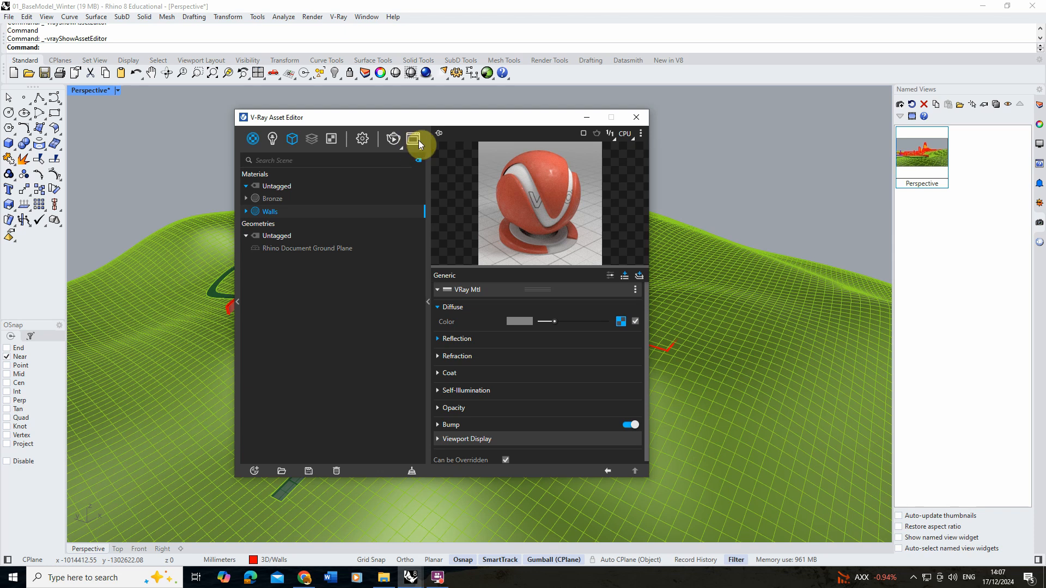
- Review the last render in the V-Ray Frame Buffer, restore the Perspective named view and return to the Asset Editor
click(414, 141)
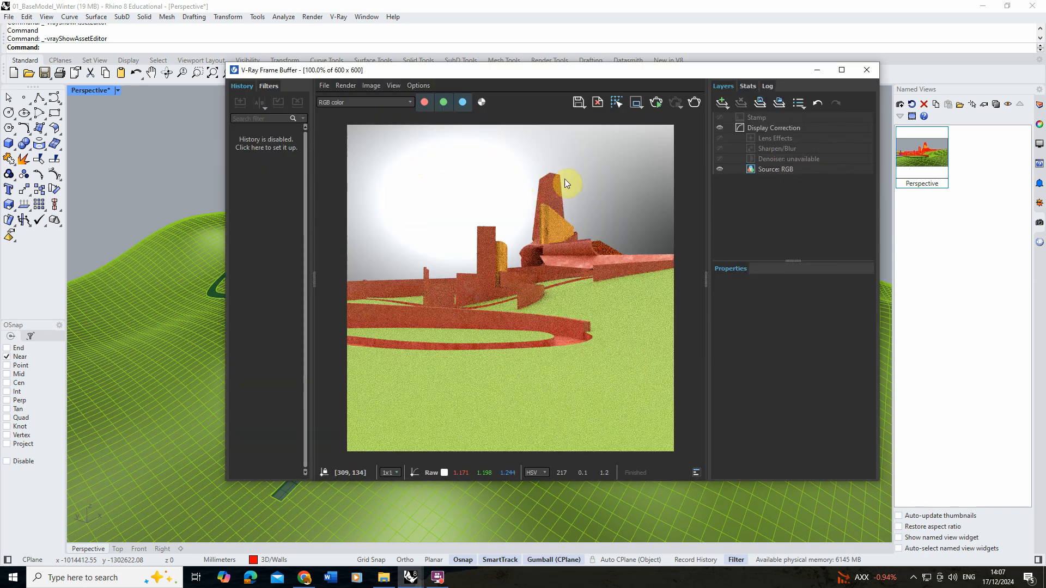
double_click(916, 153)
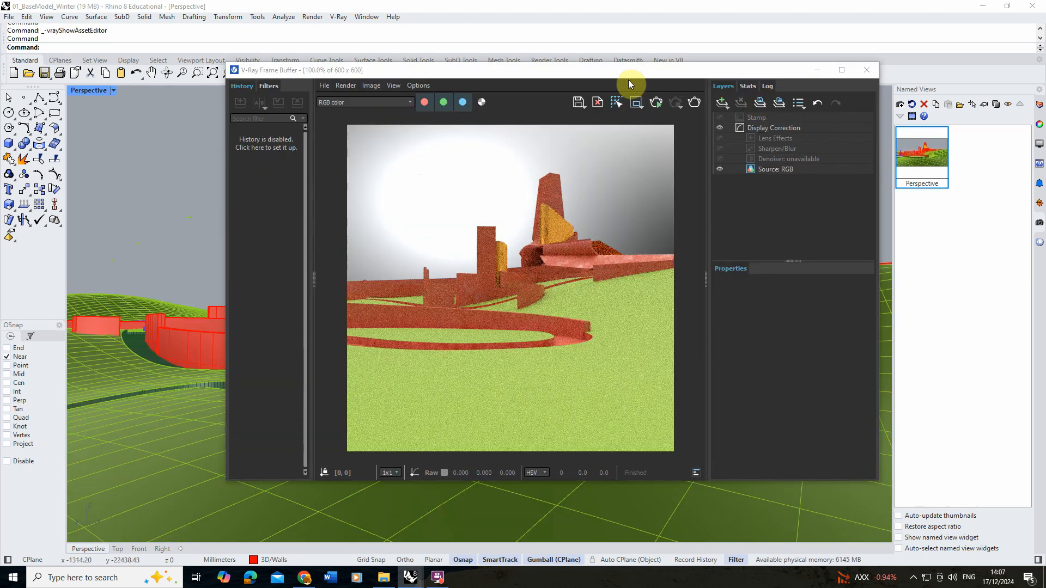
drag(616, 69, 532, 79)
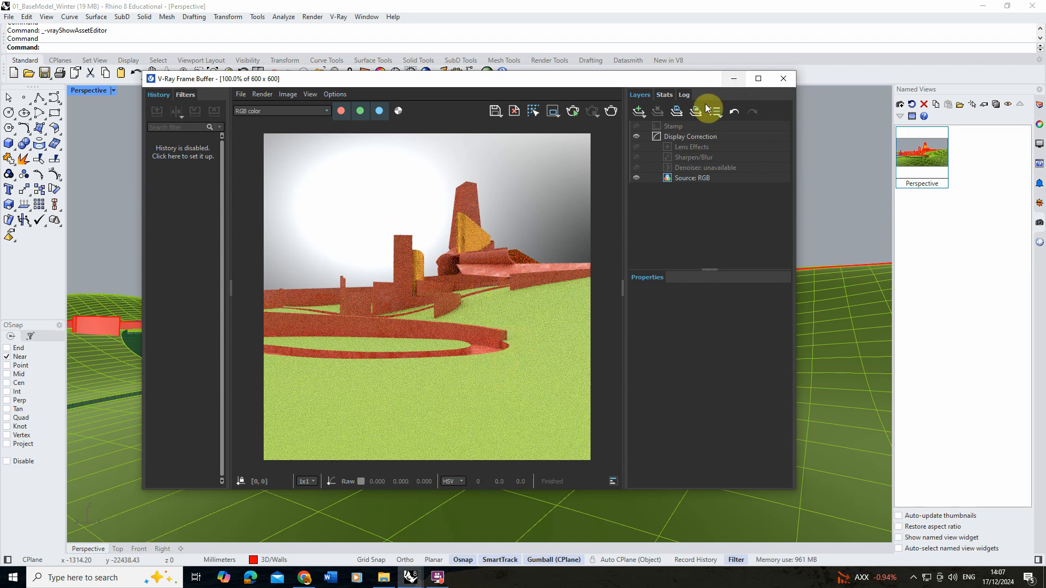
click(779, 78)
drag(444, 116, 448, 106)
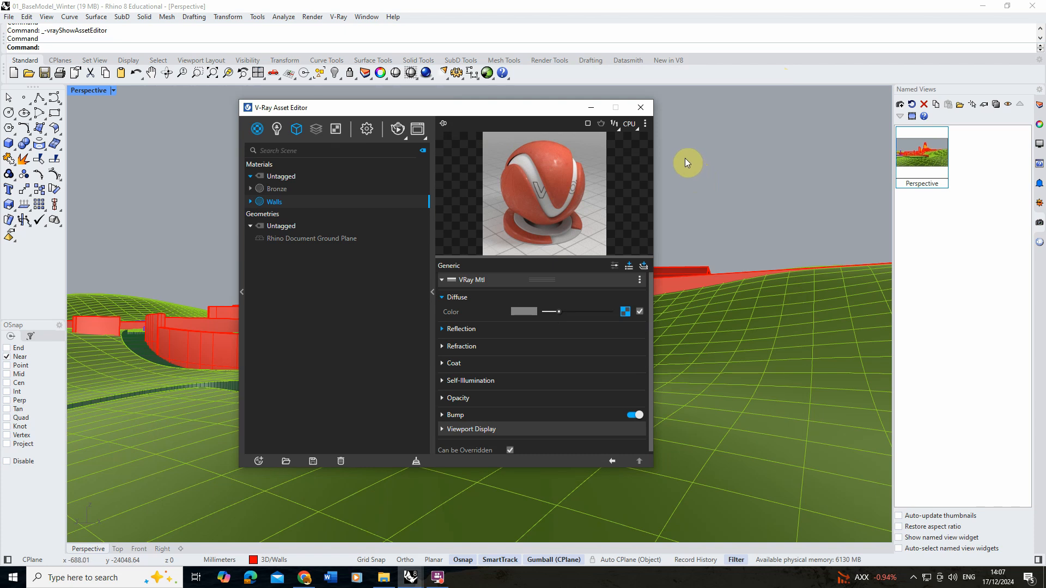
- Examine the Environment Texture's settings and compare it with the background of the last render in the V-Ray Frame Buffer
click(335, 131)
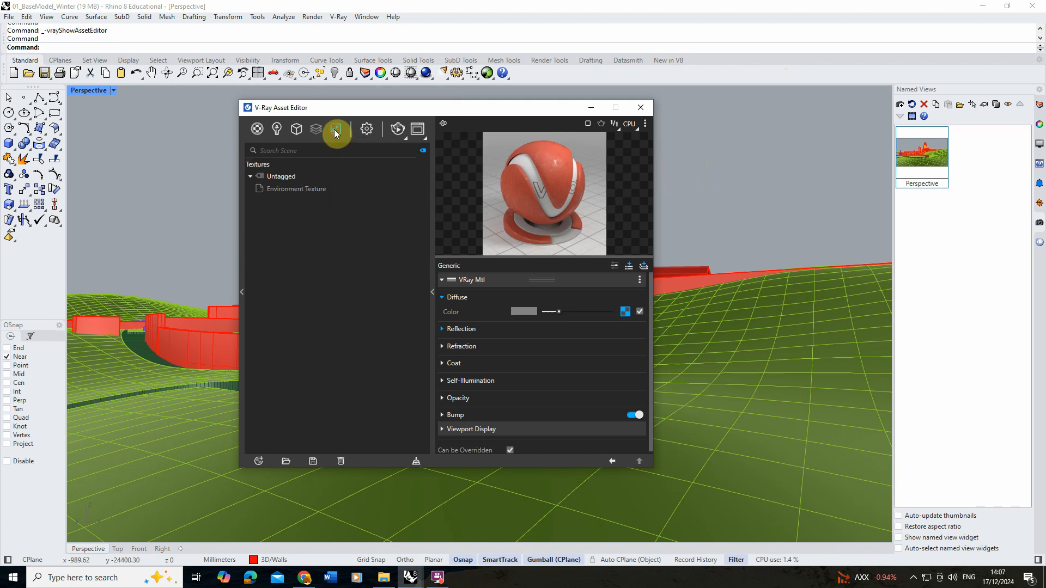
click(287, 189)
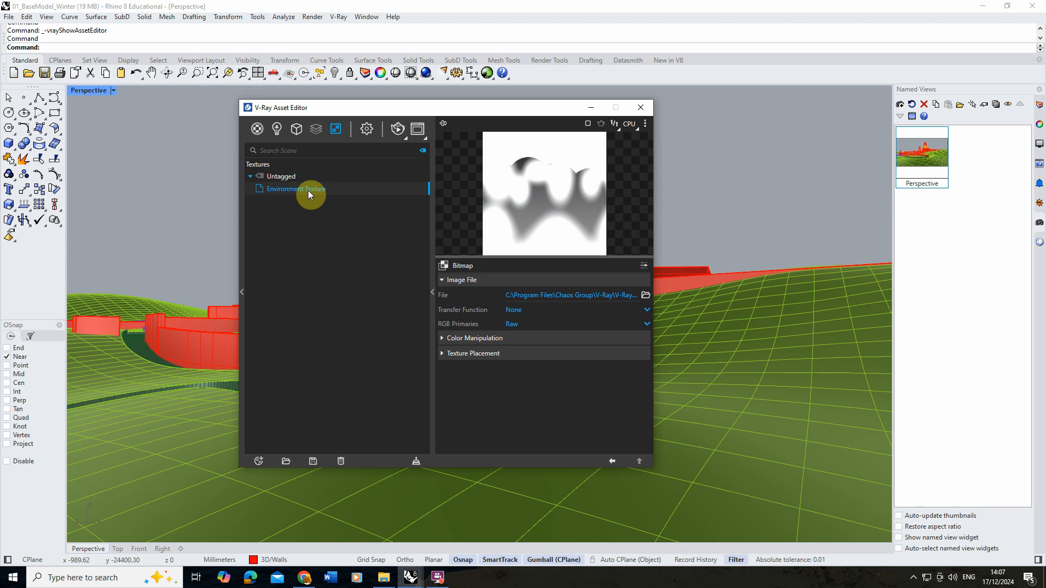
click(417, 129)
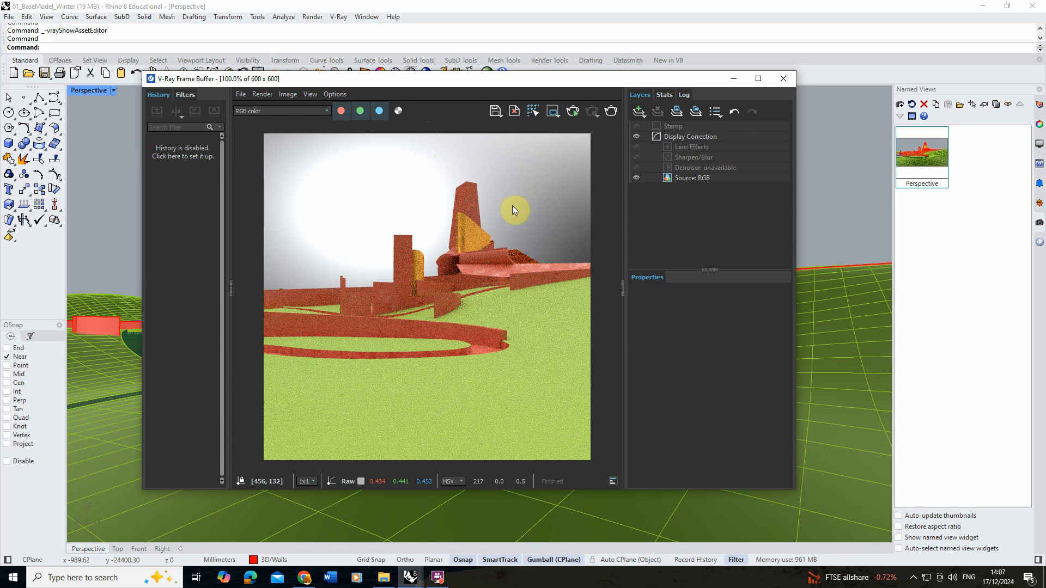
click(783, 80)
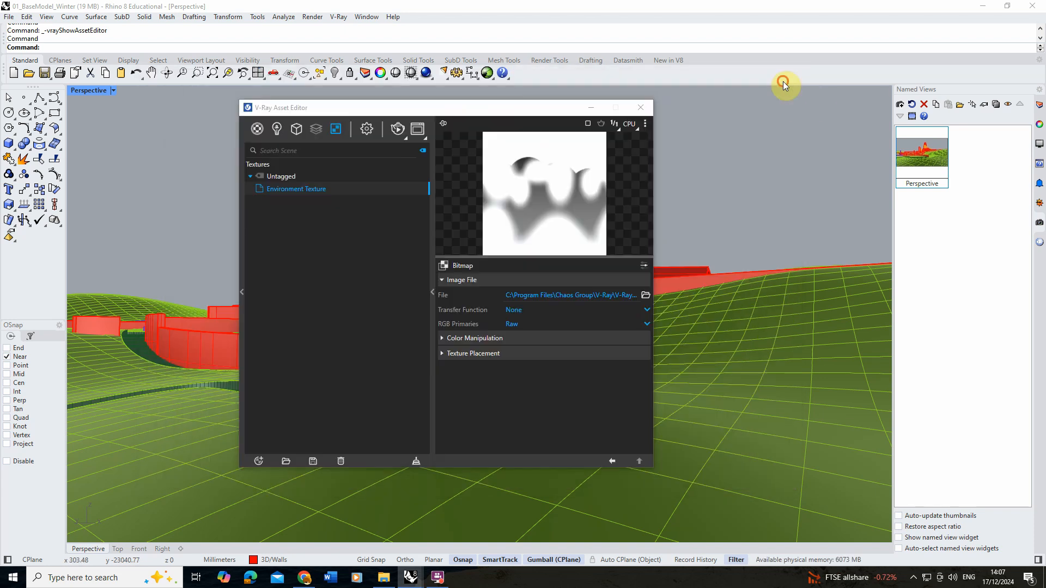
- Create a new Sky texture in the V-Ray Asset Editor and copy it
click(260, 459)
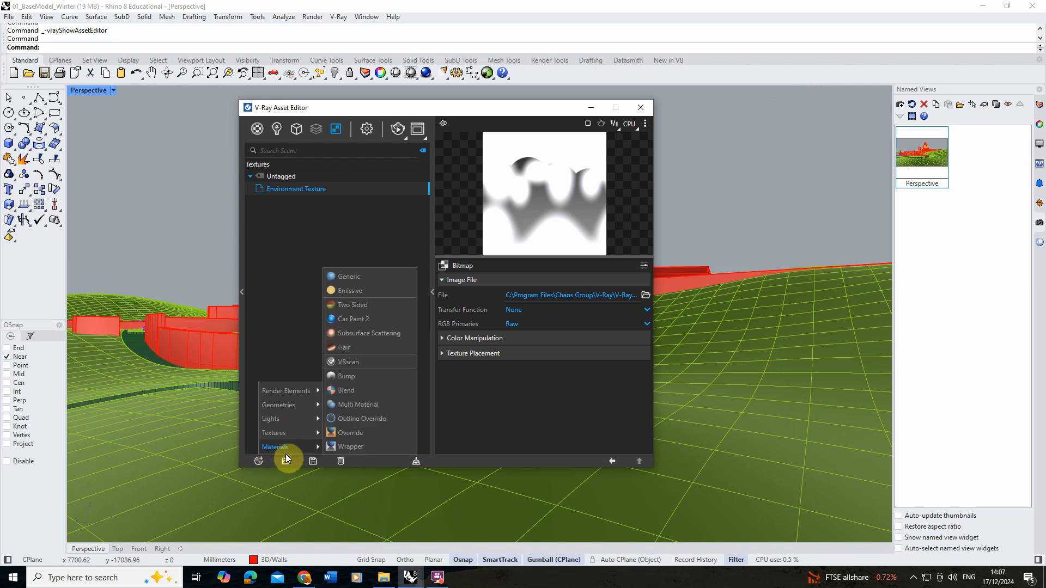
mouse_move(293, 433)
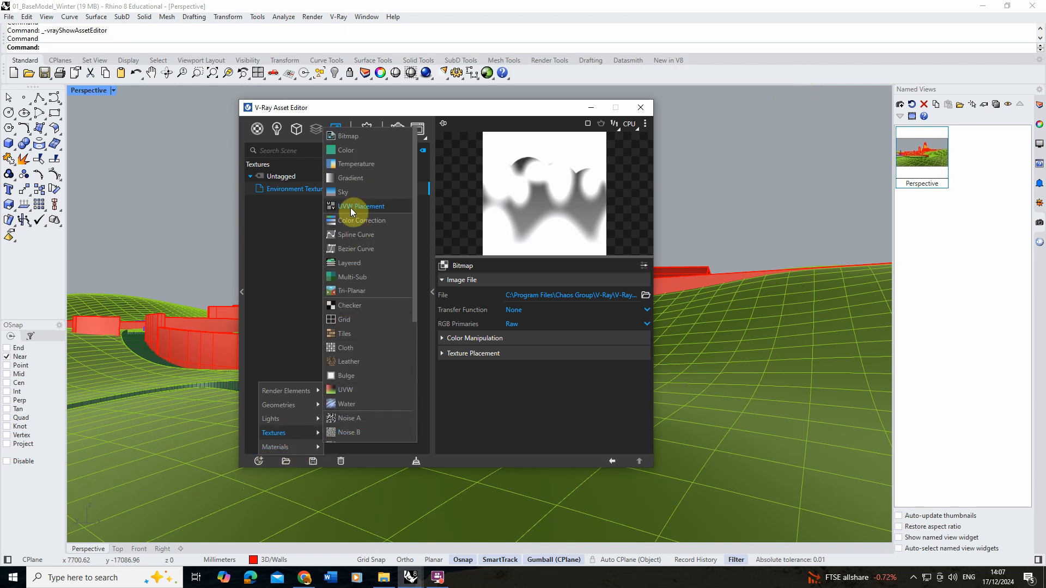
click(352, 193)
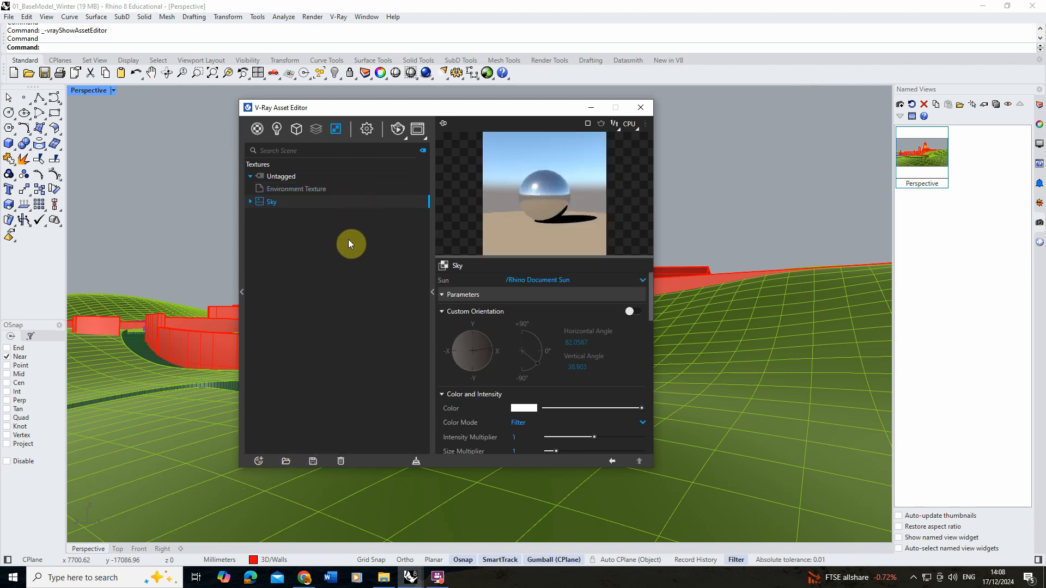
right_click(293, 203)
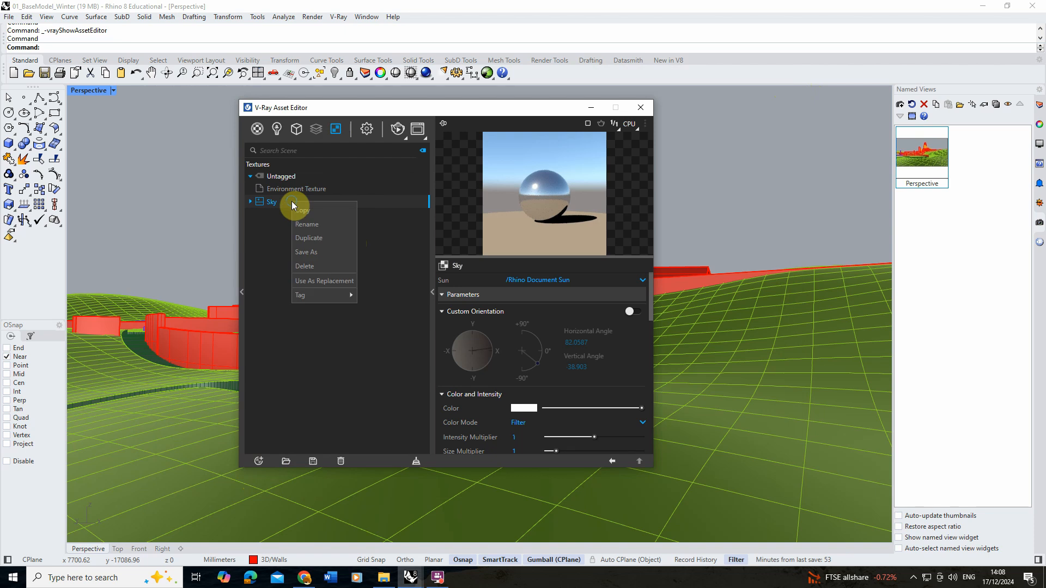
click(319, 210)
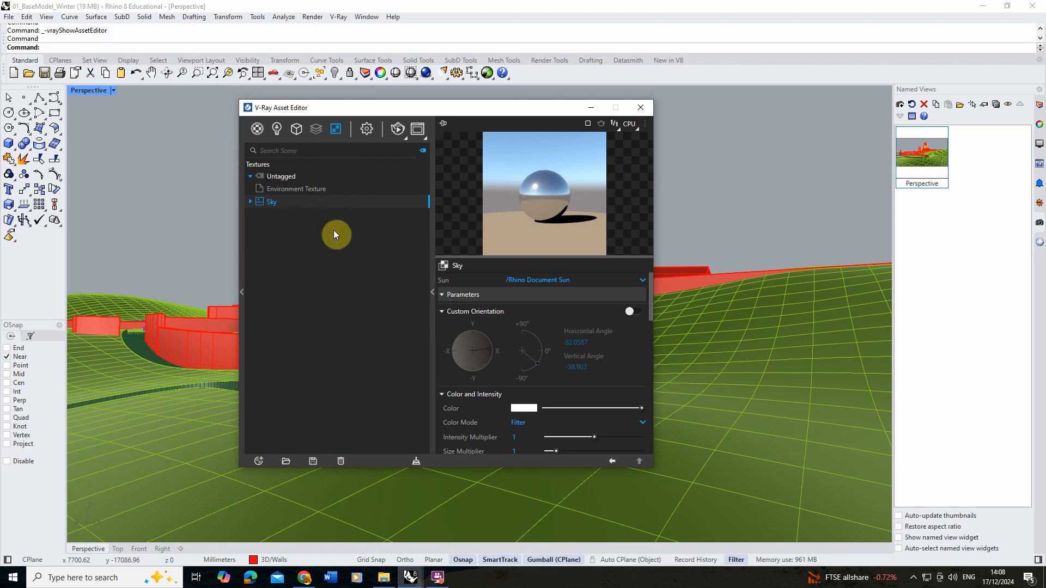
- Paste the copied Sky texture as an instance into the environment's Background texture slot in the render settings
click(367, 130)
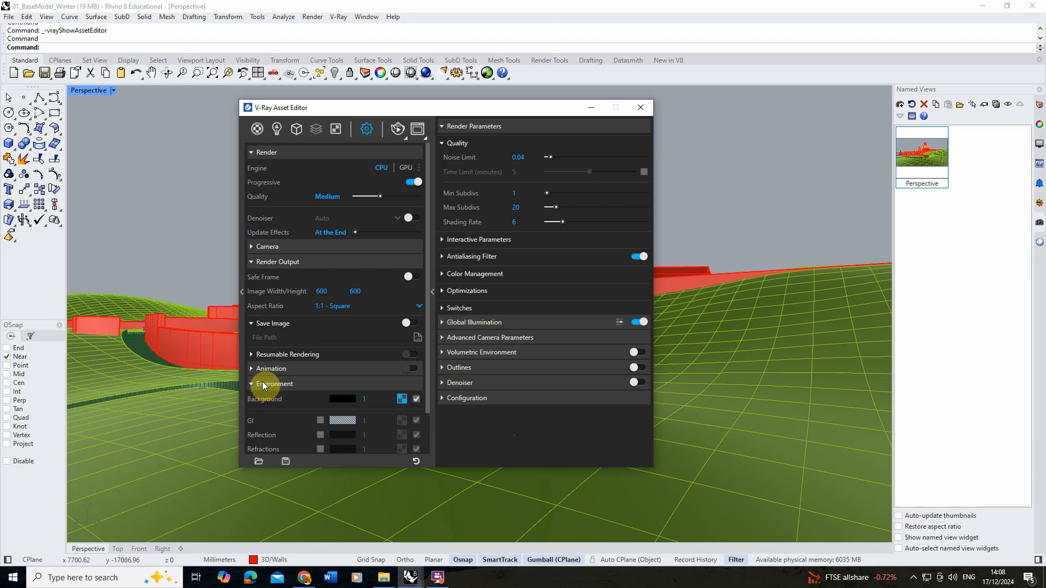
click(256, 262)
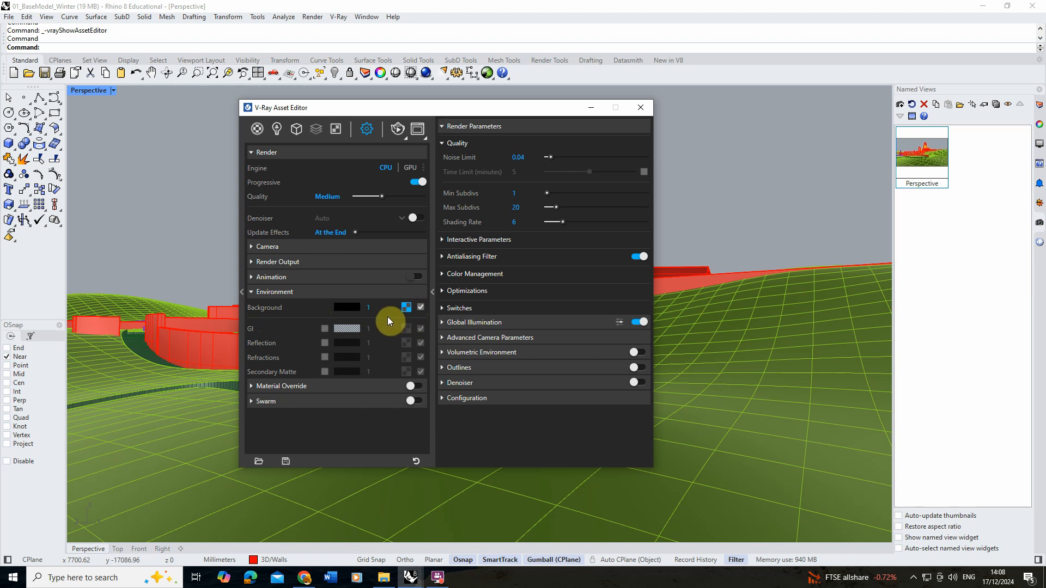
right_click(406, 308)
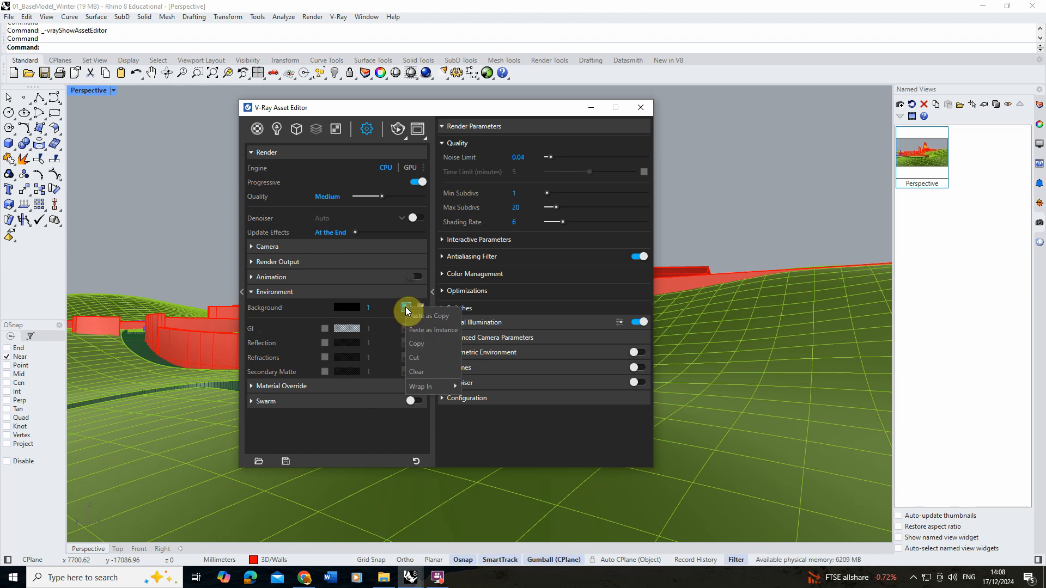
click(424, 330)
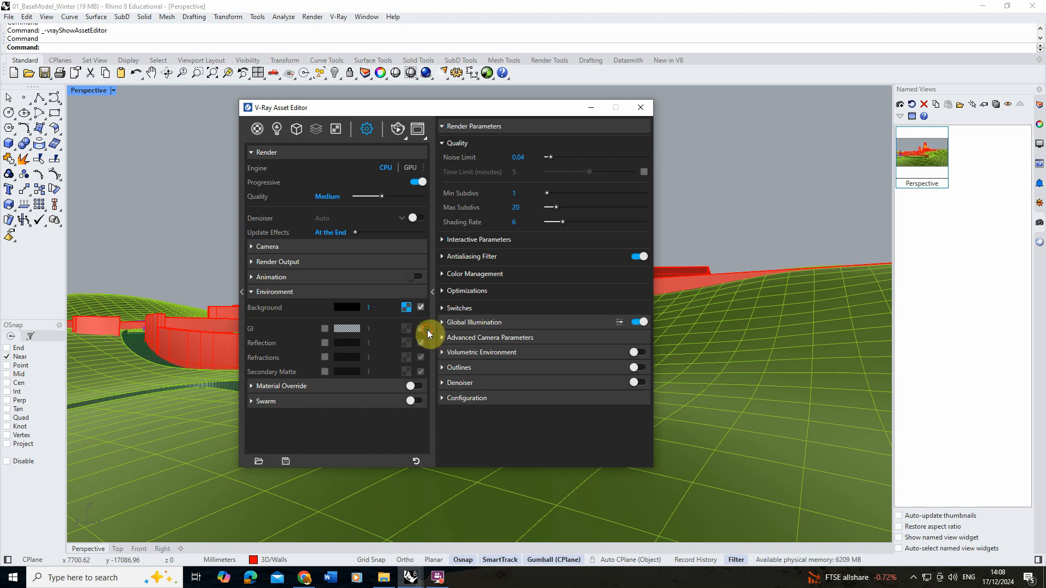
- Start an interactive render in the V-Ray Frame Buffer and set the Display Correction exposure to -4.369
click(336, 129)
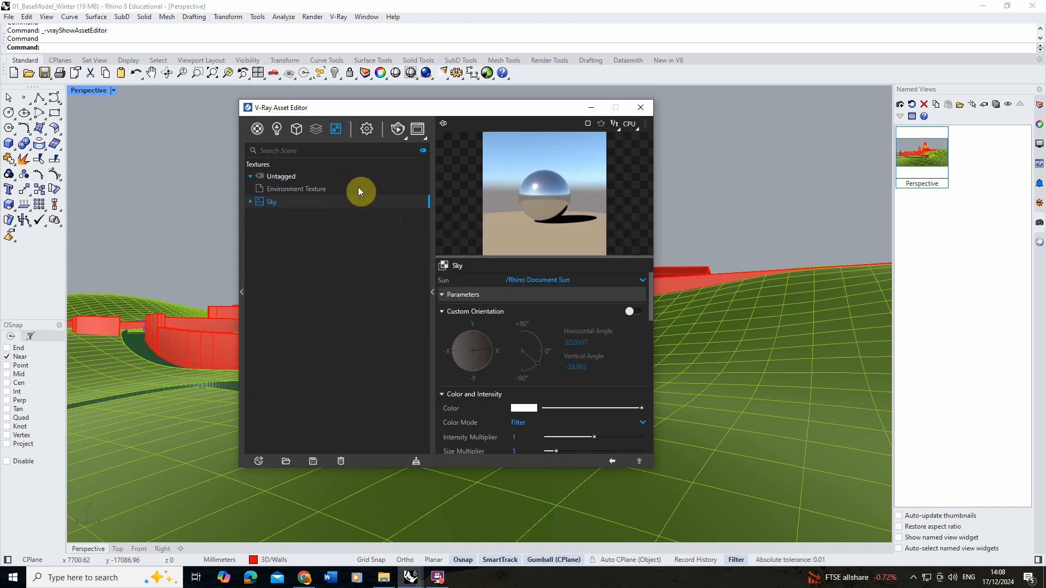
drag(440, 109, 368, 119)
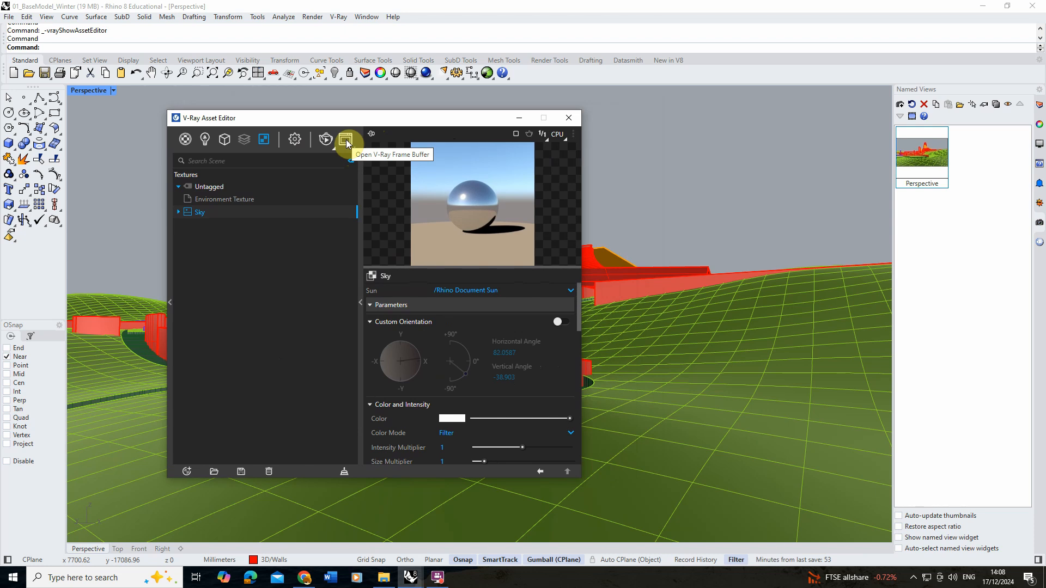
click(345, 140)
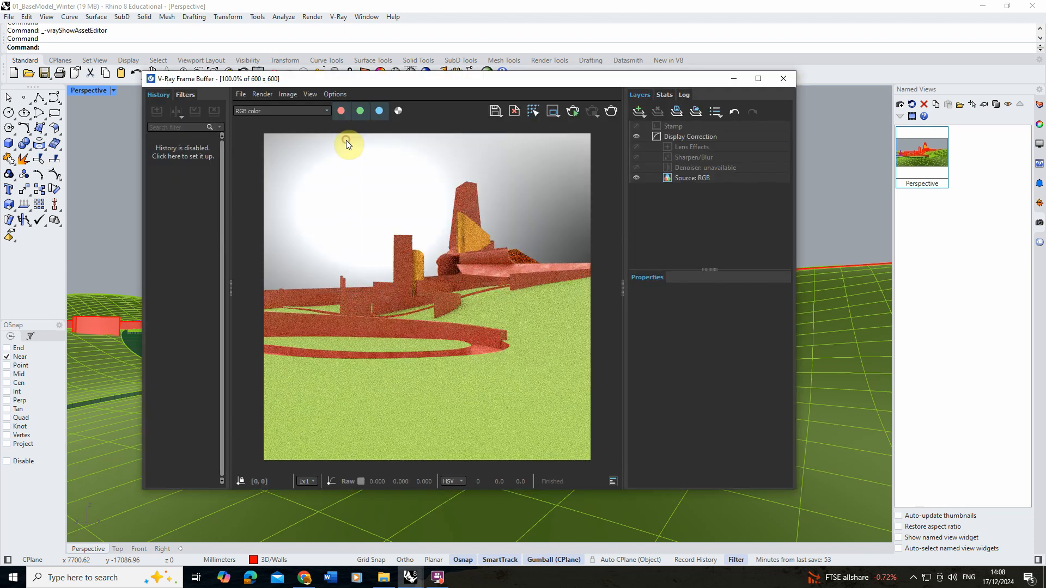
click(573, 112)
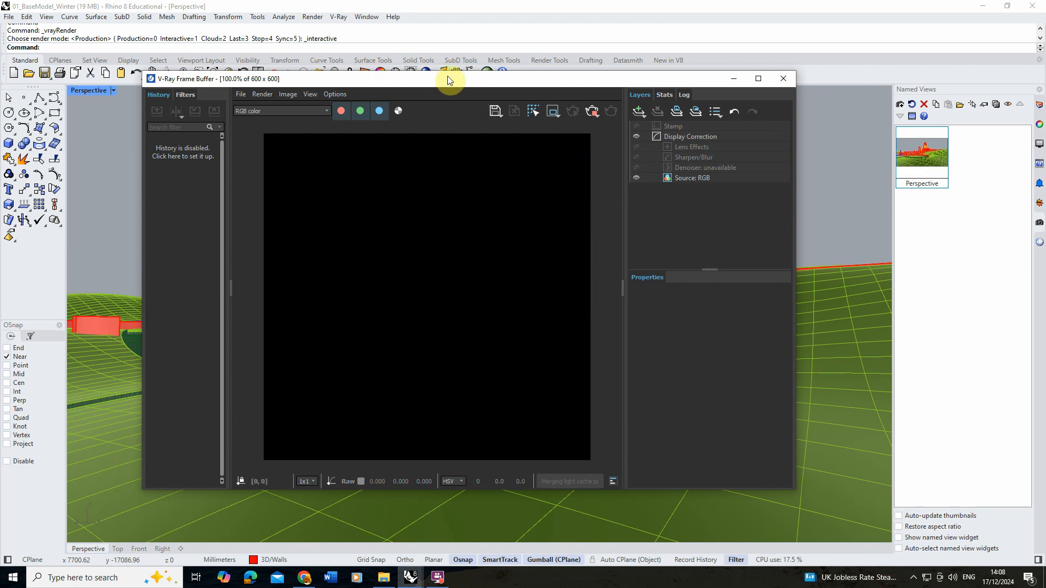
drag(448, 81, 492, 88)
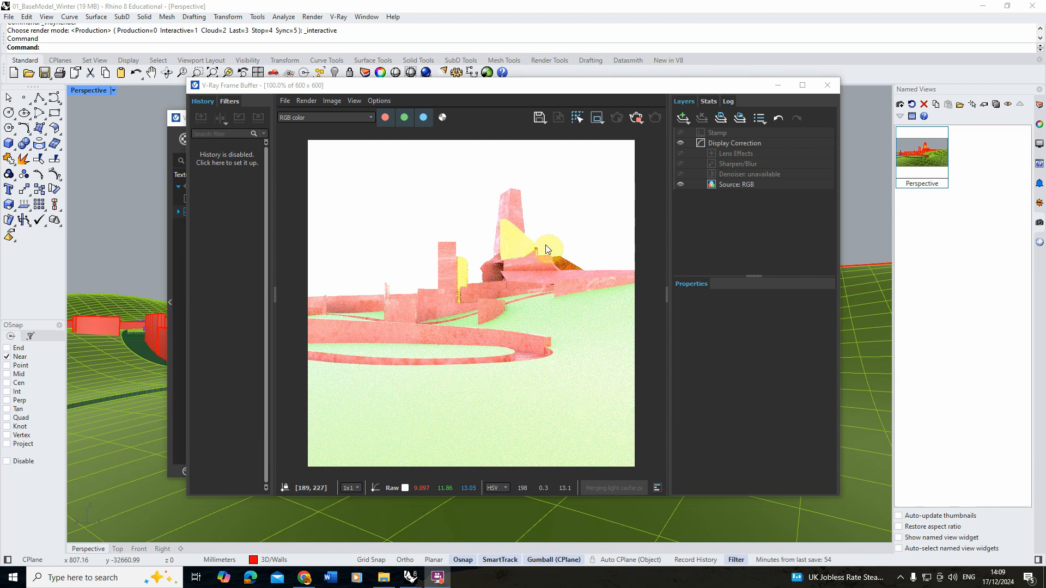
click(730, 143)
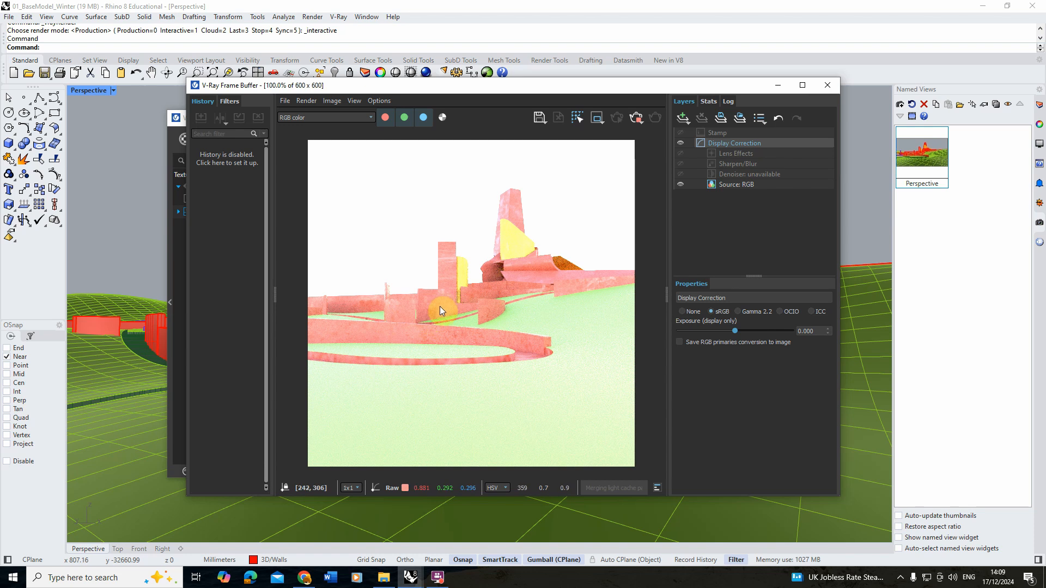
drag(737, 332, 687, 336)
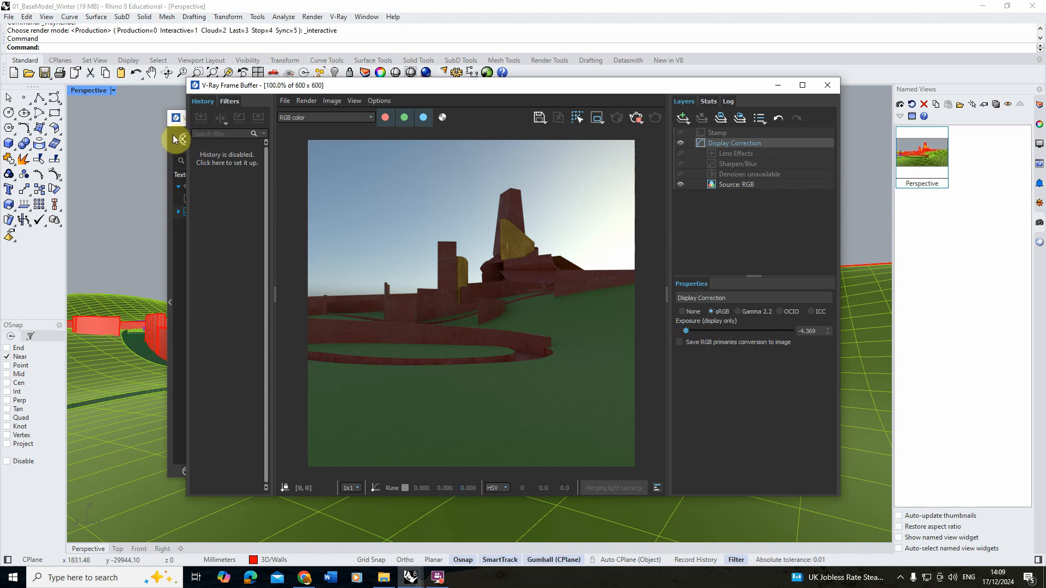
- Enable the Sky texture's Custom Orientation, set horizontal angle 118.6 and vertical angle 17.9, and check the interactive render
click(172, 121)
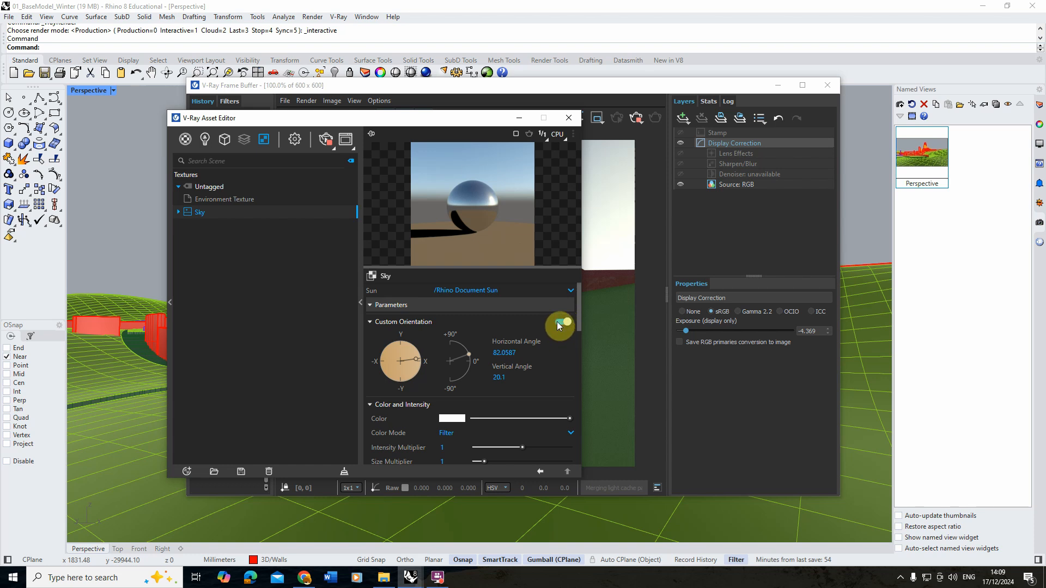
drag(452, 127, 374, 111)
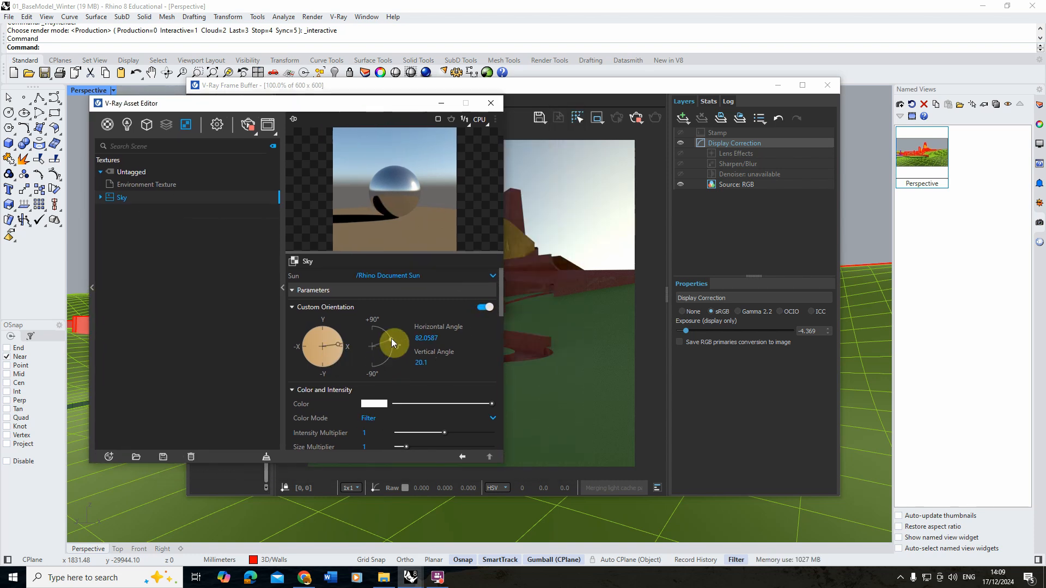
drag(391, 338, 347, 360)
click(653, 86)
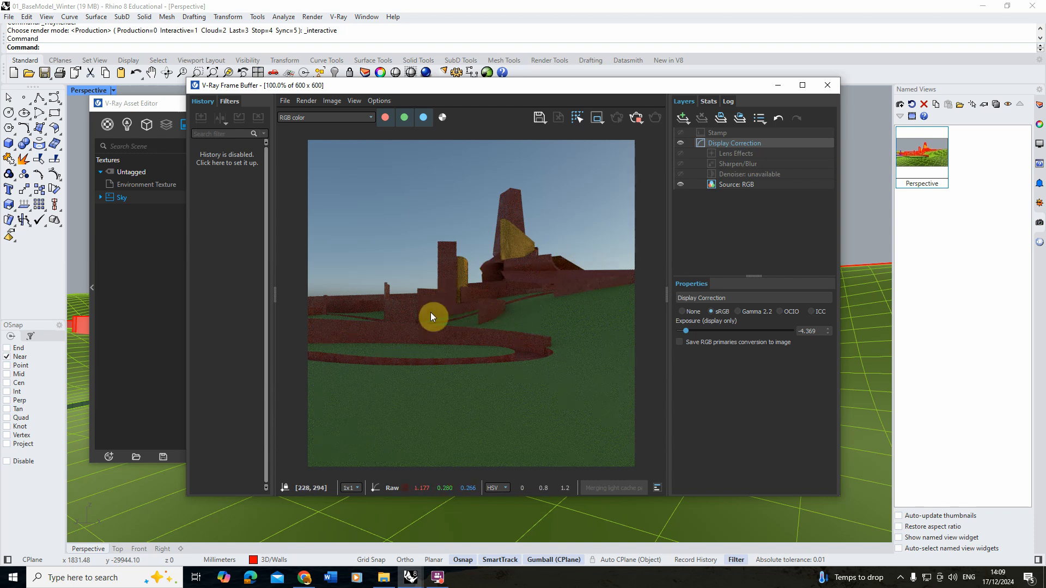
- Switch on the Rhino Document Sun light and check its effect in the interactive render
click(169, 106)
drag(169, 106, 206, 109)
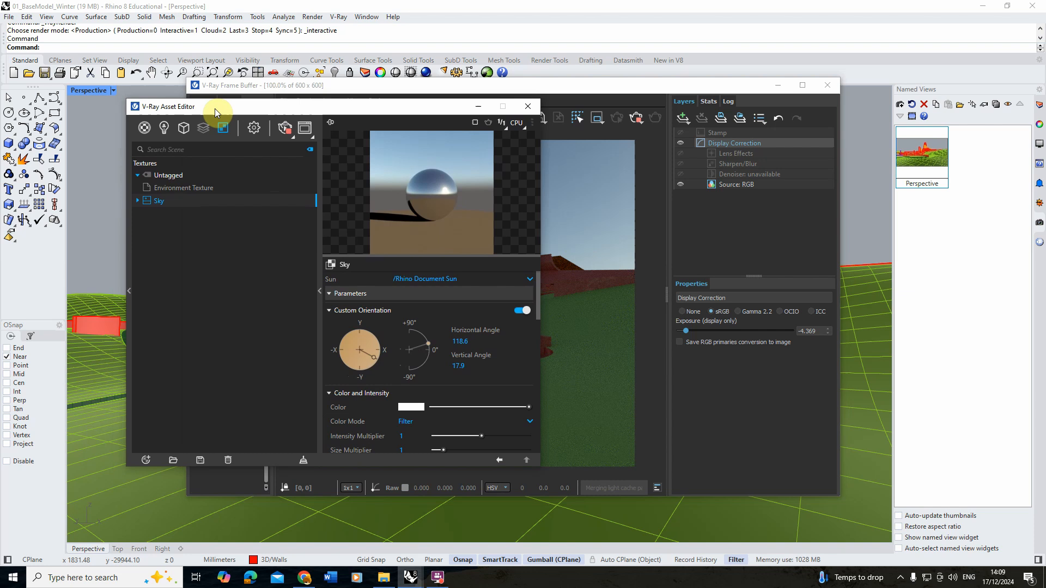
click(164, 129)
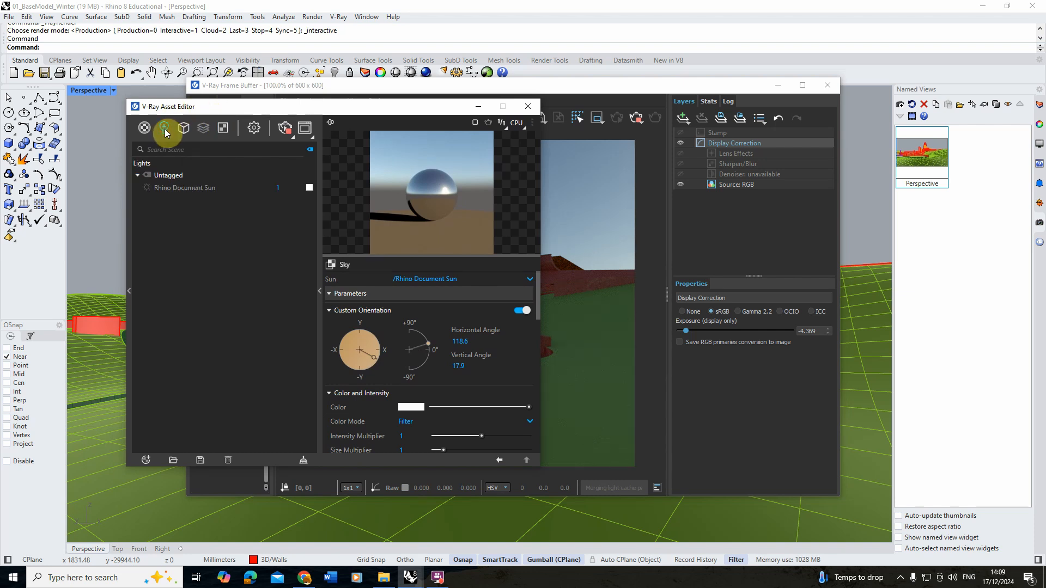
click(187, 187)
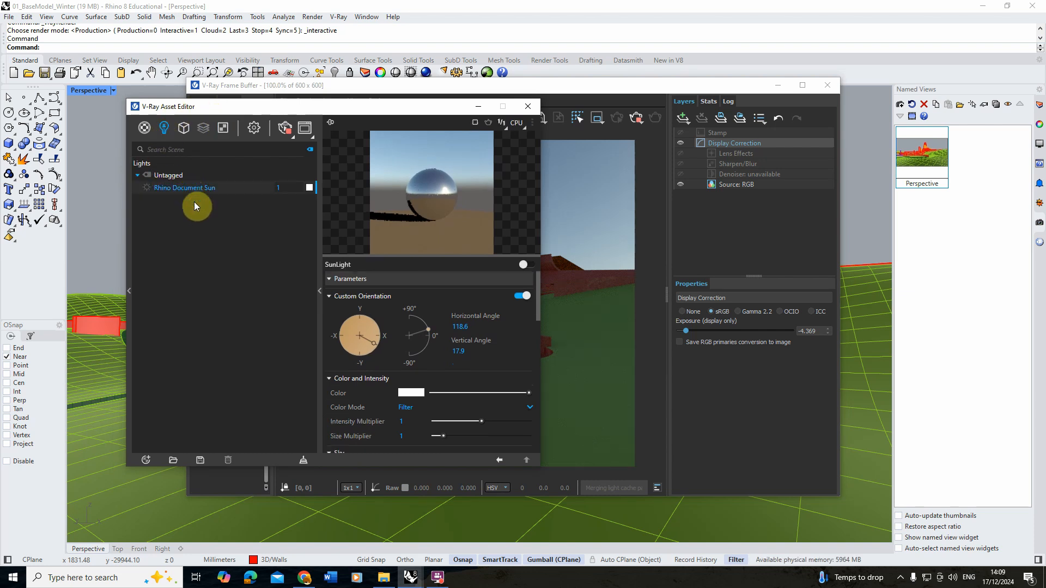
click(531, 264)
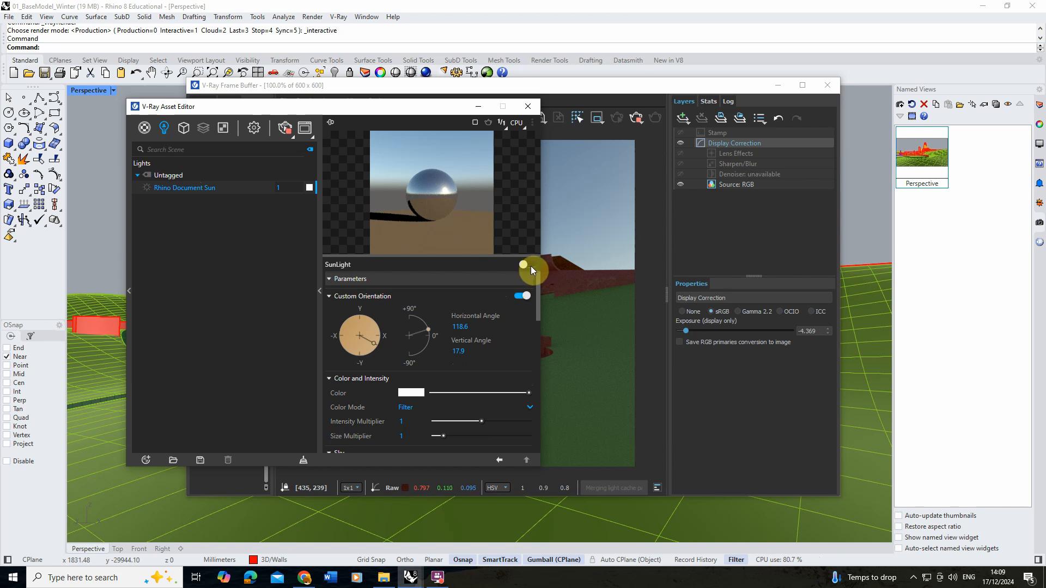
click(573, 91)
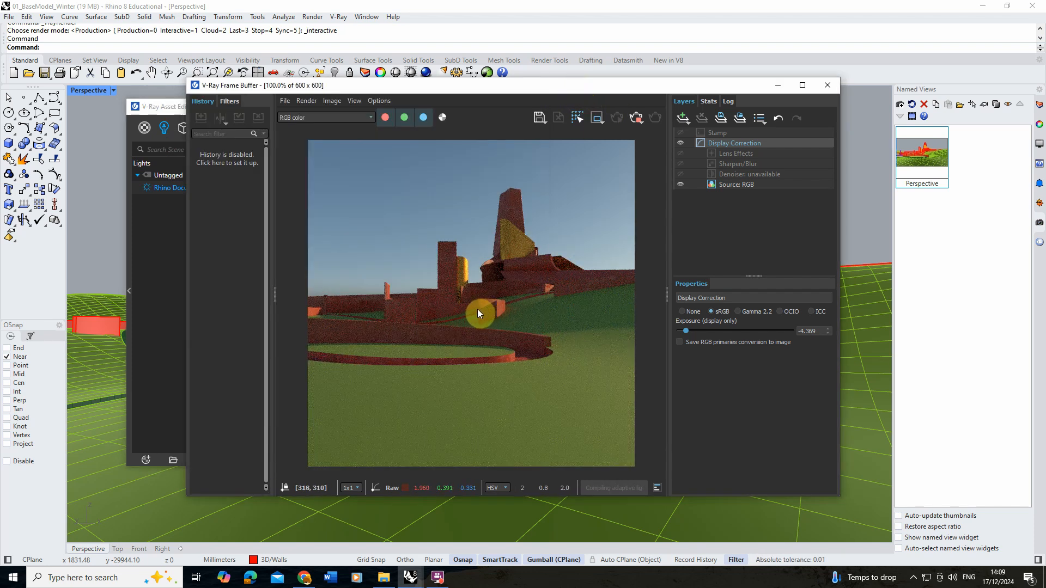
- Set the Sky texture's horizontal angle to 143.4 and check the sunlight direction in the interactive render
click(165, 109)
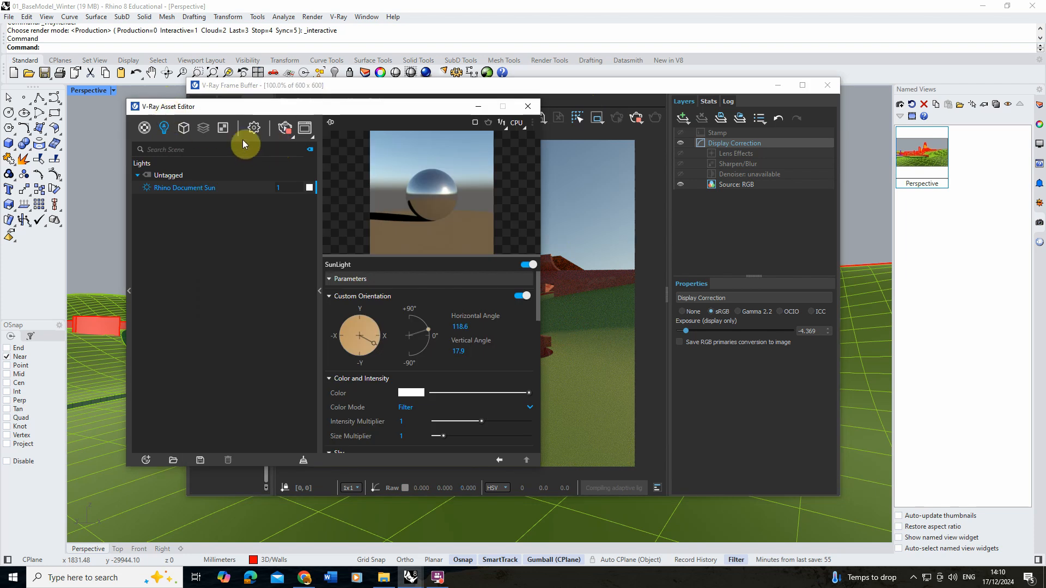
click(223, 129)
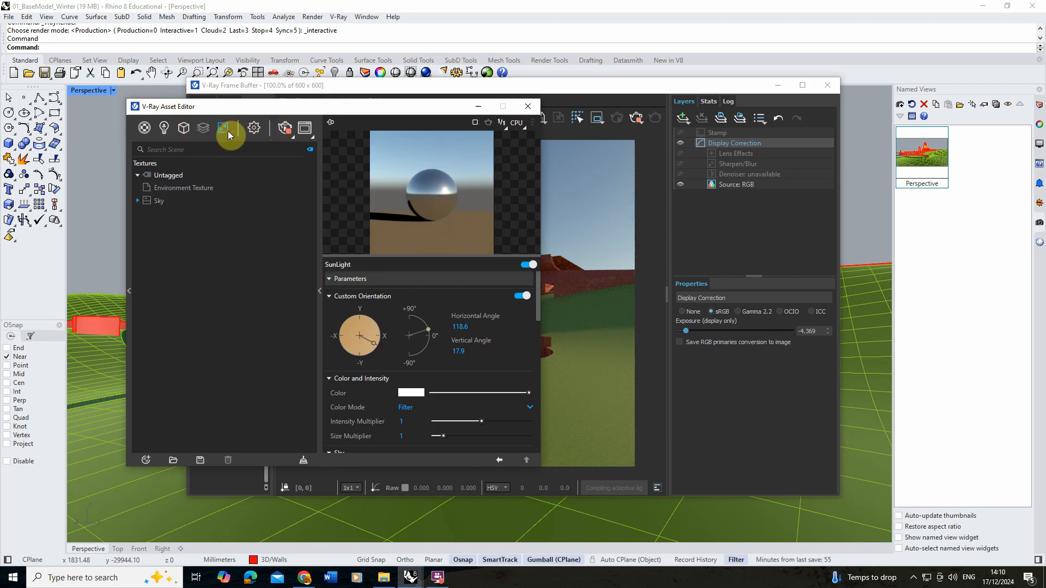
click(169, 202)
drag(434, 111, 384, 115)
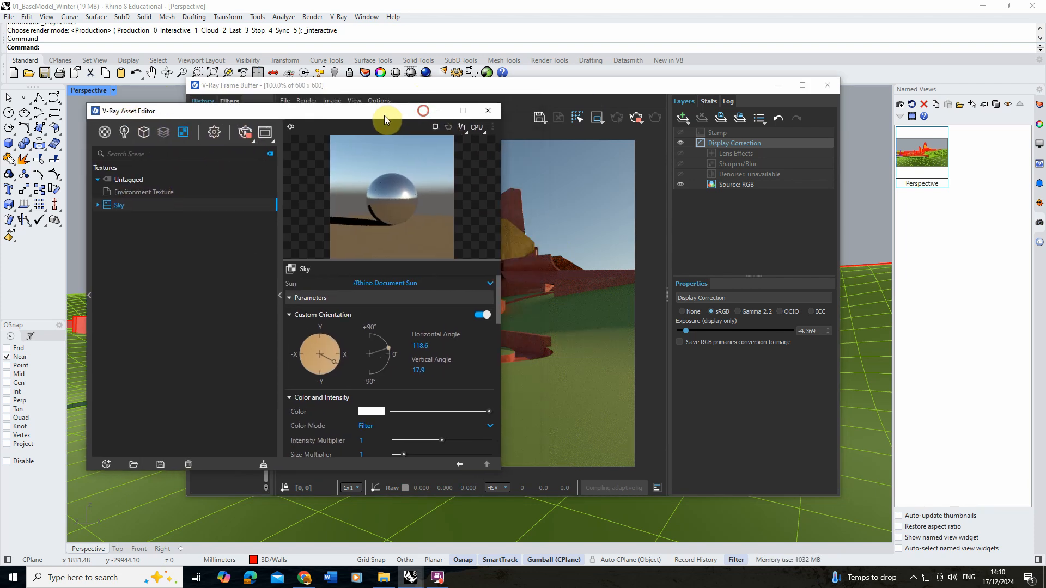
drag(321, 358, 321, 368)
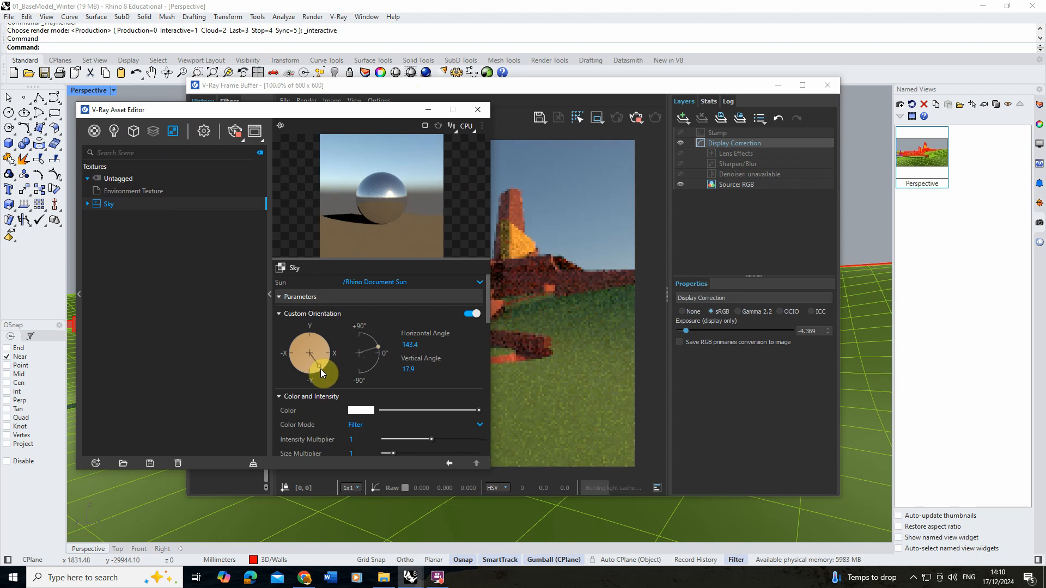
drag(618, 87, 657, 84)
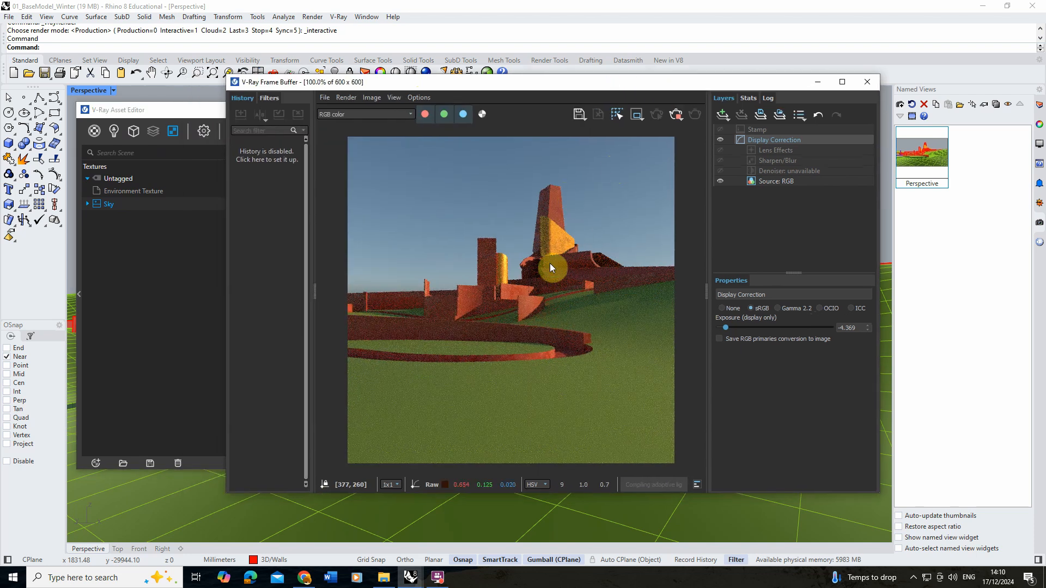
click(202, 112)
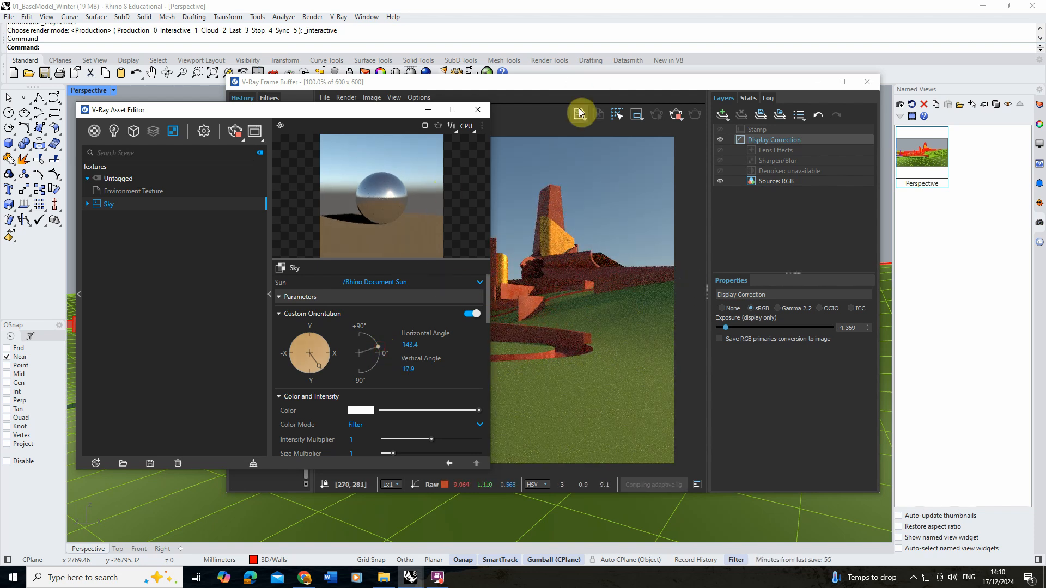
click(630, 194)
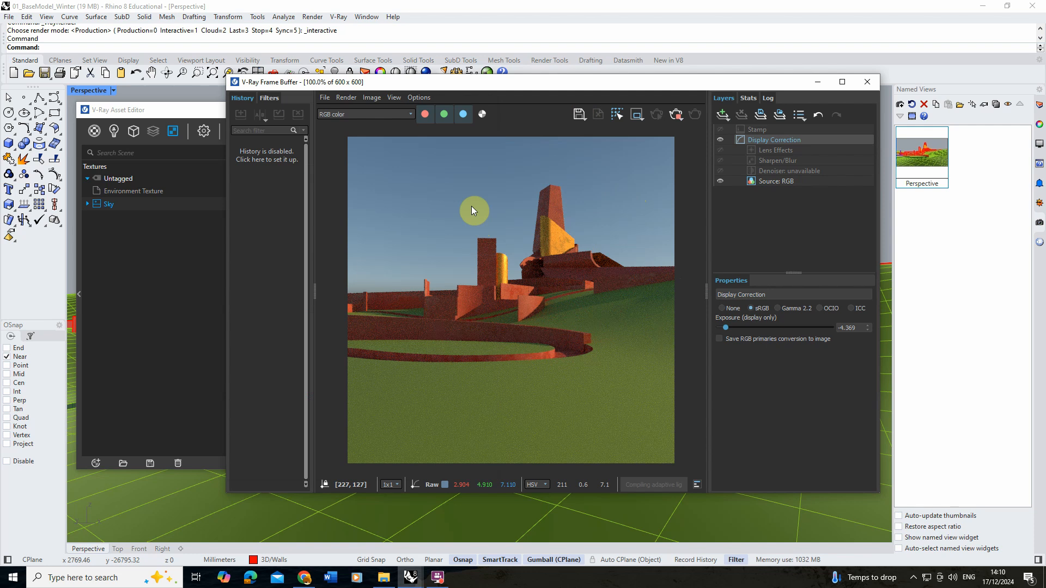
- Enable Clouds on the Sky texture and arrange the Asset Editor and Frame Buffer windows side by side
drag(149, 112, 256, 104)
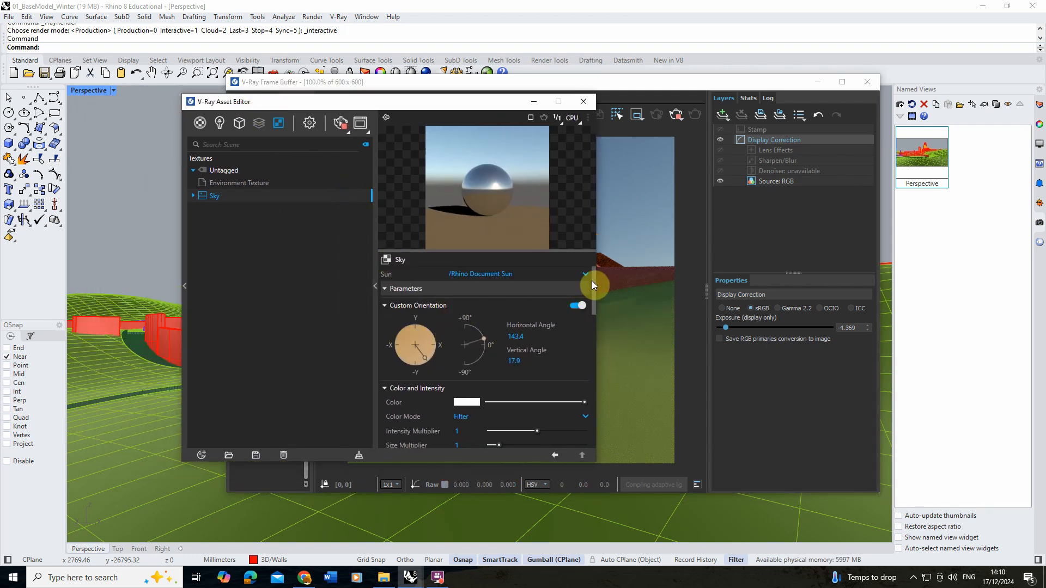
drag(593, 279, 597, 360)
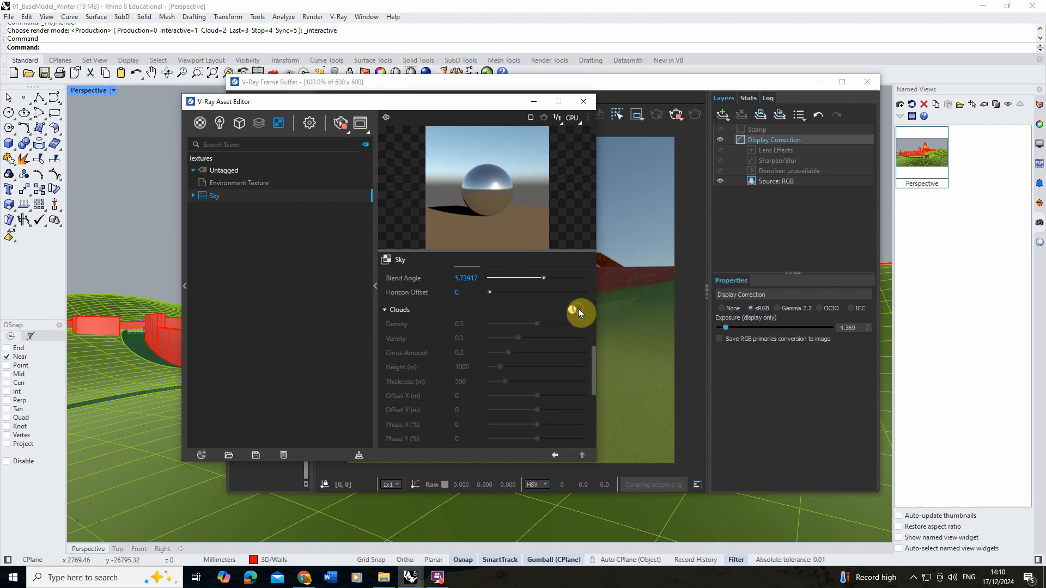
click(578, 310)
drag(478, 100, 383, 94)
drag(574, 82, 733, 85)
drag(293, 94, 255, 103)
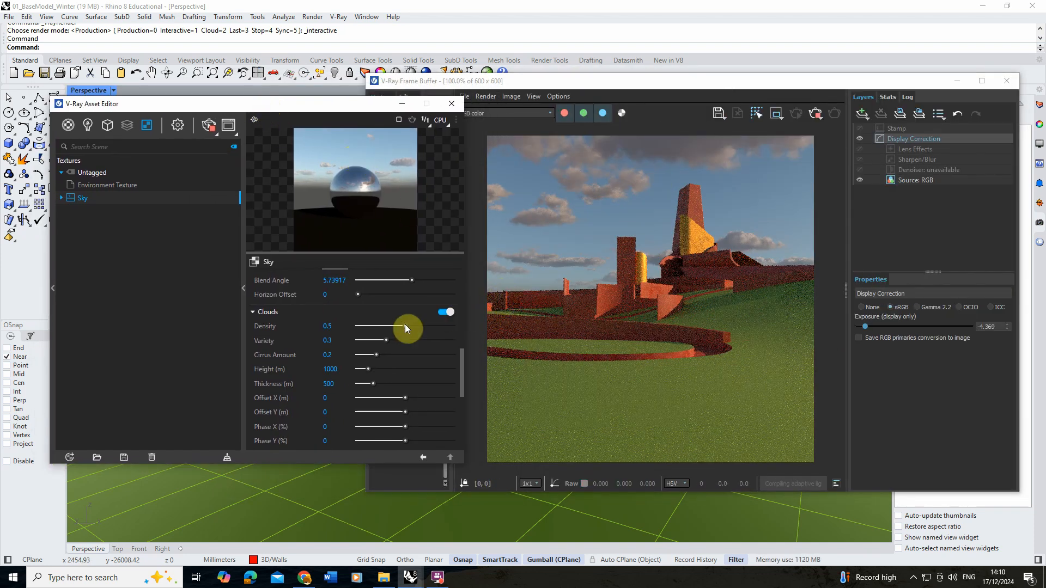
- Set the Sky's cloud Density to 0 and Cirrus Amount to 1, and check the clouds in the interactive render
drag(401, 326, 453, 354)
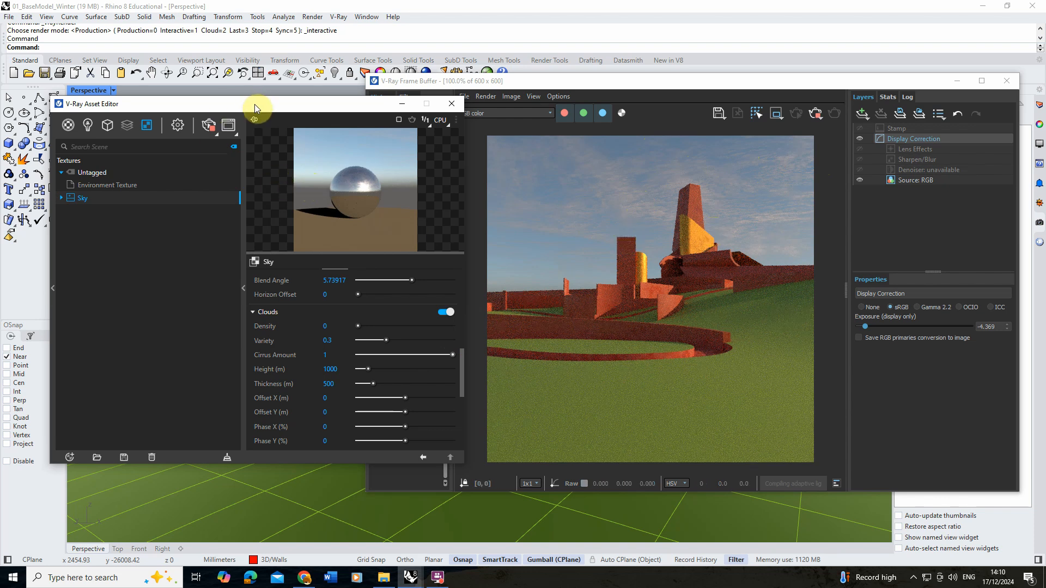
drag(254, 103, 277, 106)
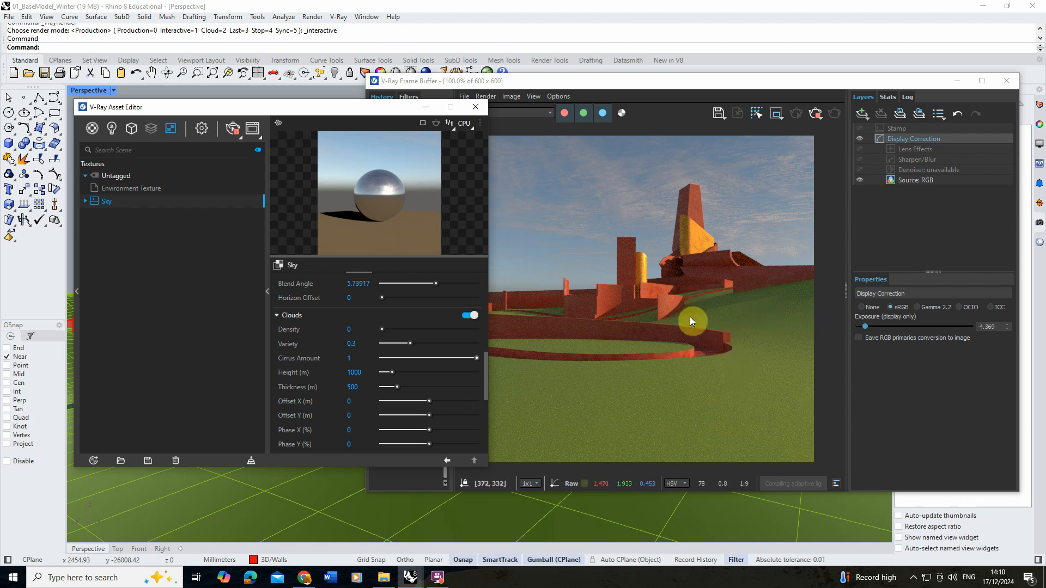
click(568, 84)
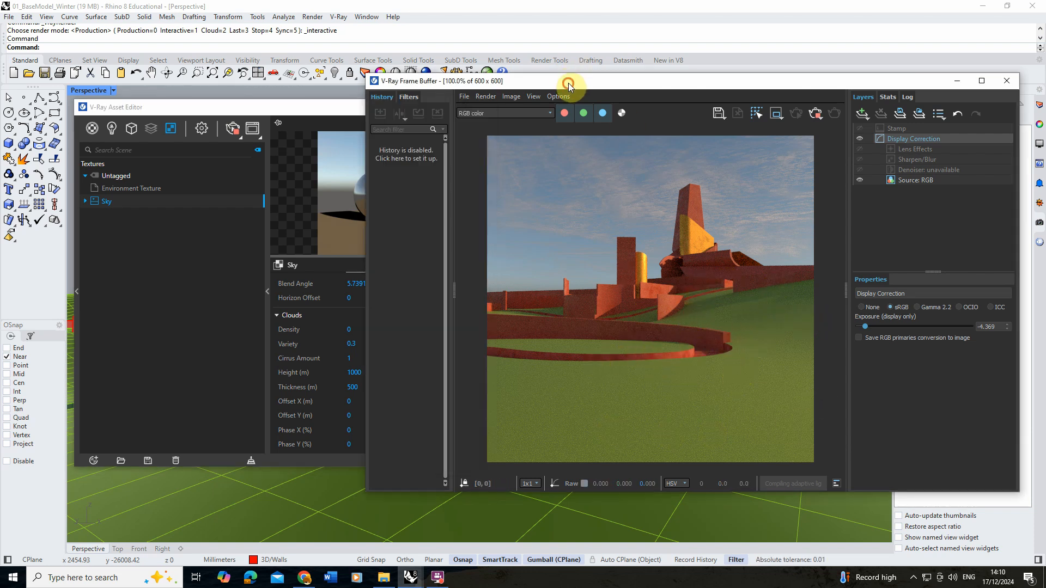
drag(568, 84, 564, 81)
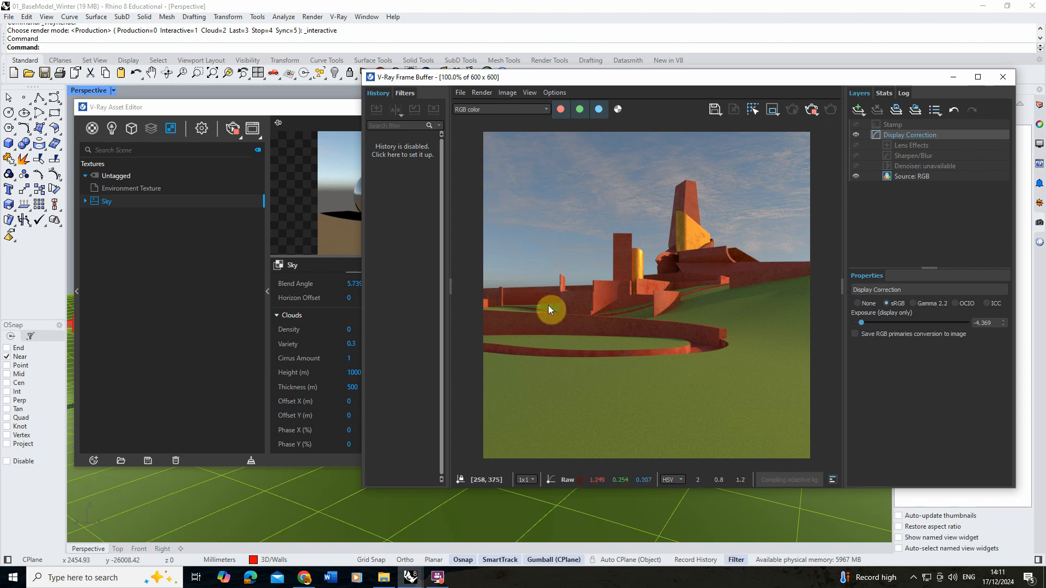
- Create a new Subsurface Scattering material in the V-Ray Asset Editor
drag(249, 112, 303, 114)
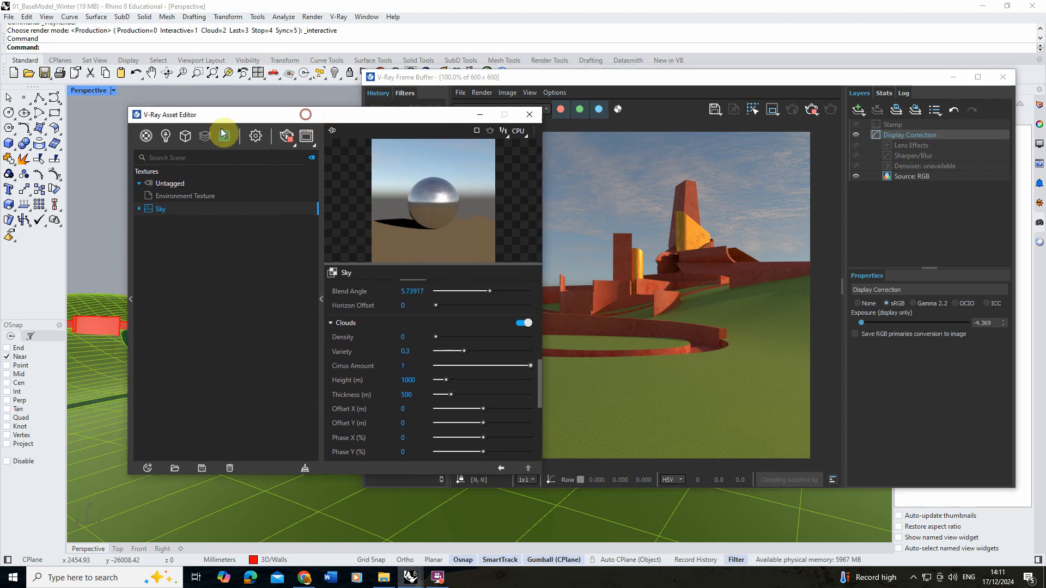
click(148, 136)
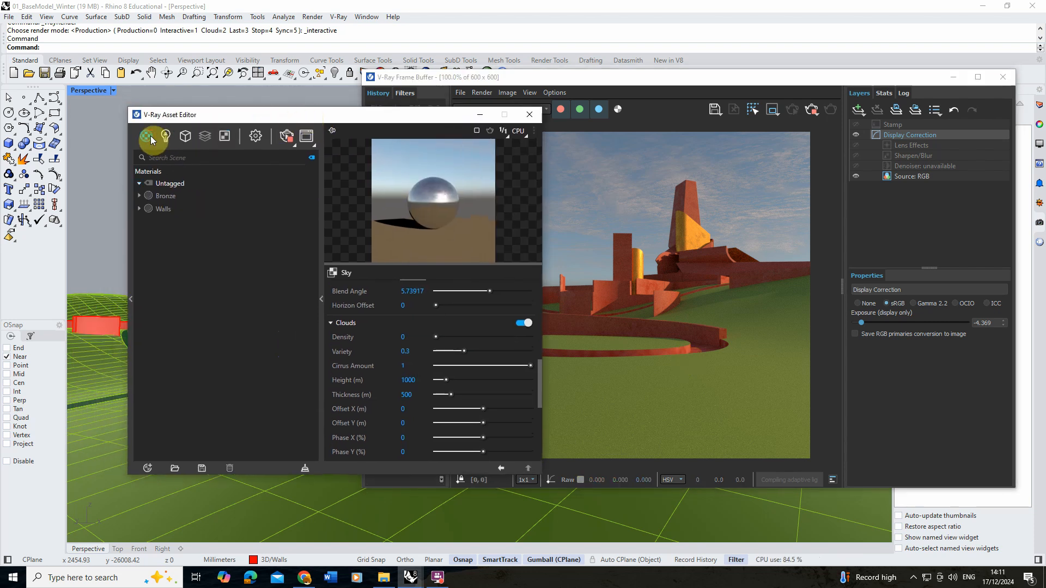
click(149, 466)
mouse_move(172, 455)
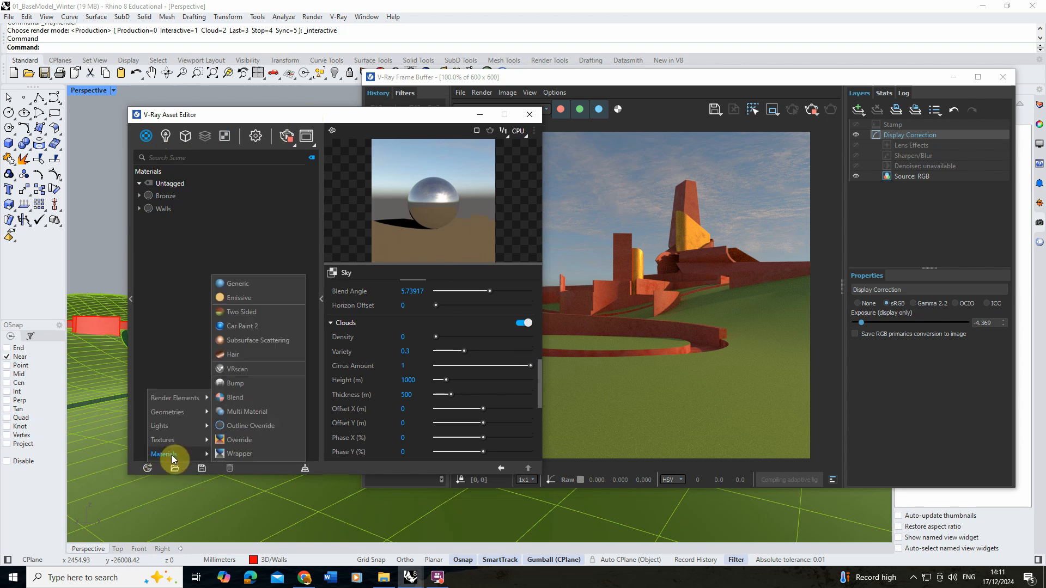
click(263, 340)
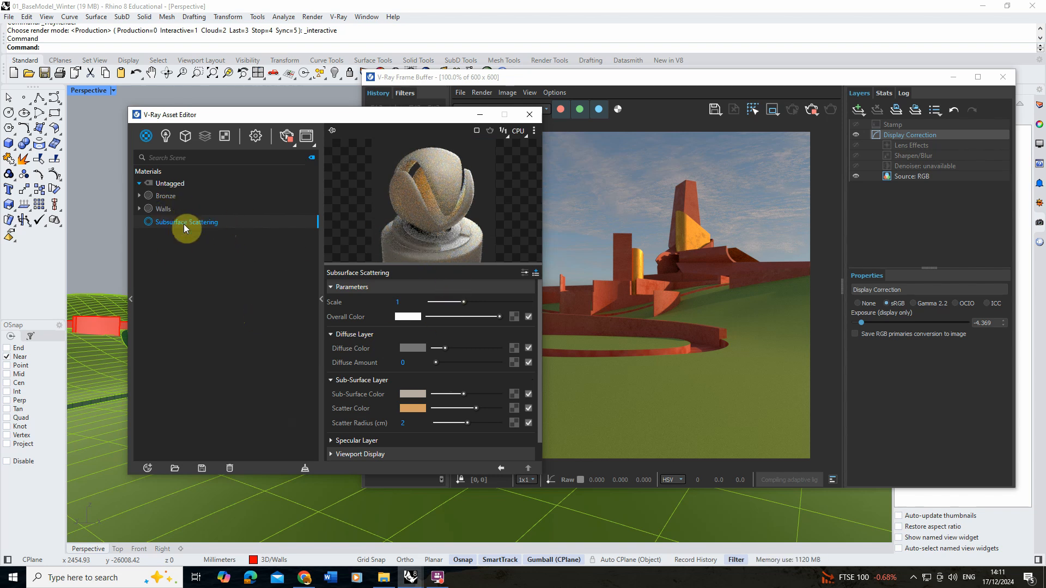
- Apply the Subsurface Scattering material to the 3D::Terrain layer
right_click(224, 222)
mouse_move(261, 263)
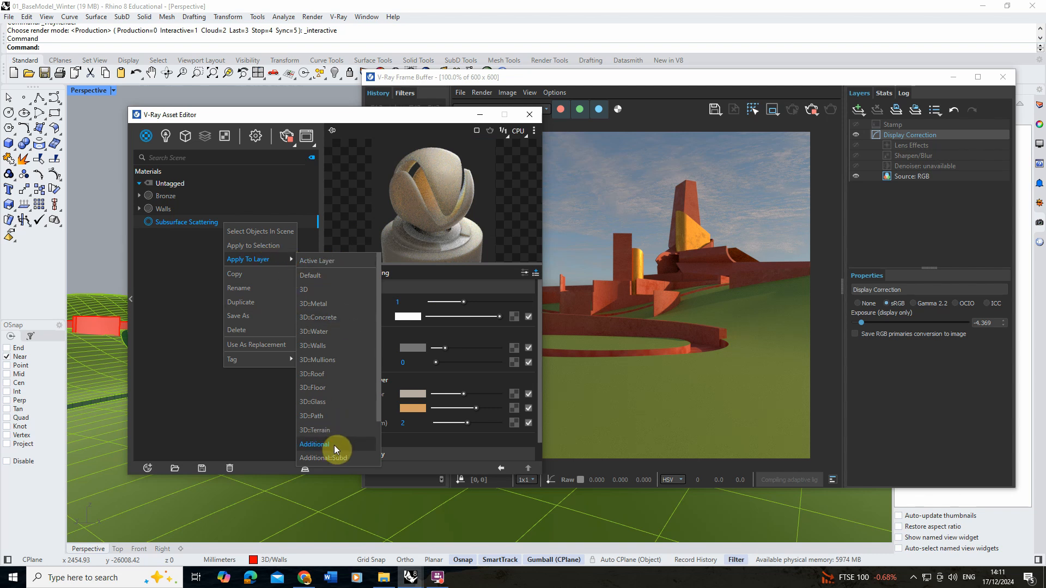
click(327, 430)
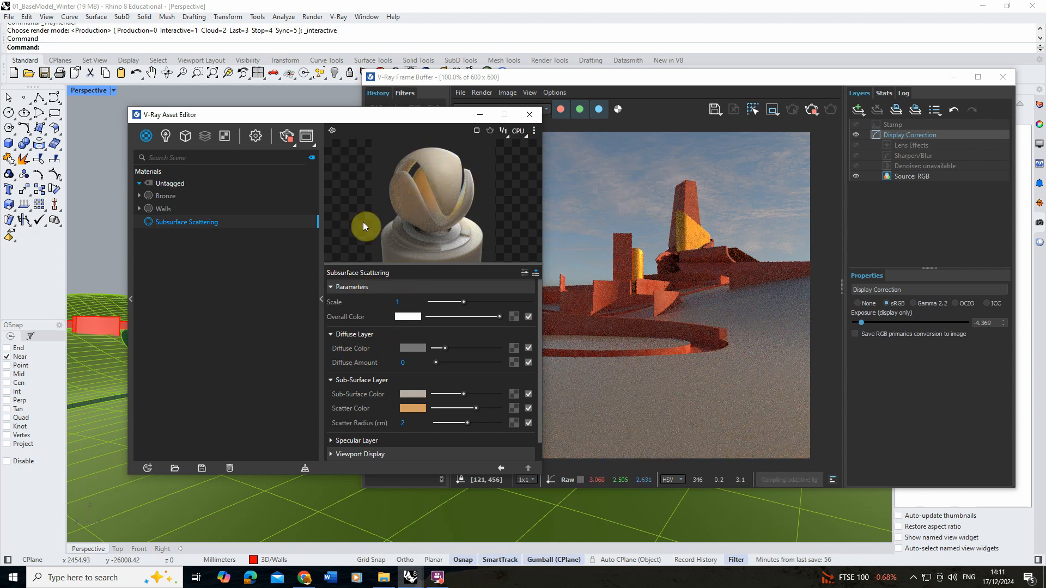
- Set the Subsurface Scattering material's Diffuse Color to white
click(418, 351)
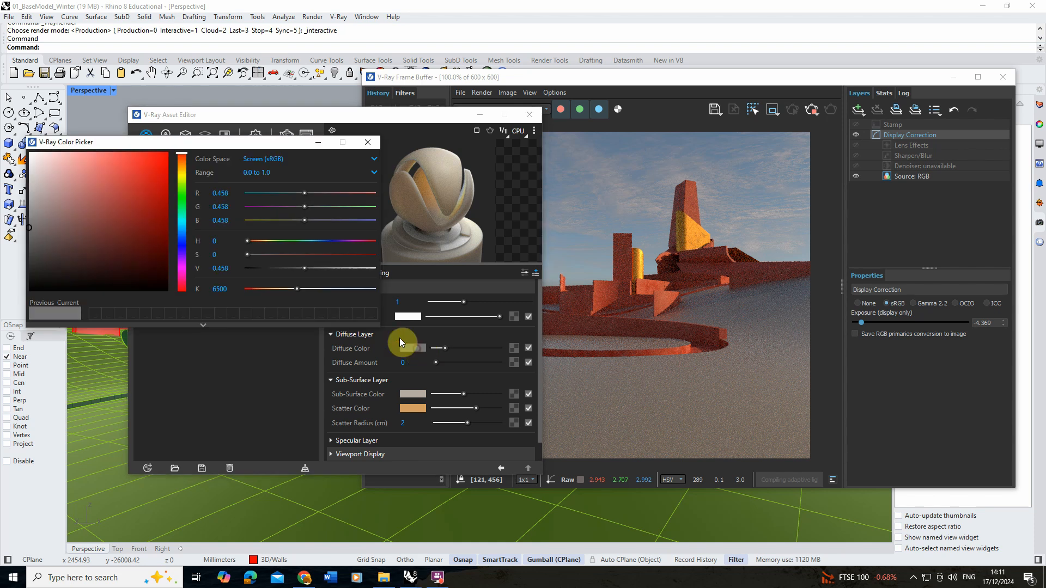
click(31, 154)
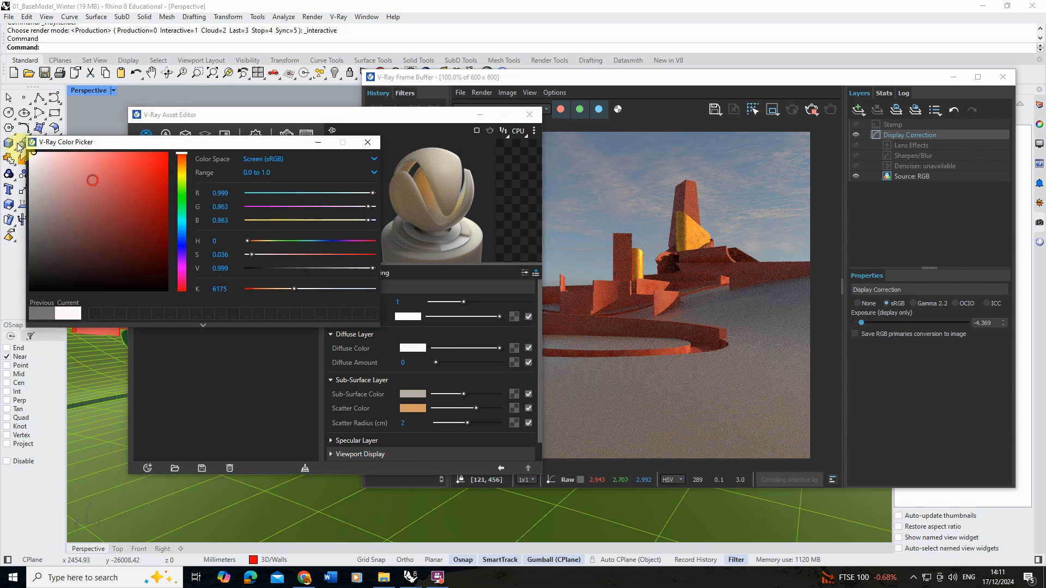
click(368, 142)
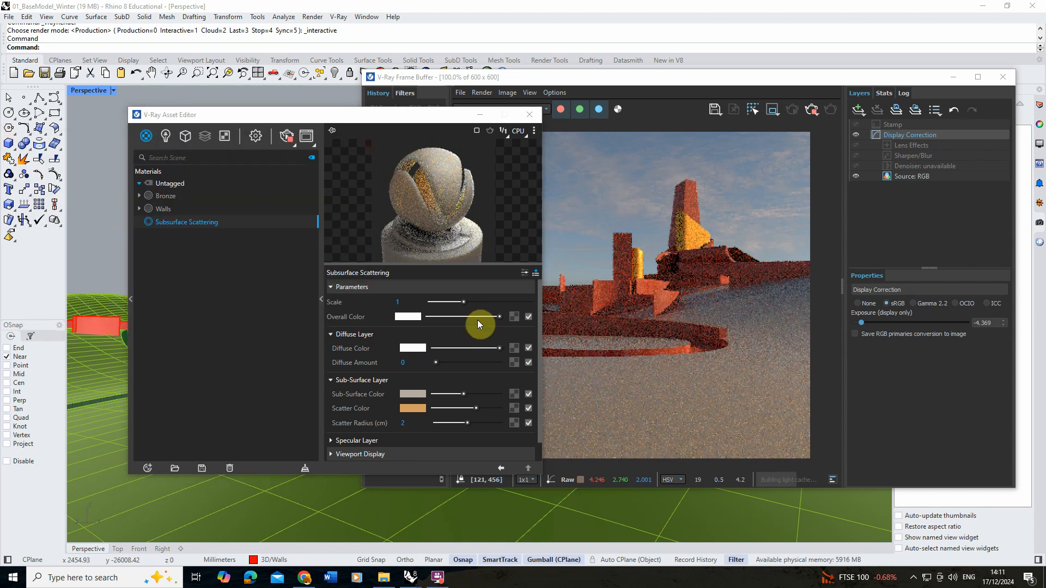
- Set the material's Sub-Surface Color to a very pale blue with RGB 0.913, 0.973, 1
click(416, 394)
click(182, 225)
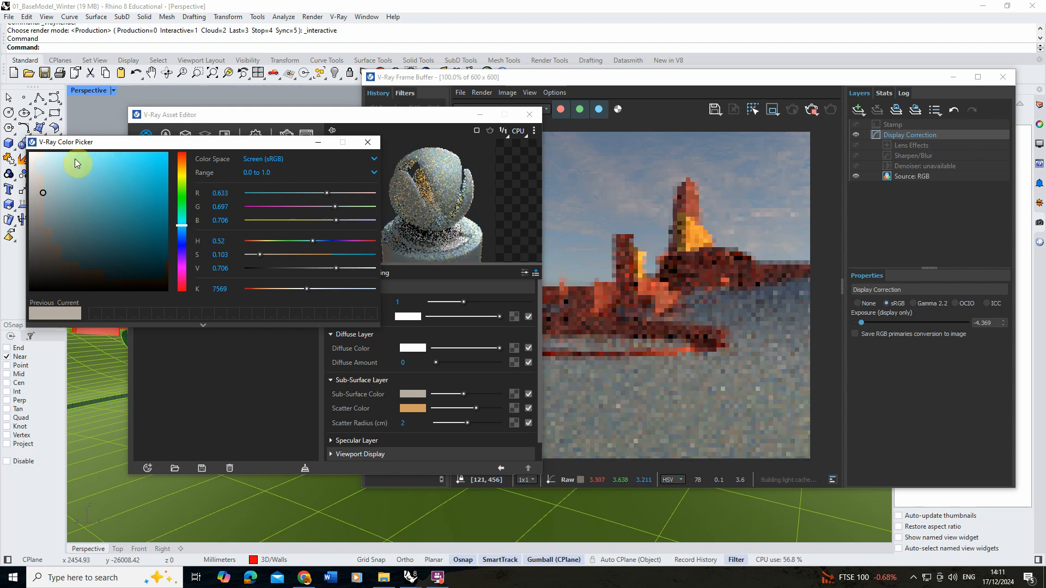
drag(111, 171, 65, 153)
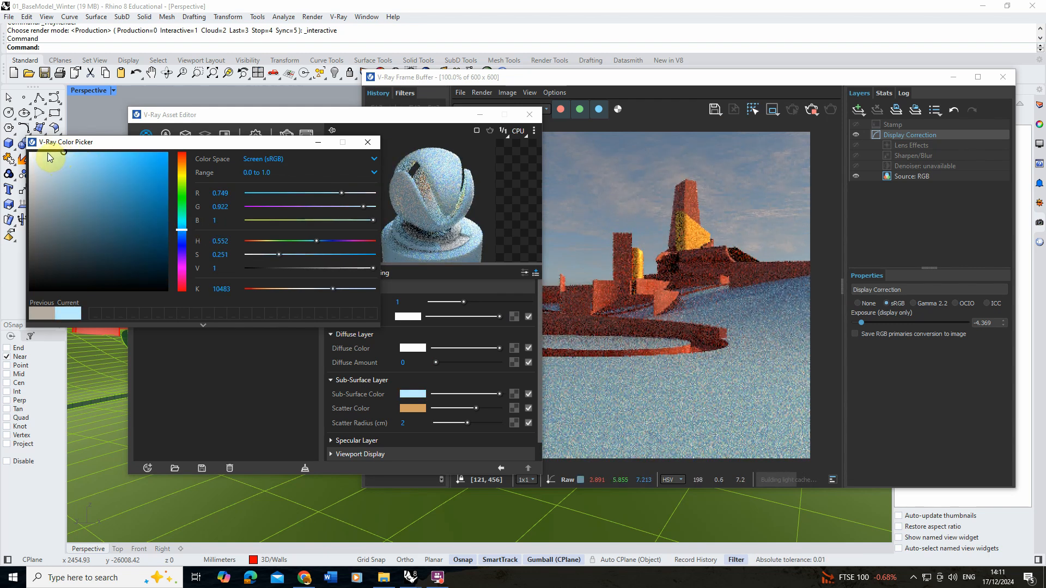
click(41, 152)
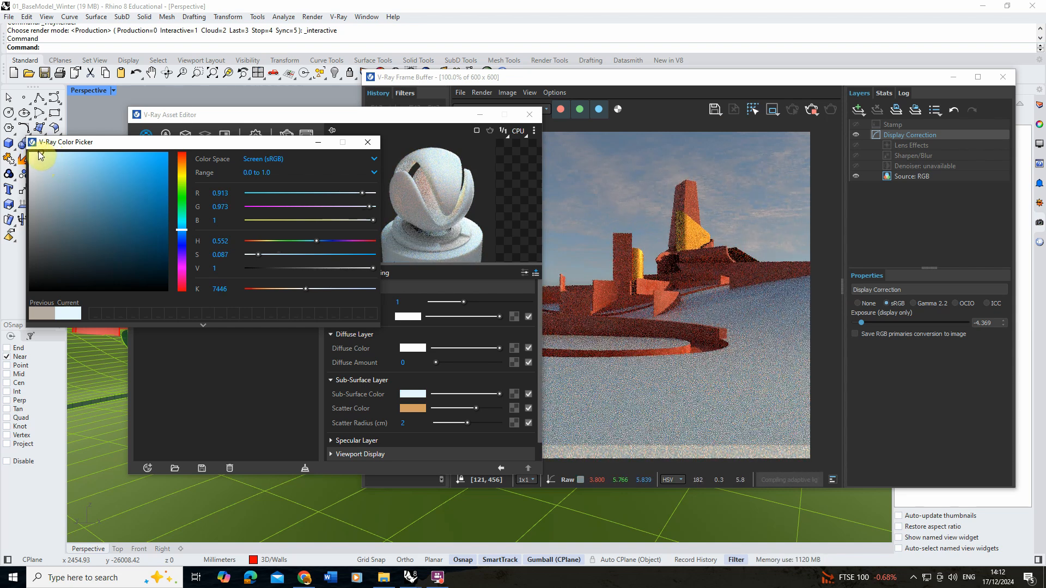
click(359, 145)
- Set the material's Scatter Color to a pale blue with RGB 0.843, 0.937, 1
click(413, 408)
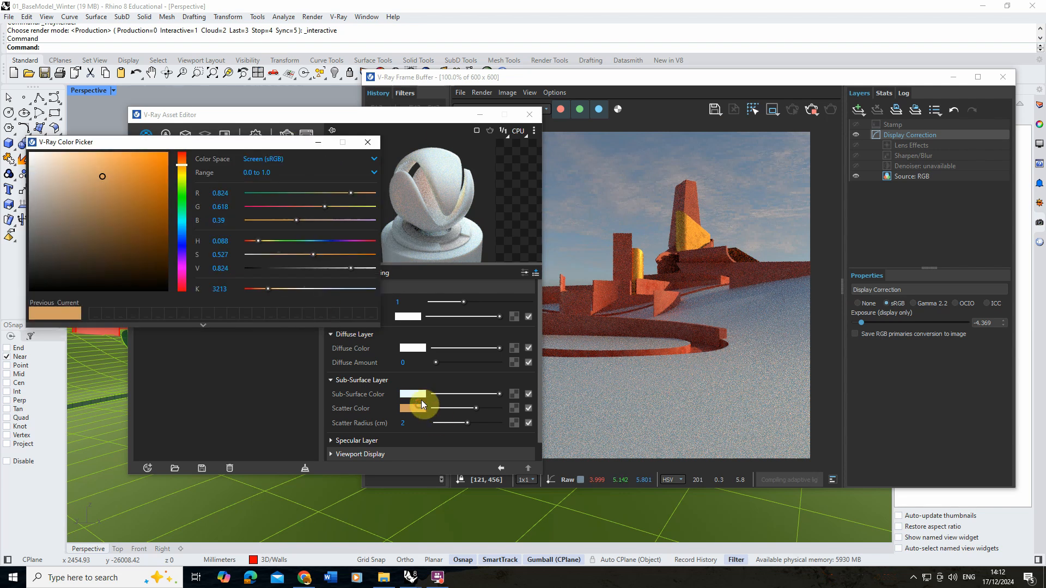
click(185, 238)
click(48, 155)
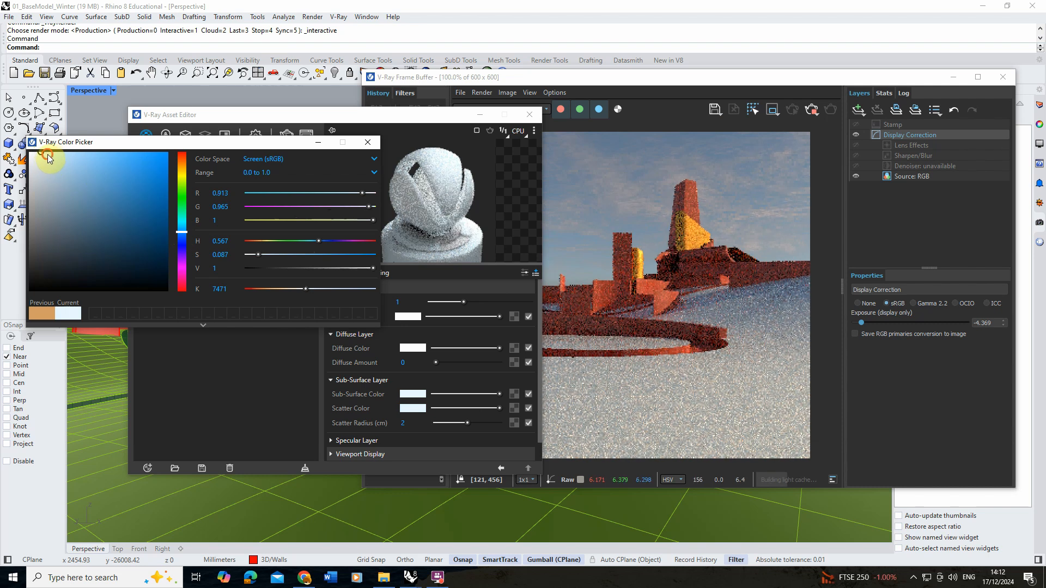
click(51, 148)
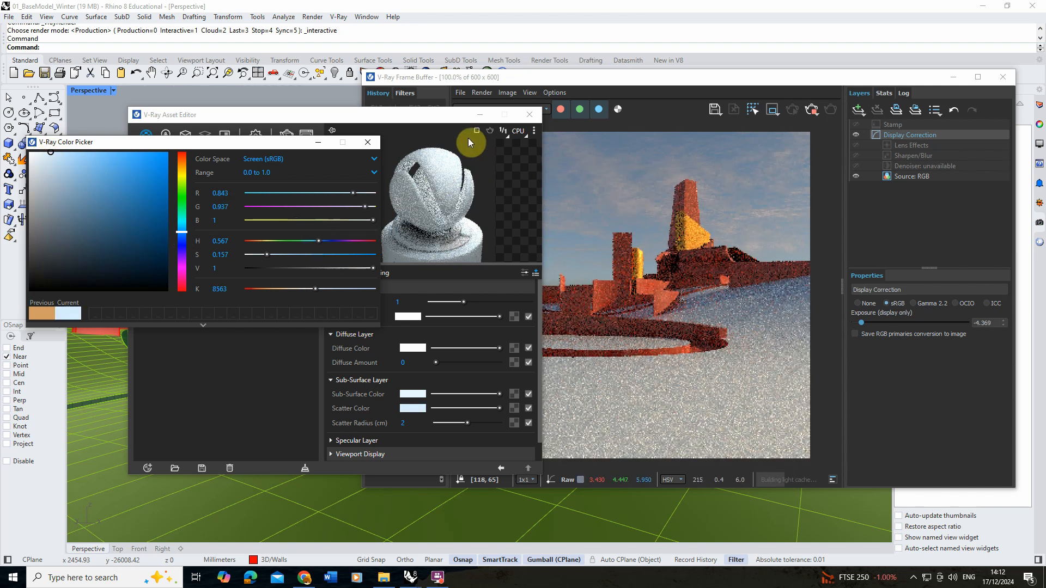
click(413, 117)
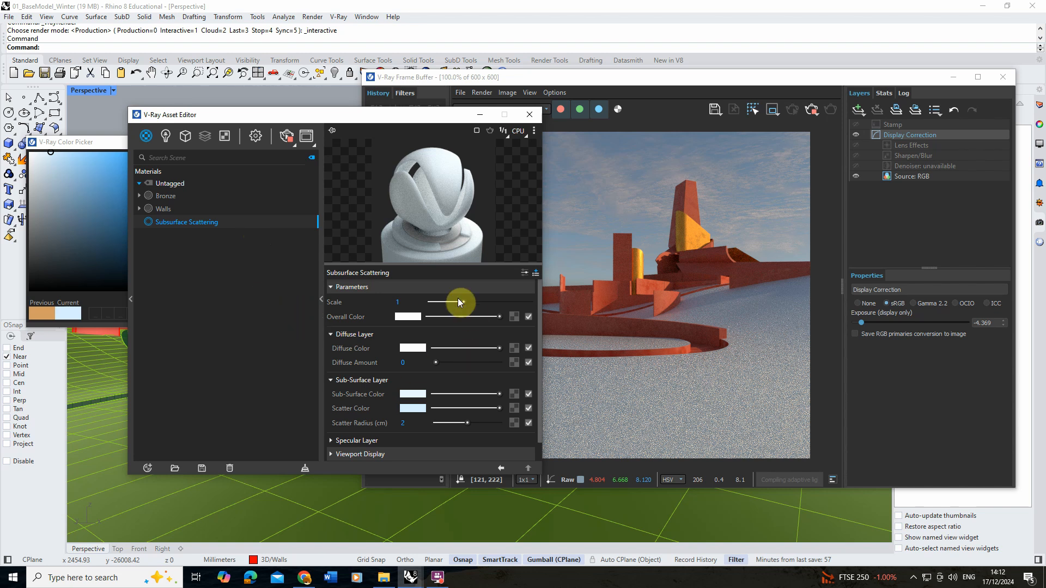
- Collapse the Diffuse and Sub-Surface Layer settings, add a Bump attribute to the material, and expand its settings
click(333, 335)
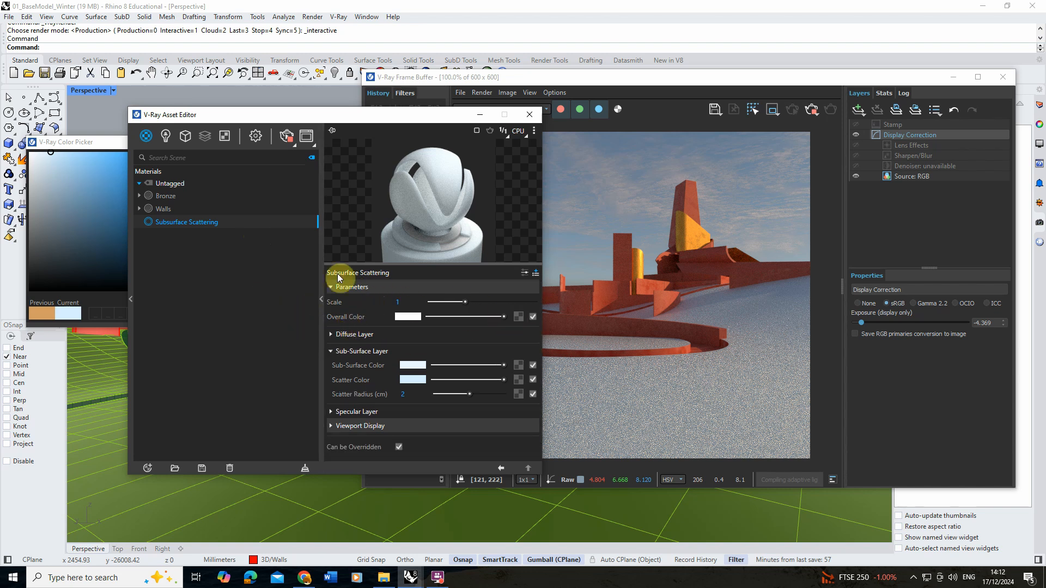
click(333, 351)
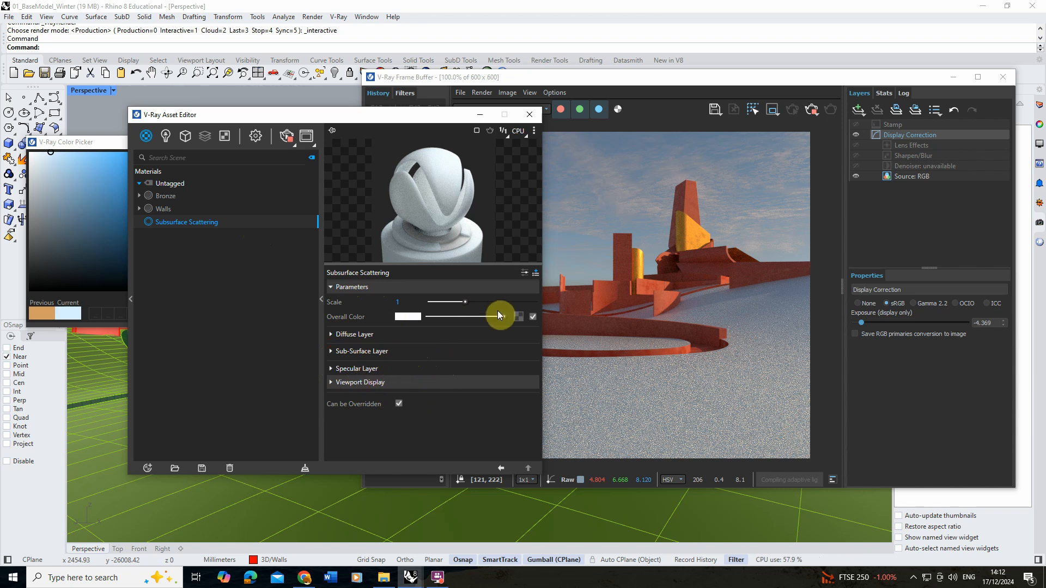
click(536, 272)
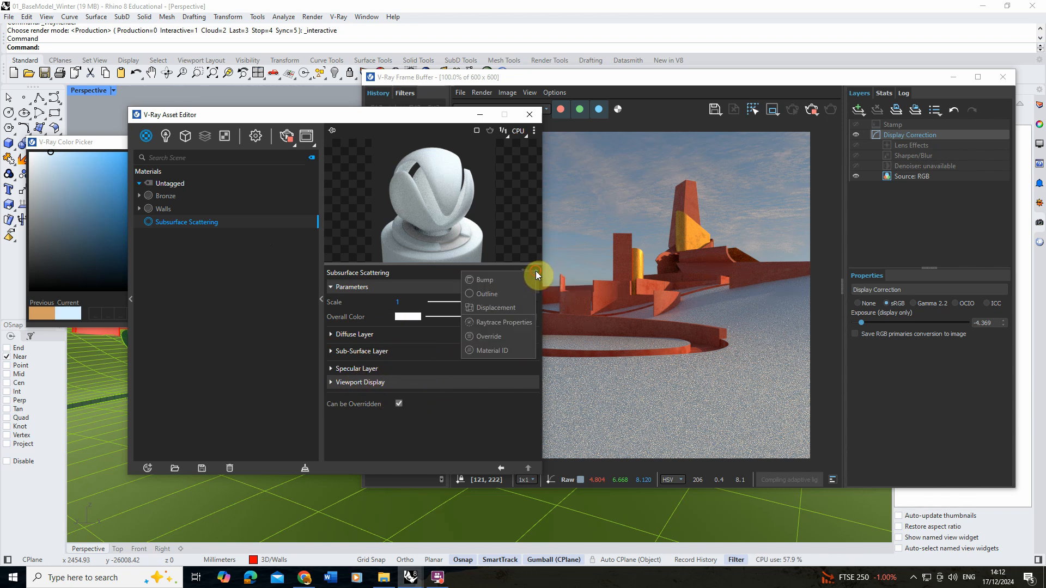
click(493, 282)
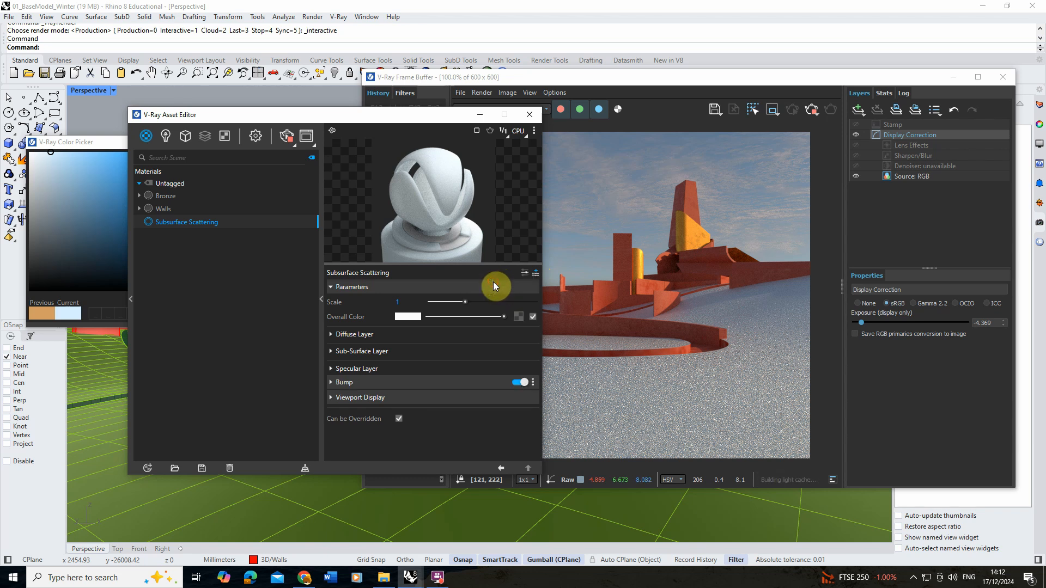
click(365, 383)
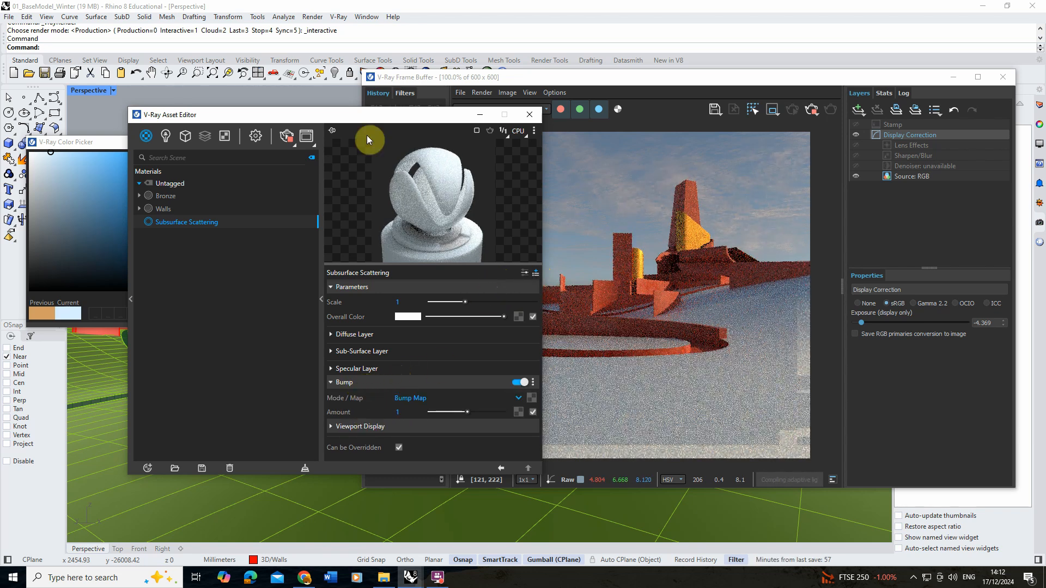
- Stop the interactive render, switch to Chrome and view the normal map preview of Poly Haven's Snow 02 texture
click(290, 135)
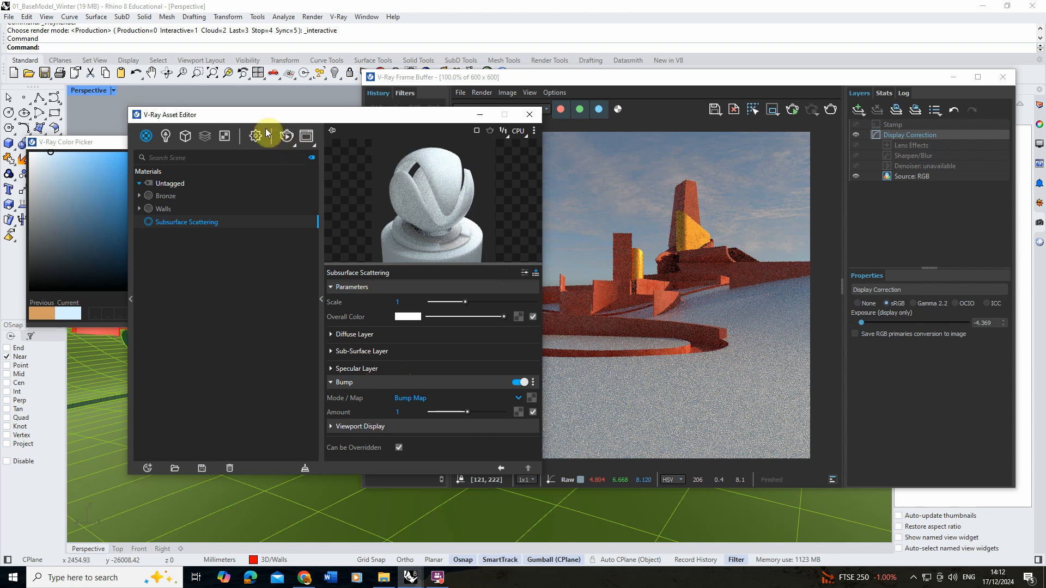
click(305, 578)
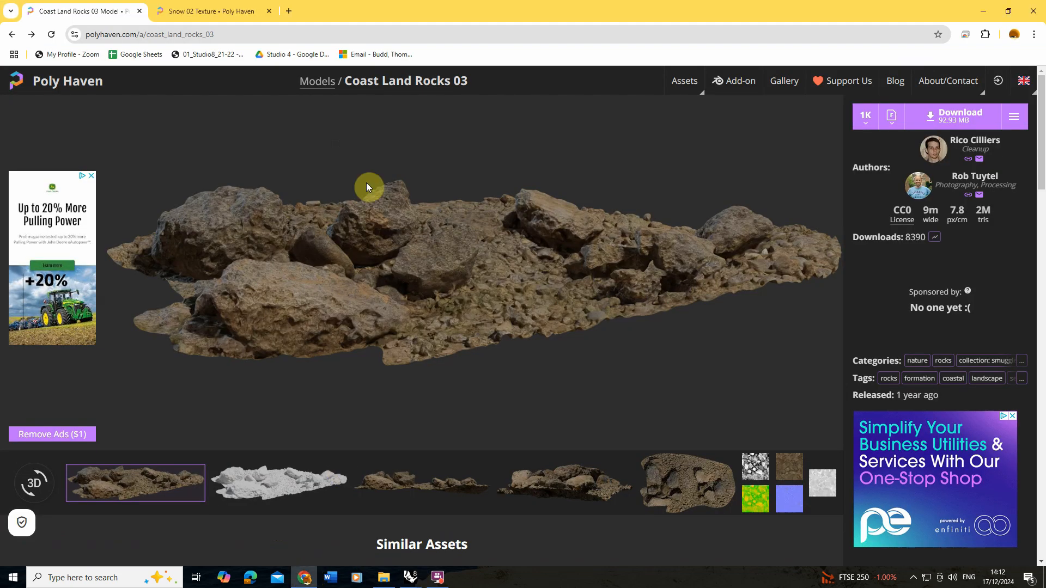
click(200, 10)
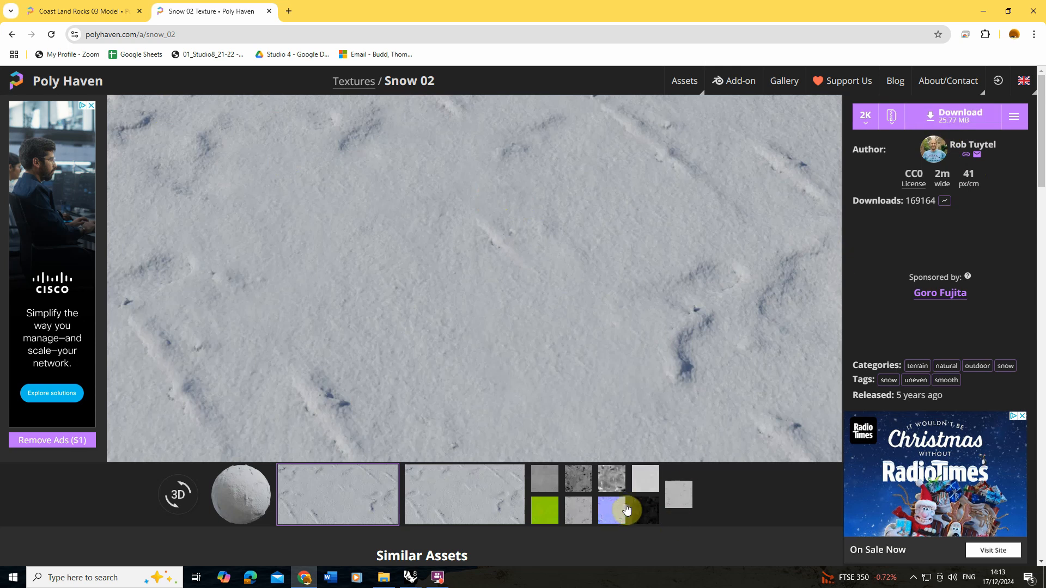
click(446, 498)
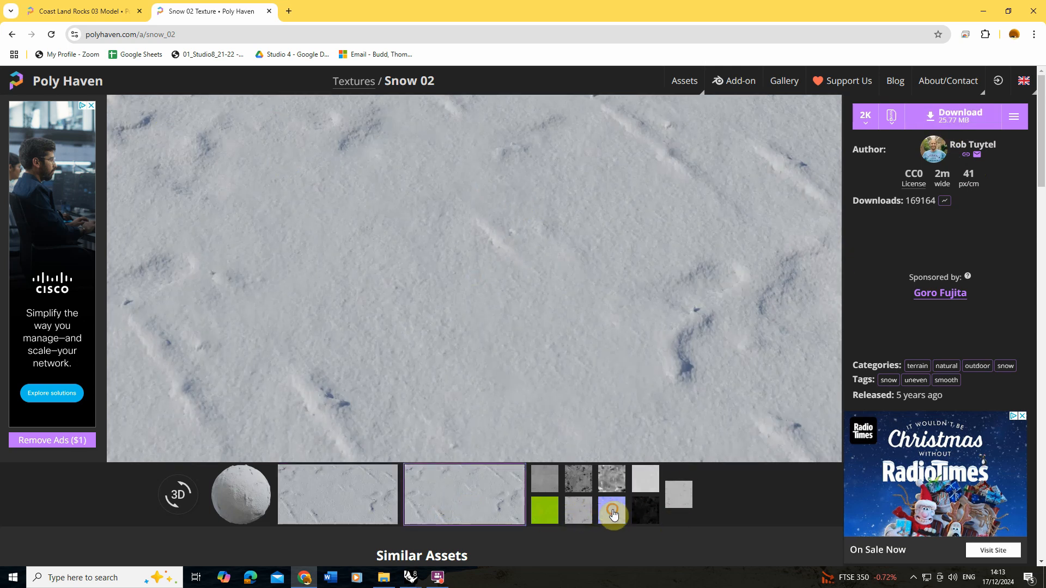
click(612, 510)
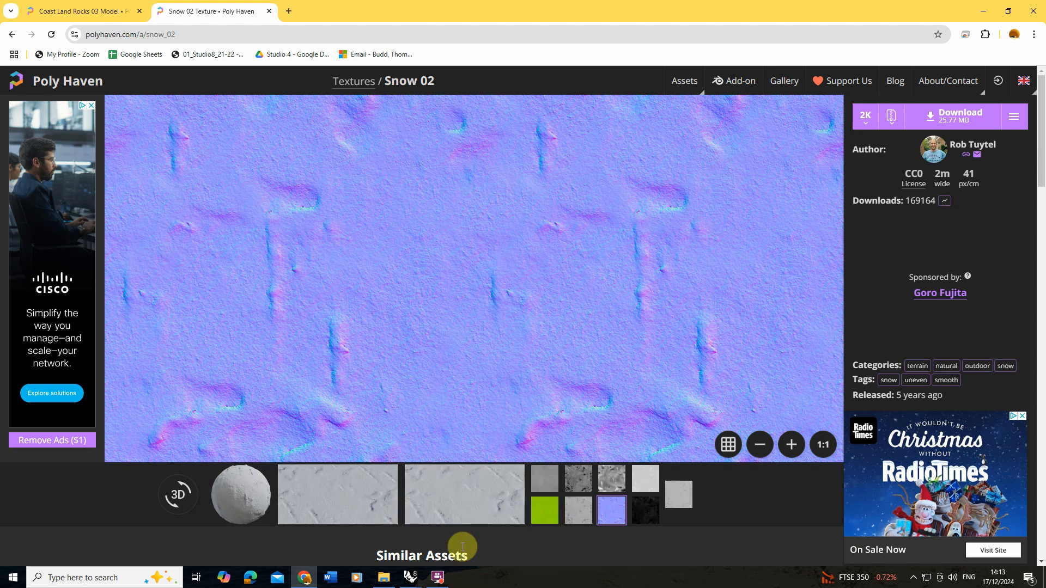
- Switch back to Rhino and set the Subsurface Scattering material's Bump mode to Normal Map
mouse_move(410, 577)
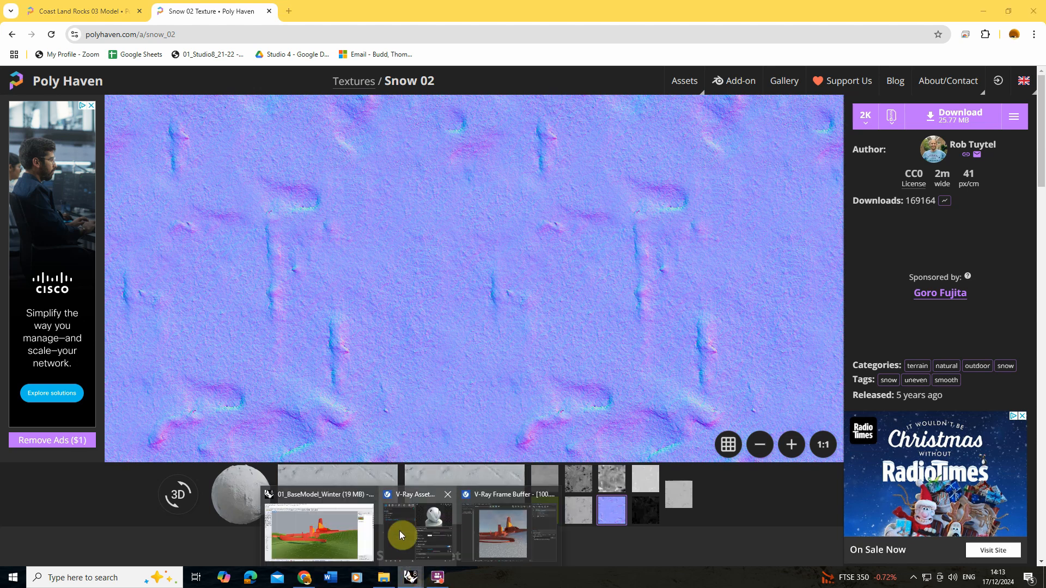
click(330, 538)
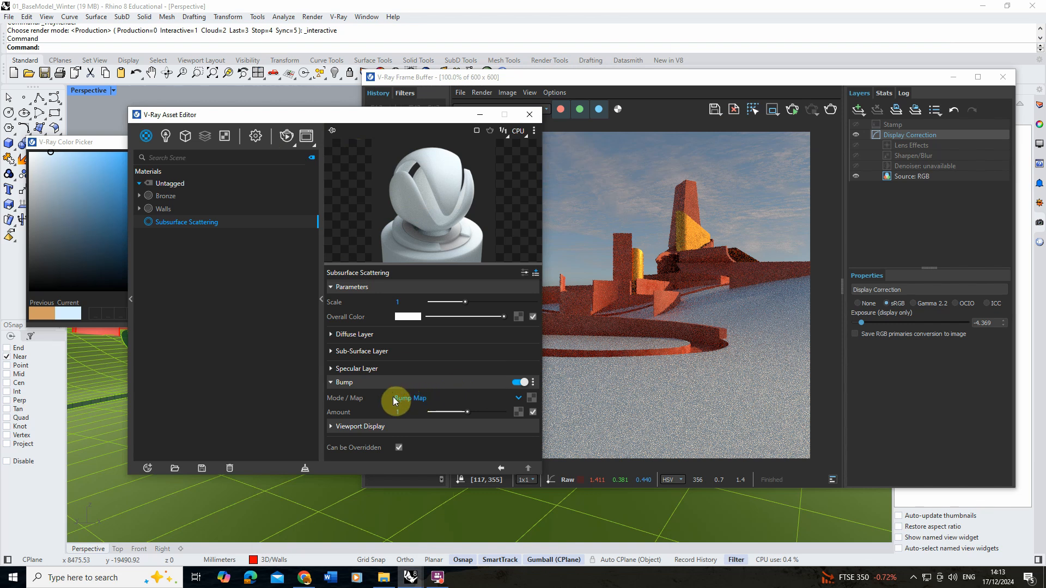
click(411, 398)
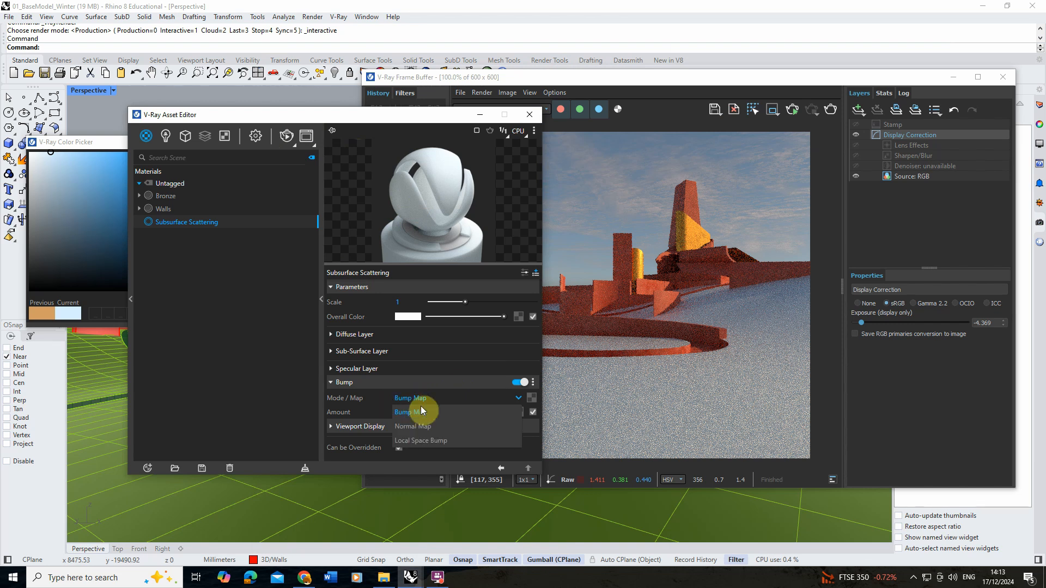
click(418, 426)
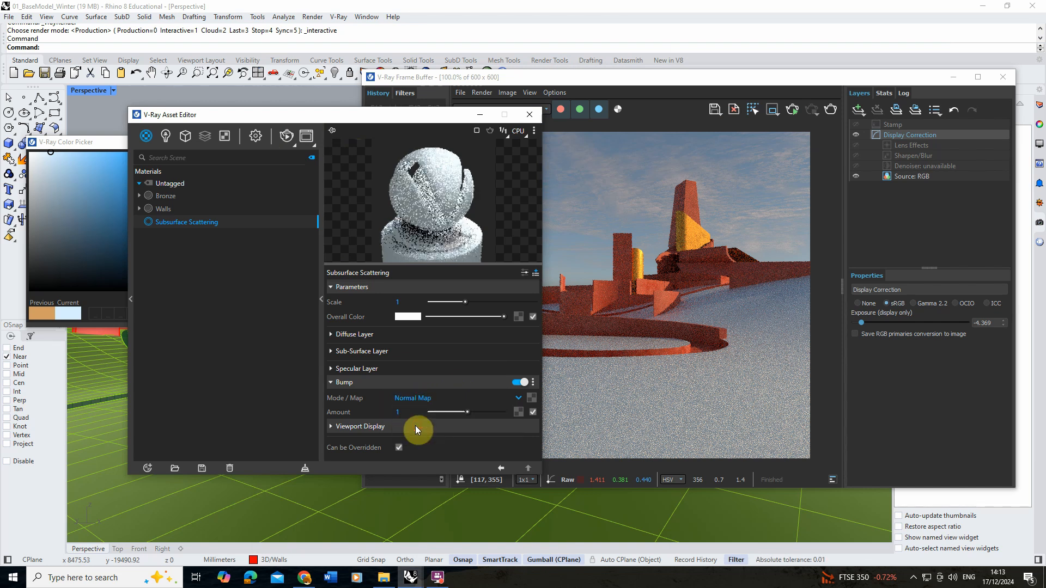
- Load snow_02_nor_gl_2k from the snow_02_2k textures folder as the bitmap for the material's normal map, and return to the material settings
click(533, 400)
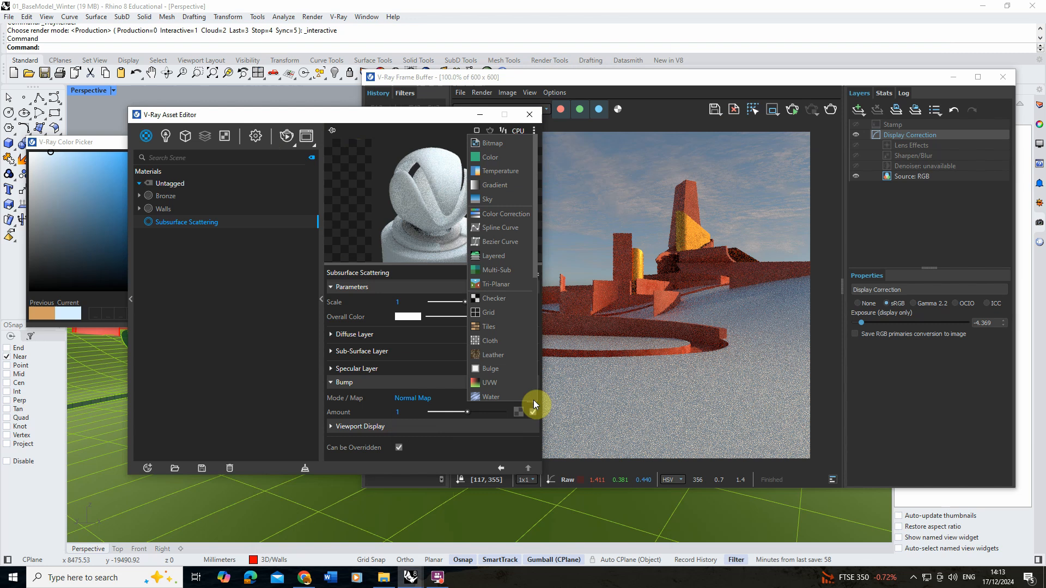
click(501, 144)
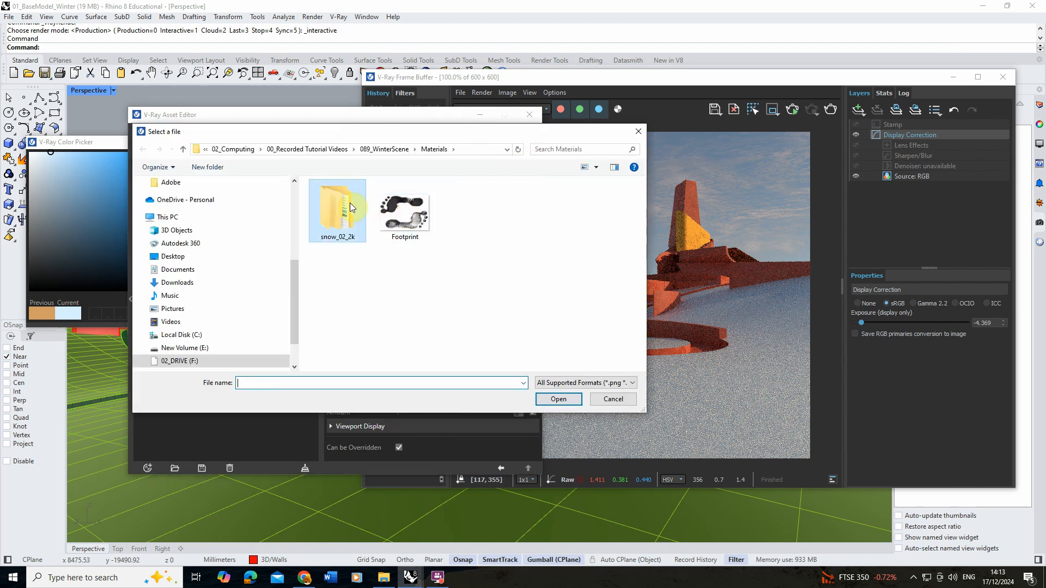
double_click(350, 203)
click(348, 204)
double_click(347, 202)
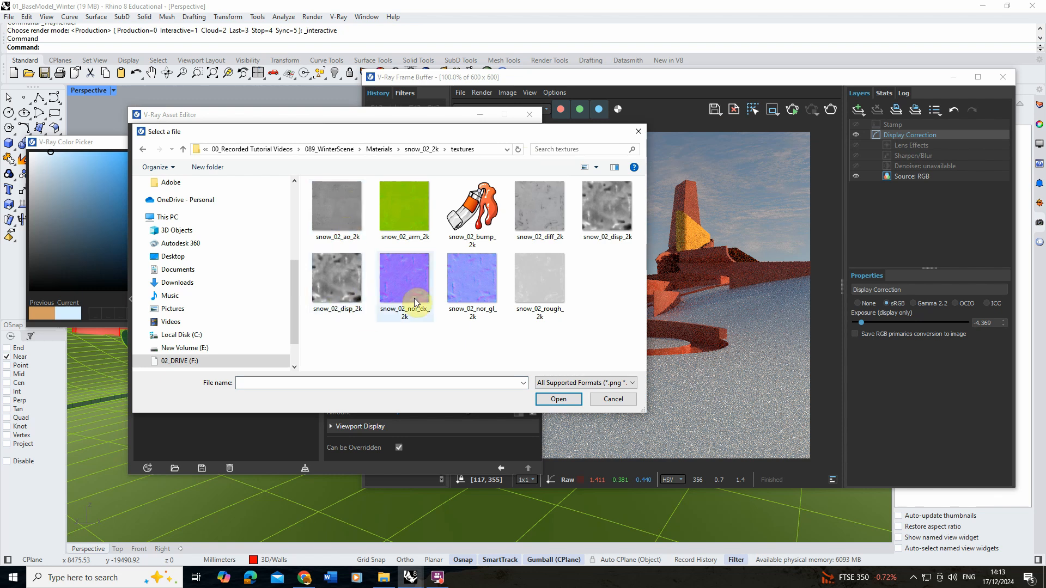
click(470, 285)
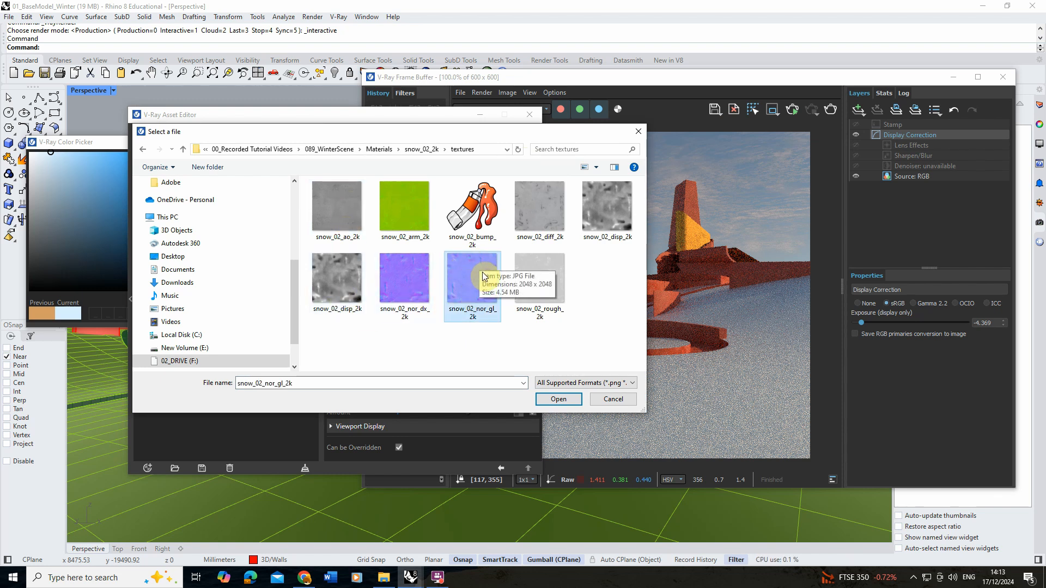
click(561, 398)
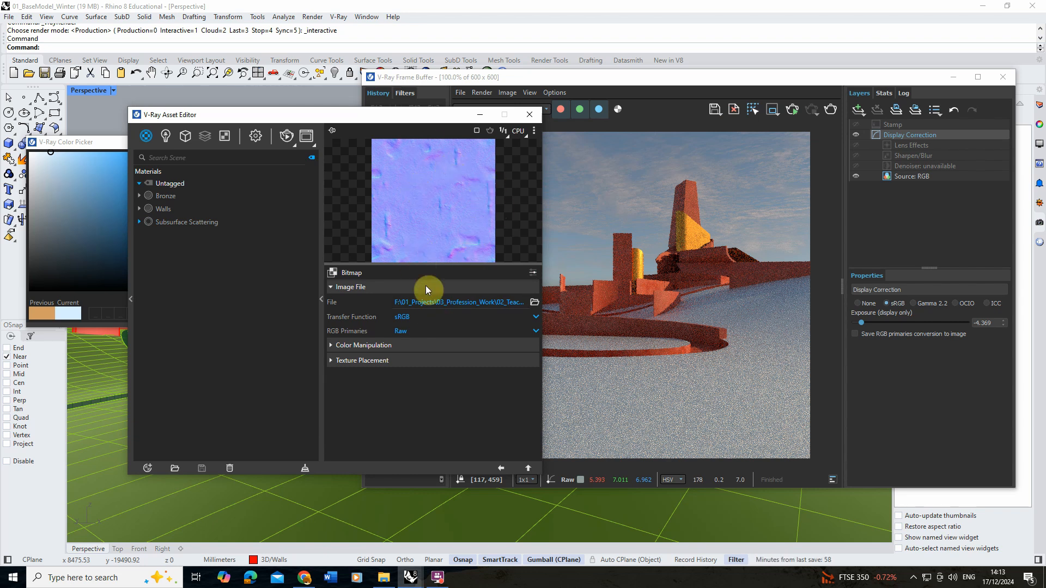
click(500, 468)
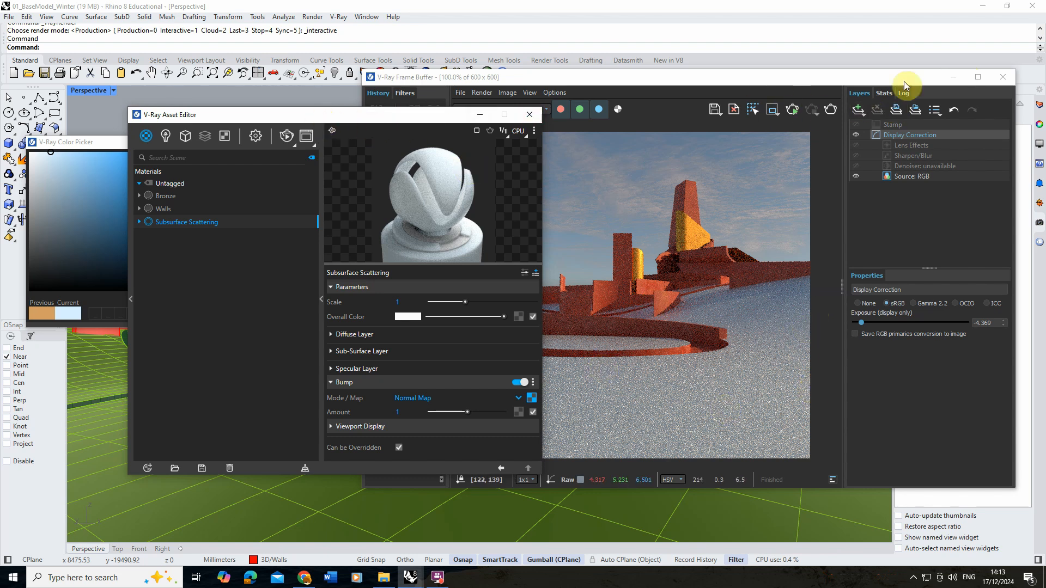
- Minimise the V-Ray Frame Buffer and Asset Editor, and close the V-Ray Color Picker
click(956, 77)
click(479, 114)
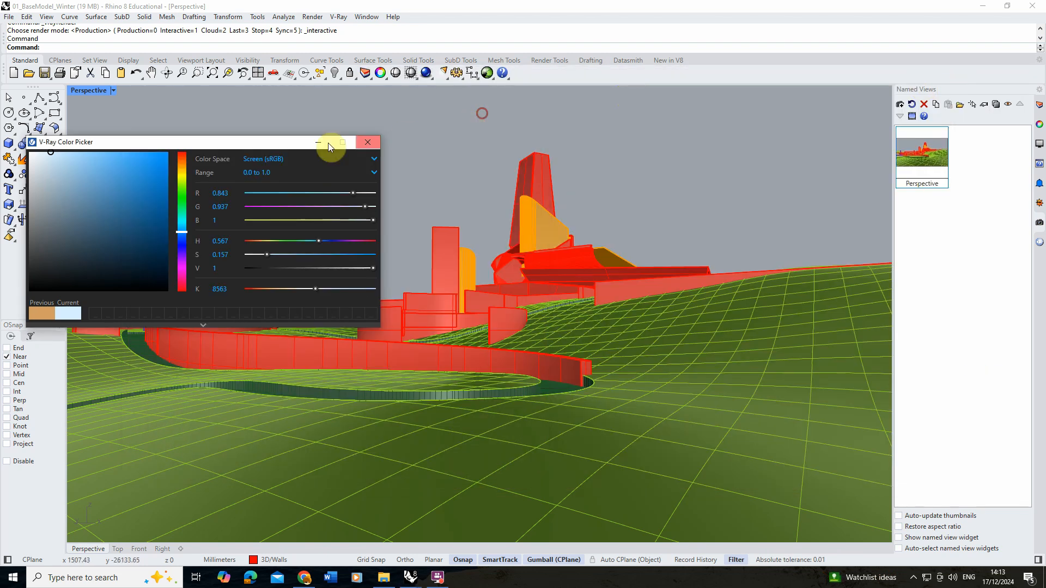
click(366, 143)
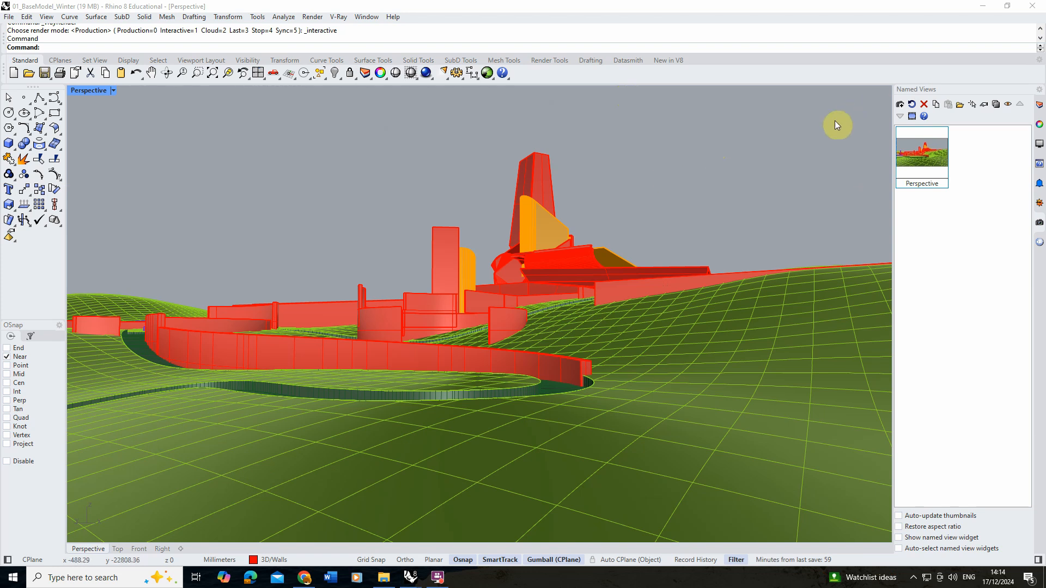
- Apply a capped box texture mapping of about 3373 × 2791 × 4520 mm to the terrain surface, and deselect it
click(695, 391)
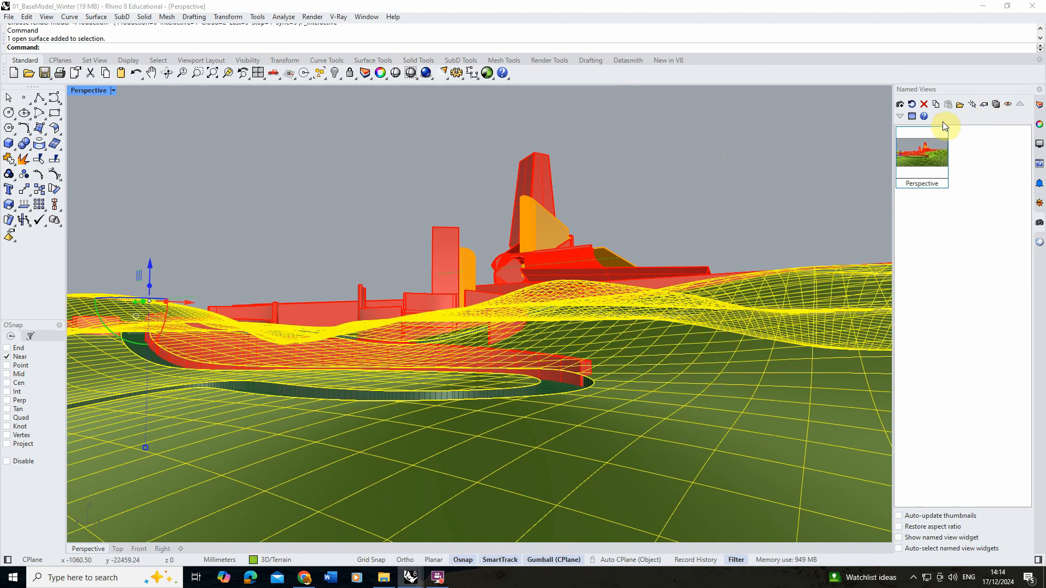
click(1040, 125)
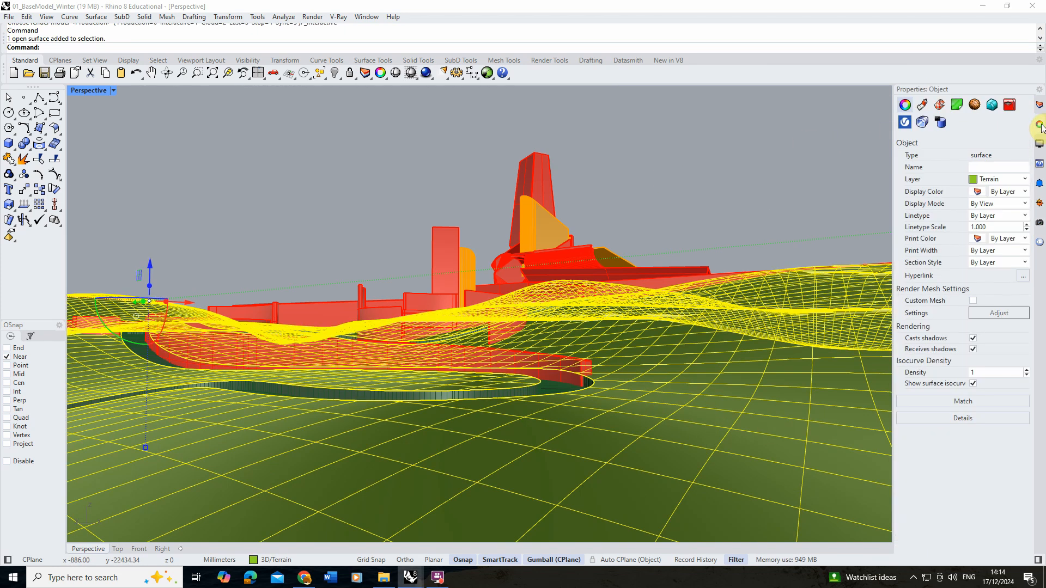
click(939, 108)
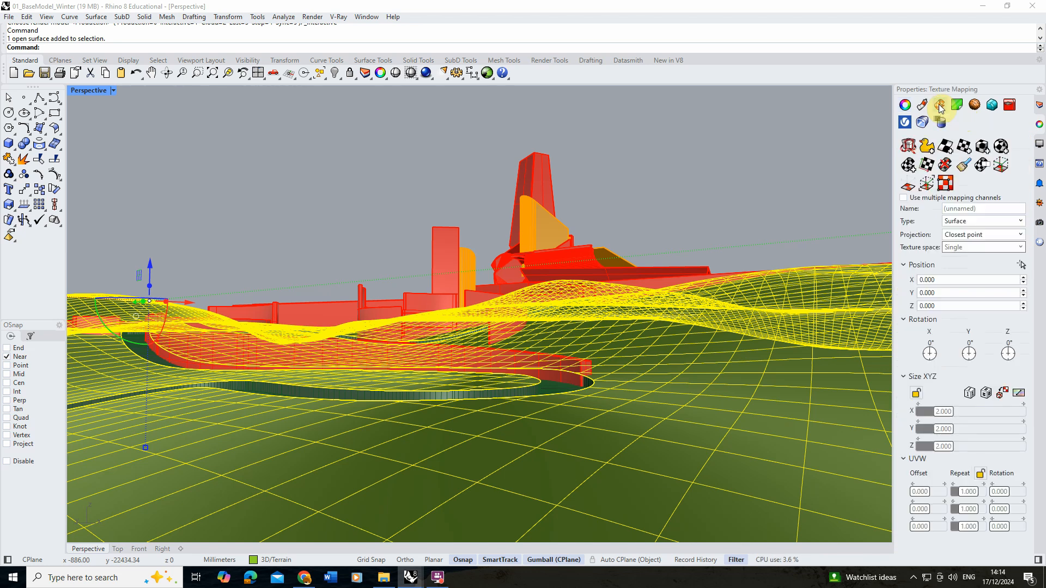
click(980, 147)
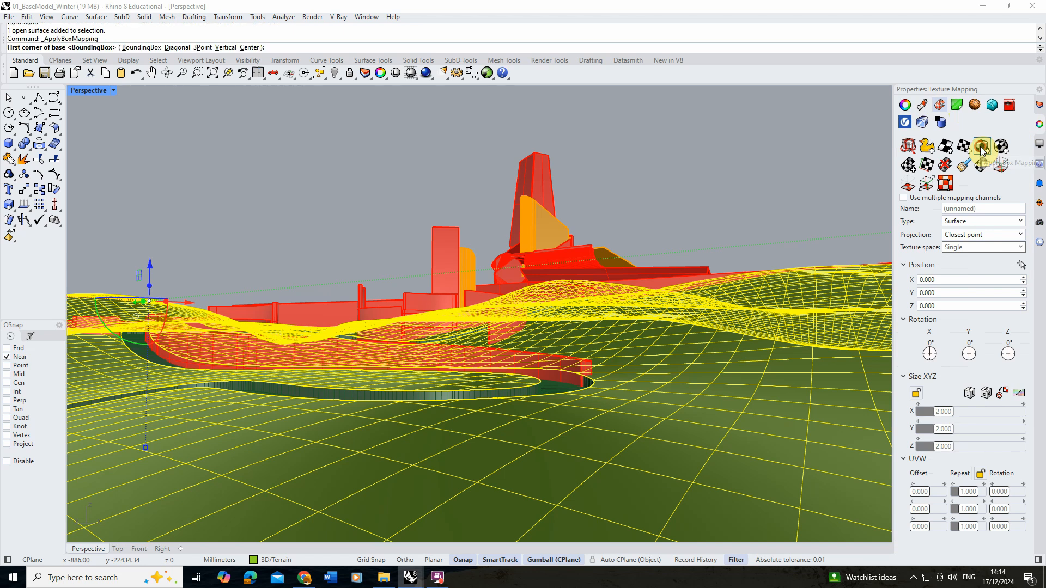
click(451, 414)
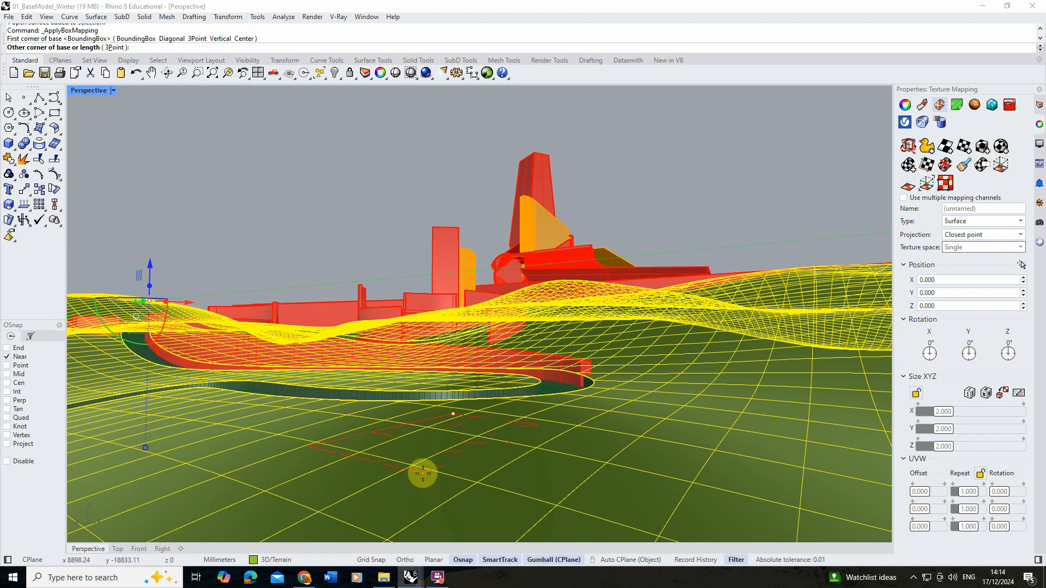
click(457, 475)
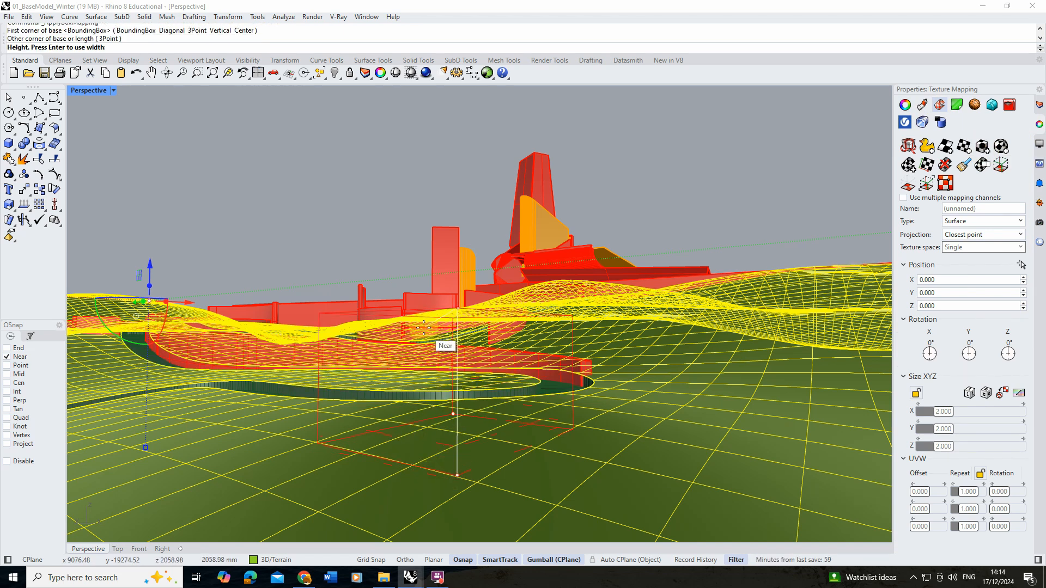
click(335, 308)
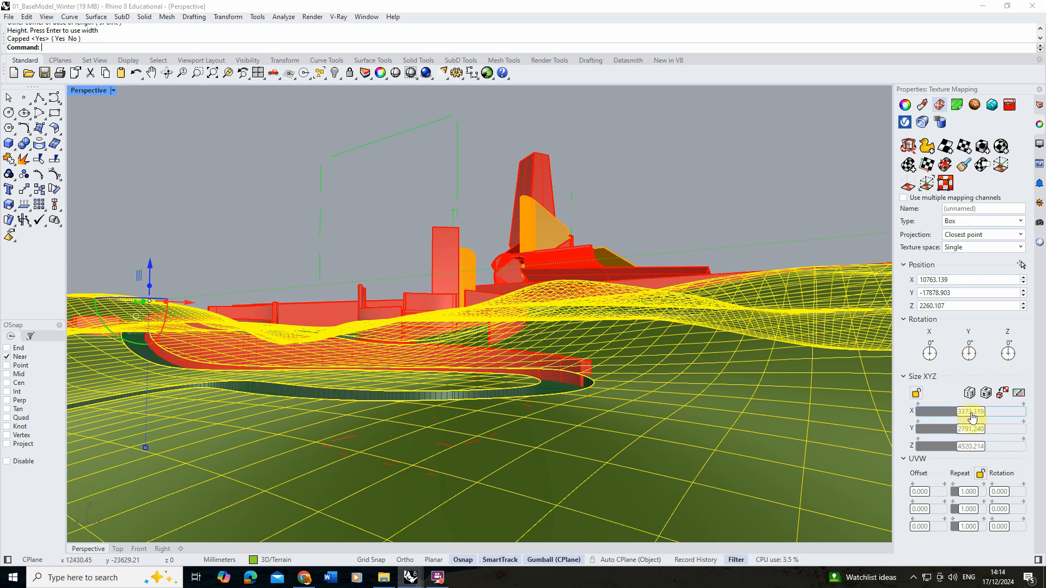
click(349, 215)
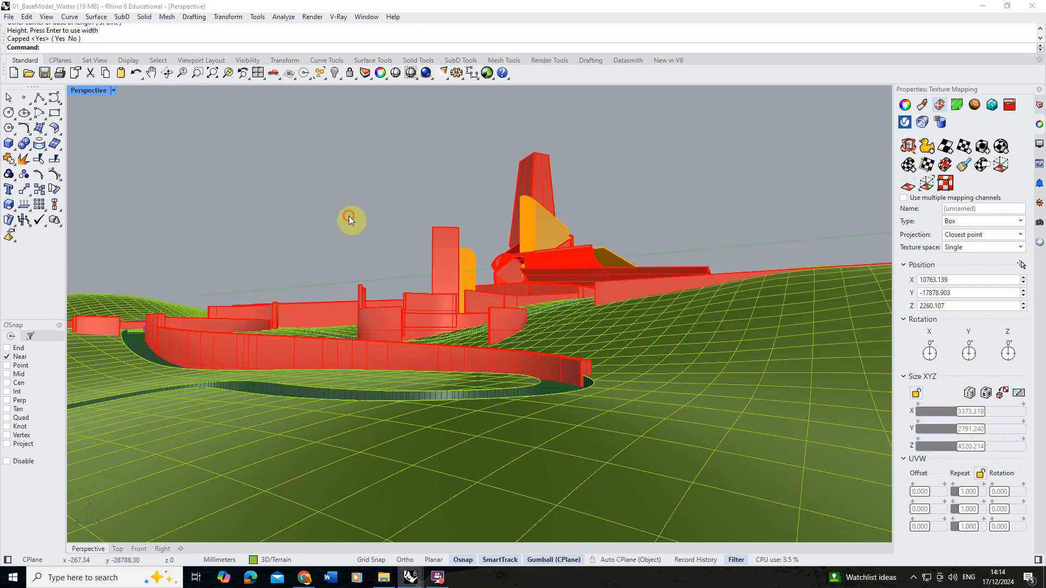
- Check the snow texture on the terrain in Rendered display mode, and return the Perspective viewport to Shaded
click(114, 92)
click(160, 99)
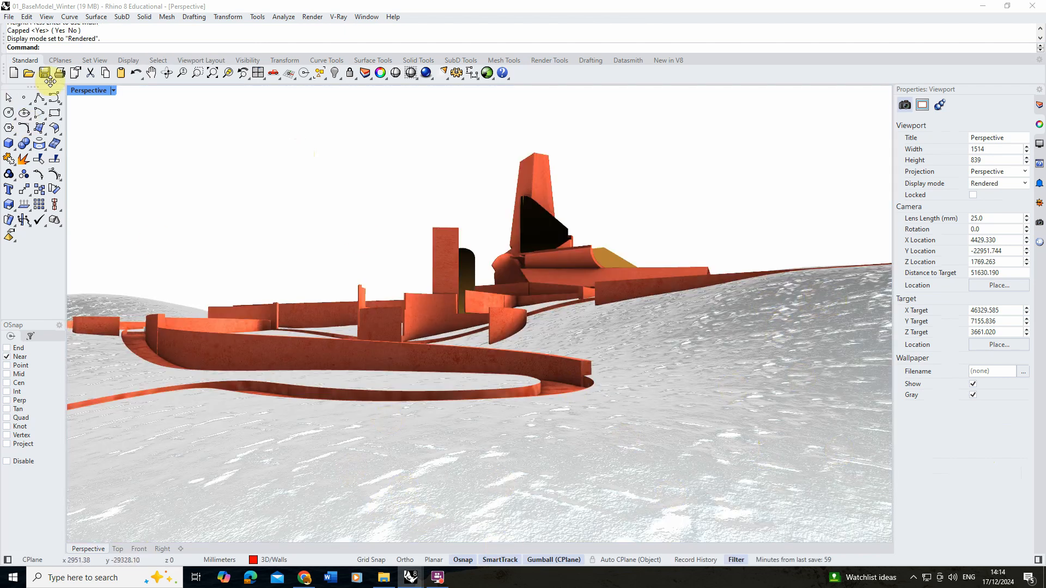
click(113, 91)
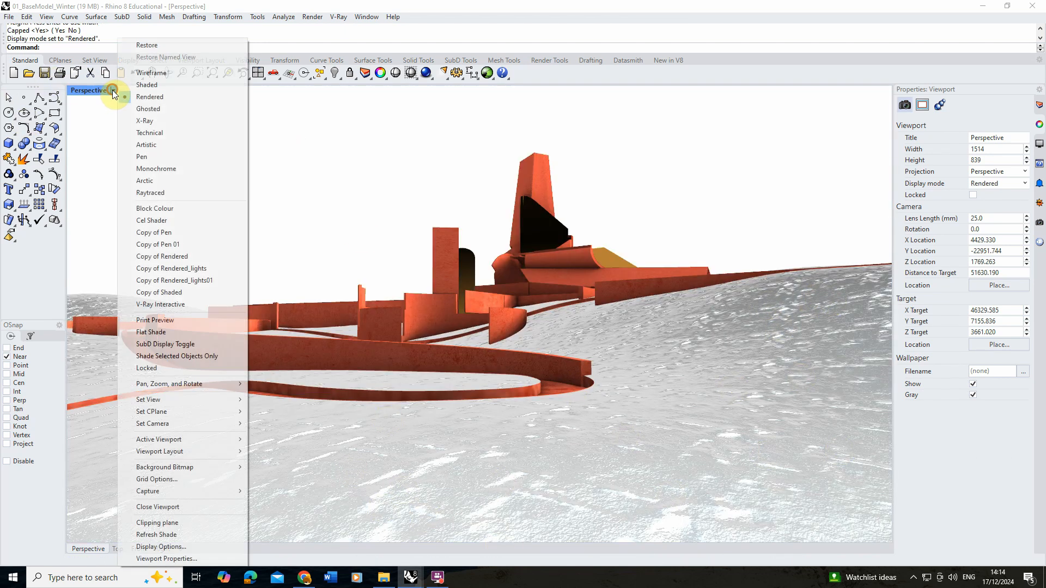
click(155, 86)
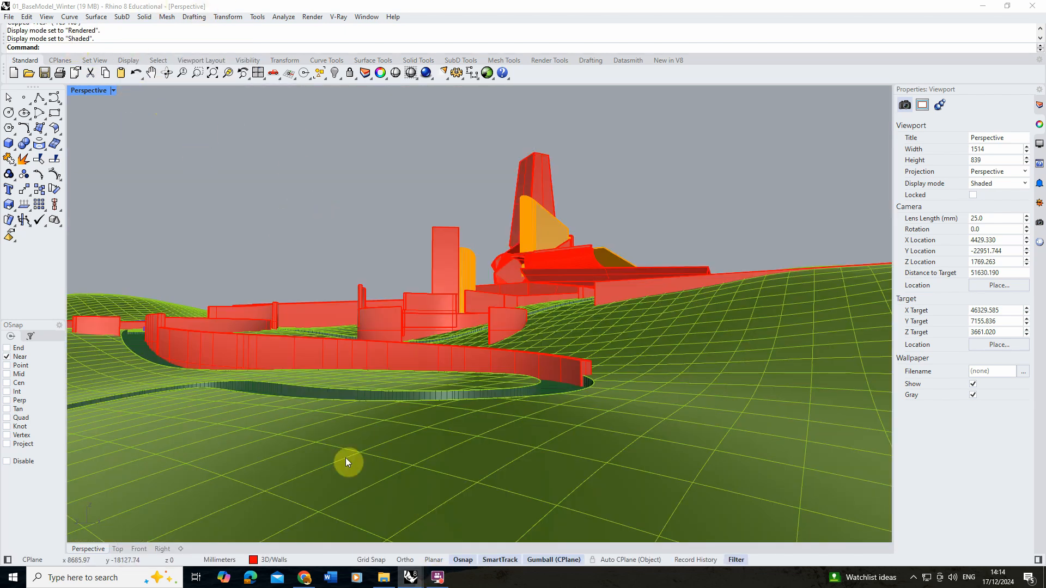
- Reopen the V-Ray Asset Editor and Frame Buffer, and start a new interactive render
click(339, 17)
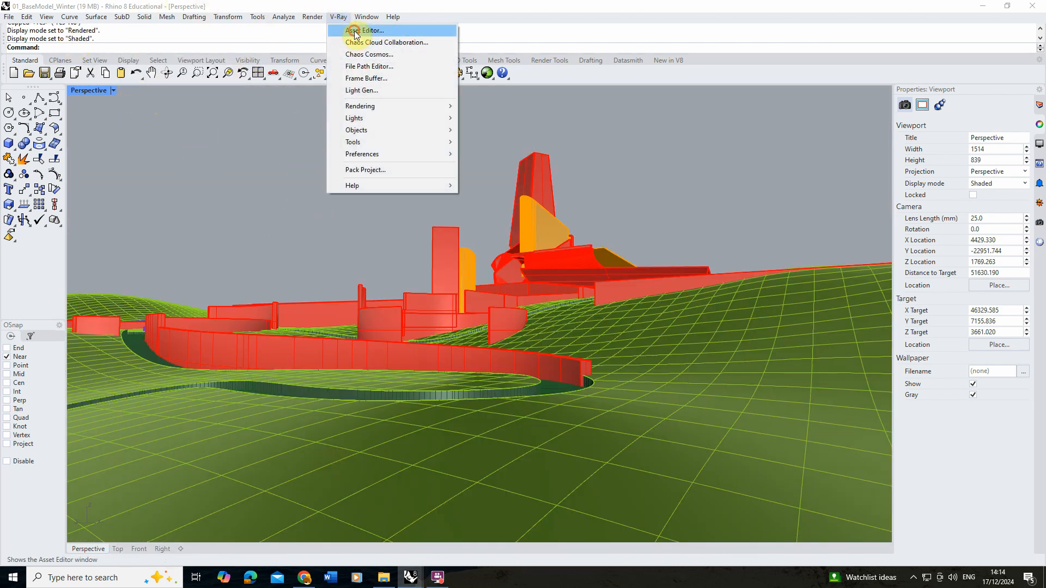
click(357, 28)
click(306, 137)
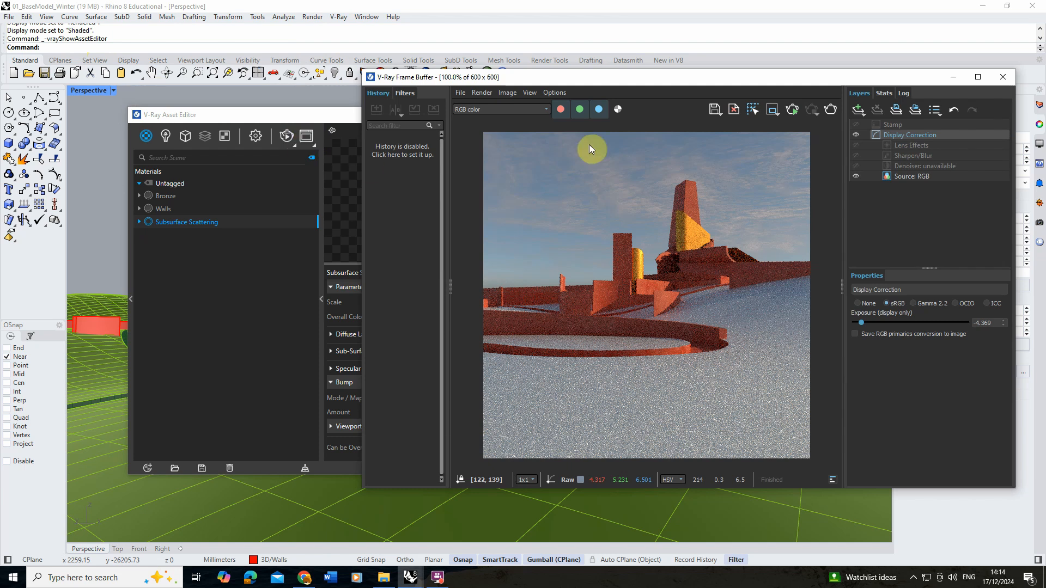
click(792, 110)
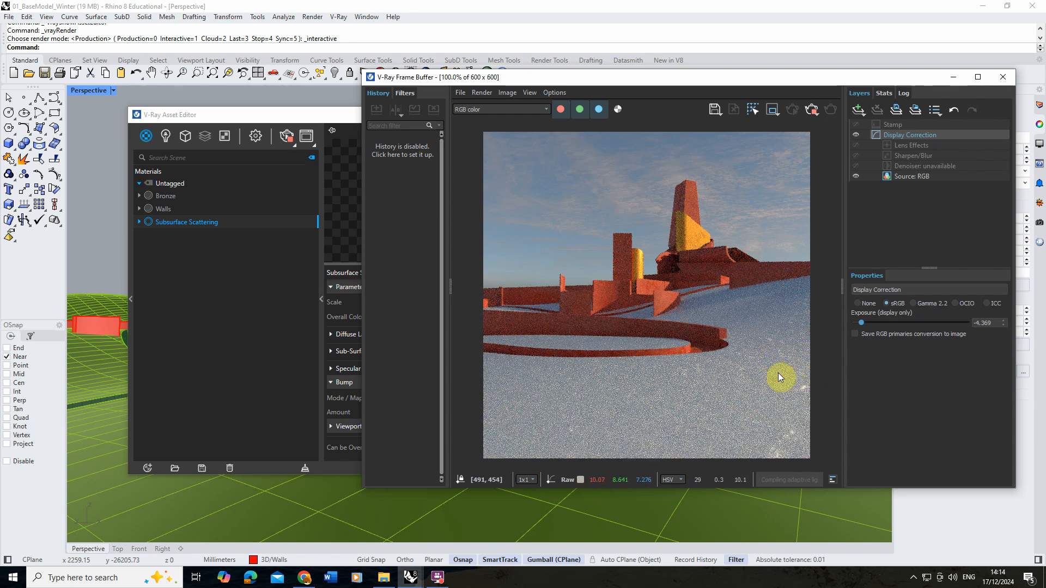
- Collapse the Subsurface Scattering material's Bump settings, and darken its Specular Layer color to a mid grey
drag(340, 116, 299, 97)
click(293, 361)
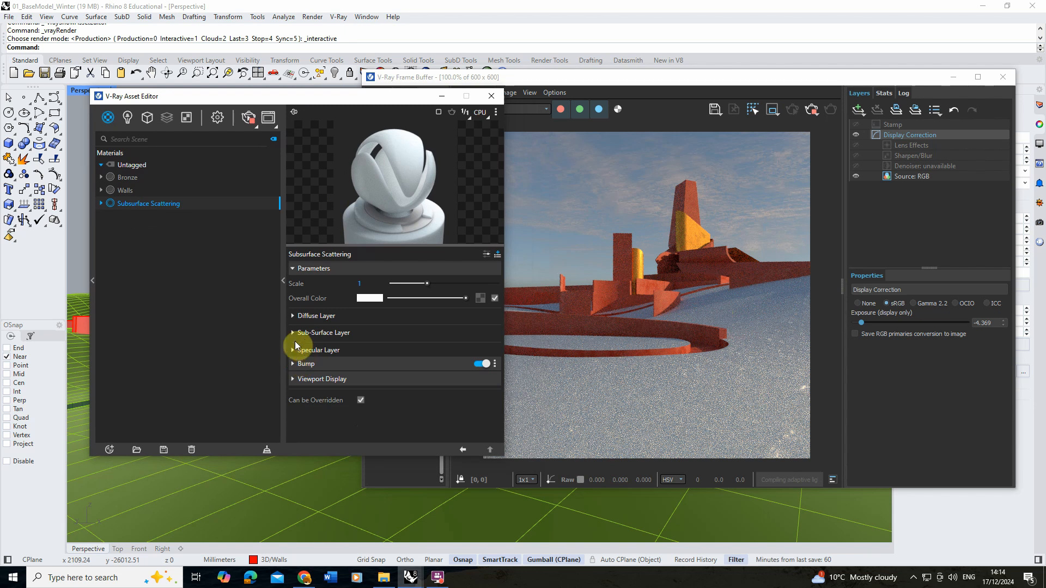
click(299, 350)
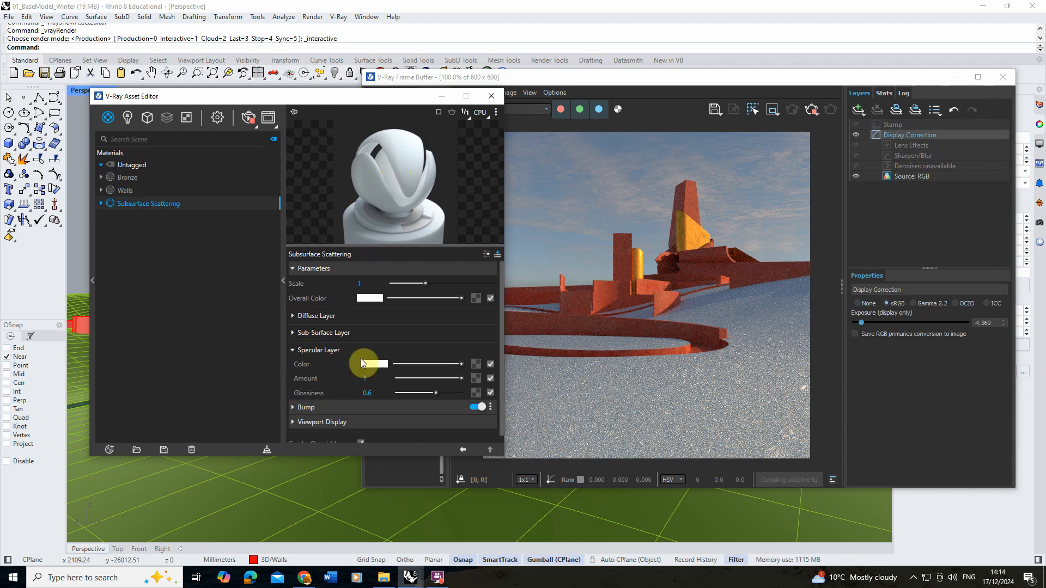
click(427, 364)
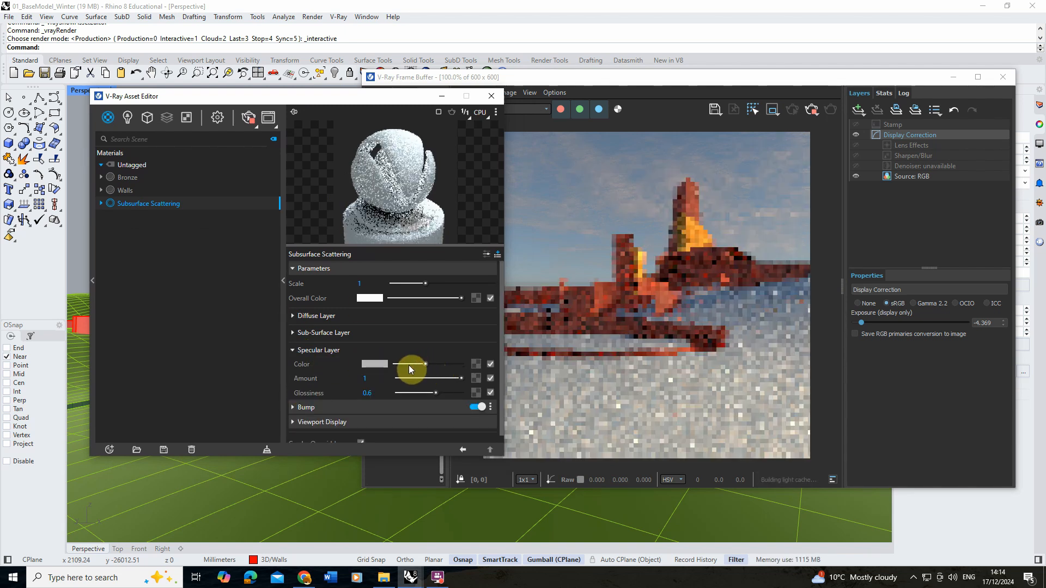
click(412, 364)
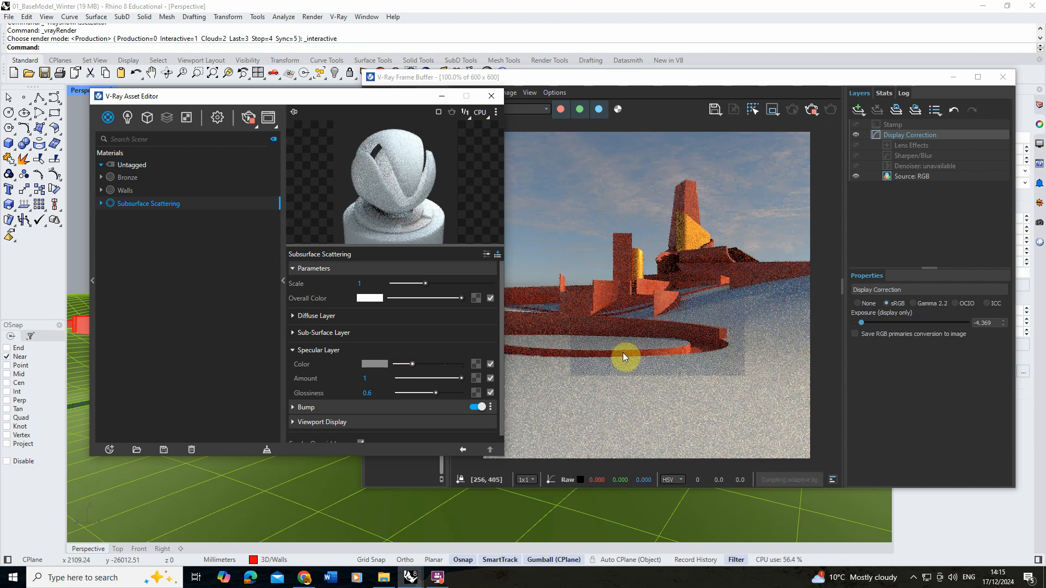
- Try a normal map bump amount of 2 on the Subsurface Scattering material, and set it back to 1
click(345, 407)
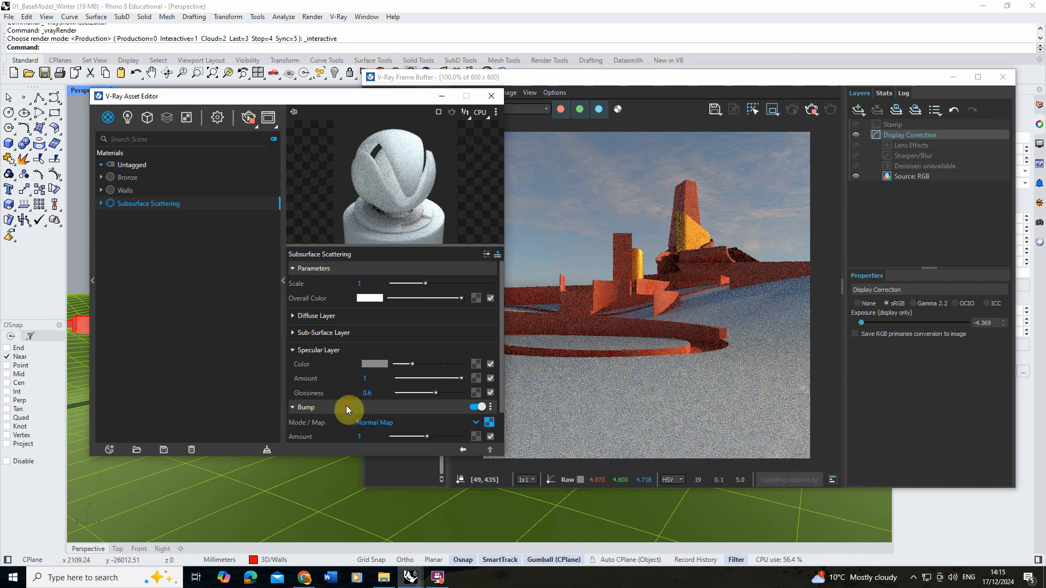
click(360, 436)
text(2)
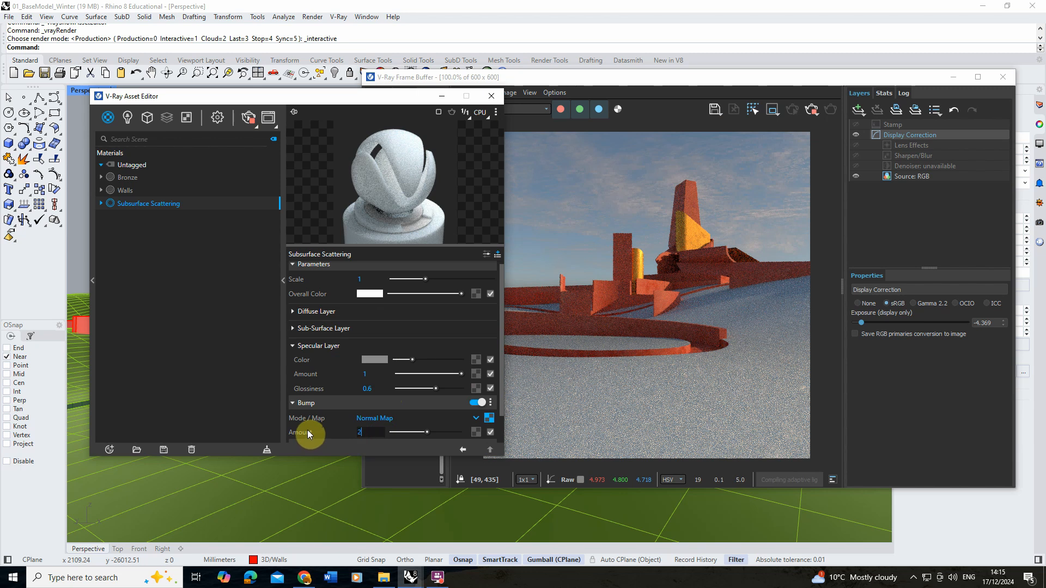
key(Return)
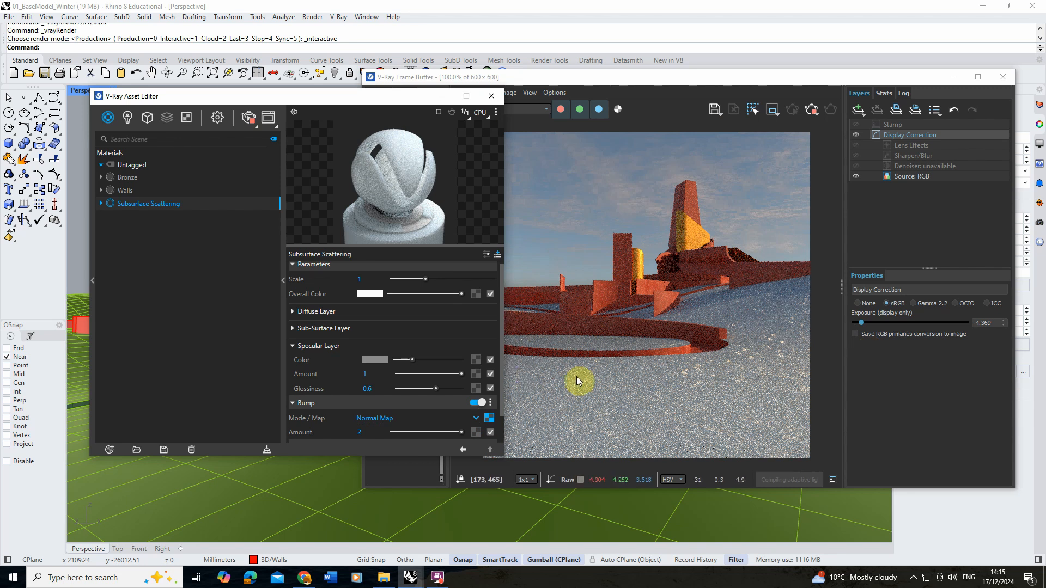
double_click(368, 430)
text(1)
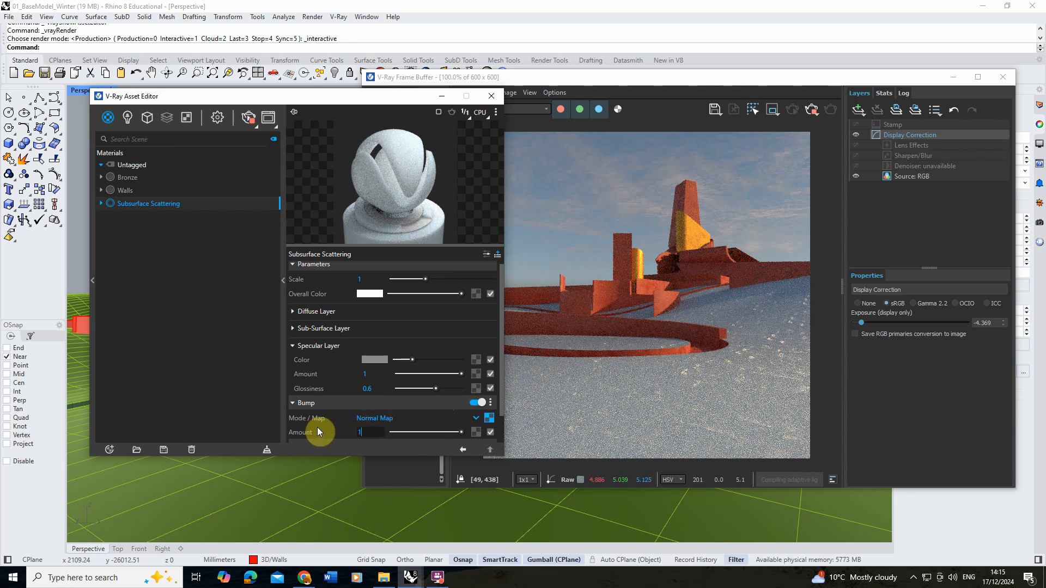
key(Return)
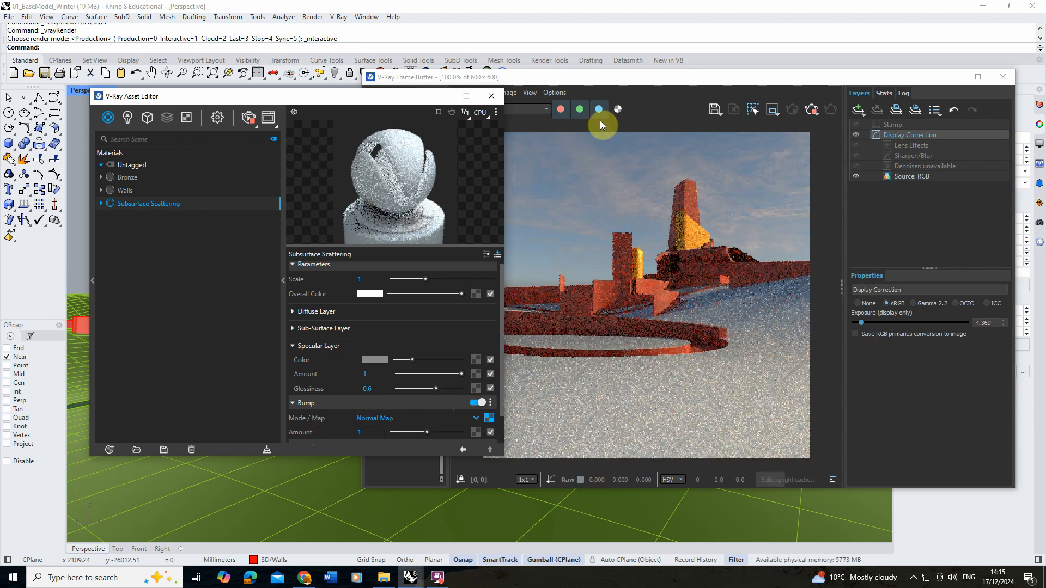
- Tint the material's Sub-Surface Color a slightly stronger pale blue, with RGB values of 0.87, 0.96 and 1
click(309, 328)
click(374, 343)
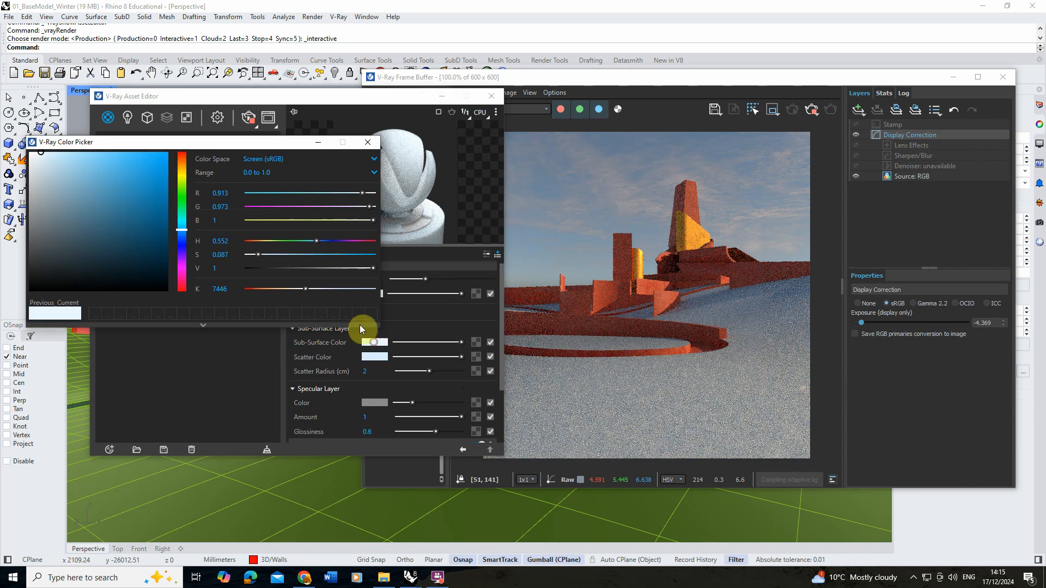
drag(43, 156, 46, 149)
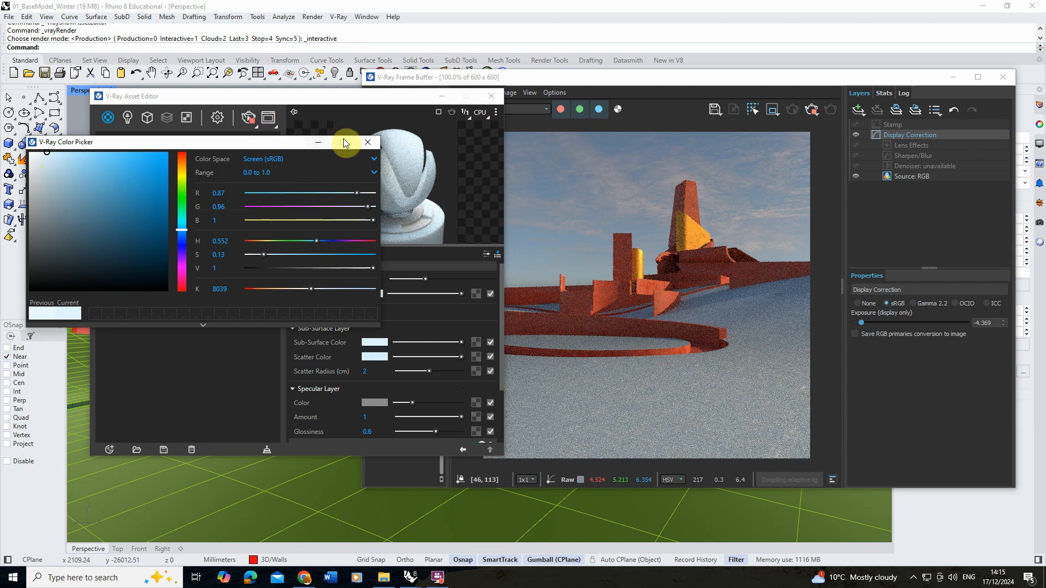
click(367, 143)
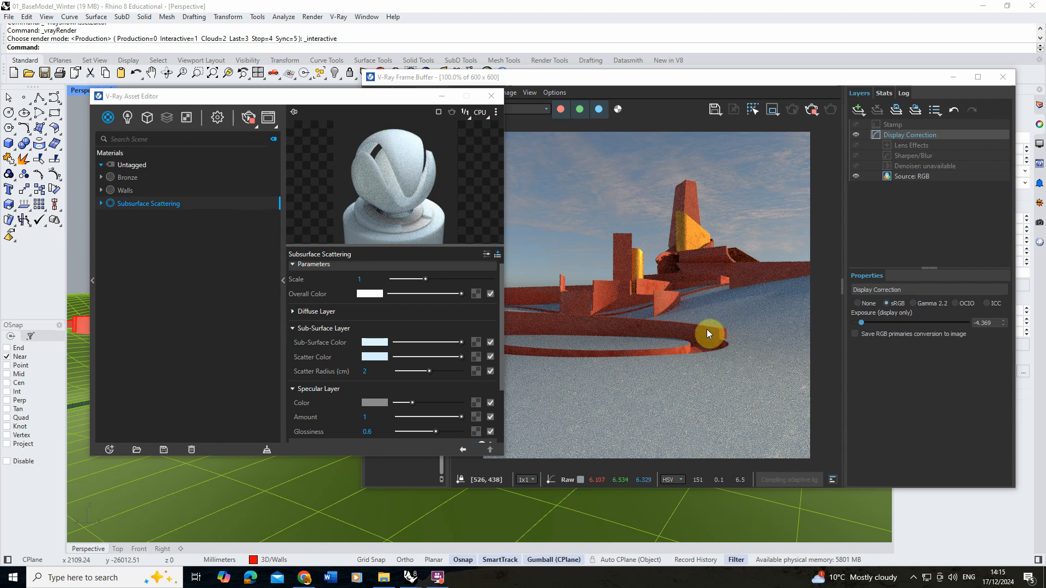
- Stop the interactive render, and minimise the V-Ray Asset Editor and Frame Buffer windows
click(612, 80)
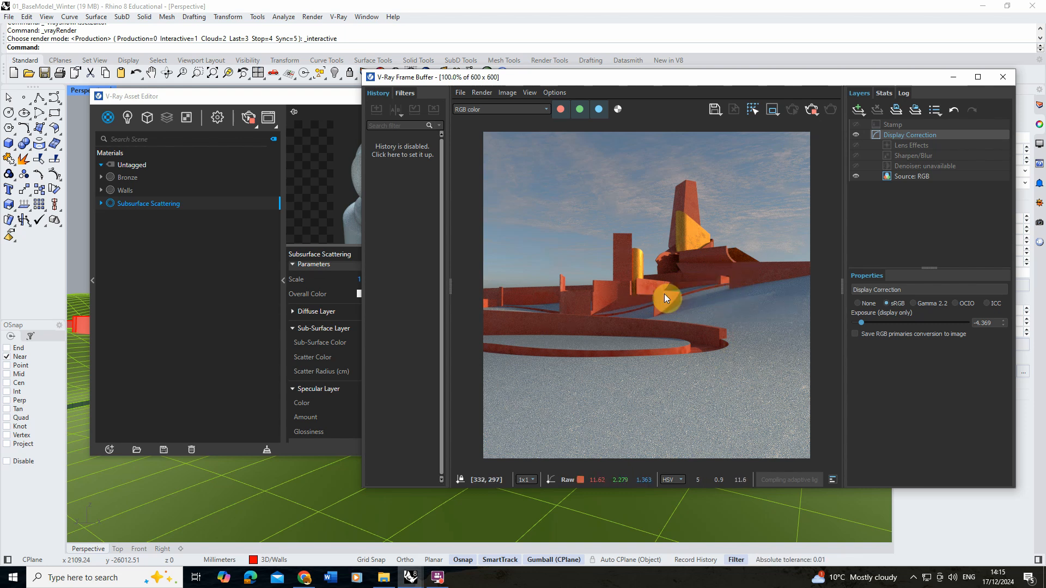
click(810, 112)
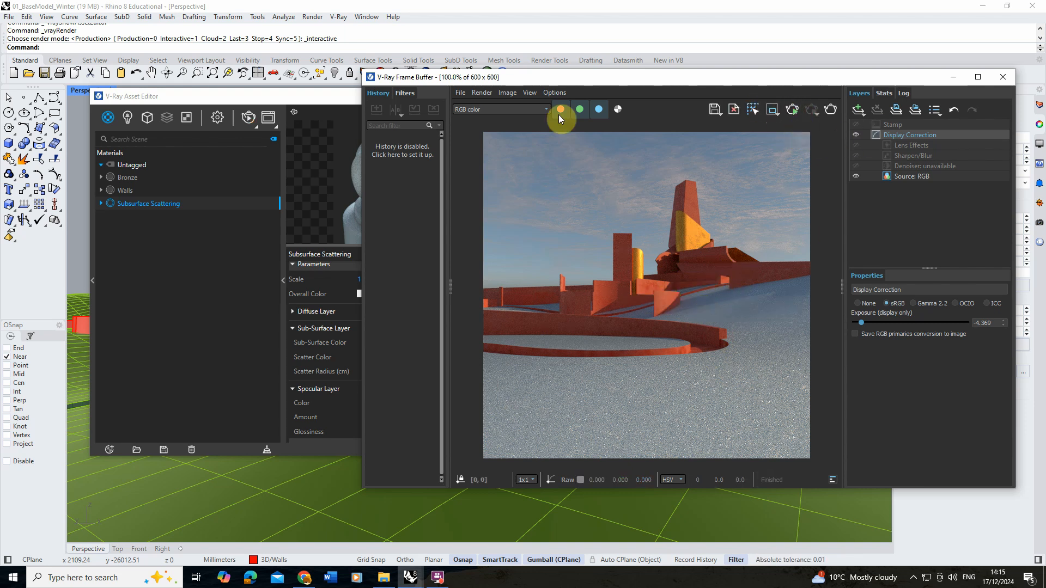
click(339, 96)
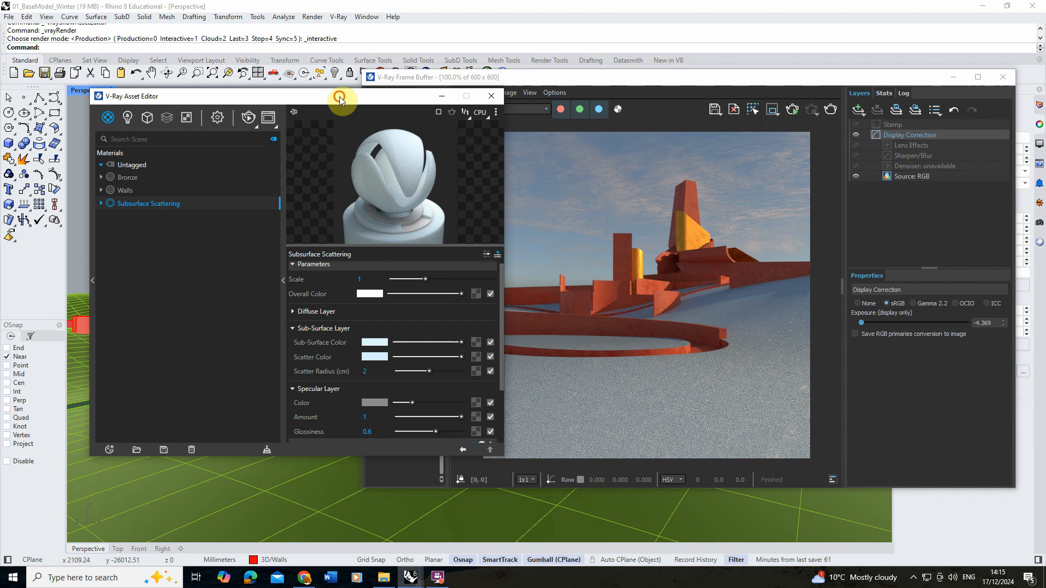
click(443, 95)
click(951, 77)
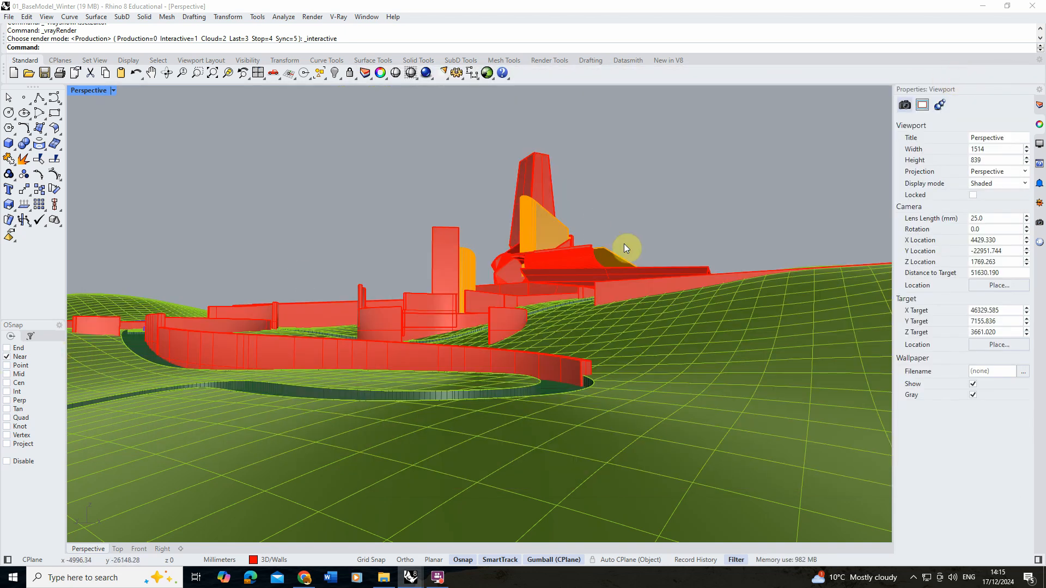
- Create a new layer named Snow and give it a bright cyan colour
click(1040, 106)
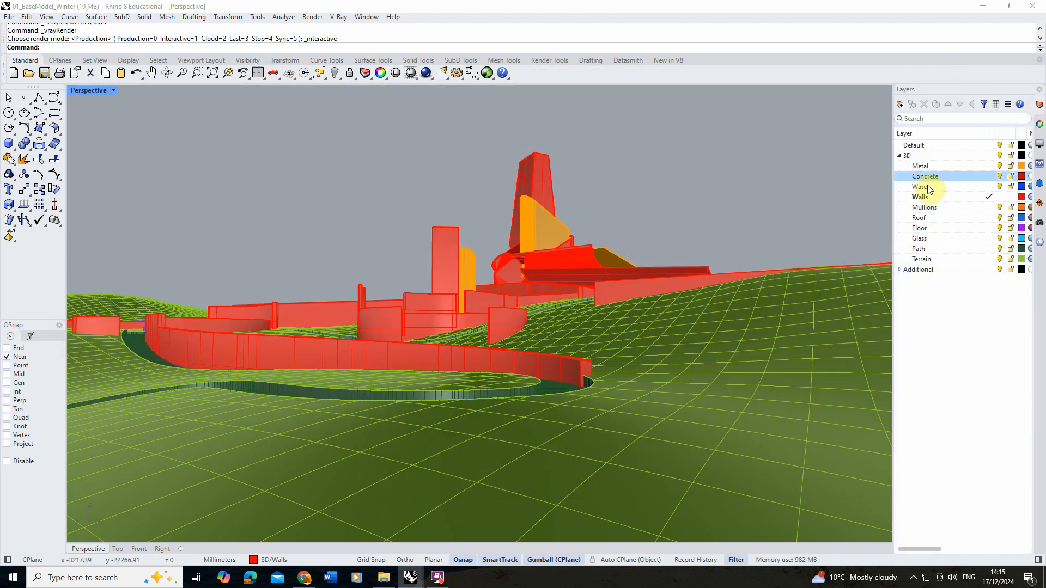
click(898, 107)
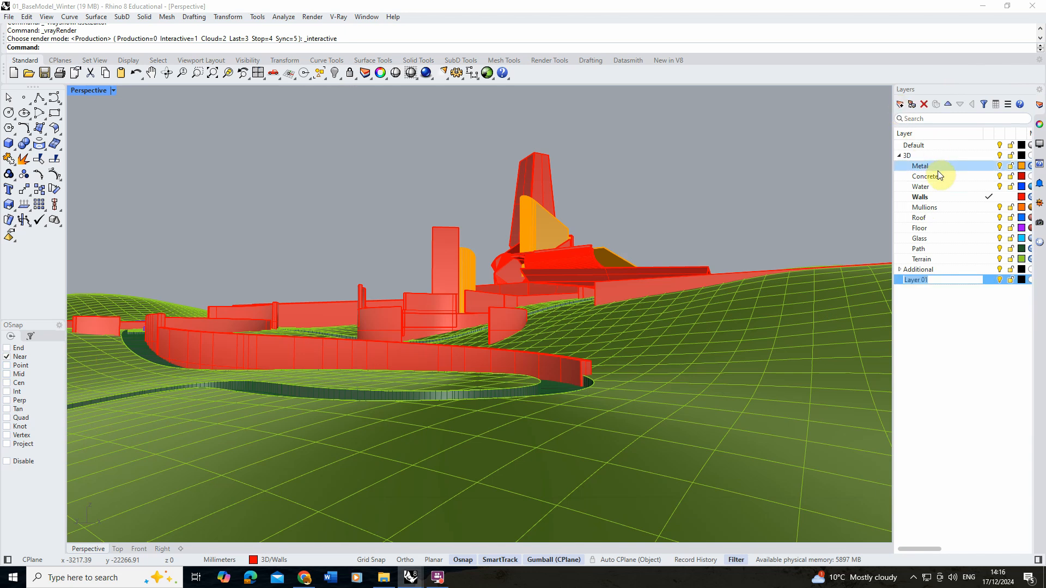
text(Snow)
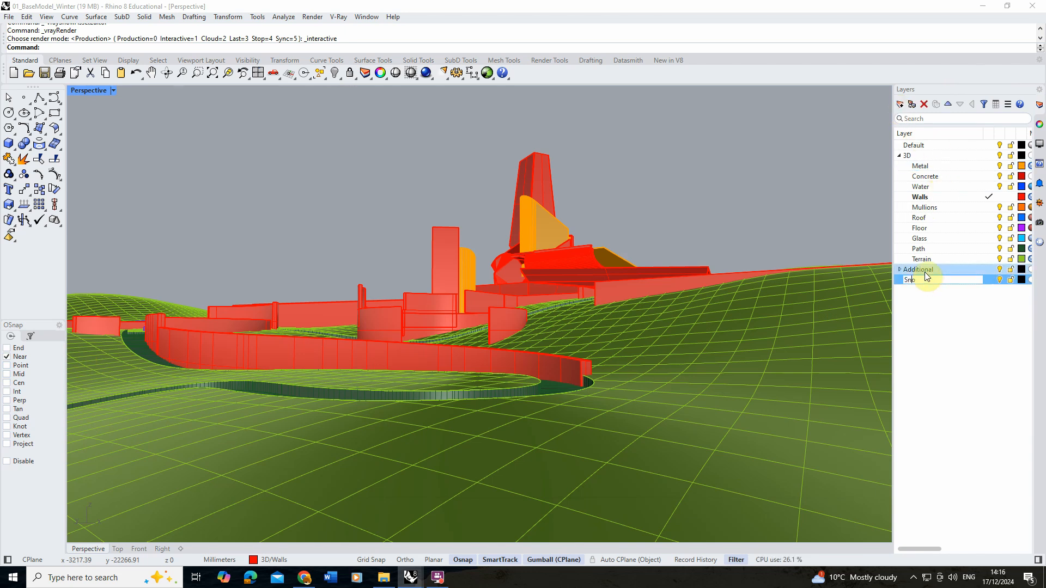
key(Return)
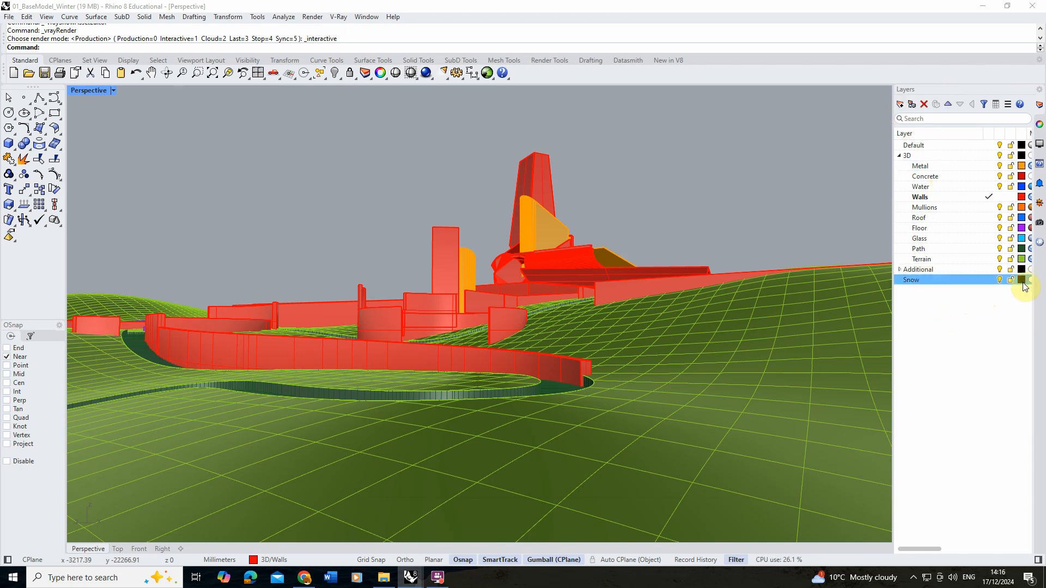
click(1022, 280)
click(538, 255)
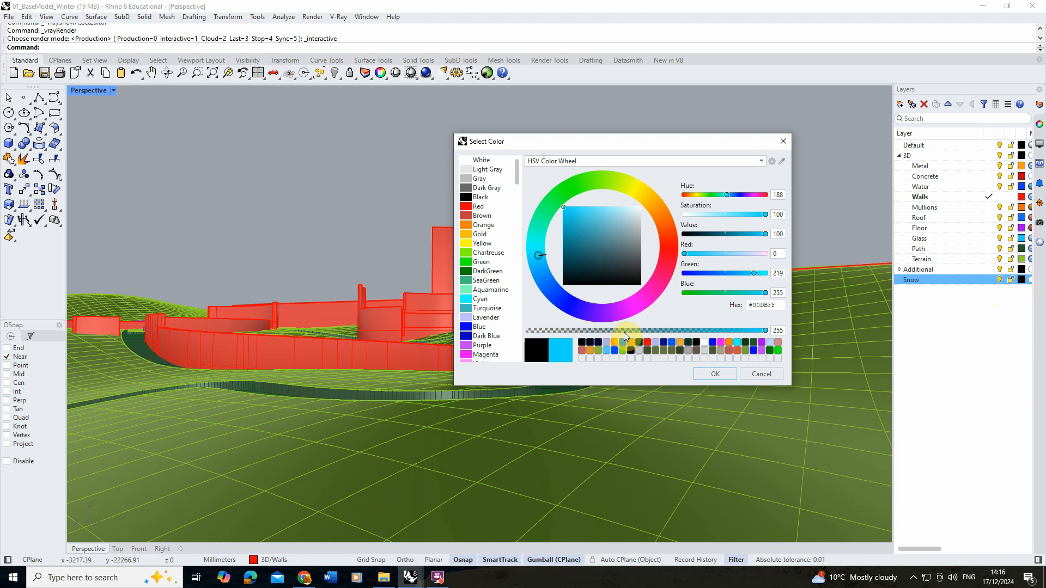
click(718, 372)
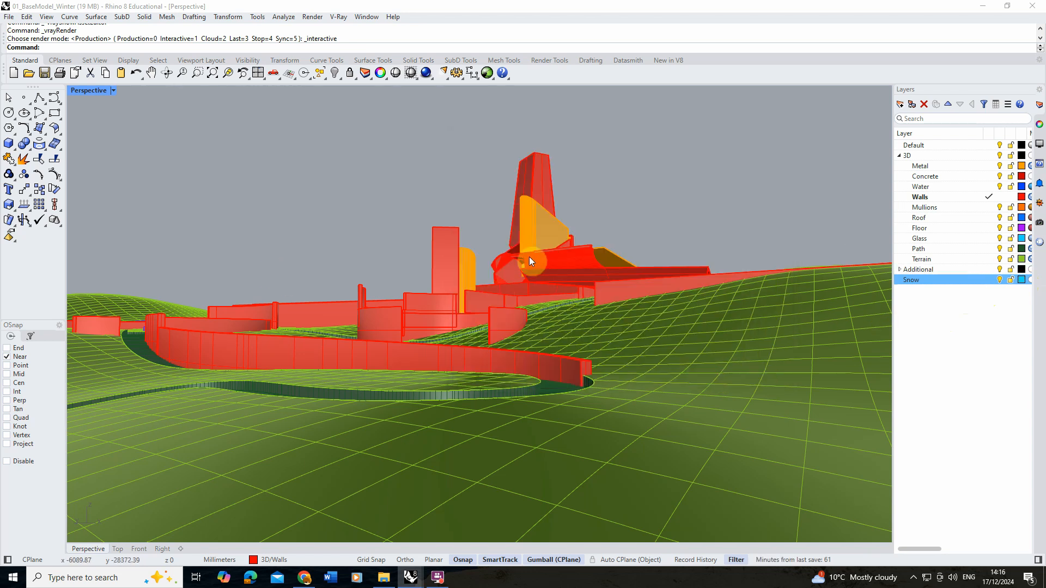
- Copy the long curved foreground wall upward by about 23 mm, starting from a point on its end edge
click(570, 361)
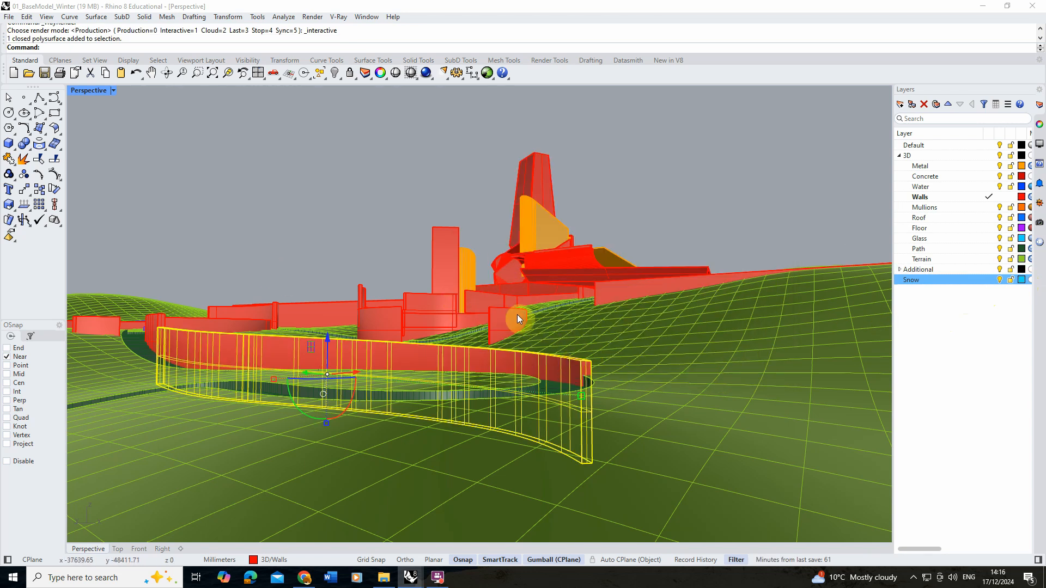
right_drag(514, 379, 491, 395)
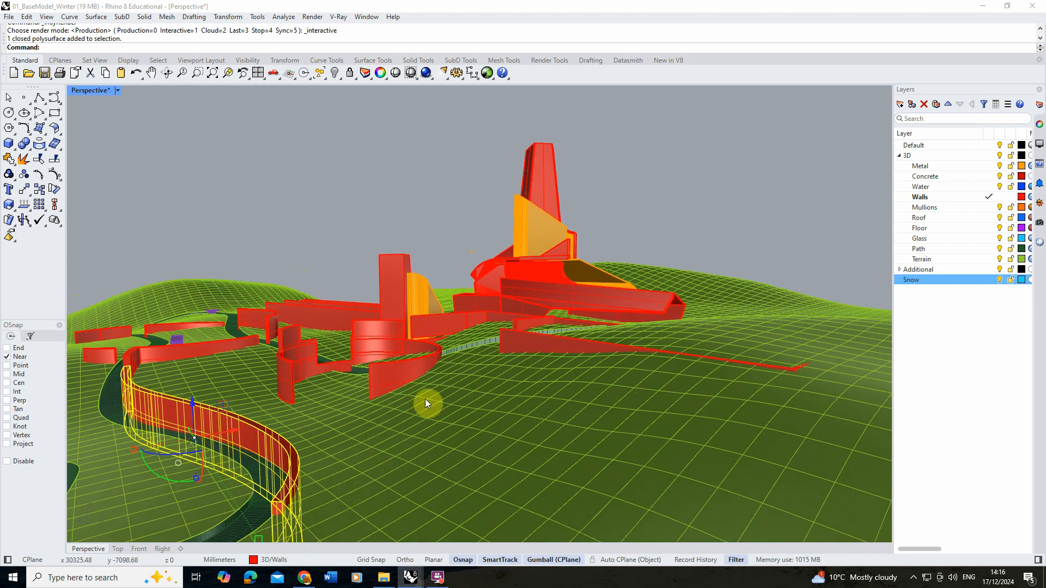
click(228, 72)
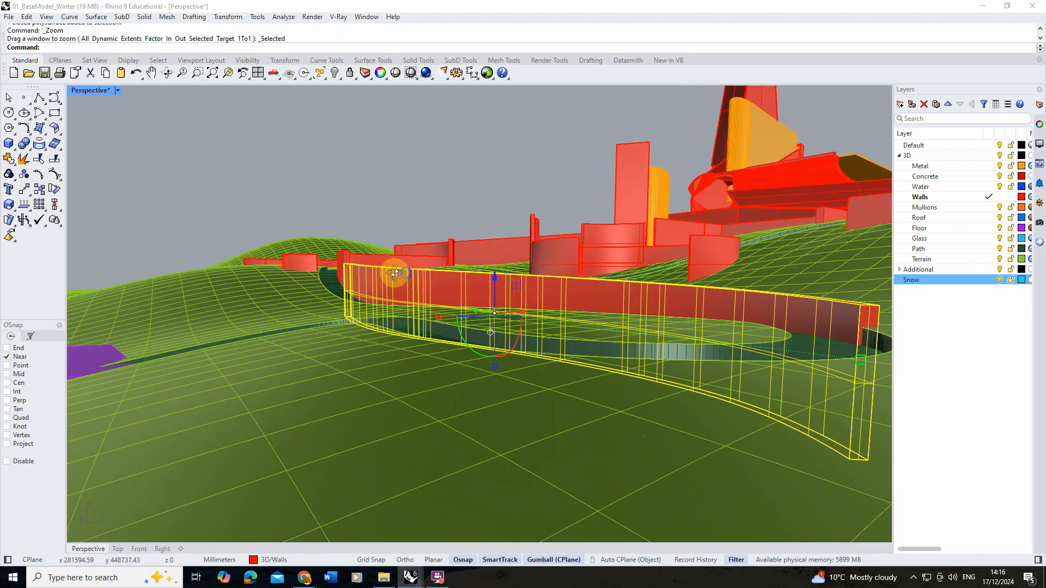
right_drag(362, 276, 333, 294)
scroll(754, 379, up, 4)
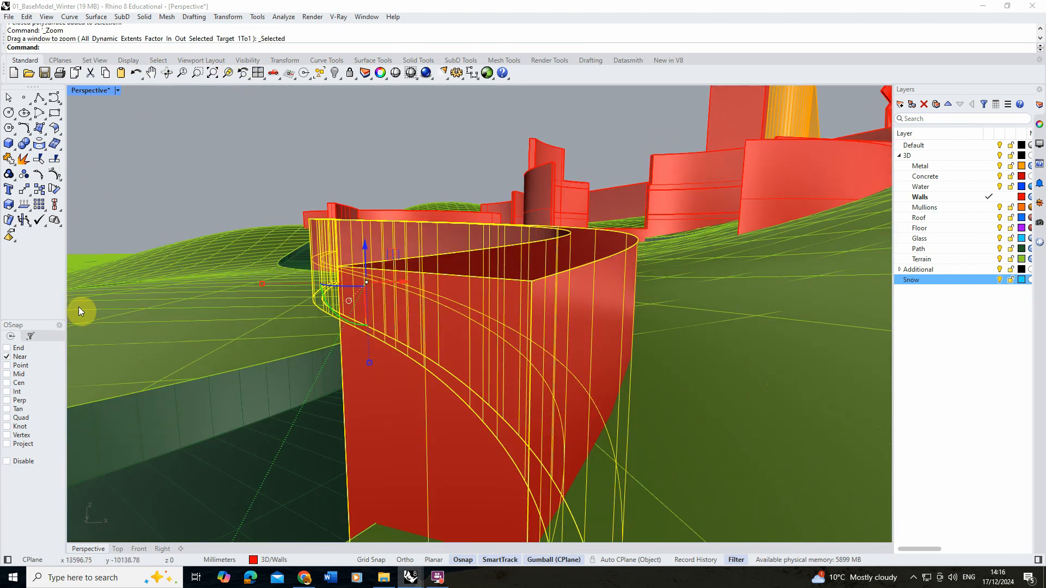
click(27, 192)
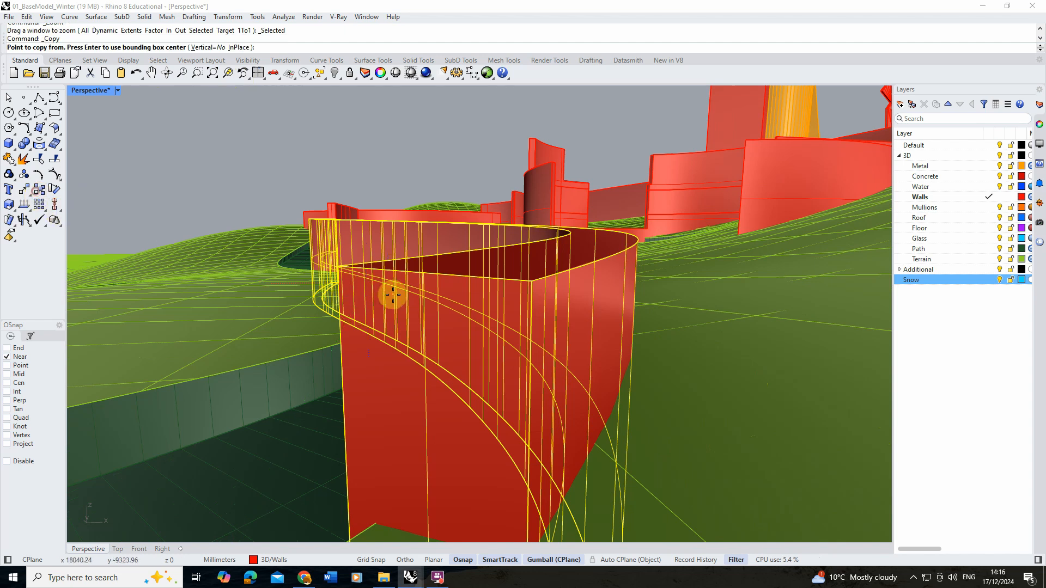
right_drag(361, 303, 358, 305)
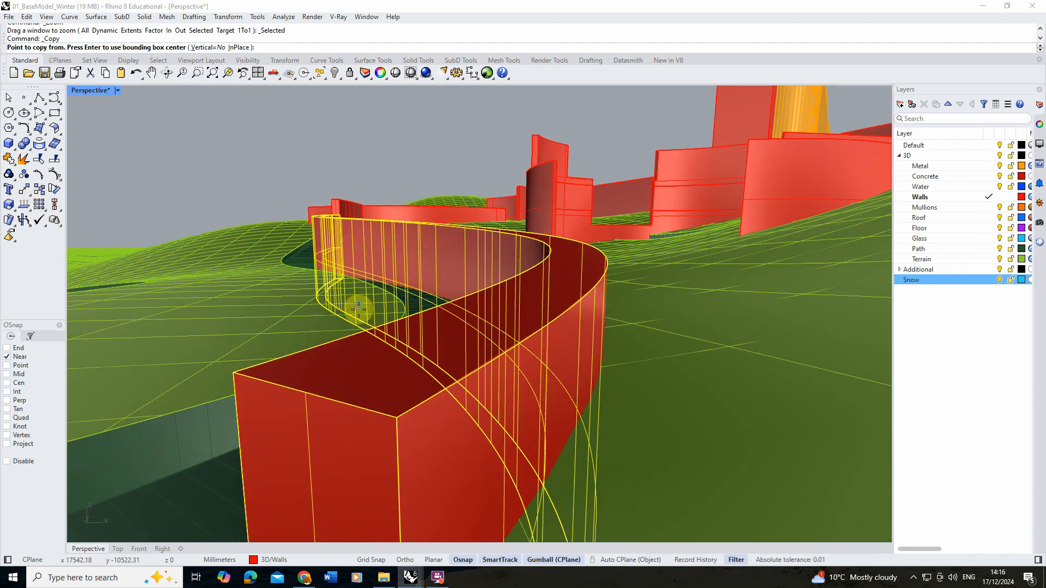
click(241, 486)
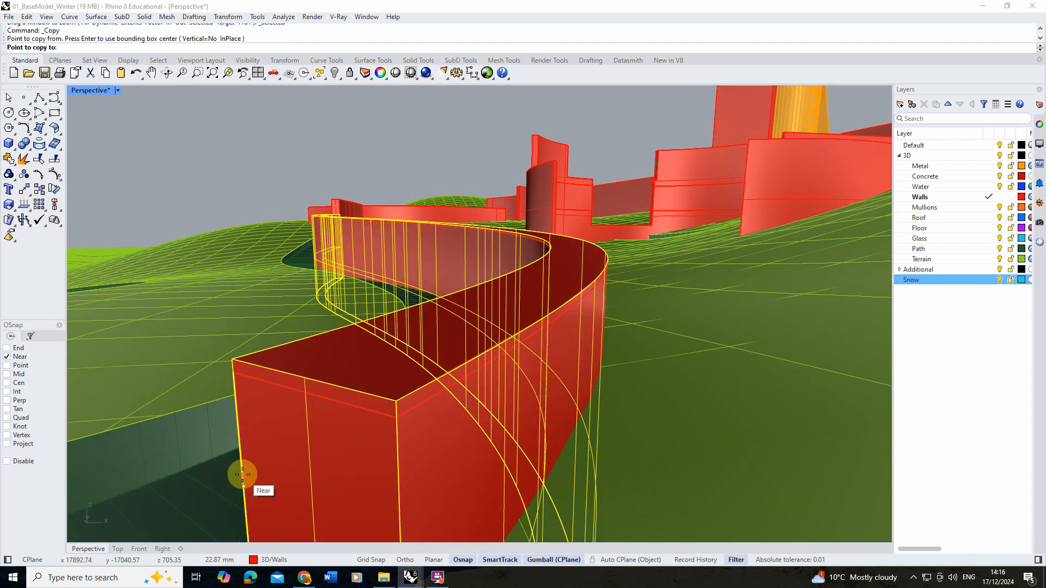
click(242, 474)
key(Return)
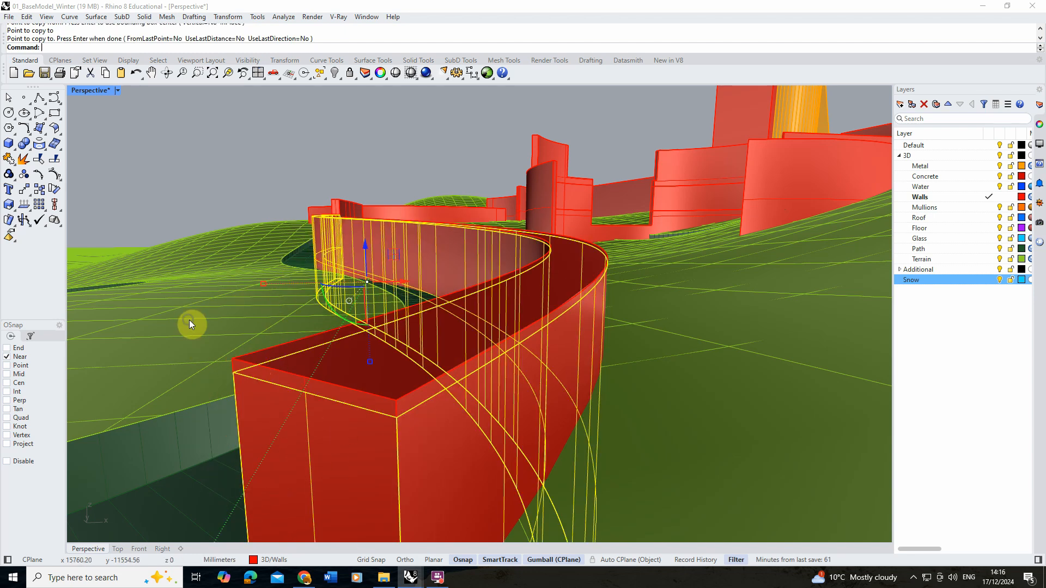
- Select the raised wall copy, shift it horizontally by about 13 mm, and deselect it
click(249, 364)
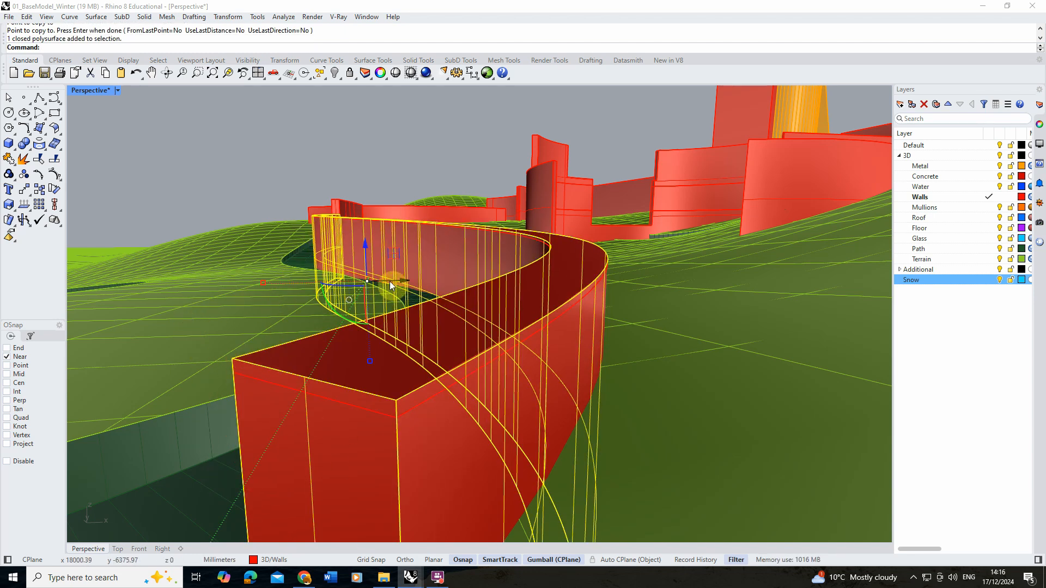
drag(390, 283, 390, 284)
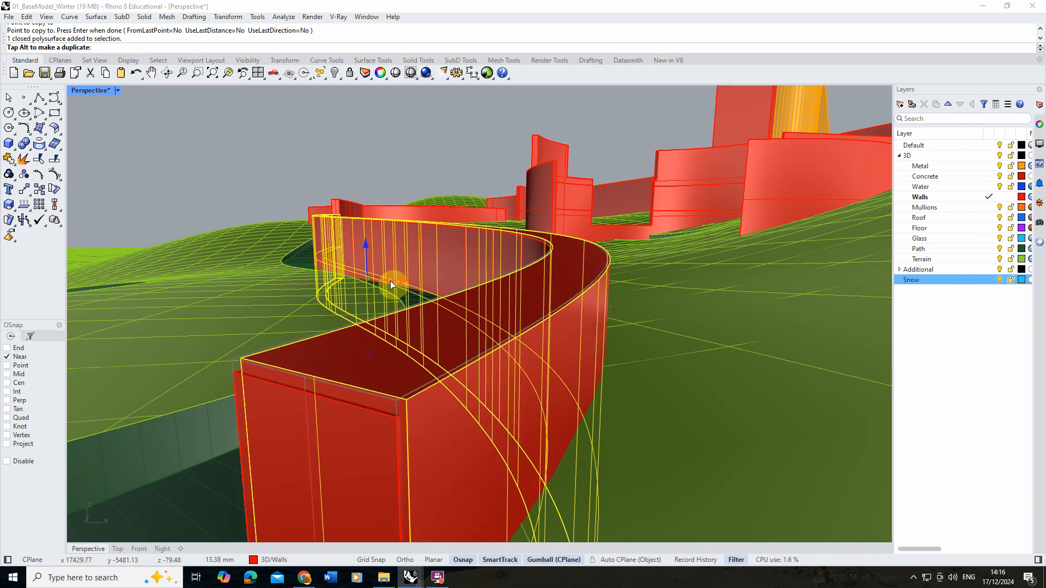
click(209, 177)
- Move the wall copy about 10 mm and again about 8 mm to line it up over the original wall, and deselect it
click(328, 378)
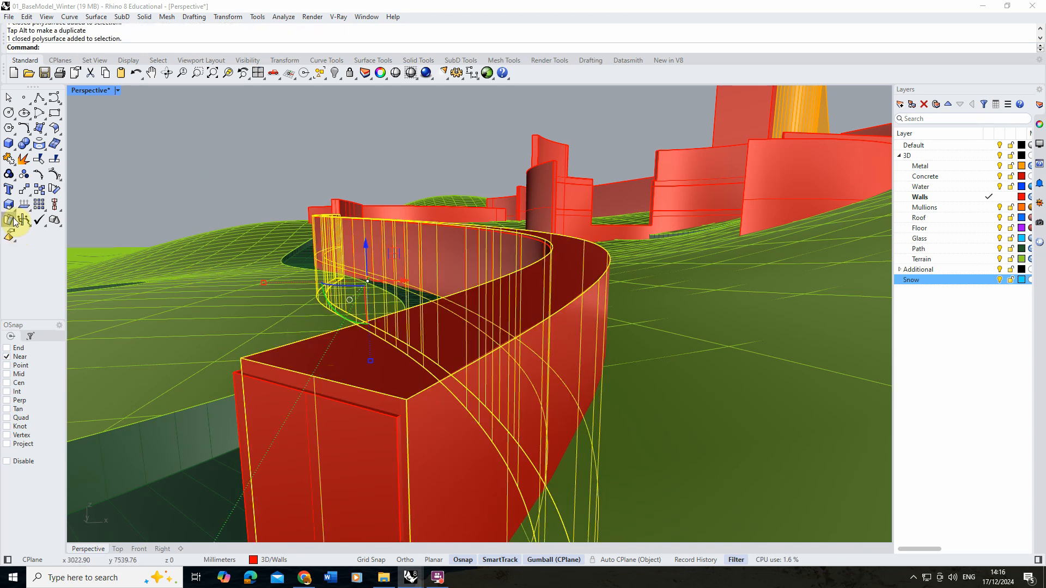
click(26, 190)
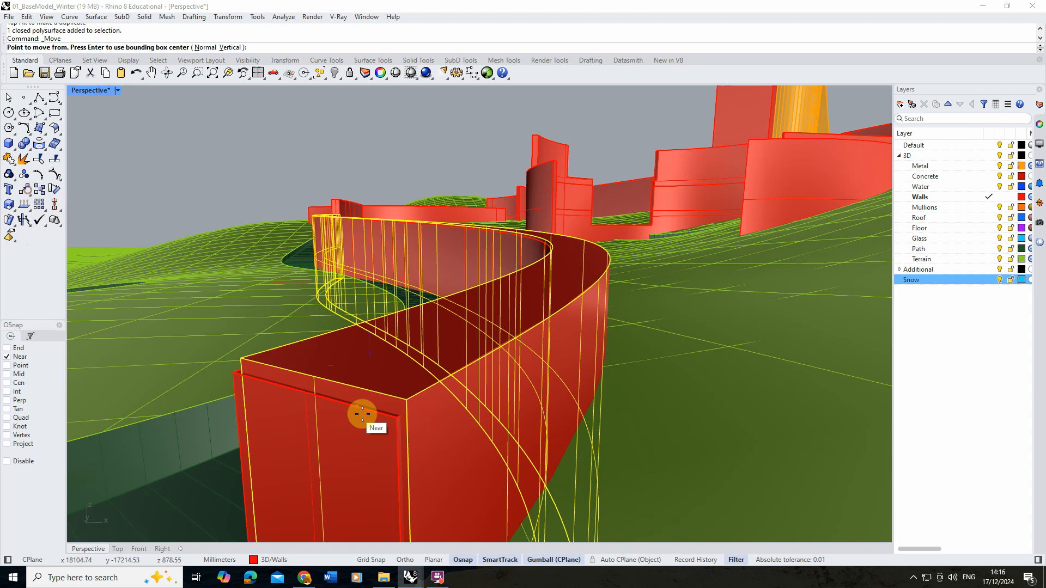
click(395, 418)
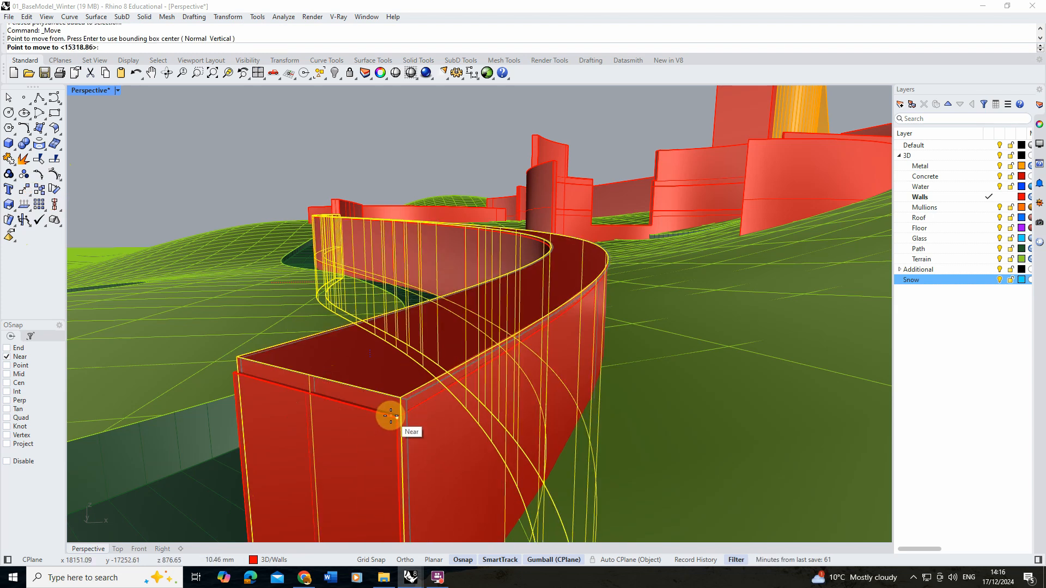
click(390, 416)
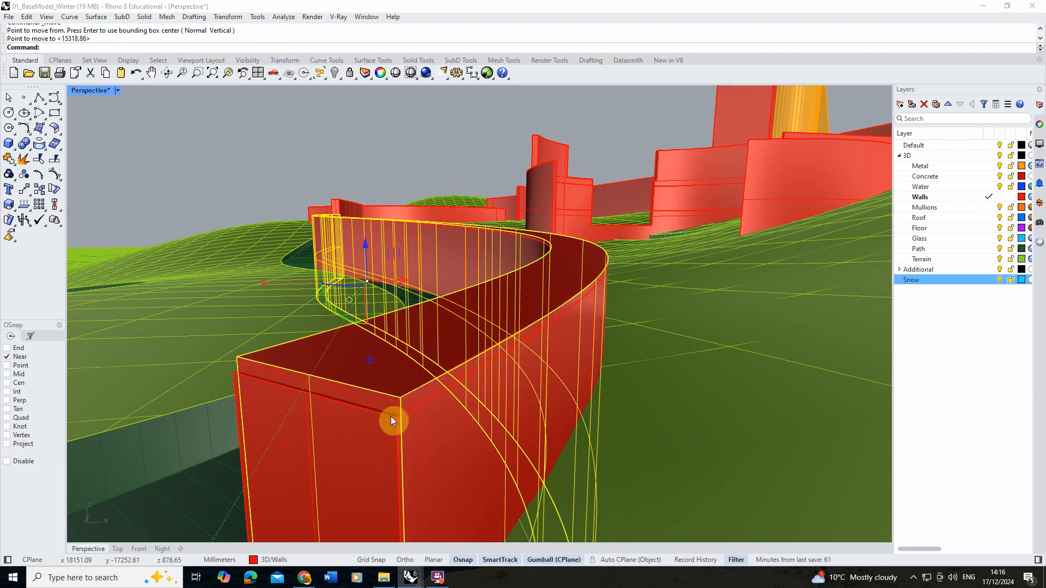
click(24, 190)
click(250, 355)
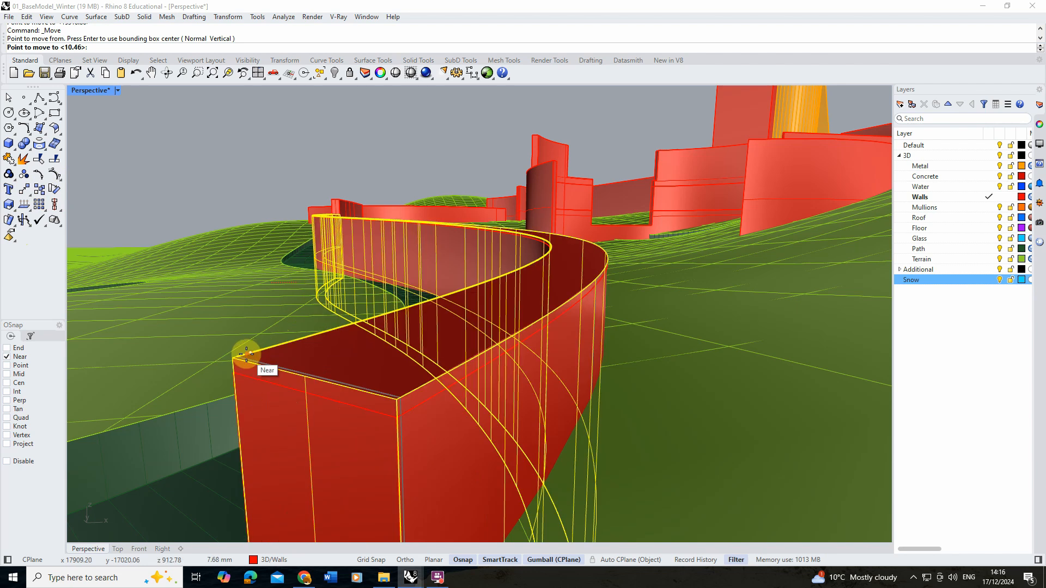
click(245, 355)
click(224, 188)
scroll(317, 380, down, 5)
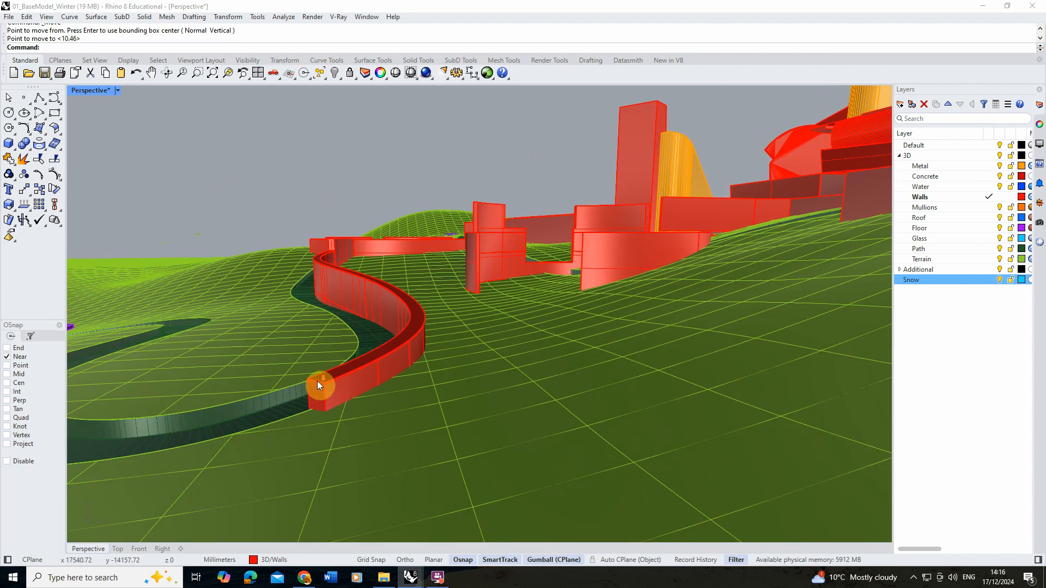
right_drag(327, 376, 371, 380)
scroll(681, 399, up, 5)
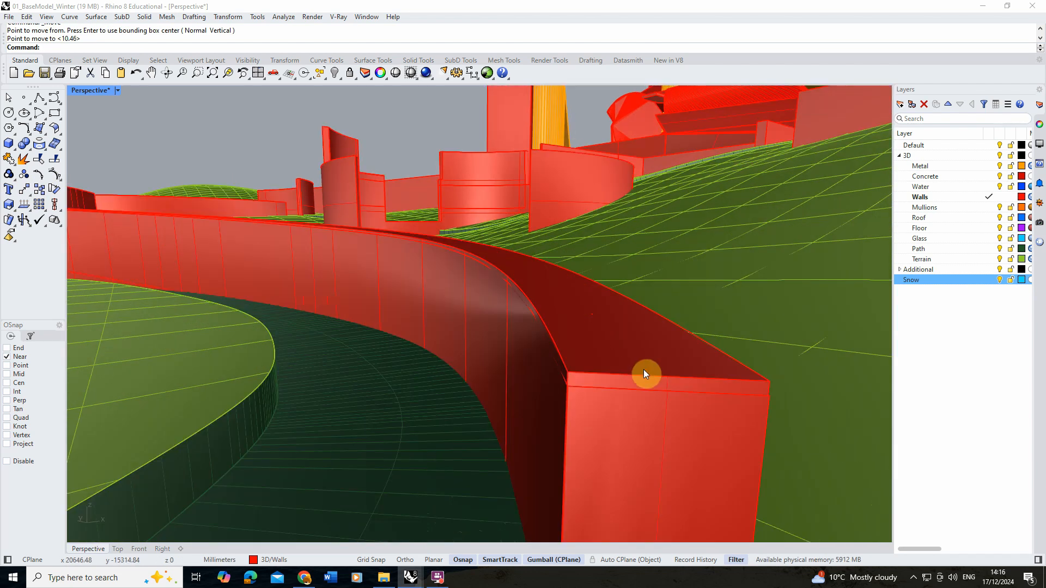
- Make the Snow layer current, move the raised copy of the foreground wall onto it, and deselect the copy
click(642, 369)
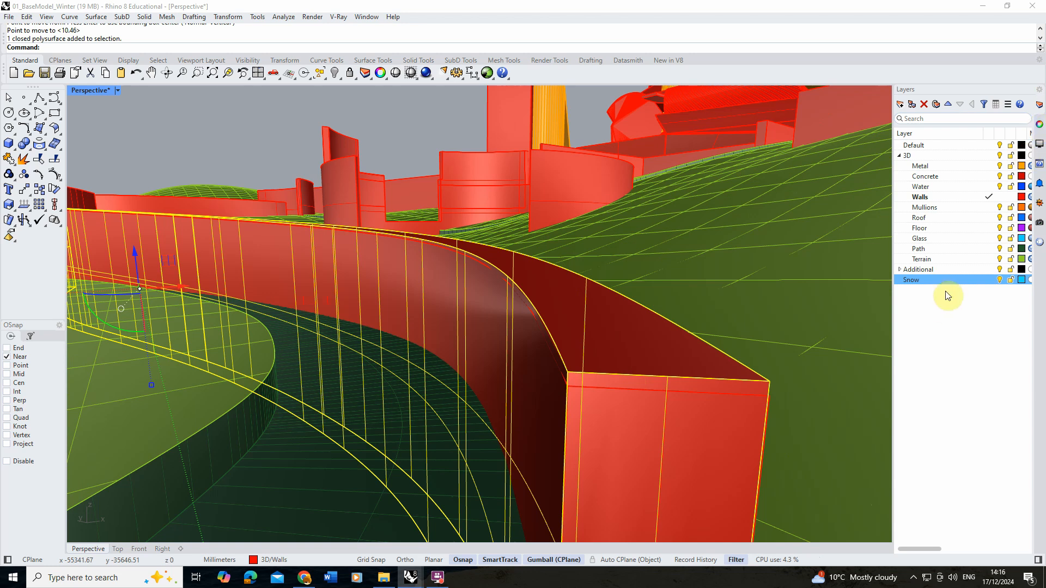
double_click(932, 280)
click(1039, 124)
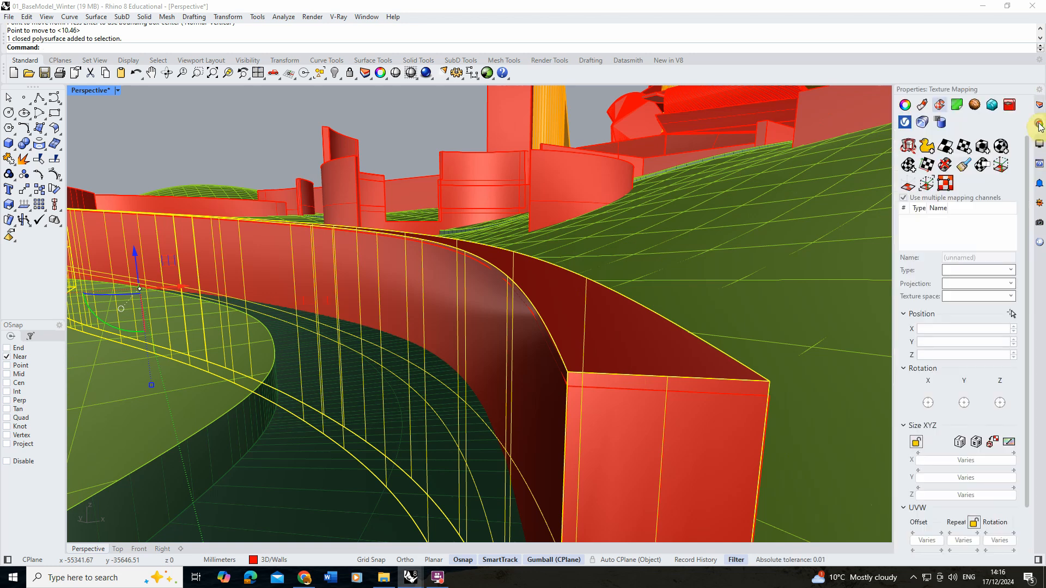
click(905, 105)
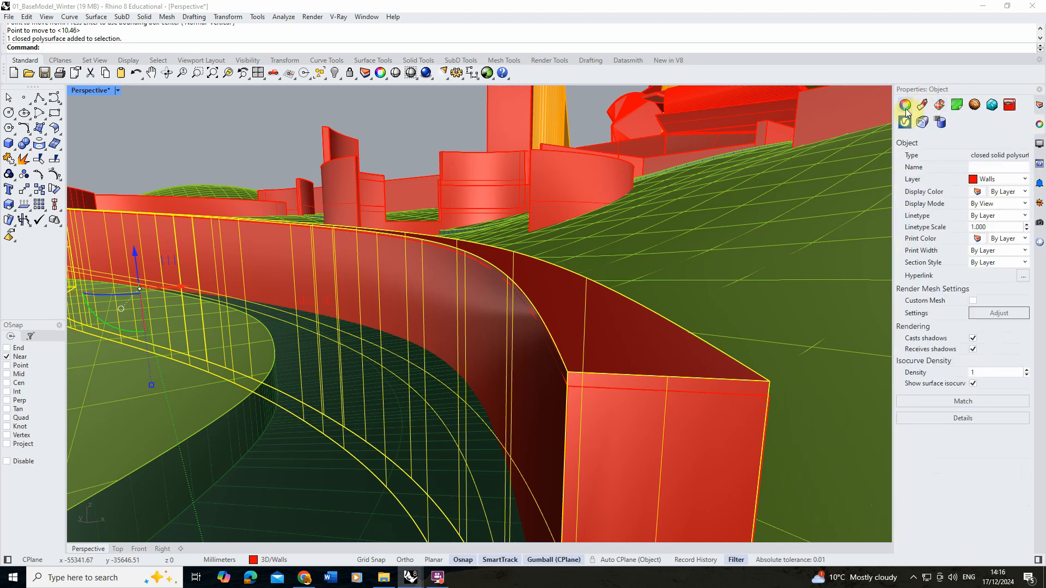
click(1025, 180)
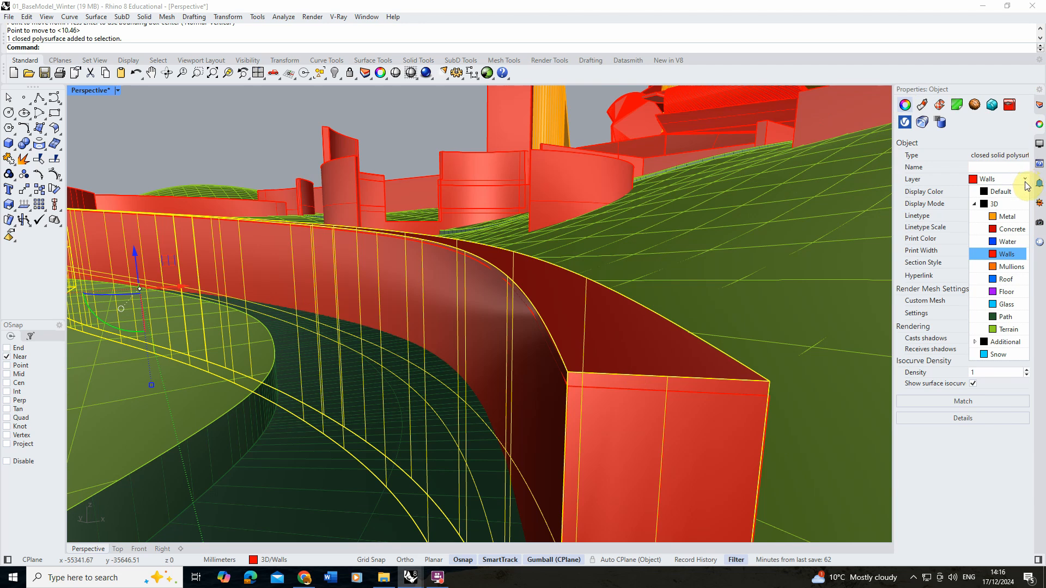
click(999, 355)
click(416, 114)
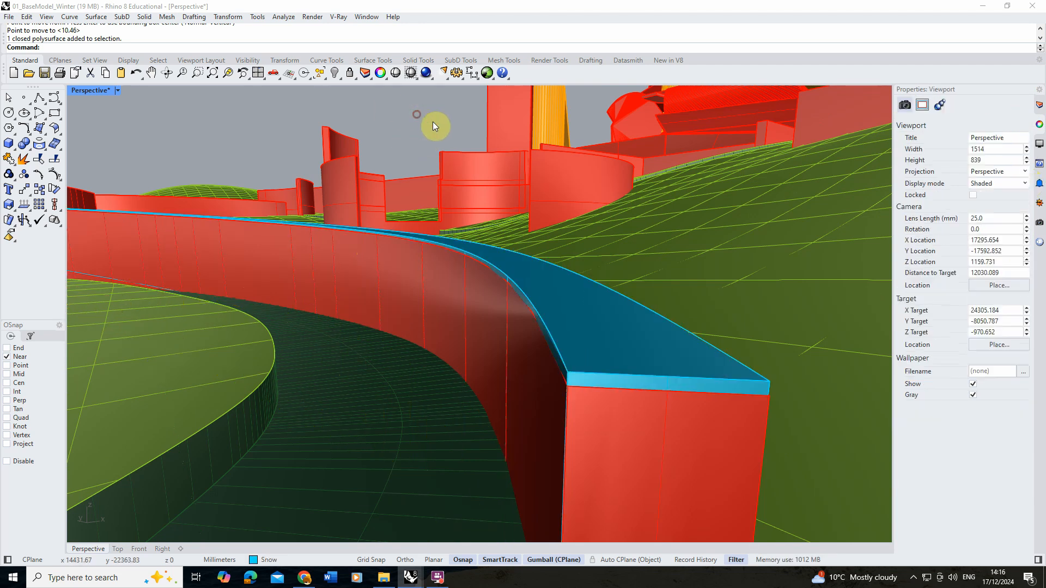
- Restore the saved Perspective named view
scroll(570, 260, down, 2)
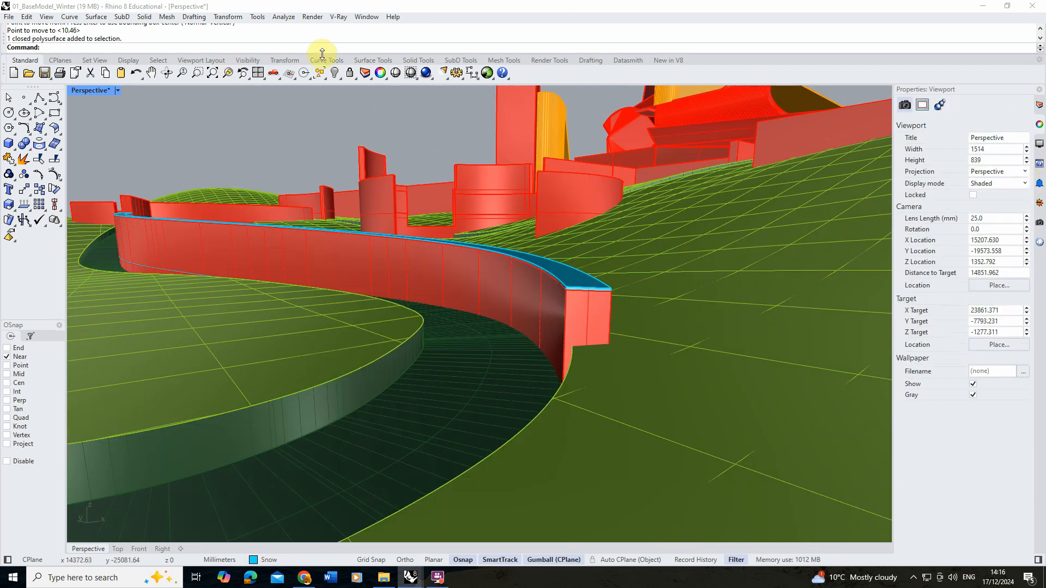
click(1039, 241)
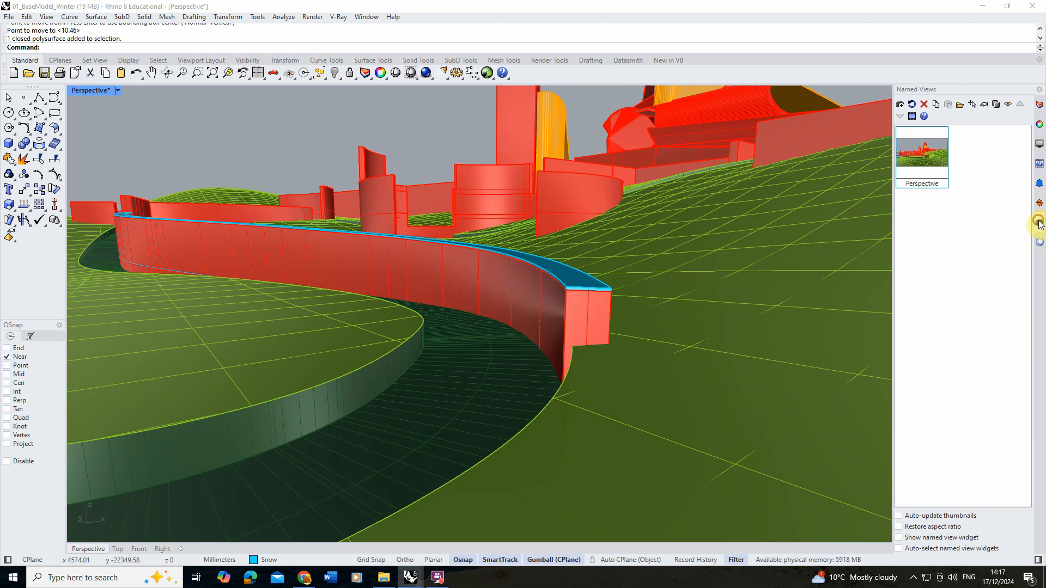
double_click(922, 152)
click(576, 189)
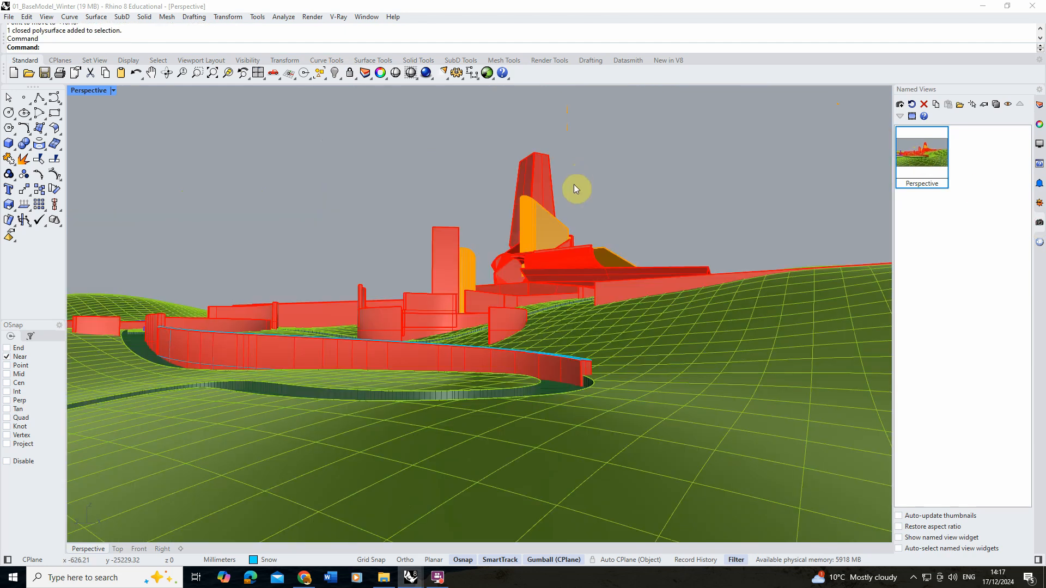
- Select the snow cap on the foreground wall and rename the Subsurface Scattering material to Snow in the V-Ray Asset Editor
click(579, 358)
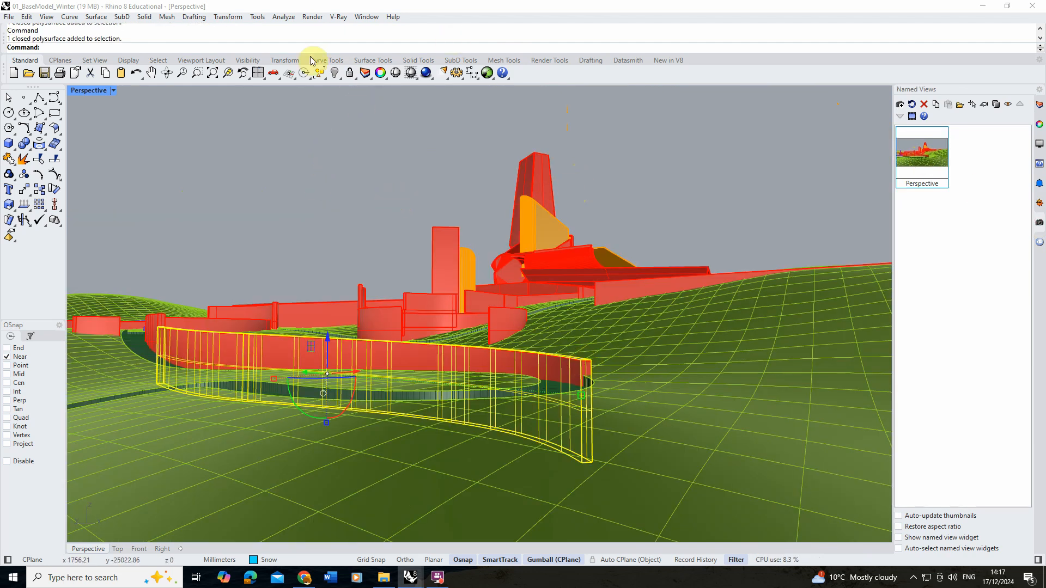
click(335, 15)
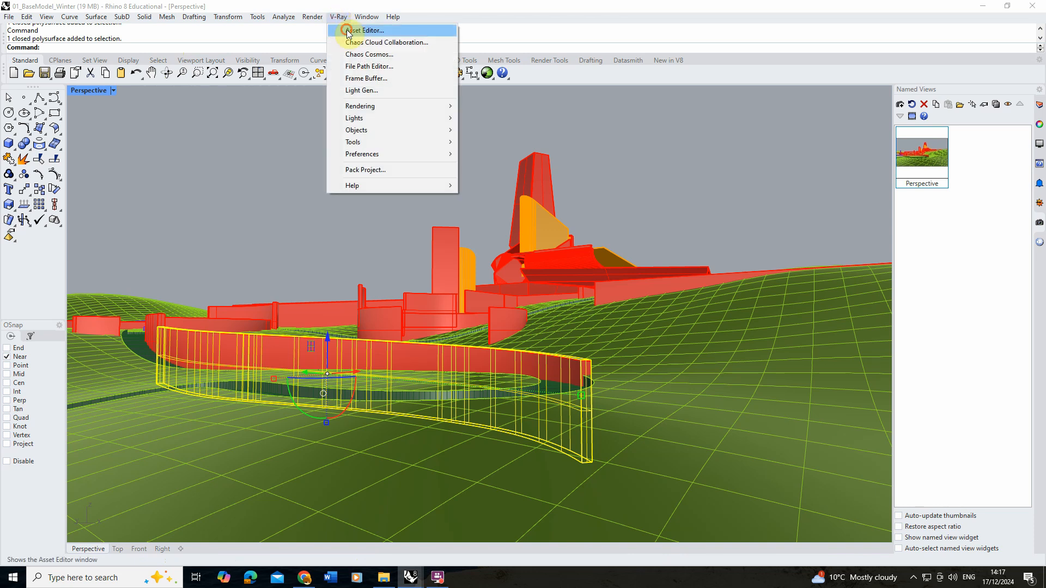
click(351, 30)
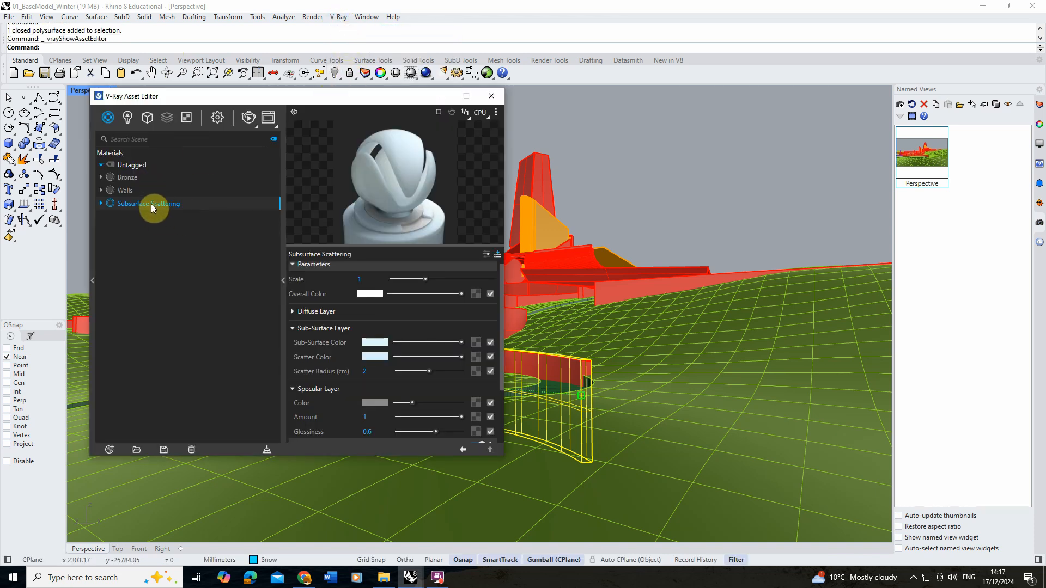
click(185, 203)
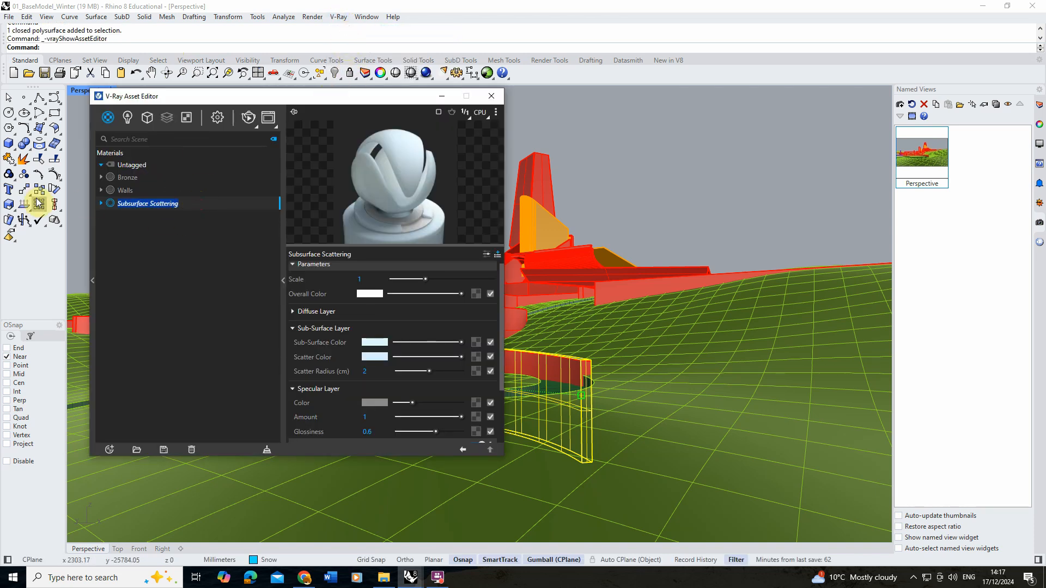
text(Snow)
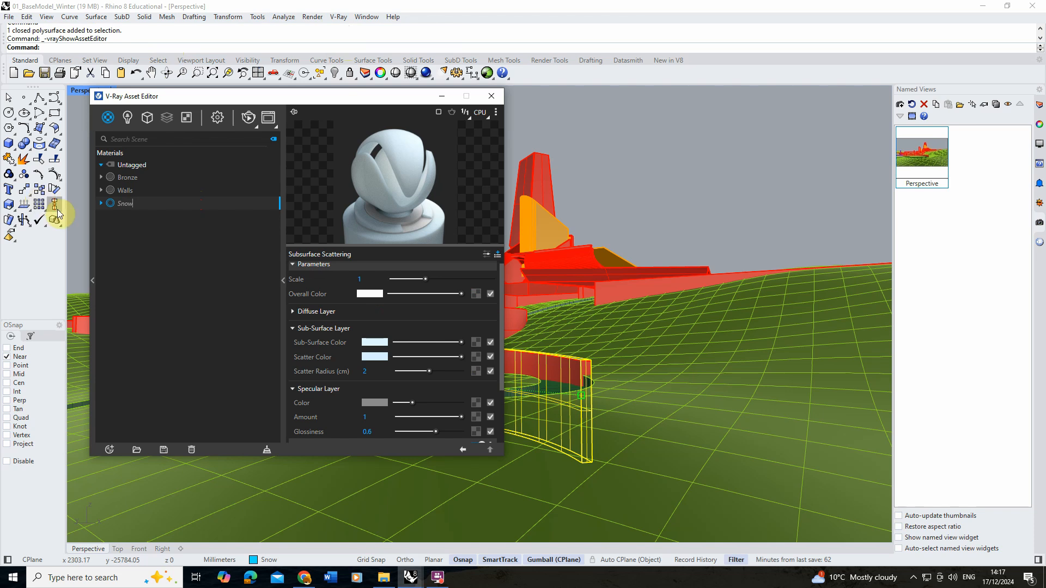
key(Return)
- Duplicate the Snow material, name the duplicate Snow_wall, and apply it to the selected wall cap
right_click(137, 209)
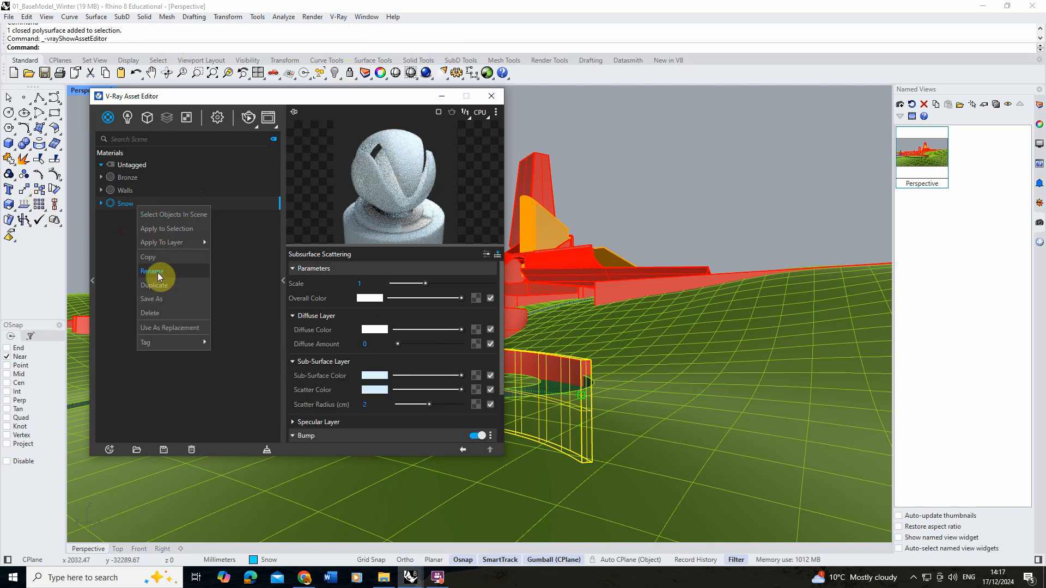
click(155, 285)
right_click(136, 219)
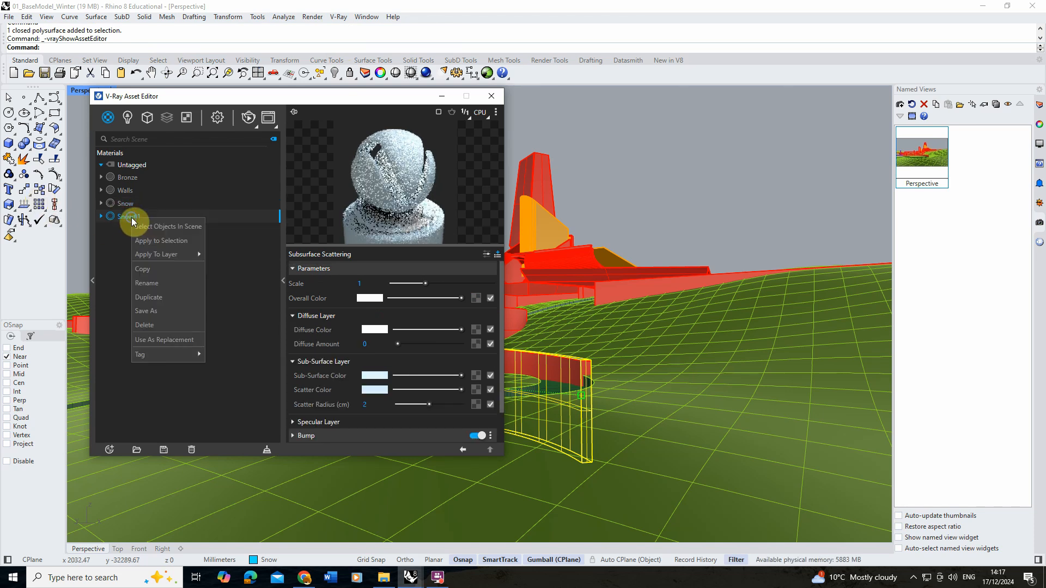
click(140, 289)
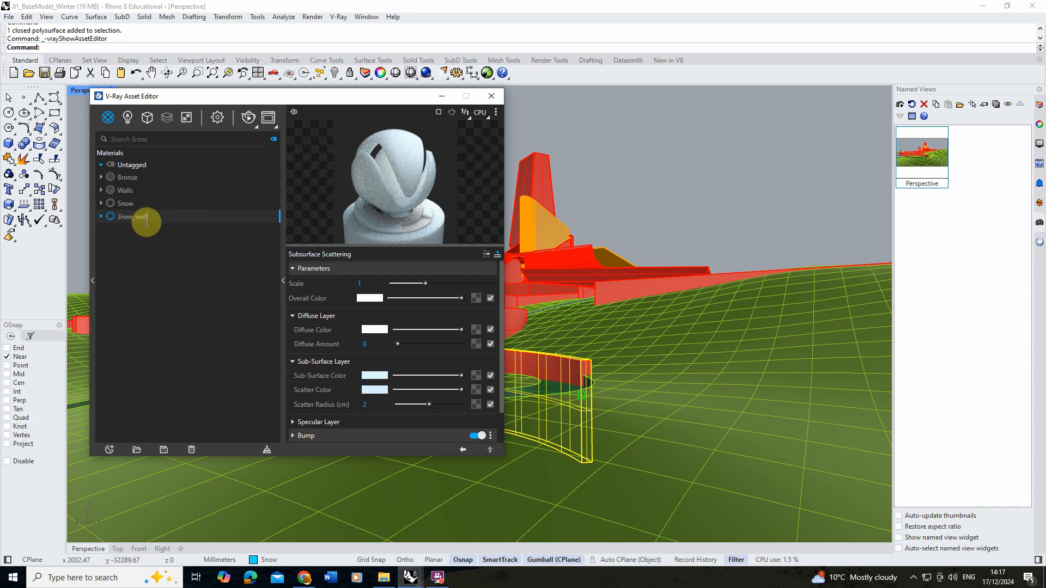
right_click(154, 218)
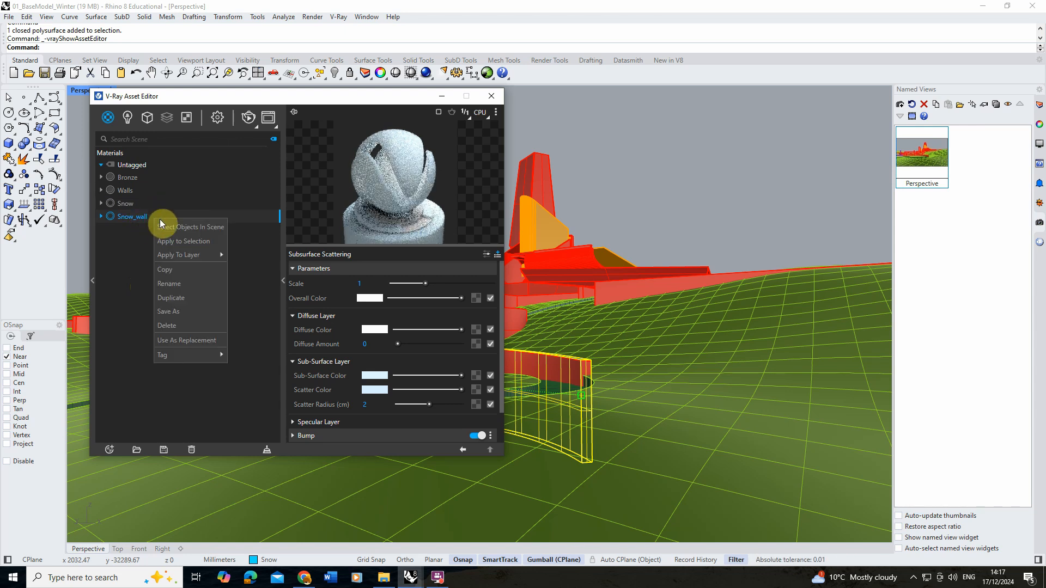
click(191, 242)
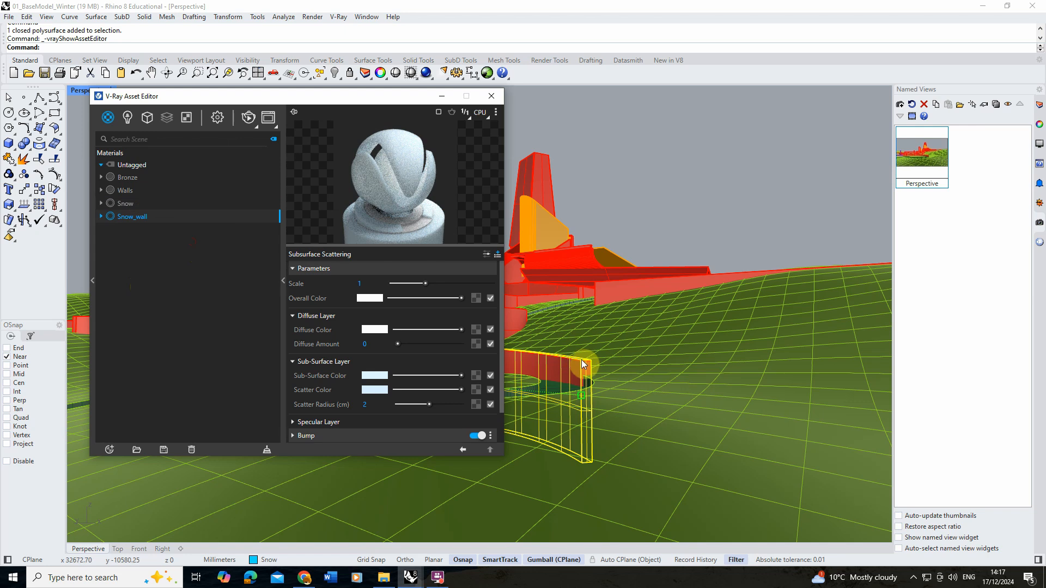
- Clear the normal map texture from the Snow_wall material's bump settings
click(292, 316)
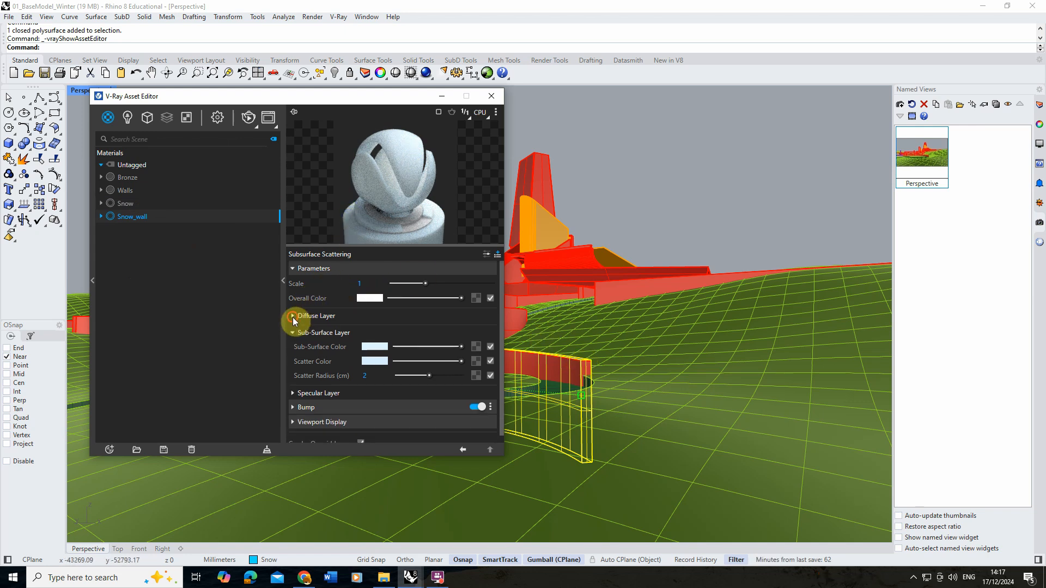
click(292, 333)
click(293, 364)
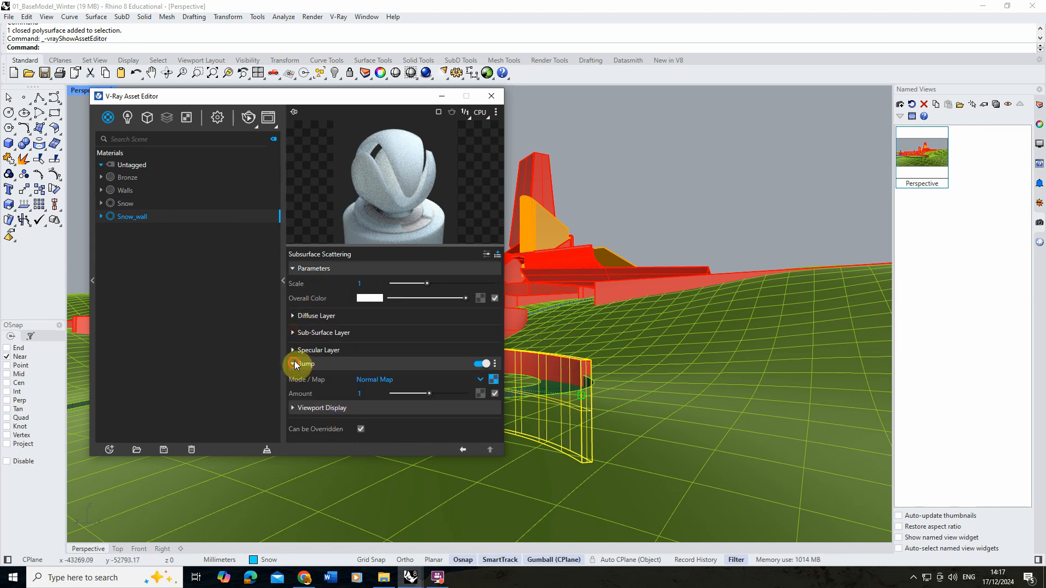
right_click(493, 379)
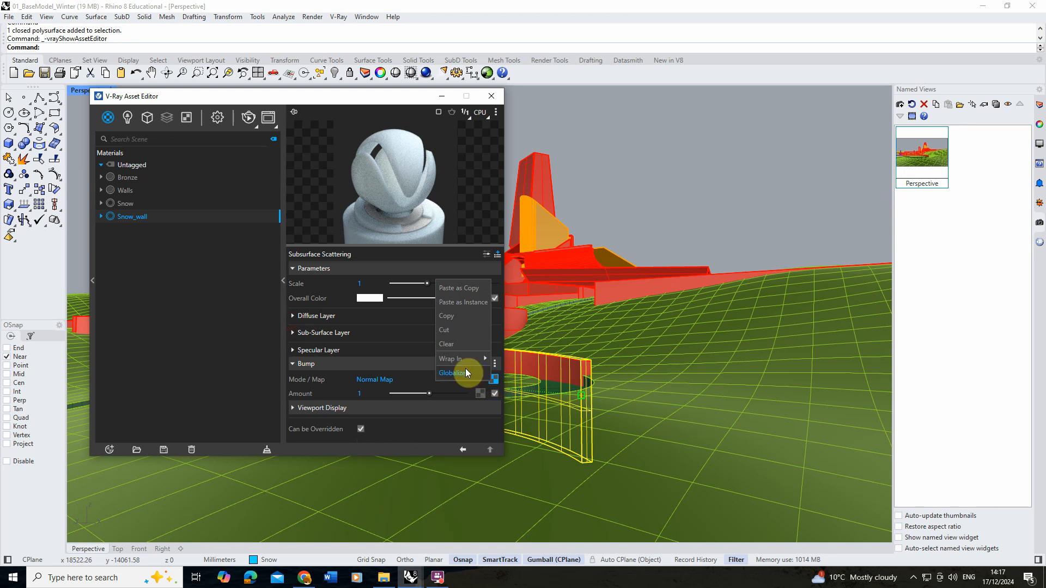
click(450, 344)
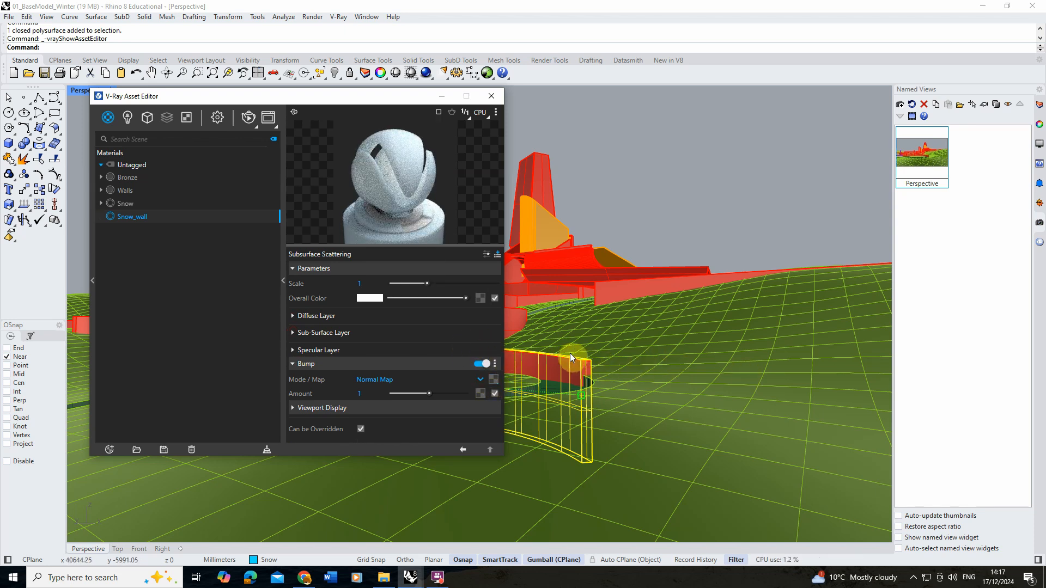
- Switch Snow_wall's bump mode to Bump Map and assign an Edges texture to it
click(407, 381)
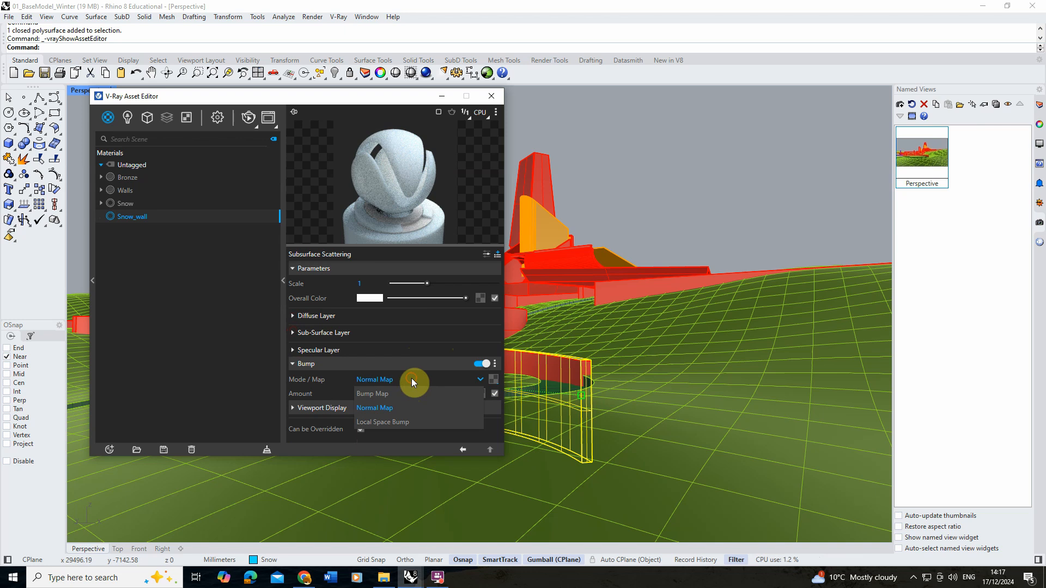
click(370, 394)
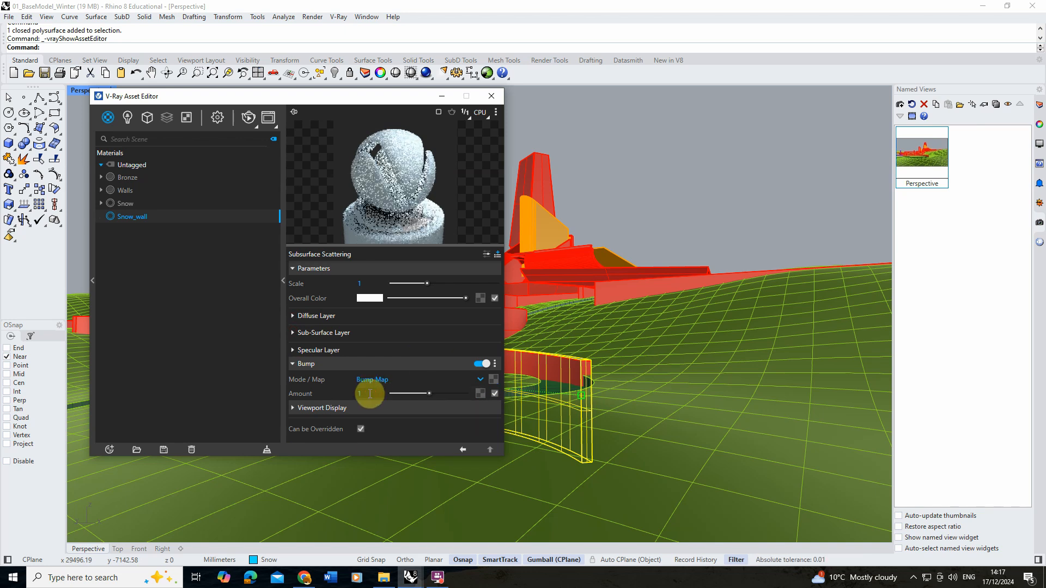
click(493, 380)
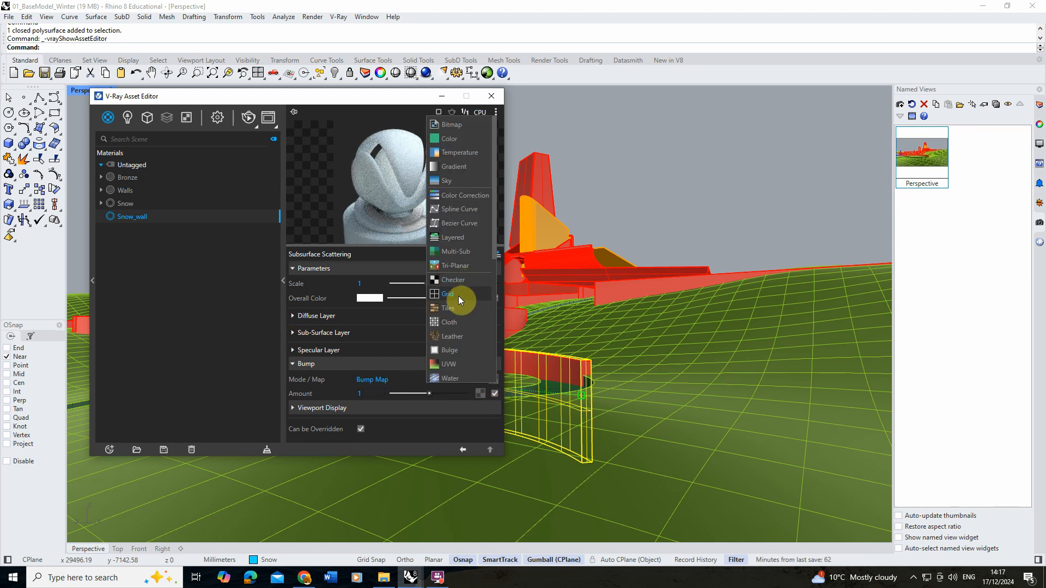
scroll(459, 296, down, 5)
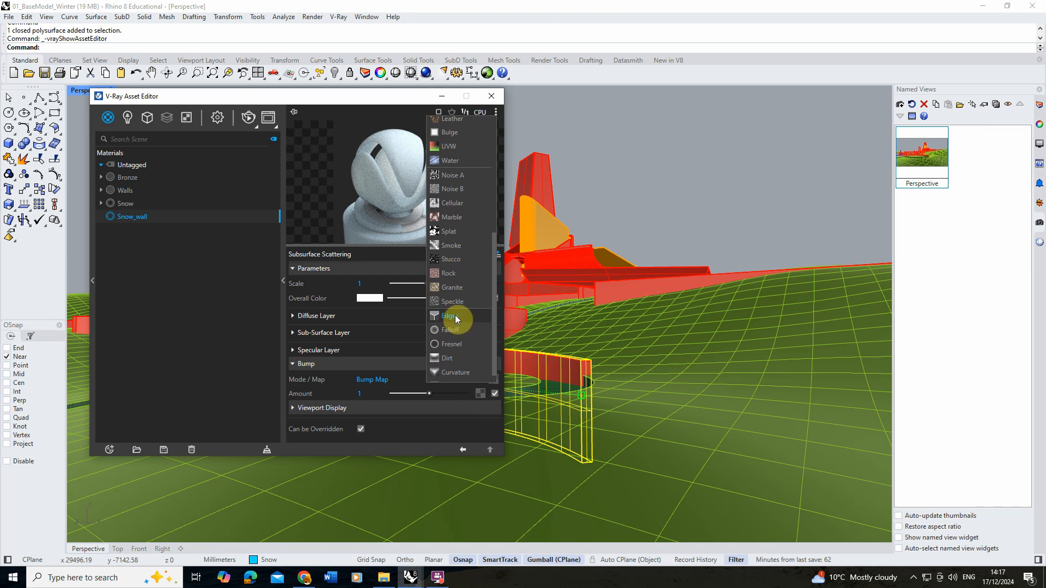
click(460, 317)
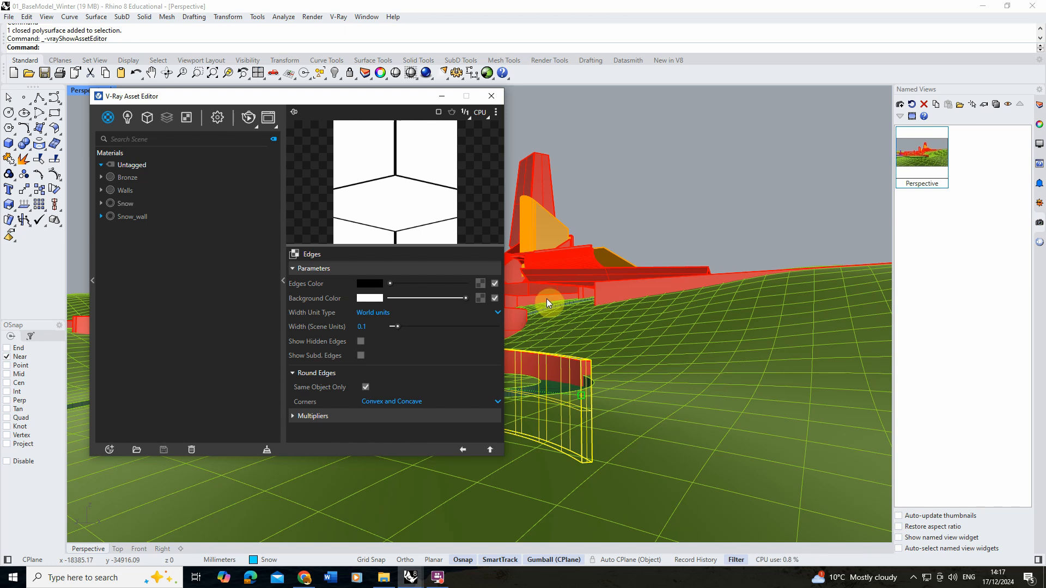
- Set the Edges texture width to 30 scene units and apply Snow_wall to the selected wall cap again
double_click(361, 327)
key(Return)
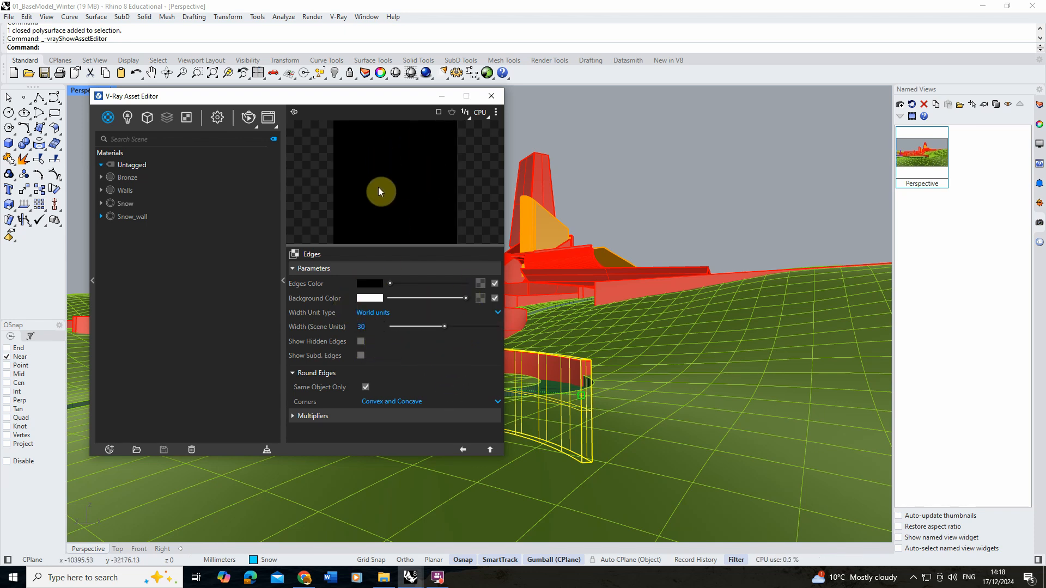
click(463, 450)
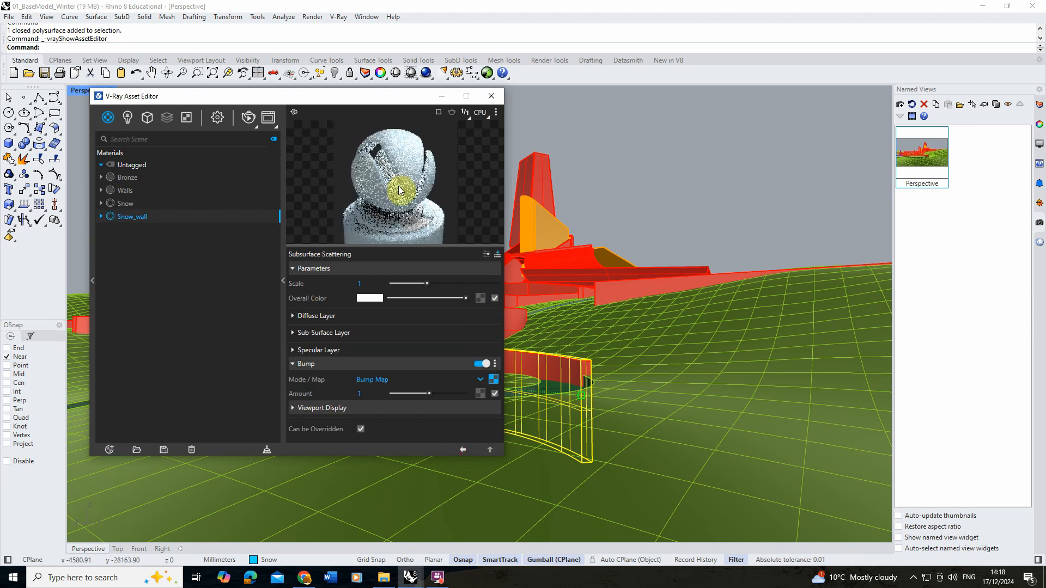
right_click(186, 217)
click(224, 240)
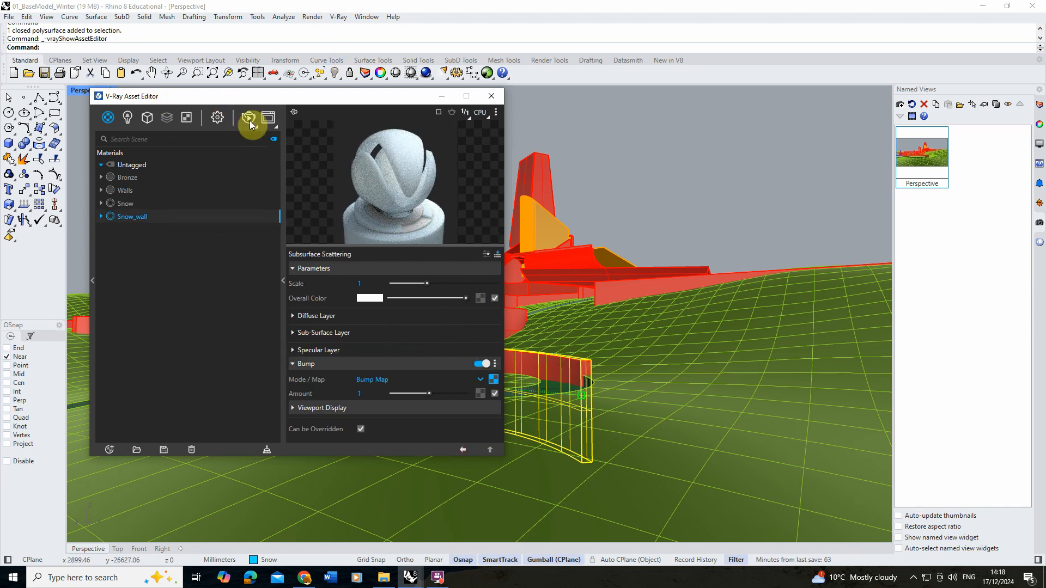
- Run an interactive V-Ray render, examine the snow cap at the foreground wall's end up close, and stop the render
click(268, 117)
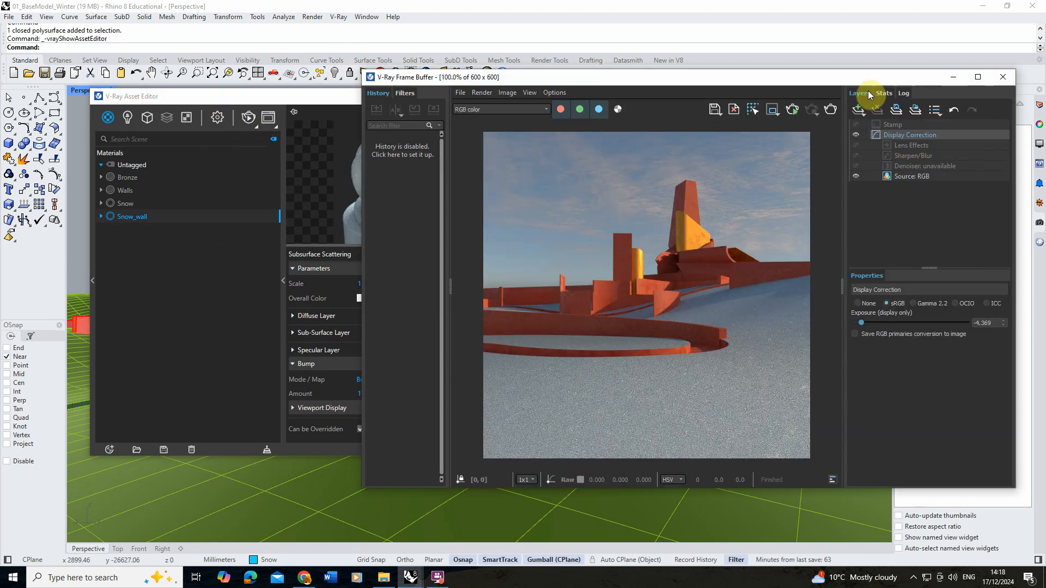
click(793, 111)
scroll(729, 337, up, 1)
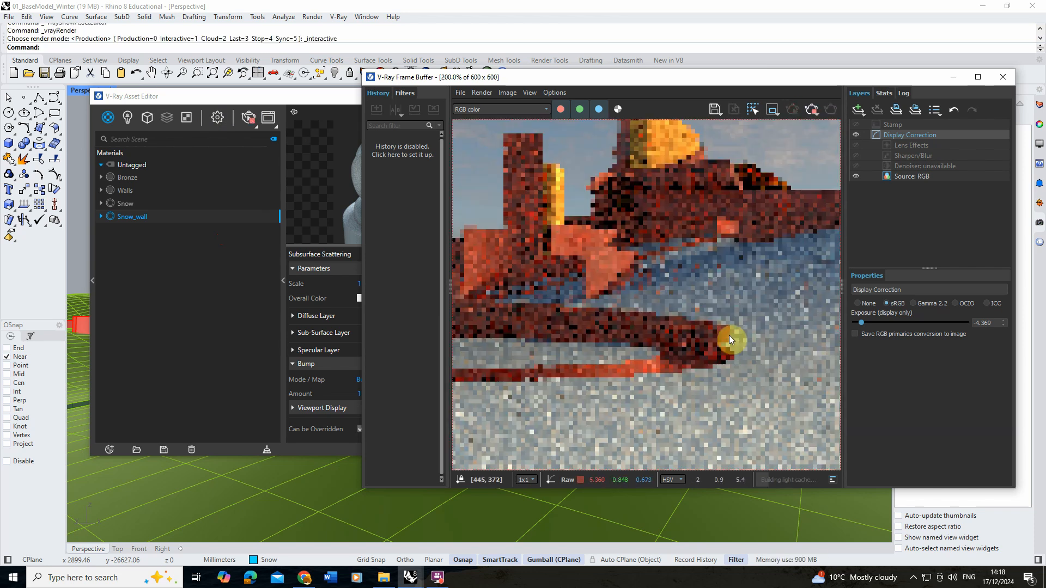
scroll(722, 327, up, 1)
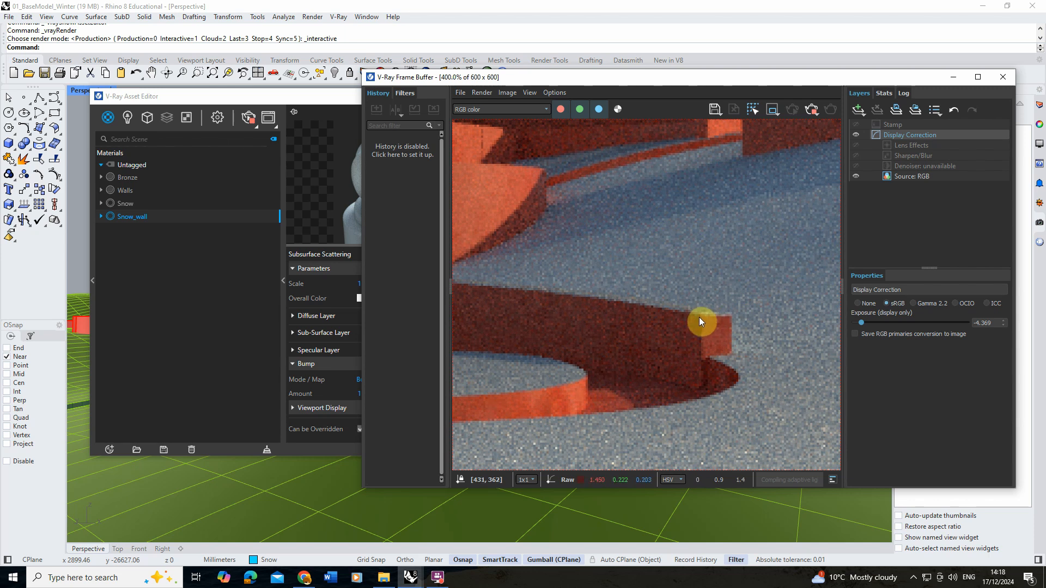
scroll(715, 312, down, 5)
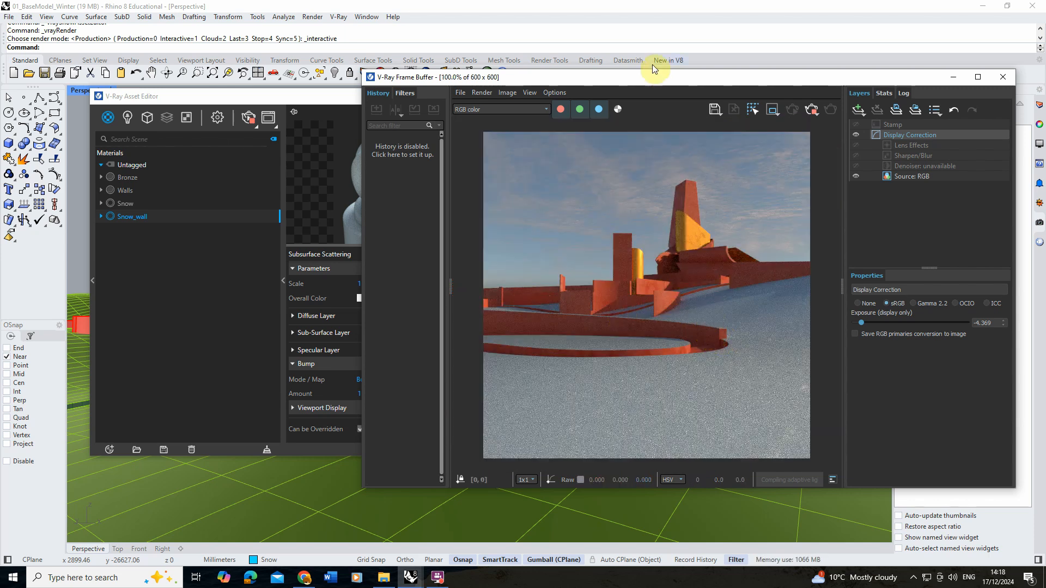
click(810, 111)
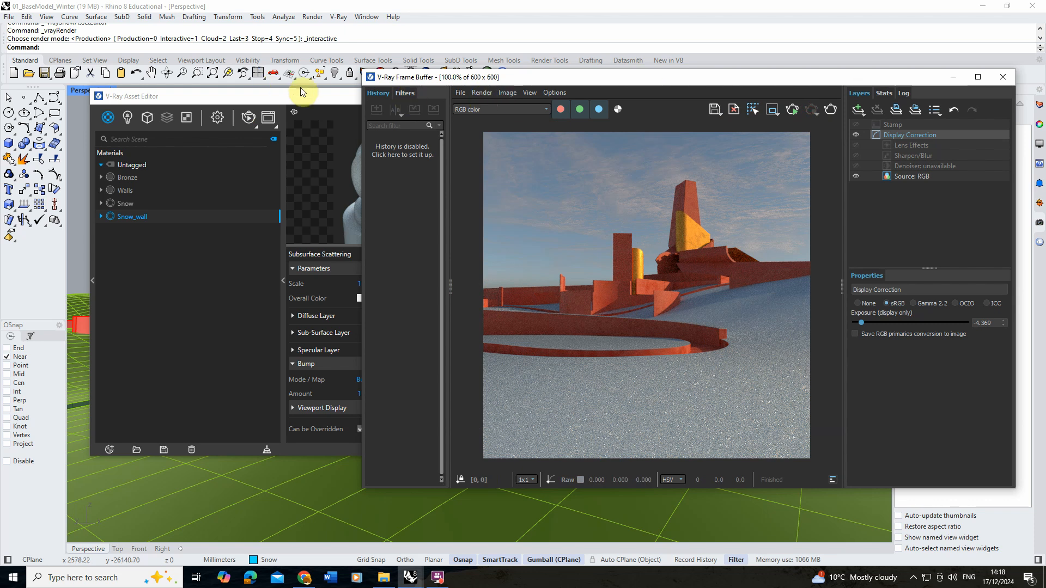
- Minimize the V-Ray Asset Editor and close the V-Ray Frame Buffer to uncover the model
click(288, 98)
click(440, 97)
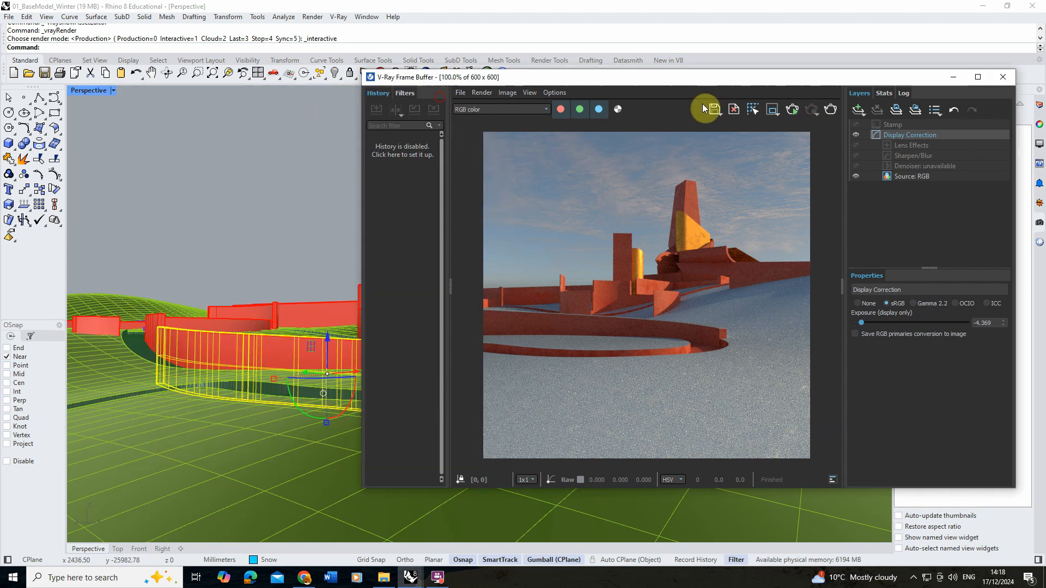
click(1001, 76)
- Copy the fan-shaped wall and the adjoining long wall group near the tower a short distance straight up using the Vertical option
right_drag(536, 262, 523, 298)
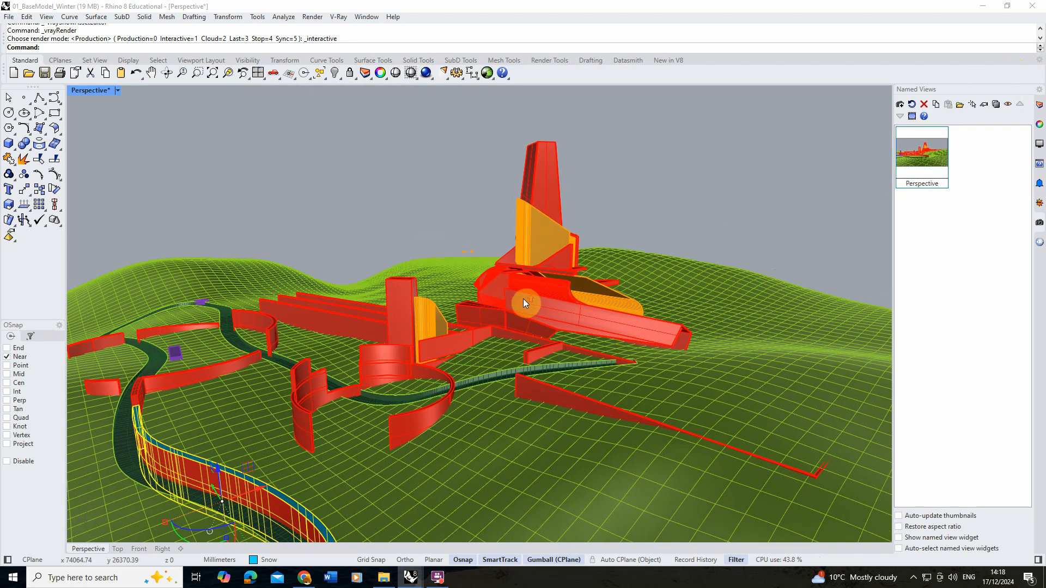
scroll(523, 298, up, 6)
click(494, 297)
shift+click(432, 265)
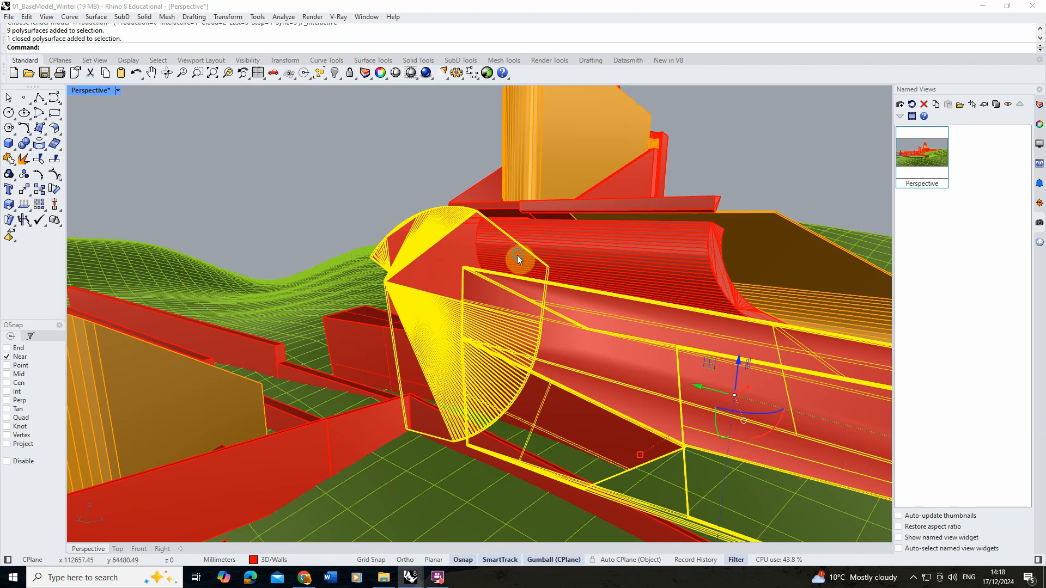
right_drag(518, 257, 494, 256)
scroll(494, 256, up, 2)
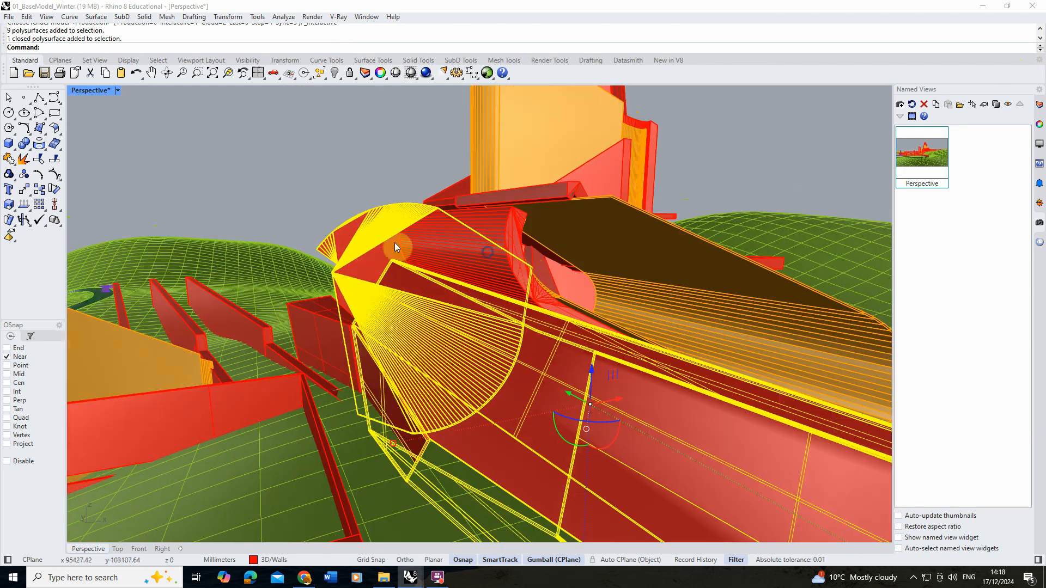
click(38, 191)
scroll(465, 345, down, 5)
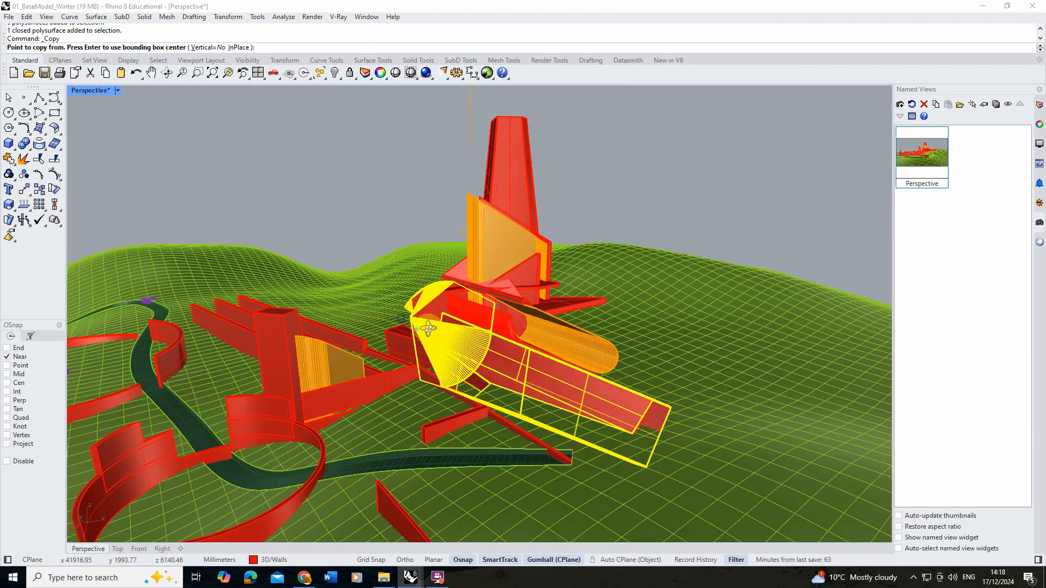
right_drag(465, 345, 439, 319)
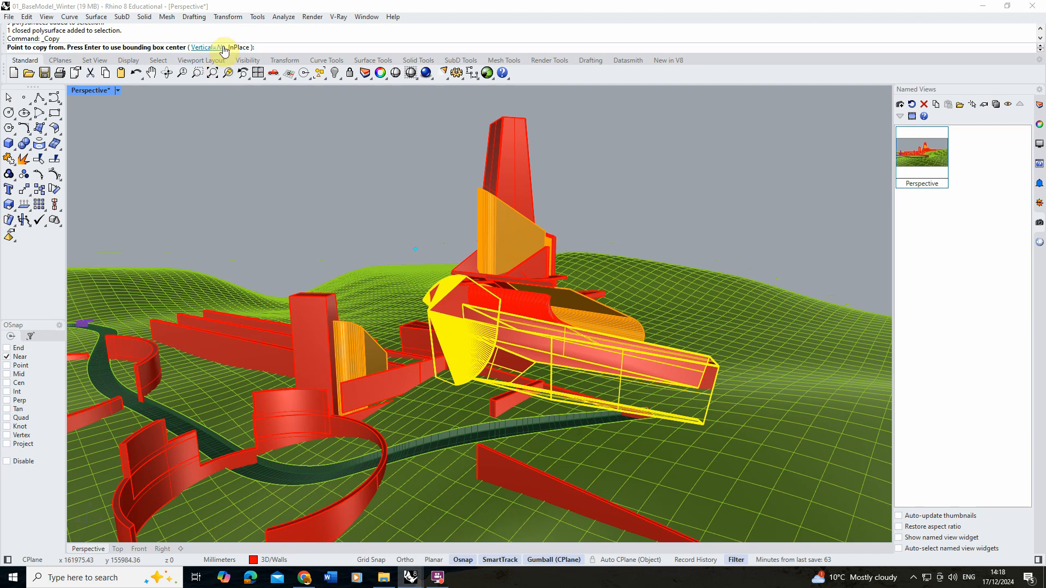
click(212, 47)
scroll(452, 307, up, 5)
scroll(446, 310, up, 2)
click(420, 222)
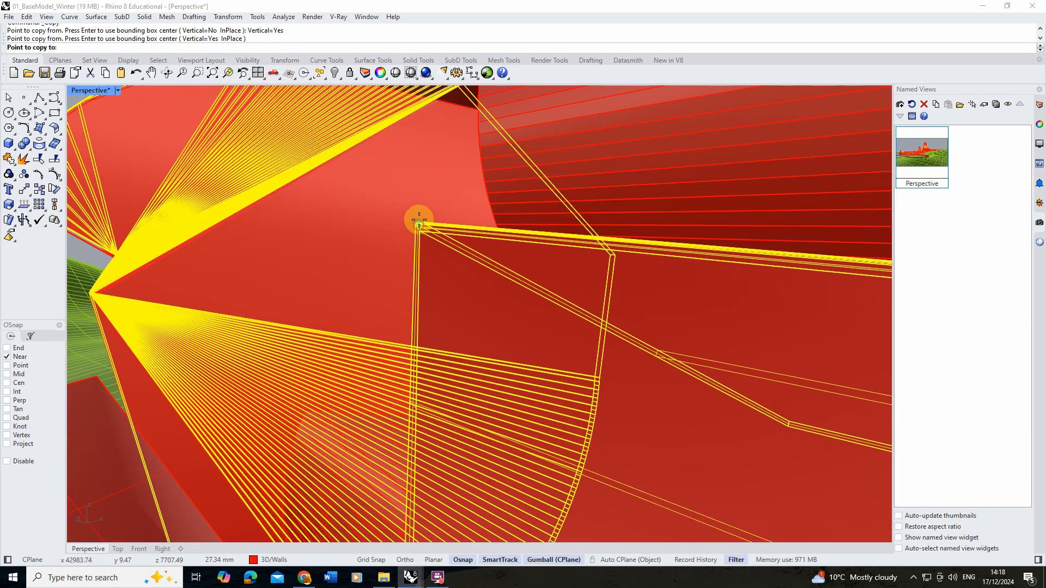
scroll(422, 203, down, 10)
right_click(712, 155)
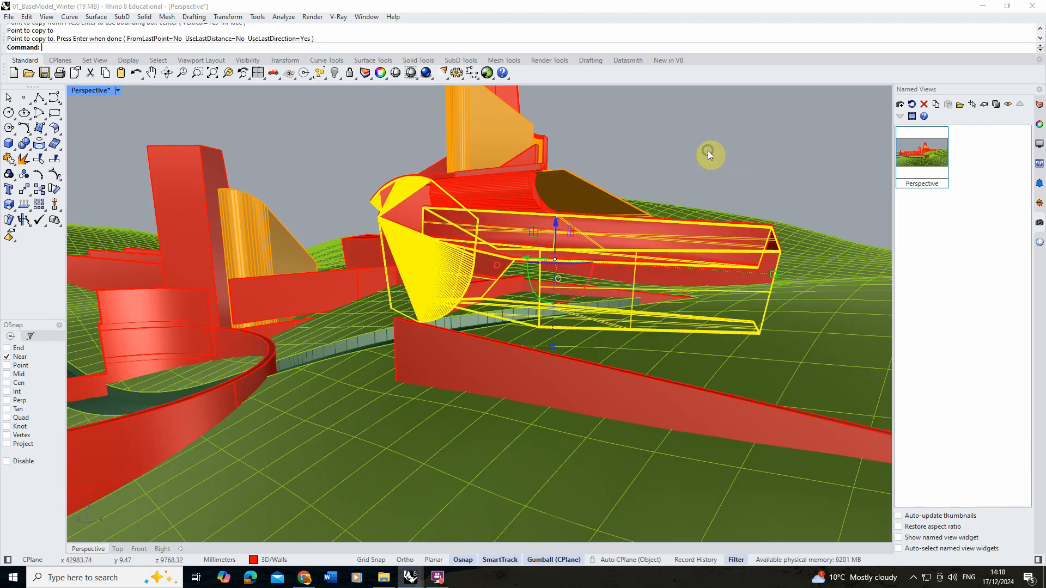
- Select only the copied fan-shaped wall and nudge it slightly horizontally from the original
click(697, 134)
scroll(419, 152, up, 6)
scroll(393, 207, up, 1)
click(394, 217)
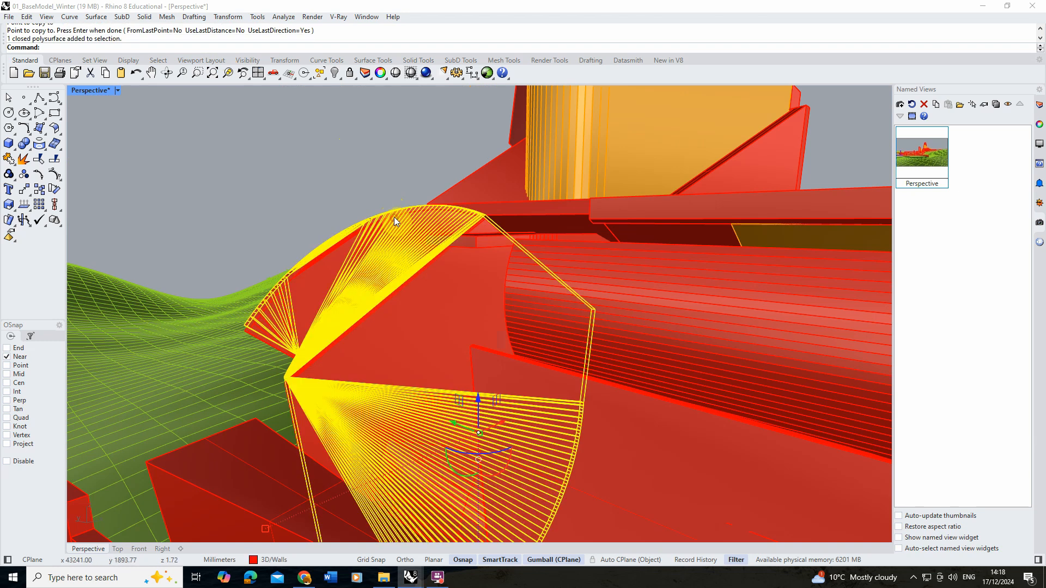
scroll(384, 212, up, 3)
scroll(381, 264, down, 6)
scroll(432, 340, up, 3)
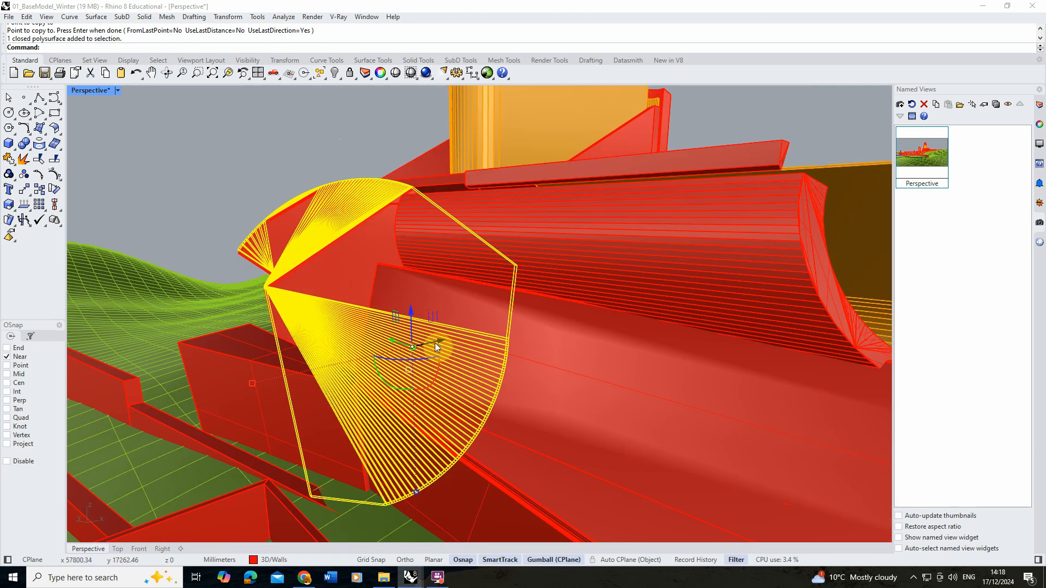
drag(434, 342, 436, 344)
- Select the copied long wall group and nudge it slightly horizontally from the original walls
click(600, 374)
scroll(380, 333, down, 4)
scroll(379, 334, down, 5)
right_drag(379, 334, 372, 362)
scroll(373, 363, up, 4)
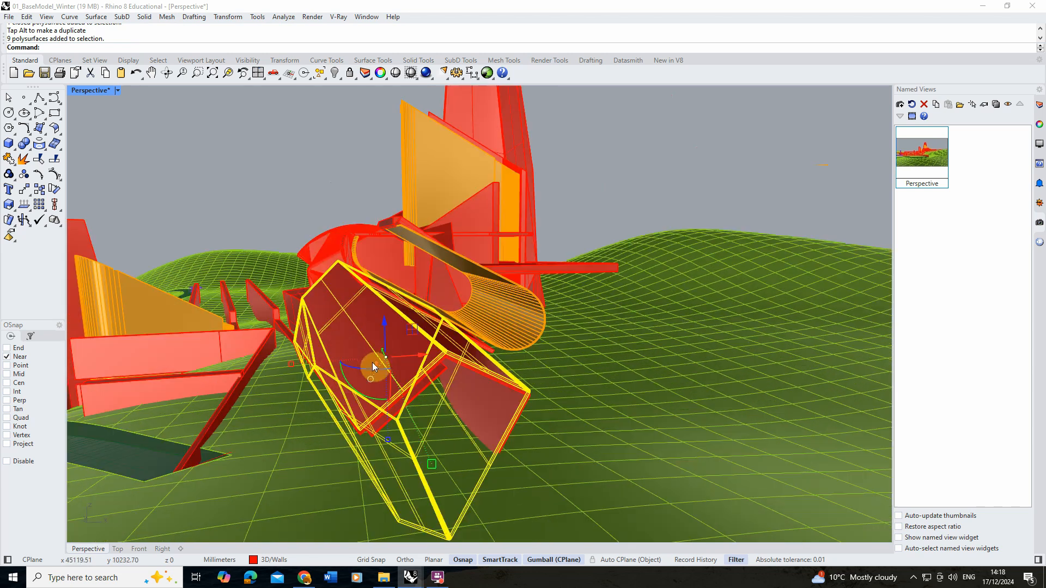
drag(410, 355, 411, 357)
- Select the copied fan-shaped wall together with the copied long wall group and assign them to the Snow layer
click(276, 143)
click(344, 271)
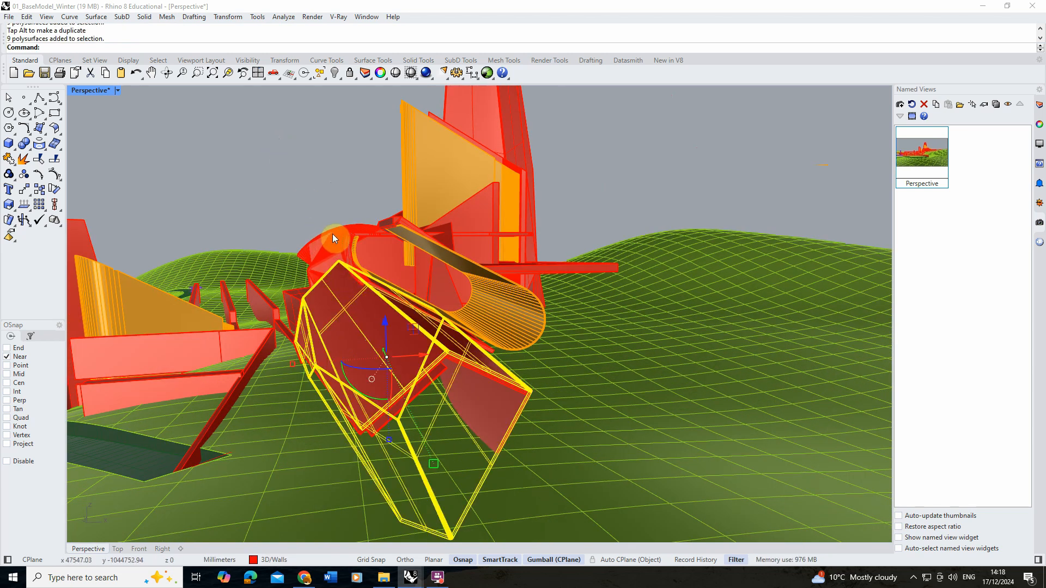
shift+click(332, 233)
click(342, 224)
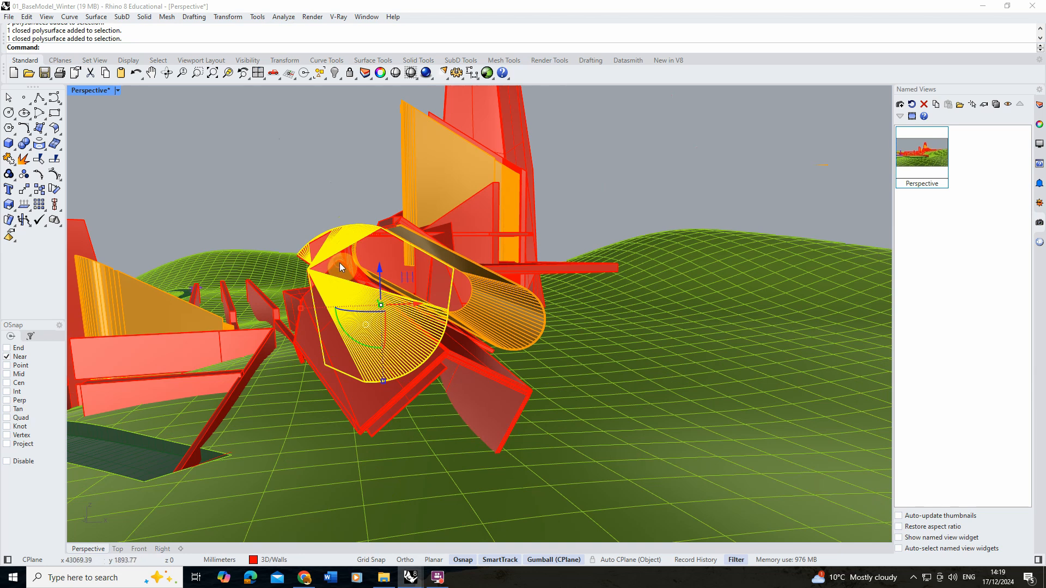
shift+click(354, 272)
click(1040, 143)
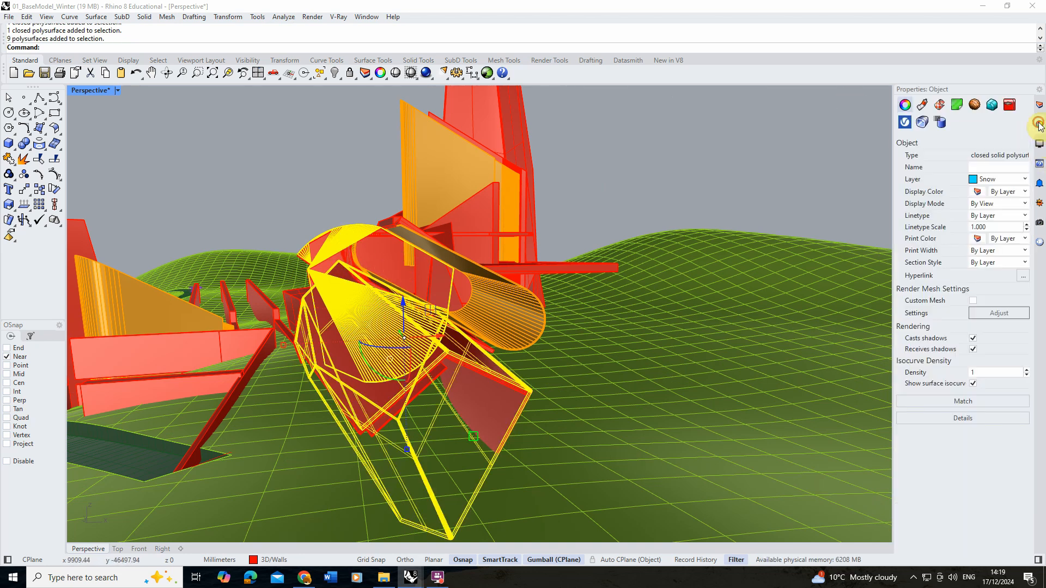
click(1024, 178)
click(987, 354)
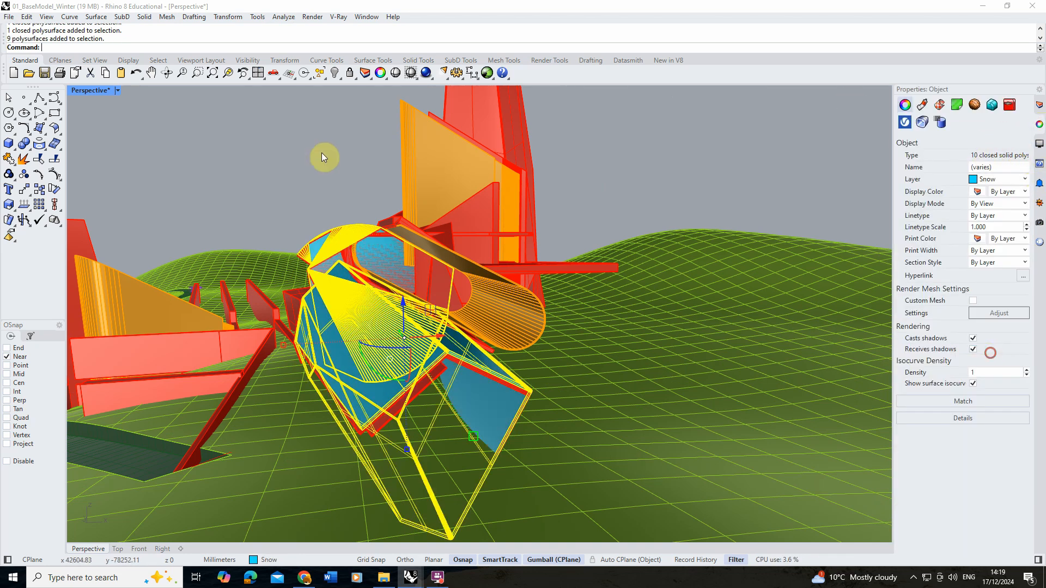
click(321, 152)
- Nudge the fan-shaped snow cap slightly outward along its horizontal axis so it sits clear of the inner wall face
right_drag(351, 194, 467, 211)
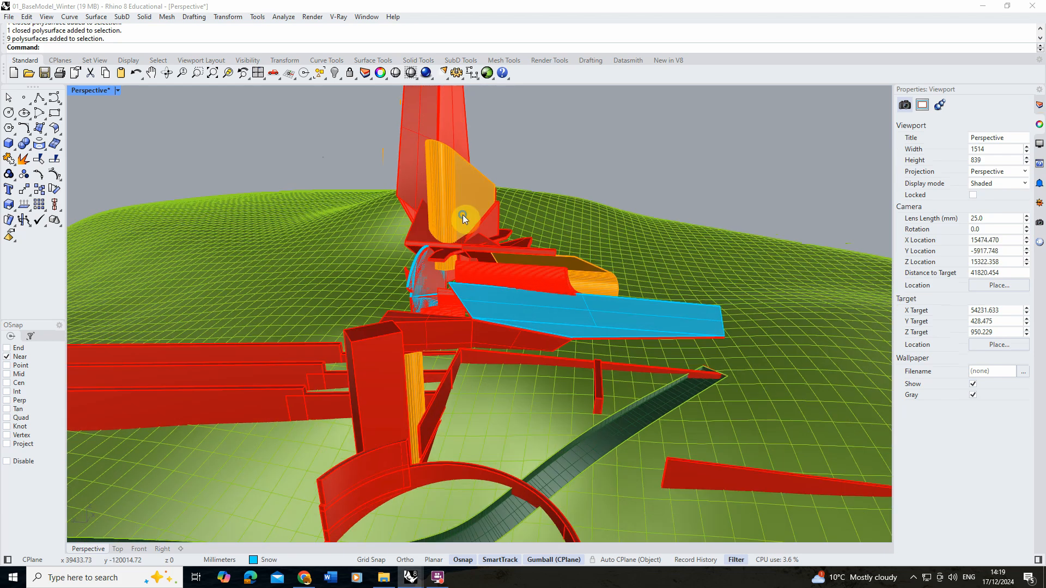
scroll(463, 214, up, 8)
mouse_move(379, 259)
right_down()
mouse_move(366, 242)
mouse_move(382, 243)
mouse_move(381, 260)
mouse_move(373, 256)
right_up()
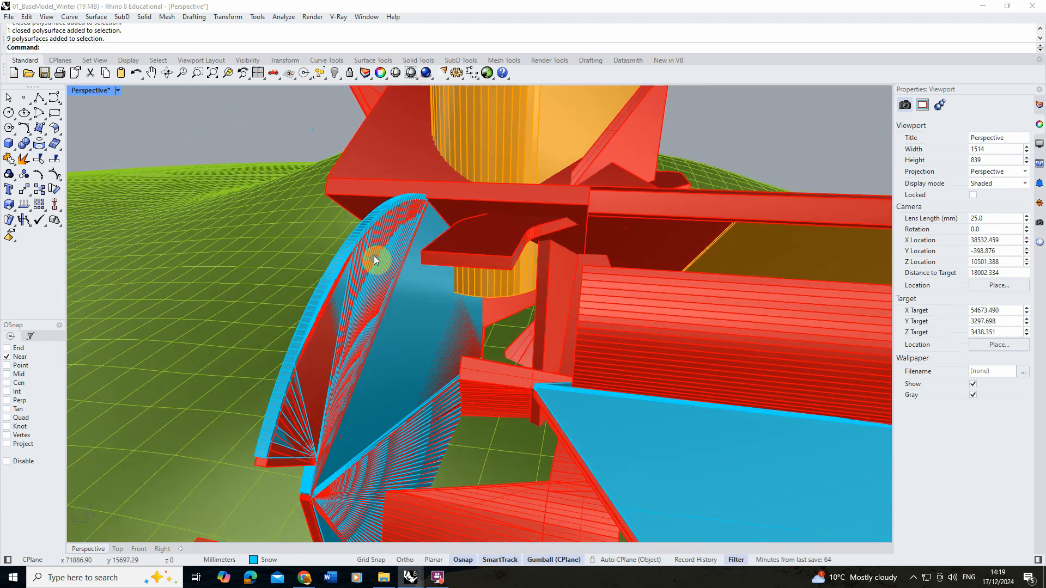
click(336, 327)
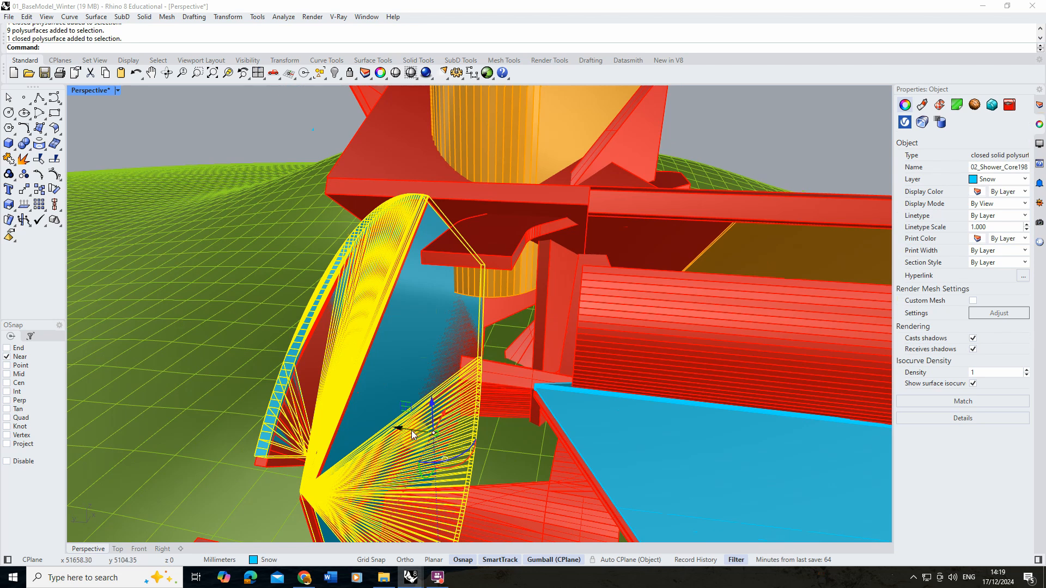
drag(411, 430, 404, 422)
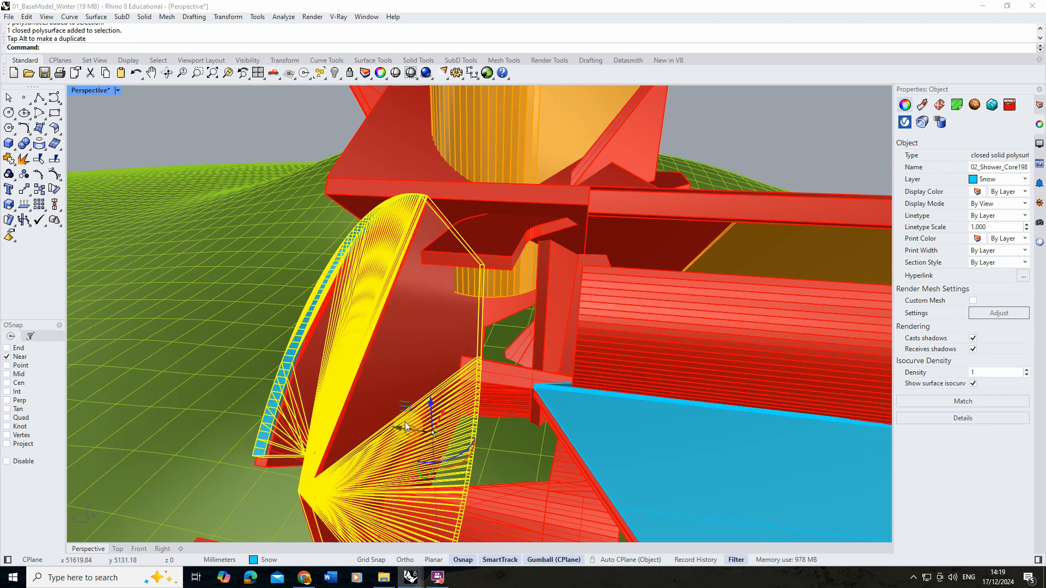
click(272, 105)
- Copy the triangular slab at the base of the bronze tower element a short distance straight up using the Vertical option
scroll(391, 283, down, 8)
scroll(393, 279, up, 8)
click(379, 265)
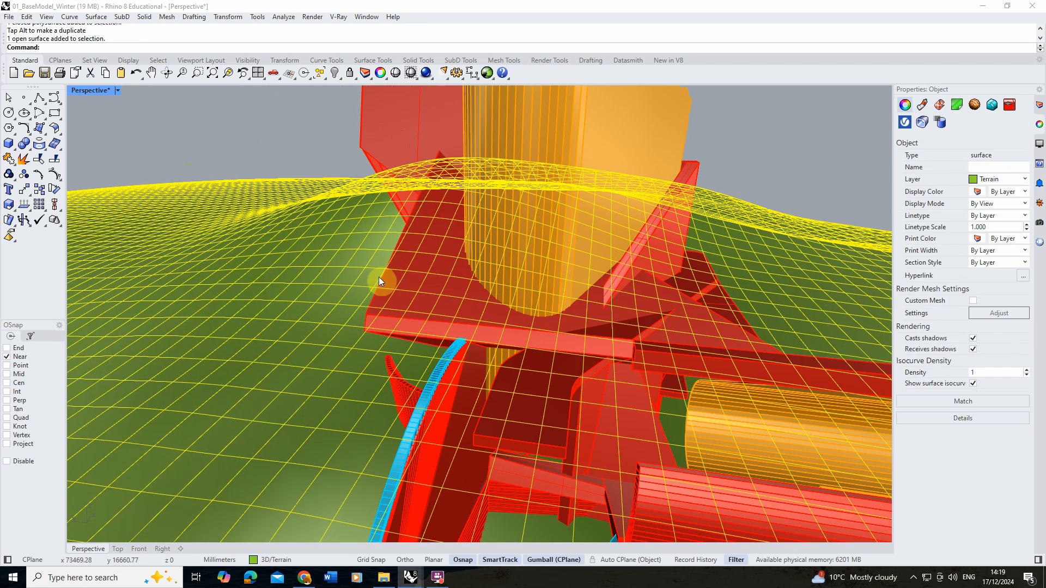
click(380, 280)
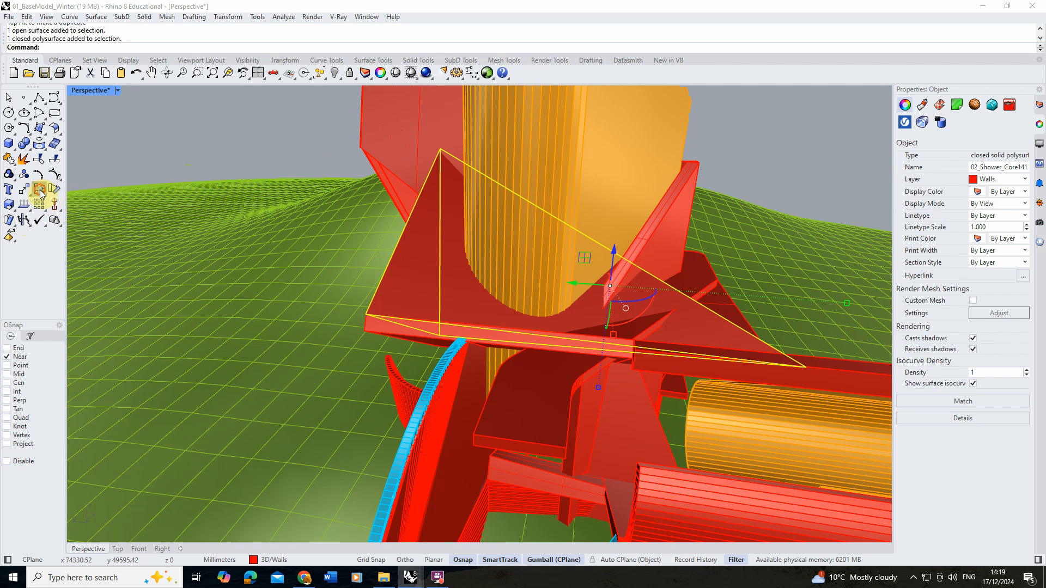
click(53, 203)
click(219, 48)
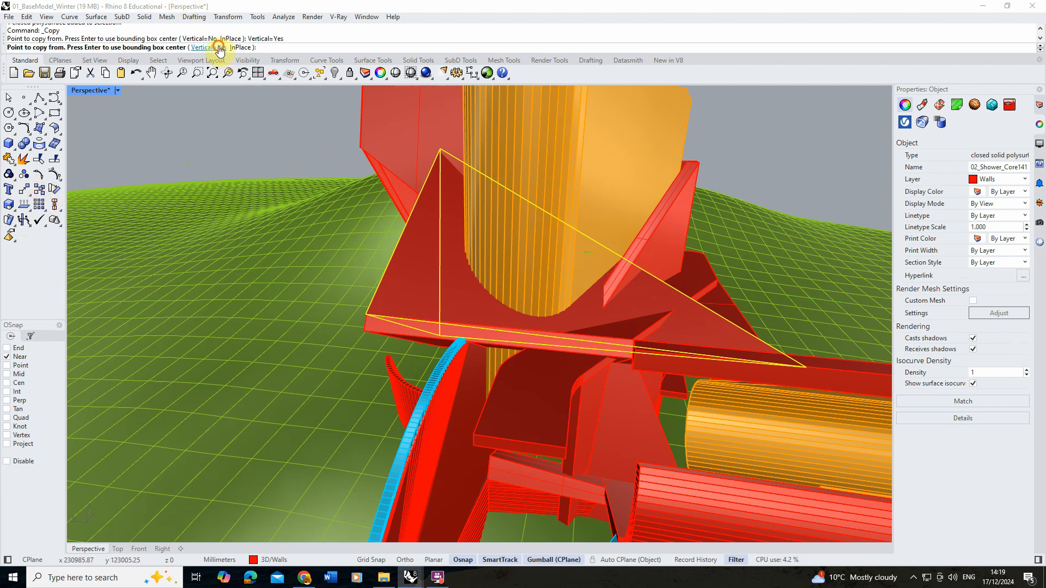
click(365, 311)
key(Return)
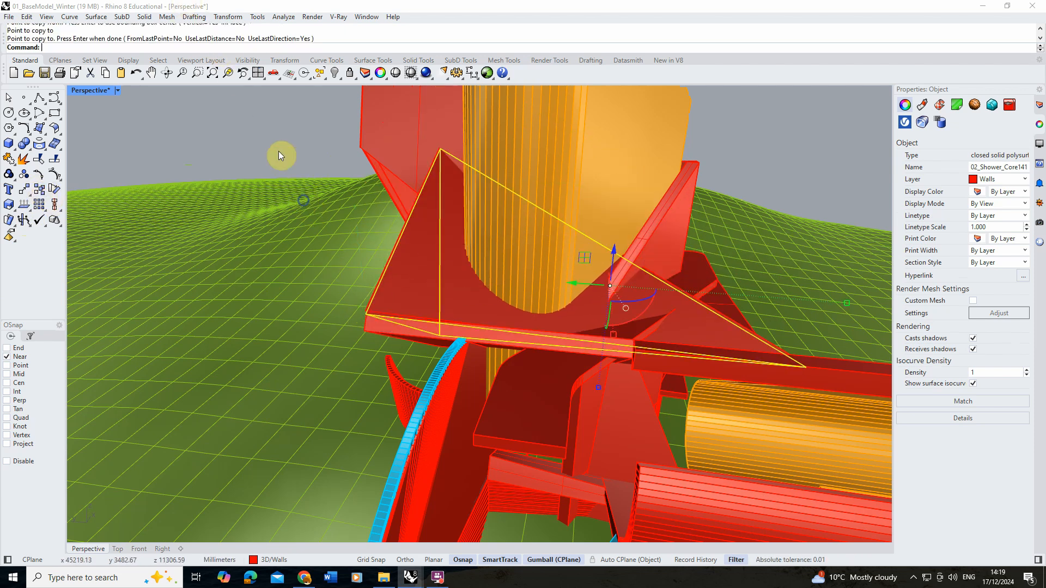
- Select the raised copy of the triangular slab and assign it to the Snow layer
click(273, 140)
click(426, 260)
click(1025, 180)
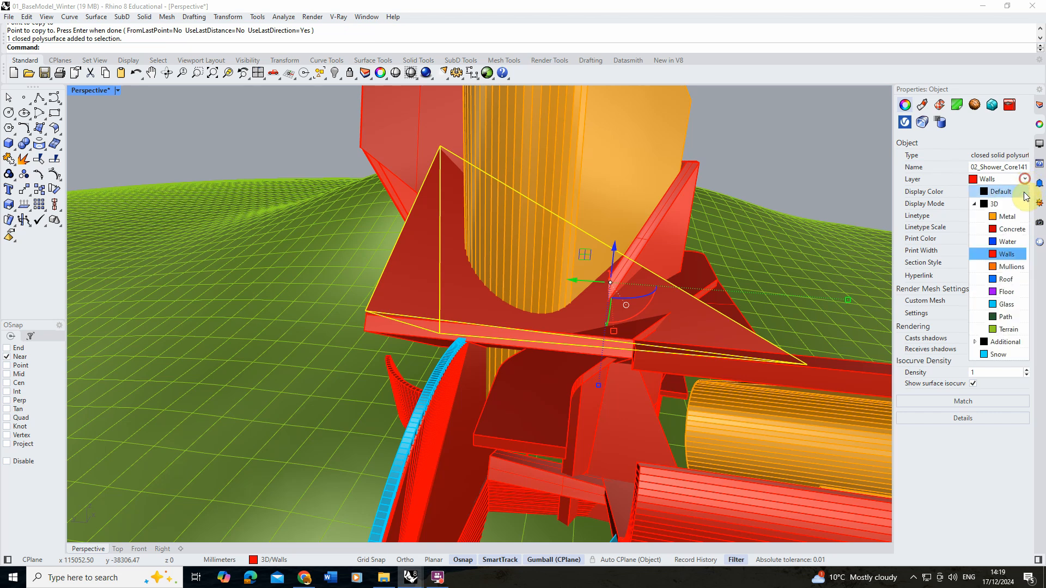
click(998, 352)
click(266, 162)
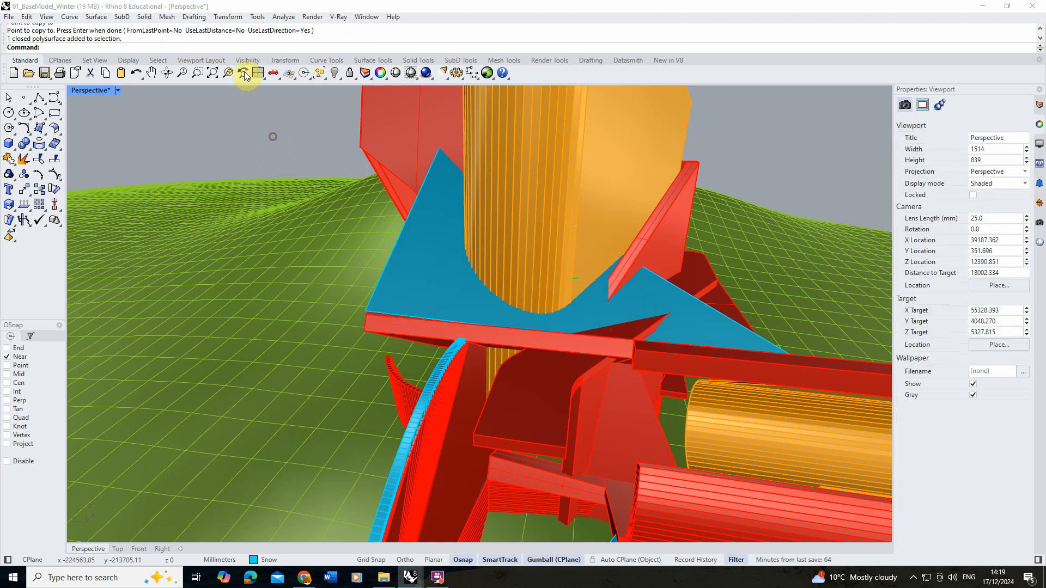
- Apply the Snow_wall material to the Snow layer in the V-Ray Asset Editor and minimize the editor
click(340, 17)
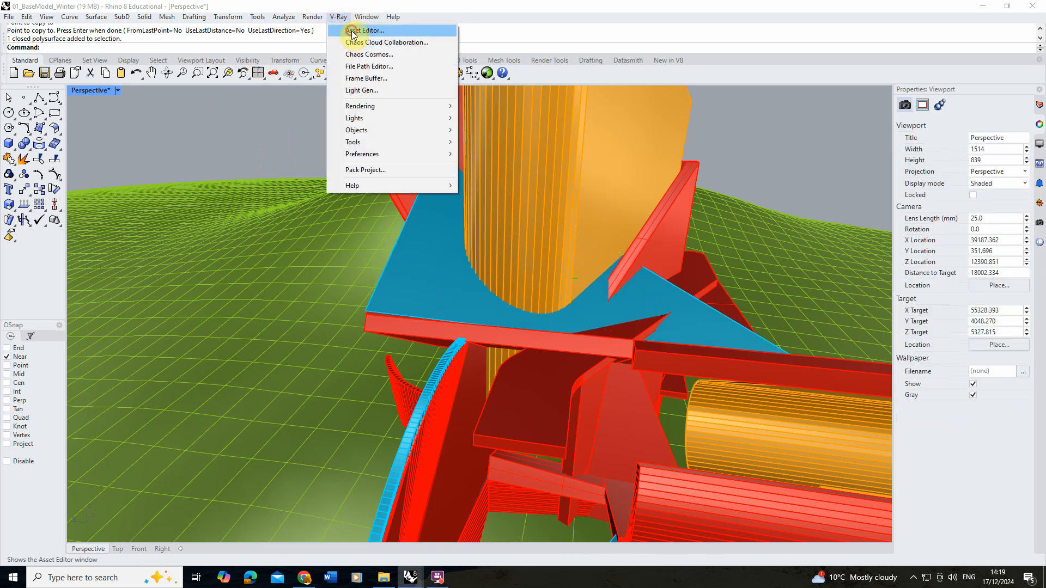
click(354, 29)
right_click(154, 218)
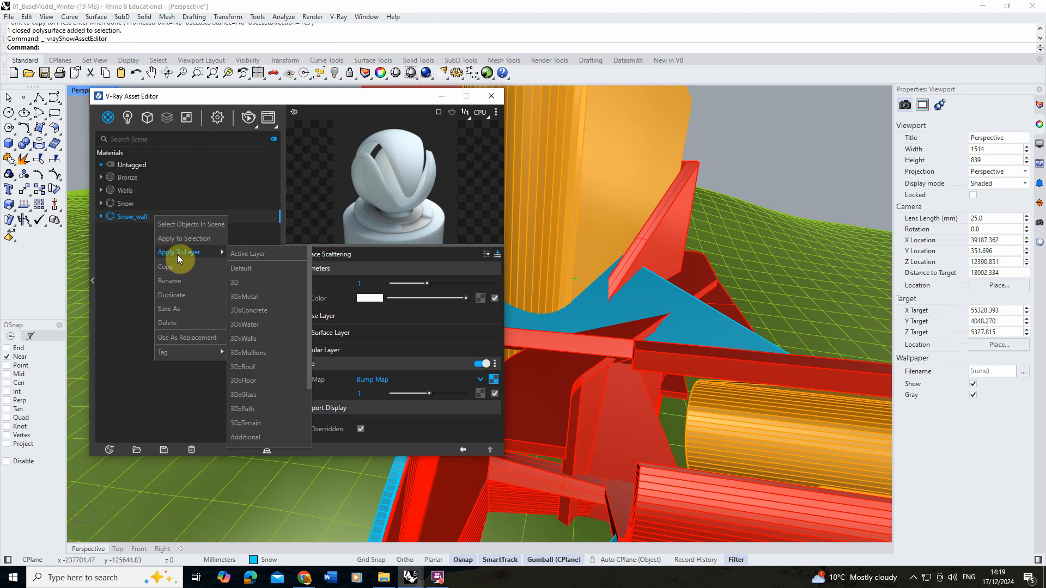
mouse_move(204, 253)
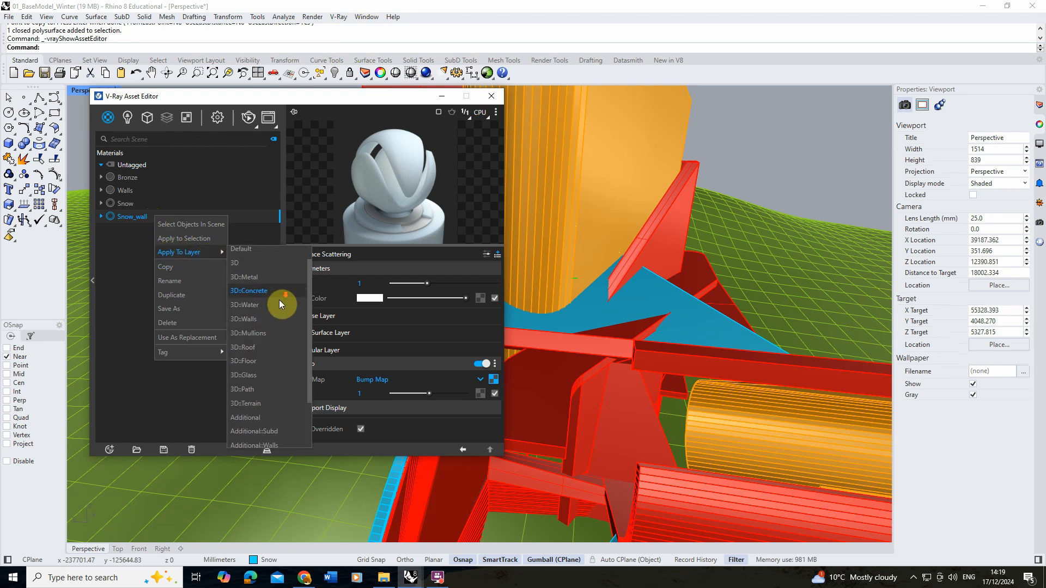
click(254, 440)
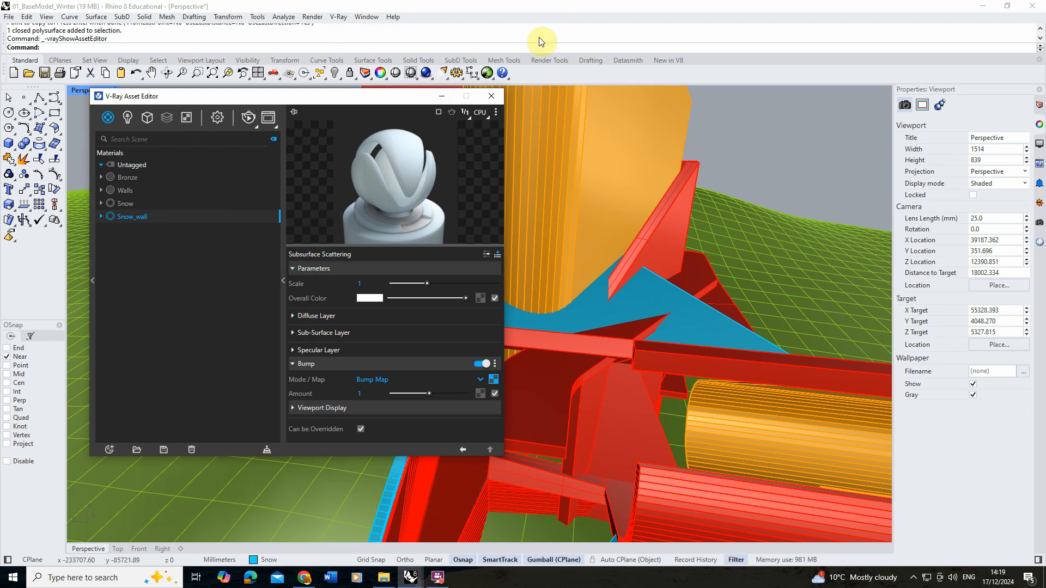
click(442, 96)
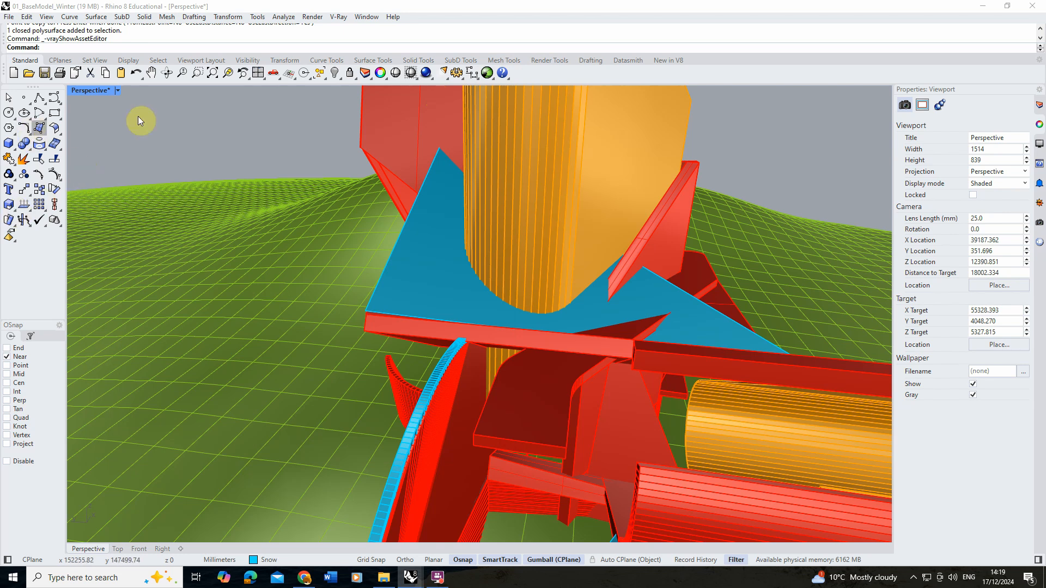
- Restore the saved Perspective named view, run an interactive V-Ray render, and examine the snow caps around the tower up close
click(342, 17)
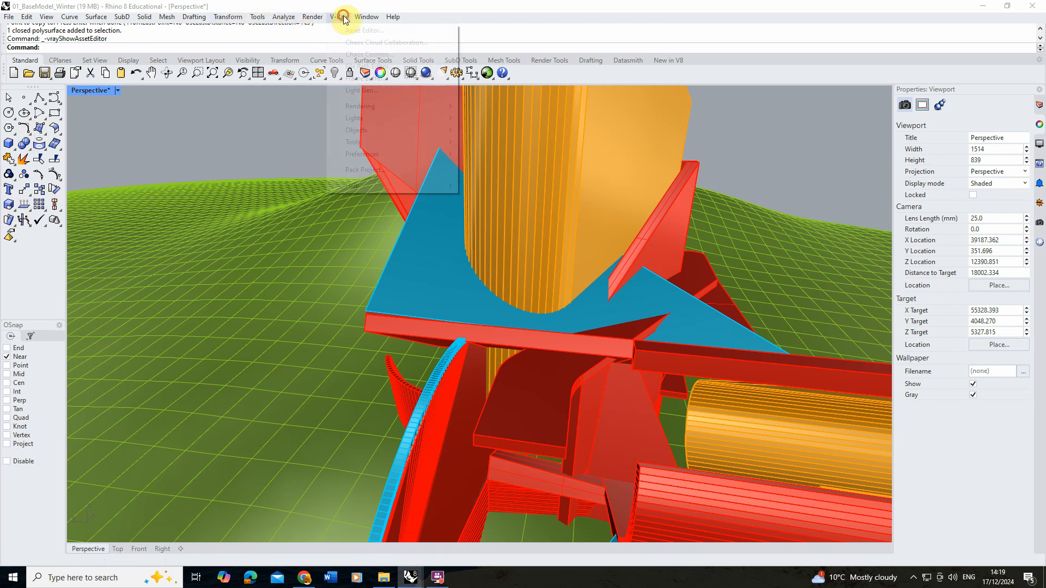
click(349, 30)
click(267, 118)
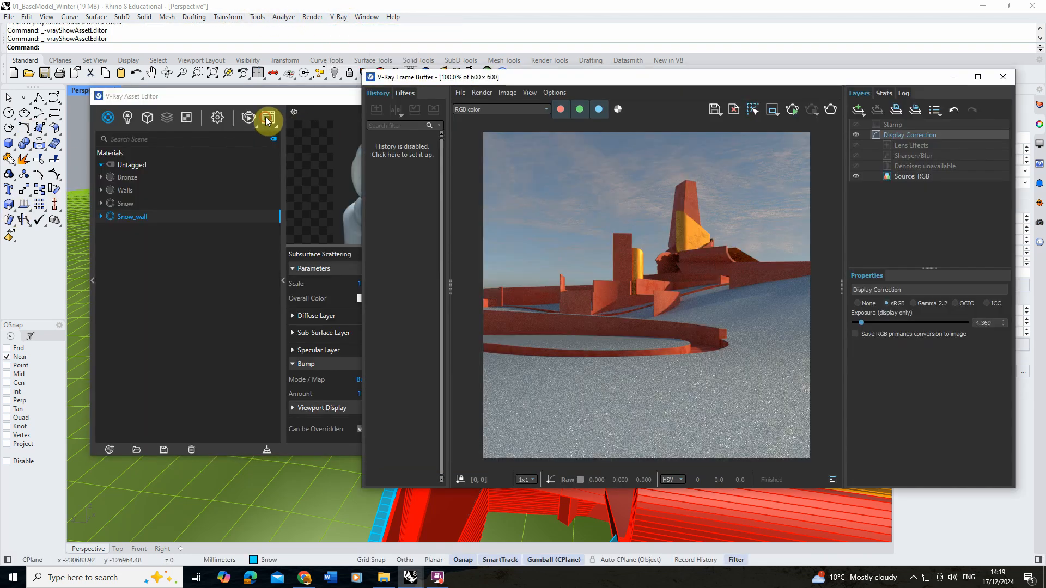
drag(723, 78, 533, 76)
click(1039, 223)
double_click(921, 158)
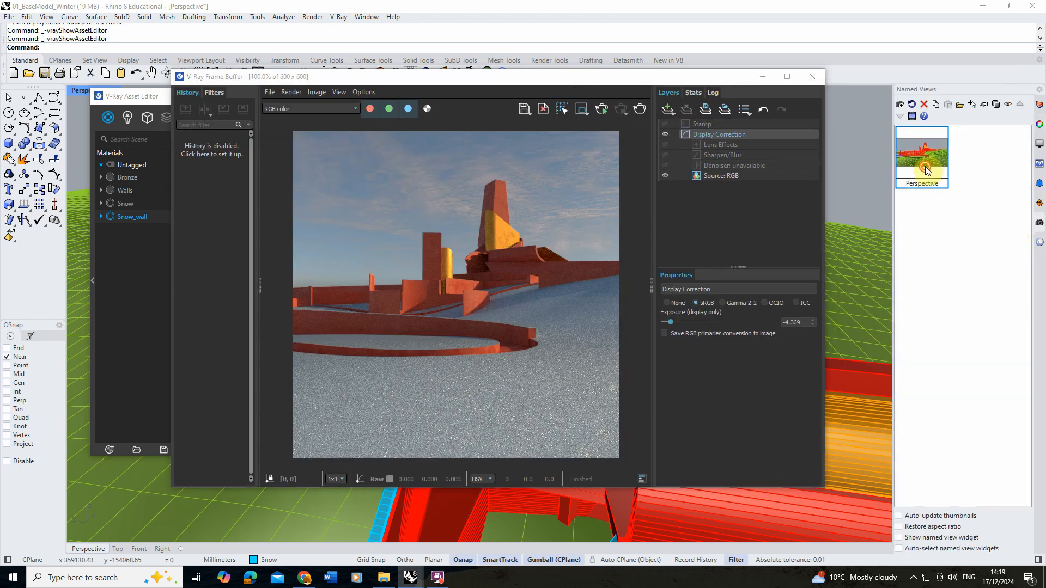
click(602, 105)
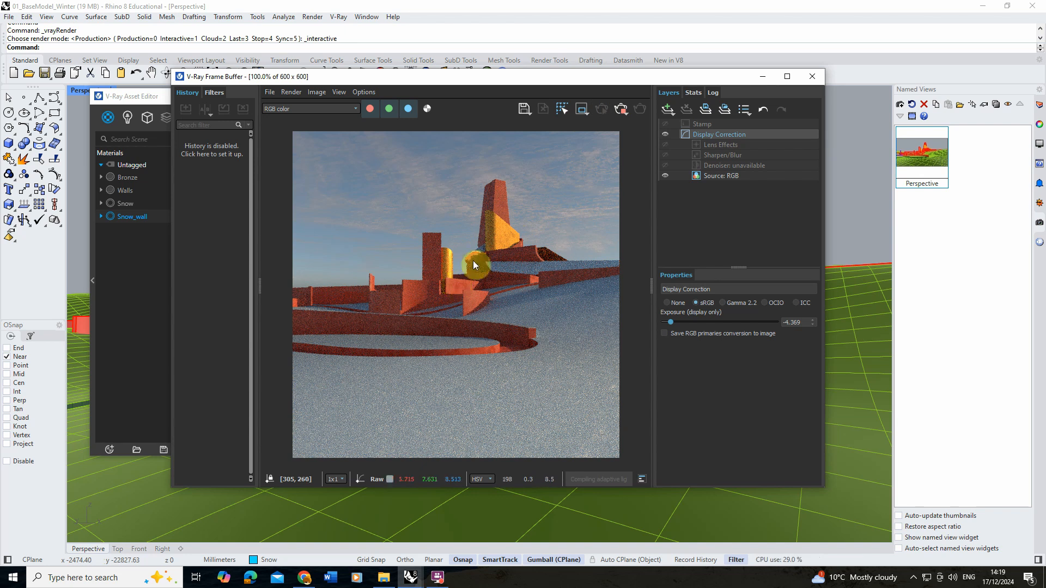
scroll(477, 253, up, 4)
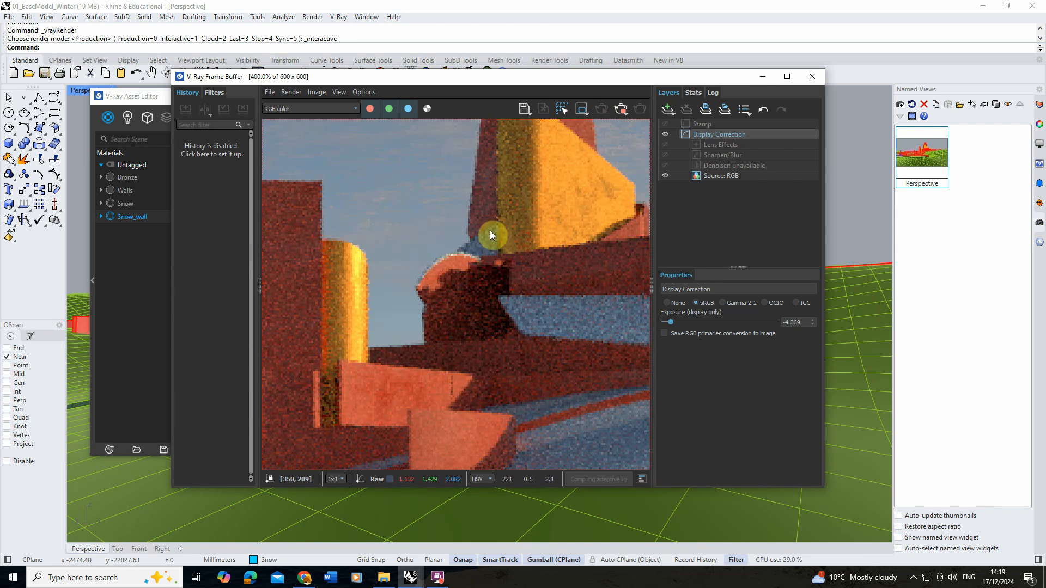
- Check the whole finished render, and minimize the V-Ray frame buffer and asset editor
scroll(487, 246, down, 4)
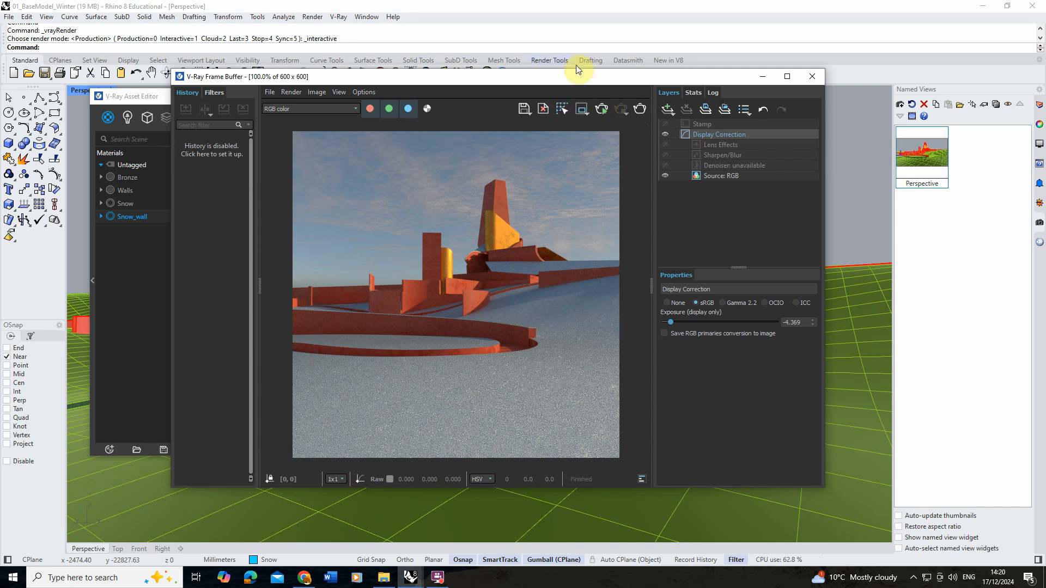
click(764, 77)
click(442, 97)
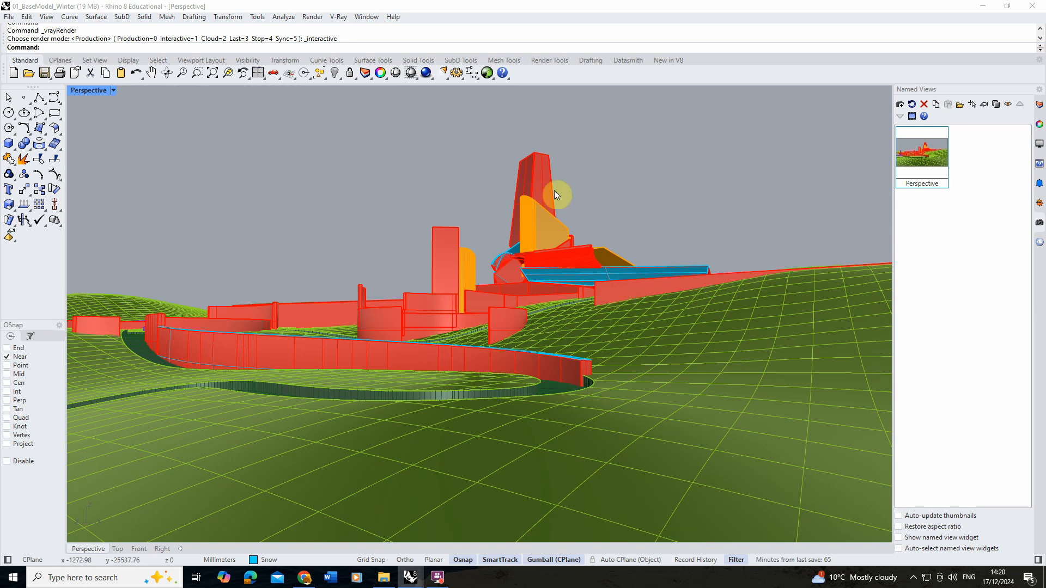
- Draw a 2 by 2 SubD plane in the Top view, from inside the open circular wall to the far end of the straight walls
double_click(90, 91)
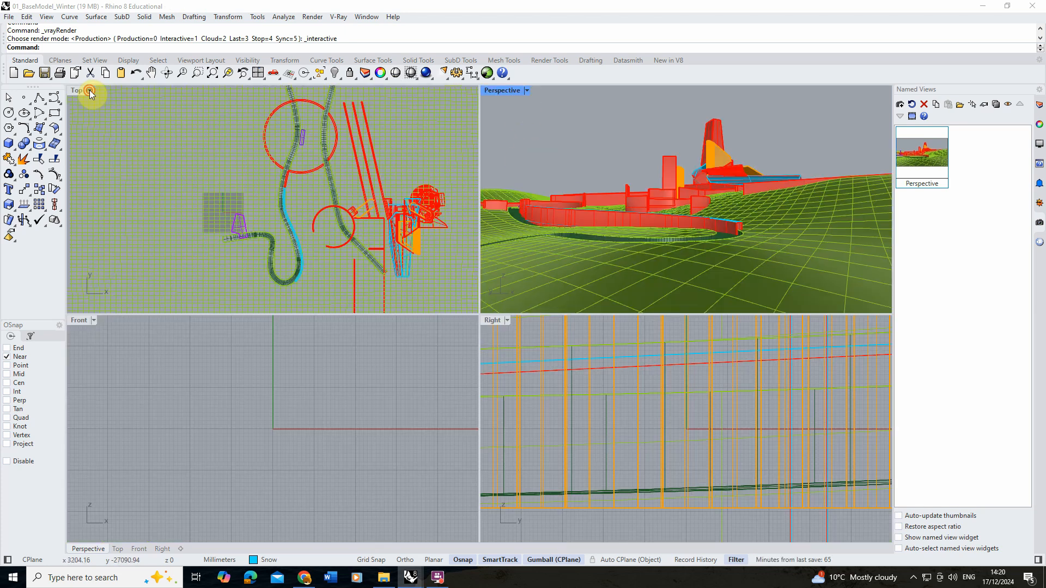
scroll(354, 218, up, 3)
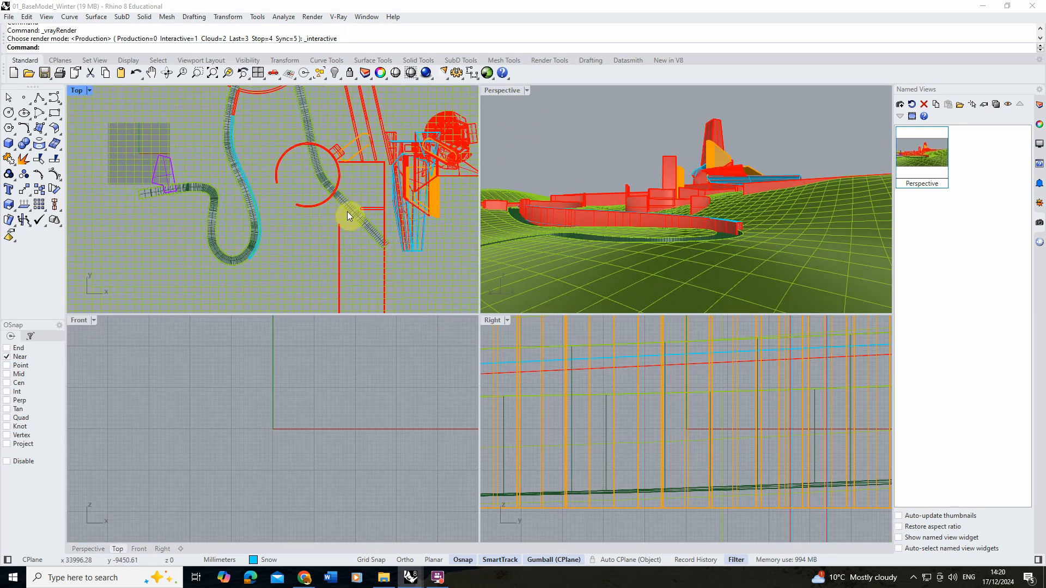
click(460, 61)
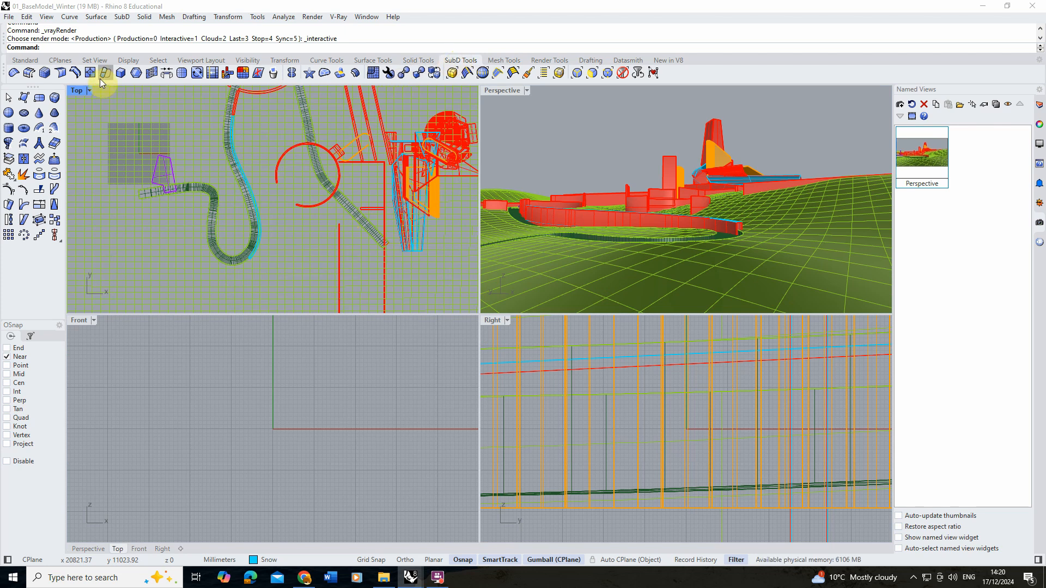
click(39, 97)
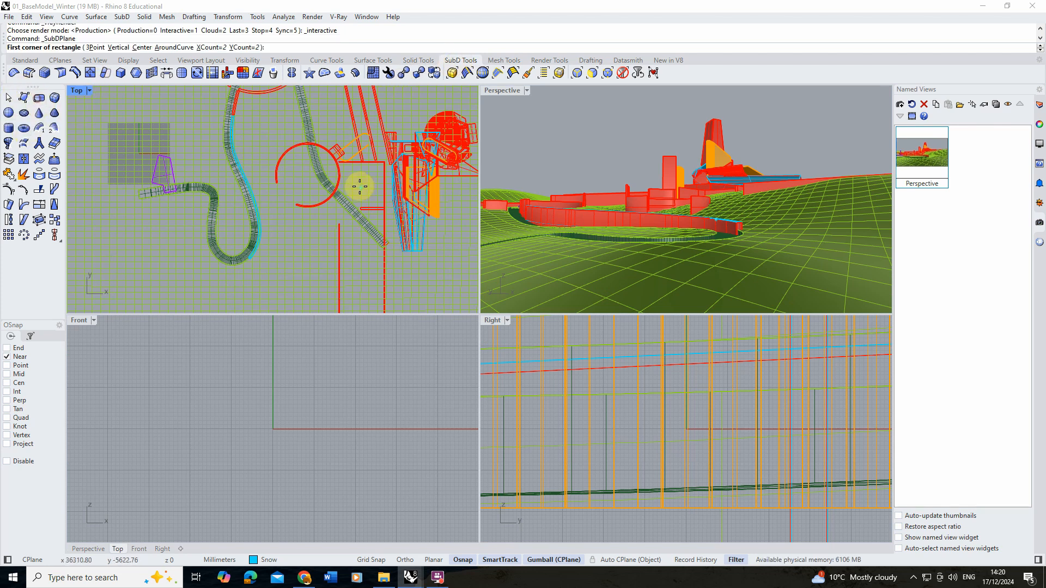
click(290, 171)
scroll(349, 220, down, 4)
scroll(364, 255, up, 2)
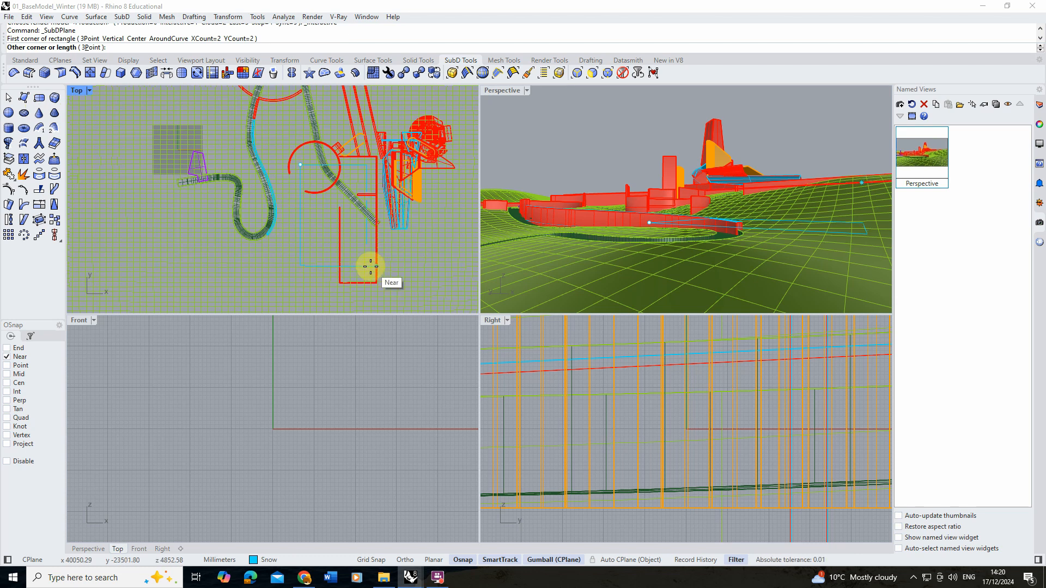
click(368, 270)
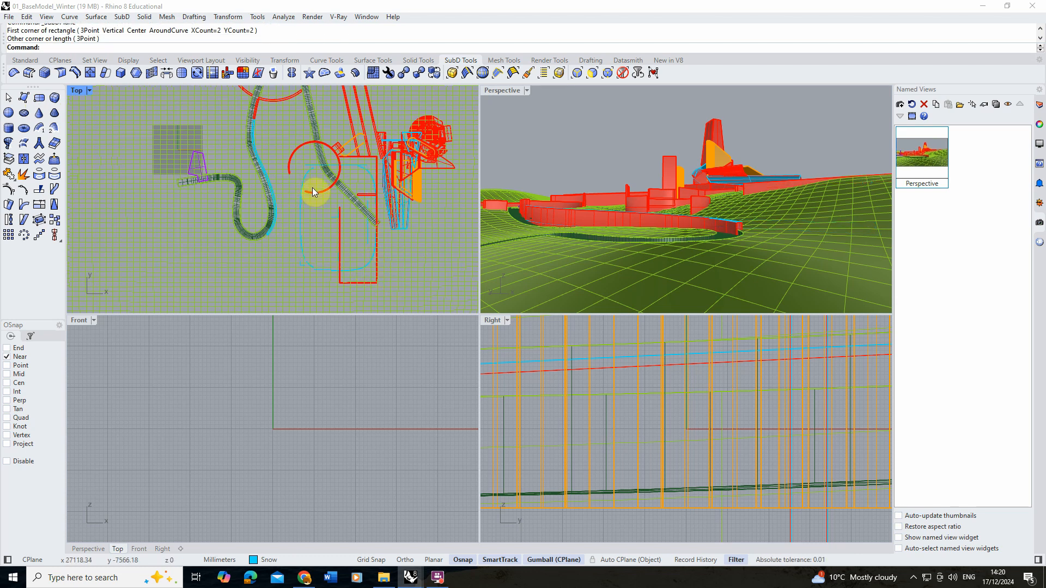
- Select the new SubD plane and subdivide it four times
scroll(313, 183, up, 2)
click(308, 169)
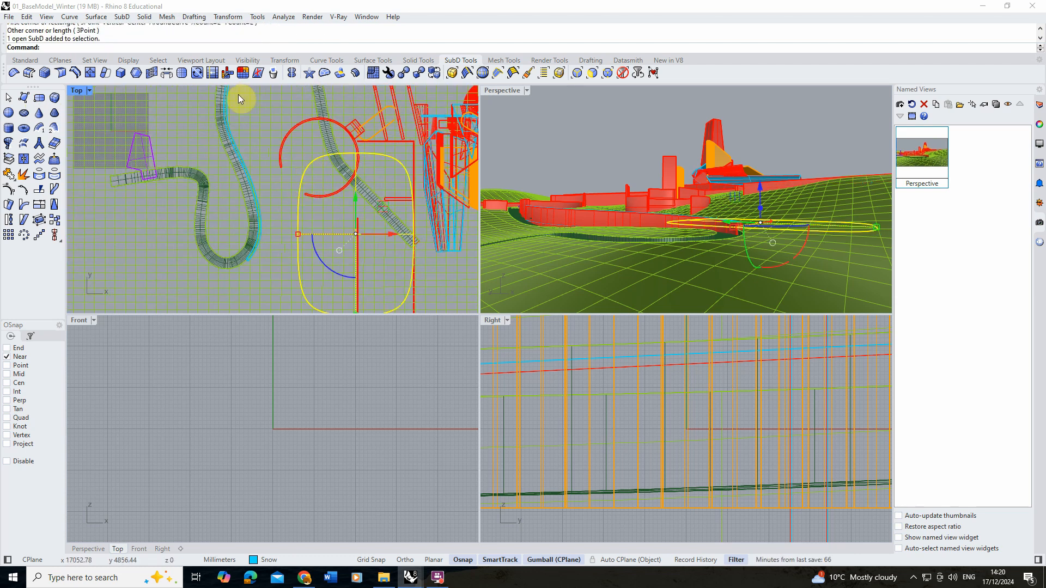
click(183, 76)
click(183, 76)
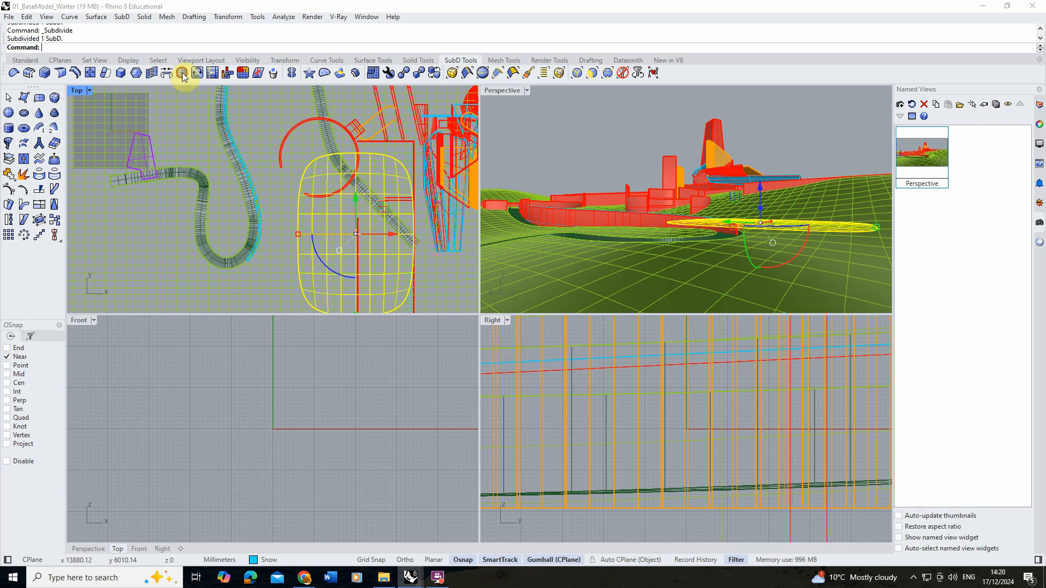
click(182, 76)
click(182, 76)
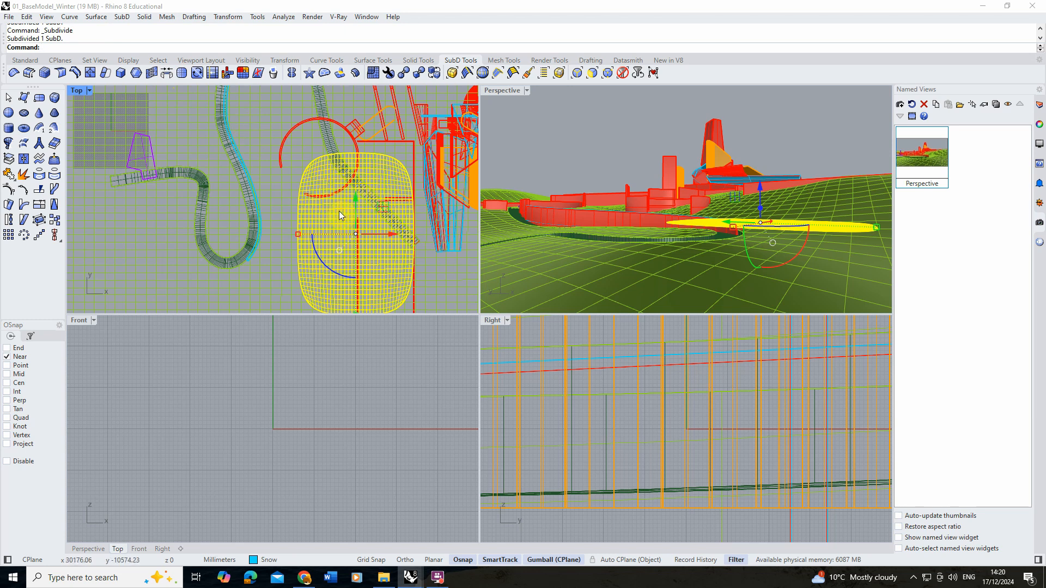
- Raise the subdivided plane vertically in the Perspective view until it sits above the terrain, level with the low walls
scroll(318, 204, up, 5)
scroll(315, 201, down, 4)
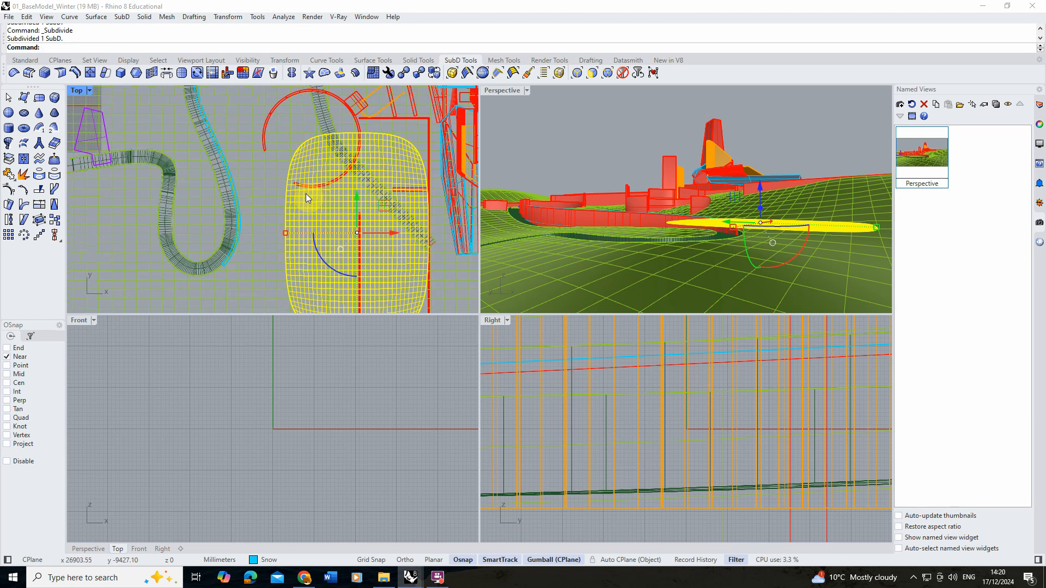
double_click(504, 91)
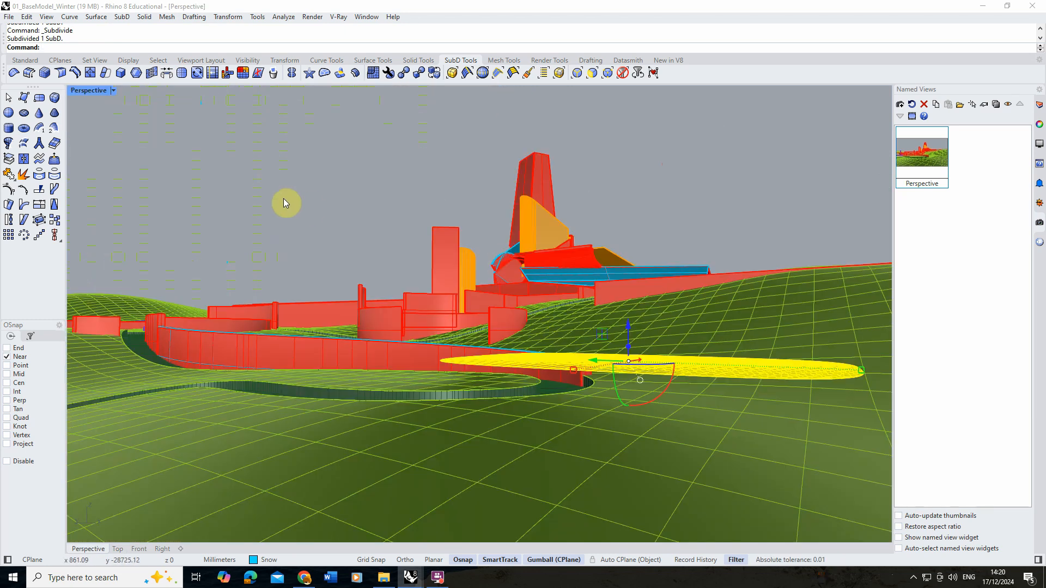
right_drag(374, 188, 364, 206)
scroll(718, 393, up, 5)
scroll(569, 367, down, 4)
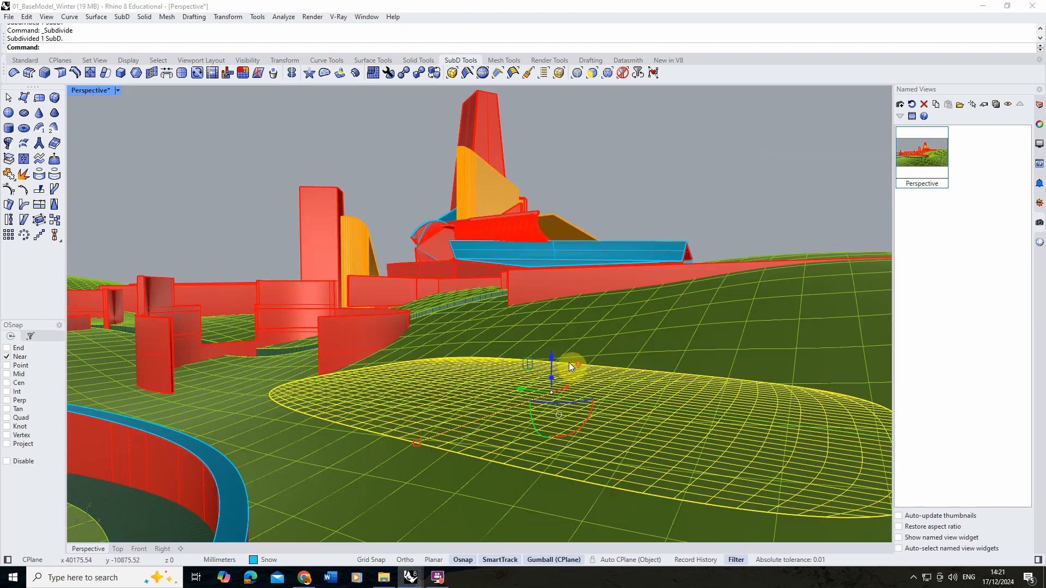
drag(548, 367, 548, 327)
drag(544, 260, 545, 250)
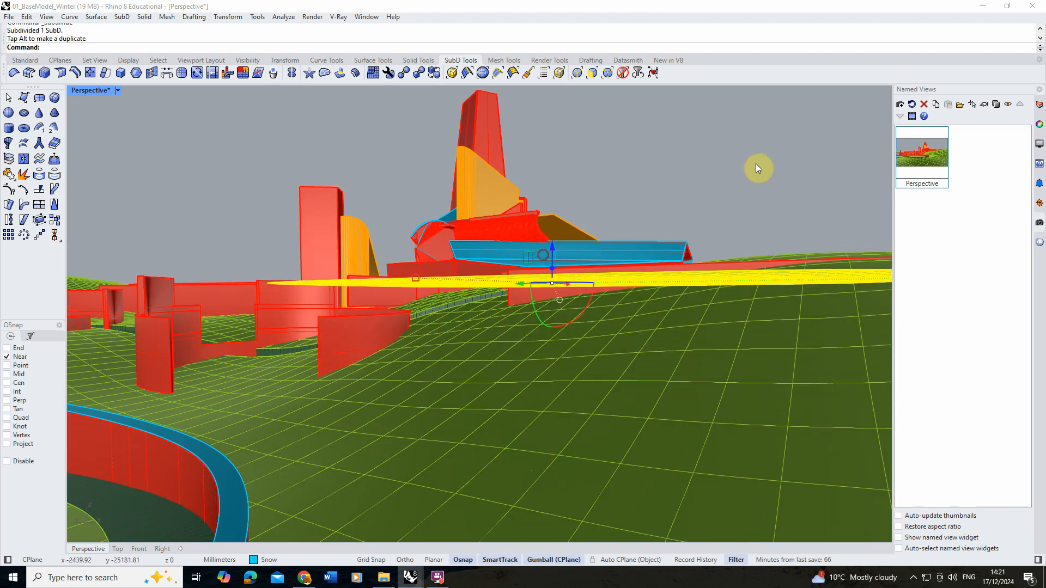
- Reselect the raised SubD plane and turn on its edit points with EditPtOn
click(756, 163)
scroll(364, 214, down, 5)
right_drag(365, 216, 385, 244)
scroll(393, 311, up, 7)
click(391, 310)
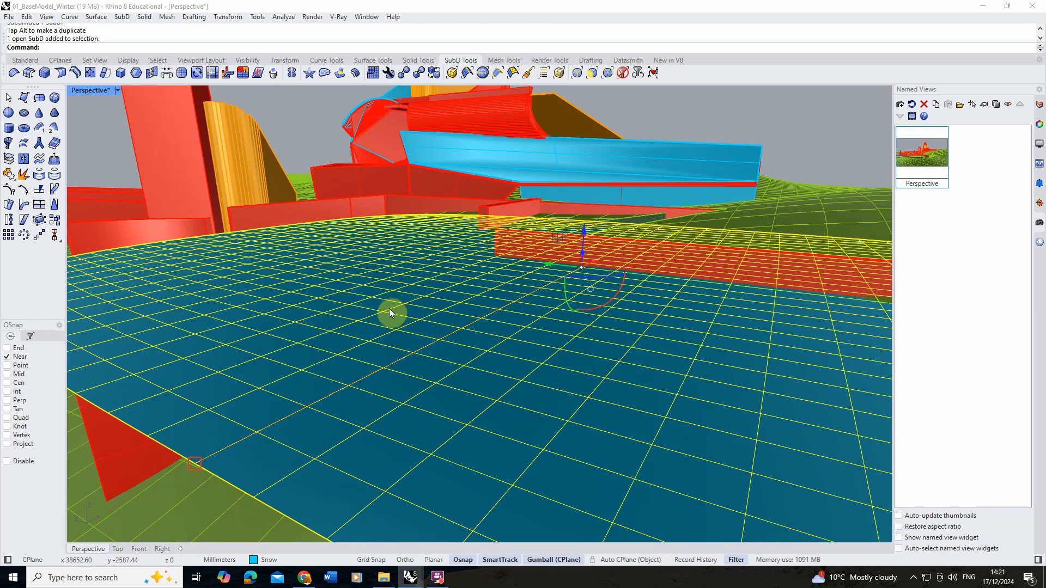
text(EditPtOn)
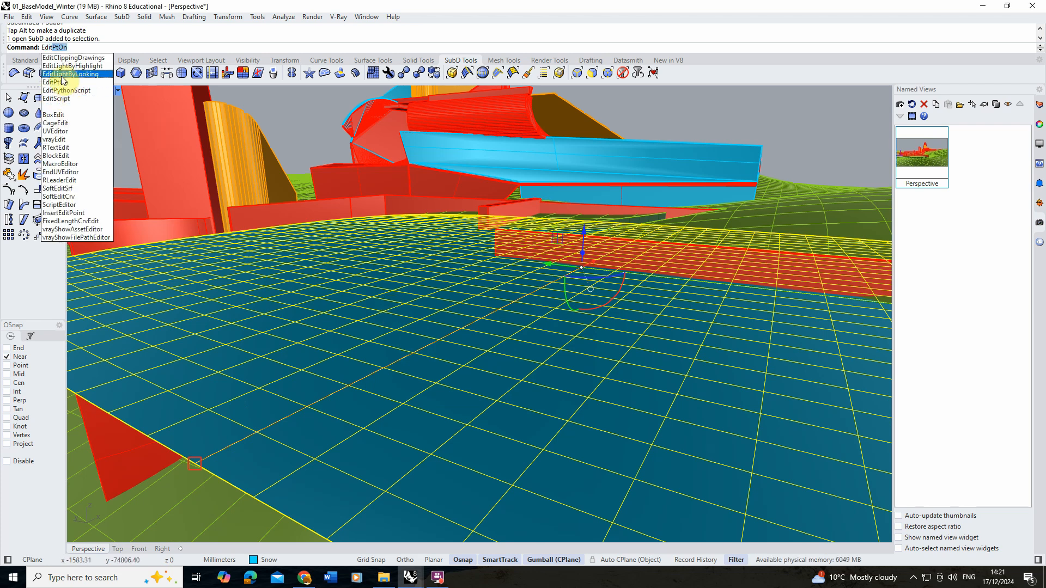
click(62, 81)
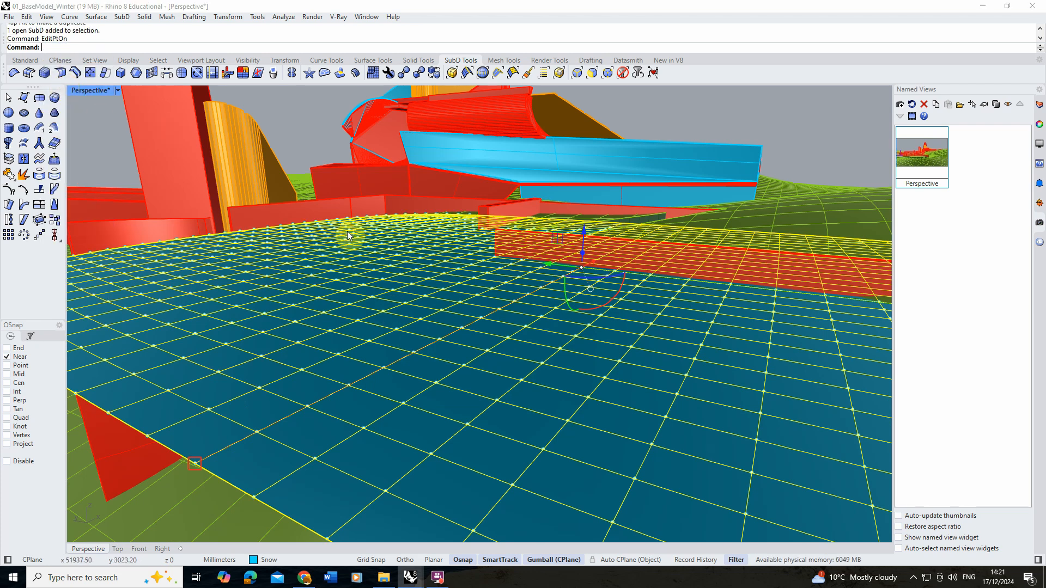
- Try moving a single edit point of the SubD plane vertically and undo the move
click(443, 290)
mouse_move(443, 252)
mouse_down()
mouse_move(444, 237)
mouse_move(444, 252)
mouse_up()
key(ctrl+z)
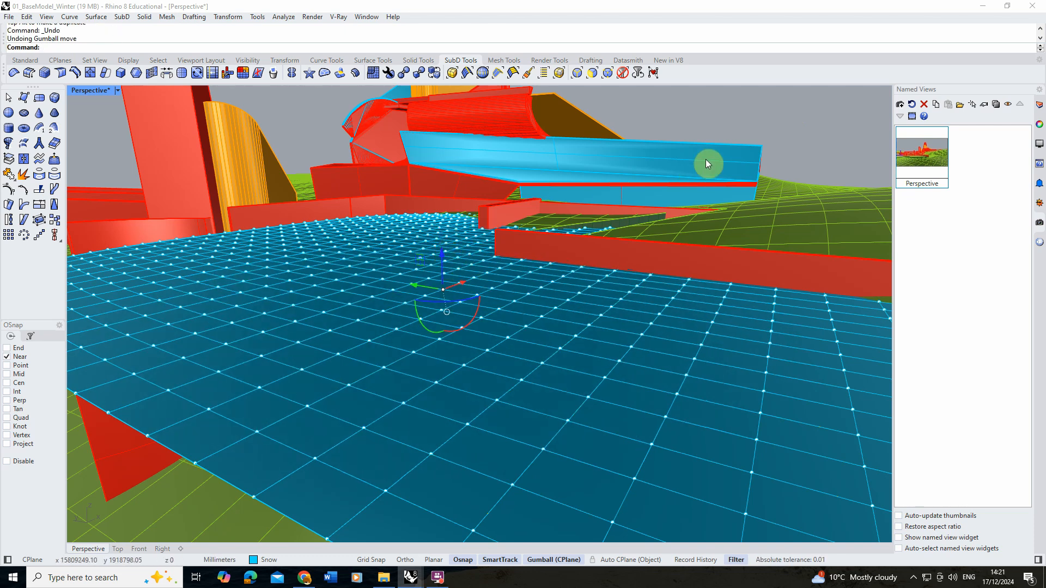
- Configure Soft Transform for SubD objects as enabled, with a radius of 8000 and the Smooth shape
click(54, 161)
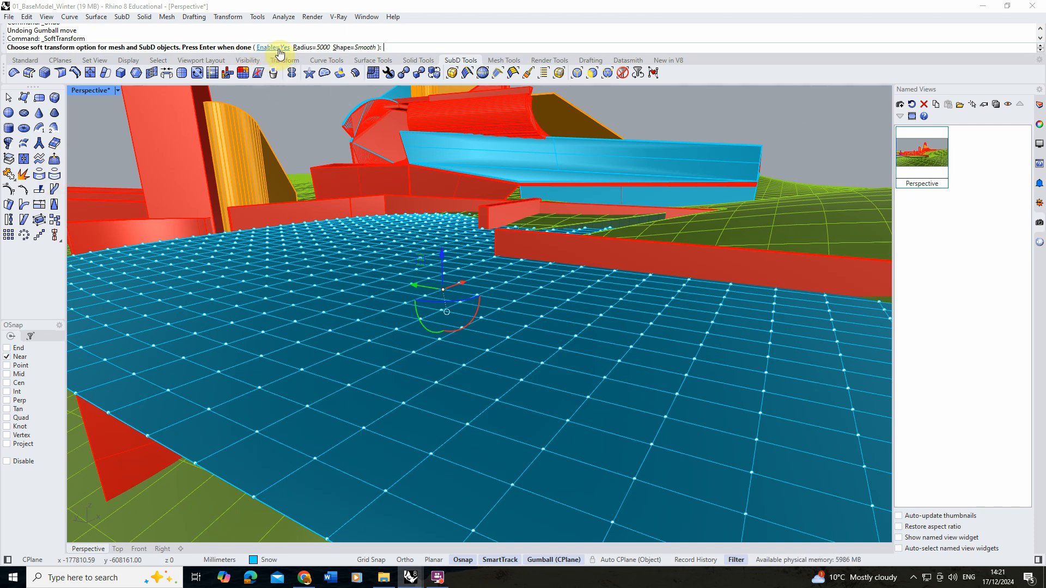
click(310, 49)
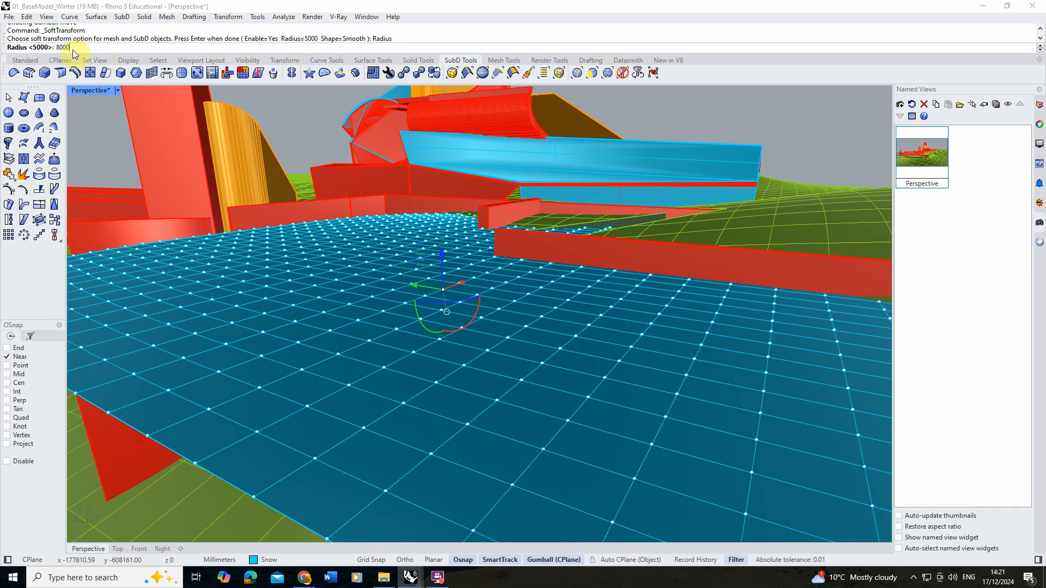
key(Return)
scroll(624, 318, down, 5)
mouse_move(624, 318)
right_down()
mouse_move(410, 272)
mouse_move(603, 321)
right_up()
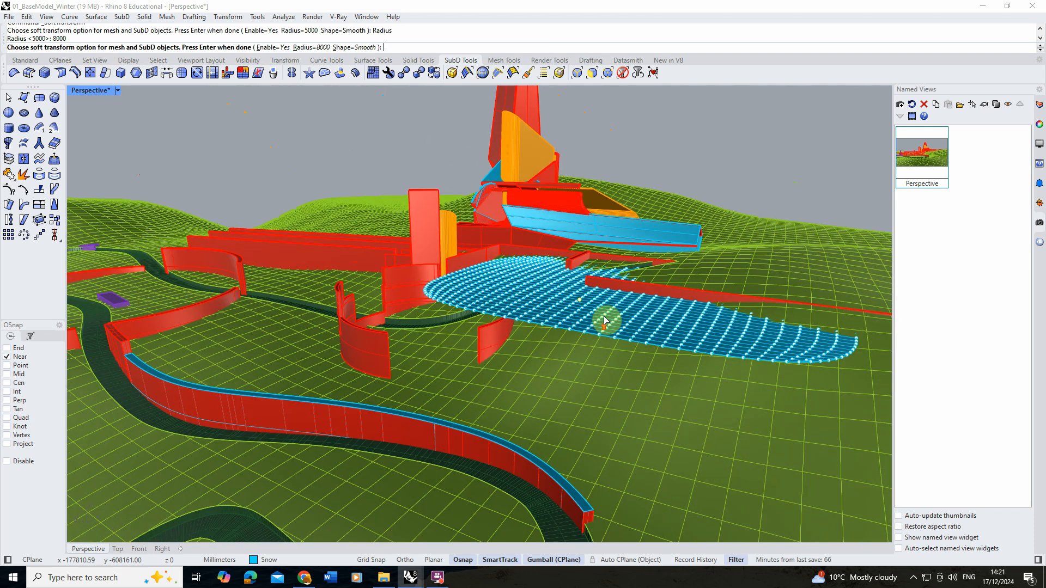
scroll(604, 320, up, 3)
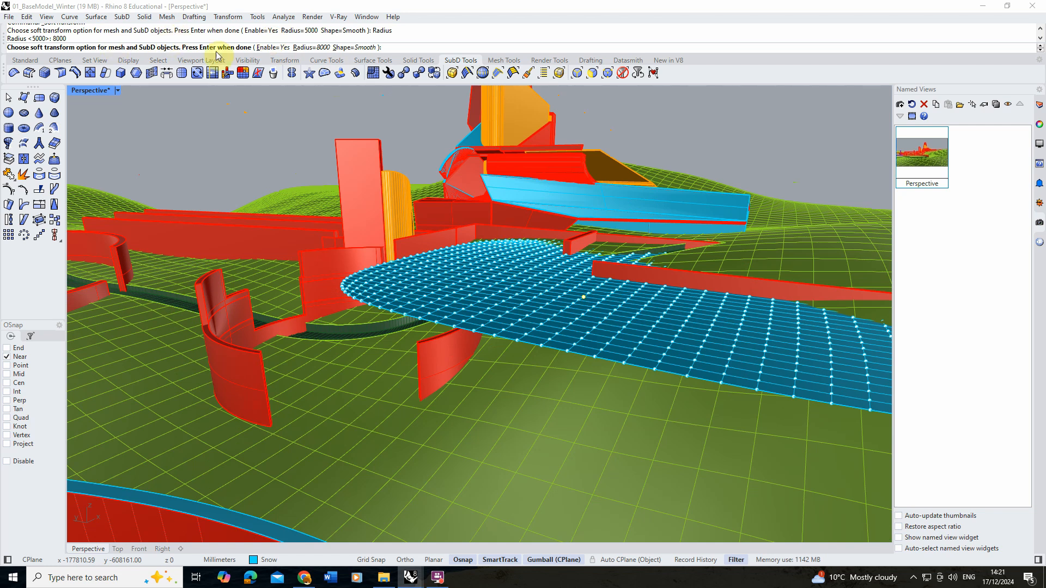
key(Return)
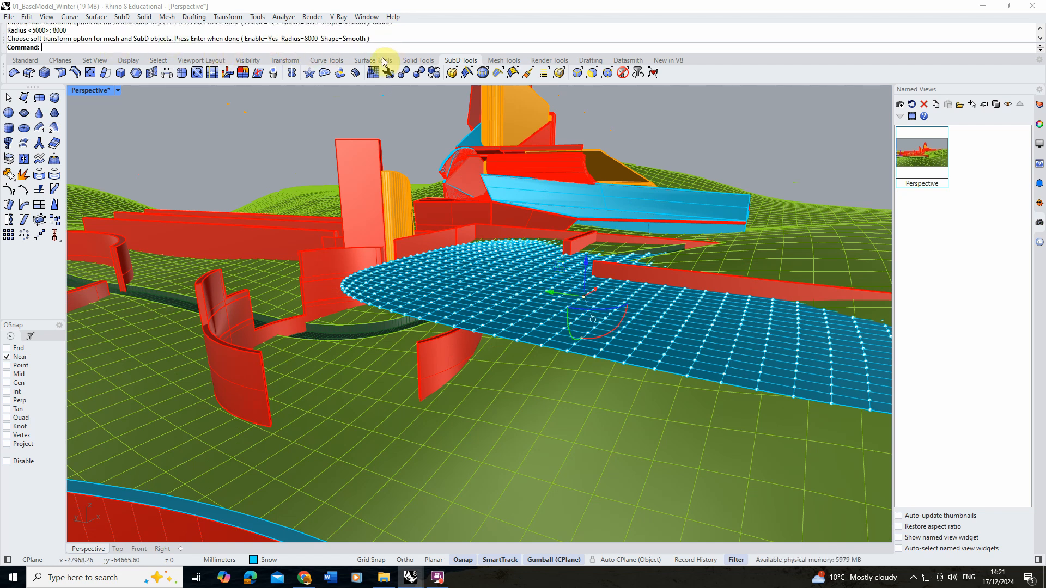
- Pull an edge point of the SubD plane slightly down near the short curved wall
click(388, 314)
click(426, 341)
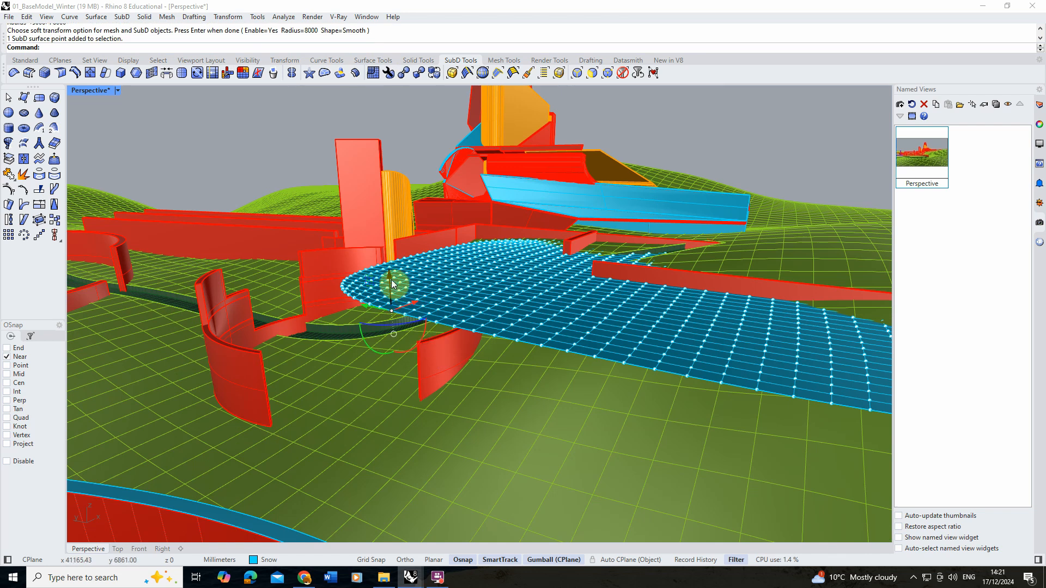
drag(392, 283, 394, 319)
scroll(471, 308, up, 3)
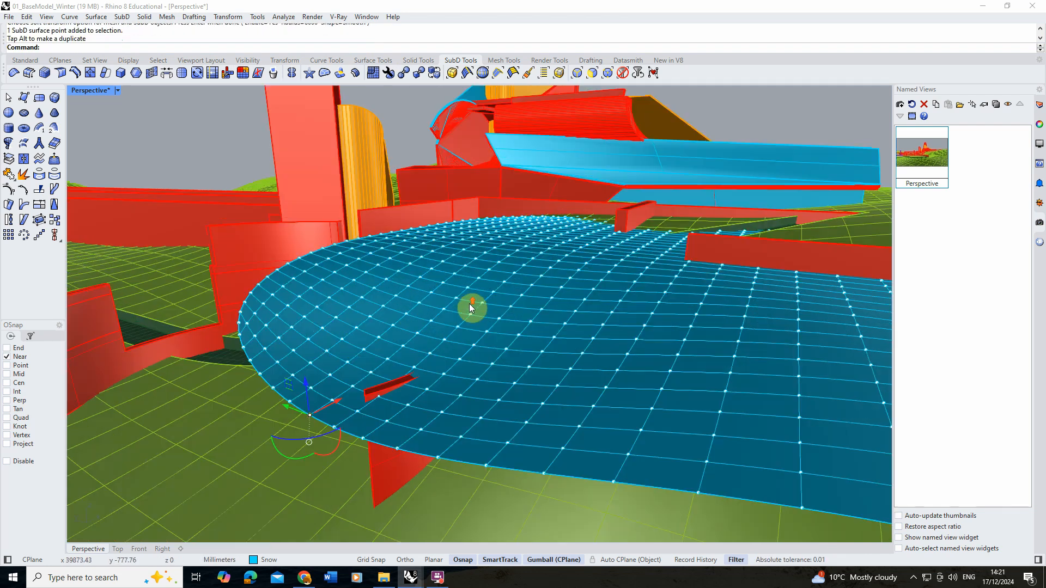
scroll(472, 307, down, 5)
mouse_move(417, 284)
right_down()
mouse_move(402, 306)
mouse_move(397, 289)
right_up()
scroll(299, 254, up, 4)
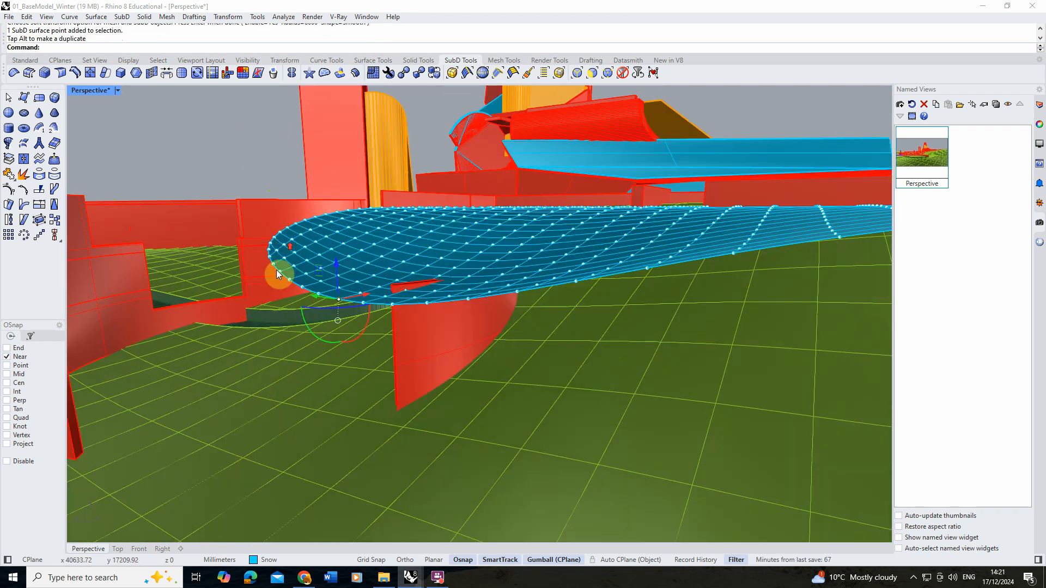
- Pull two more edge points of the SubD plane down towards the terrain around the short curved wall
click(278, 274)
drag(269, 245, 327, 376)
scroll(430, 325, down, 5)
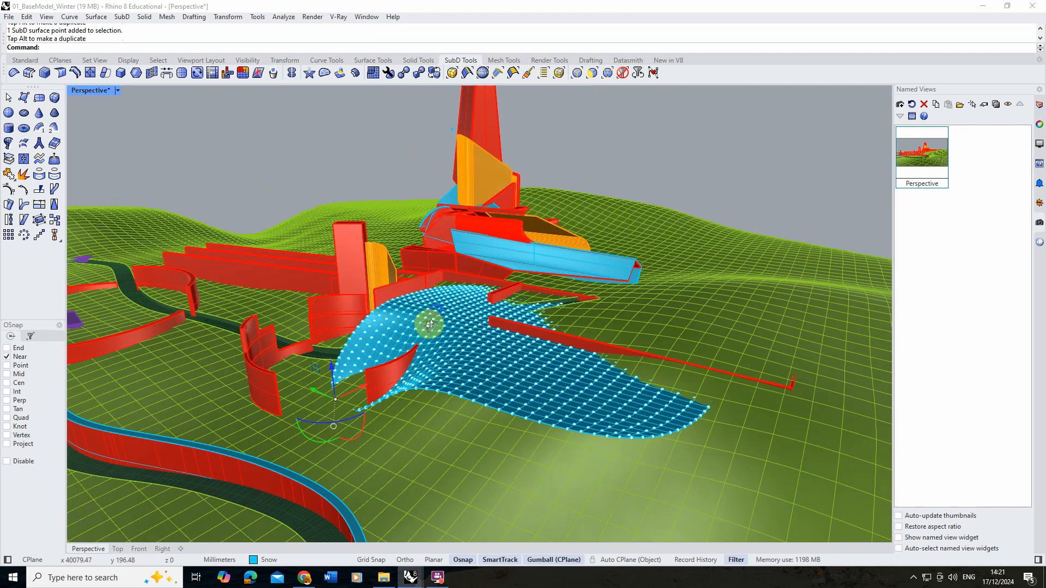
scroll(438, 406, up, 3)
click(410, 435)
drag(412, 415, 425, 512)
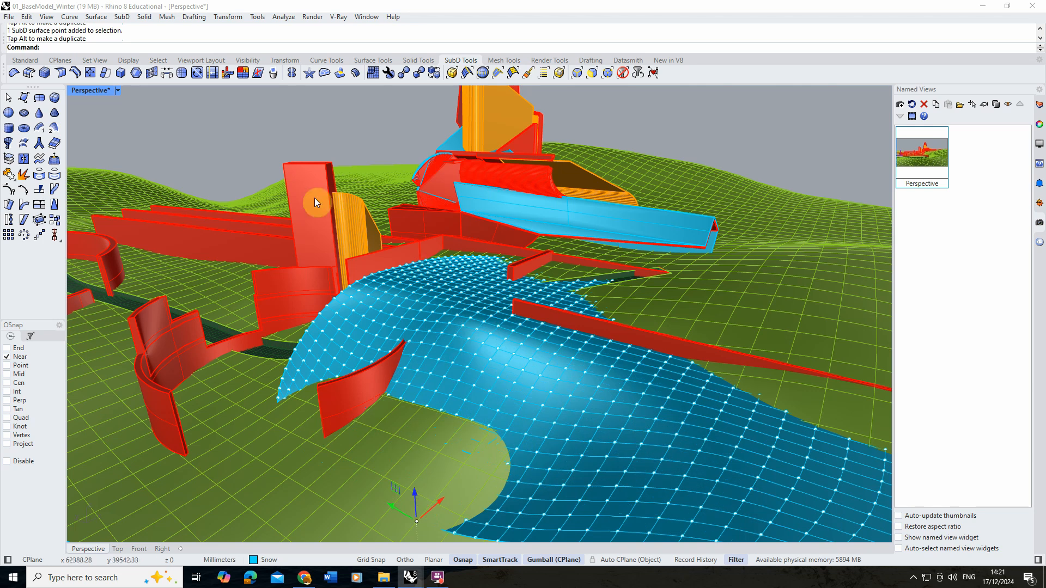
- Switch the Perspective view to Ghosted display and raise the SubD edit point beside the short curved wall
click(116, 91)
click(151, 108)
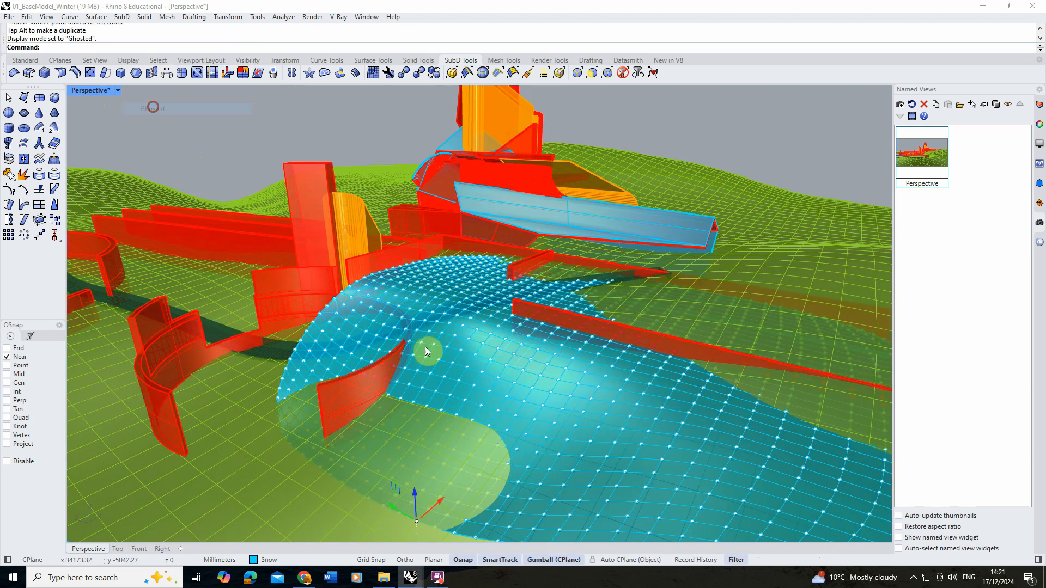
scroll(425, 346, down, 2)
scroll(380, 382, up, 4)
click(390, 331)
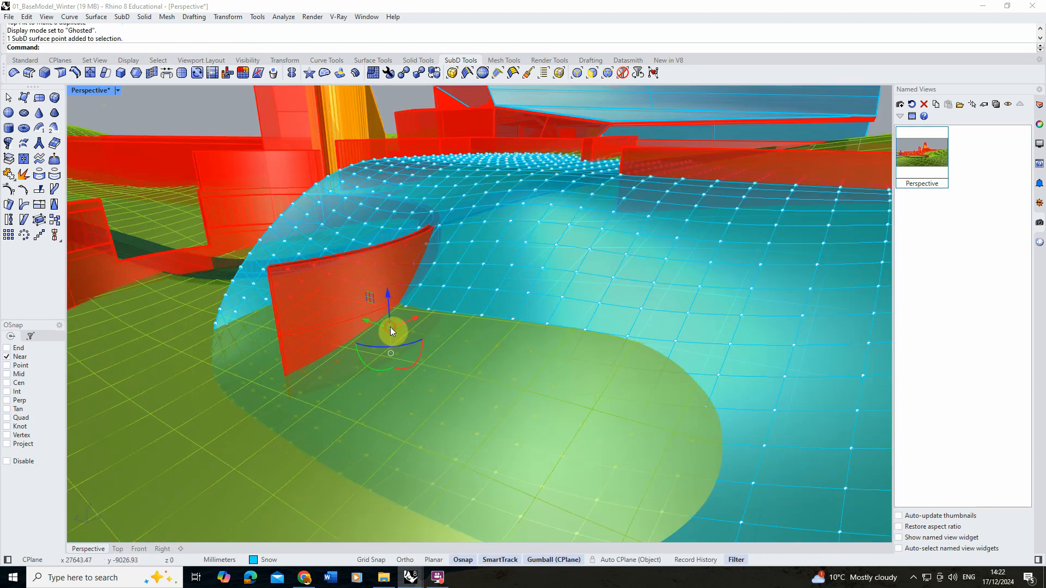
drag(389, 309, 387, 286)
- Raise the SubD edit point near the end of the long straight wall and lower one close to the sunken path
scroll(354, 295, down, 5)
click(493, 268)
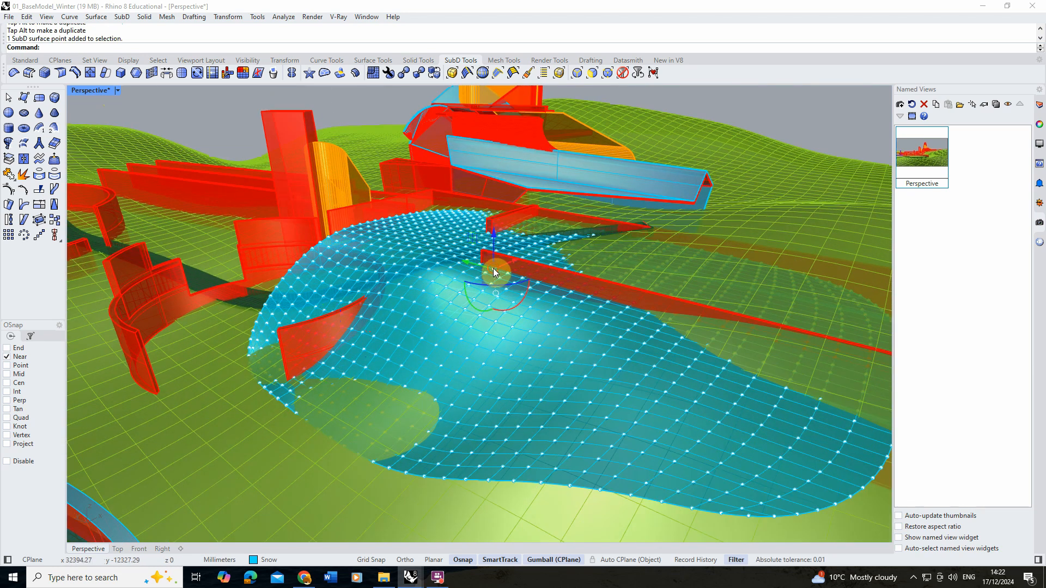
drag(494, 249, 494, 242)
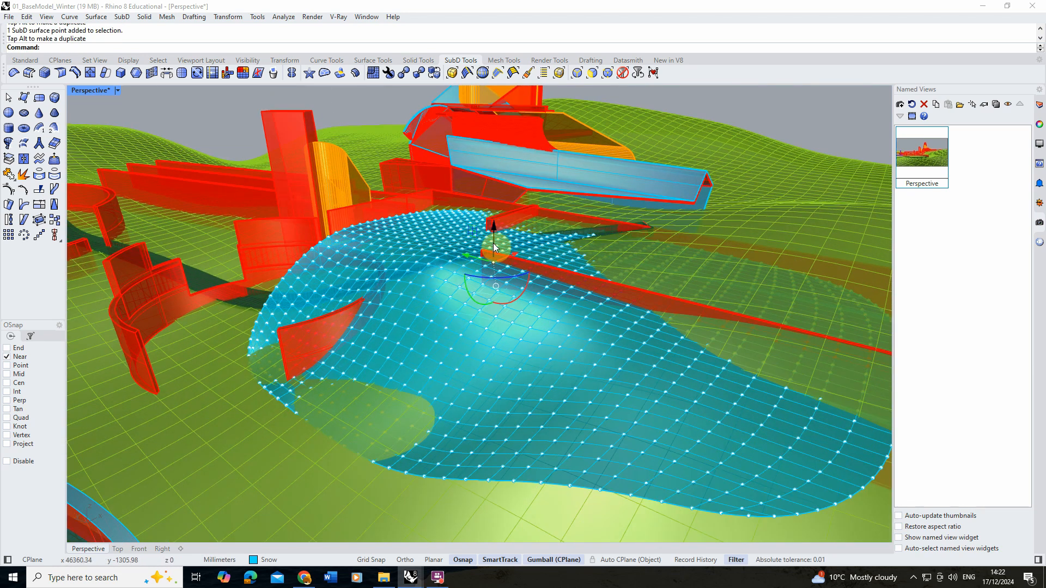
click(428, 242)
click(461, 269)
drag(425, 218, 431, 241)
- Raise the SubD edge point beside the foot of the orange curved tower and the low wall
right_drag(432, 240, 438, 243)
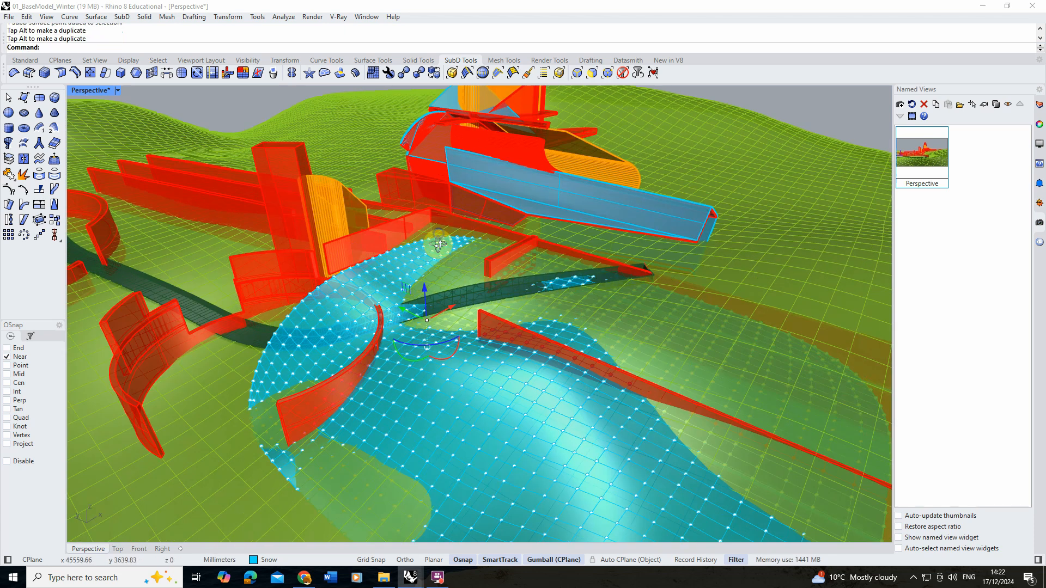
scroll(343, 270, up, 5)
click(344, 268)
click(347, 269)
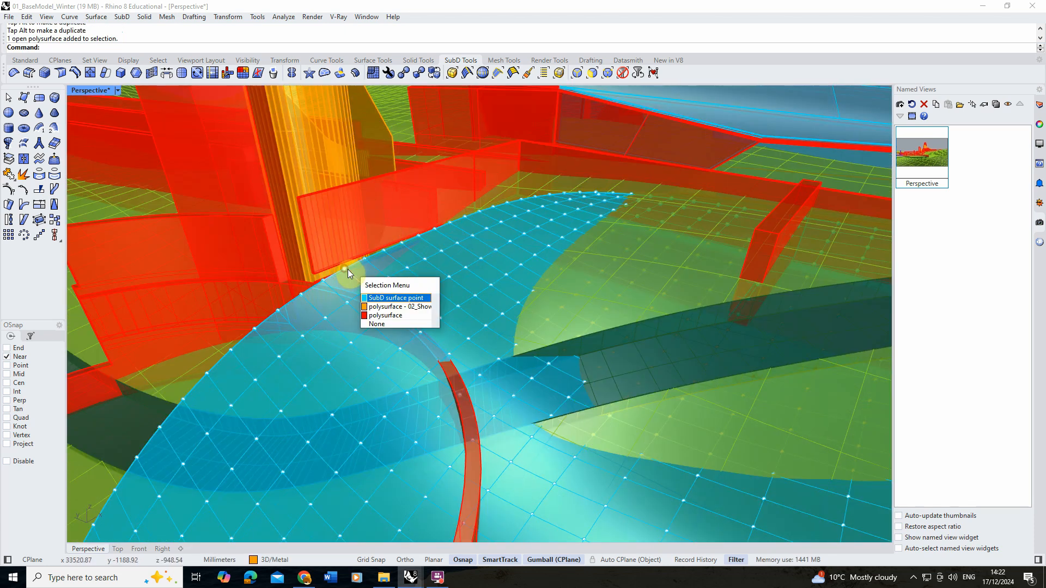
click(392, 298)
drag(344, 260, 335, 210)
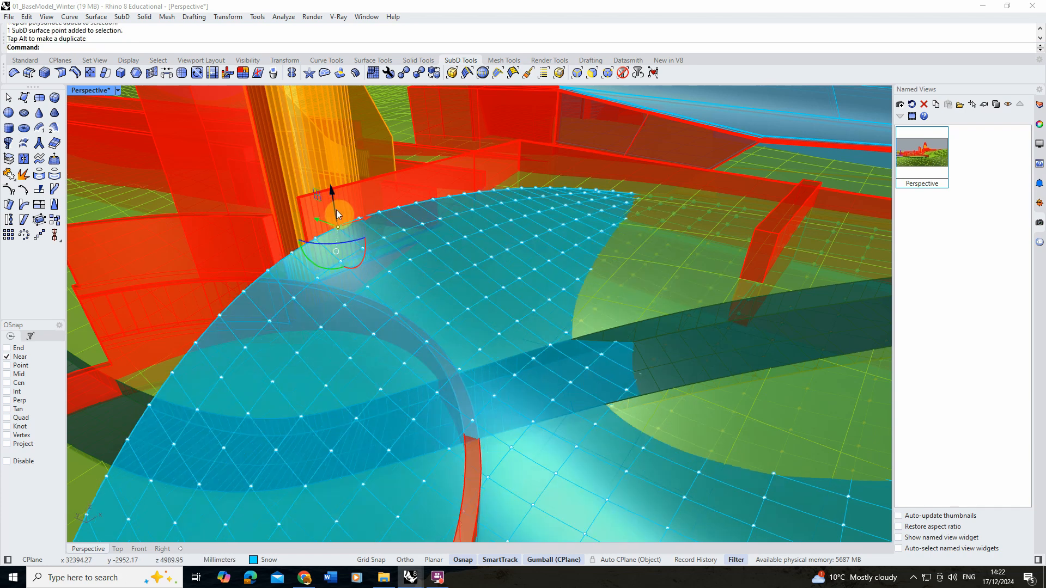
- Move the SubD's far tip point horizontally until it sits at the corner where the two low walls meet
right_drag(336, 210, 545, 208)
click(530, 204)
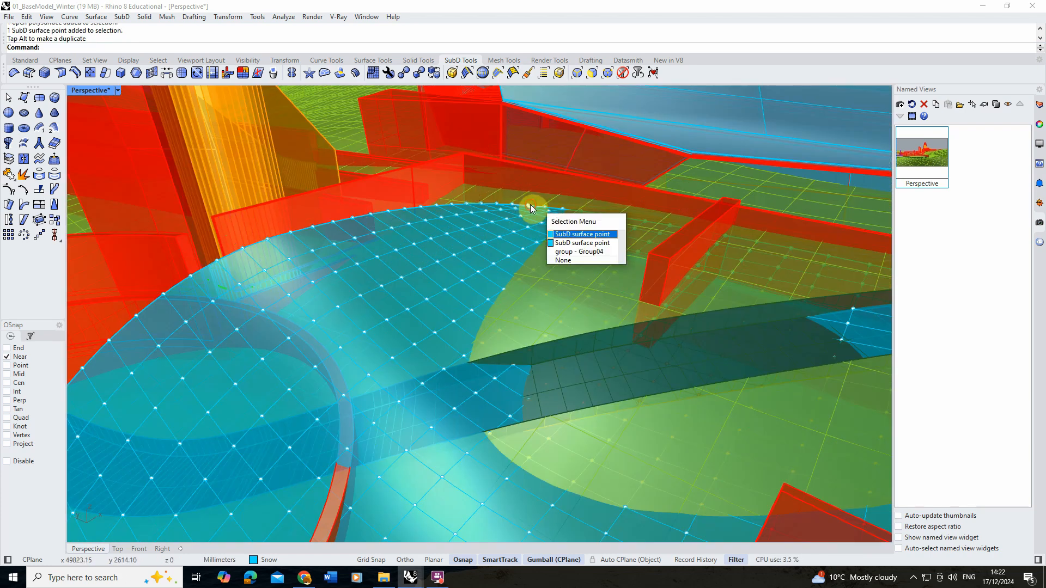
click(584, 239)
scroll(440, 261, down, 7)
scroll(440, 260, down, 5)
right_drag(439, 260, 365, 273)
scroll(380, 255, up, 5)
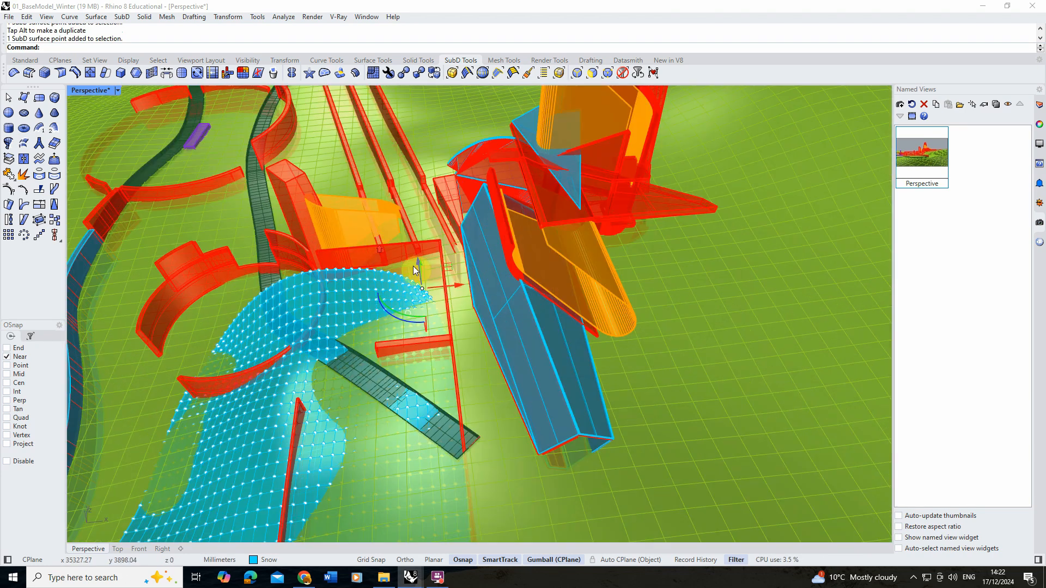
drag(445, 287, 478, 284)
right_drag(478, 283, 519, 269)
scroll(519, 269, up, 5)
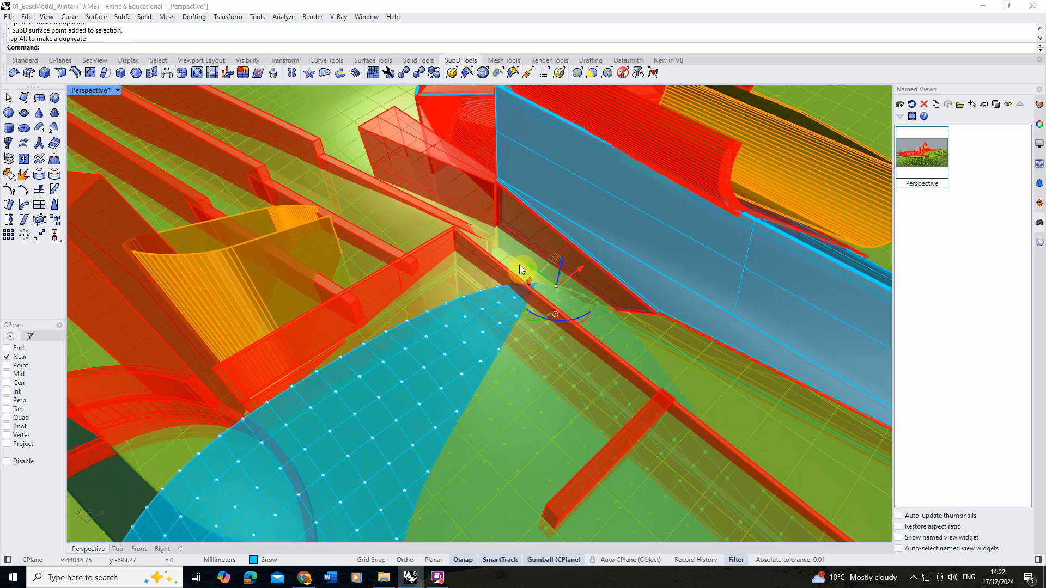
drag(535, 270, 465, 230)
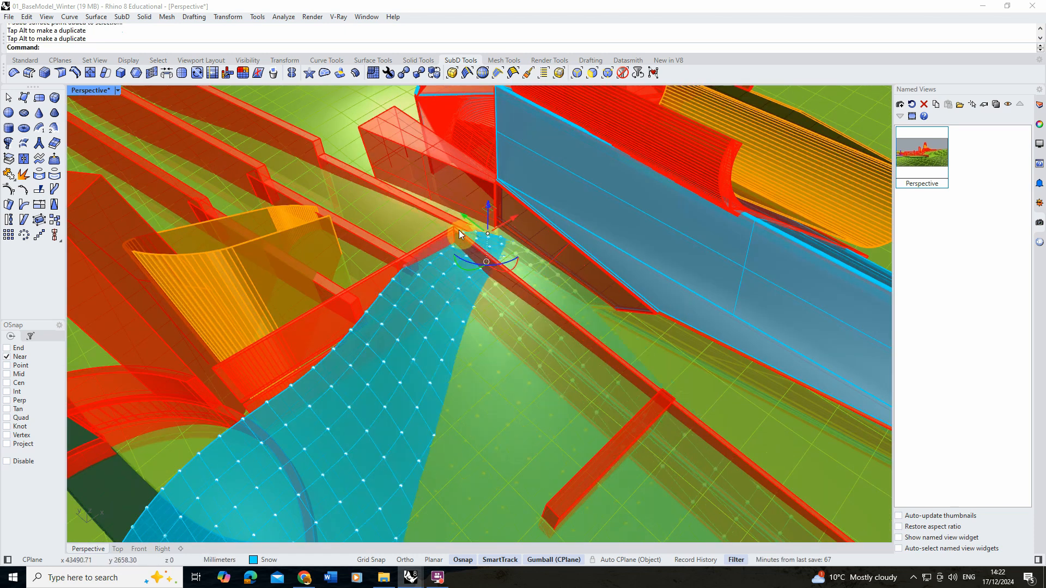
- Push the SubD edge point beside the orange curved tower outwards through the low wall
click(334, 349)
drag(316, 332, 306, 320)
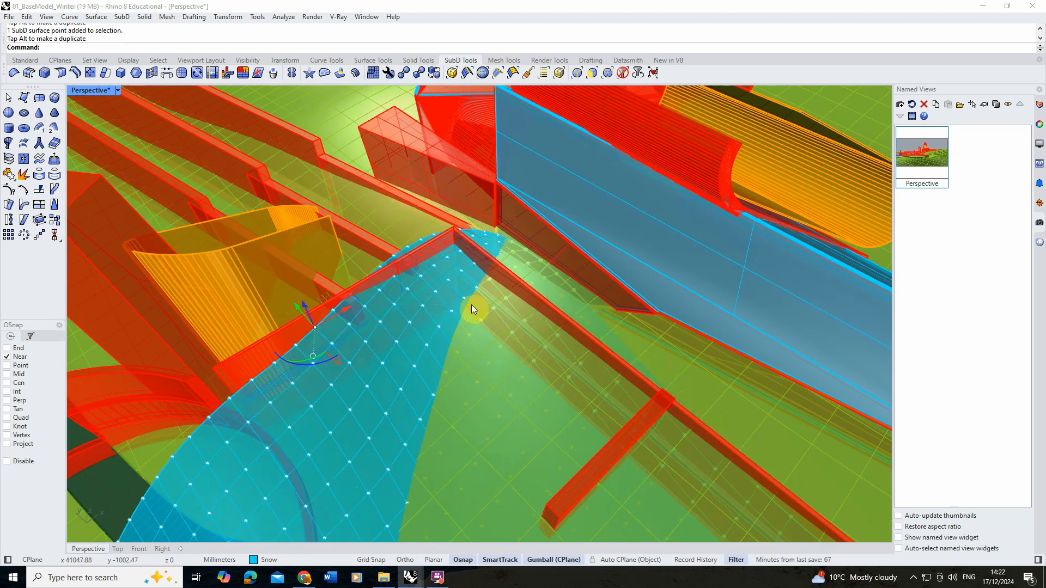
scroll(472, 304, down, 8)
scroll(425, 313, up, 8)
right_drag(425, 314, 465, 202)
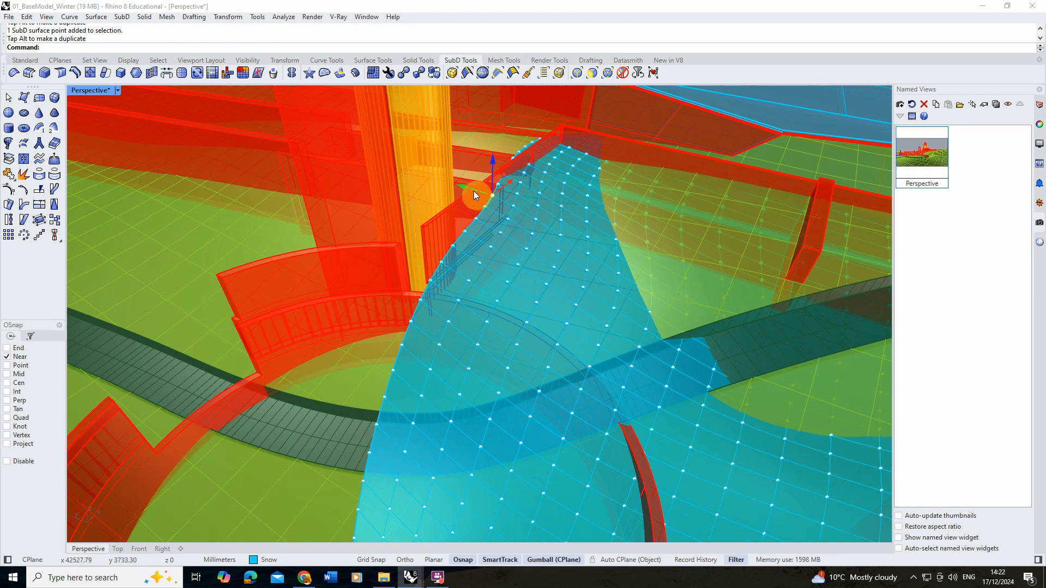
drag(473, 190, 430, 179)
right_drag(475, 208, 428, 173)
scroll(472, 214, down, 4)
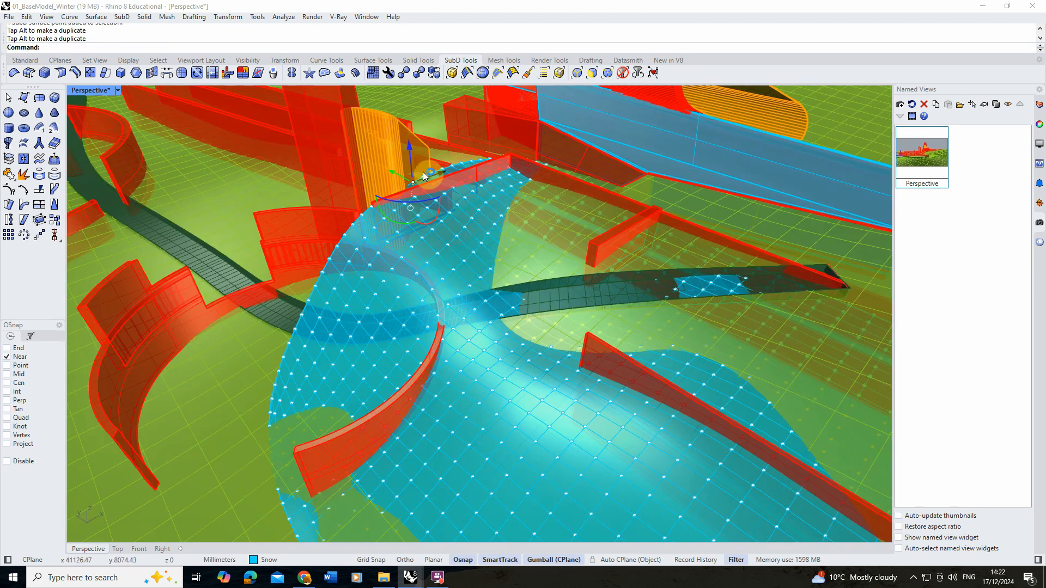
- Set the Soft Transform radius to 3000
click(55, 173)
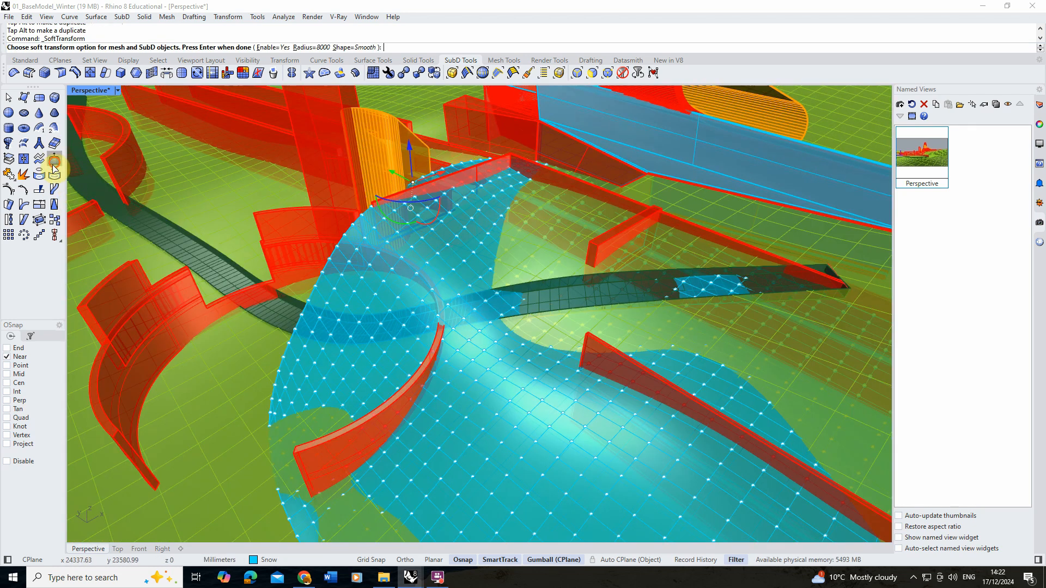
click(315, 47)
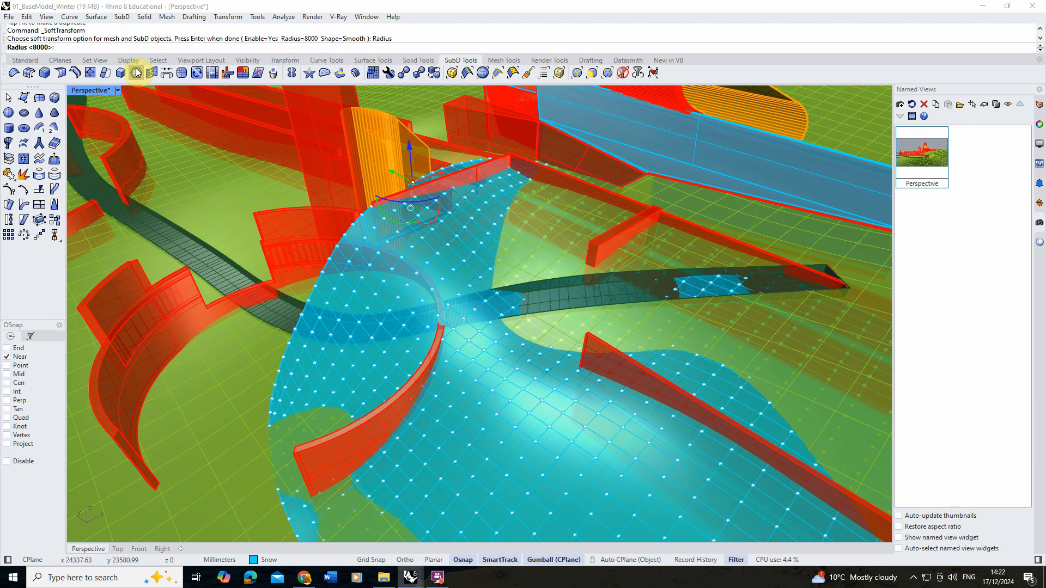
text(3000)
key(Return)
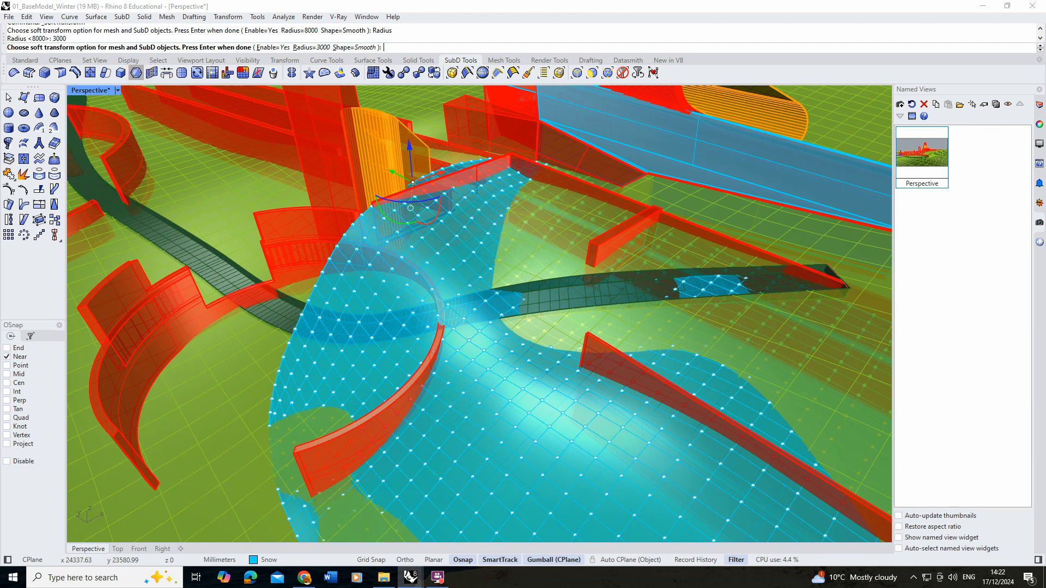
key(Return)
scroll(500, 181, up, 3)
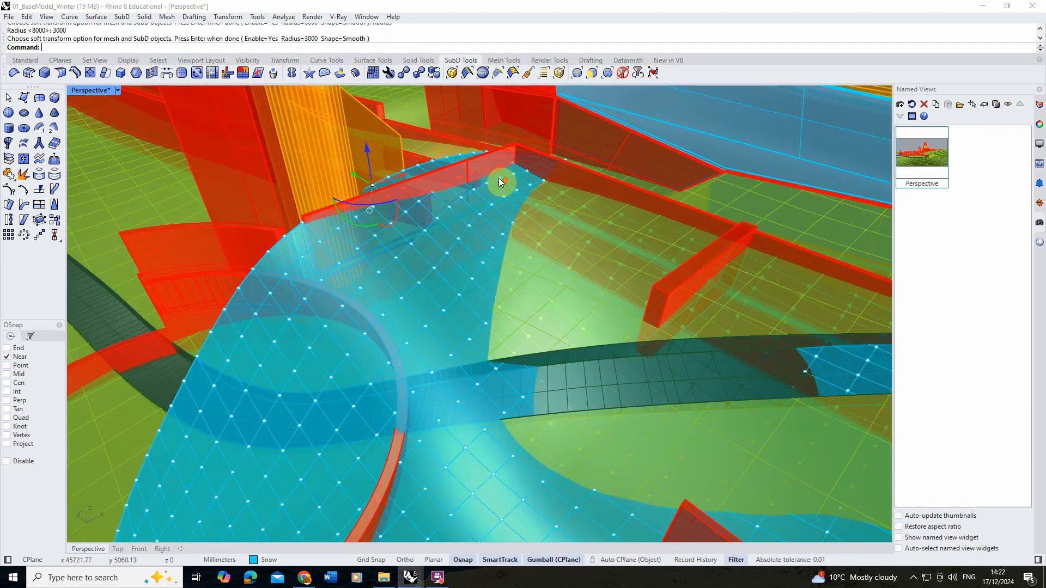
- Lower three SubD edge points in turn from the tower's foot across the sunken path towards the short curved wall
click(285, 240)
click(315, 266)
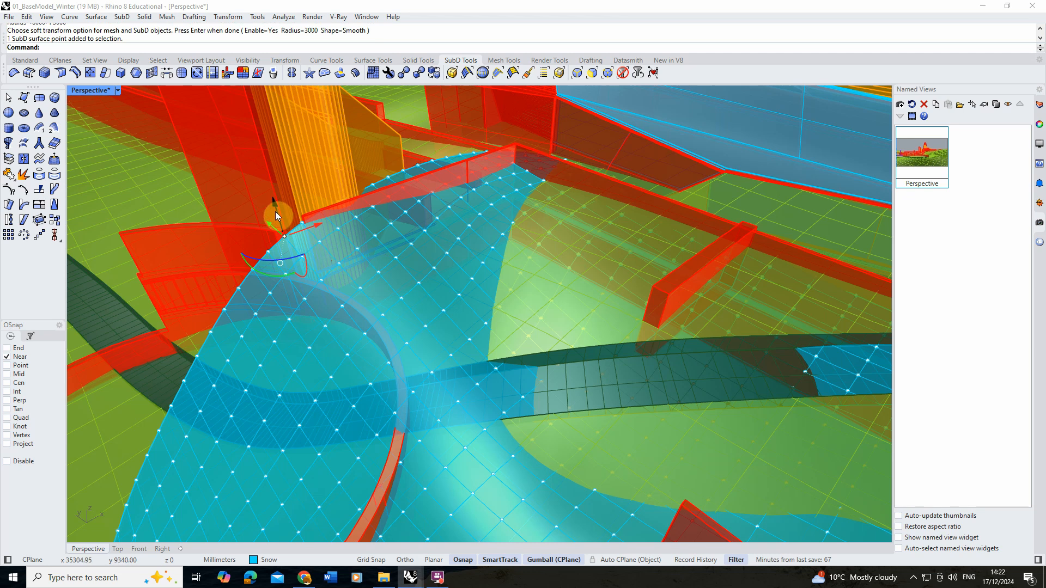
drag(275, 213, 285, 287)
right_drag(286, 287, 267, 237)
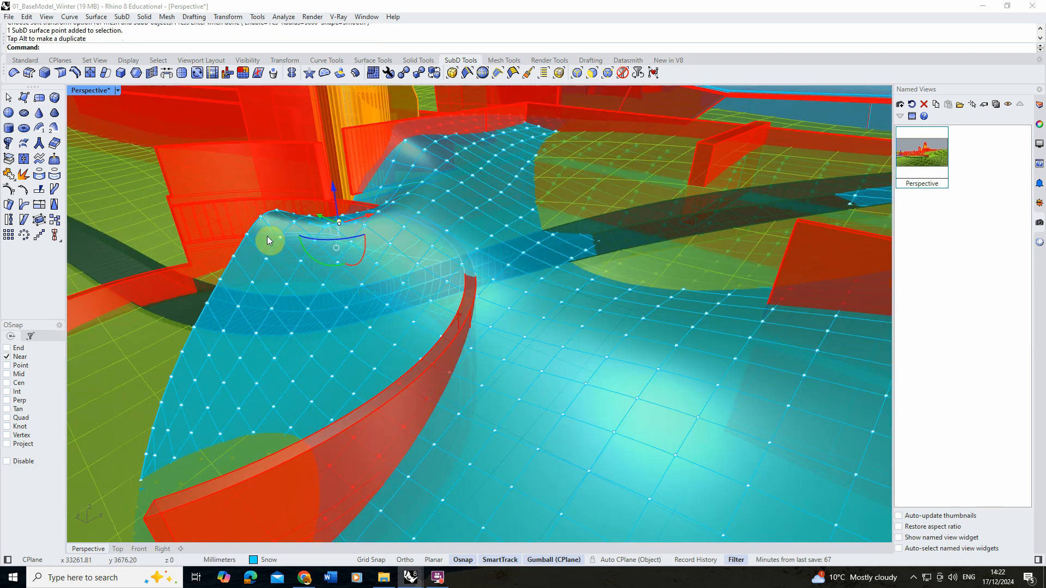
click(262, 218)
drag(257, 204, 278, 294)
click(217, 329)
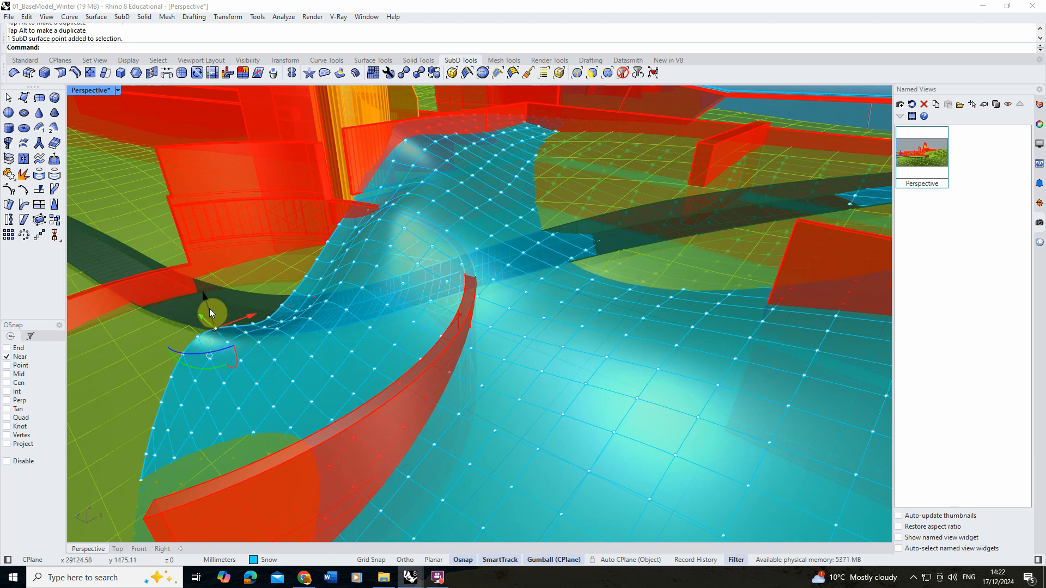
drag(209, 307, 231, 357)
- Pull two SubD edge points around the free end of the short curved wall slightly down into the terrain
right_drag(306, 286, 259, 299)
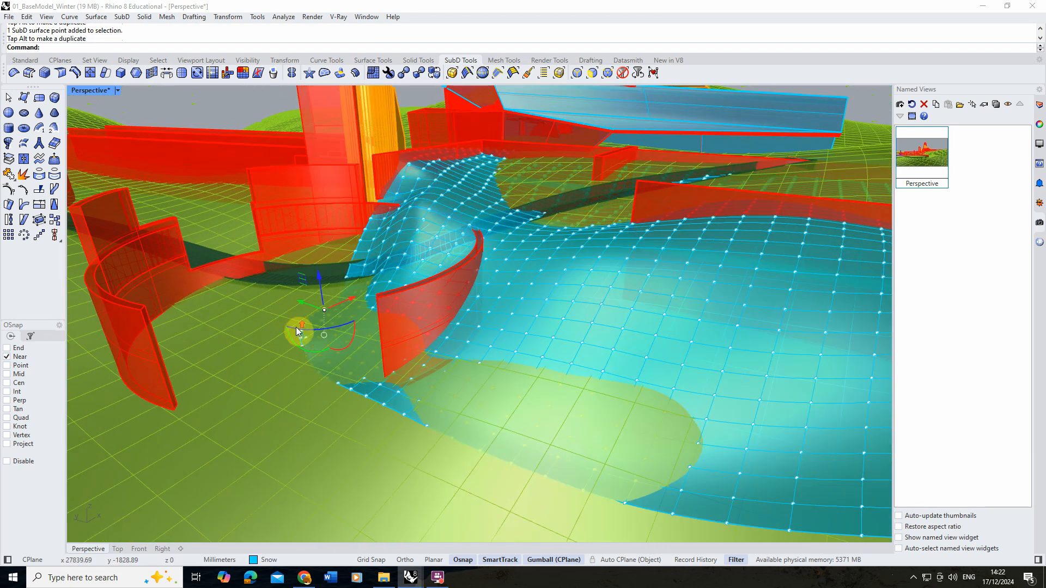
scroll(306, 335, up, 6)
click(306, 336)
drag(303, 315, 309, 326)
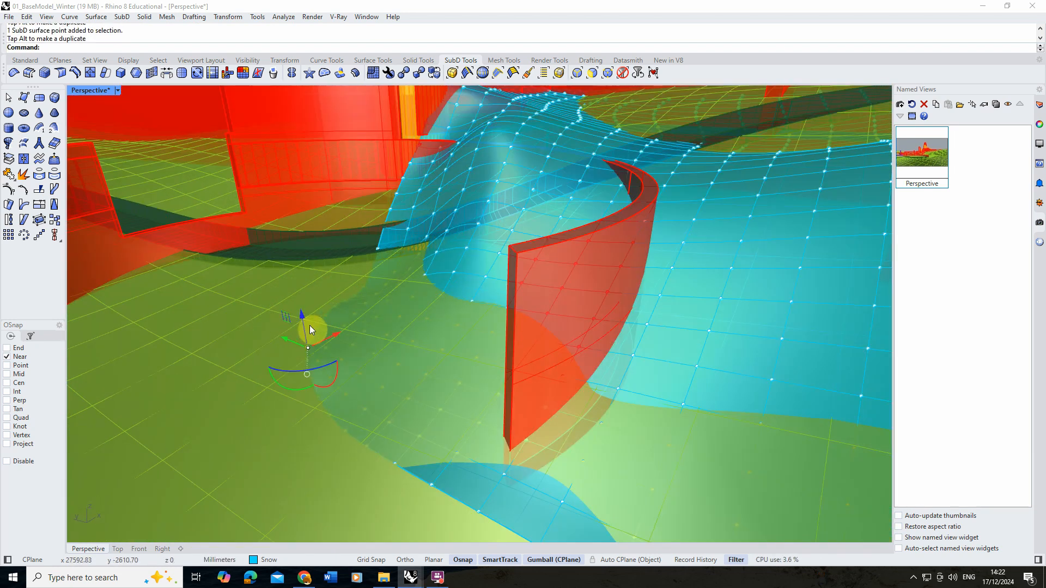
right_drag(384, 291, 371, 379)
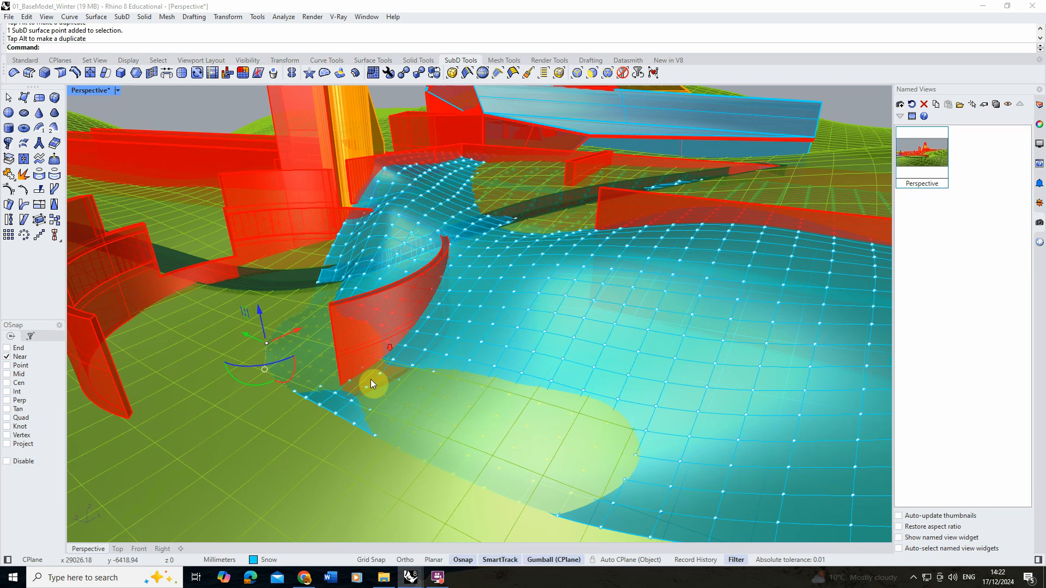
click(333, 414)
drag(331, 392, 333, 406)
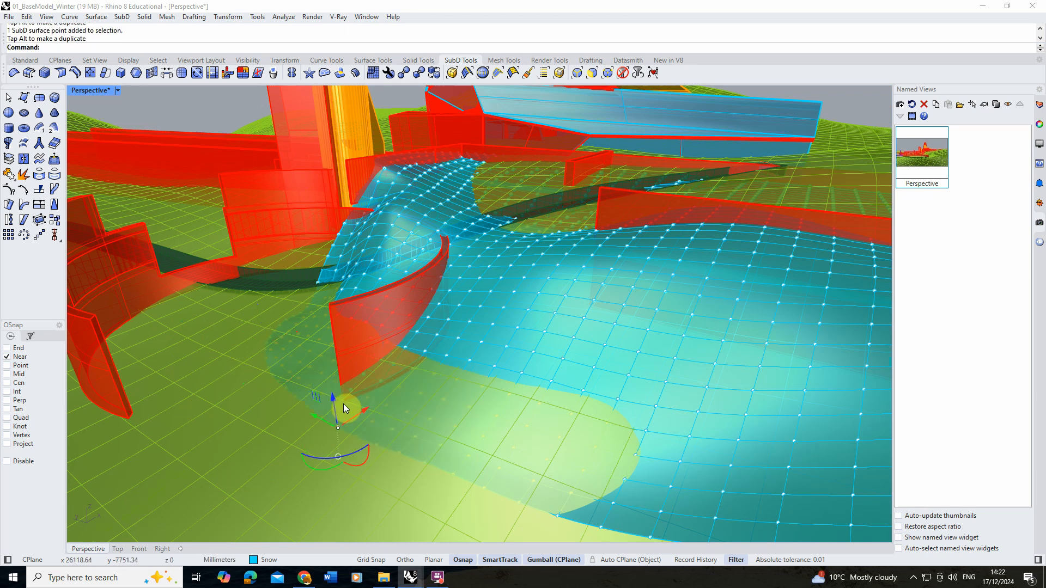
- Raise SubD points against the short curved wall and at the long straight wall's end, and slightly lower one between them
click(434, 323)
click(466, 346)
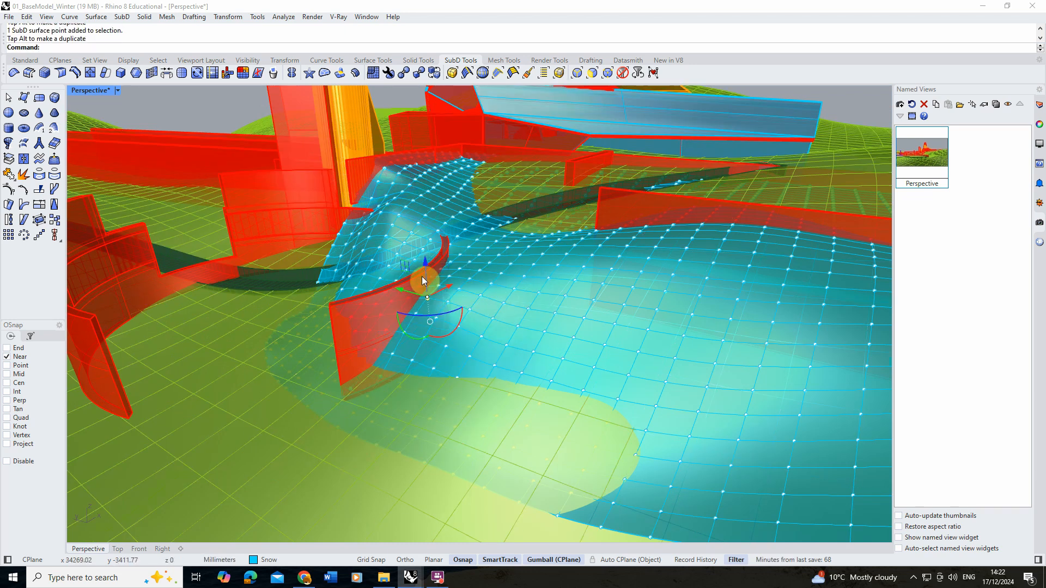
click(621, 227)
click(667, 256)
drag(624, 209, 624, 190)
click(539, 235)
drag(540, 218, 540, 232)
scroll(540, 234, down, 4)
right_drag(544, 261, 577, 245)
click(676, 284)
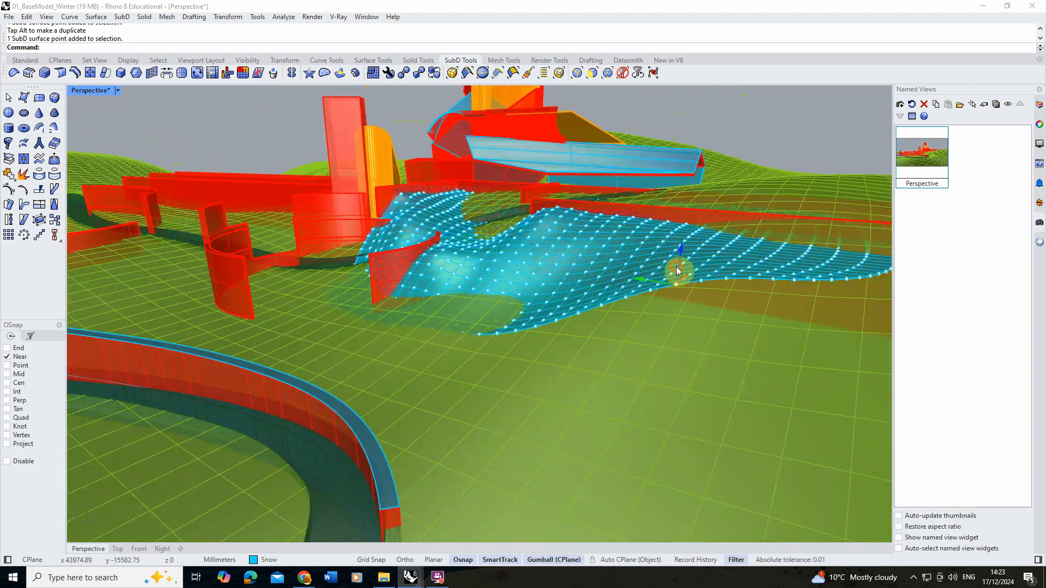
right_drag(676, 271, 648, 348)
drag(606, 400, 607, 406)
key(ctrl+z)
- Select several SubD points along the drift's open outer edge and lower them together into the terrain
click(621, 373)
click(675, 402)
shift+click(635, 367)
shift+click(708, 345)
shift+click(727, 325)
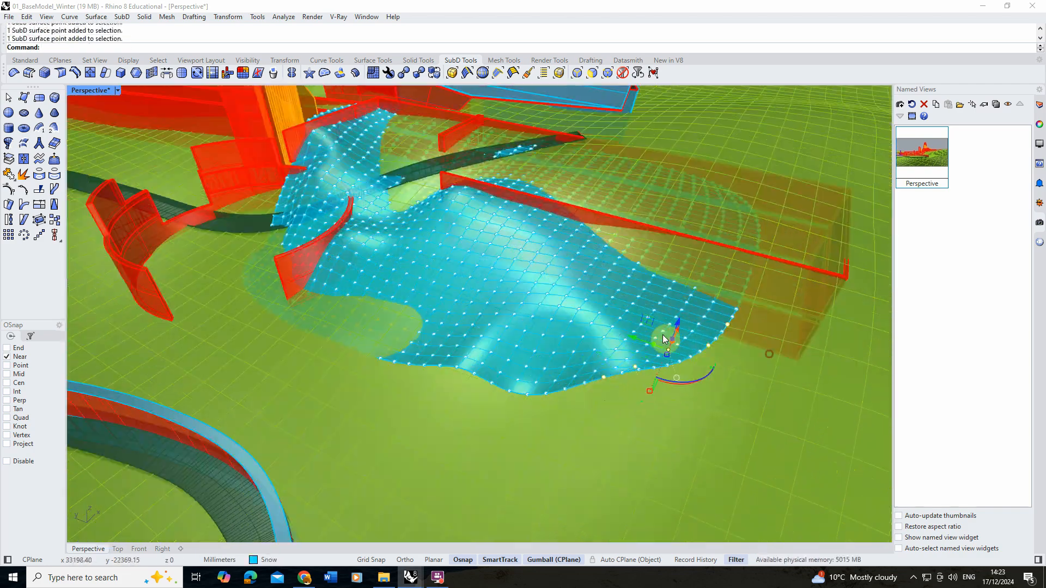
right_drag(662, 334, 667, 240)
drag(667, 196, 656, 254)
- Lower three more SubD points one by one along the drift's open side and towards the long straight wall
click(462, 255)
drag(460, 229, 458, 275)
scroll(468, 261, down, 4)
right_drag(474, 250, 515, 200)
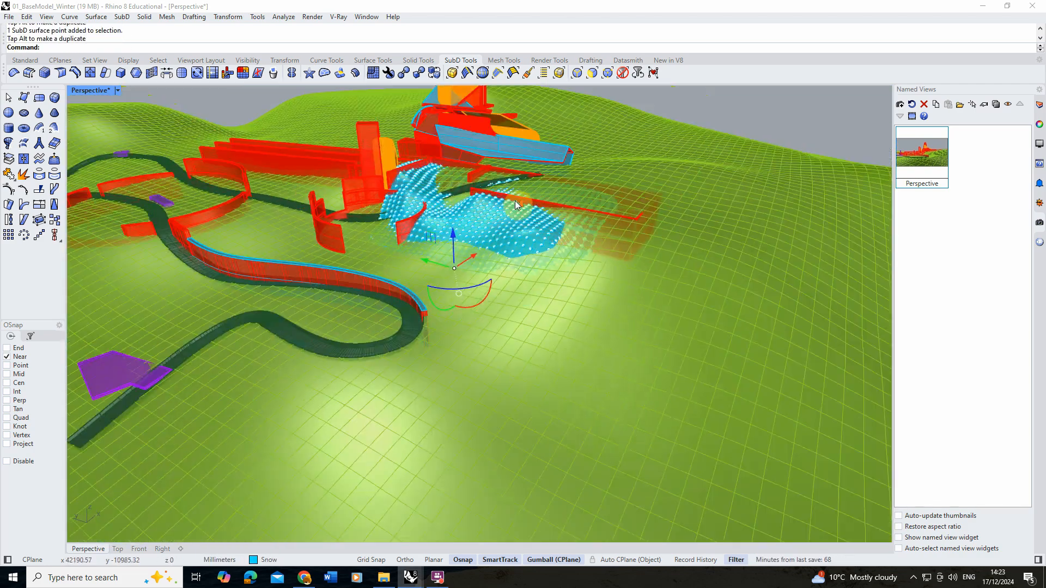
scroll(515, 205, up, 5)
click(561, 276)
drag(555, 253, 558, 272)
click(511, 191)
drag(511, 161, 512, 178)
- Lower two more SubD points around the short curved wall
scroll(373, 229, up, 4)
click(319, 231)
drag(302, 191, 314, 239)
click(254, 184)
drag(248, 159, 255, 190)
- Raise the SubD point next to the low wall between its corner and the short cross wall
right_drag(390, 145, 405, 206)
click(452, 193)
click(483, 215)
drag(452, 175, 453, 150)
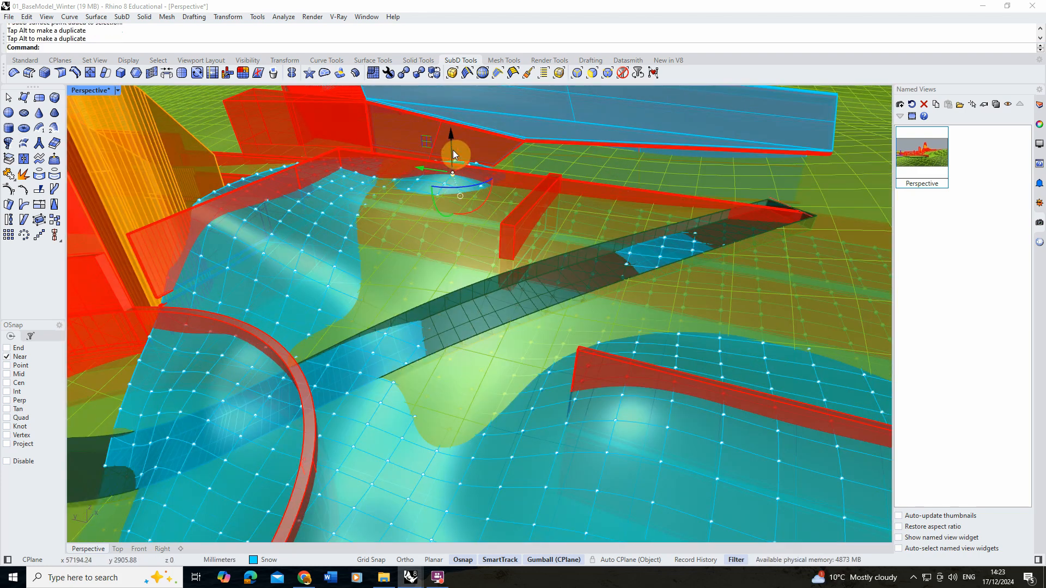
- Lower three SubD points slightly in the area inside the low wall's corner near the orange tower
click(352, 175)
drag(355, 153, 358, 170)
right_drag(362, 210, 343, 161)
click(330, 200)
drag(329, 176, 333, 199)
scroll(394, 202, down, 4)
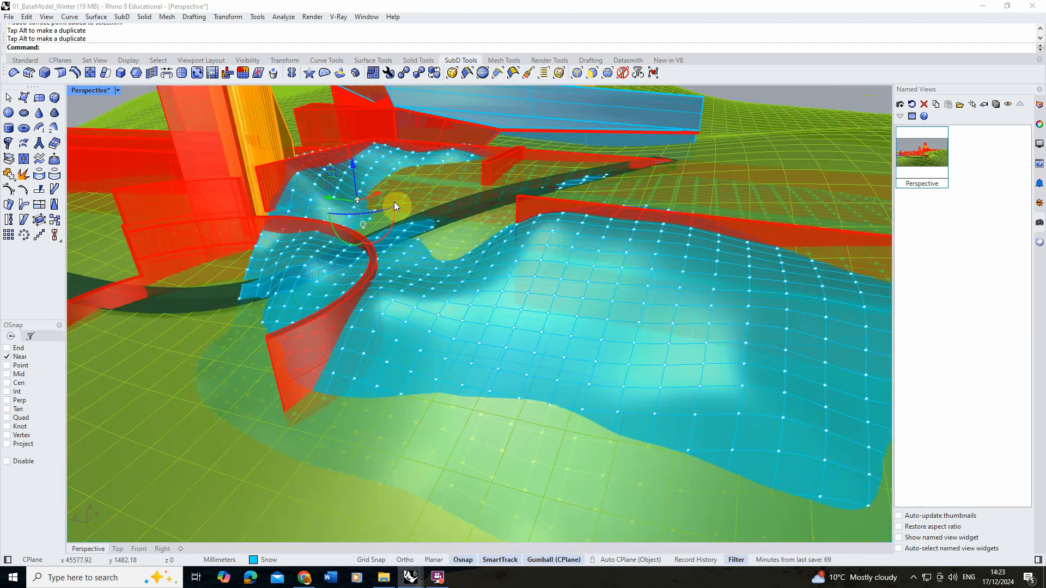
scroll(396, 235, up, 5)
click(412, 215)
drag(412, 174, 413, 189)
key(Escape)
- Restore the saved Perspective view and slightly lower a SubD point on the drift's upper part
double_click(920, 154)
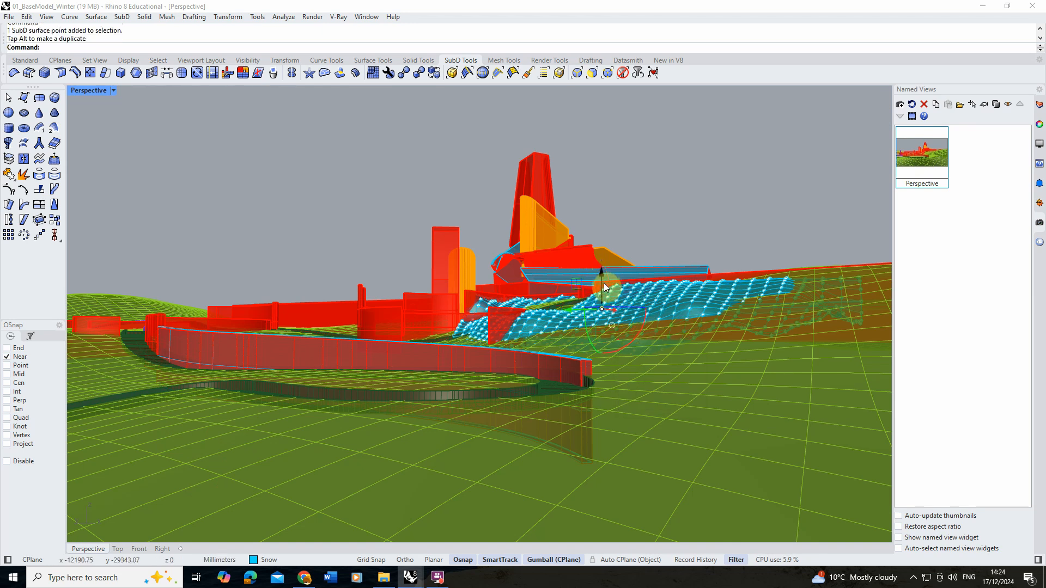
click(685, 283)
drag(686, 252, 686, 261)
click(736, 233)
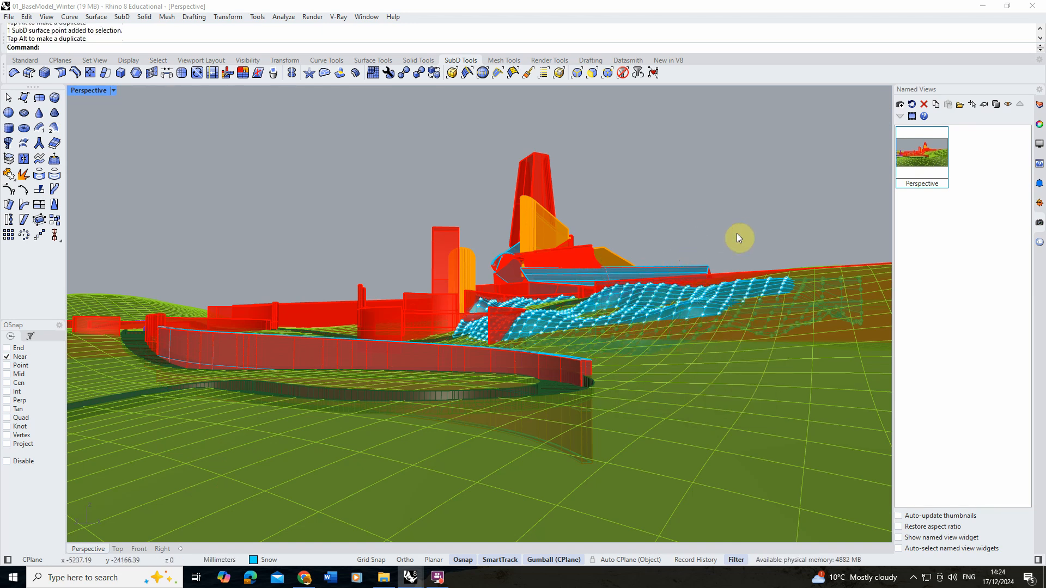
- Lower the SubD edge point at the drift's end beside the curved walls in the saved view
click(459, 329)
click(500, 355)
click(653, 210)
drag(459, 299, 483, 327)
click(479, 325)
click(520, 352)
click(465, 160)
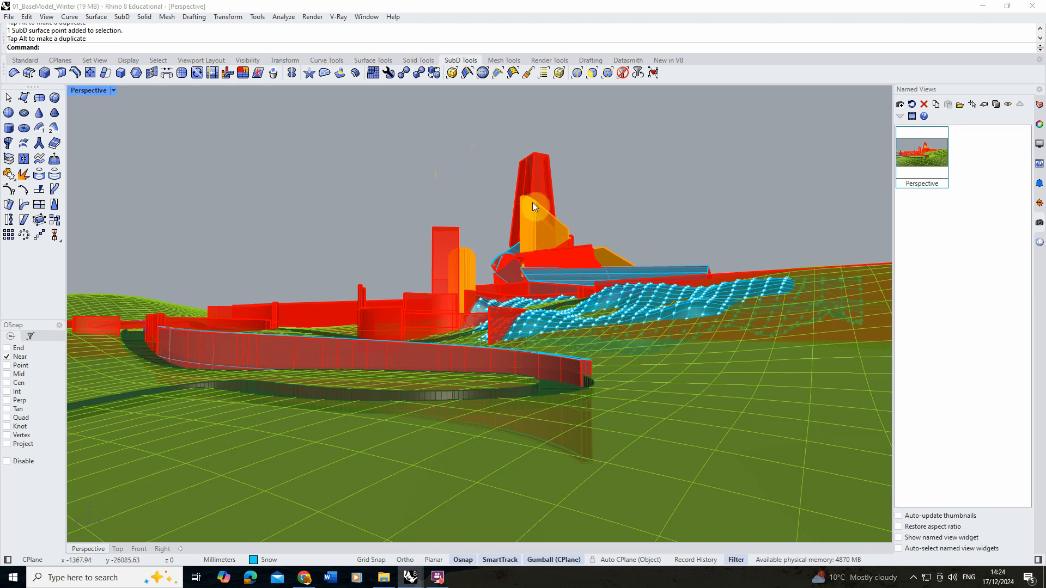
- Apply the Snow_wall V-Ray material to the SubD snow drift and clear the selection
click(8, 98)
click(639, 294)
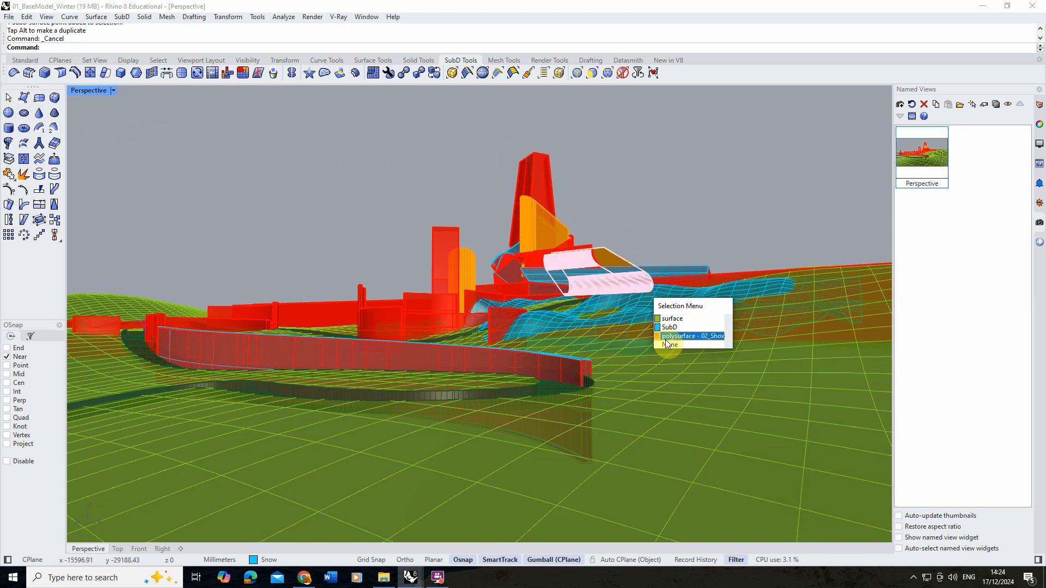
click(667, 338)
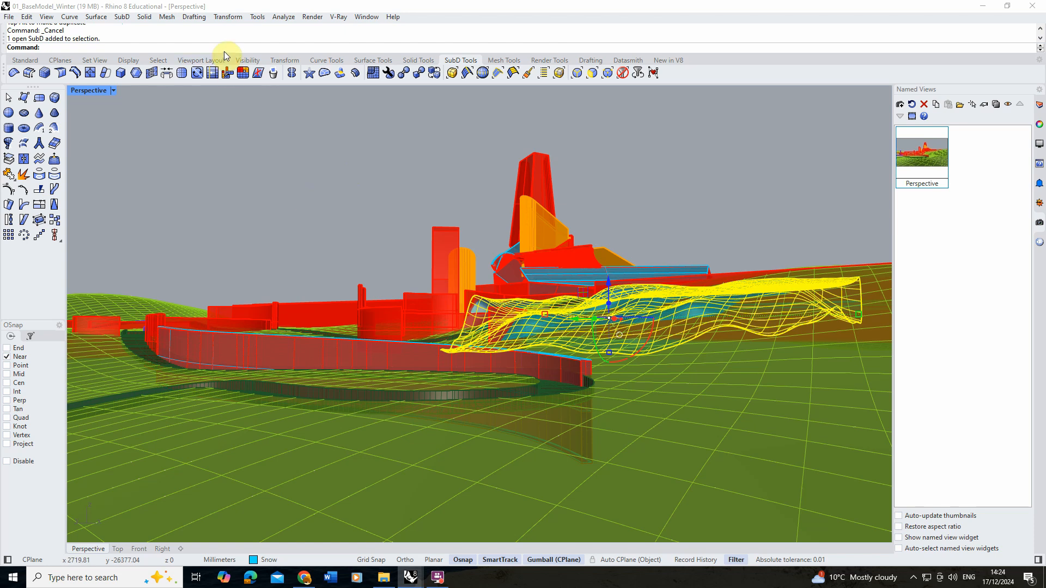
click(338, 17)
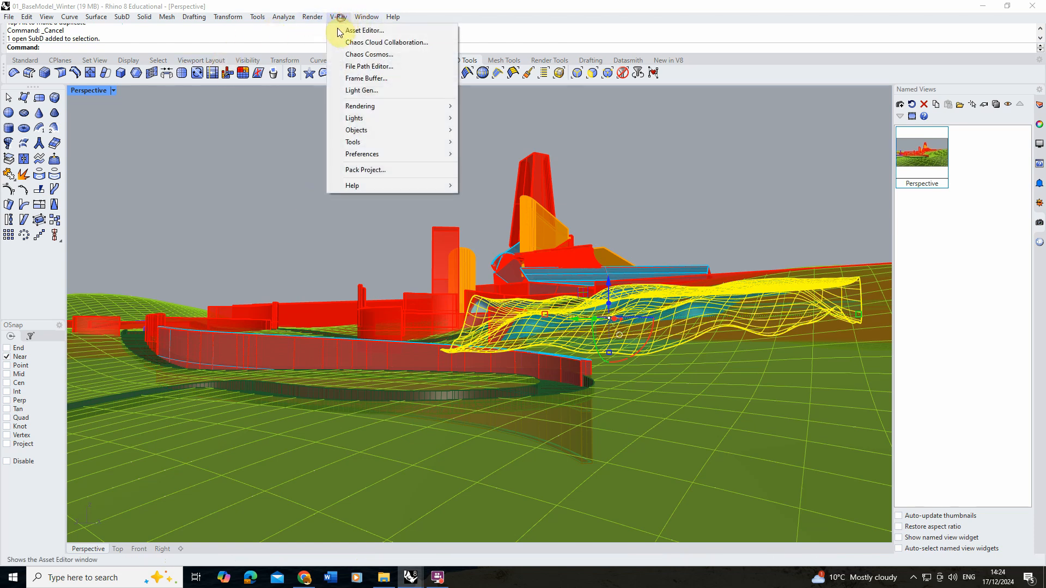
click(357, 31)
right_click(172, 223)
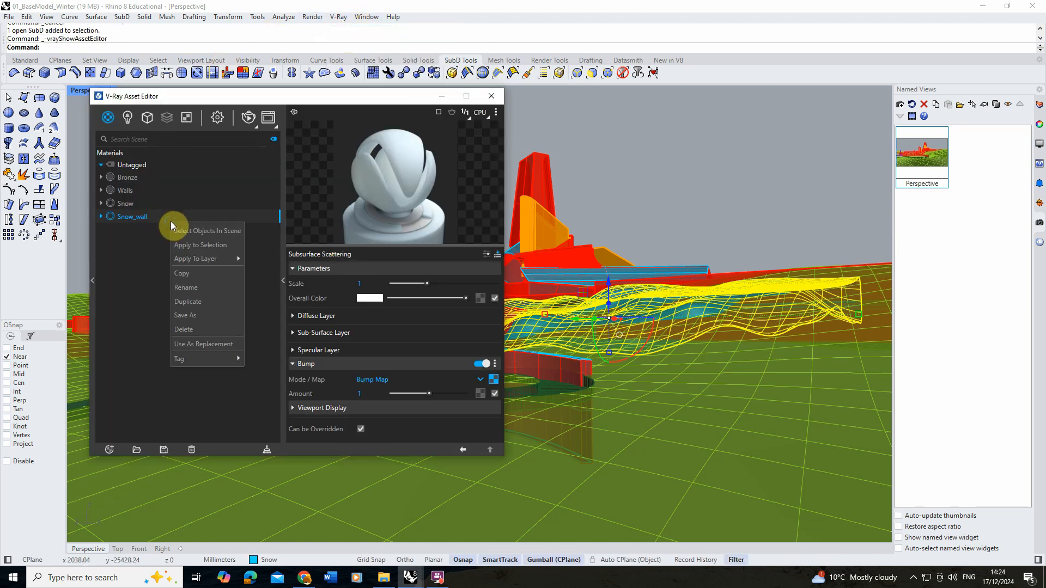
mouse_move(212, 257)
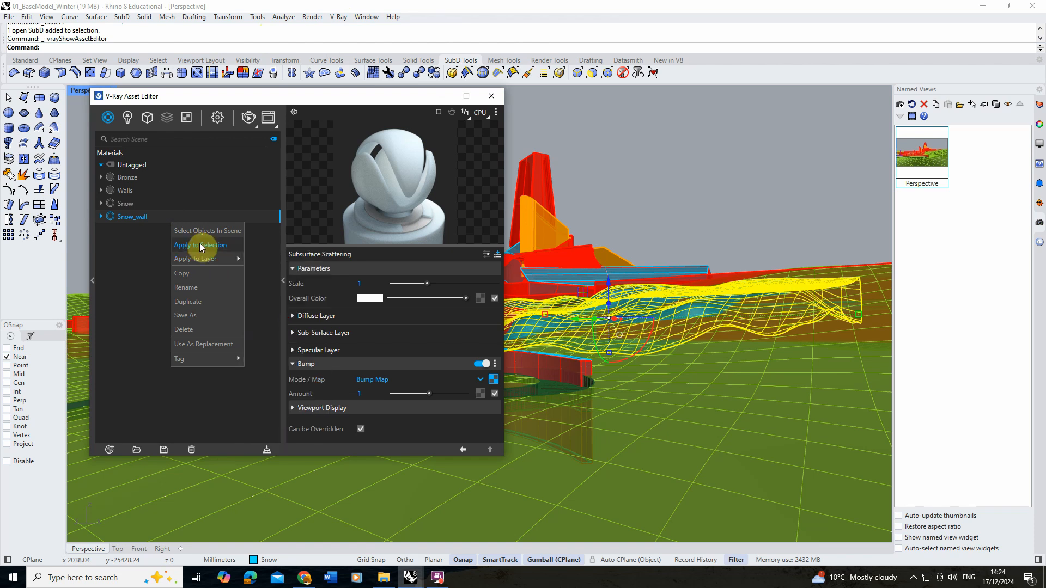
click(198, 247)
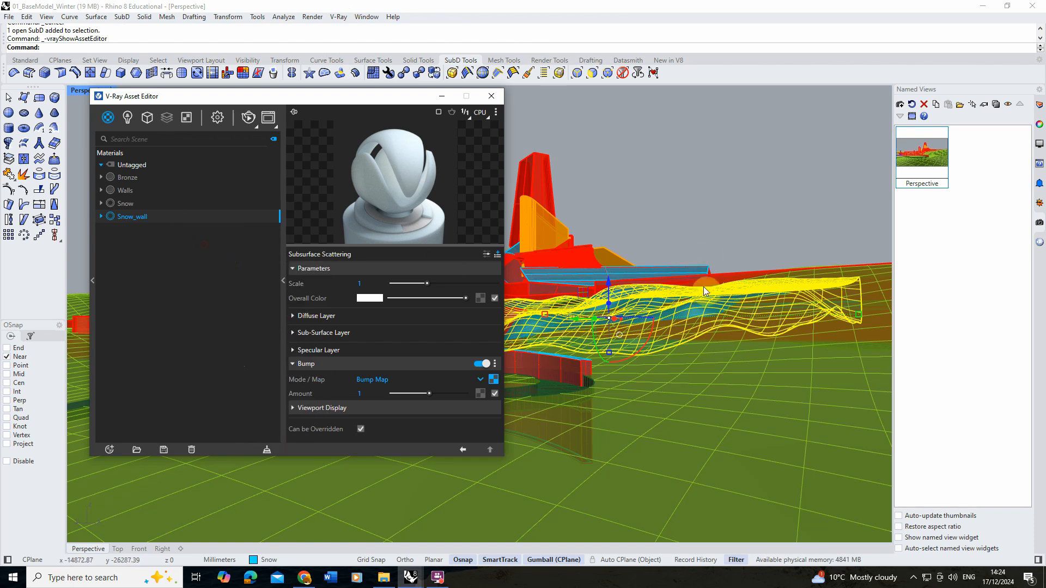
click(670, 202)
click(442, 97)
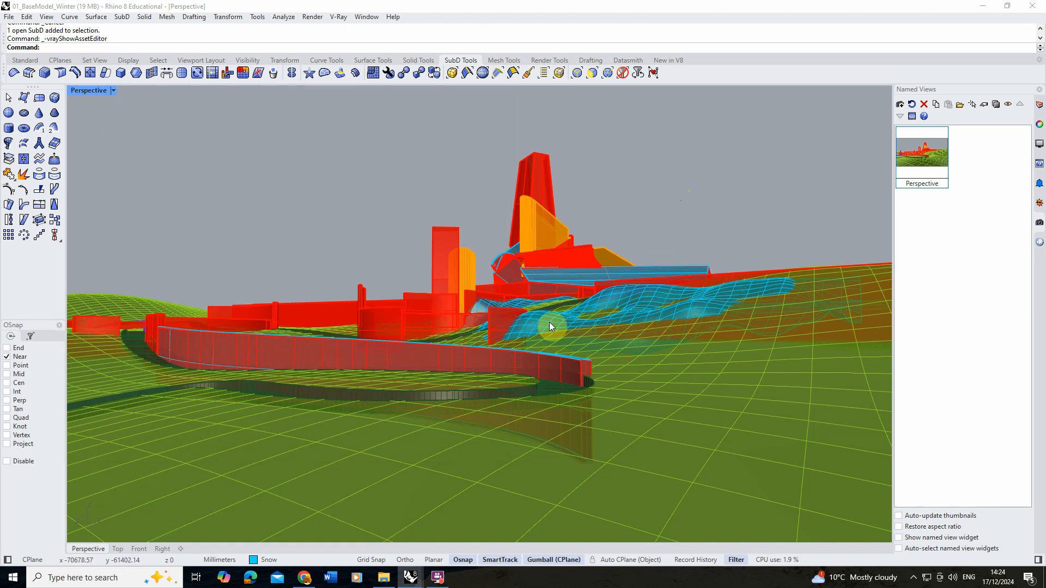
- Start an interactive V-Ray render of the saved Perspective view to check the snow drift
click(338, 17)
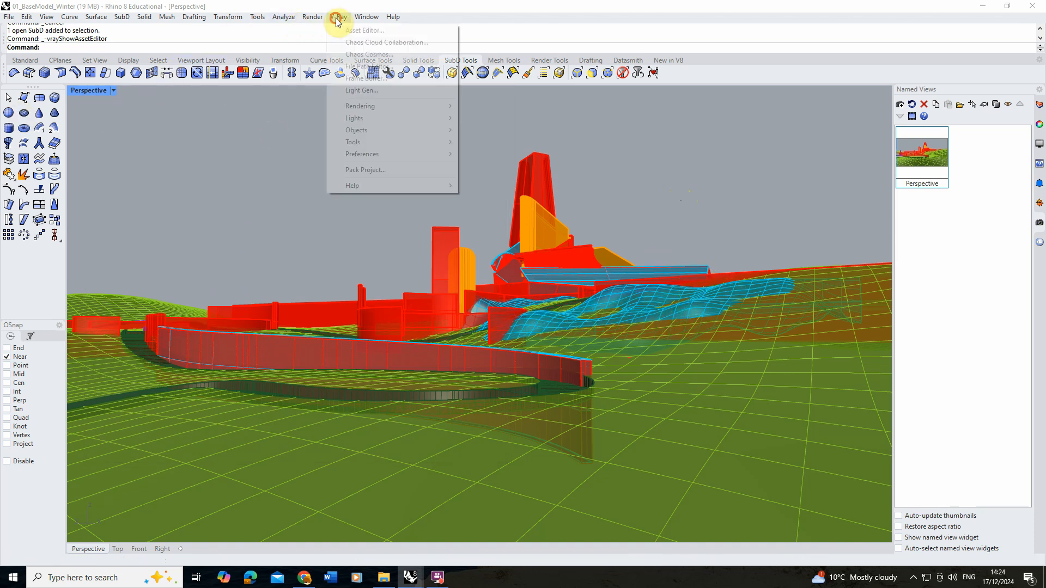
click(365, 30)
click(285, 119)
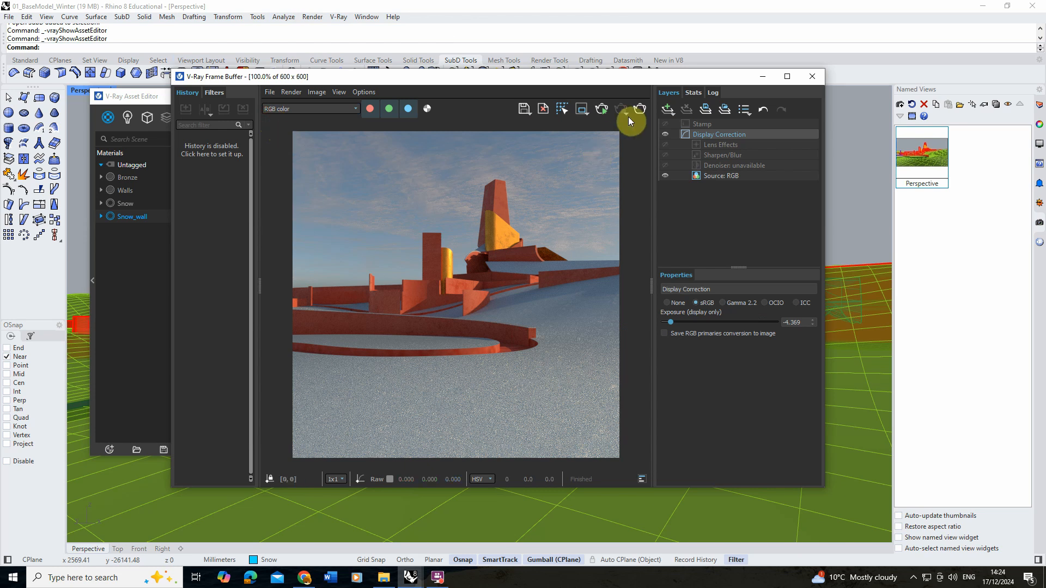
click(601, 110)
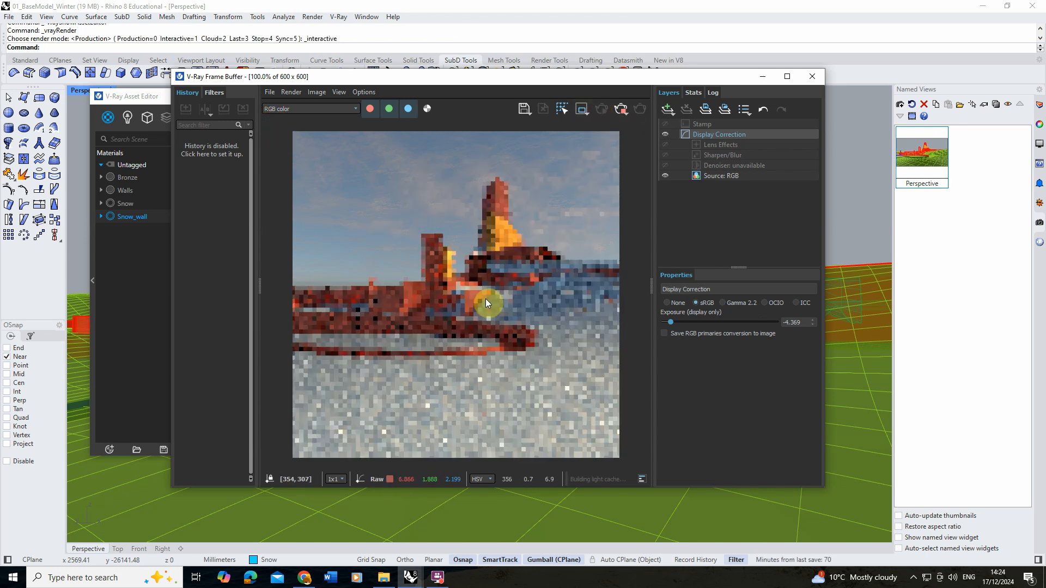
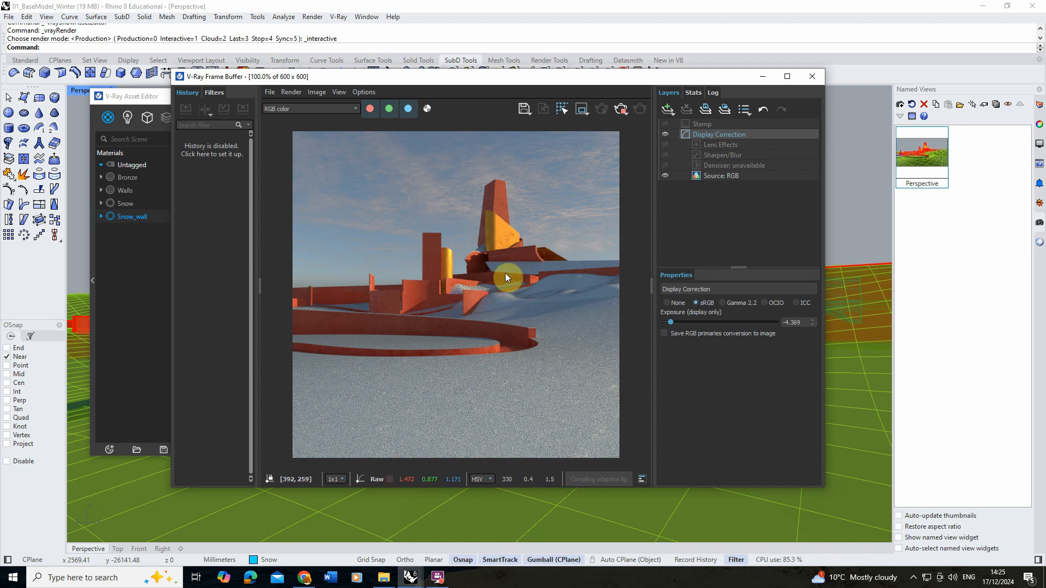
- Bring the V-Ray Asset Editor in front of the render and expand its material library section
click(138, 97)
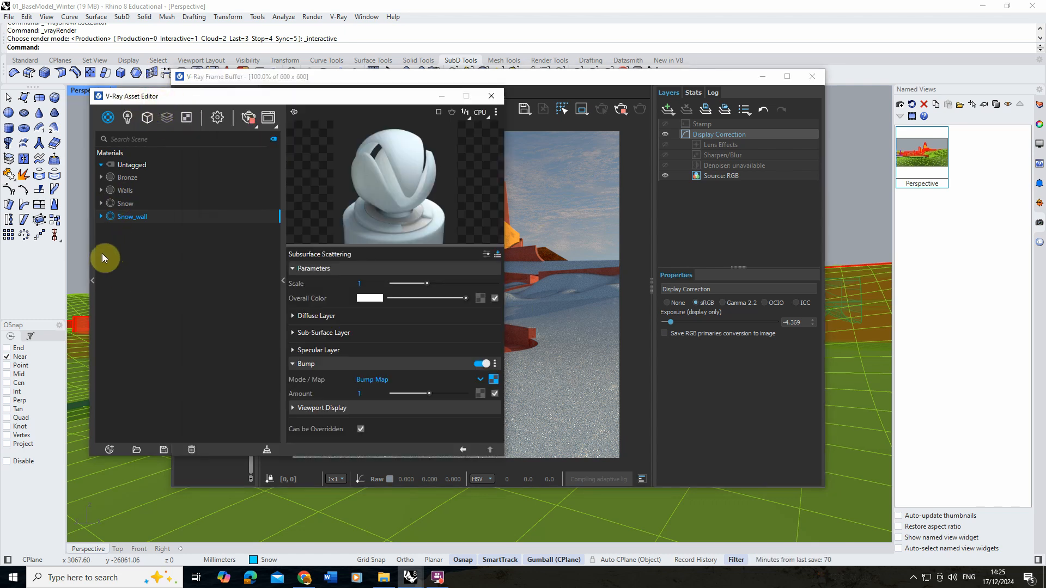
drag(166, 96, 302, 101)
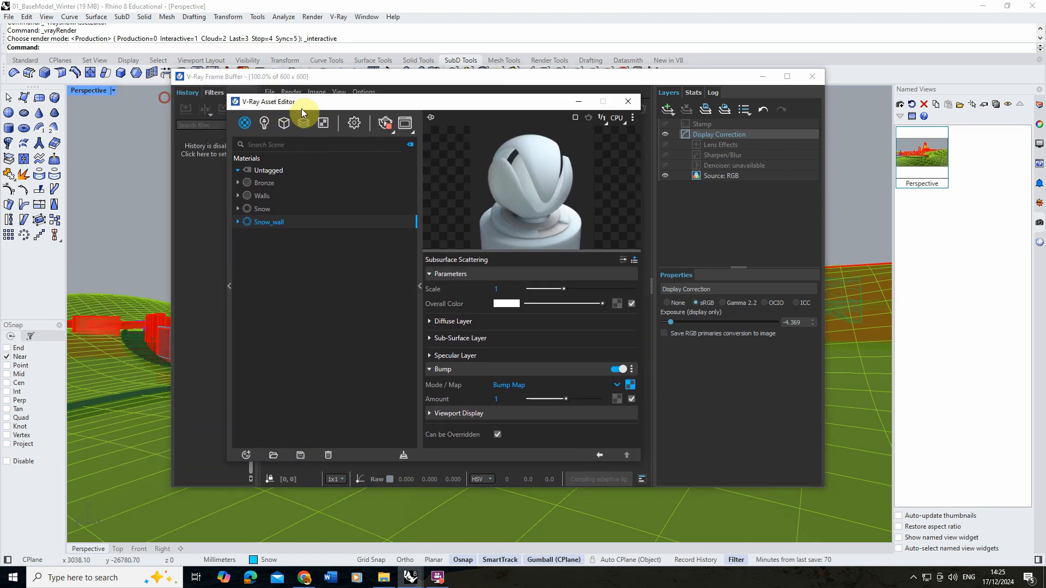
click(229, 263)
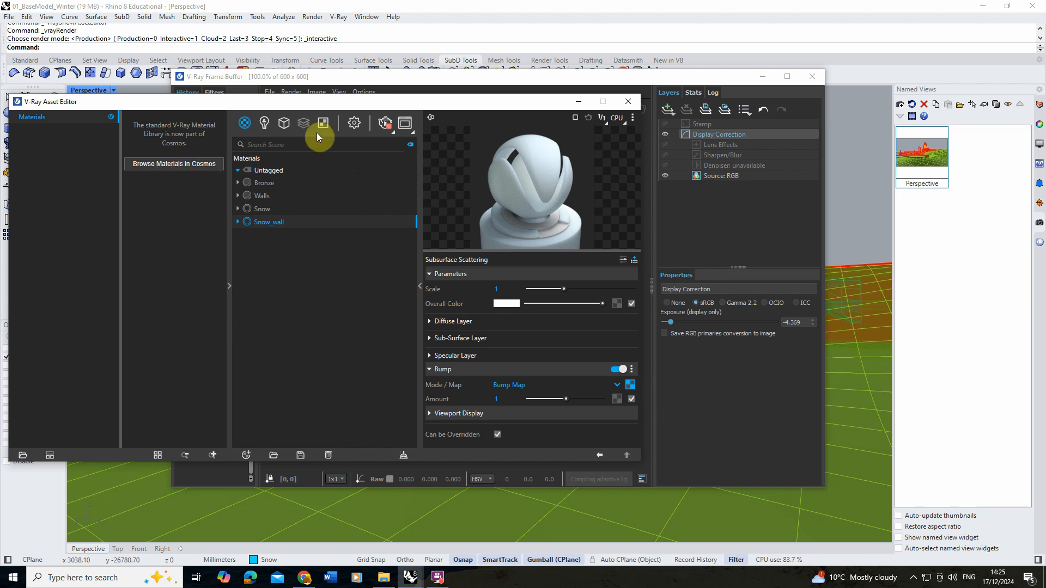
- Switch to Chrome to view Poly Haven's Coast Land Rocks 03 model, and return to Rhino's modelling viewport
click(303, 577)
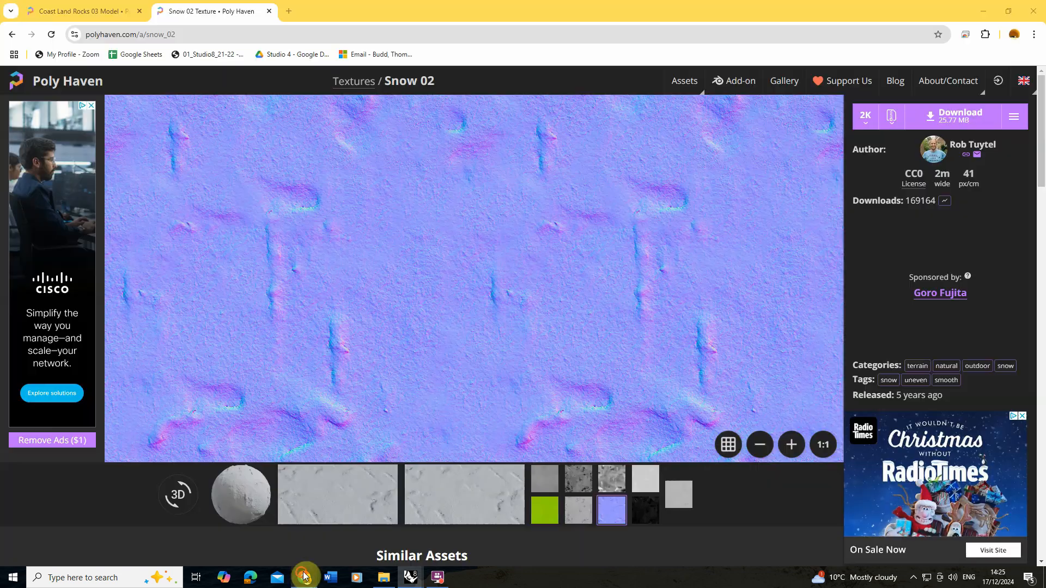
click(83, 11)
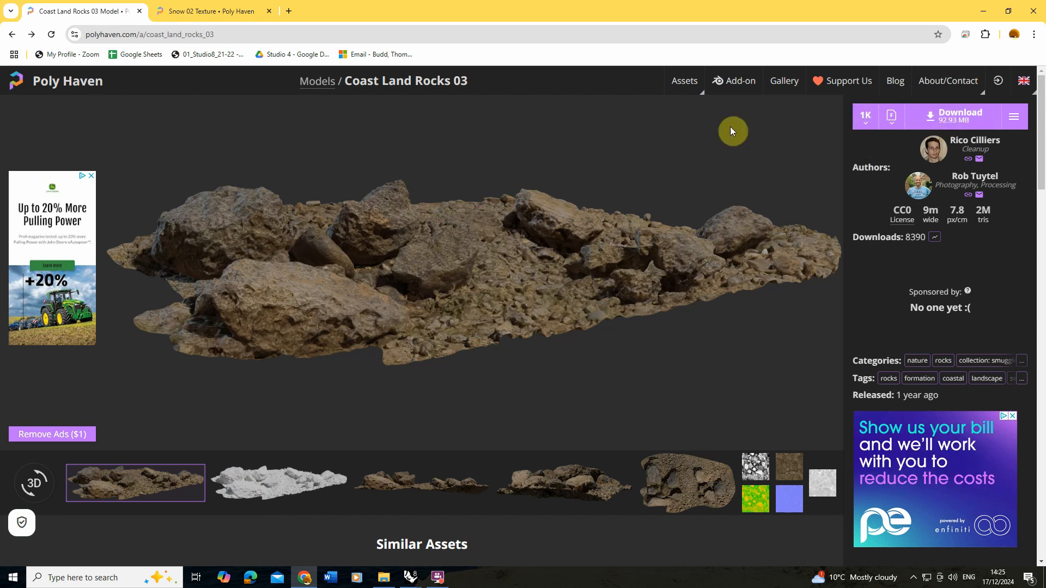
click(985, 15)
click(581, 101)
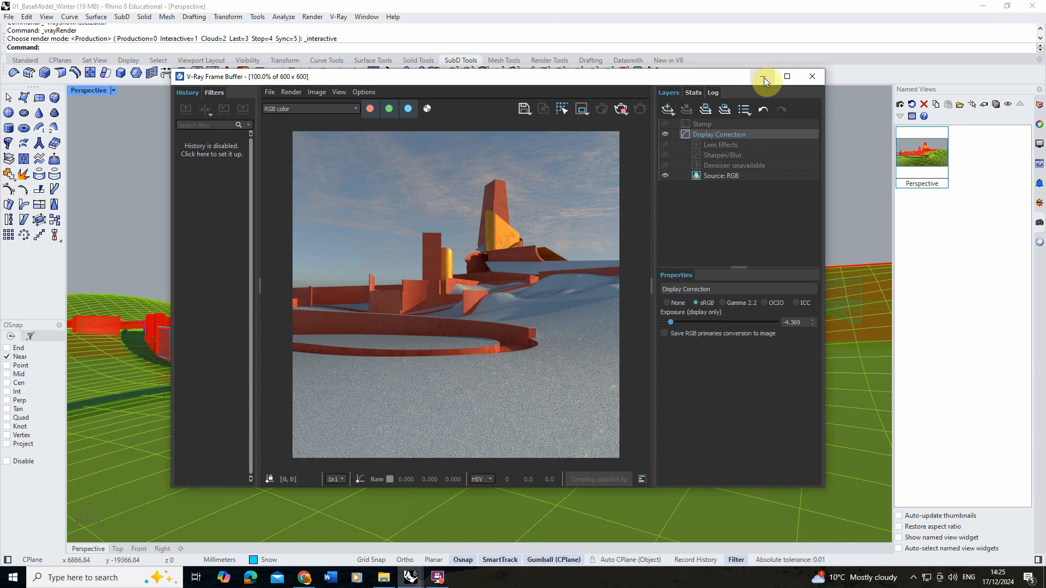
click(763, 76)
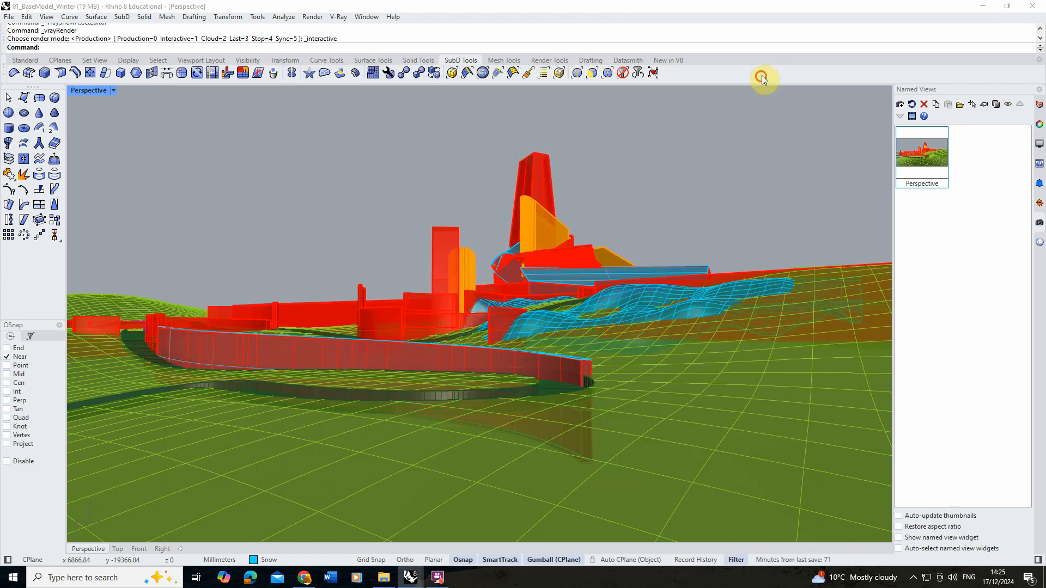
- Import the coast_land_rocks_03_1k FBX model, scaling its geometry by 10 to match the millimetre units
click(8, 17)
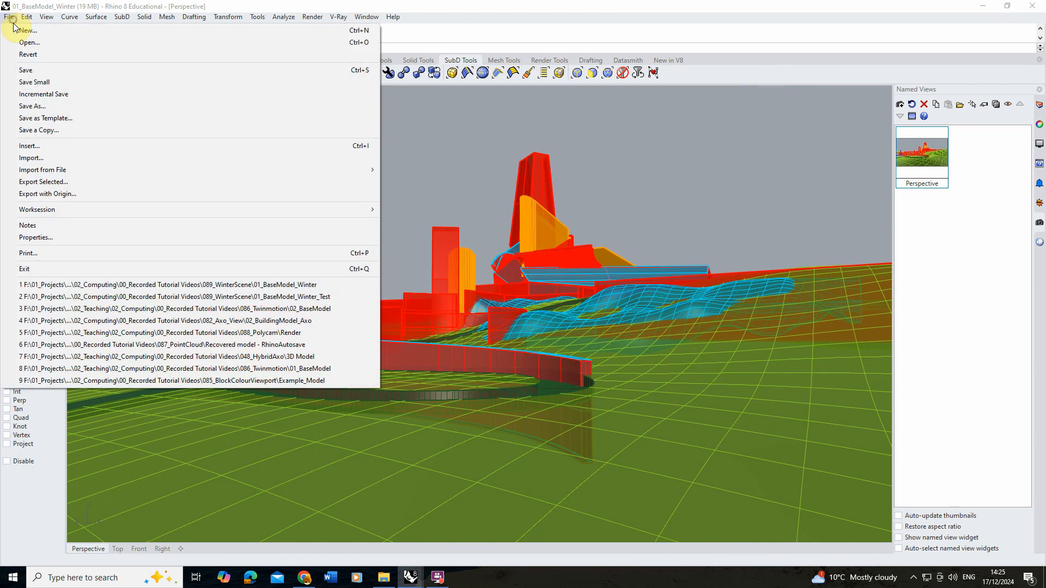
click(59, 158)
click(308, 197)
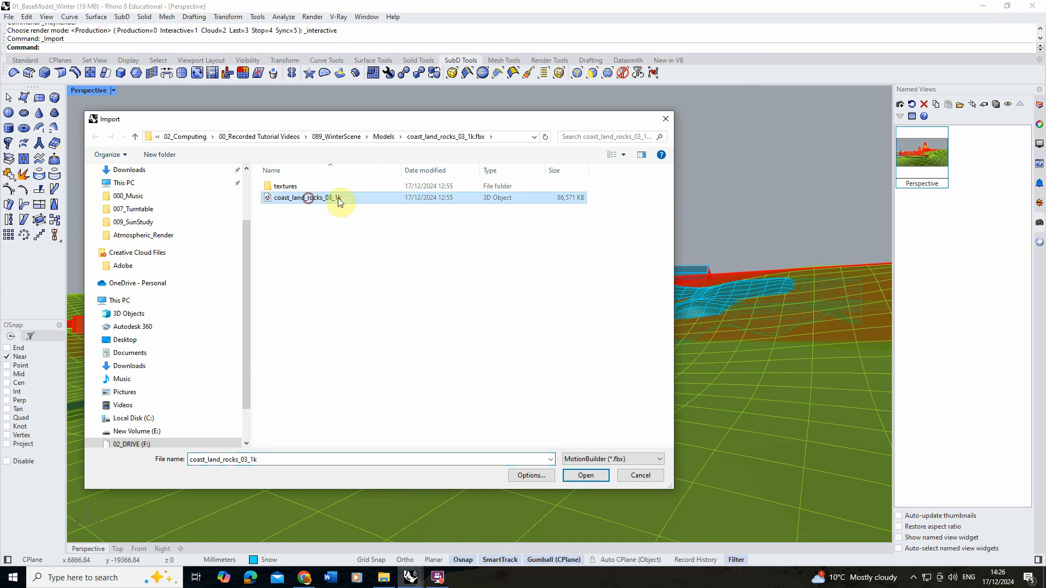
click(592, 475)
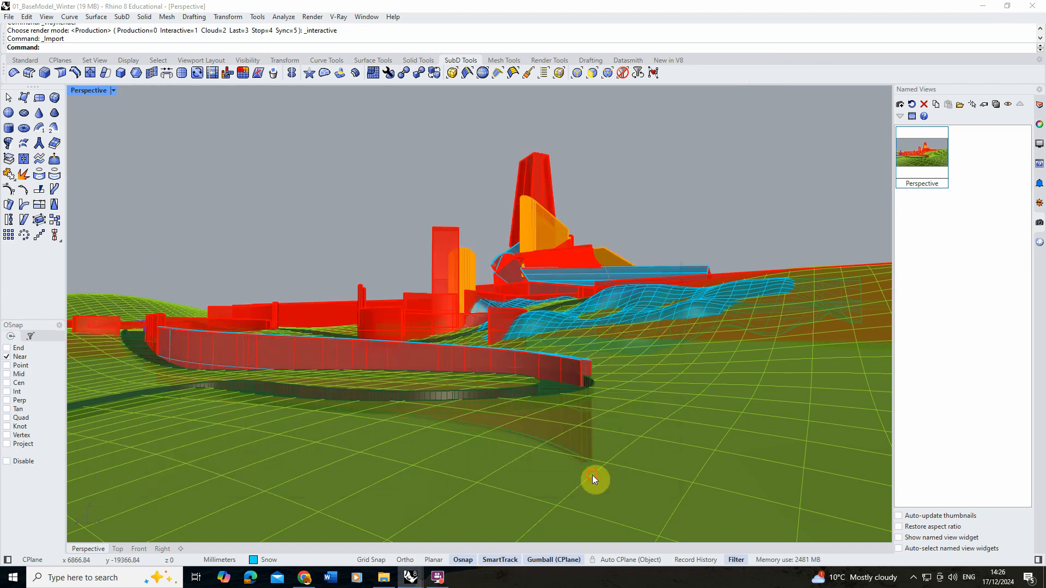
click(500, 340)
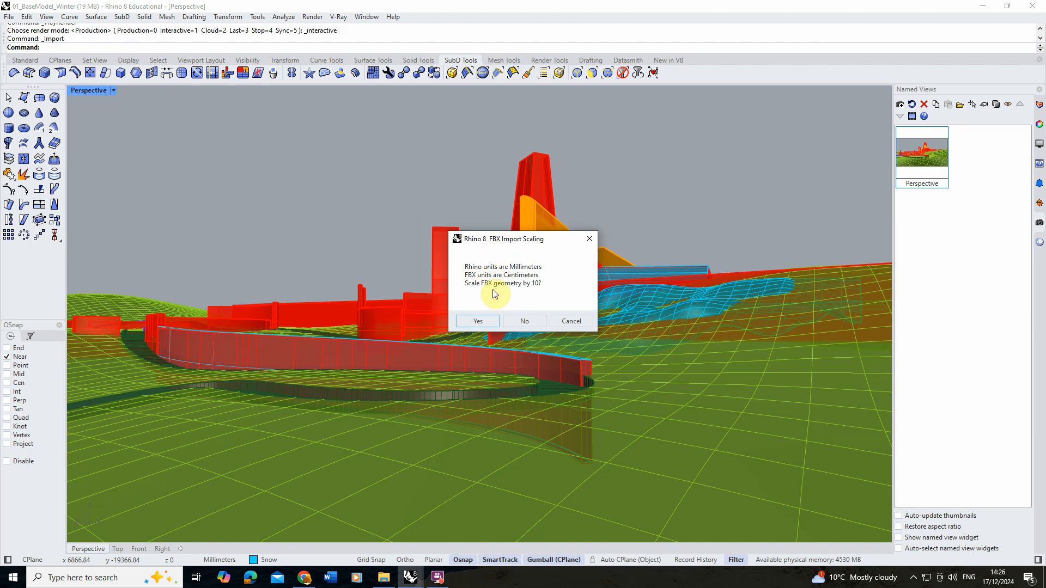
click(489, 322)
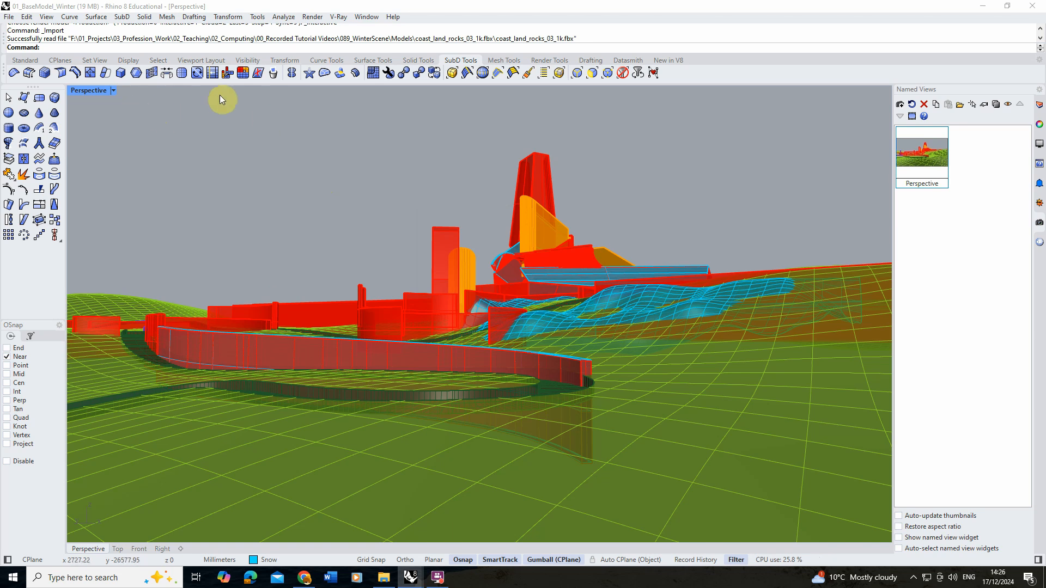
- Zoom to the imported rocks, deselect them and set the Perspective viewport to Rendered display
click(25, 60)
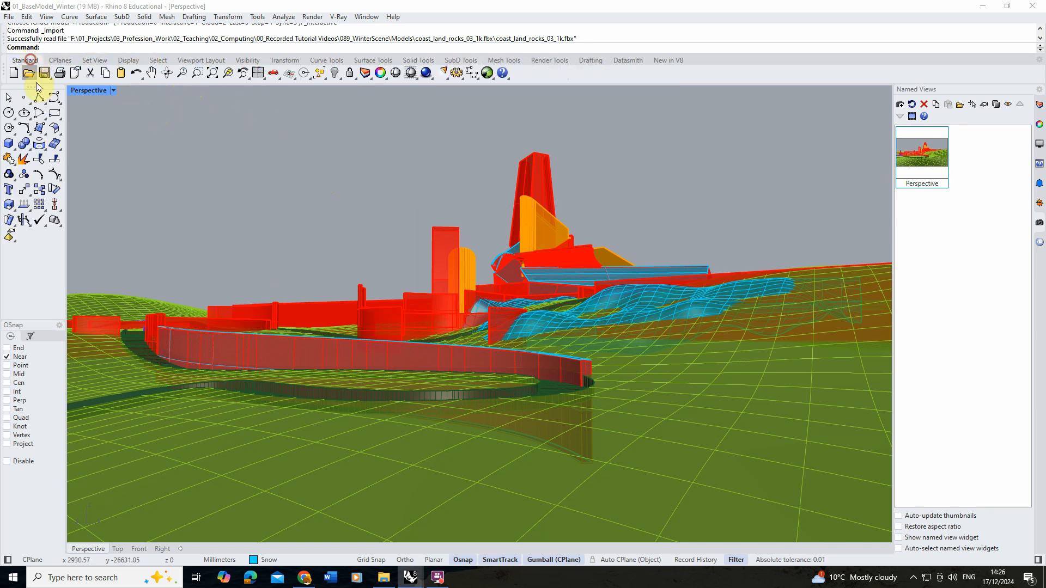
click(226, 77)
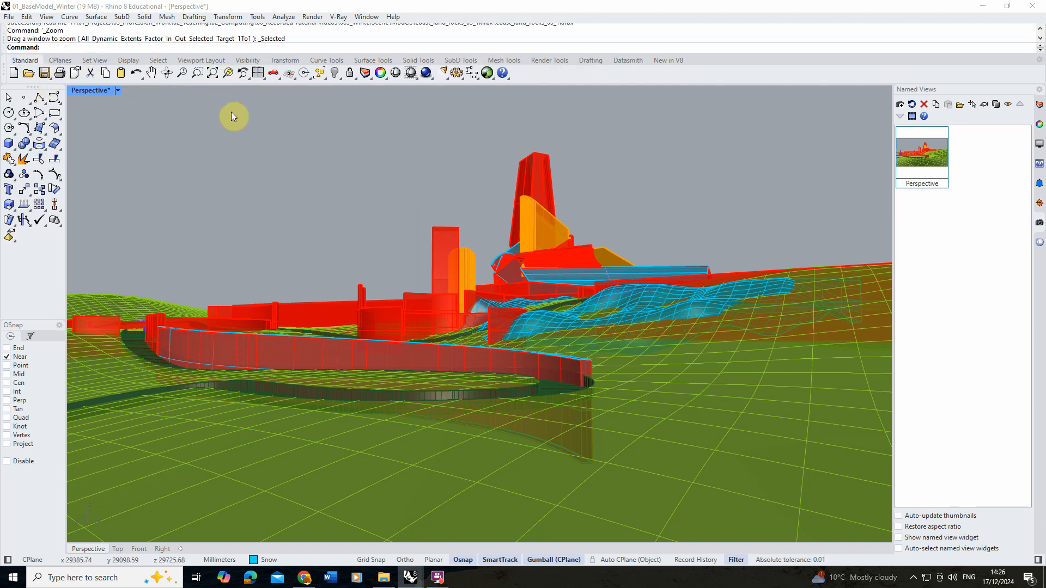
right_drag(333, 205, 393, 221)
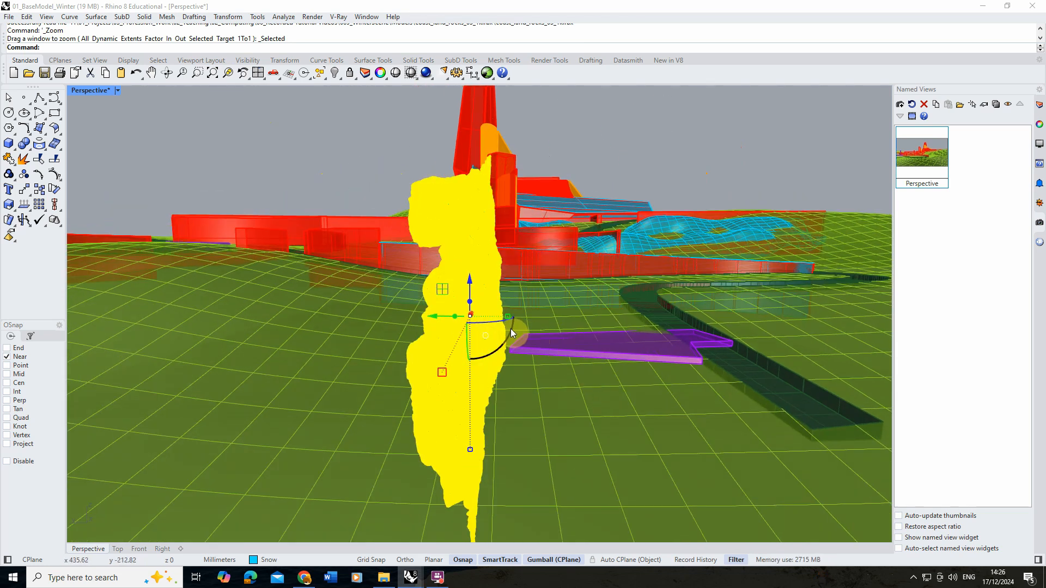
click(589, 162)
right_drag(588, 161, 550, 158)
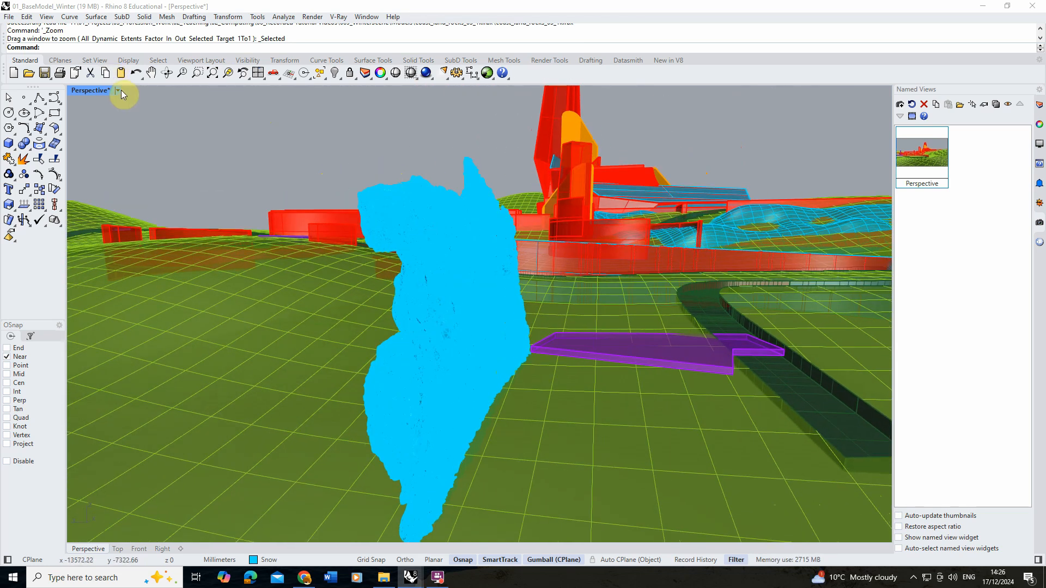
click(117, 91)
click(154, 96)
right_drag(430, 167, 386, 160)
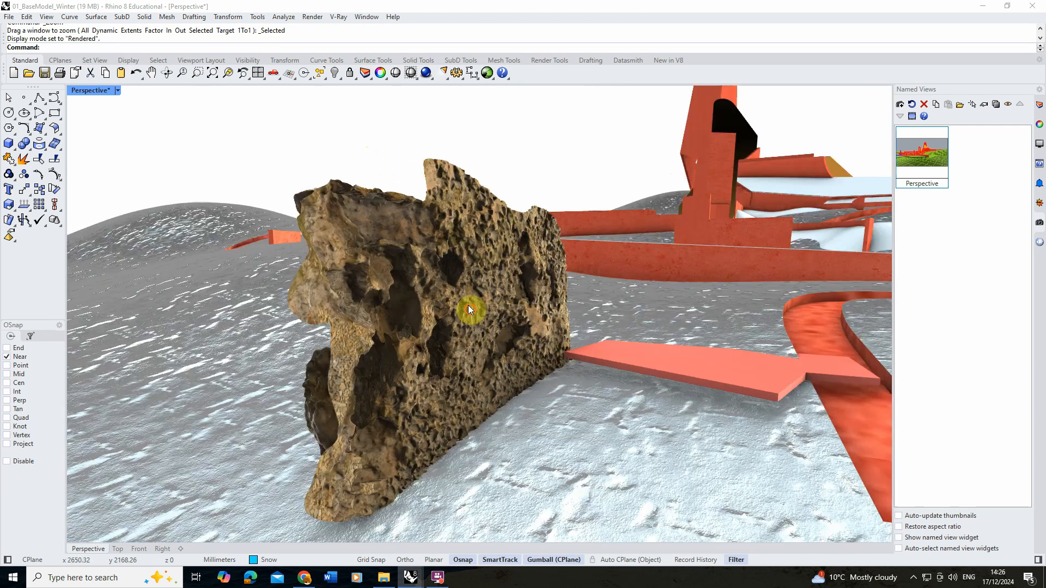
- Rotate one of the overlapping upright rock meshes by 90 degrees so that it lies flat on the terrain
click(446, 279)
right_drag(447, 278, 511, 335)
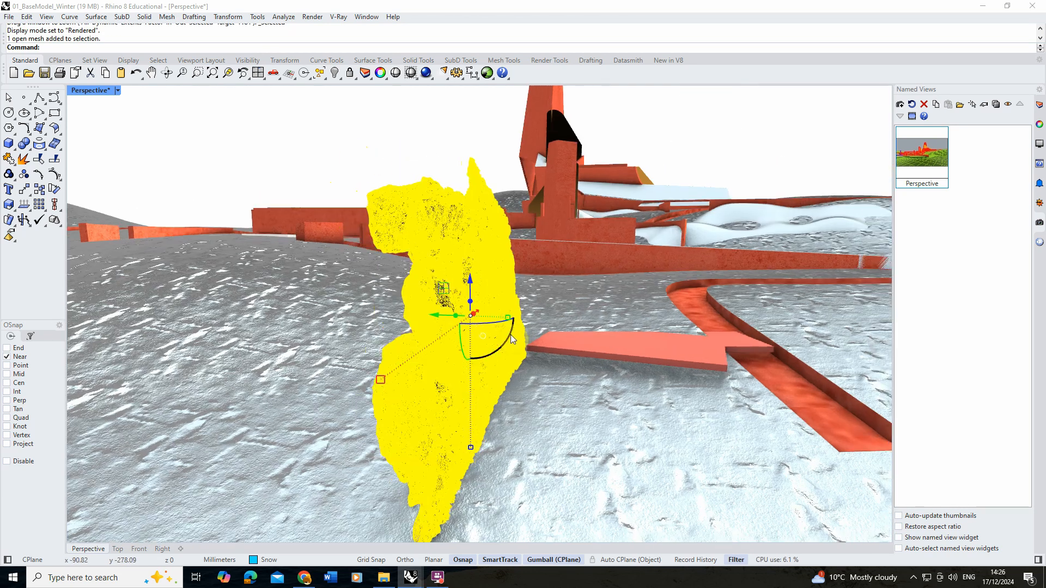
shift+drag(511, 335, 400, 351)
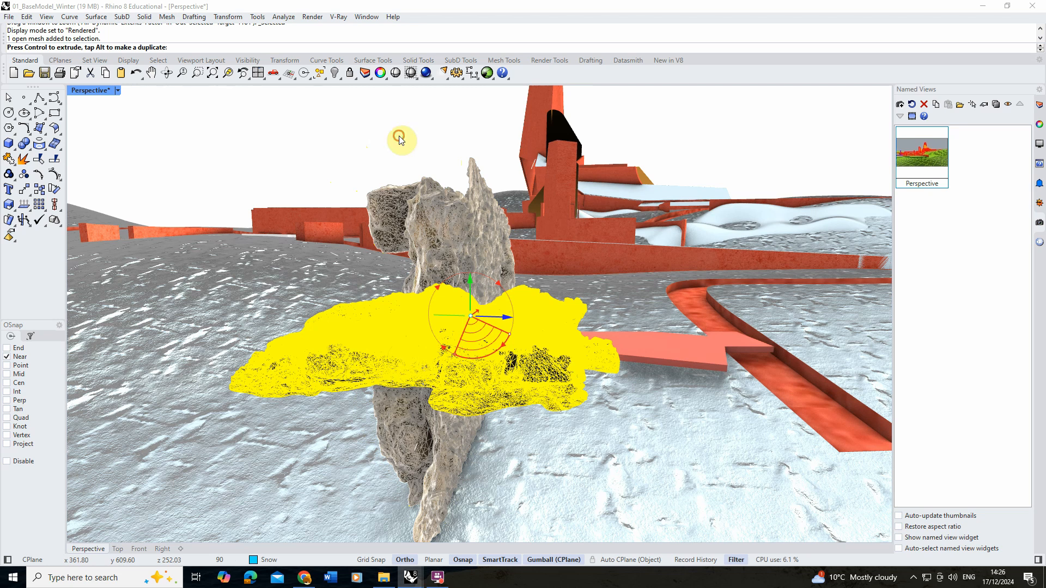
- Delete the remaining upright LOD copies of the rock mesh, keeping only the flat one
click(439, 215)
drag(543, 256, 694, 259)
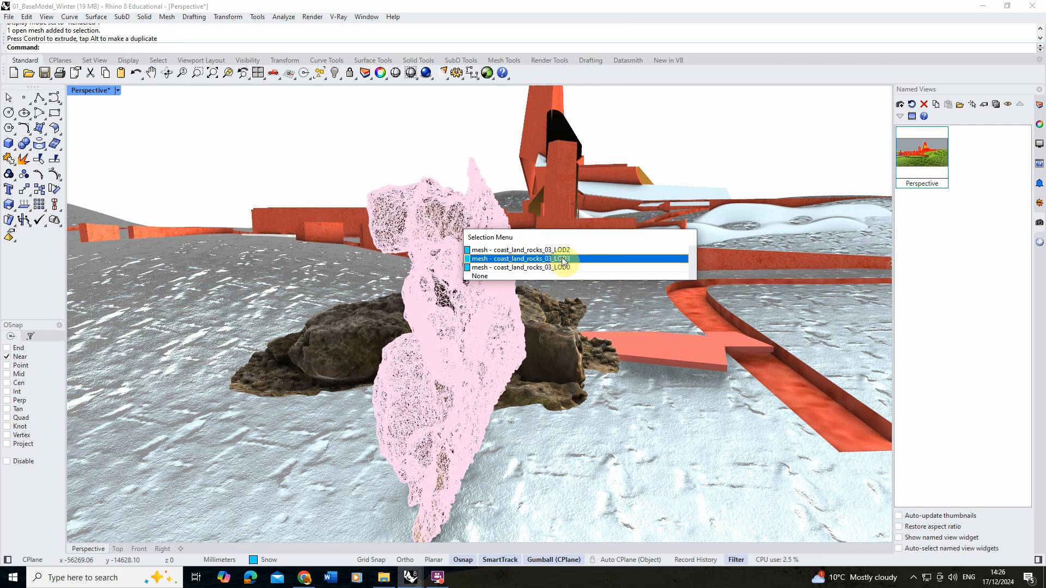
click(390, 148)
right_drag(398, 147, 509, 136)
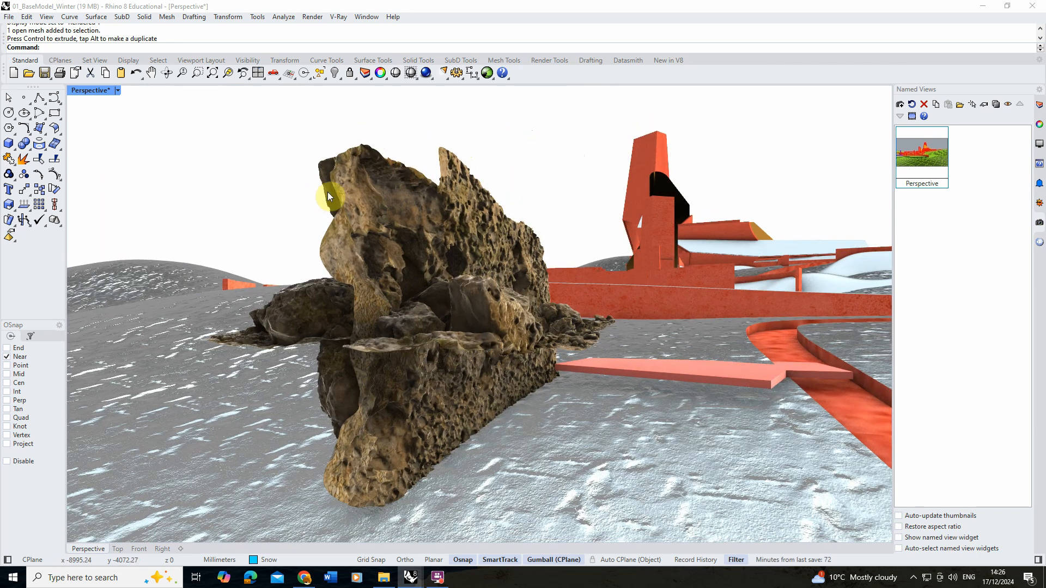
key(Delete)
- Move the remaining flat rock mesh across the terrain to beside the looped end of the curved wall and turn it horizontally
click(335, 280)
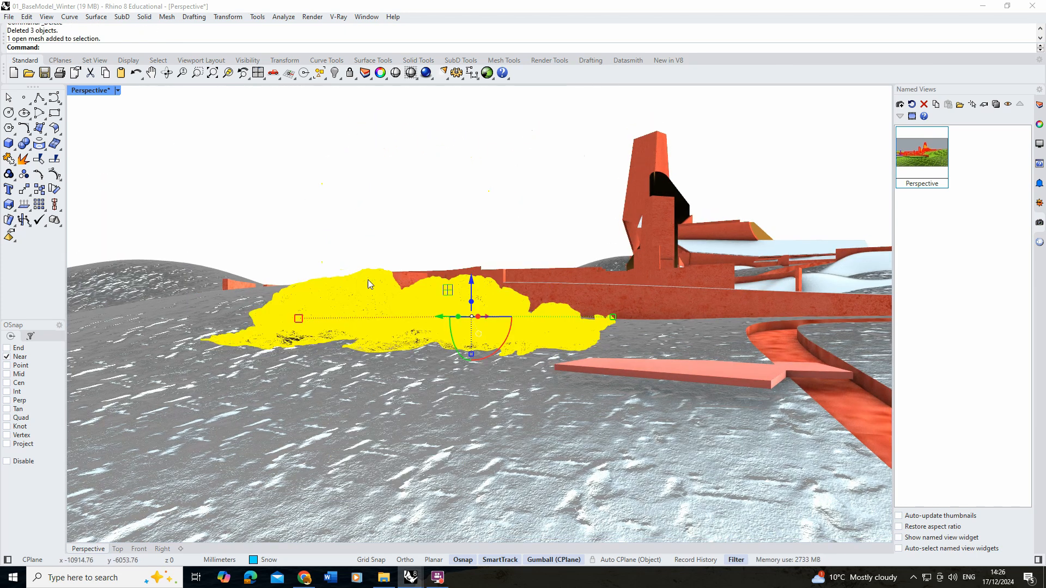
scroll(338, 217, down, 3)
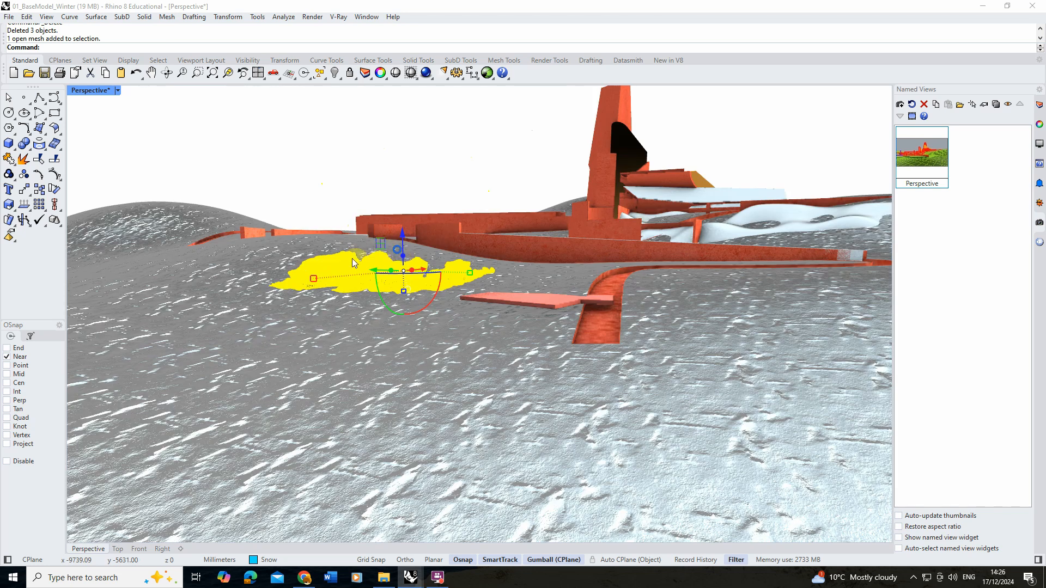
mouse_move(352, 258)
right_down()
mouse_move(390, 230)
mouse_move(387, 263)
mouse_move(354, 251)
right_up()
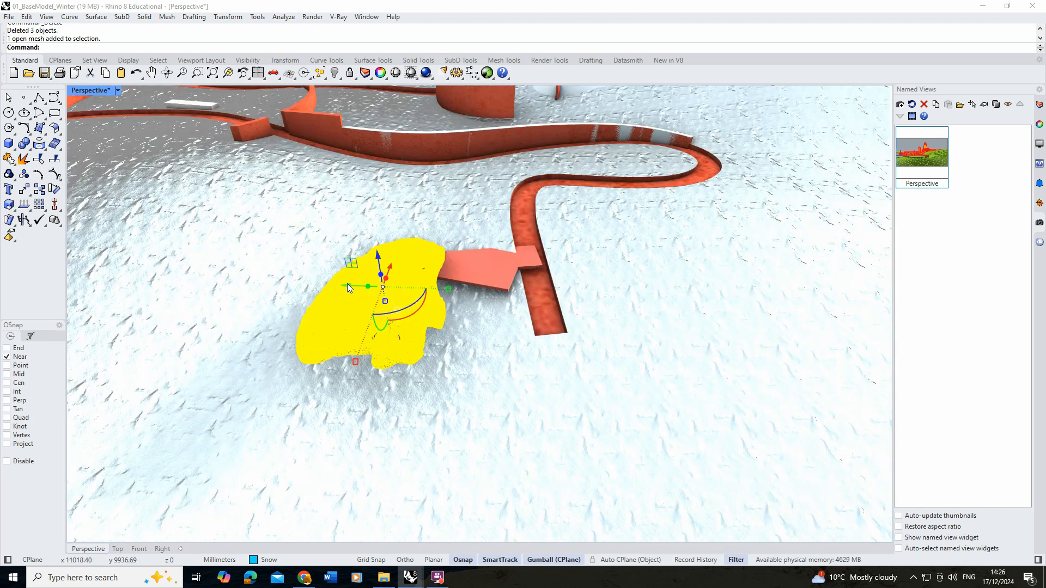
drag(347, 283, 728, 185)
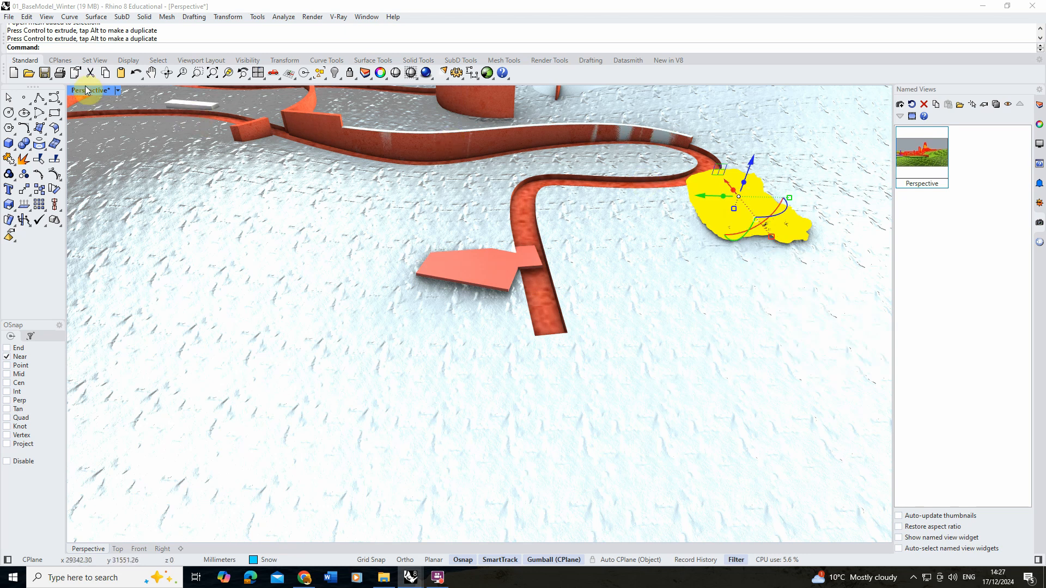
- Restore the saved Perspective named view, set the viewport to Shaded display and deselect the rocks
double_click(924, 159)
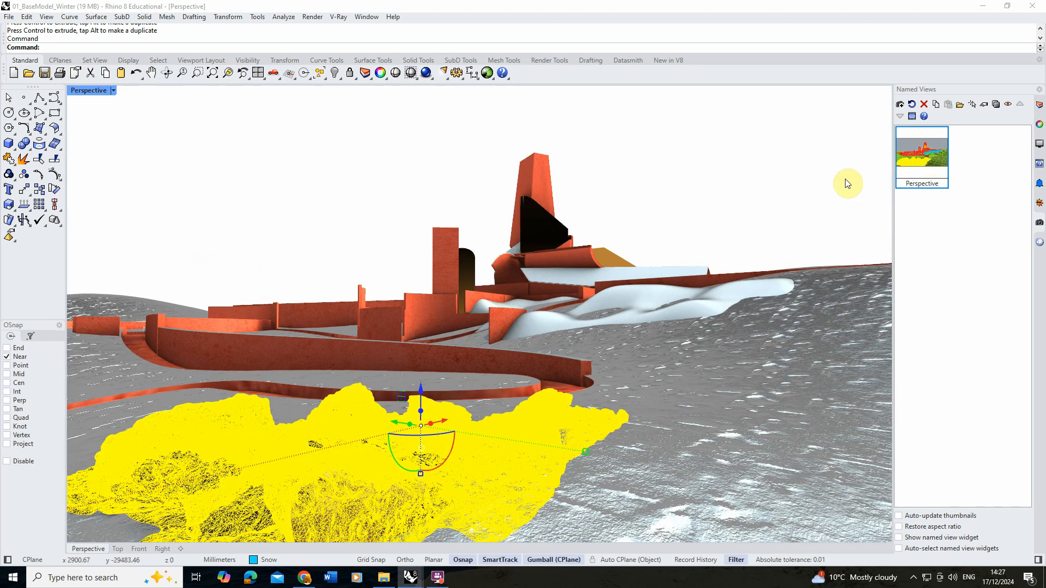
click(113, 90)
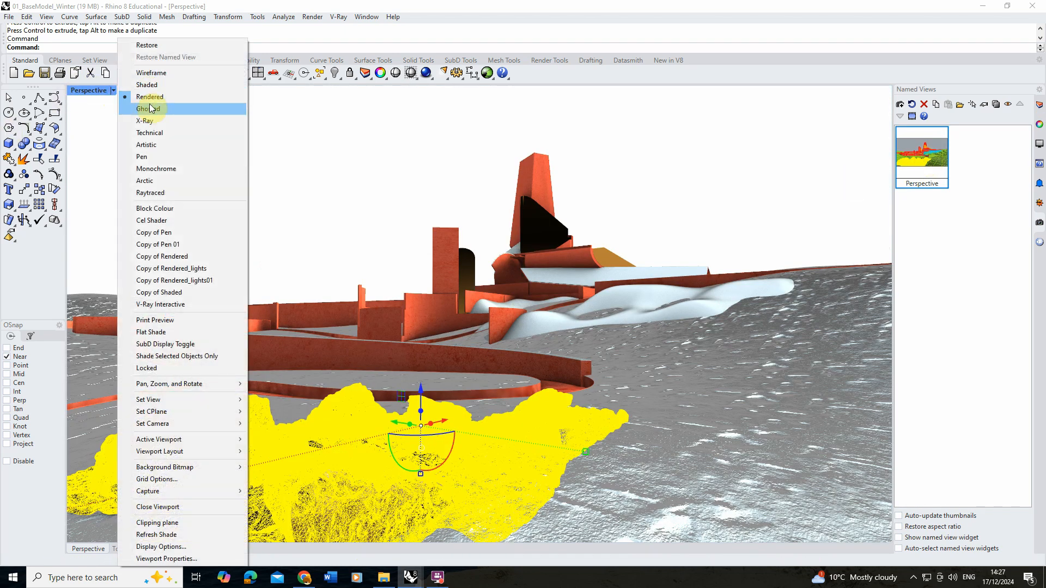
click(148, 85)
click(390, 166)
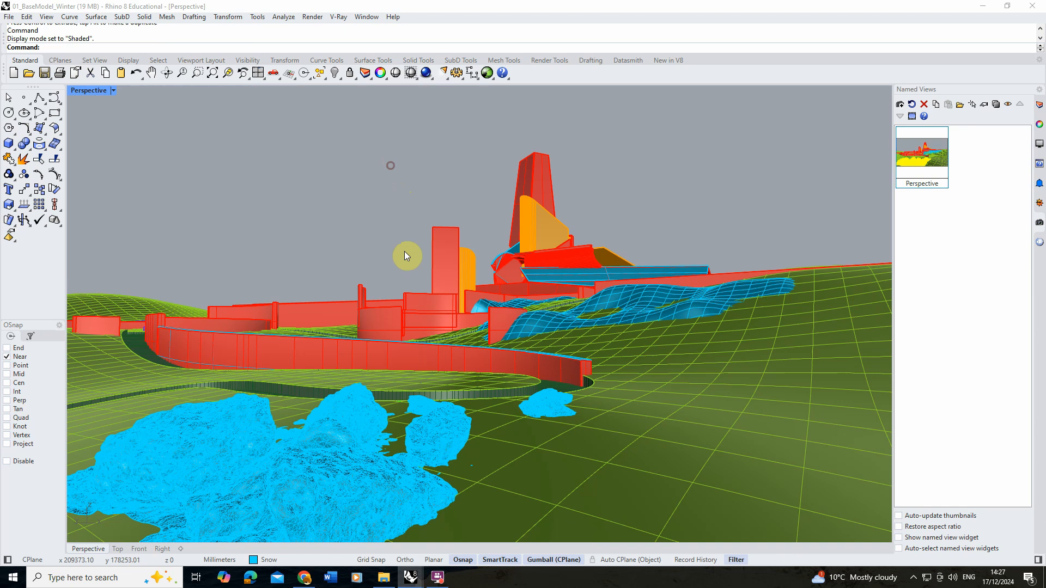
- Reposition the rock mesh in the foreground so that it sits in front of the curved wall's end
click(351, 409)
drag(398, 428, 604, 411)
click(367, 217)
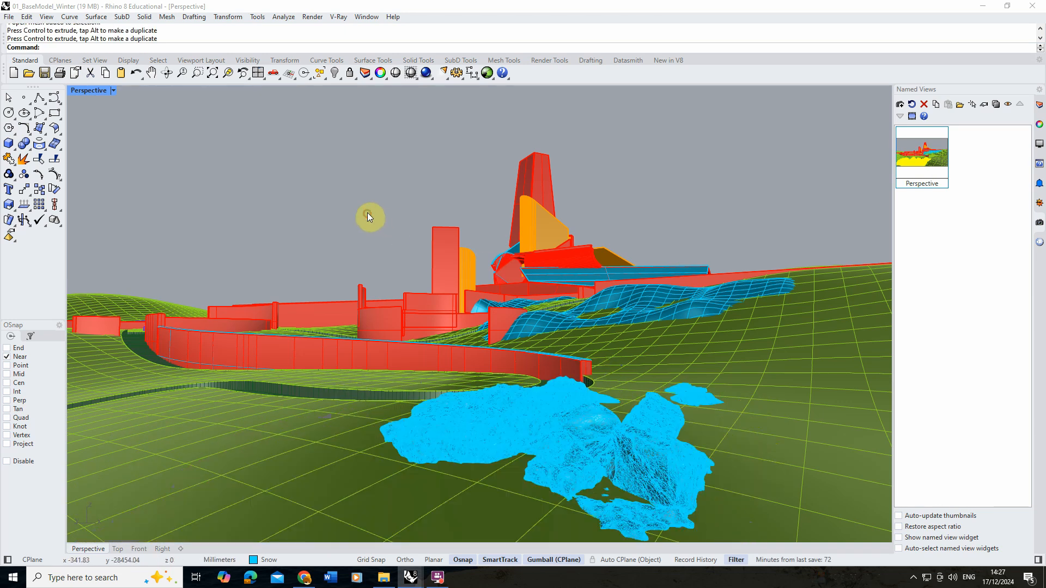
- Zoom to the rock mesh and rotate it about its vertical axis on the slope beyond the curved wall's end
right_drag(566, 432, 676, 303)
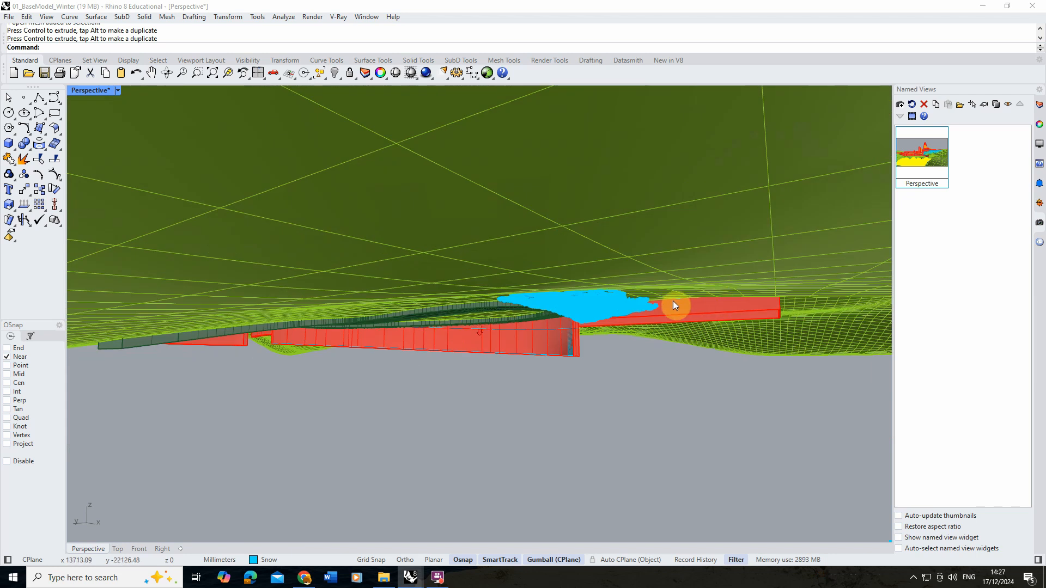
click(553, 270)
click(228, 73)
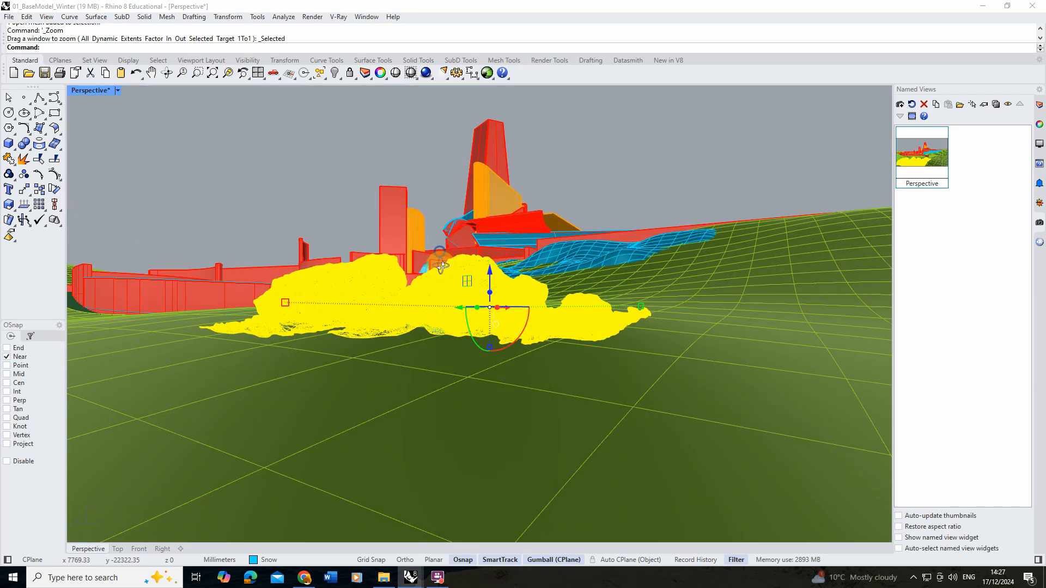
right_drag(511, 305, 637, 354)
click(814, 127)
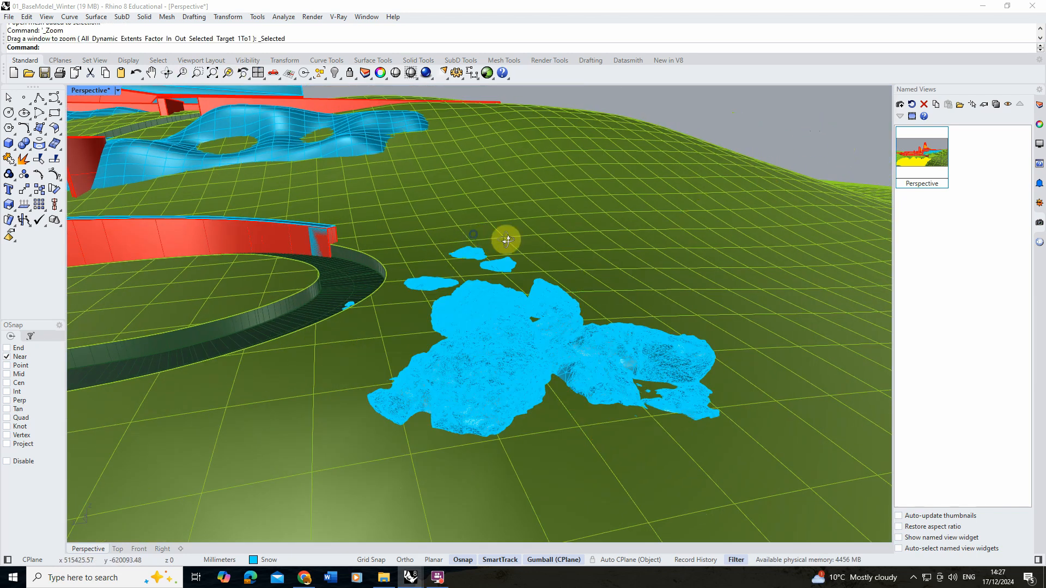
right_drag(507, 239, 537, 311)
click(533, 310)
drag(505, 316, 364, 154)
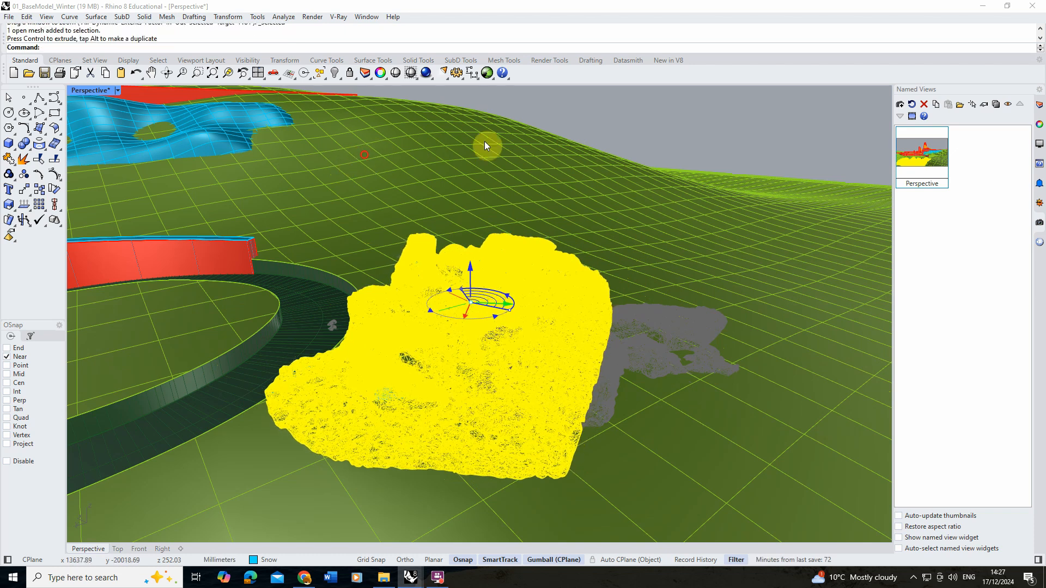
- Shift the rock mesh sideways and lower it so that its base sinks into the terrain
click(738, 103)
right_drag(715, 131, 610, 183)
click(505, 264)
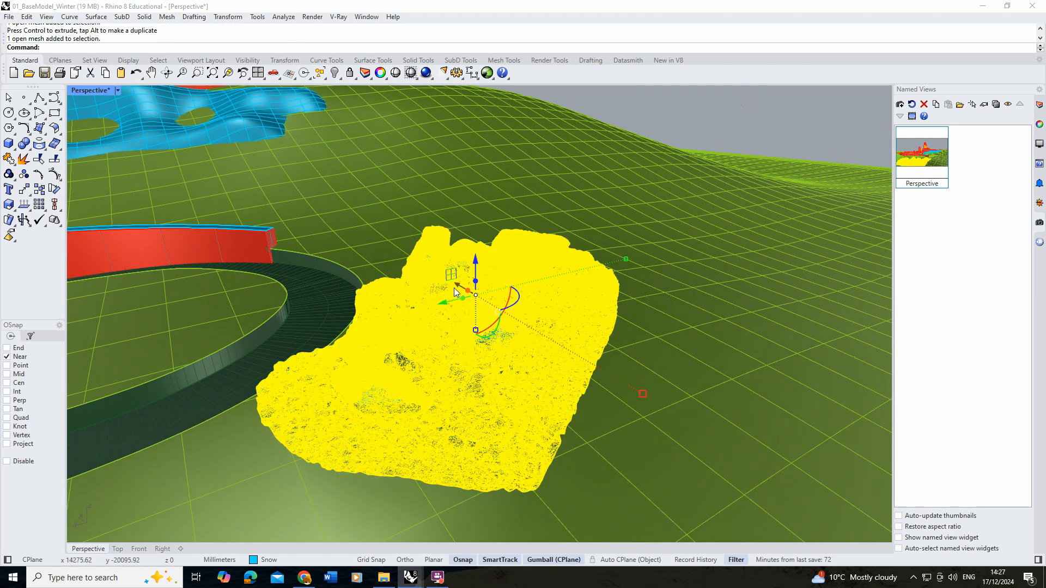
drag(454, 290, 492, 278)
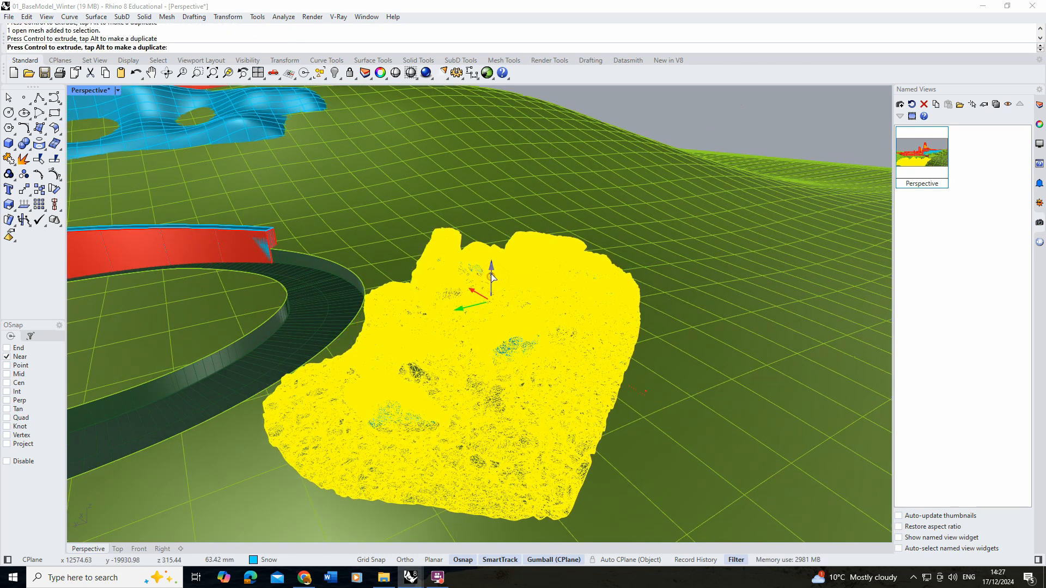
click(735, 130)
right_drag(736, 130, 558, 103)
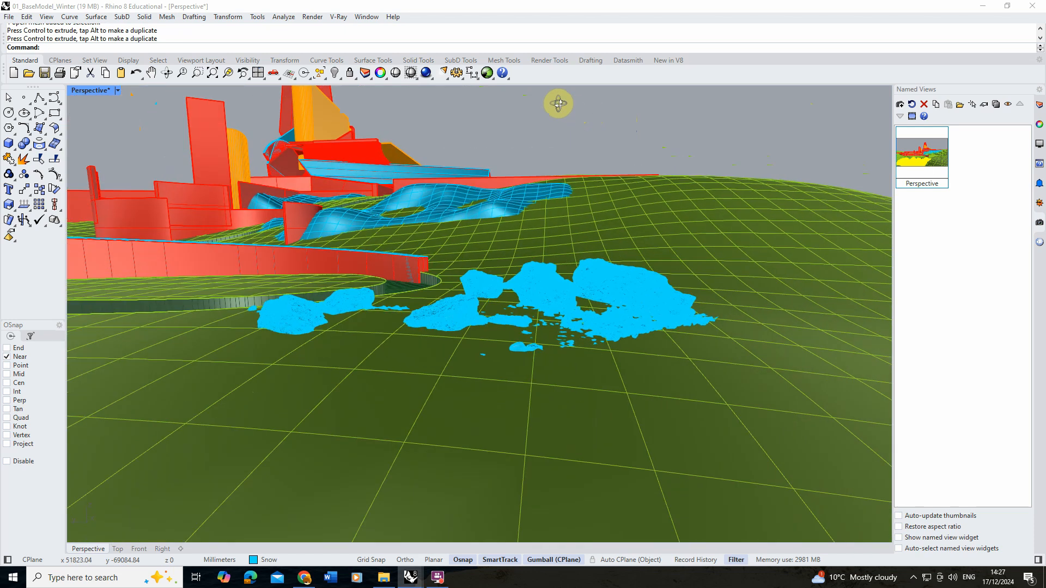
- Restore the Perspective named view and tilt the rock mesh so that more of its rocks emerge from the slope
double_click(908, 155)
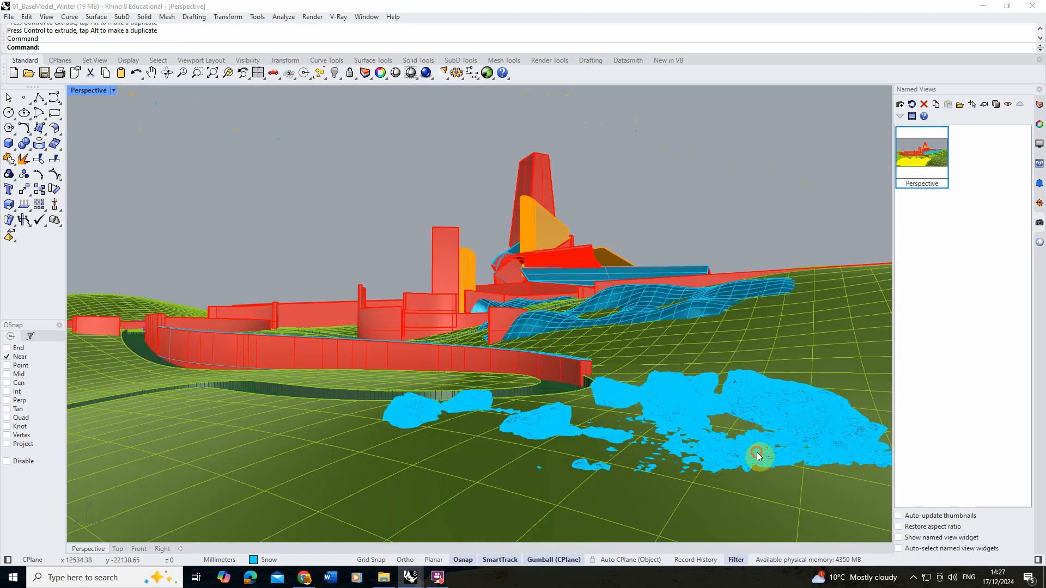
click(758, 455)
click(652, 439)
click(845, 213)
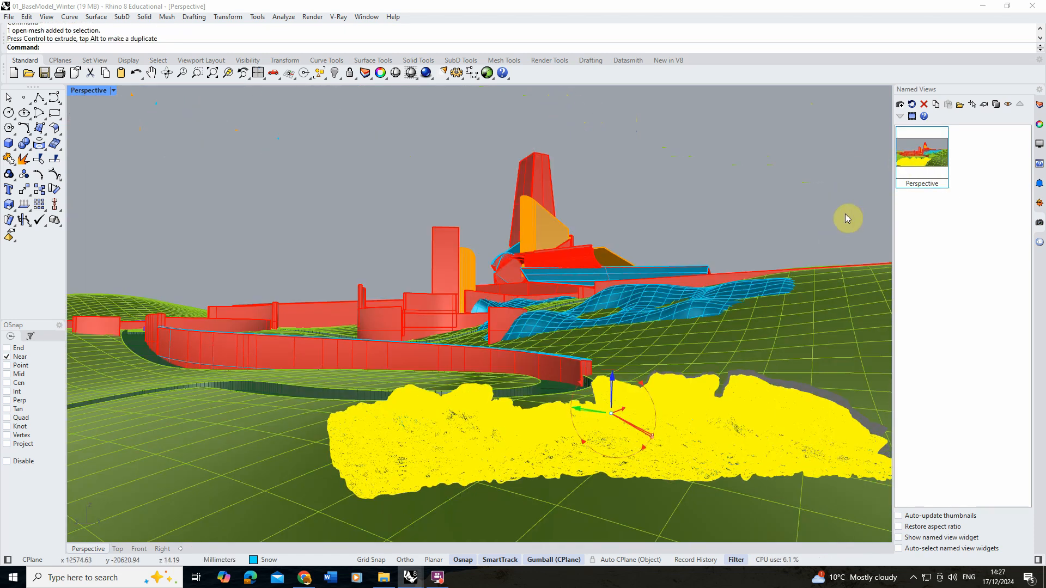
click(658, 400)
click(760, 188)
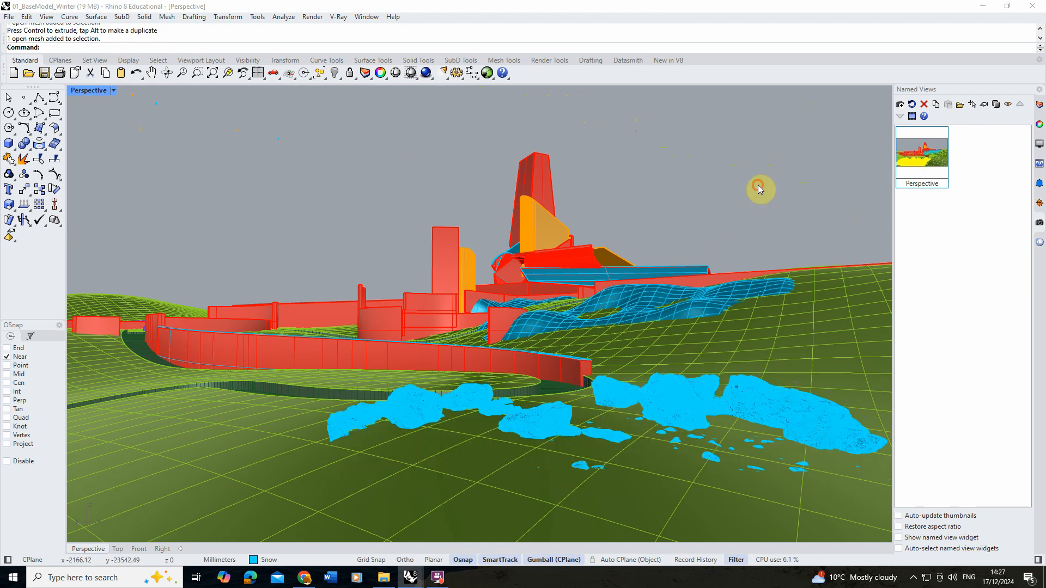
- Open the V-Ray Asset Editor and bring up the V-Ray Frame Buffer for a new render
click(338, 16)
click(351, 28)
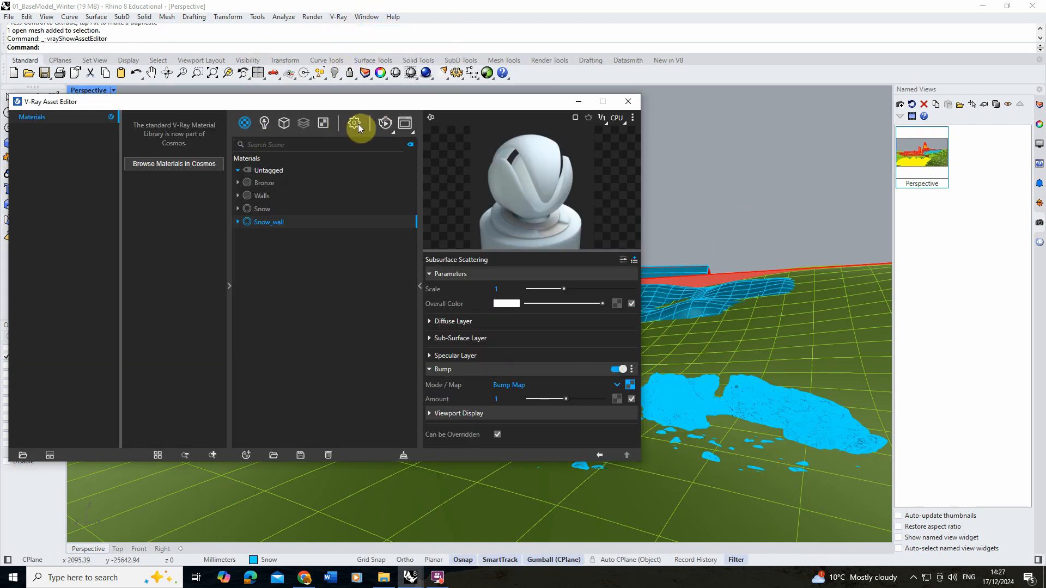
click(403, 123)
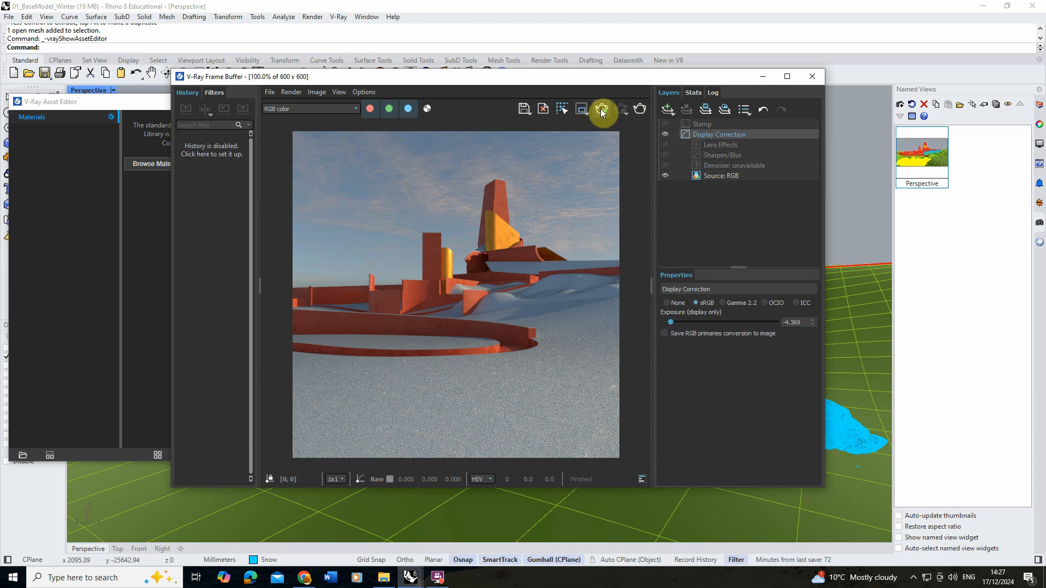
- Run an interactive render to check the imported rocks in the scene, and stop it
click(601, 110)
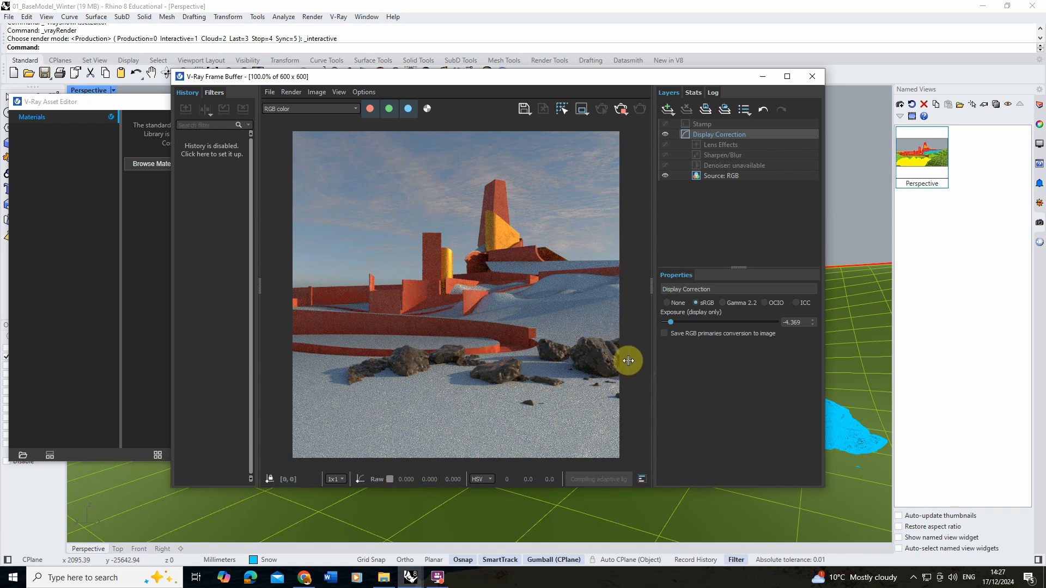
click(622, 108)
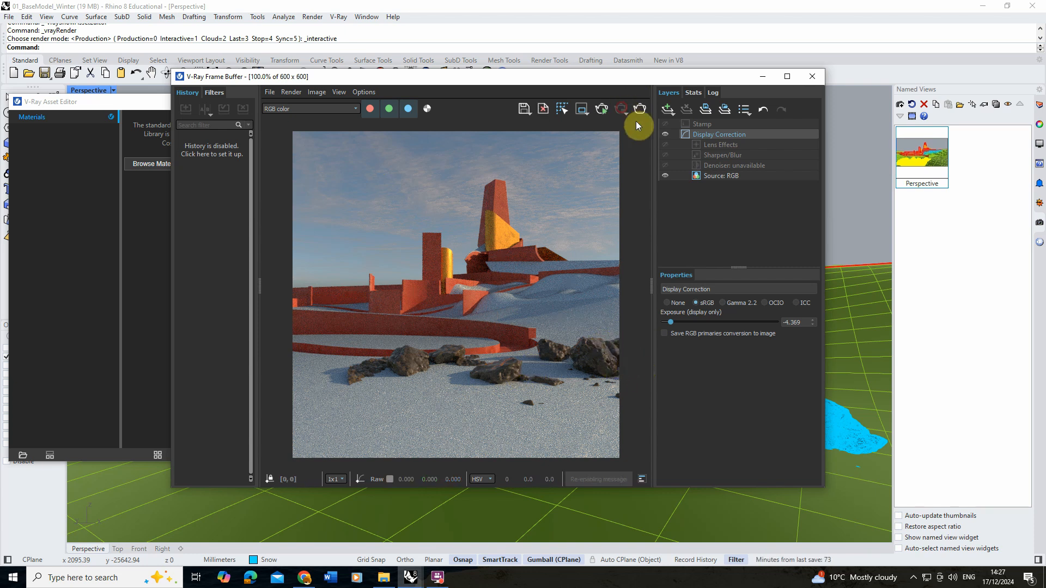
- Create a new Generic material and apply it to the selected rock mesh
click(142, 103)
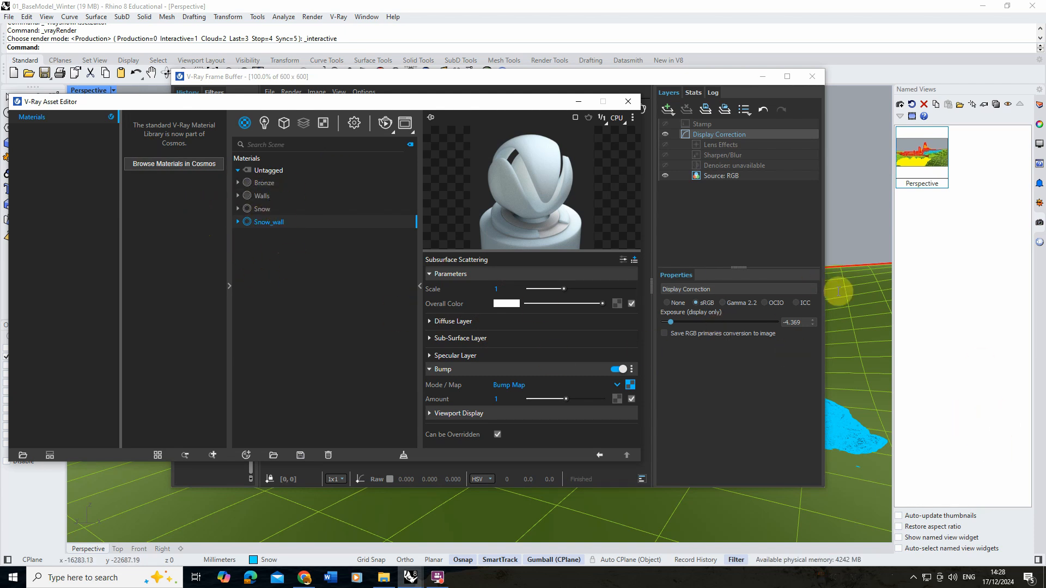
click(247, 456)
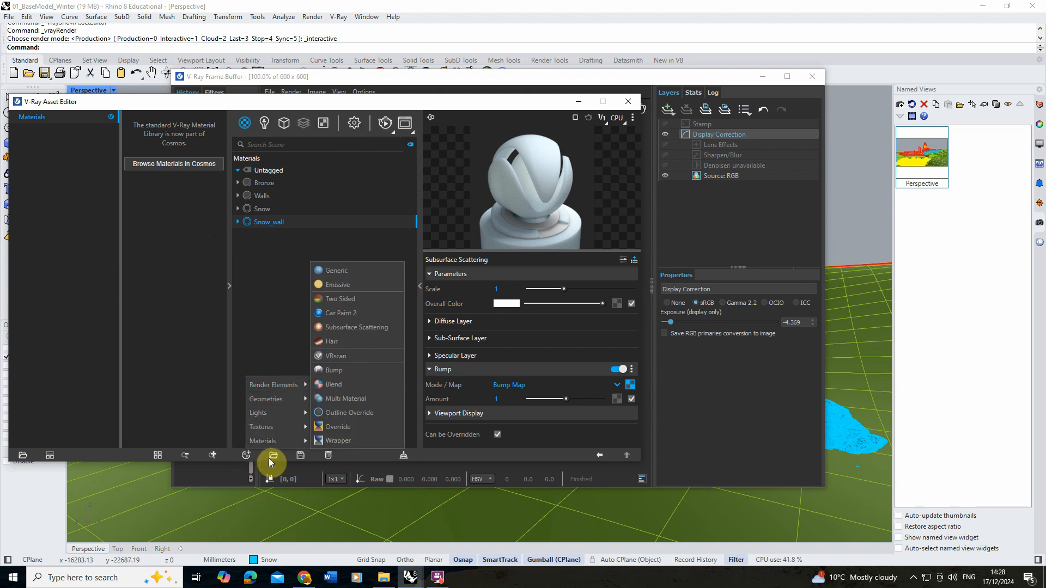
click(338, 271)
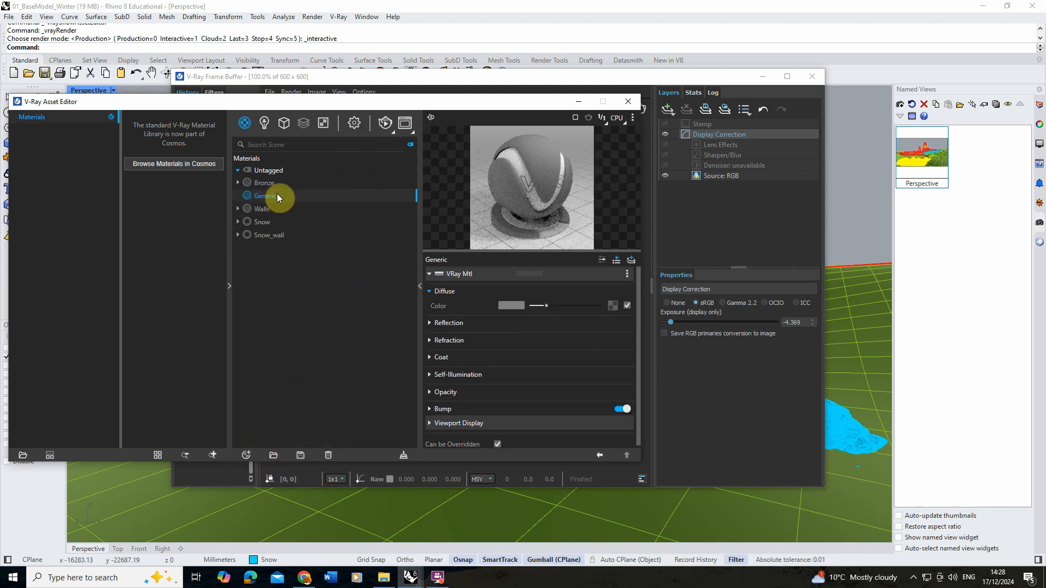
right_click(295, 194)
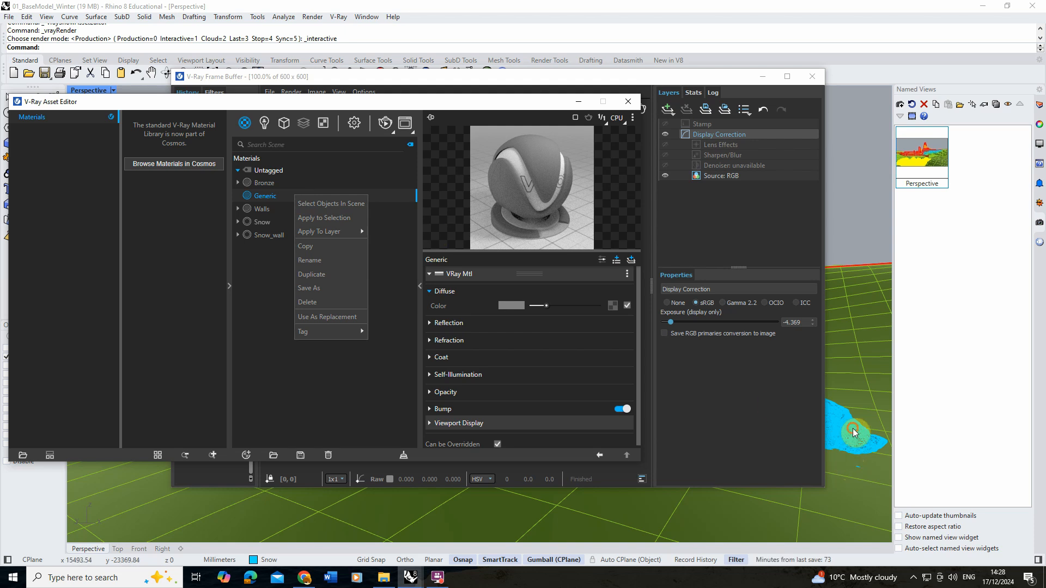
click(855, 433)
right_click(277, 194)
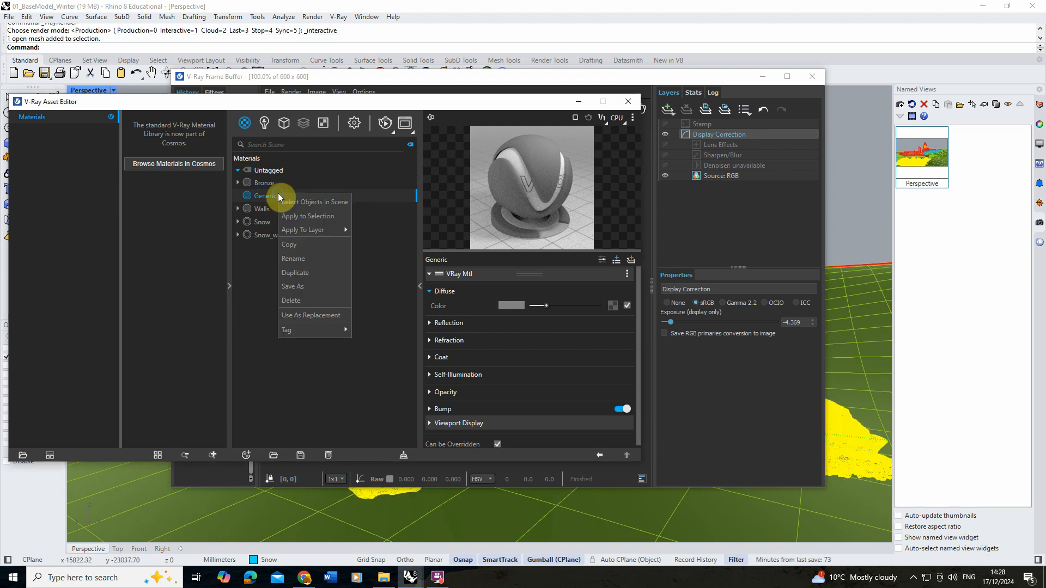
click(307, 214)
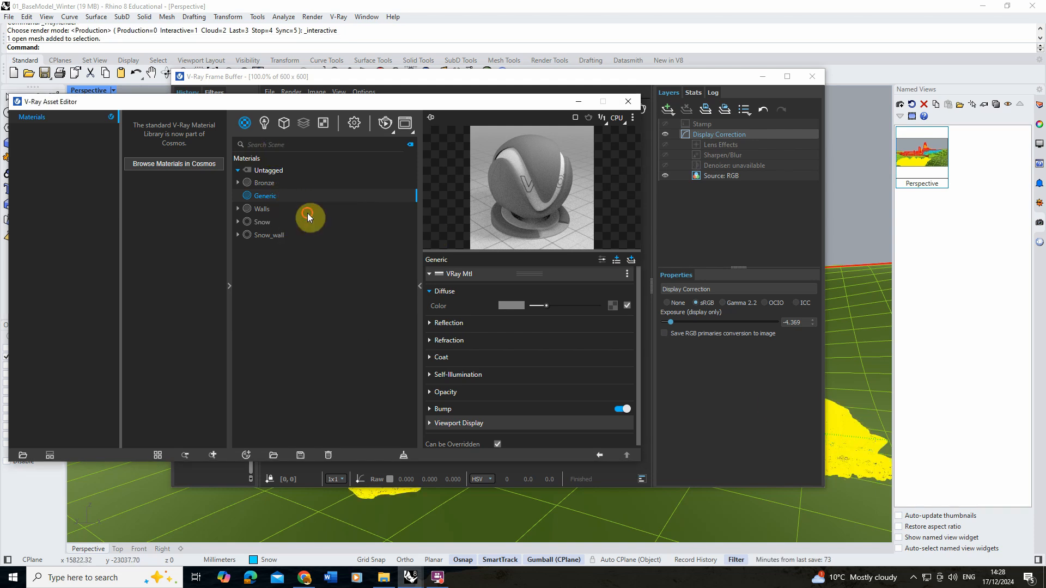
- Add a sublayer under the Snow layer, keeping the default name Layer 01
click(1038, 105)
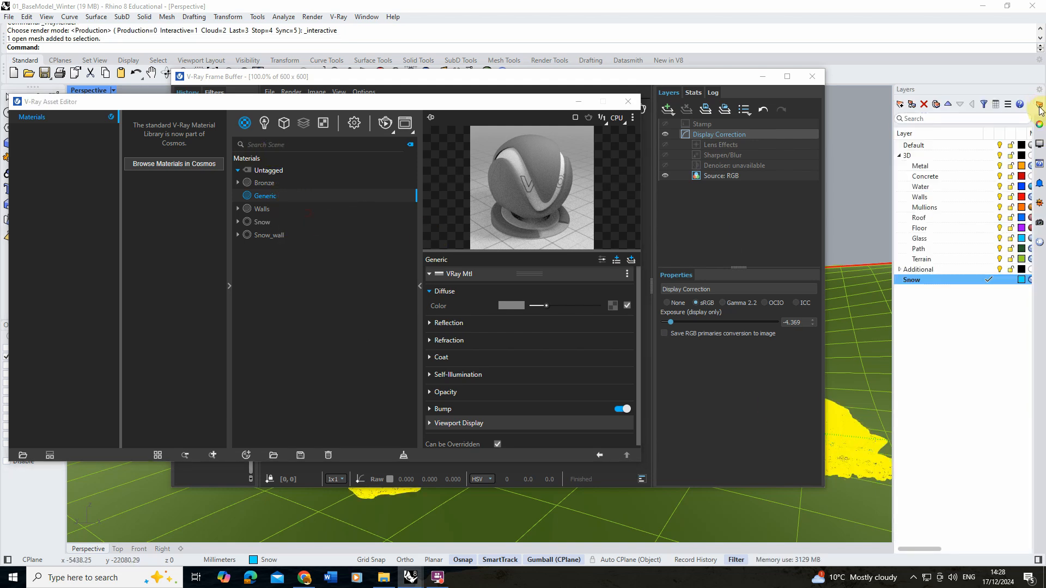
click(899, 105)
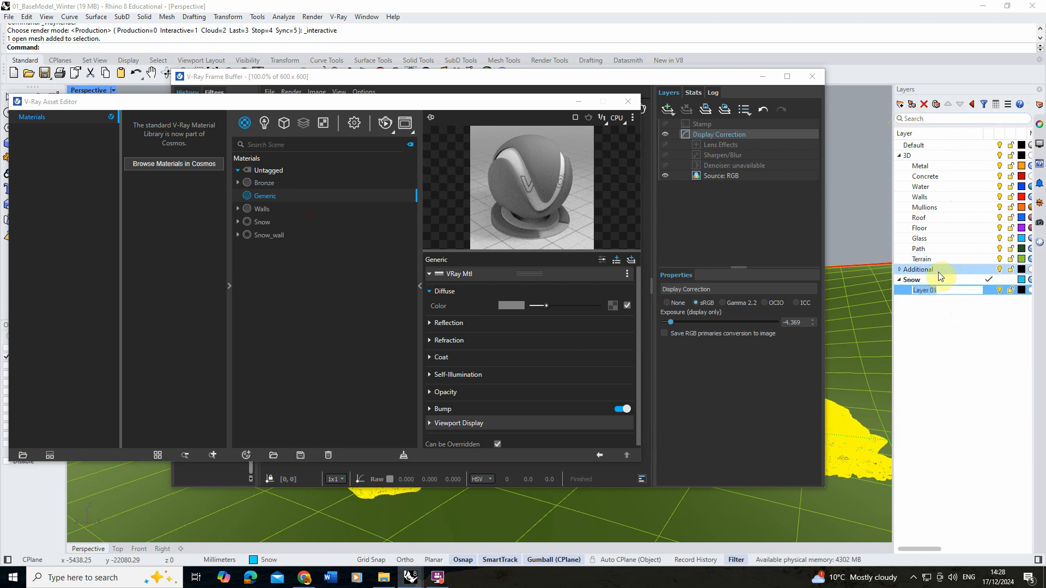
click(988, 321)
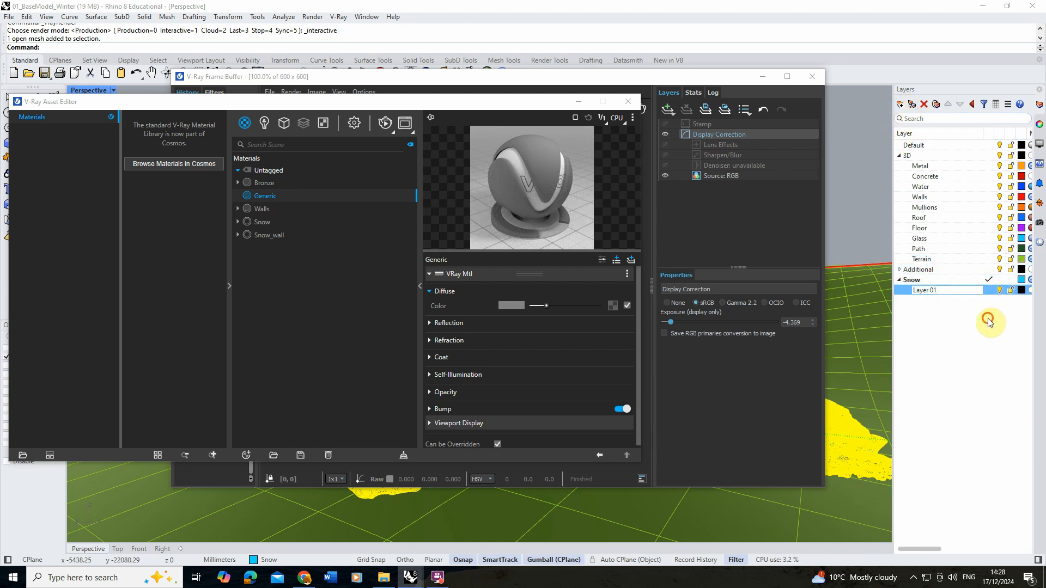
- Create a top-level layer named Rocks alongside the 3D layer
click(907, 156)
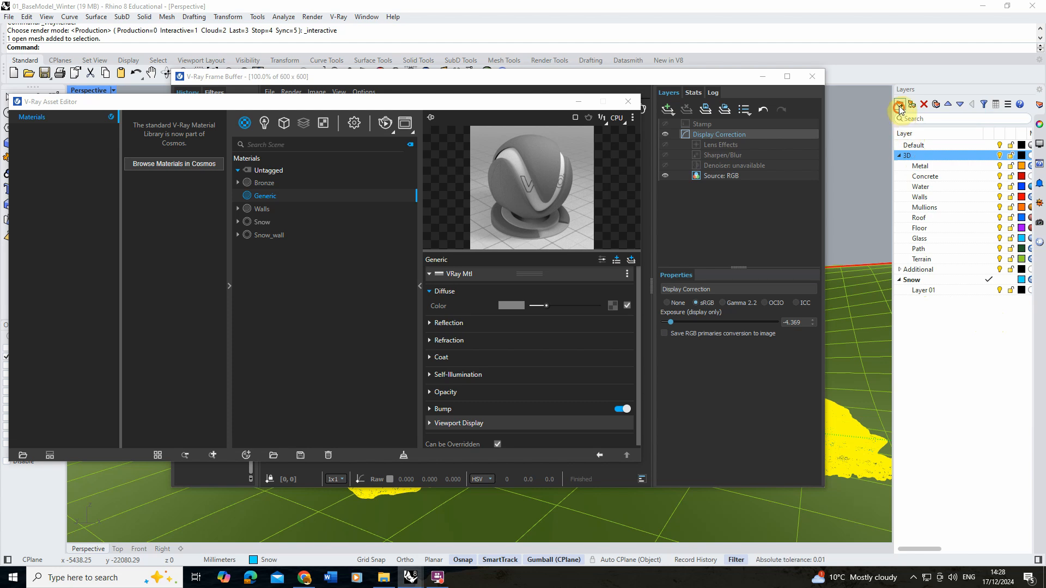
click(899, 105)
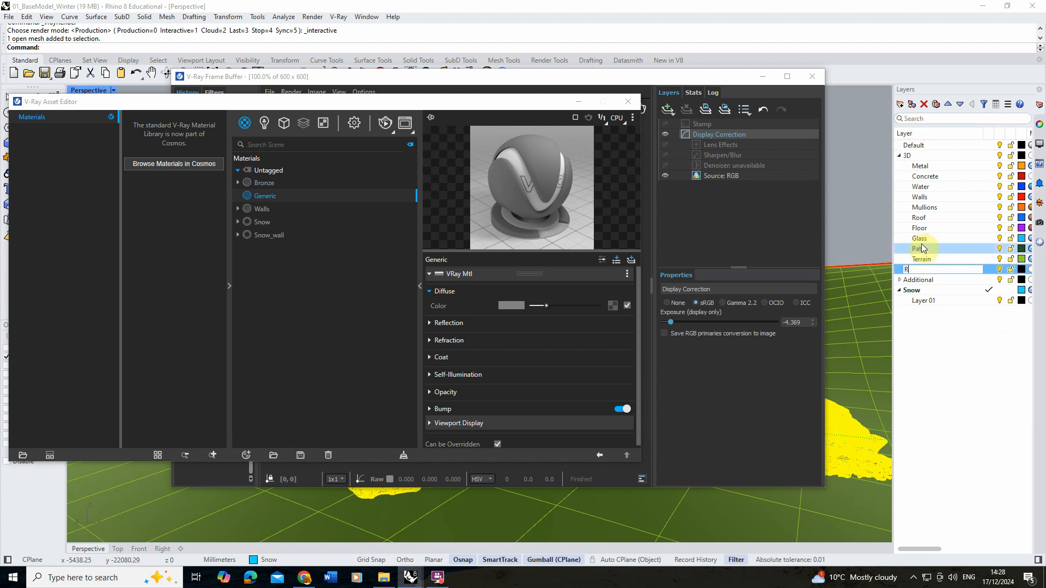
text(Rocks)
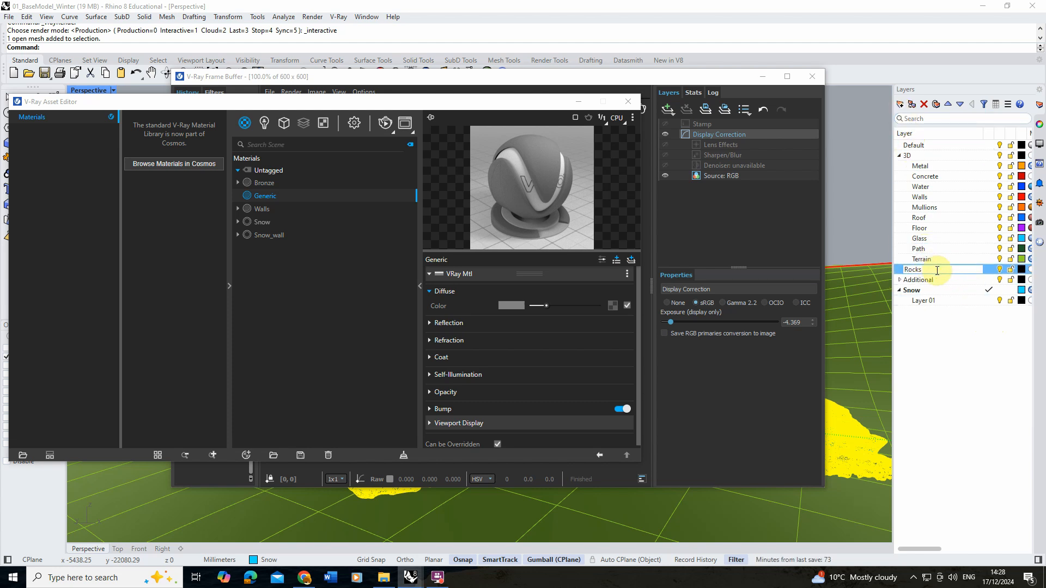
click(969, 354)
click(935, 269)
- Move the rock mesh from the Snow layer to the Rocks layer and deselect it
right_click(947, 269)
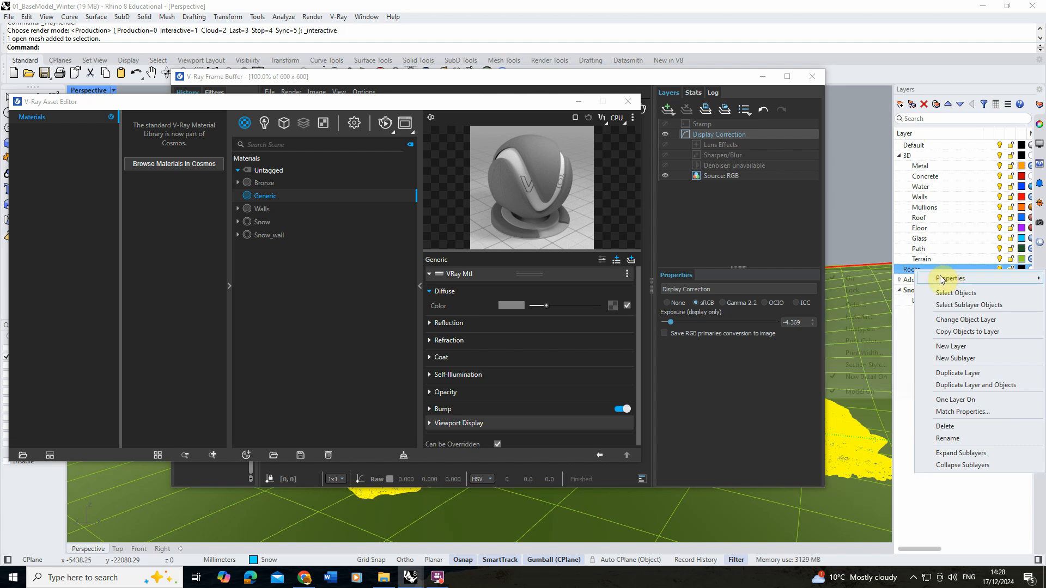
click(1037, 123)
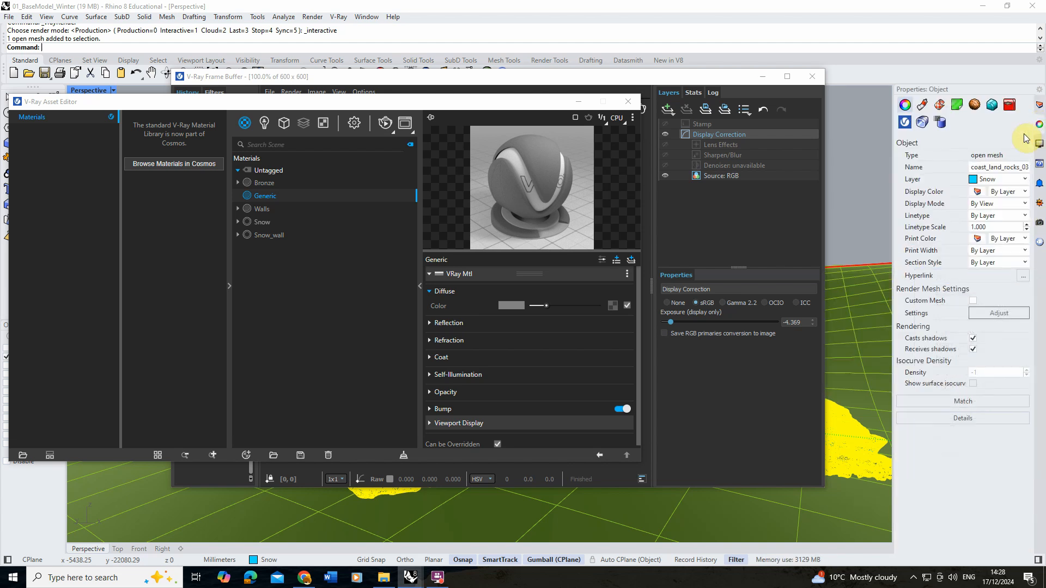
click(1013, 181)
click(998, 341)
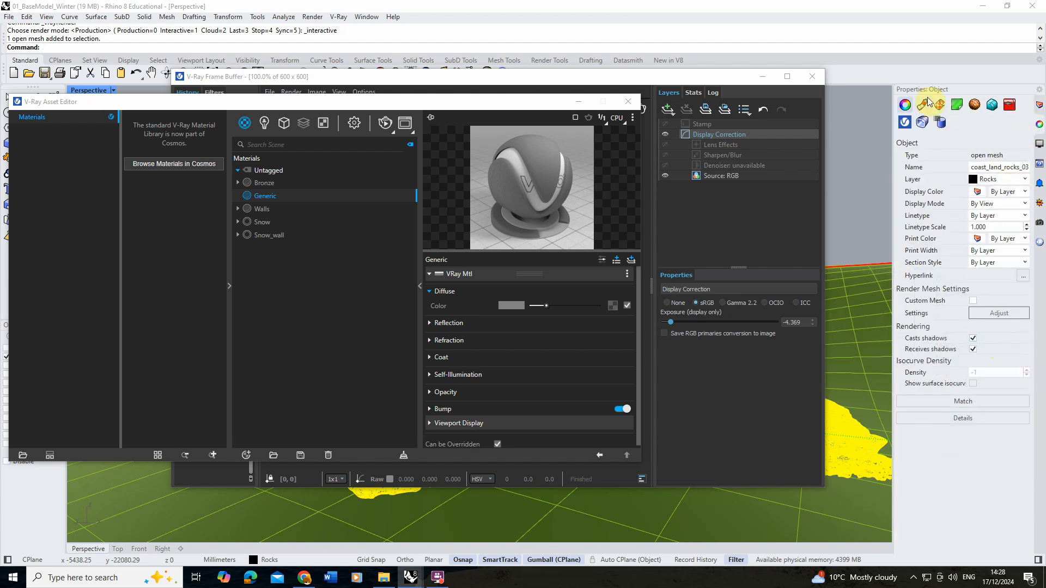
click(860, 181)
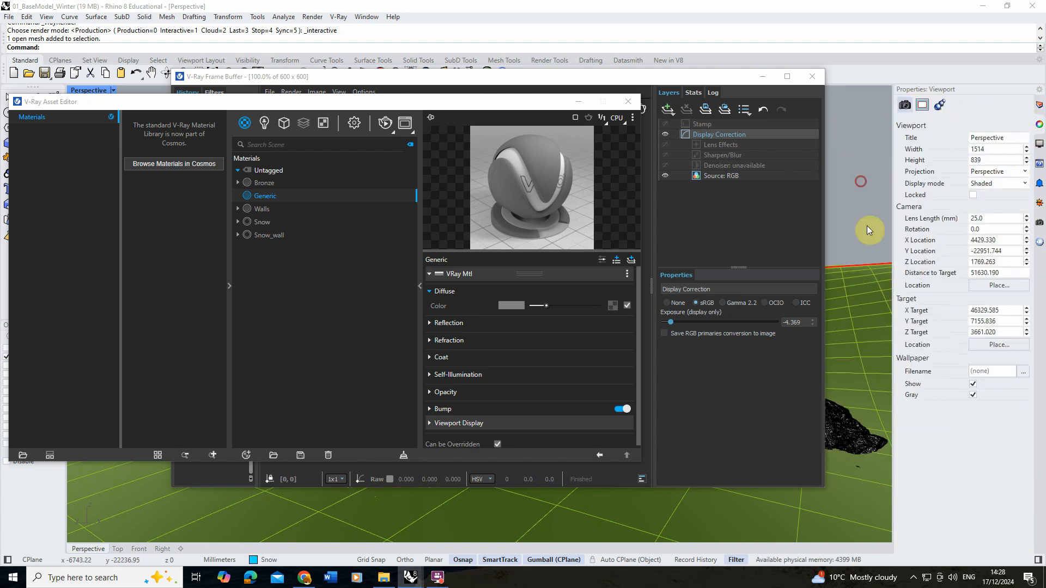
- Clear the render windows from the viewport, make Rocks the current layer and reselect the rock mesh
click(764, 78)
click(585, 102)
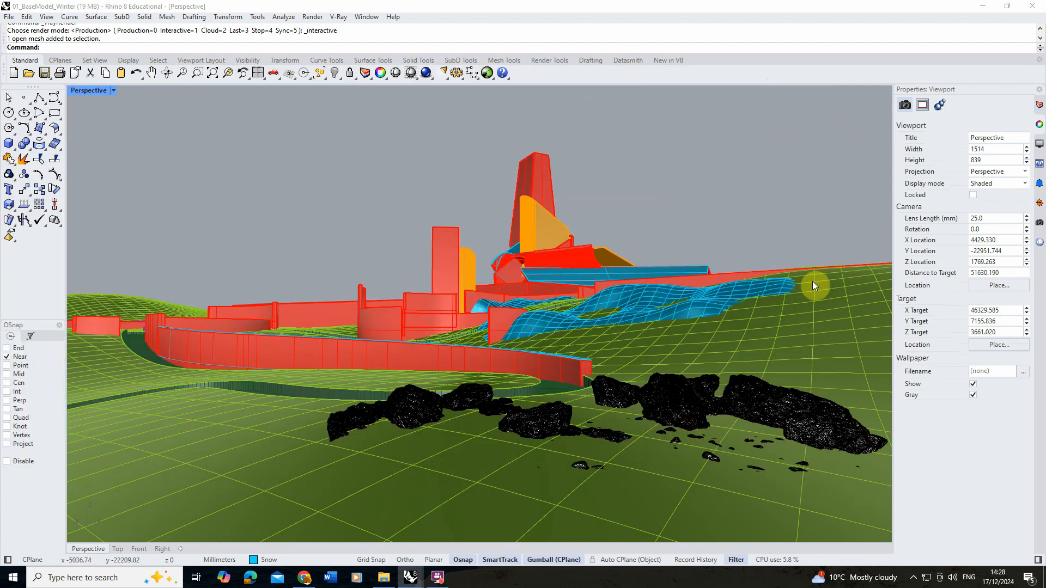
click(746, 414)
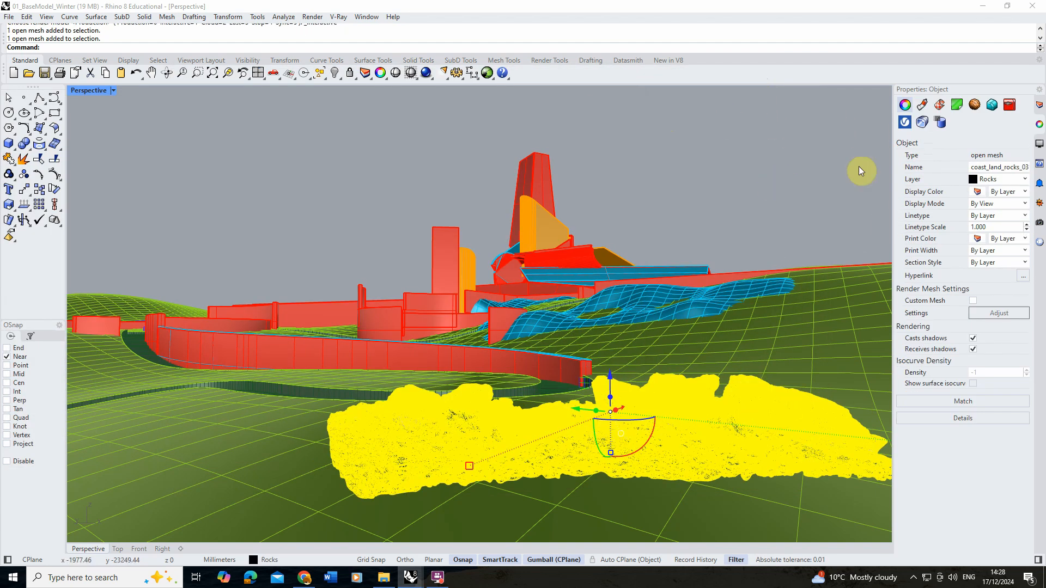
click(1040, 105)
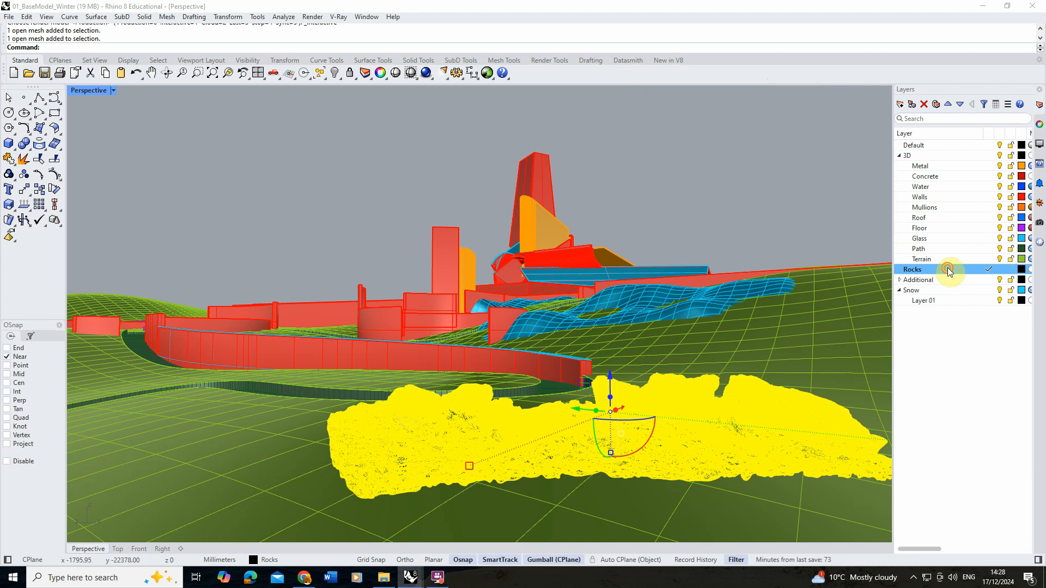
click(774, 179)
click(672, 384)
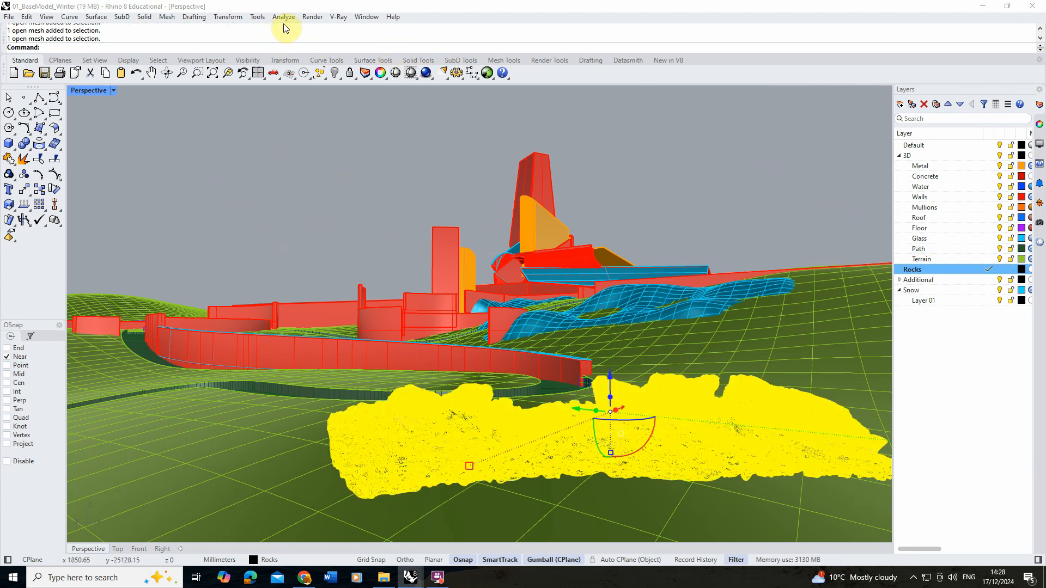
- Rename the Generic material to Rock in the V-Ray materials list
click(335, 17)
click(343, 27)
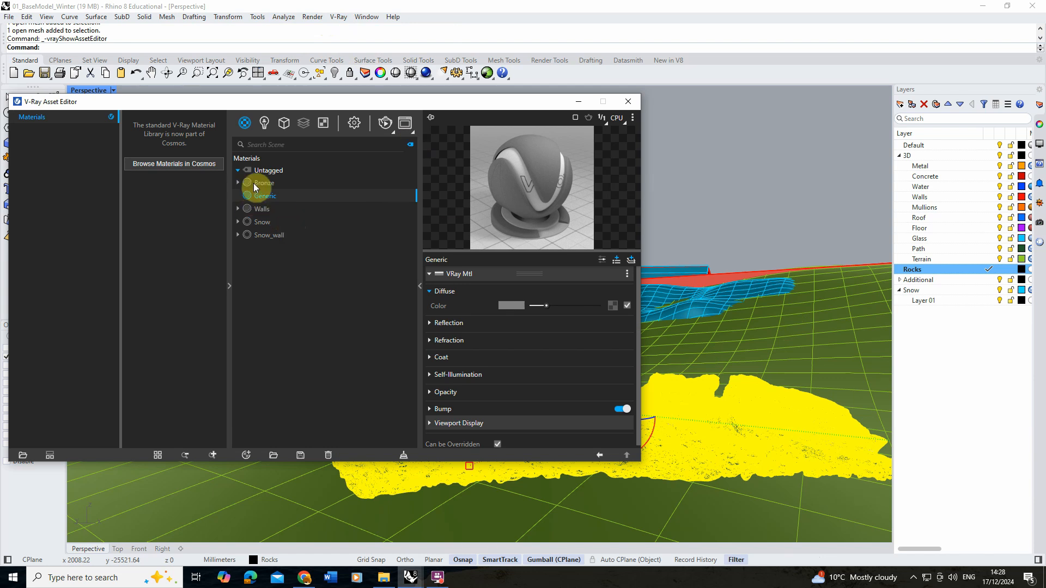
right_click(265, 197)
click(260, 196)
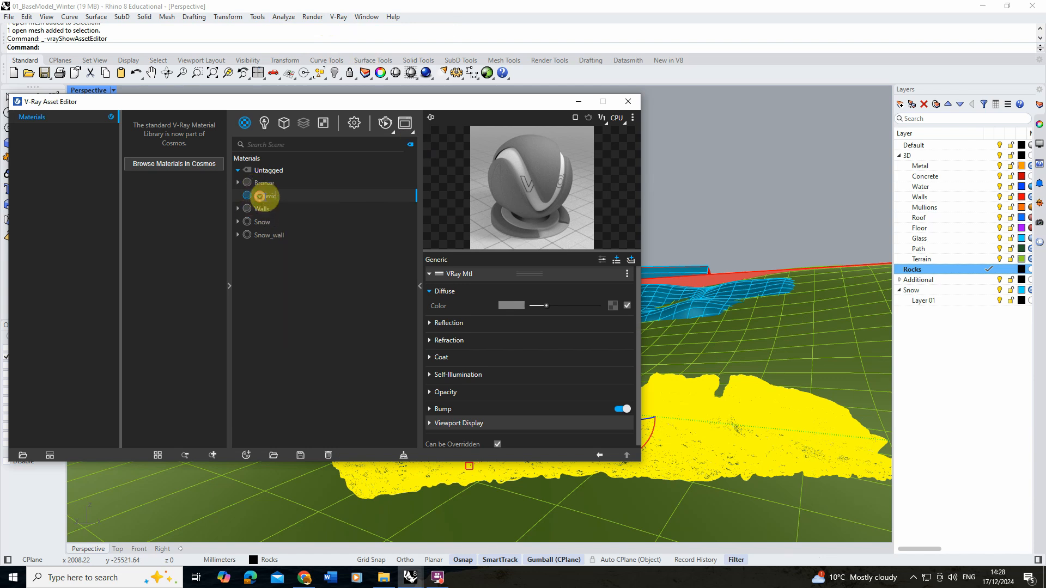
double_click(296, 195)
text(Ro)
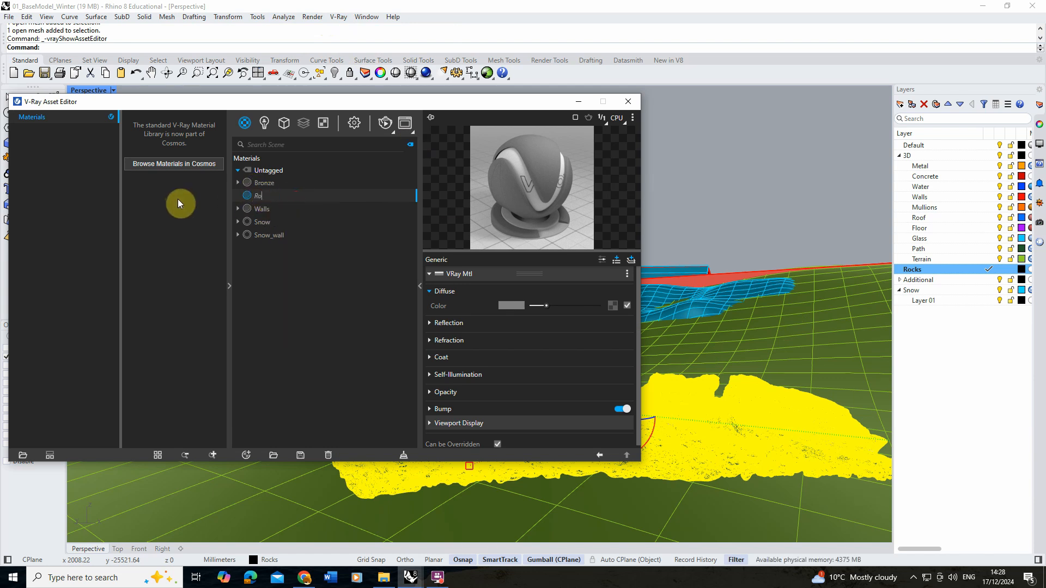
text(ck)
key(Return)
- Assign the coast_land_rocks_03_diff_1k bitmap from the rock model's textures folder to the Rock material's diffuse color
click(612, 305)
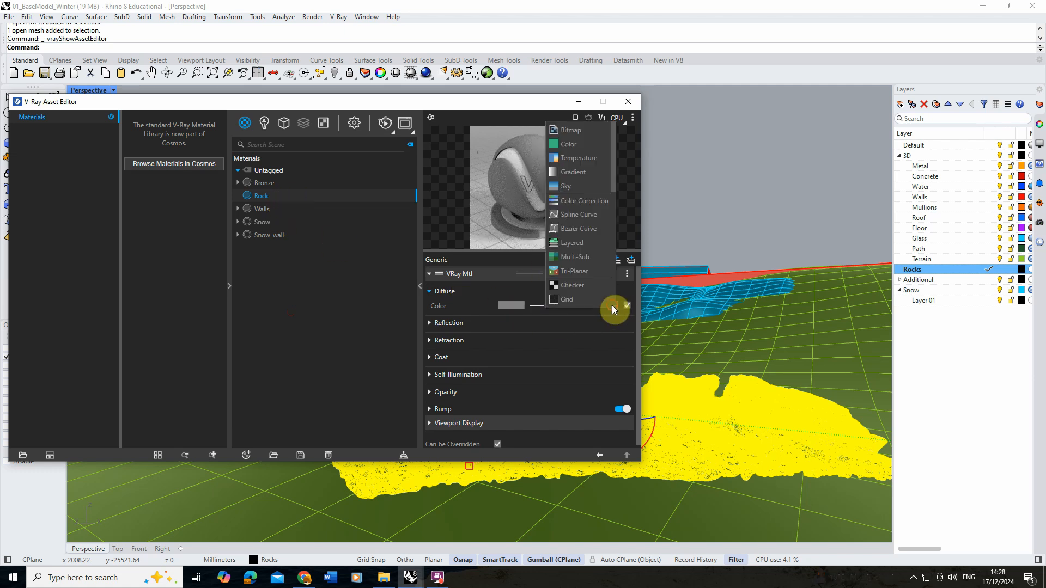
click(579, 132)
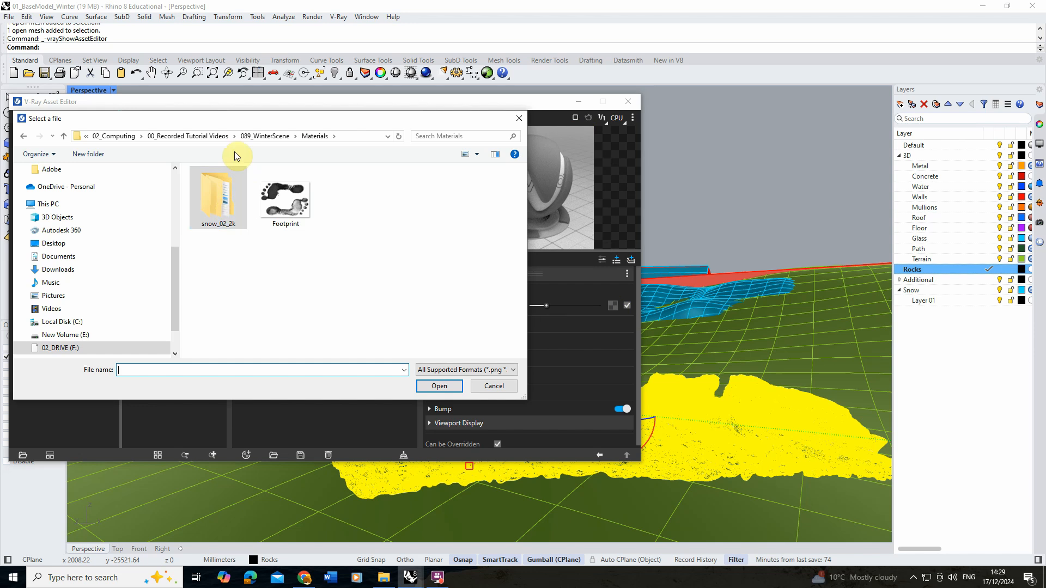
click(265, 136)
click(224, 199)
double_click(224, 199)
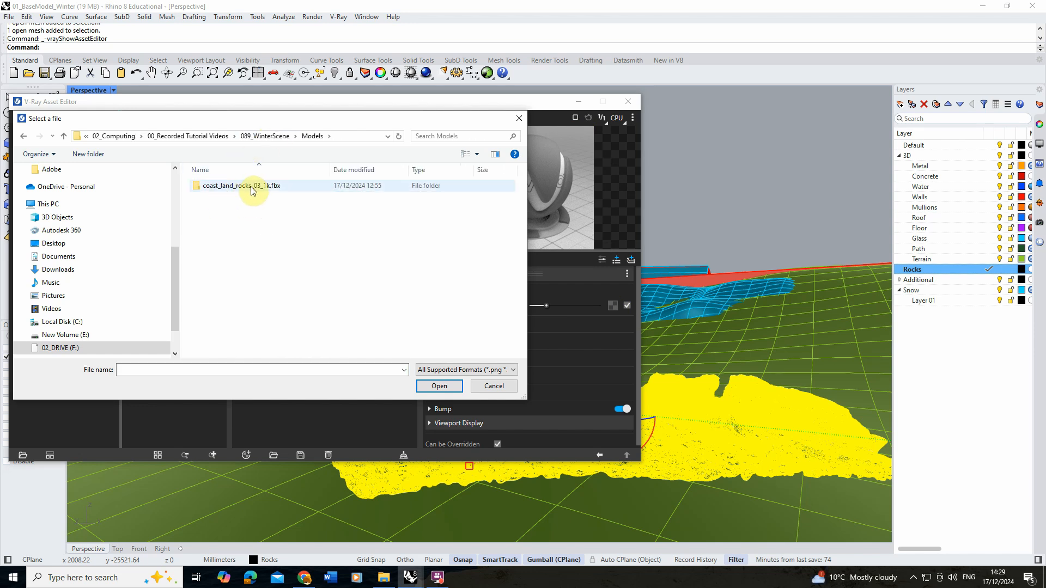
double_click(248, 186)
double_click(234, 186)
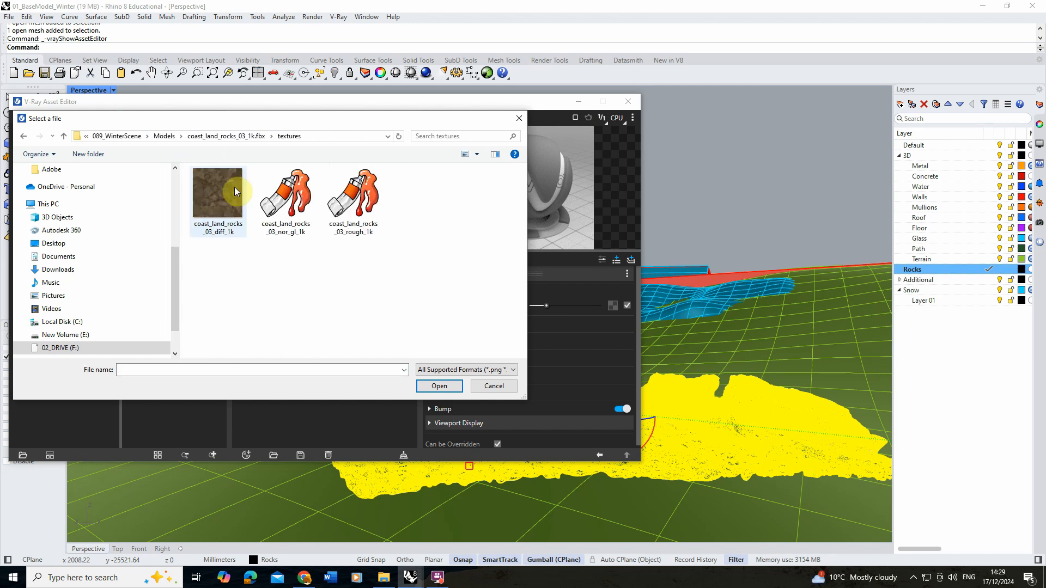
click(217, 192)
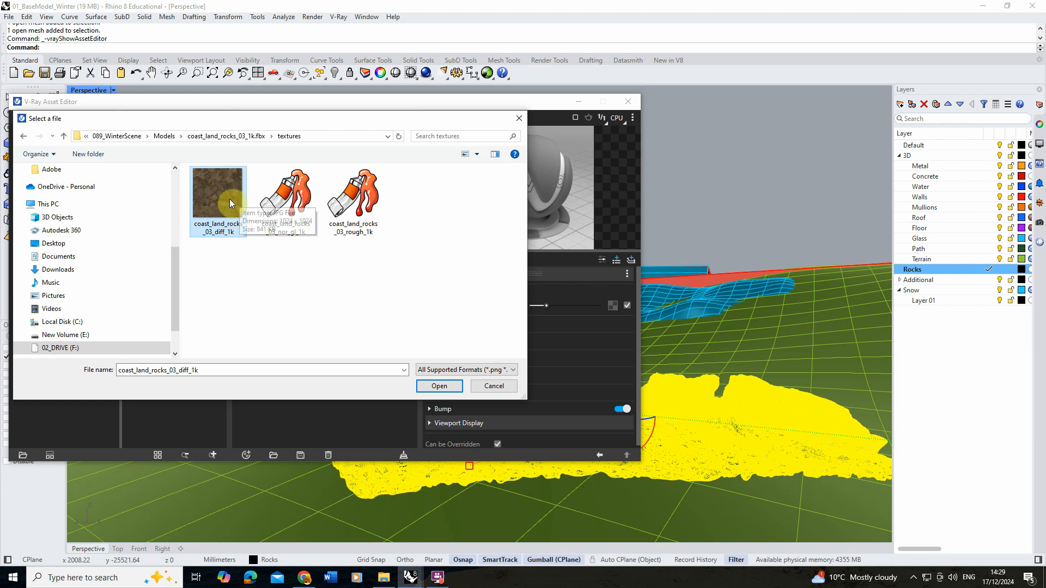
click(448, 387)
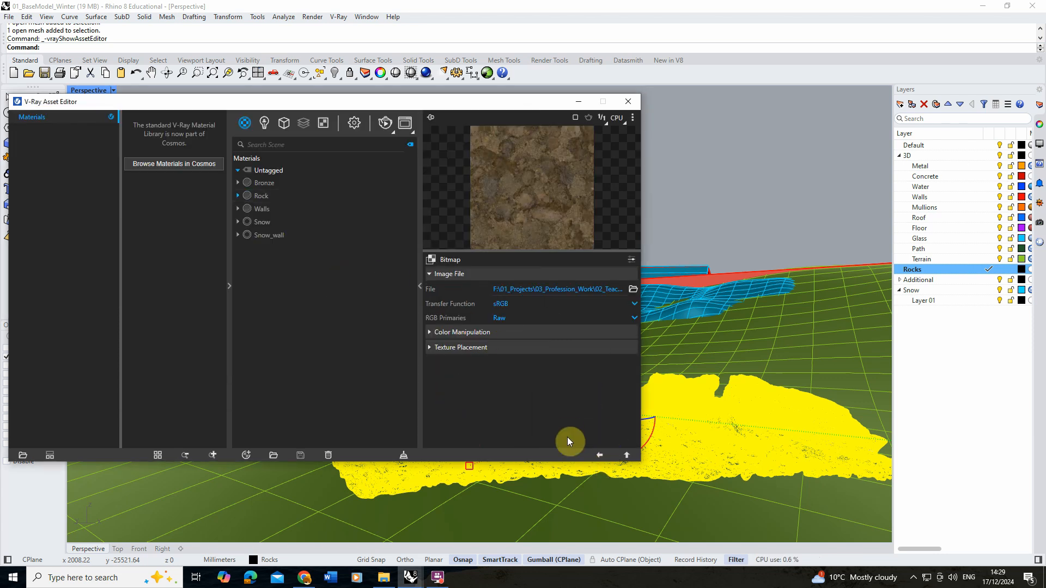
click(599, 455)
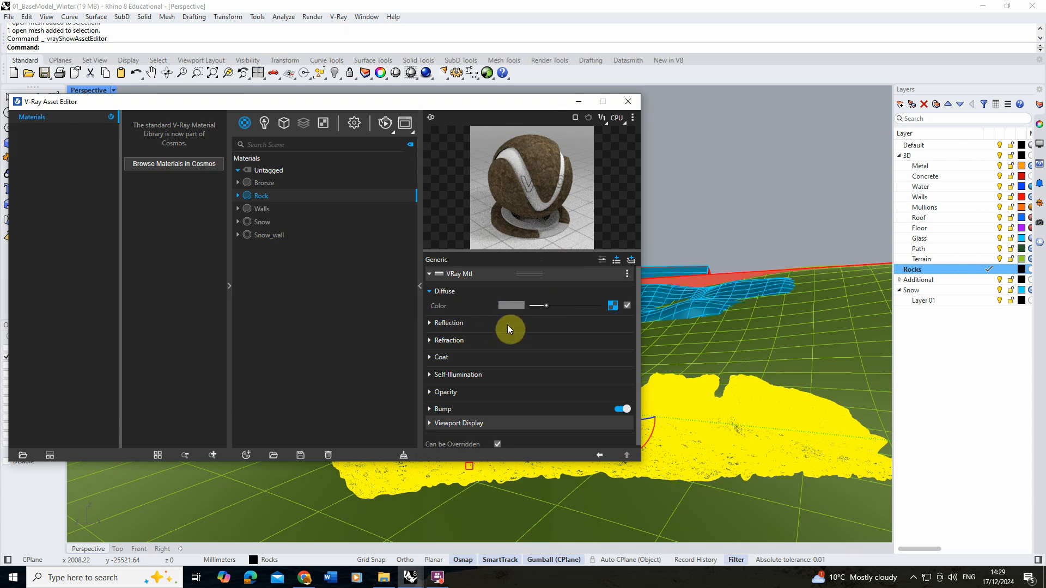
- Look at the Rock material's reflection settings and start an interactive render to check the textured rocks
click(449, 323)
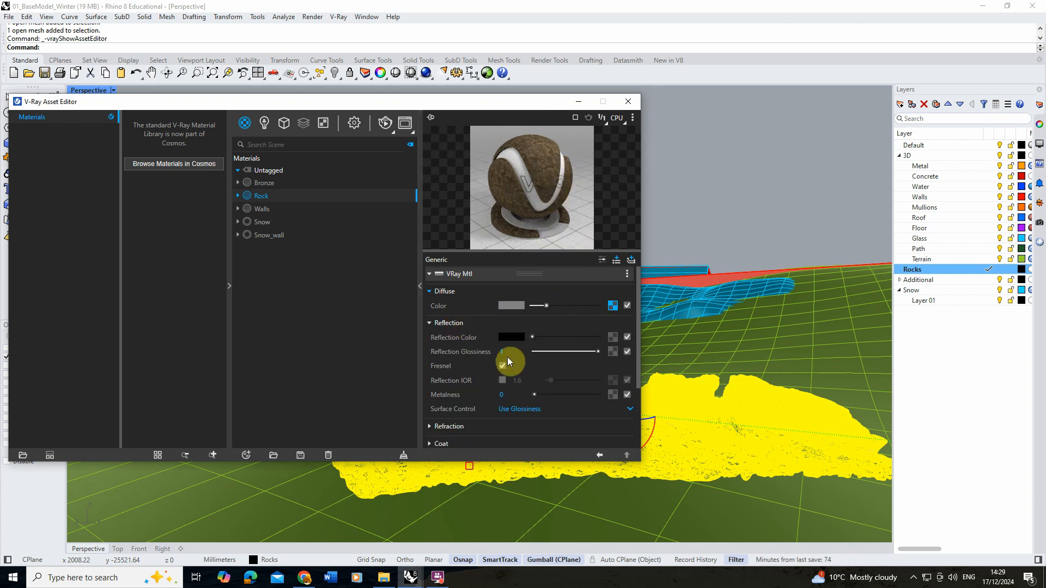
click(436, 323)
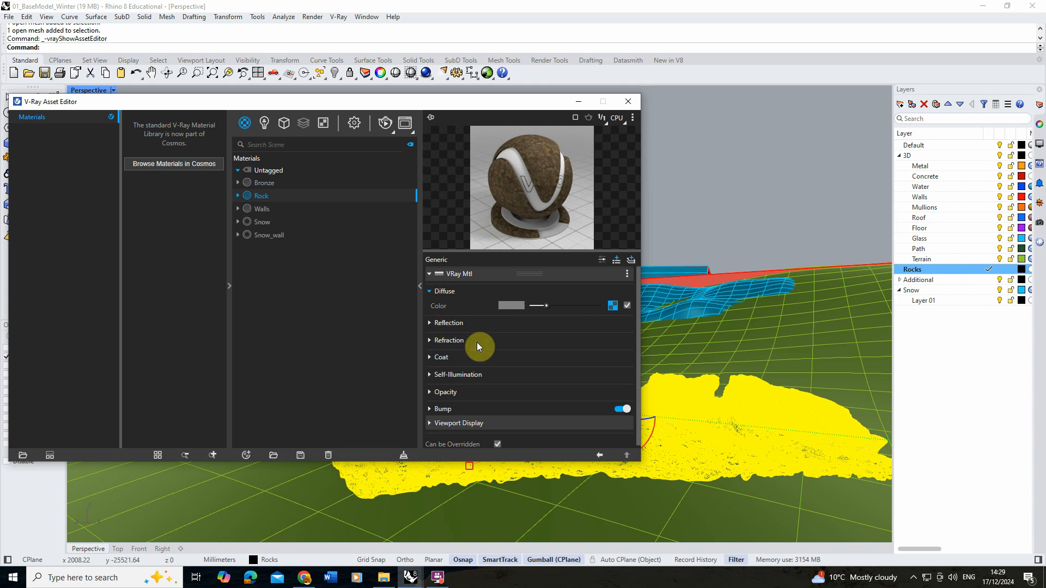
click(407, 126)
click(601, 109)
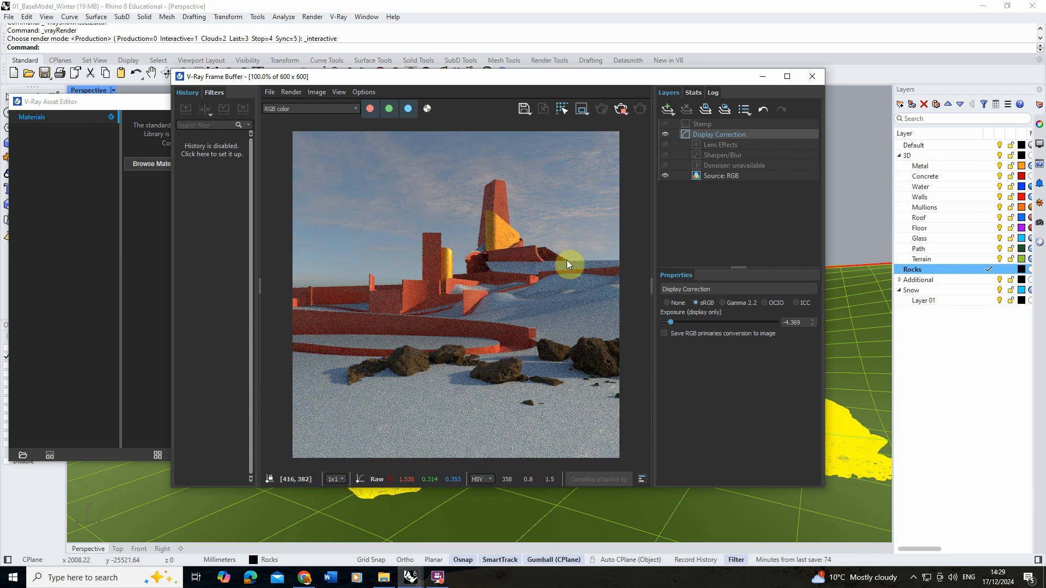
- Stop the interactive render and look through the texture files in the rock model's textures folder
click(622, 109)
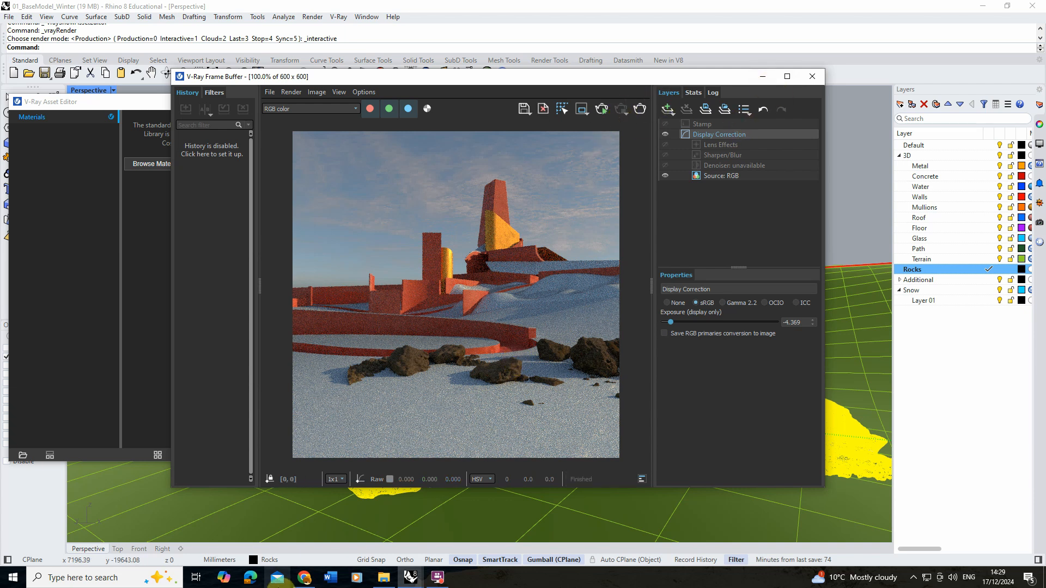
click(384, 578)
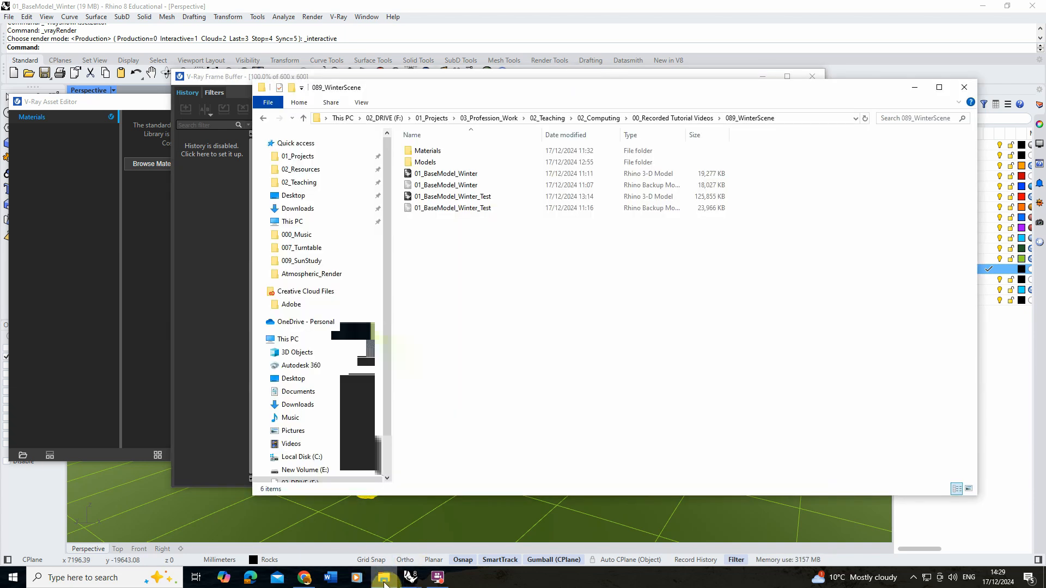
double_click(430, 162)
double_click(428, 151)
double_click(428, 150)
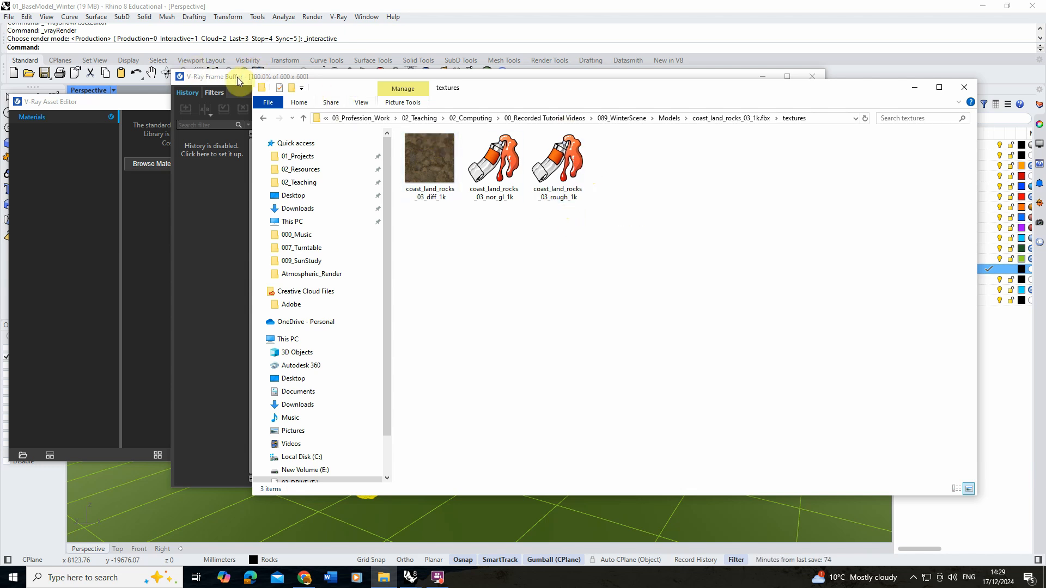
click(140, 103)
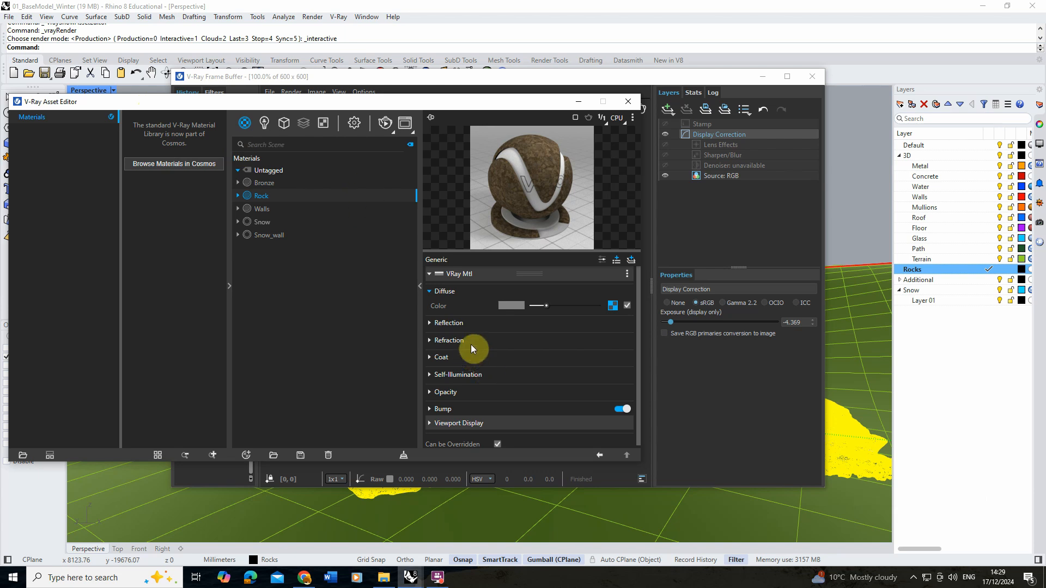
- Copy the Rock material's diffuse texture and paste it as a copy into its reflection color
click(449, 323)
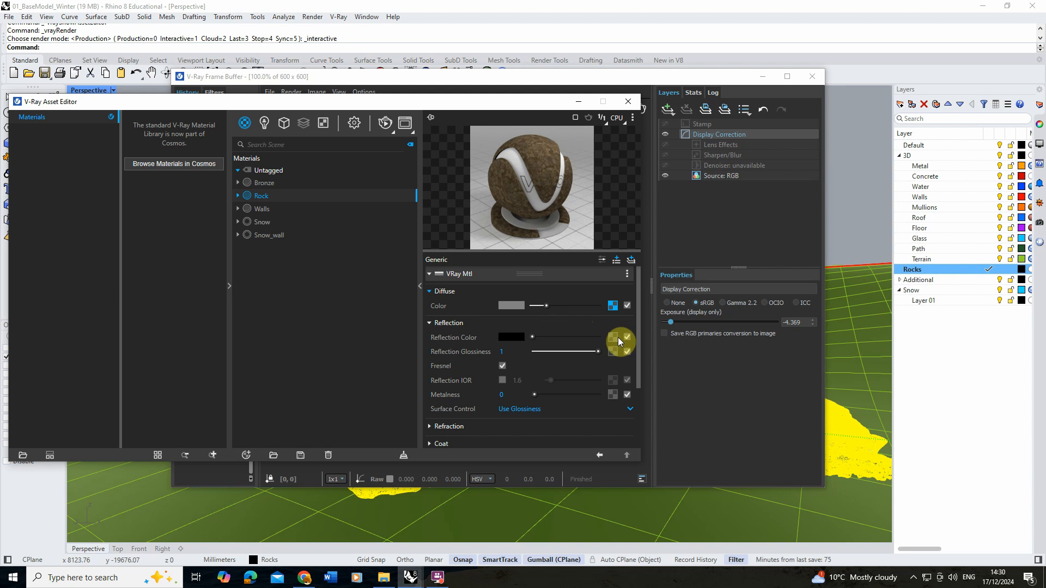
right_click(614, 307)
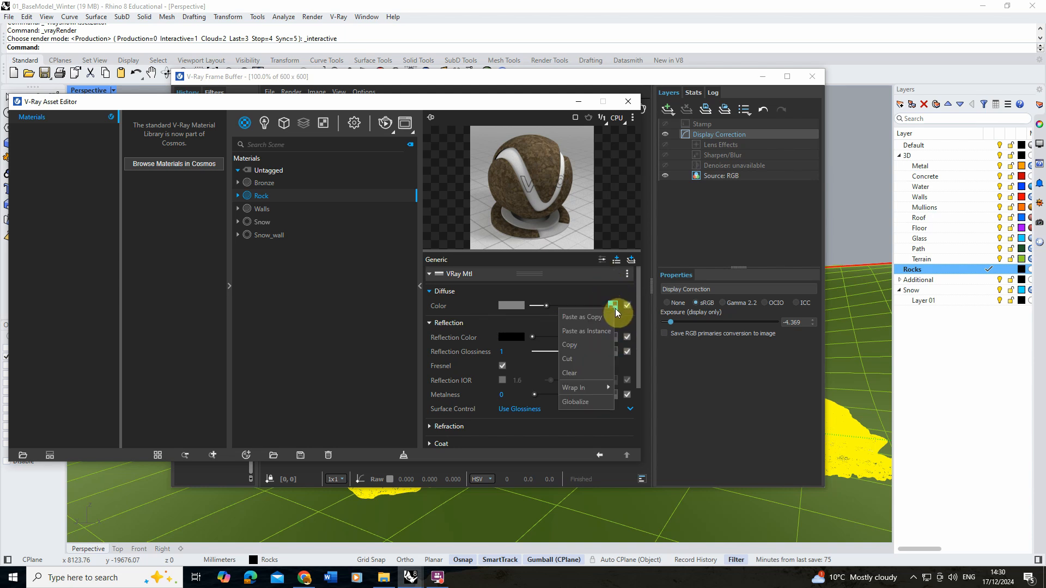
click(571, 345)
right_click(612, 338)
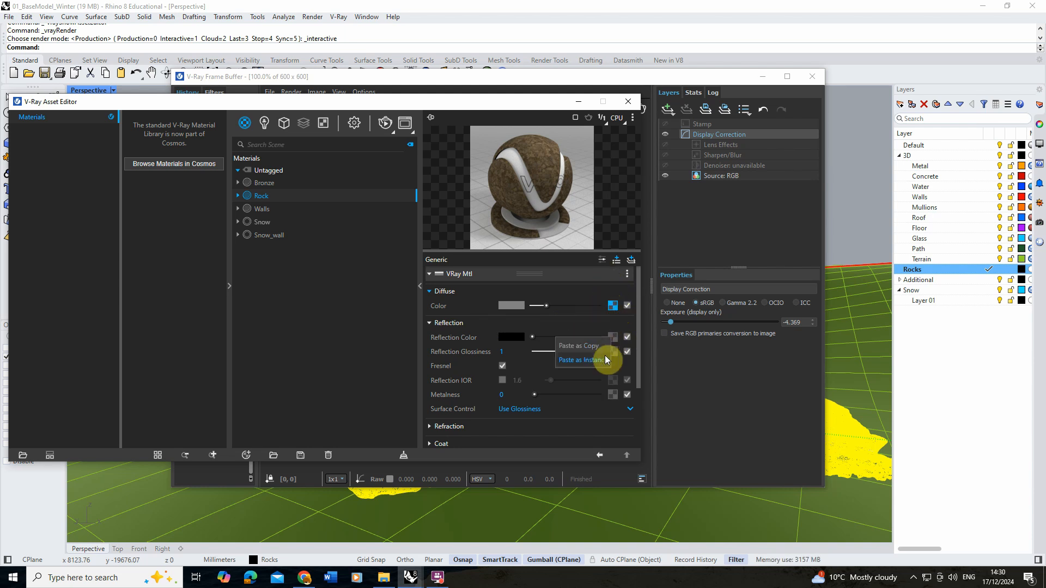
click(599, 346)
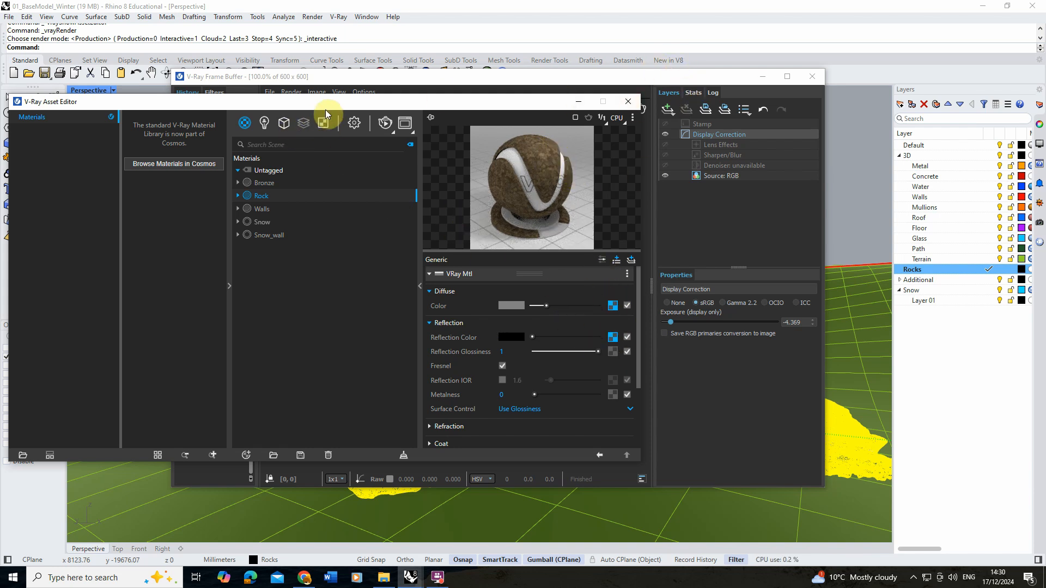
- Render the scene to check the Rock material's reflections, stop it and clear the V-Ray windows from the viewport
click(385, 125)
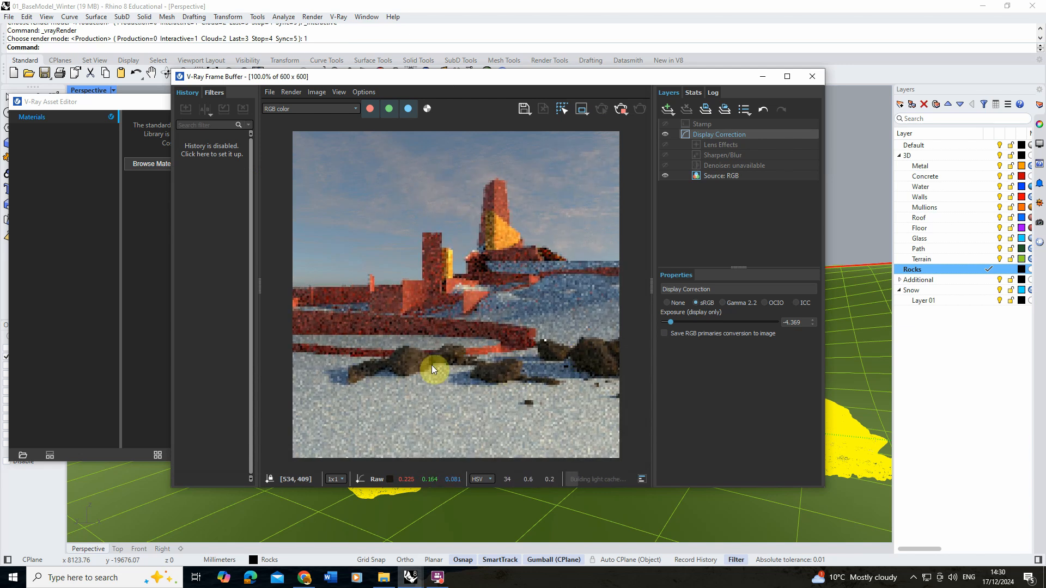
scroll(420, 363, up, 2)
scroll(419, 362, down, 2)
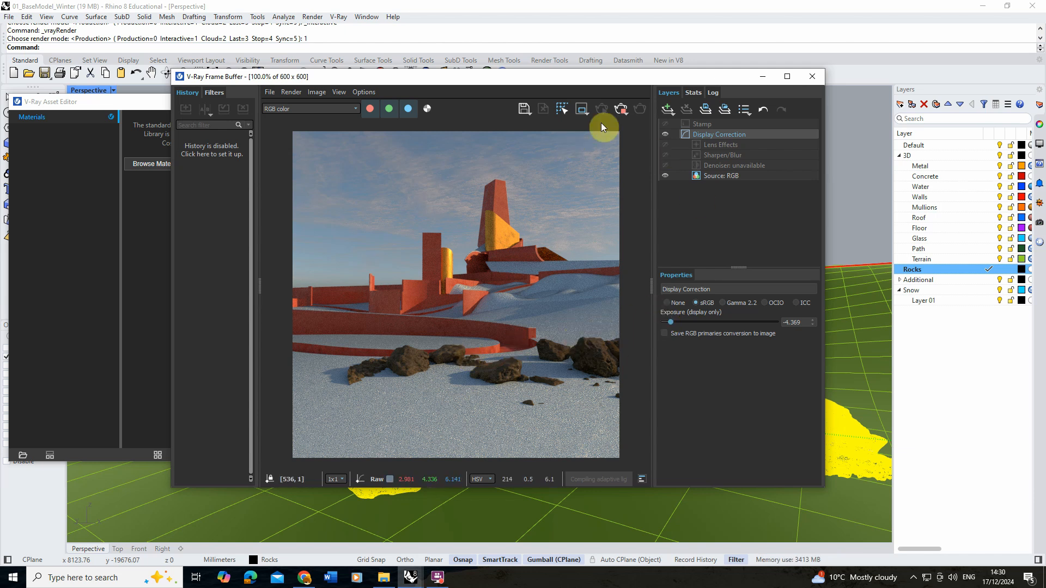
click(618, 111)
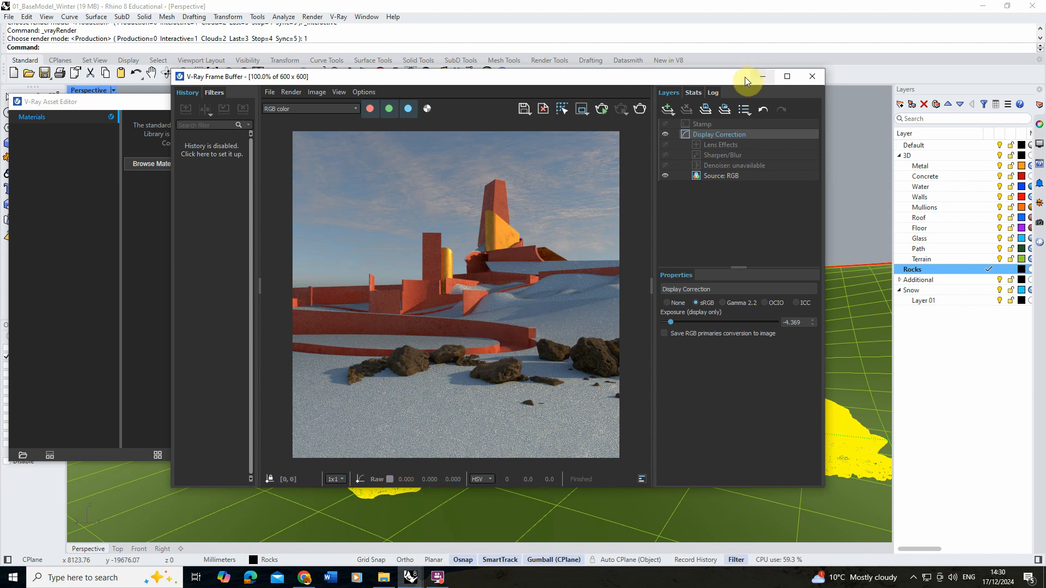
click(761, 77)
click(586, 103)
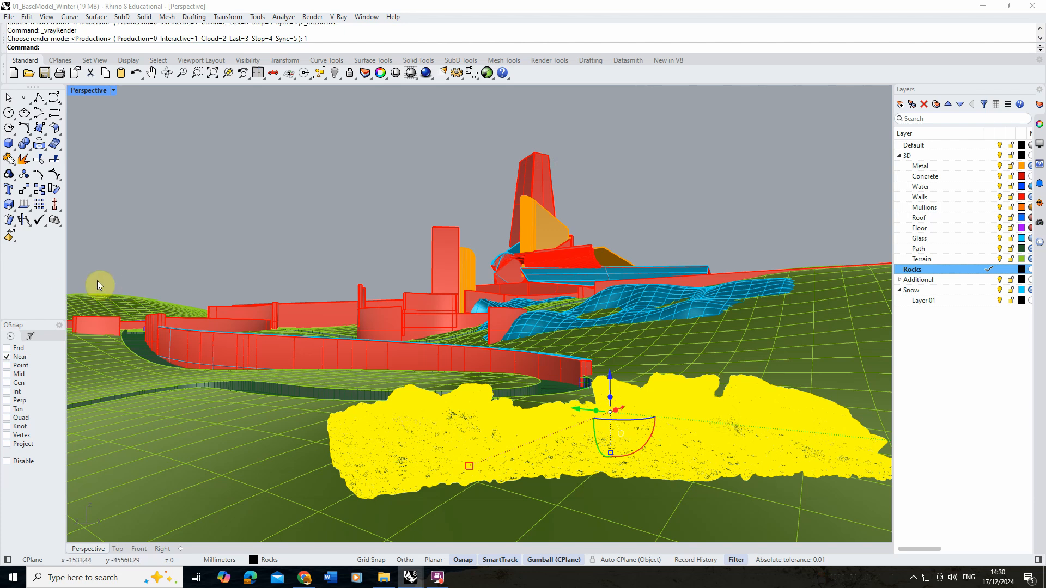
- Copy the rock mesh with the vertical option on, placing the duplicate slightly above the original rocks
click(40, 189)
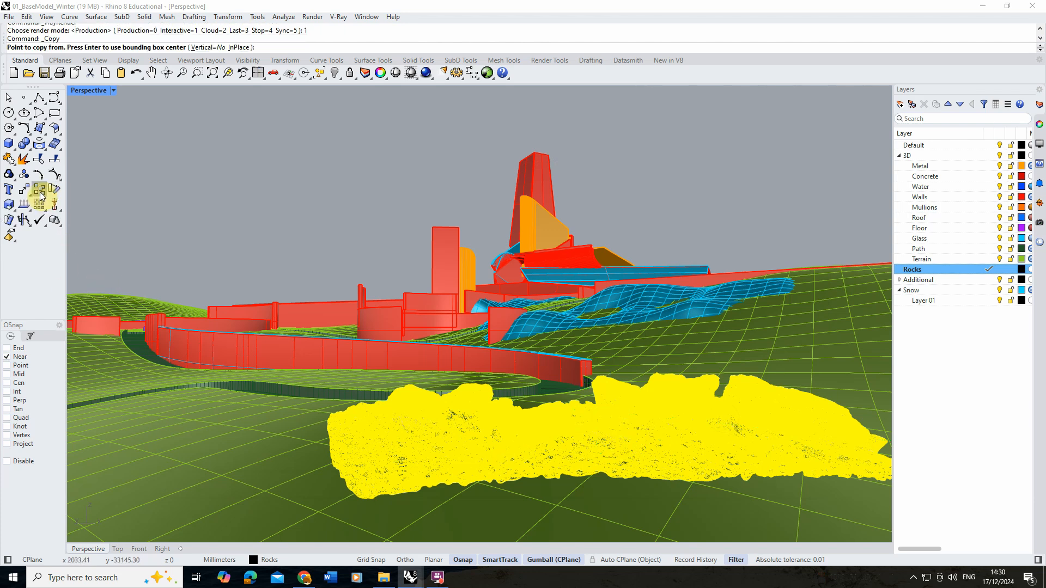
click(217, 48)
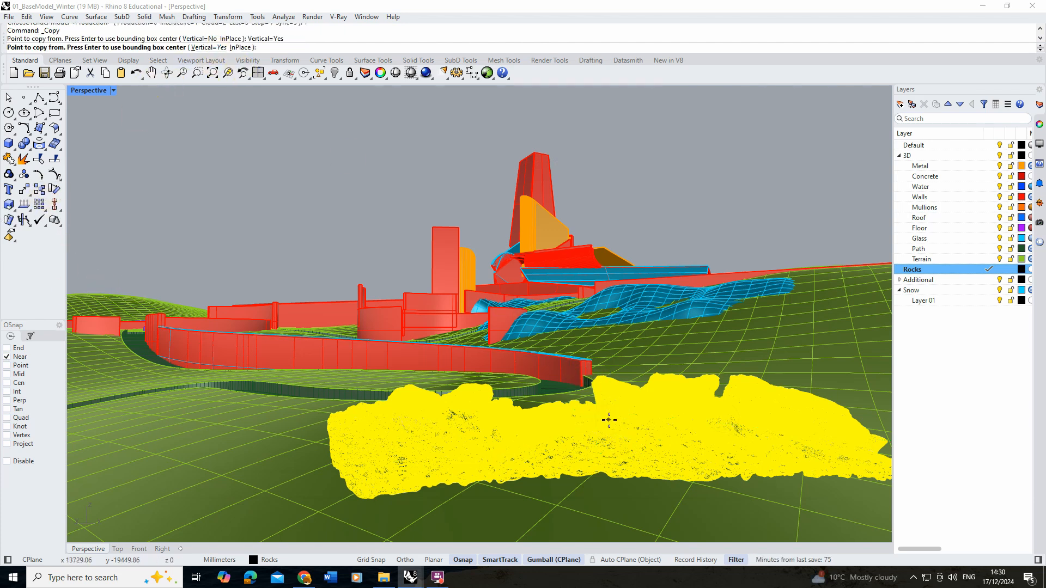
click(41, 194)
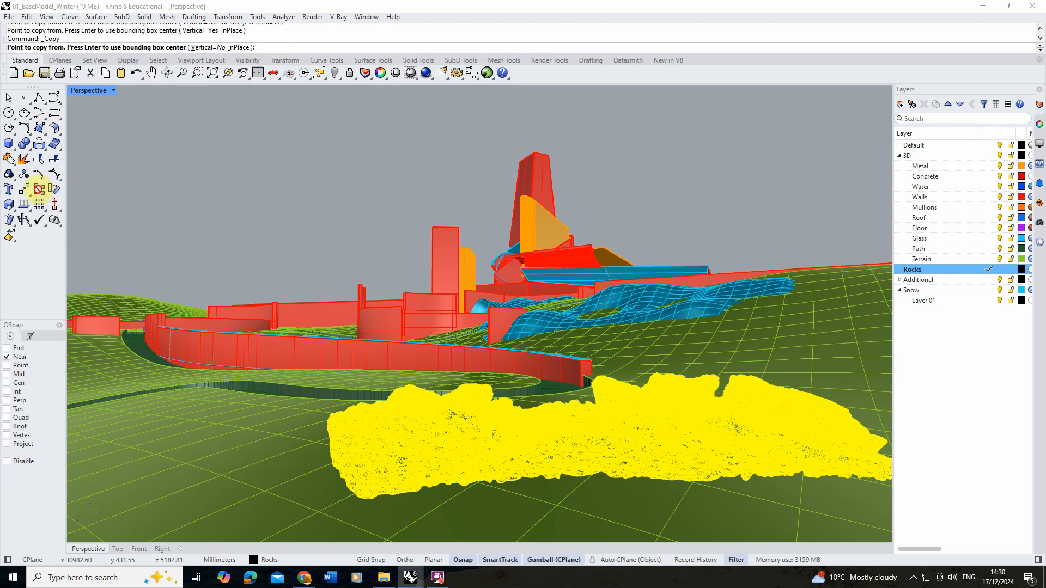
click(216, 48)
click(609, 409)
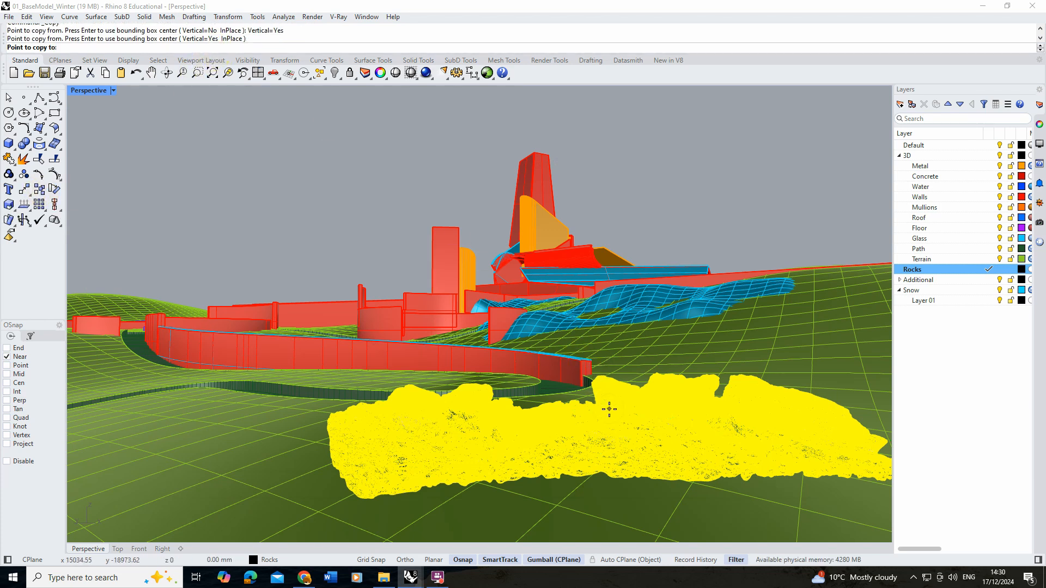
click(718, 189)
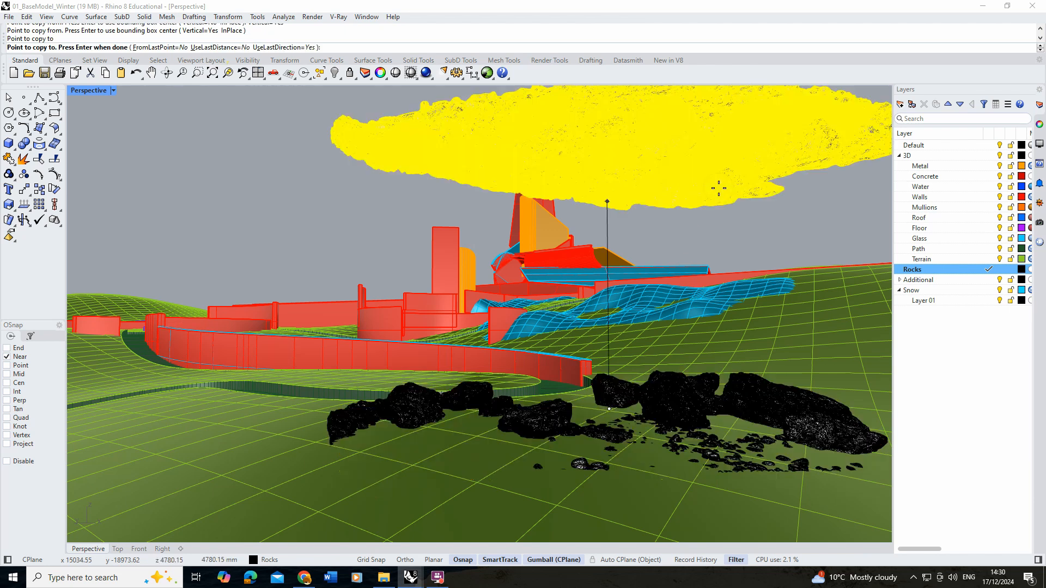
key(Return)
- Select the duplicated rock mesh and move it to the Snow layer
scroll(538, 252, down, 10)
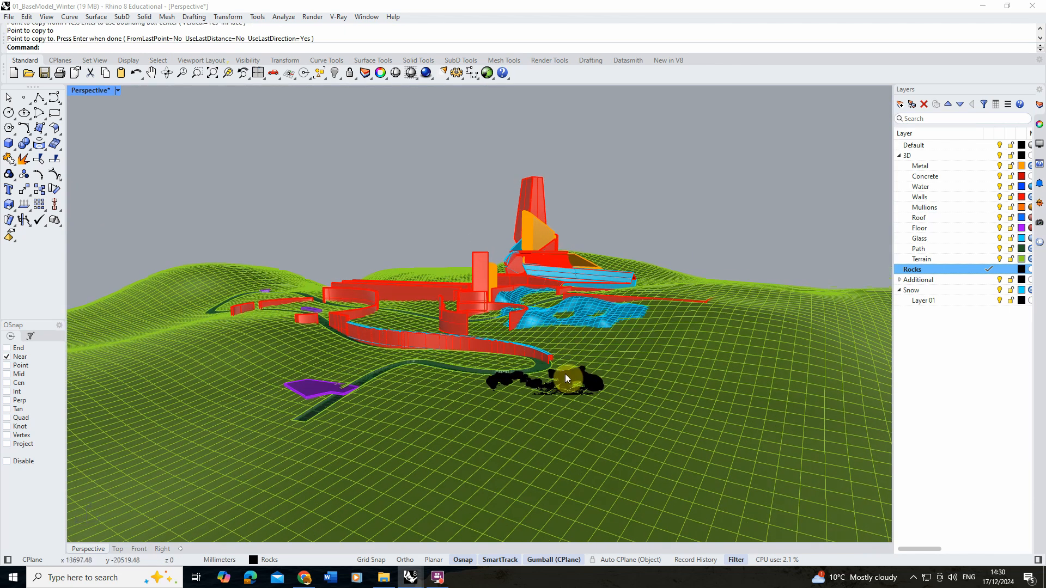
scroll(565, 373, up, 5)
click(559, 362)
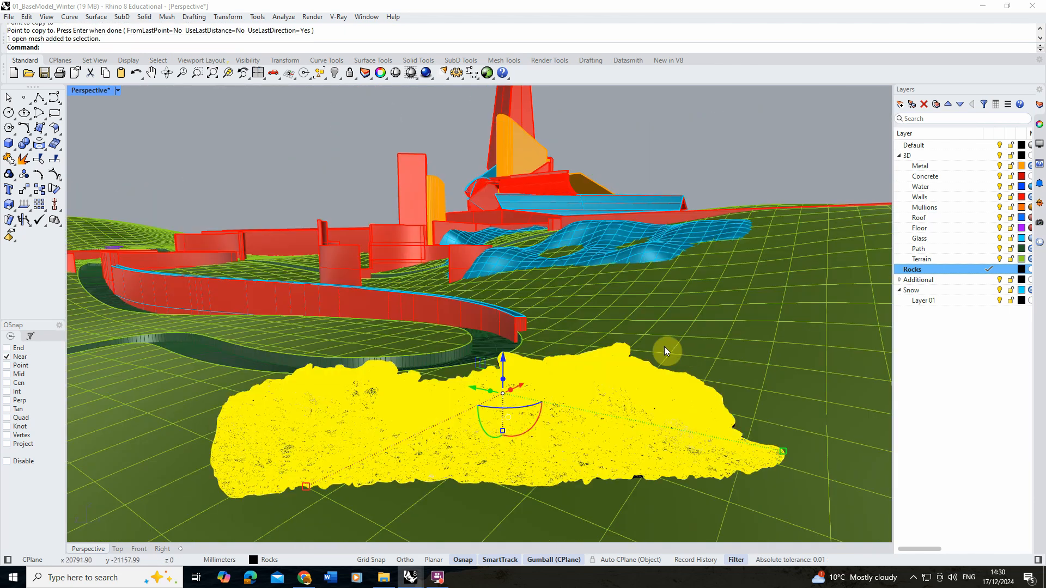
click(1038, 126)
click(1024, 179)
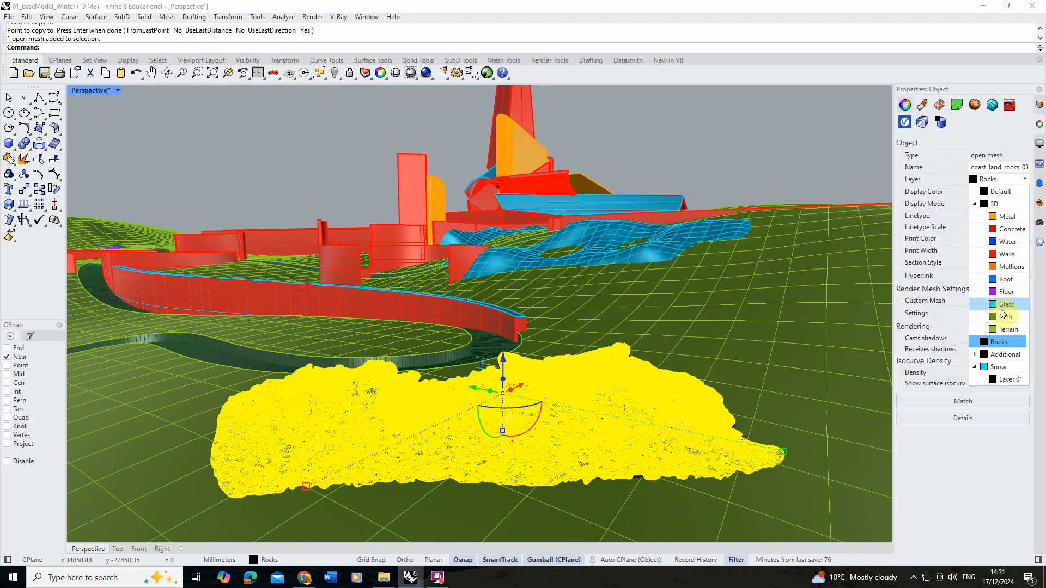
click(998, 366)
click(705, 162)
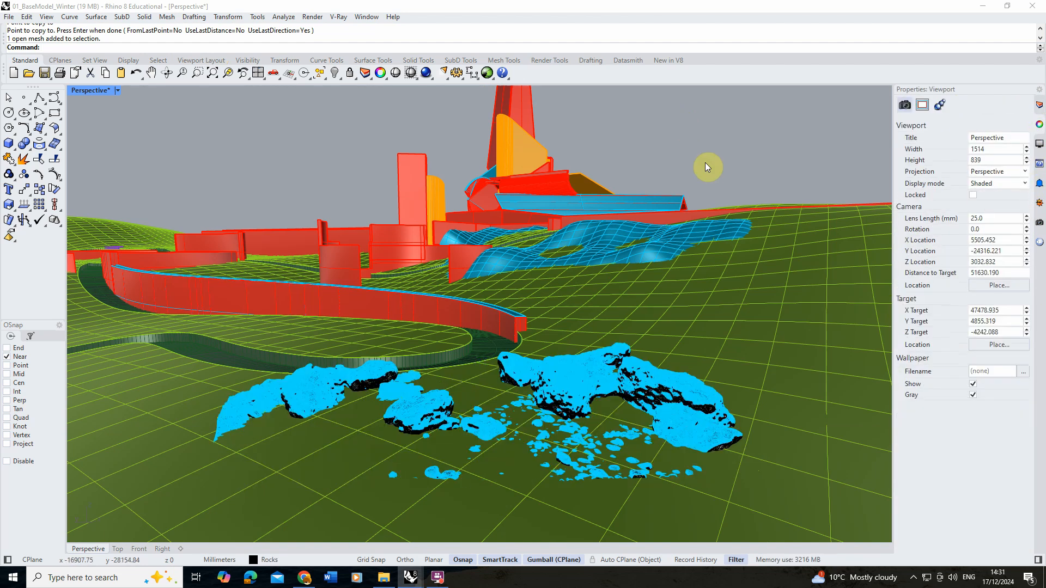
- Nudge the Snow-layer rock copy along the Y axis in two small moves, the second about 90 mm
click(566, 375)
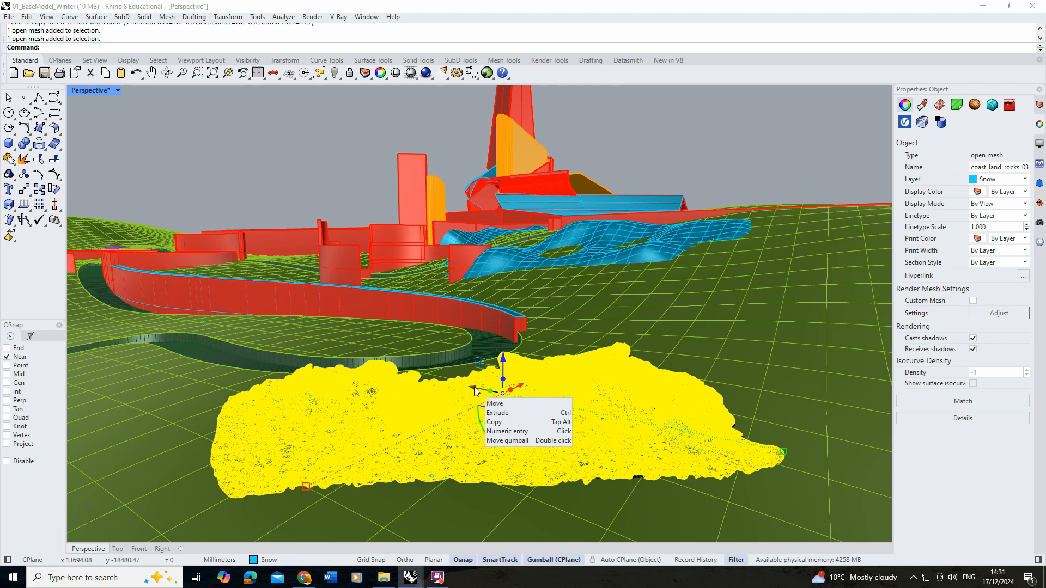
drag(473, 387, 472, 387)
click(689, 104)
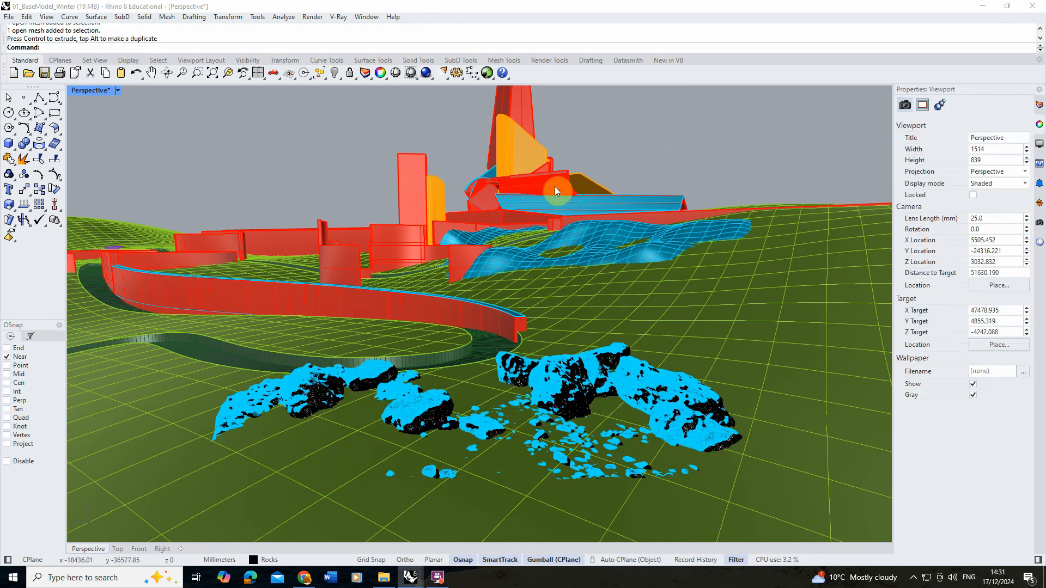
scroll(555, 188, down, 4)
scroll(557, 271, up, 4)
scroll(556, 271, down, 1)
scroll(557, 267, up, 1)
right_drag(558, 267, 561, 275)
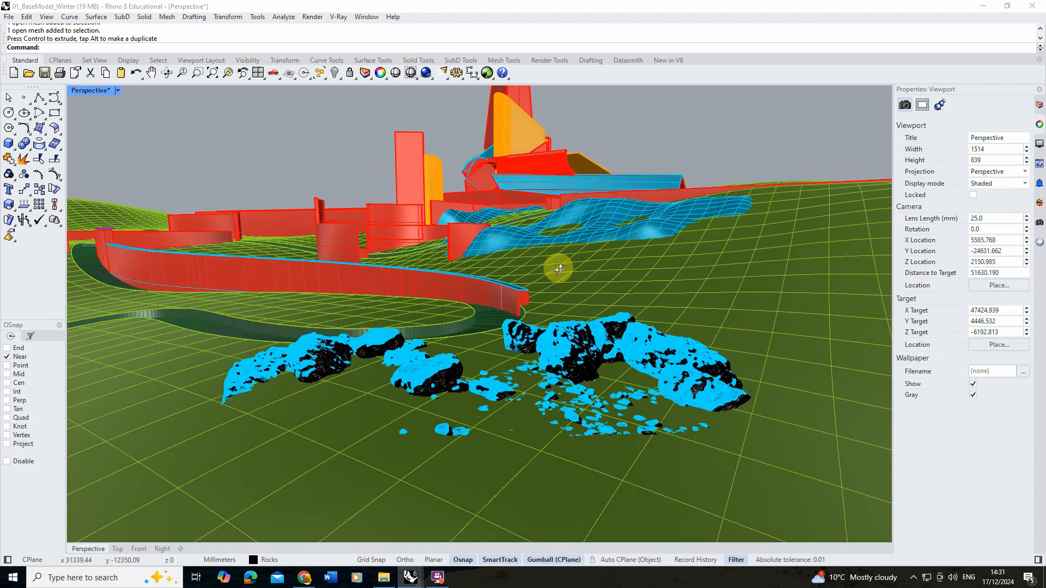
click(536, 352)
click(481, 352)
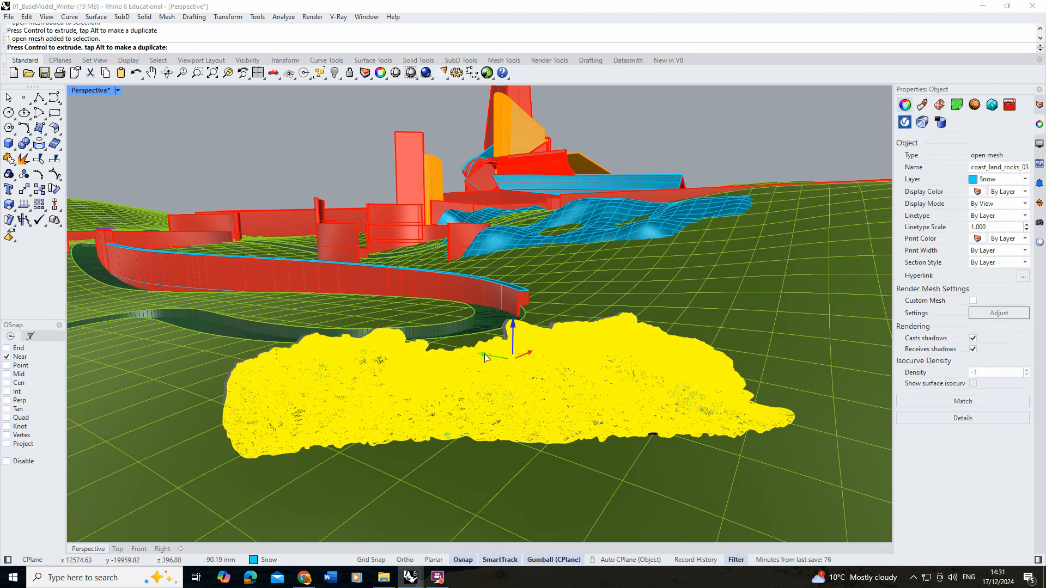
click(689, 127)
- Zoom to the Snow-layer rock copy and examine from several angles how it covers the original rocks
right_drag(564, 321, 575, 325)
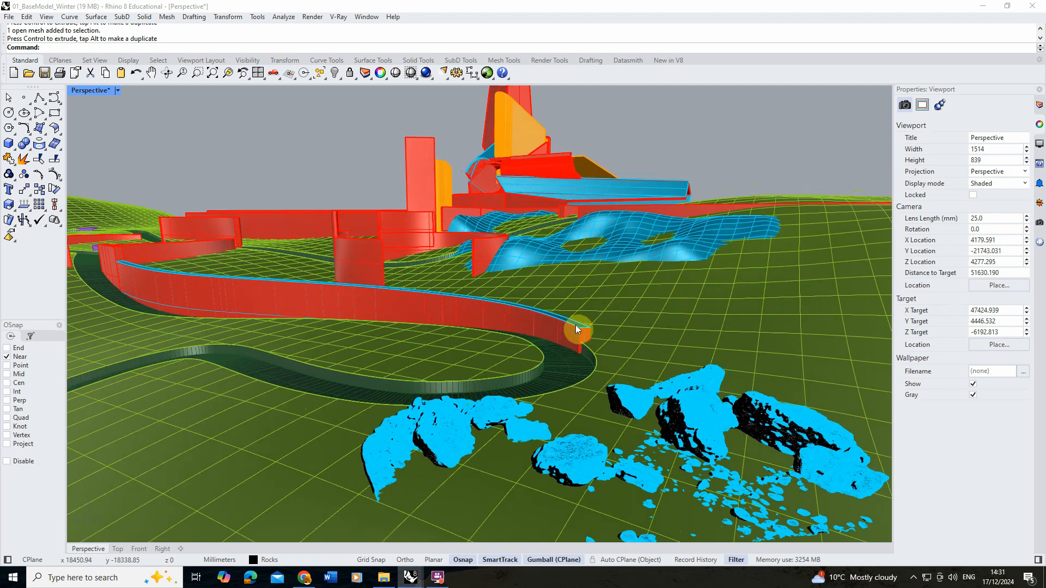
click(704, 410)
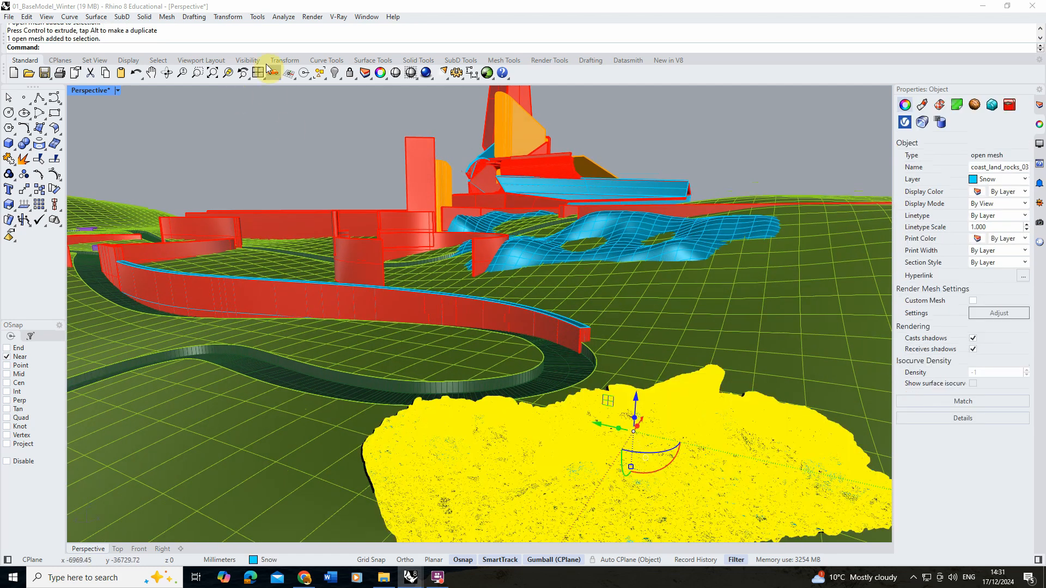
click(233, 73)
click(622, 136)
right_drag(484, 263, 578, 260)
scroll(577, 263, up, 5)
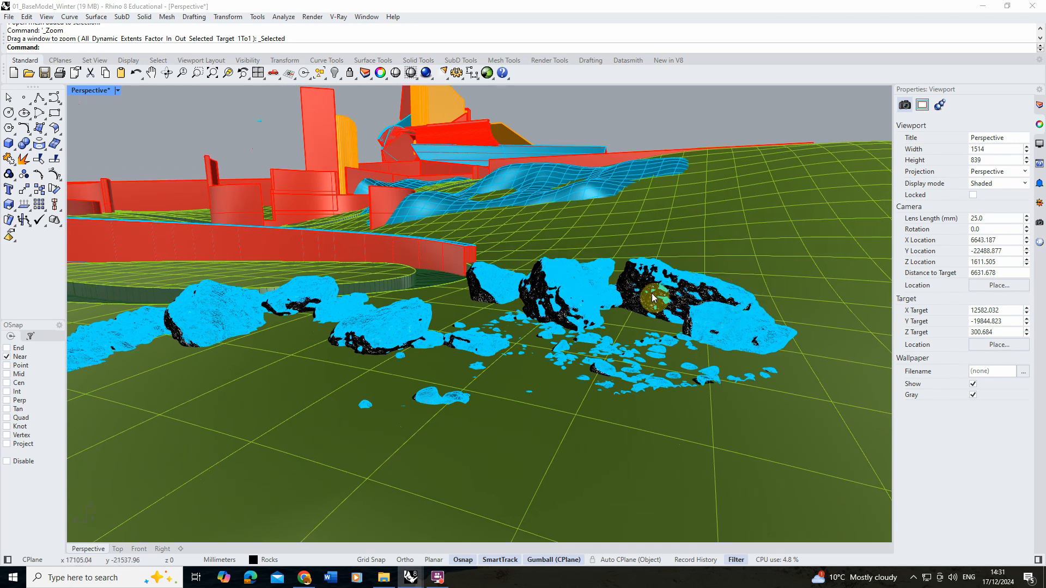
mouse_move(651, 296)
right_down()
mouse_move(619, 284)
mouse_move(706, 293)
mouse_move(630, 296)
mouse_move(669, 301)
right_up()
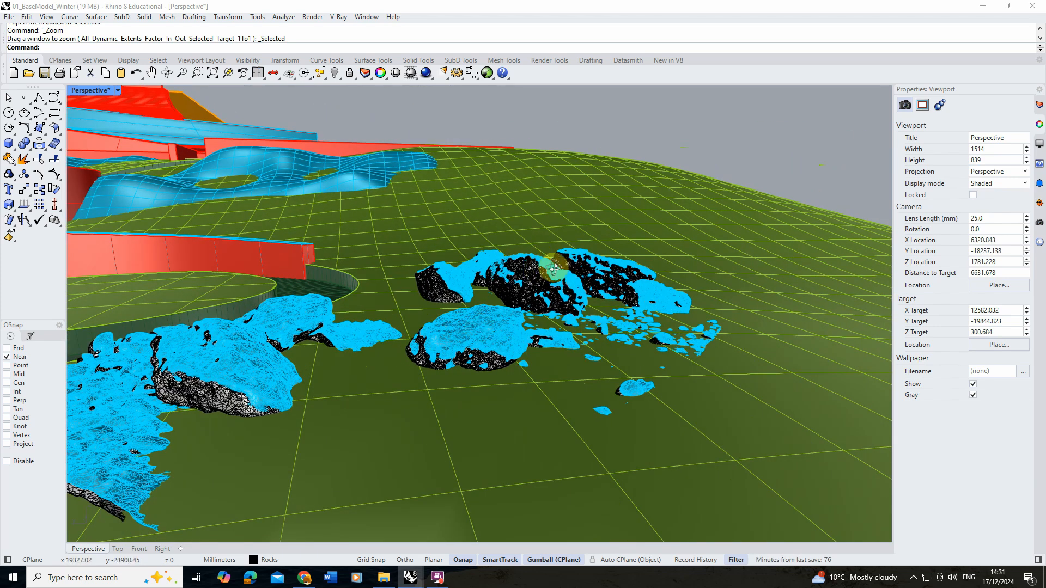
right_drag(537, 270, 456, 320)
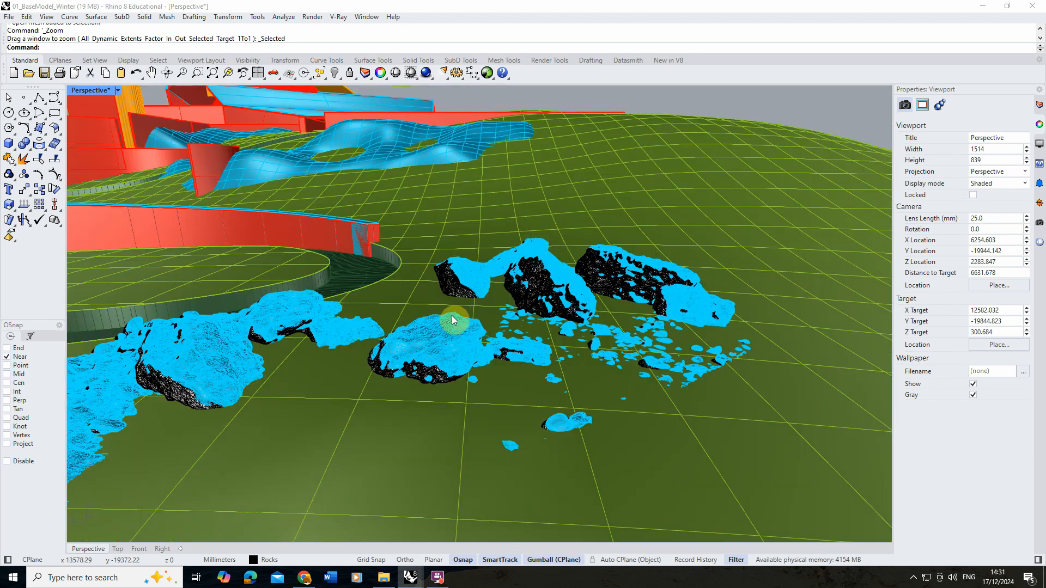
- Apply the V-Ray Snow material to the rock copy on the Snow layer and clear the selection
click(442, 328)
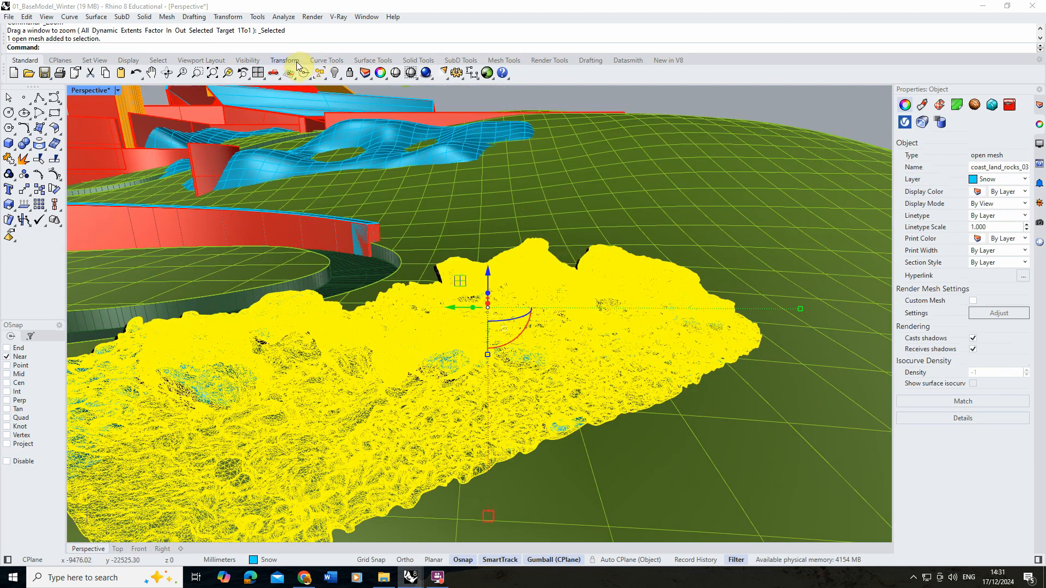
click(339, 16)
click(381, 26)
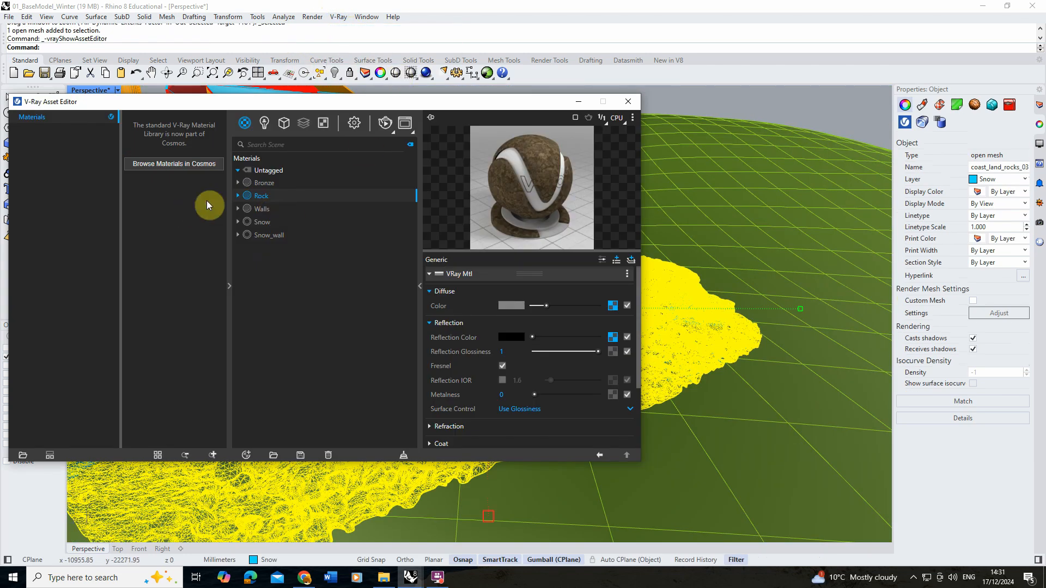
click(269, 235)
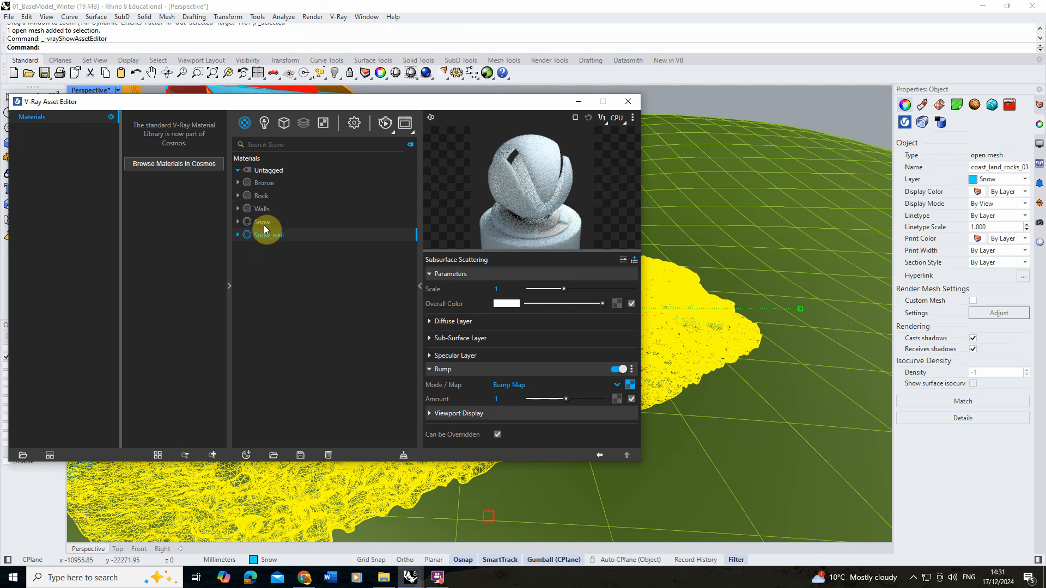
click(262, 223)
right_click(271, 221)
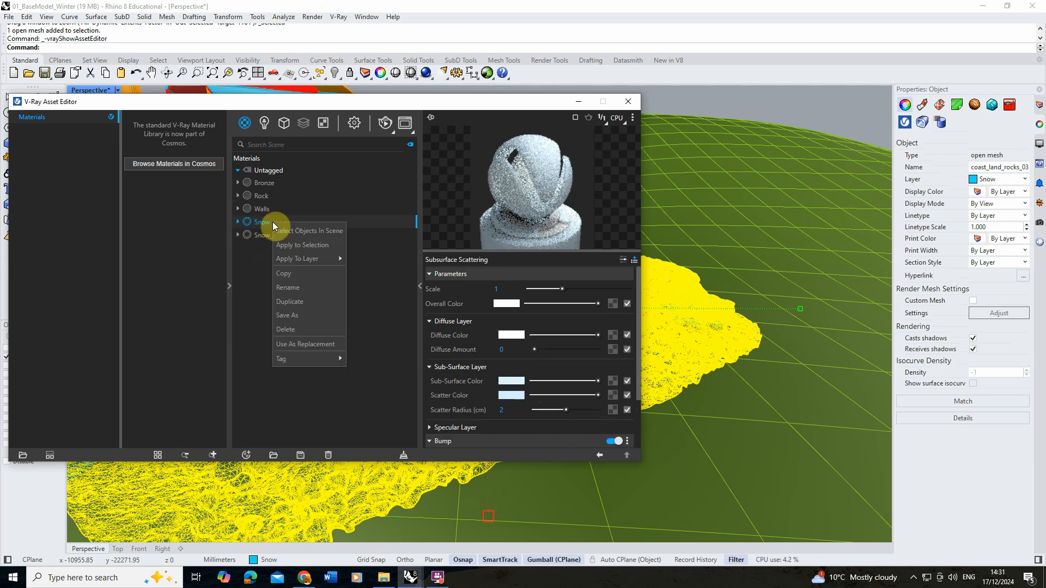
click(309, 245)
click(577, 101)
key(Escape)
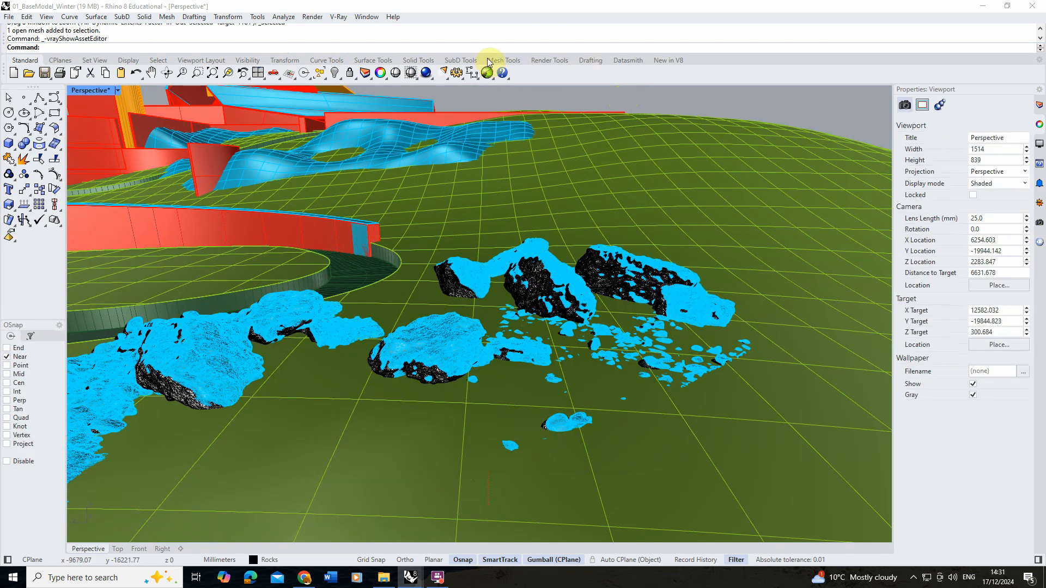
- Restore the saved Perspective view and start an interactive V-Ray render in the frame buffer
click(1040, 224)
double_click(934, 159)
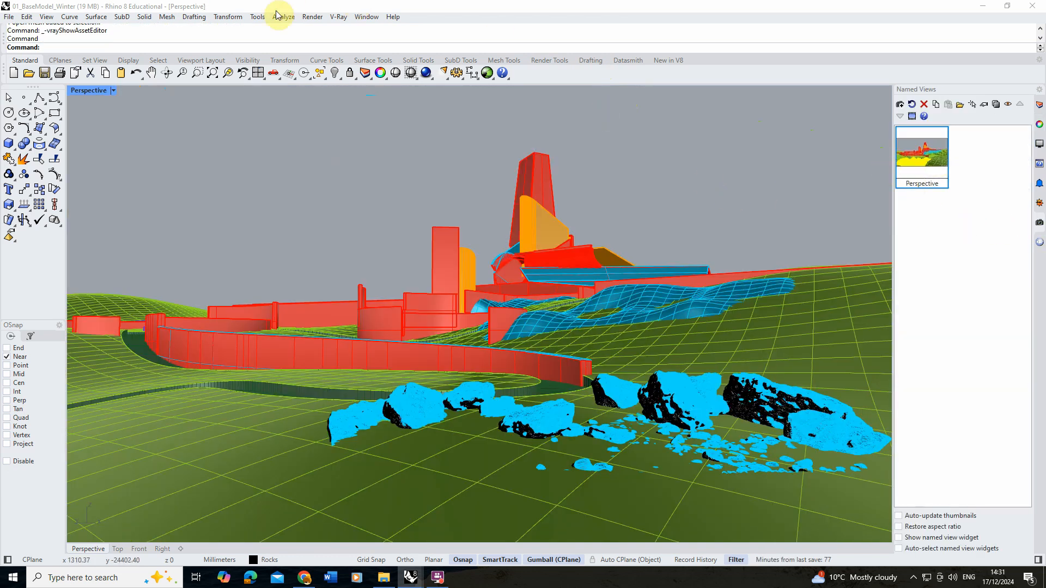
click(338, 16)
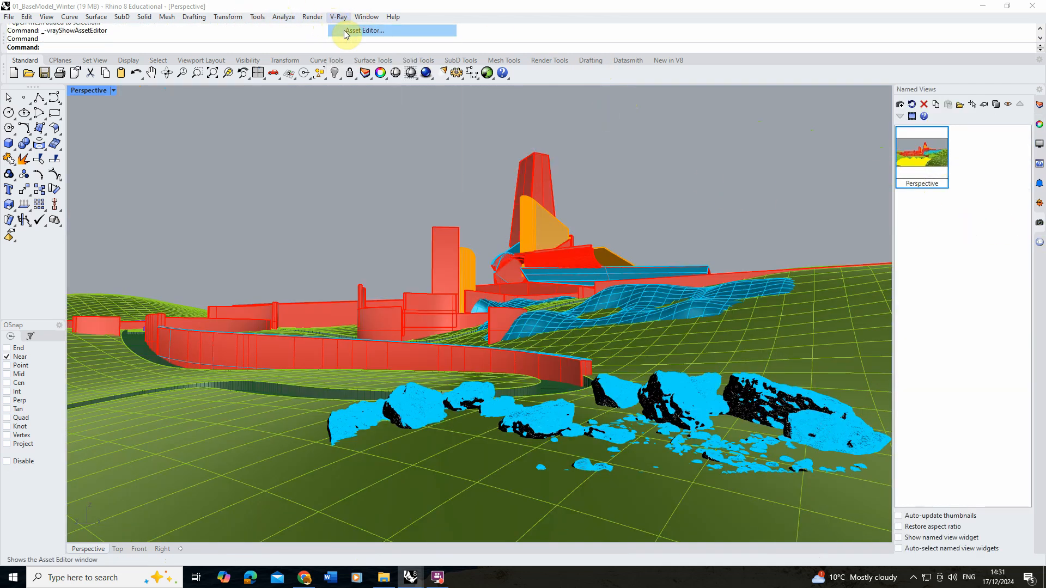
click(344, 30)
click(402, 122)
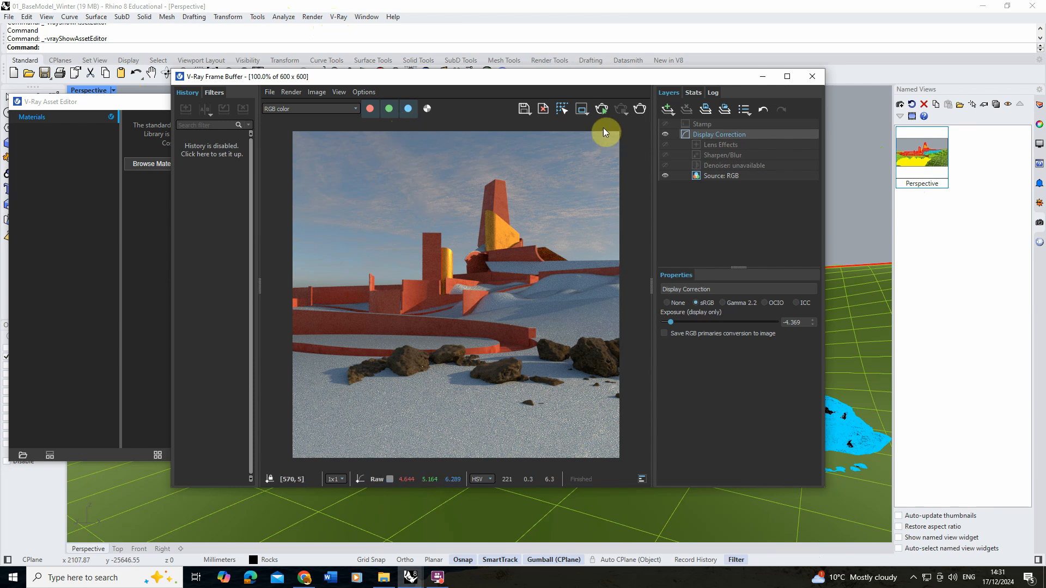
click(602, 109)
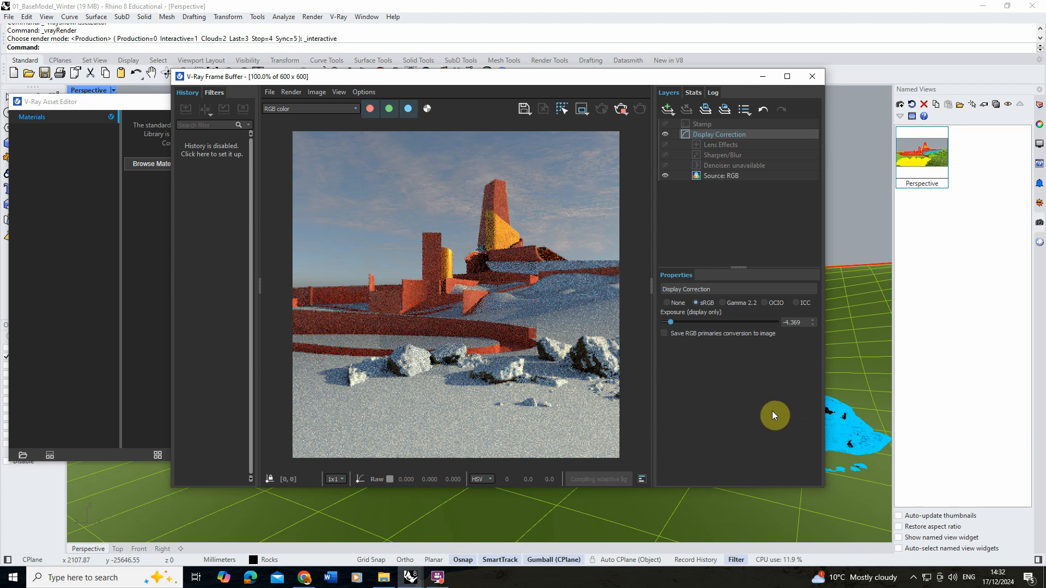
- Select the Snow-layer rock copy beside the live render and shift it slightly along its Y axis
drag(705, 77, 555, 65)
click(804, 436)
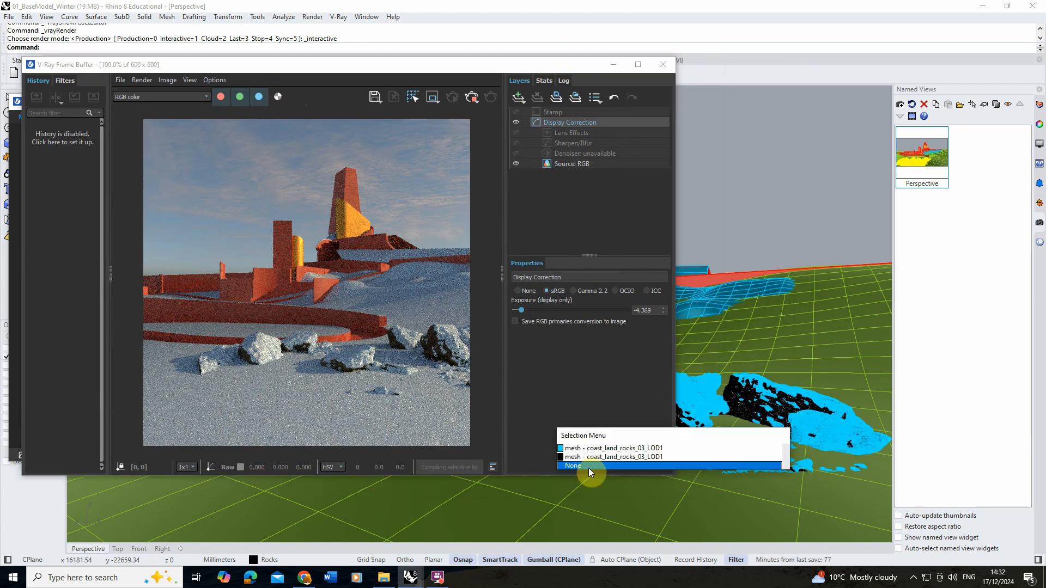
click(600, 446)
drag(459, 65, 318, 71)
click(577, 102)
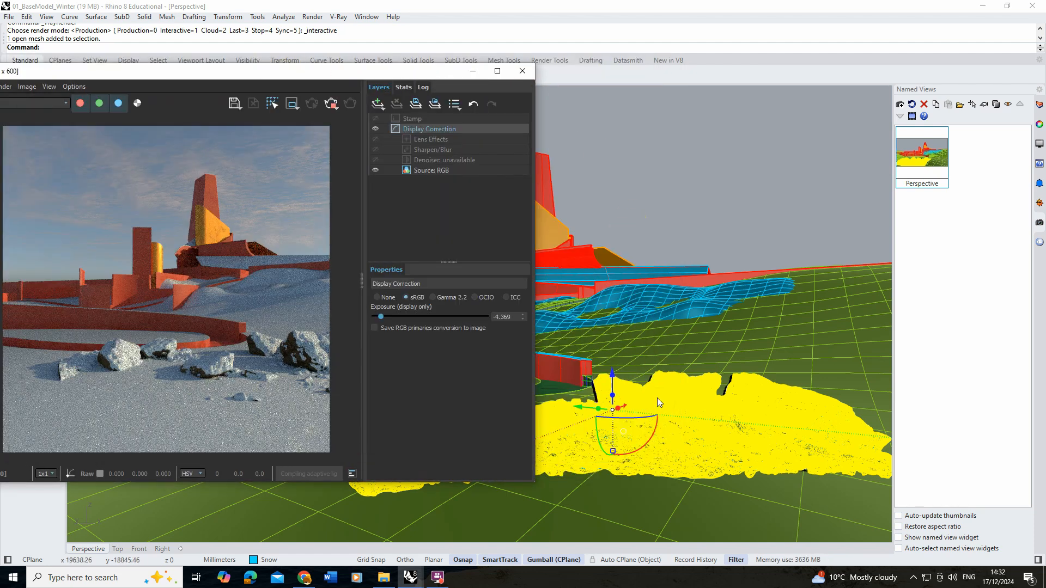
drag(586, 407, 626, 403)
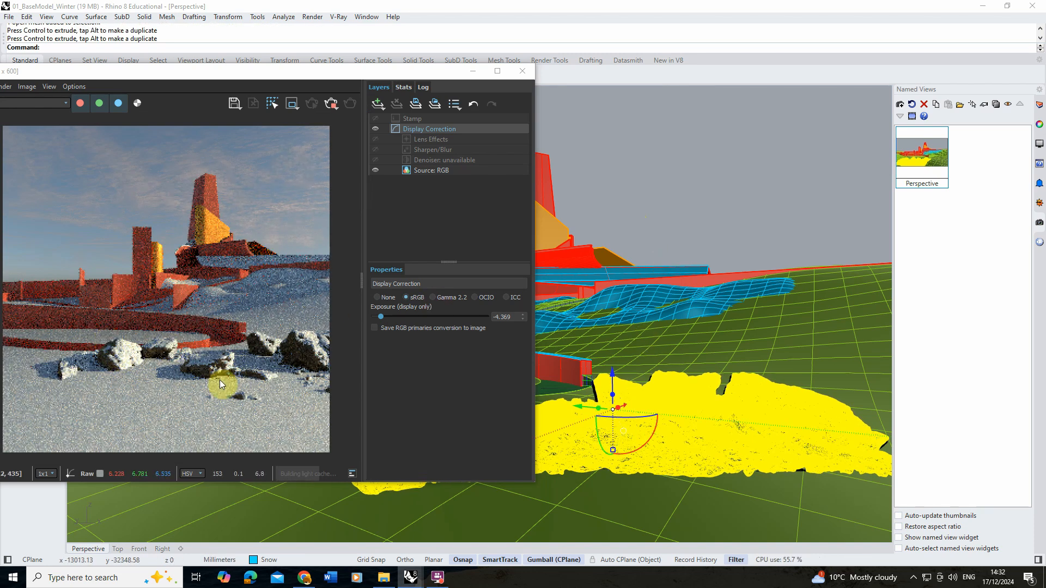
- Lower the Snow-layer rock copy slightly along the Z axis and check the rocks' snow cover in the live render
drag(356, 64, 432, 58)
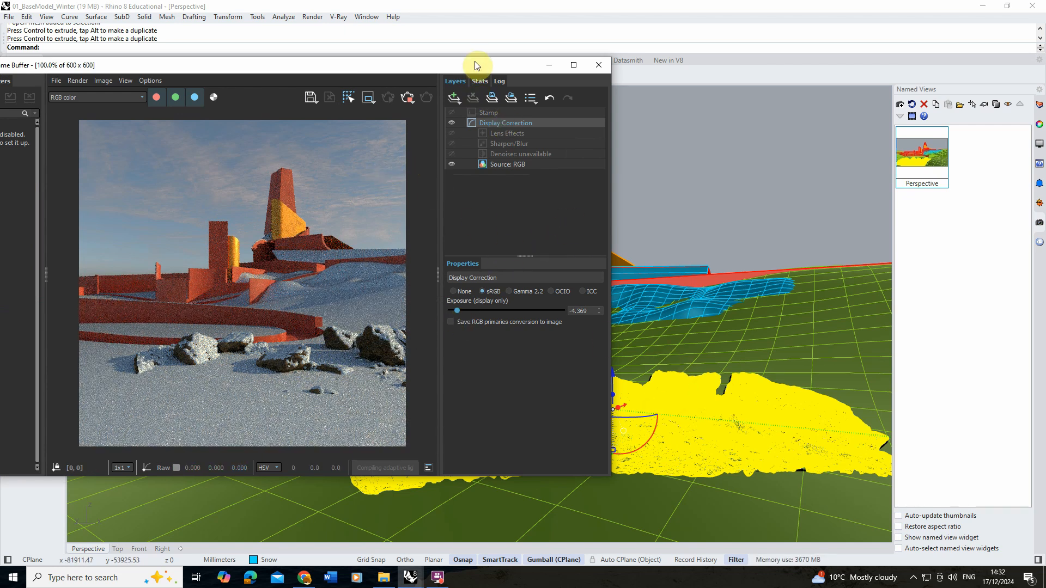
drag(478, 64, 413, 65)
drag(615, 380, 612, 384)
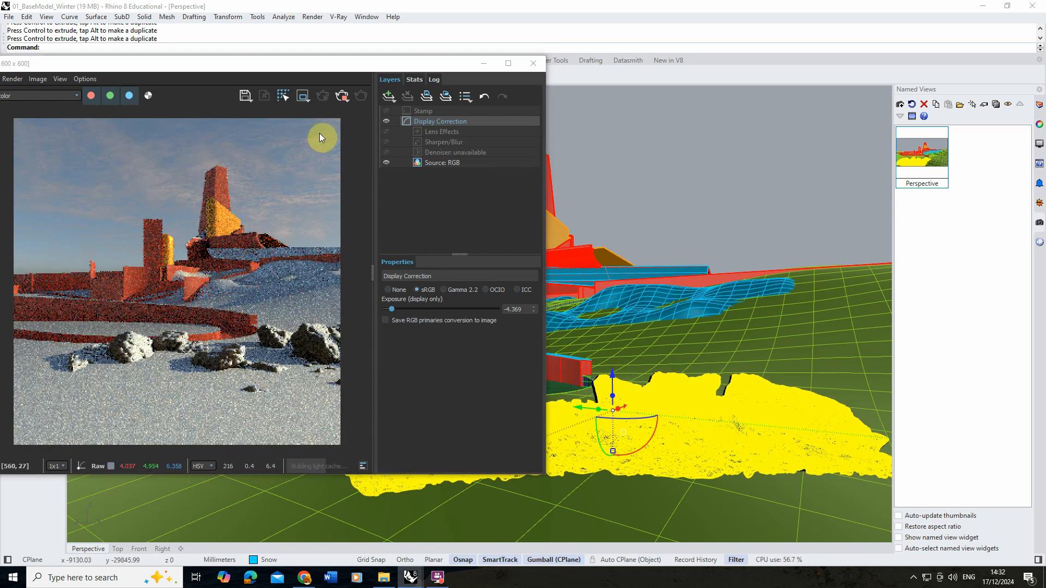
drag(363, 65, 500, 61)
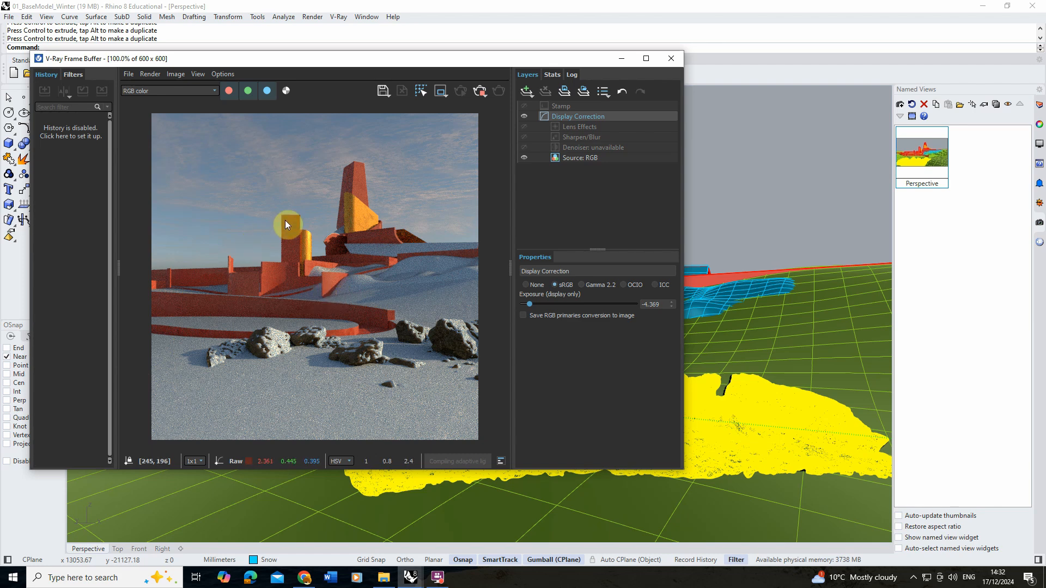
- Minimize the render window and nudge the rocks' snow mesh slightly down along the Z axis
click(621, 58)
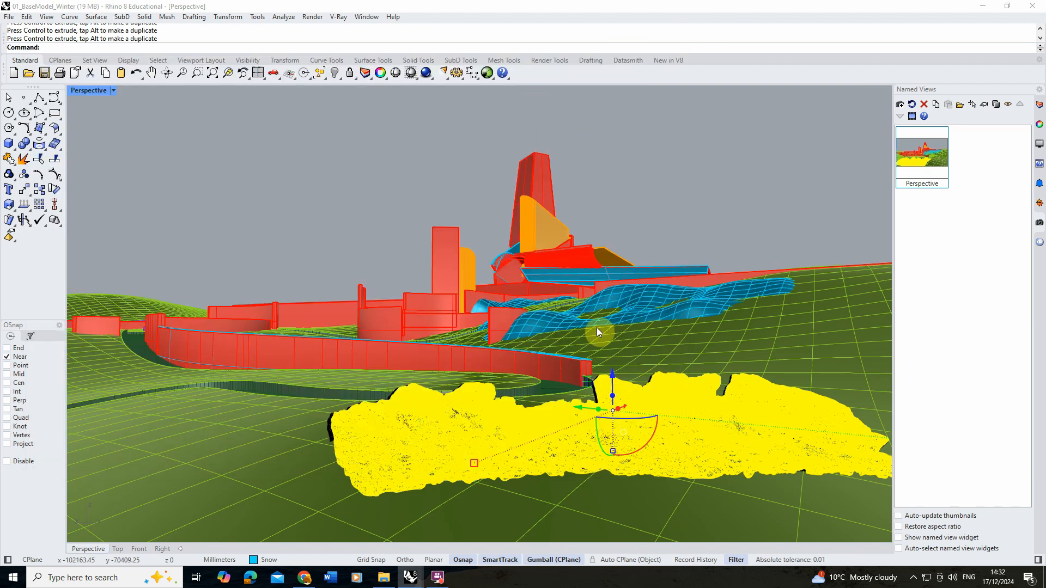
shift+click(528, 452)
scroll(526, 449, down, 6)
scroll(545, 454, up, 5)
drag(492, 355, 492, 360)
- Copy the rock and snow meshes together onto the slope beside the blue snow mounds
click(436, 403)
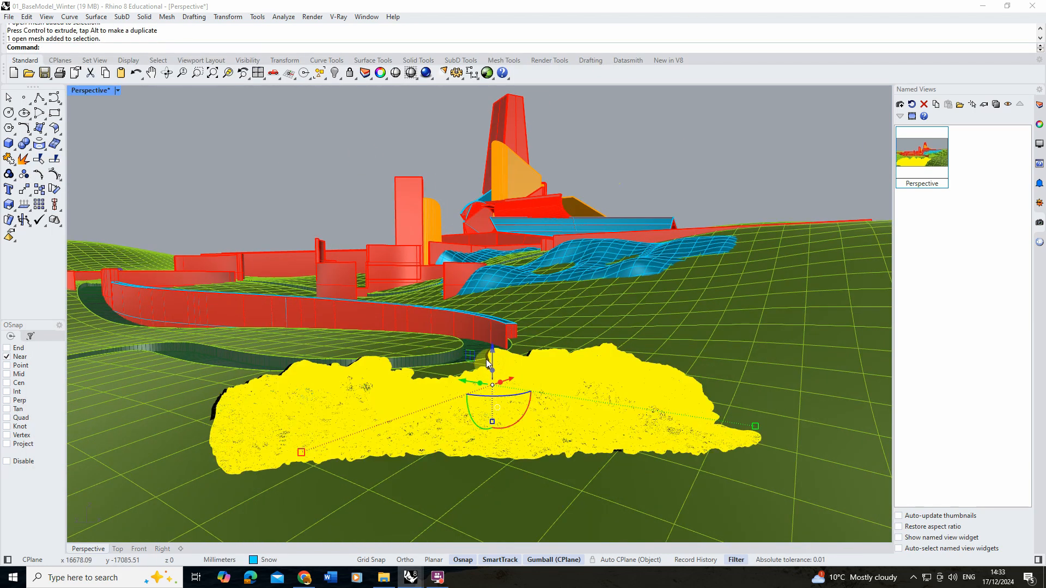
click(39, 189)
click(390, 391)
click(458, 298)
key(Return)
- Select the rock copy beside the snow mounds and sink it into the terrain, lowering it about 290 mm in the last move
right_drag(468, 229, 550, 258)
scroll(436, 327, up, 10)
click(493, 327)
drag(623, 297, 623, 313)
right_drag(623, 218, 639, 121)
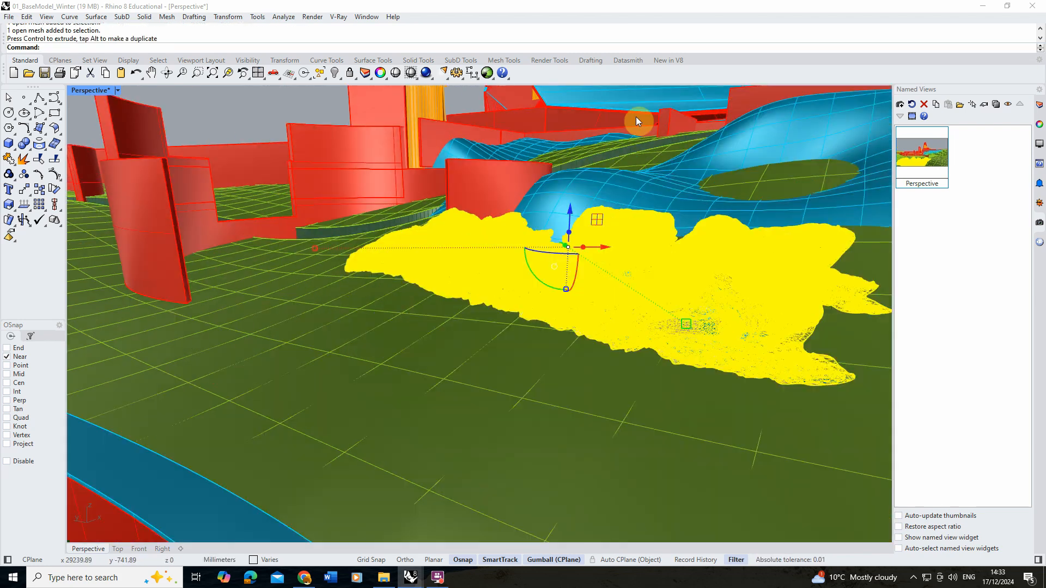
click(621, 261)
drag(537, 308, 545, 311)
click(339, 168)
click(599, 323)
drag(506, 256, 507, 272)
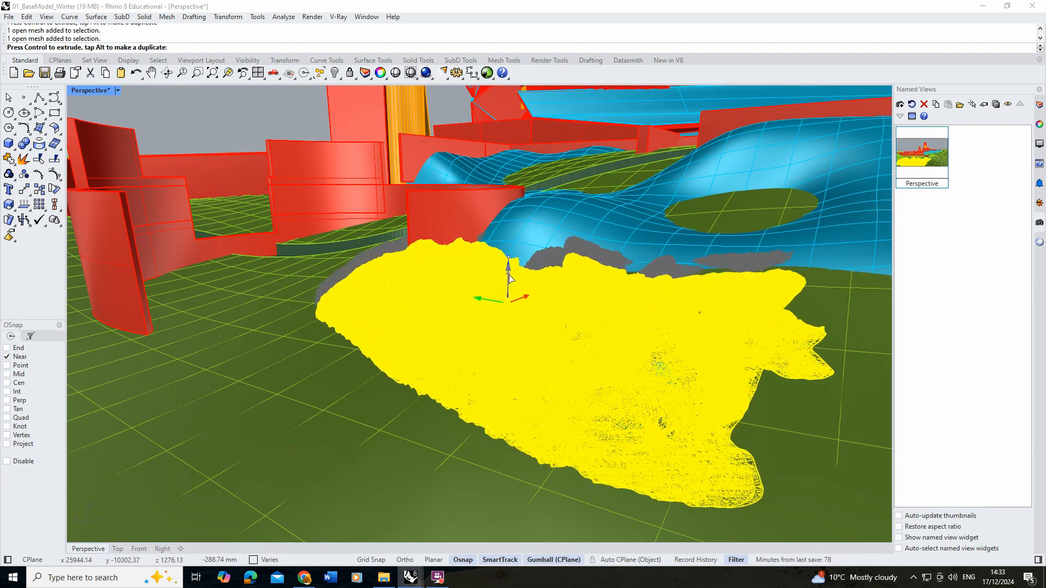
click(338, 167)
- Copy the rock and snow meshes onto the ground by the long curved wall
scroll(480, 305, down, 6)
right_drag(468, 305, 482, 330)
scroll(483, 294, up, 8)
click(609, 345)
scroll(544, 327, down, 10)
click(557, 354)
click(39, 189)
click(567, 376)
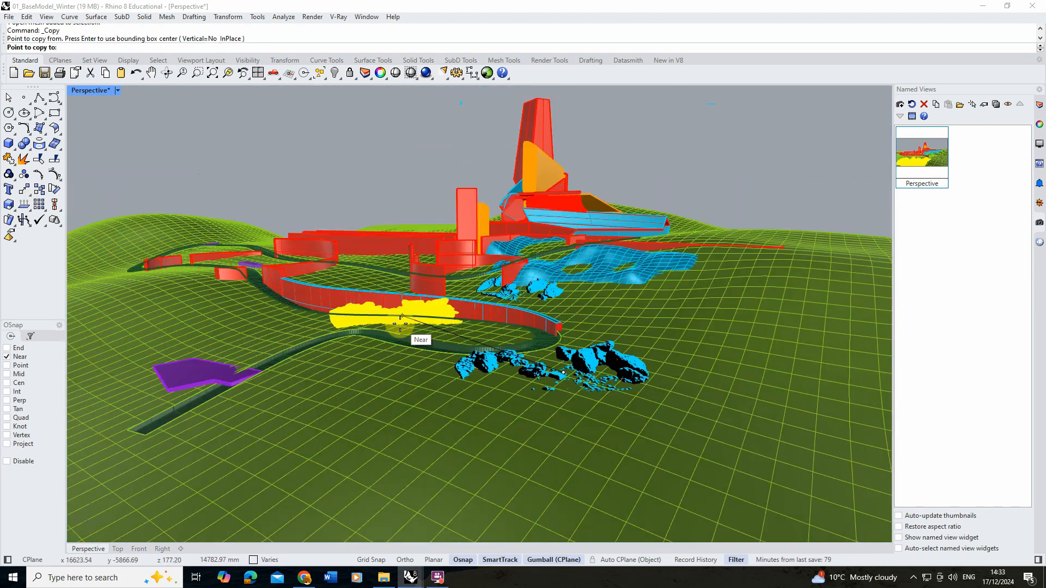
click(385, 336)
key(Return)
- Restore the saved Perspective view and lower the rock copy by the curved wall along the Z axis
double_click(922, 154)
click(305, 376)
drag(263, 334, 263, 349)
click(342, 243)
- Copy the rocks by the curved wall, with their snow mesh, into the near foreground of the view
click(323, 372)
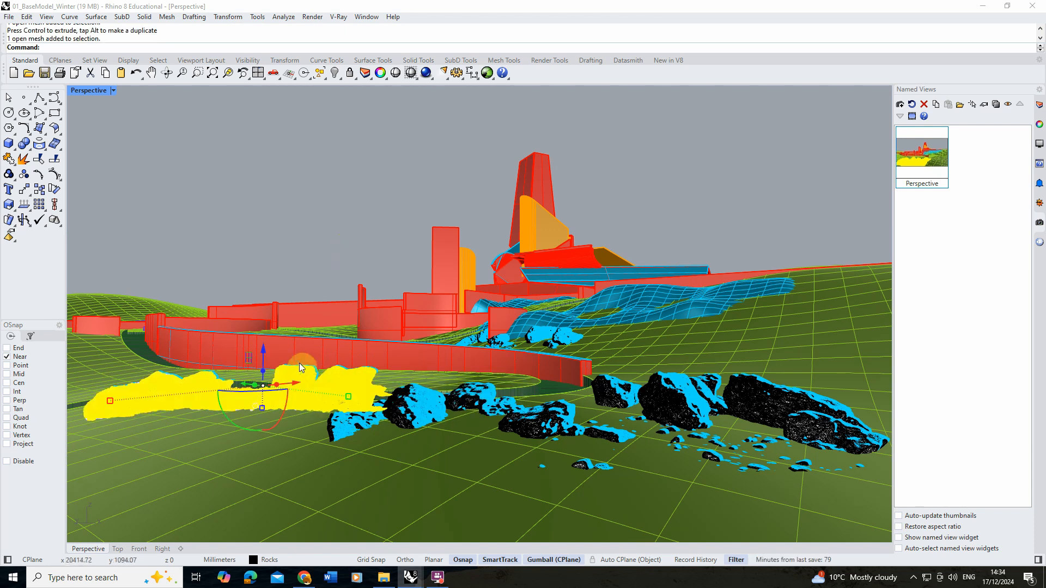
click(39, 189)
click(356, 377)
click(294, 423)
key(Return)
click(290, 251)
- Lower the foreground rock copy slightly along the Z axis and restore the saved Perspective view
click(217, 463)
scroll(420, 392, down, 6)
drag(280, 397, 280, 406)
click(338, 218)
double_click(939, 160)
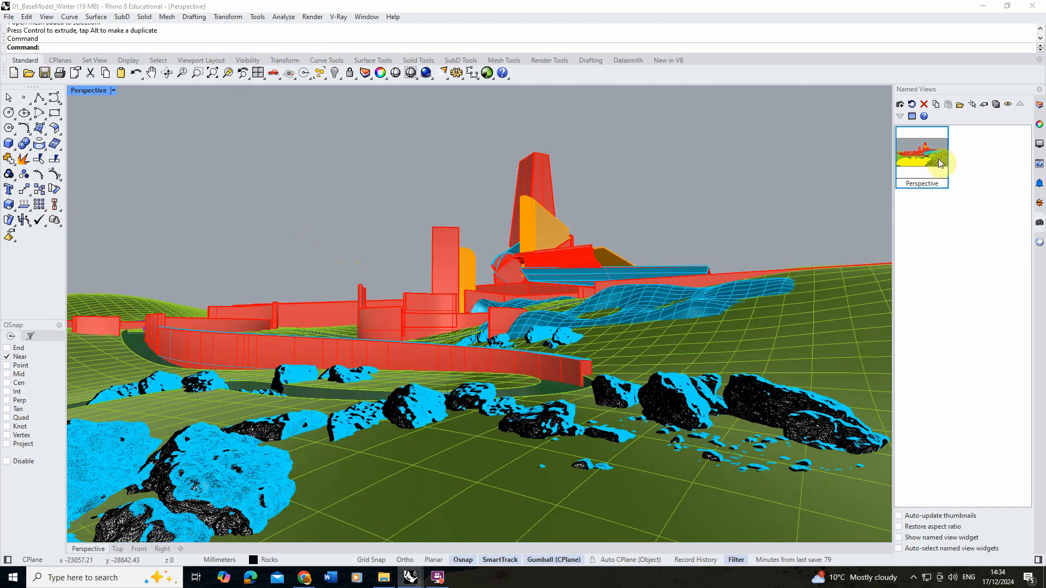
- Copy the rocks by the curved wall, with their snow mesh, to the ground behind that wall
click(300, 373)
click(39, 189)
click(320, 362)
click(360, 331)
right_drag(336, 256, 349, 305)
- Move the rock copy behind the curved wall along its Y and X axes towards the long straight walls
click(405, 423)
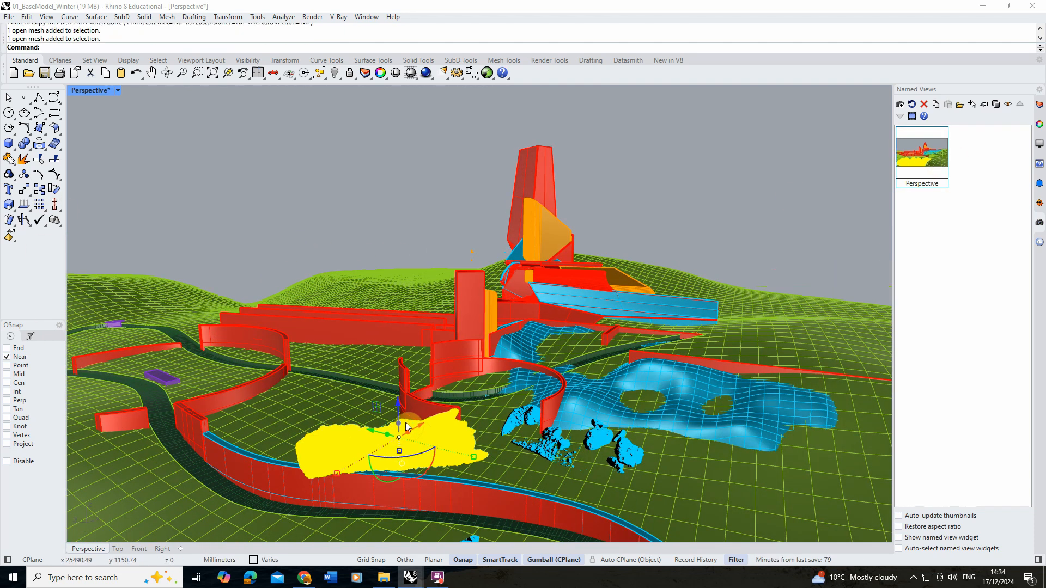
drag(372, 439, 229, 400)
drag(284, 394, 387, 362)
scroll(381, 366, up, 6)
drag(369, 424, 474, 369)
click(467, 298)
- Rotate the rock copy near the straight walls by about 7 degrees around Y and shift it along its Y axis
click(330, 462)
drag(458, 421, 427, 408)
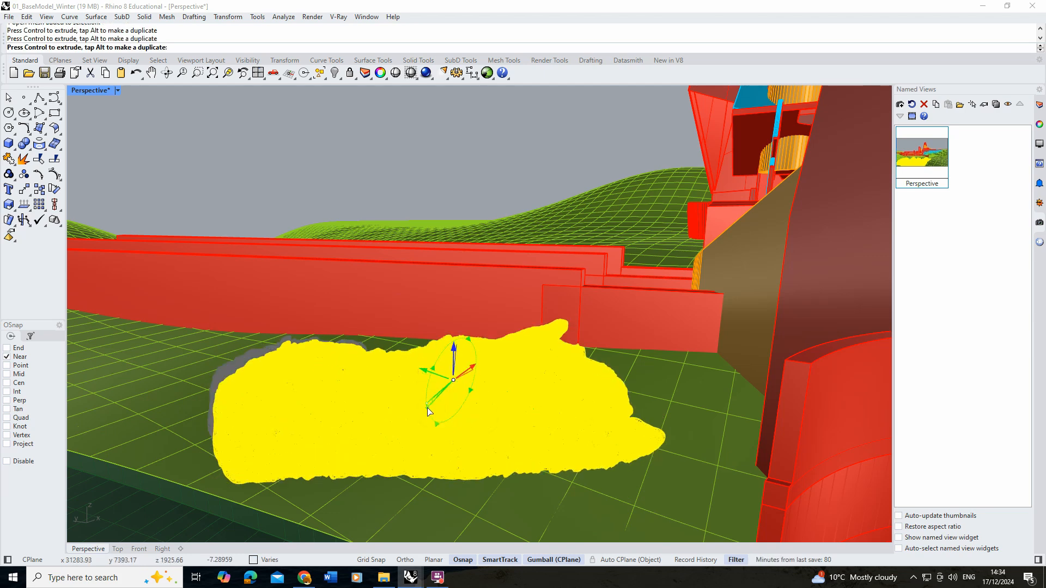
drag(424, 371, 333, 356)
click(413, 246)
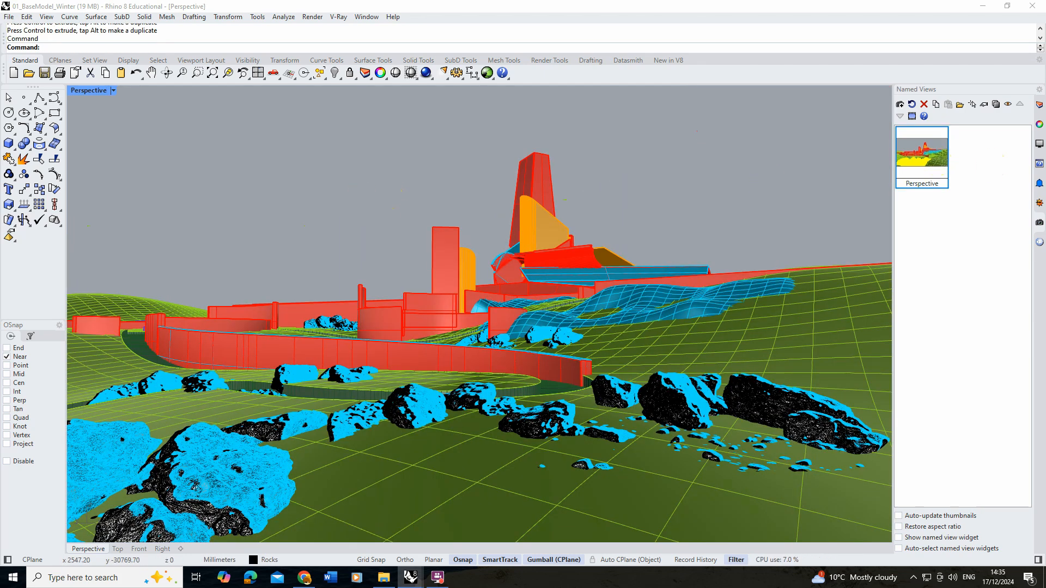
- Start an interactive V-Ray render and move the foreground rock copy along the X axis, viewing it from the saved Perspective view
click(386, 135)
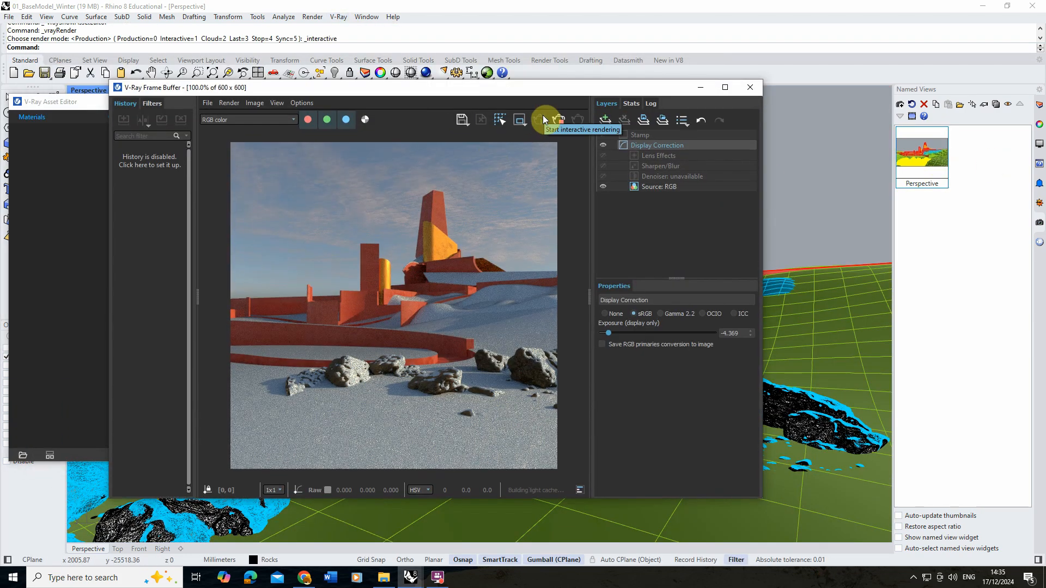
click(221, 510)
drag(480, 90, 678, 84)
scroll(191, 400, down, 5)
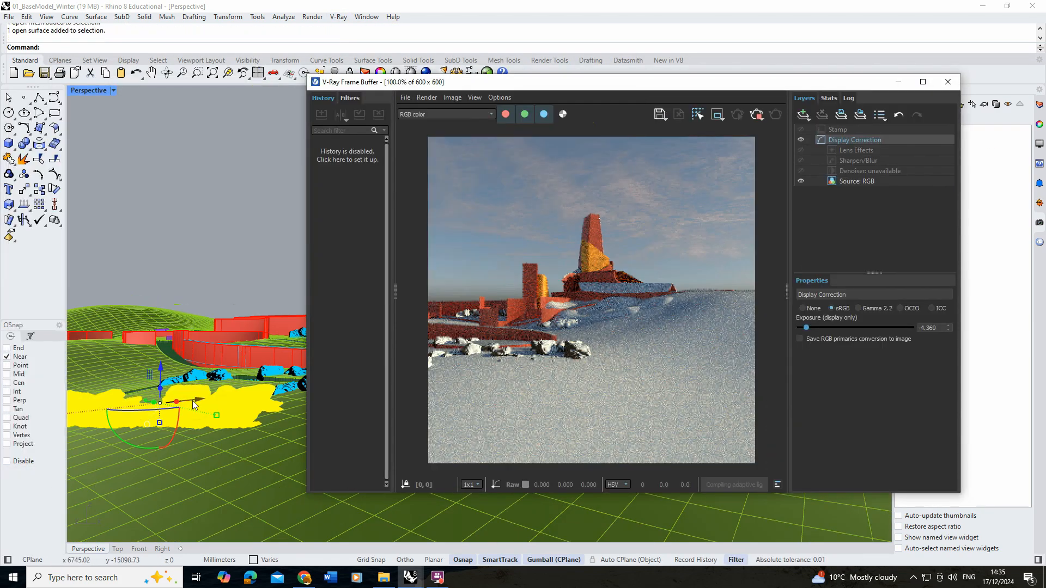
drag(191, 401, 246, 402)
double_click(927, 155)
- Adjust the height of the foreground rock copy along the Z axis and undo one gumball move
drag(603, 81, 595, 21)
drag(177, 460, 186, 483)
key(ctrl+z)
drag(587, 29, 505, 74)
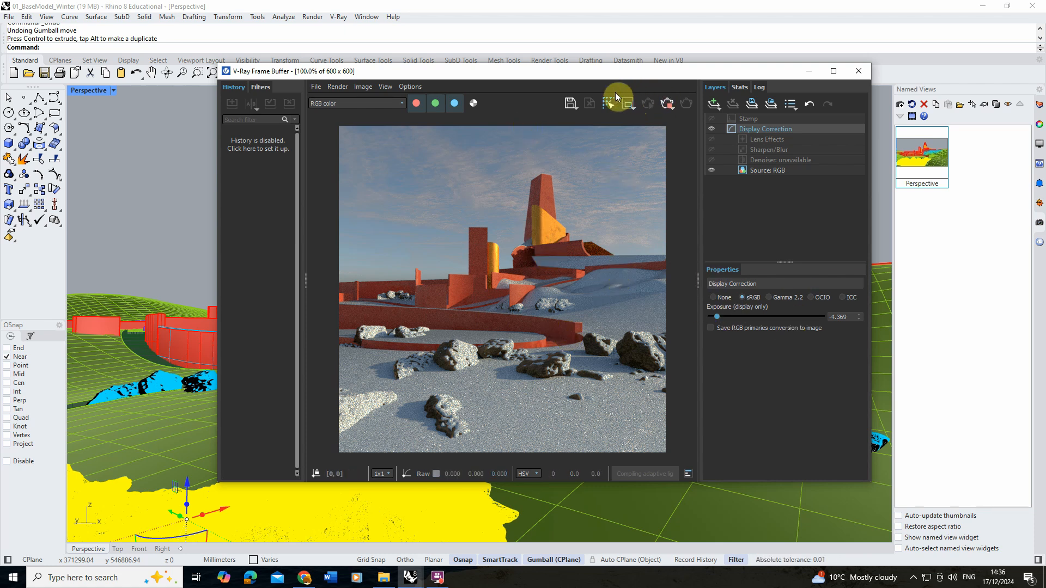
- Stop the interactive rendering and open the Chaos Cosmos browser from the V-Ray Asset Editor
drag(610, 73, 606, 80)
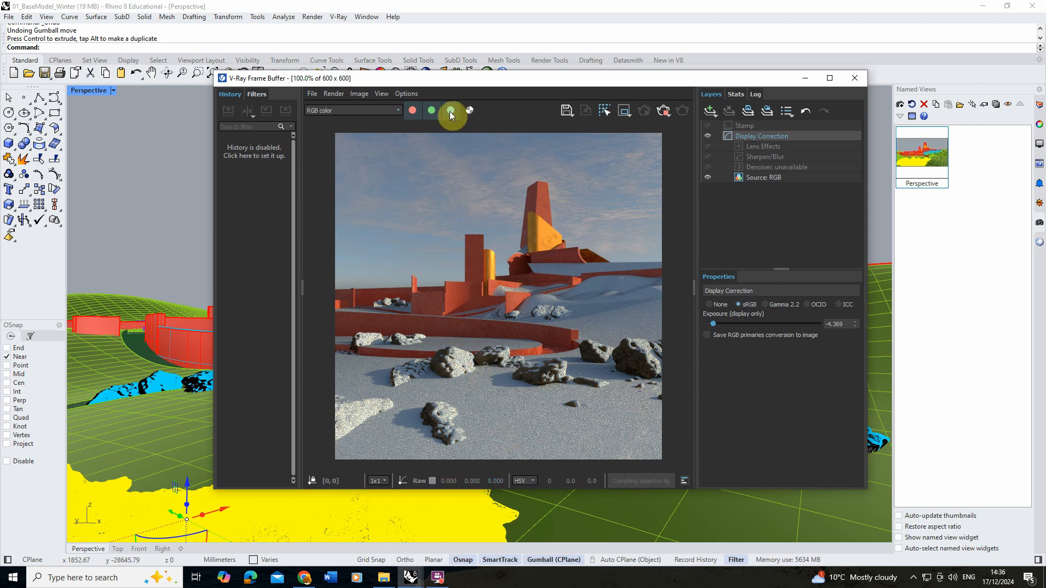
click(668, 109)
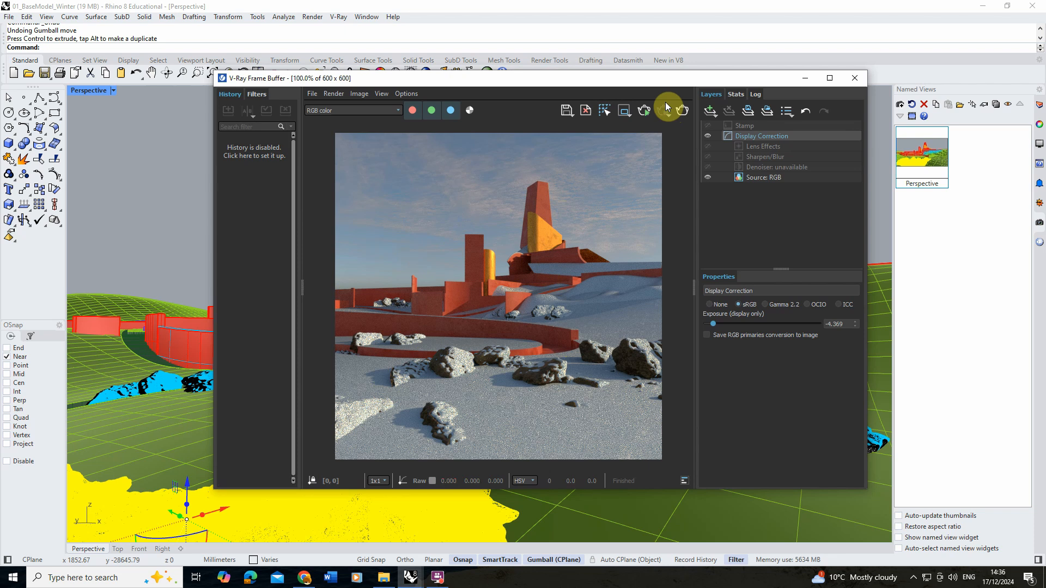
click(340, 17)
click(361, 28)
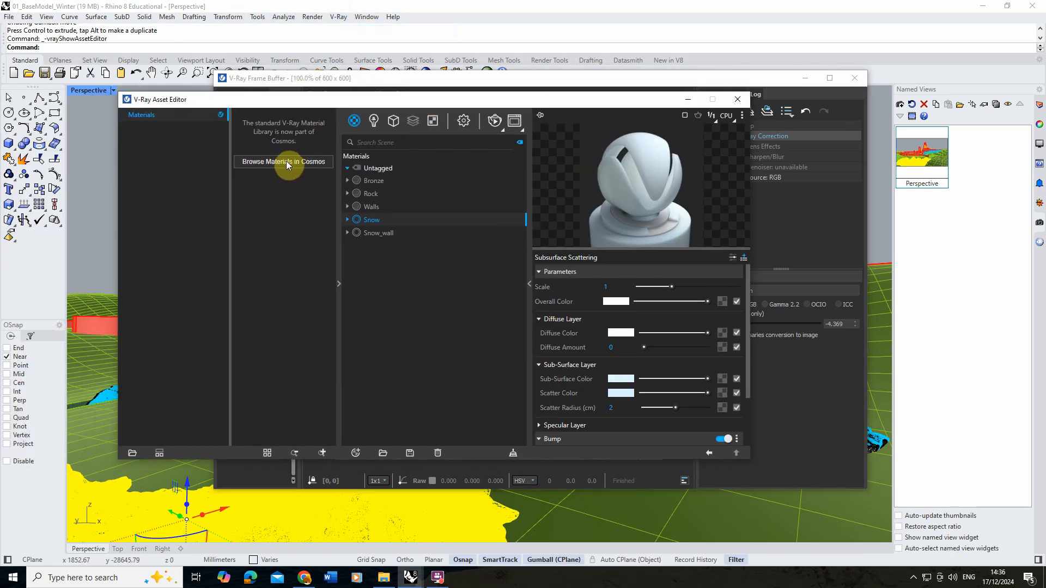
click(286, 161)
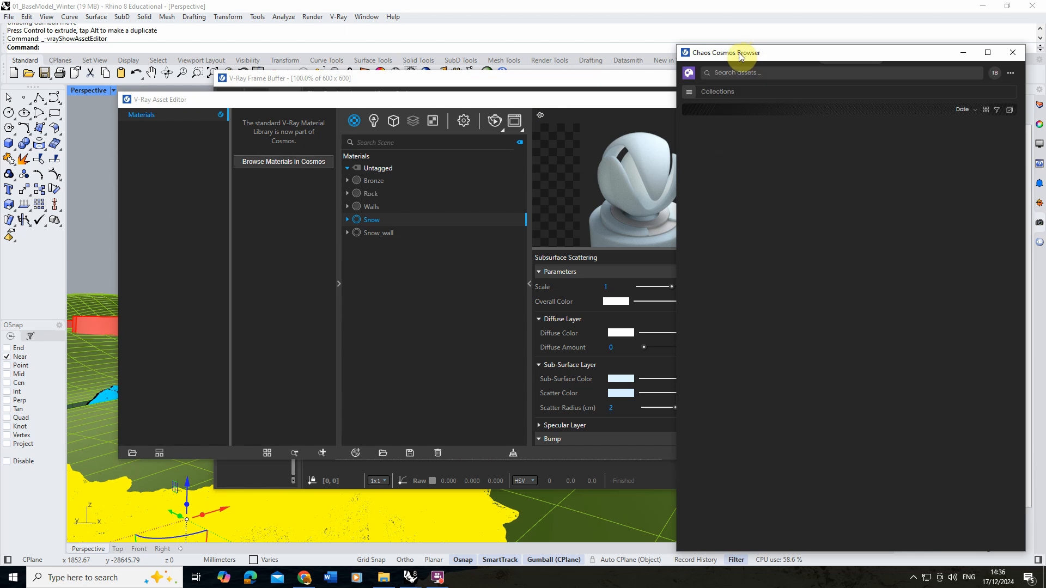
- Show the Trees category under 3D Models > Vegetation in the Chaos Cosmos browser
drag(741, 56, 292, 37)
click(293, 54)
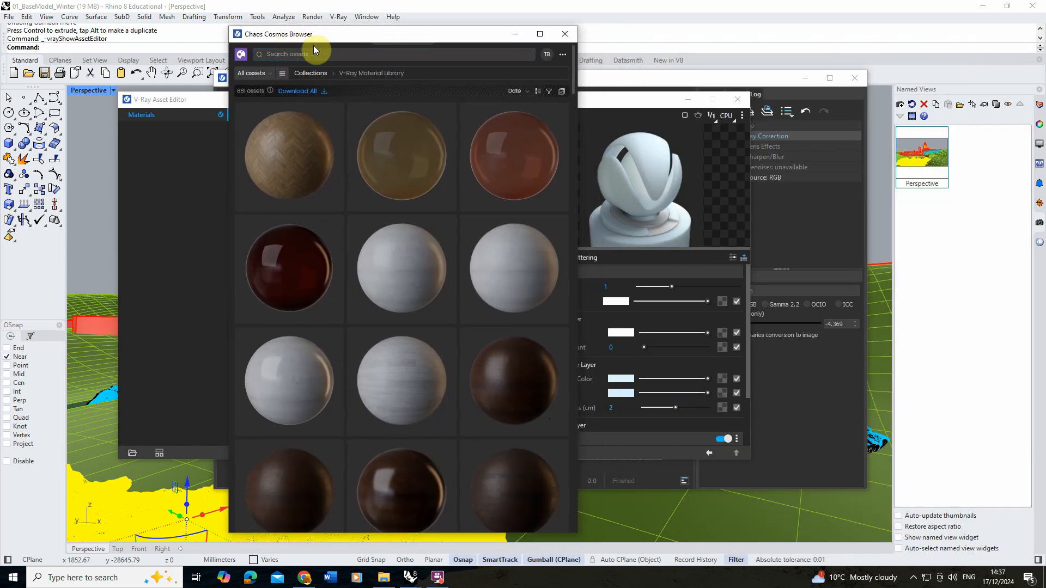
click(294, 54)
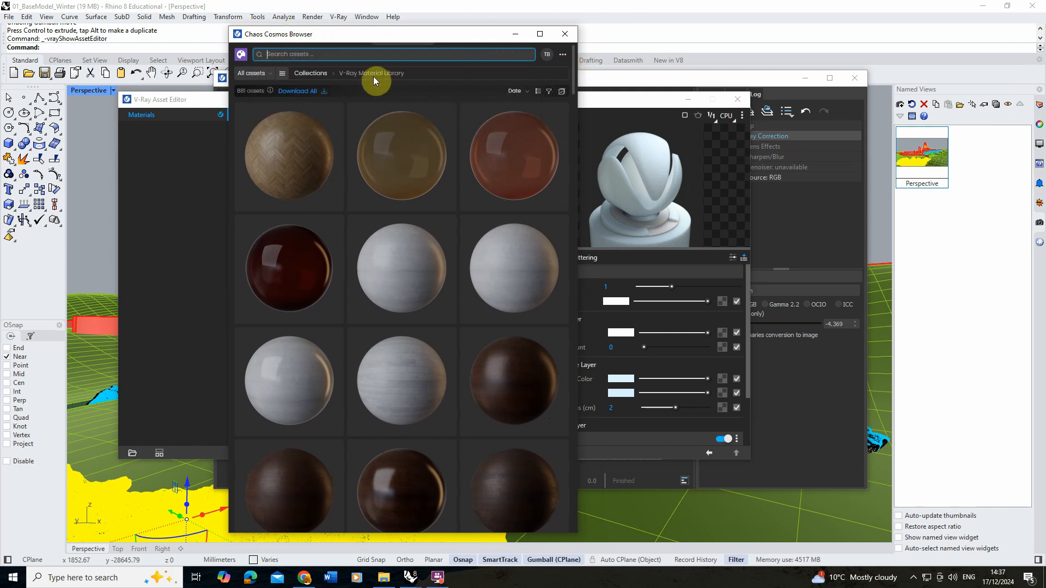
click(315, 75)
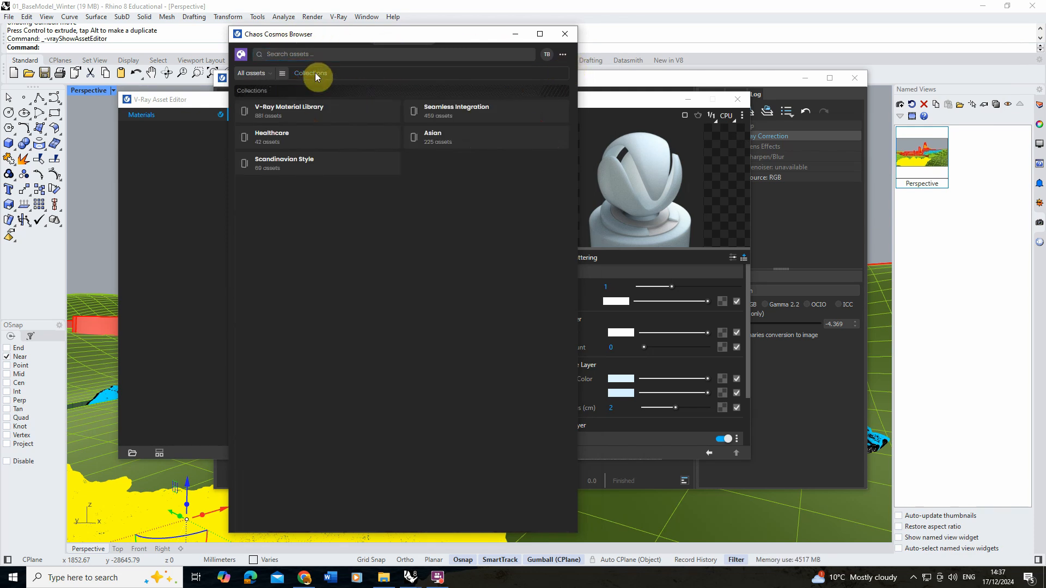
click(283, 75)
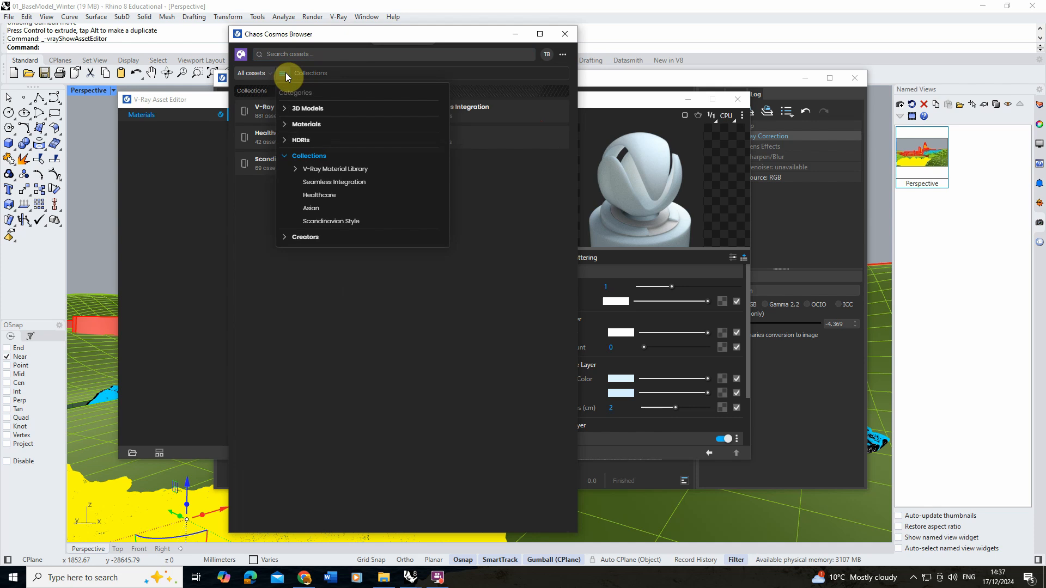
click(305, 109)
click(315, 161)
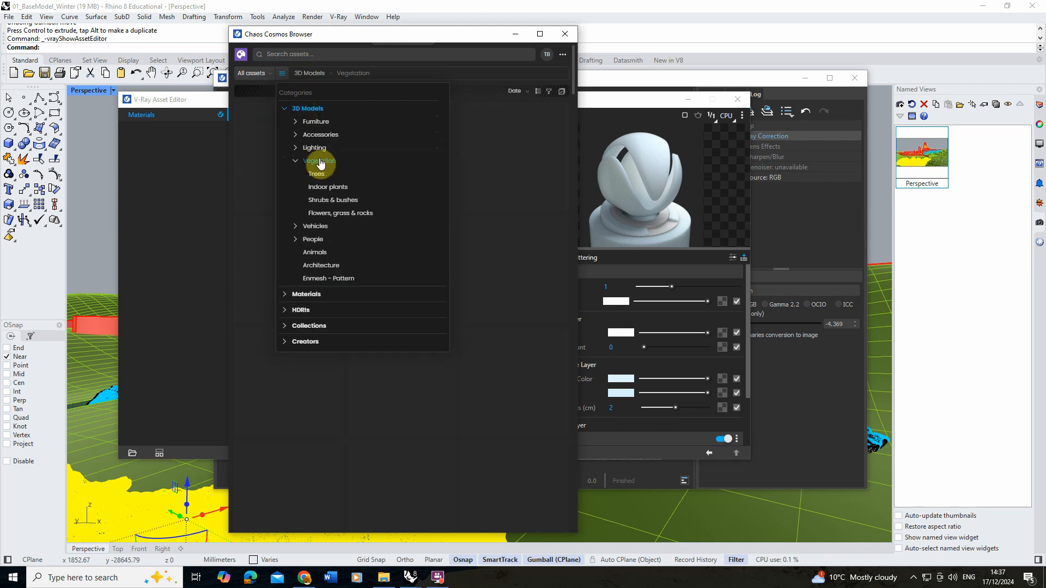
click(326, 174)
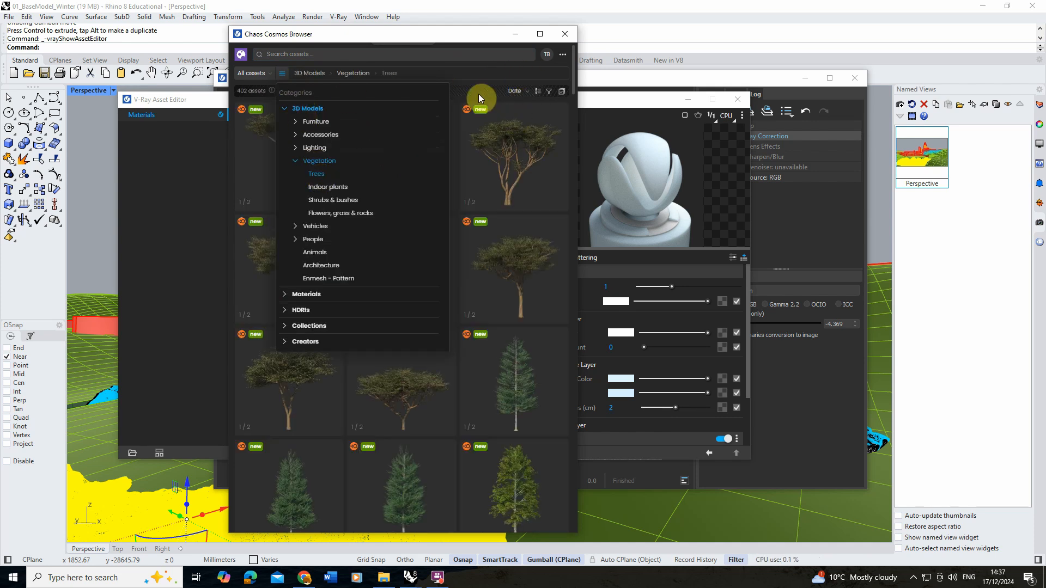
- Look through the tree models for snow-covered trees that suit the winter scene
scroll(375, 185, down, 3)
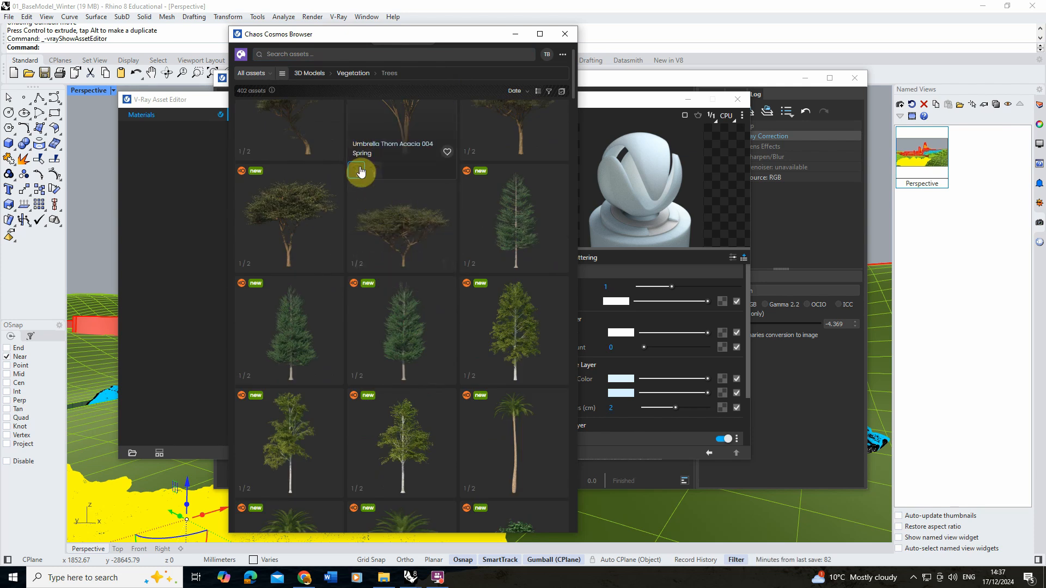
scroll(402, 271, down, 10)
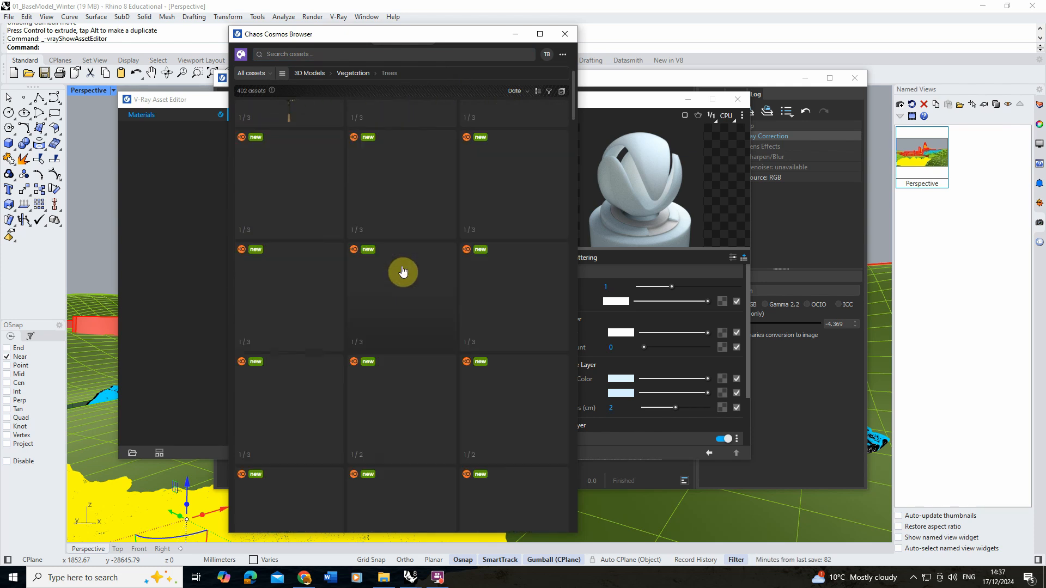
scroll(402, 271, down, 10)
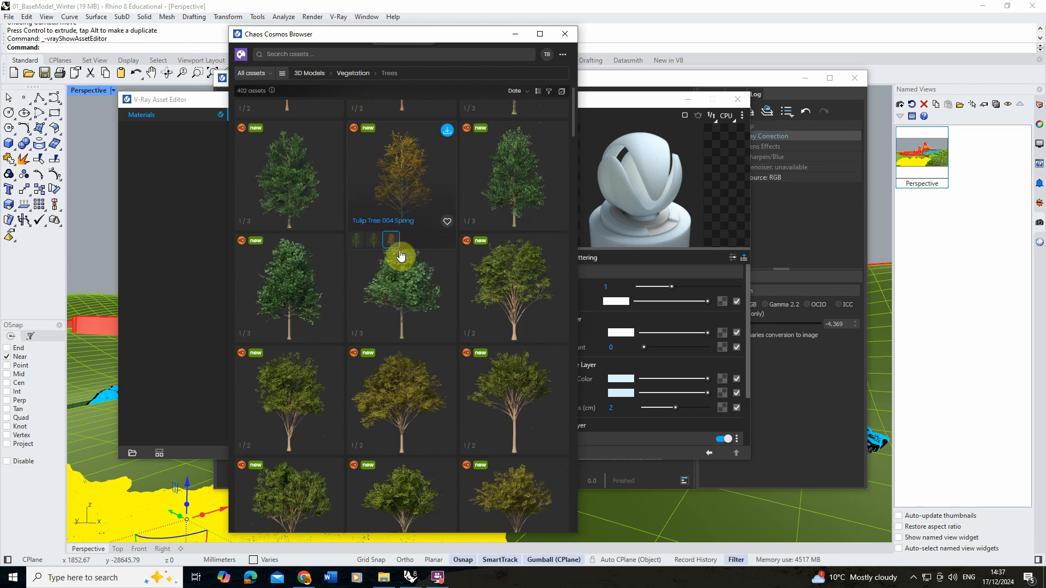
scroll(401, 256, down, 10)
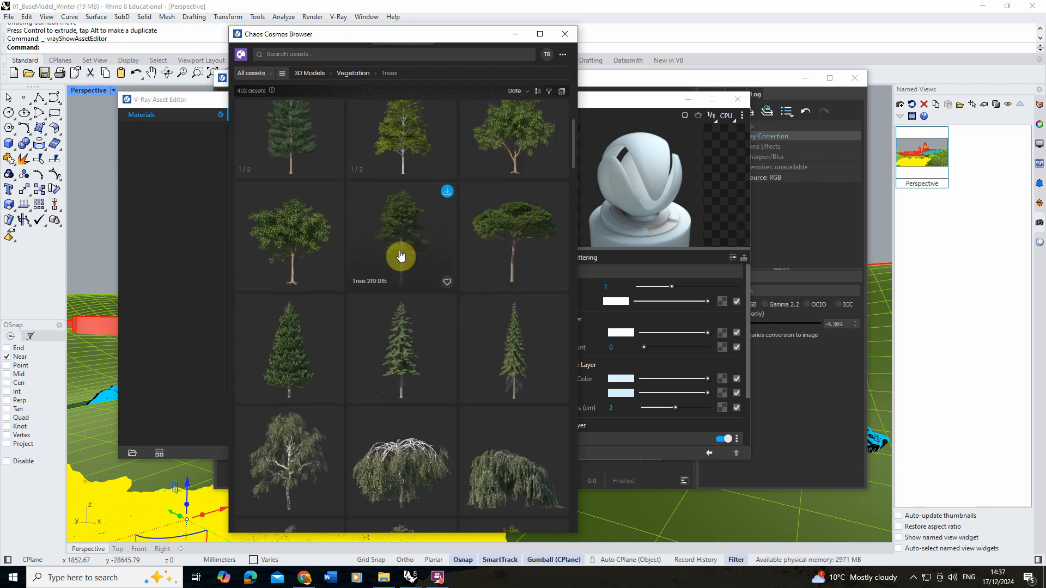
scroll(401, 256, down, 10)
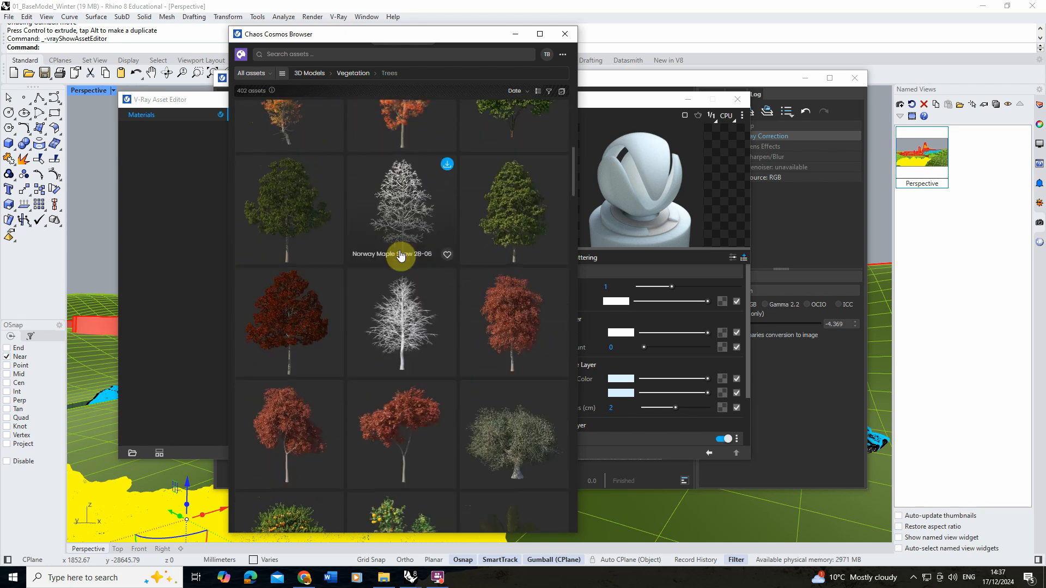
scroll(401, 256, down, 10)
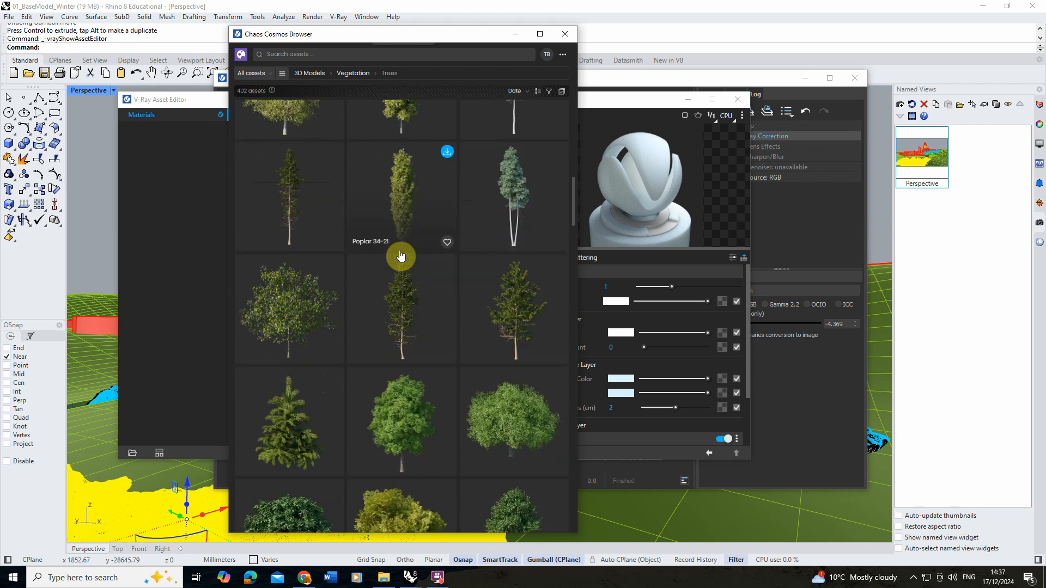
scroll(400, 256, down, 10)
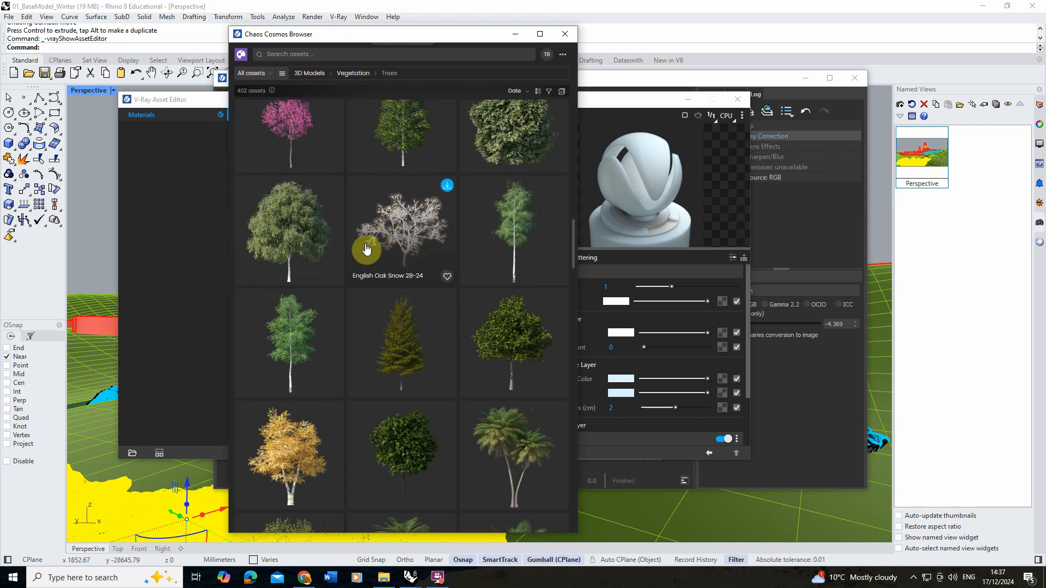
scroll(396, 238, down, 2)
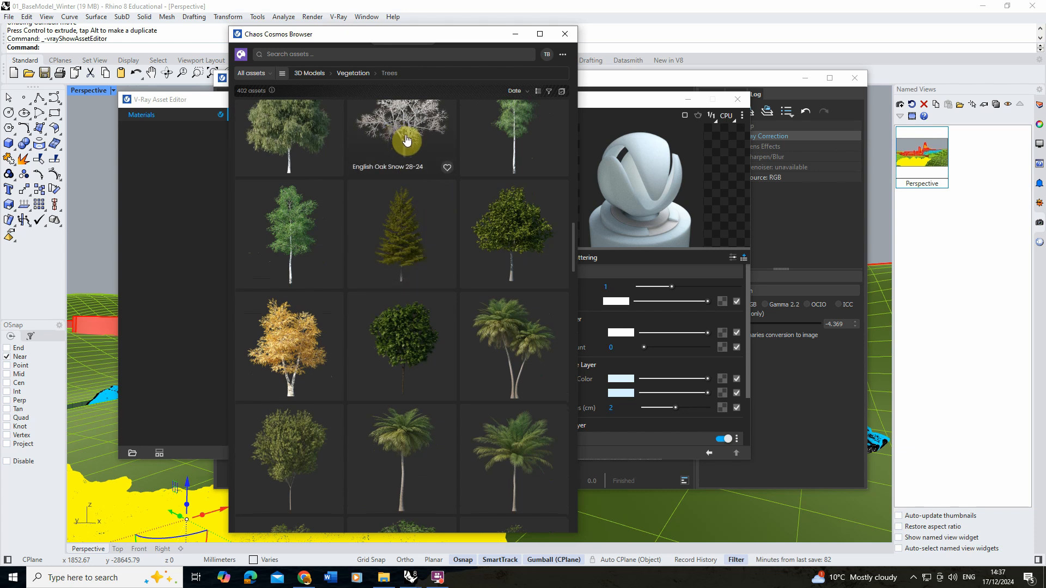
scroll(387, 196, down, 1)
scroll(366, 248, down, 10)
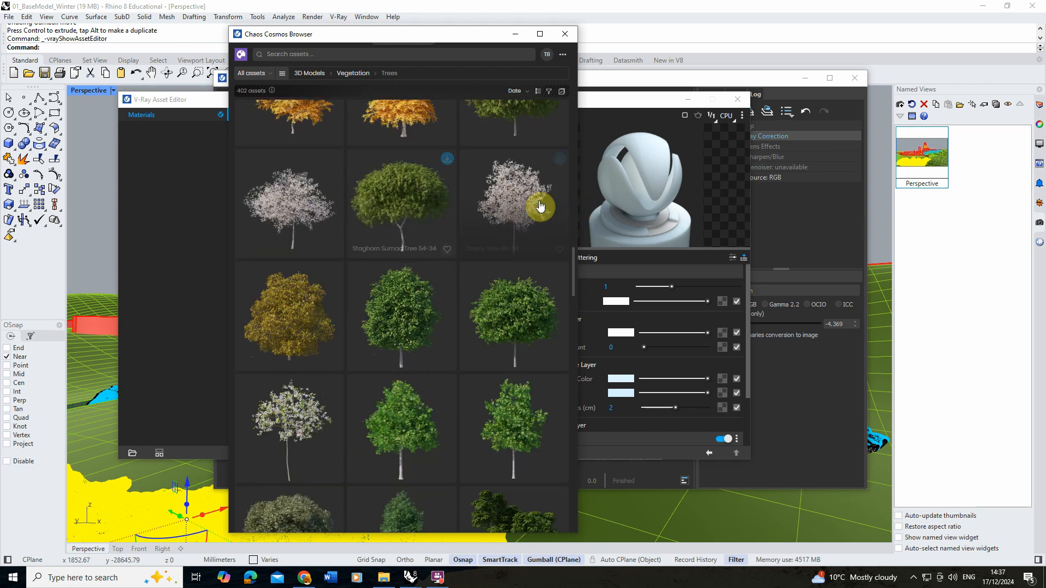
scroll(327, 217, down, 10)
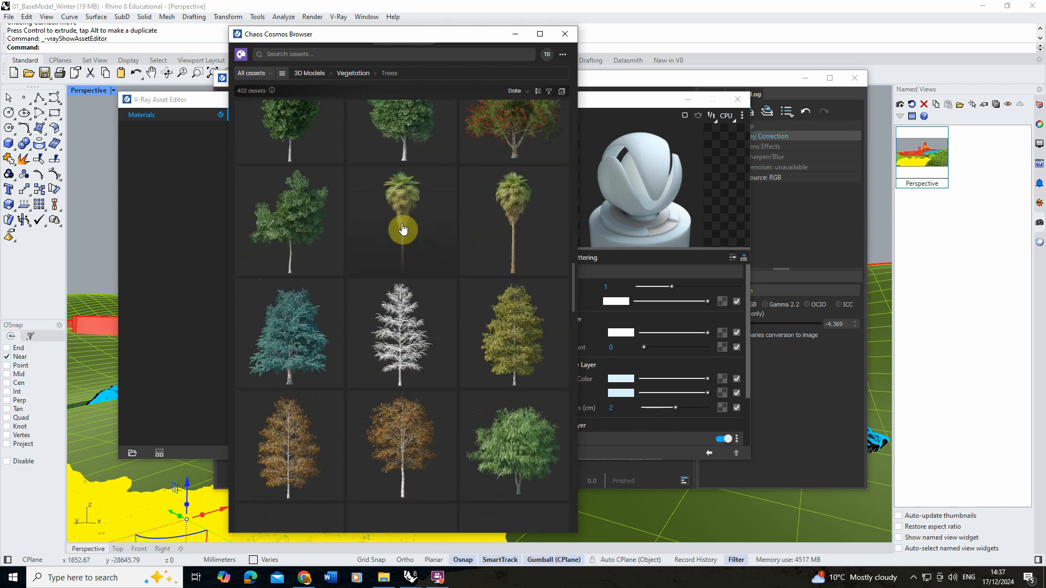
scroll(409, 186, up, 2)
scroll(400, 217, down, 8)
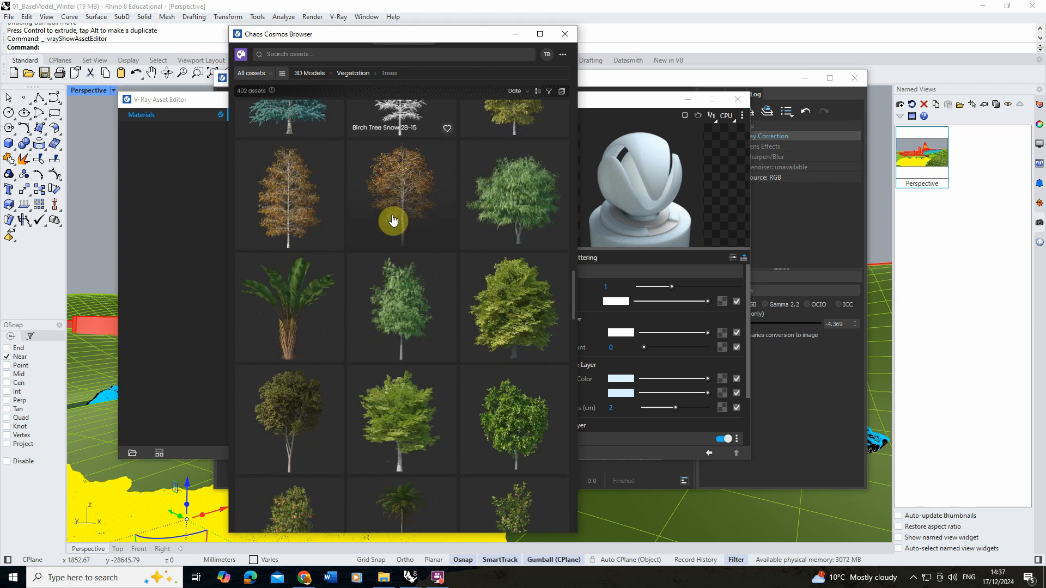
scroll(403, 289, down, 9)
scroll(402, 218, up, 2)
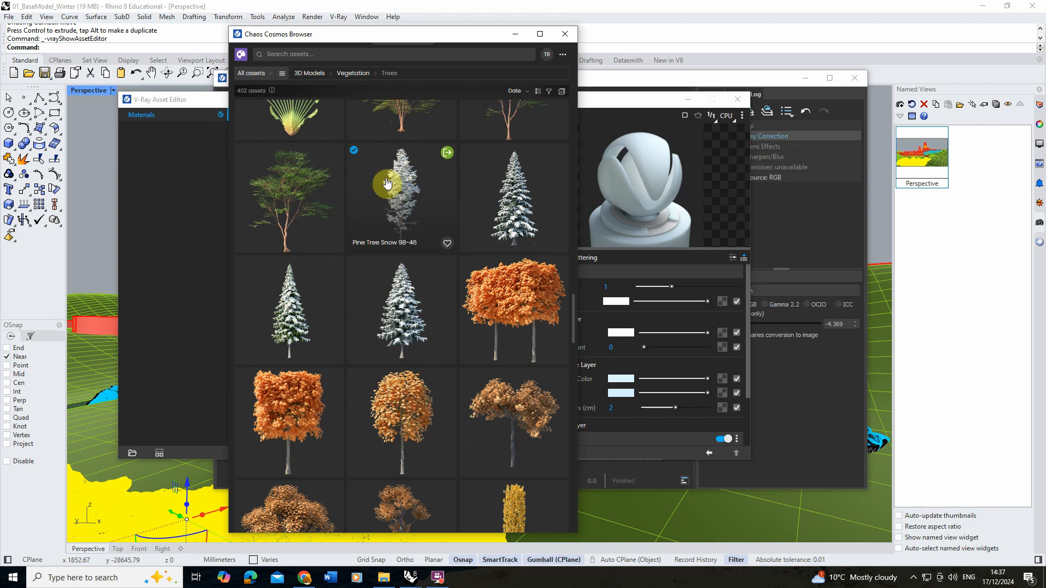
- Import the Pine Tree Snow 98-46 model and place a single instance on the terrain in the foreground, behind the large front rock
click(447, 156)
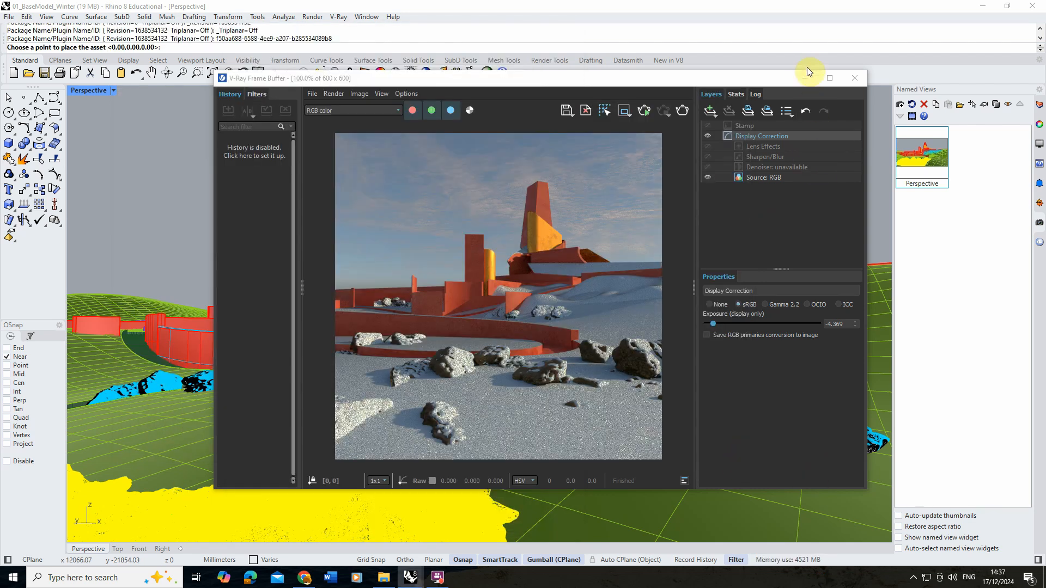
click(805, 77)
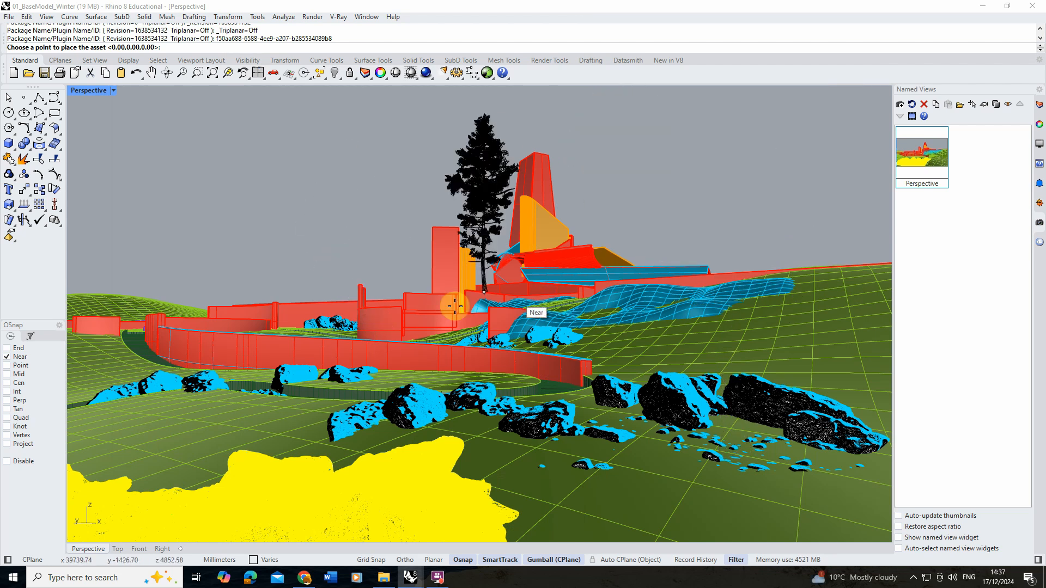
click(236, 418)
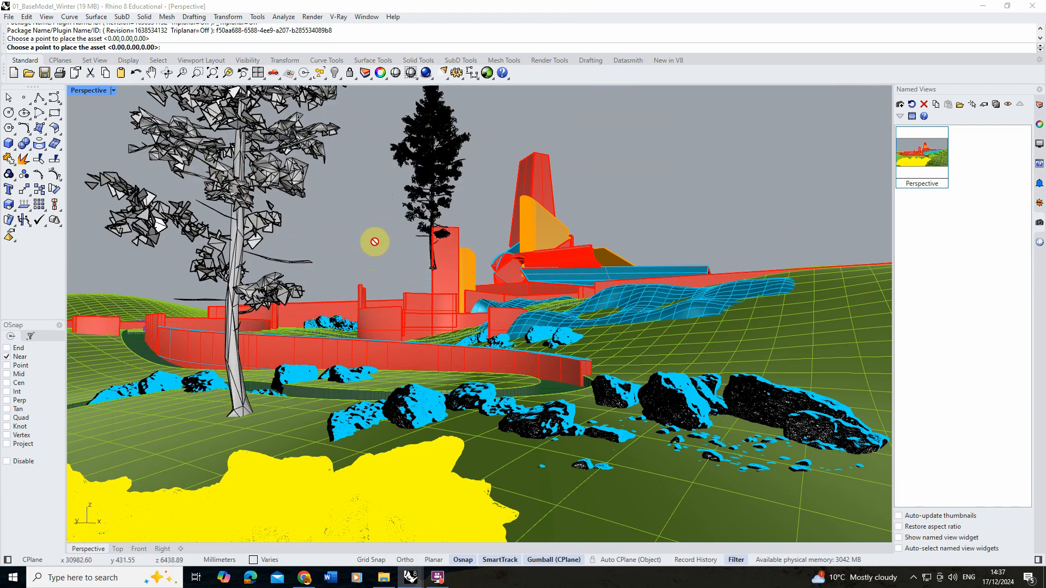
key(Escape)
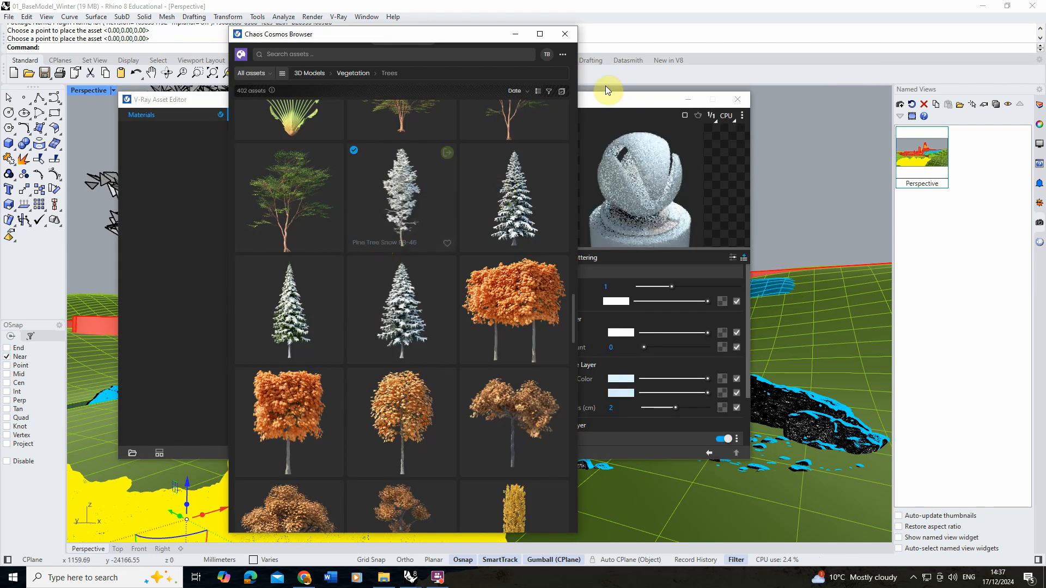
click(515, 34)
click(688, 99)
- Move the pine tree by its trunk base onto the open terrain beside the rocks, away from the buildings
right_drag(561, 194, 389, 287)
click(356, 349)
right_drag(356, 366, 398, 364)
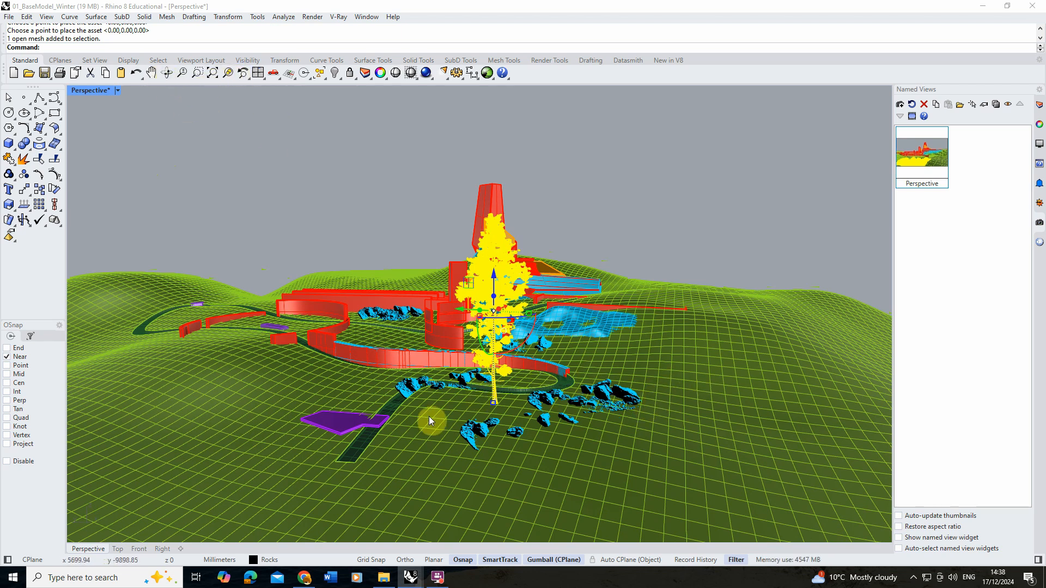
click(46, 177)
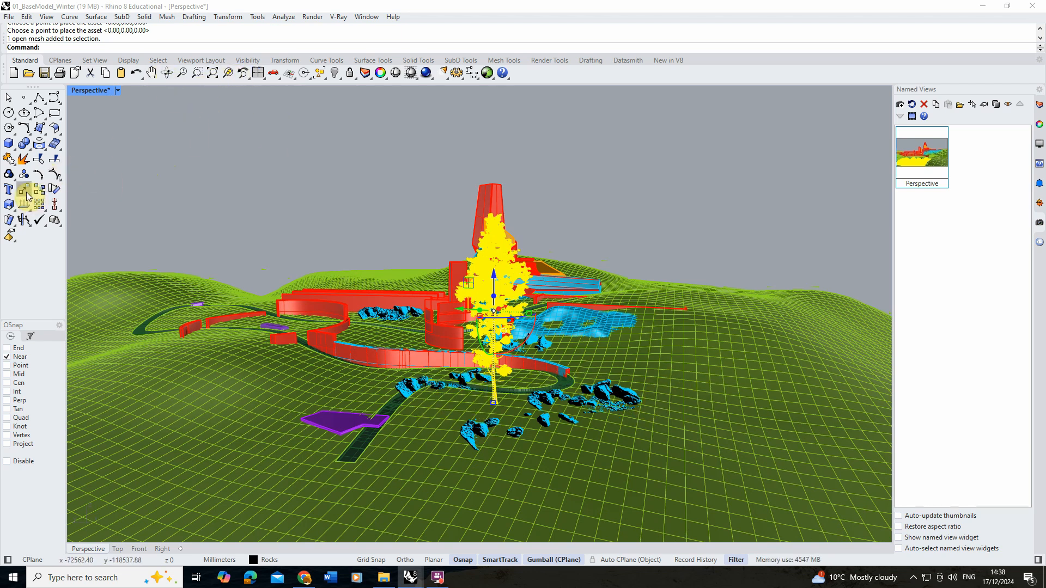
click(494, 403)
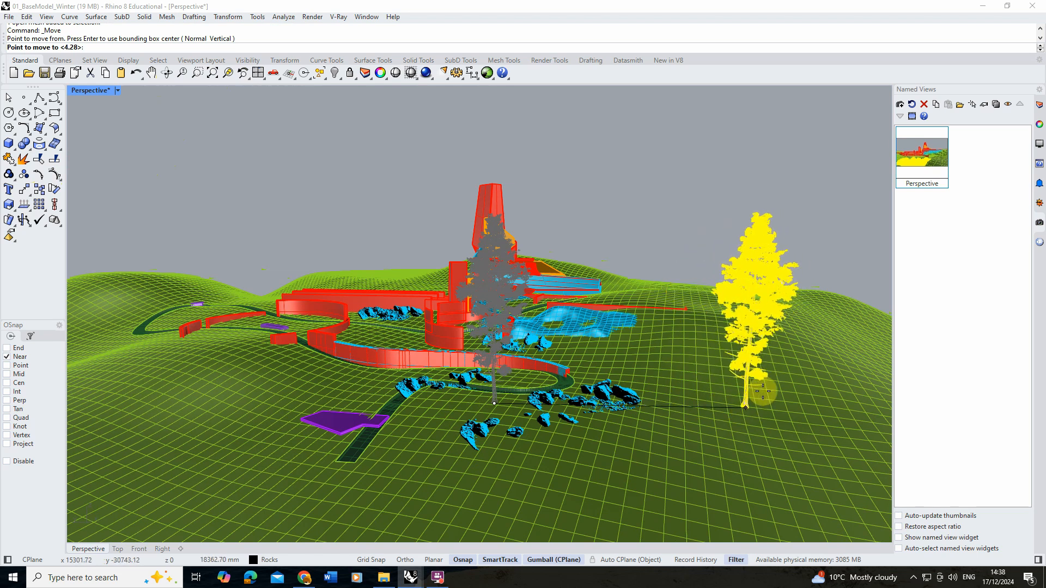
click(789, 388)
click(699, 175)
scroll(608, 223, down, 4)
right_drag(608, 223, 828, 303)
scroll(517, 366, up, 2)
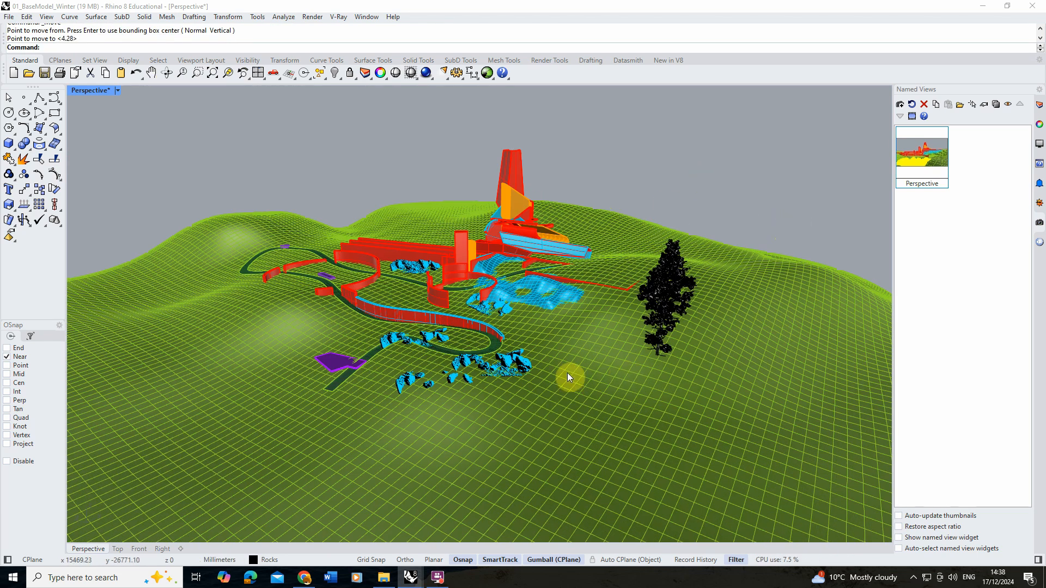
click(666, 294)
click(695, 196)
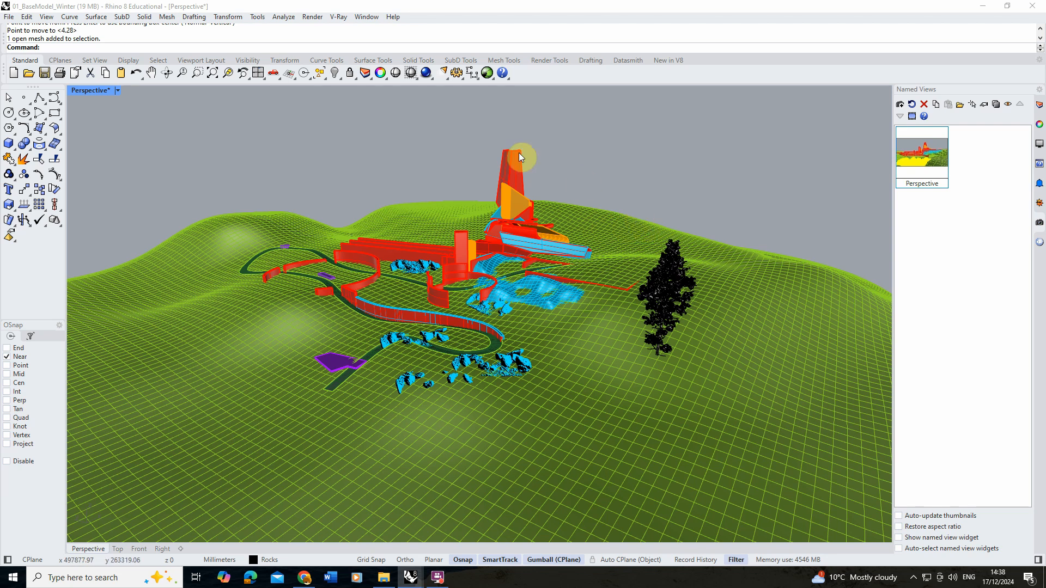
- Convert the terrain surface to a V-Ray Scatter host
click(339, 17)
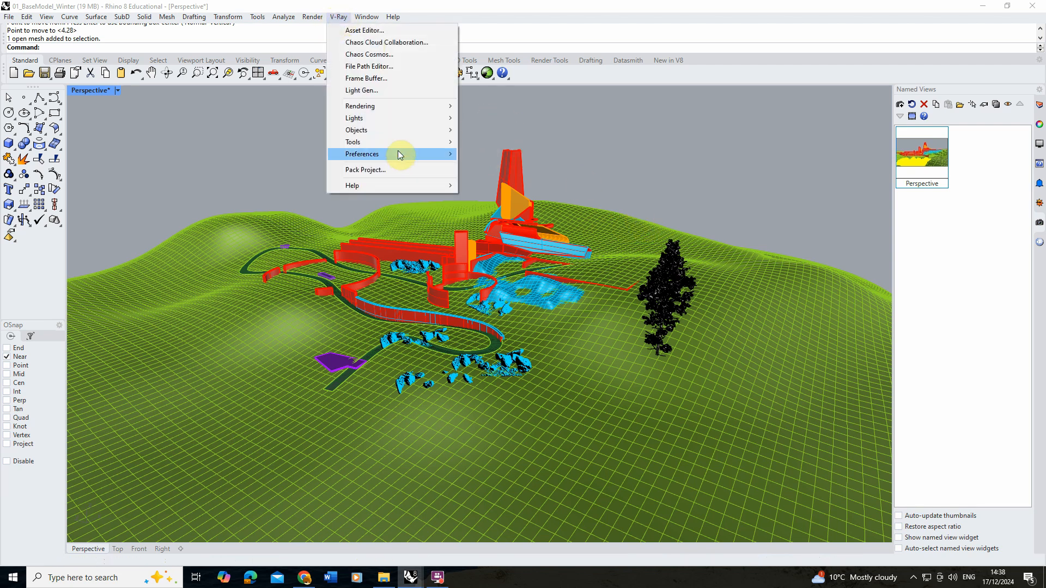
mouse_move(390, 129)
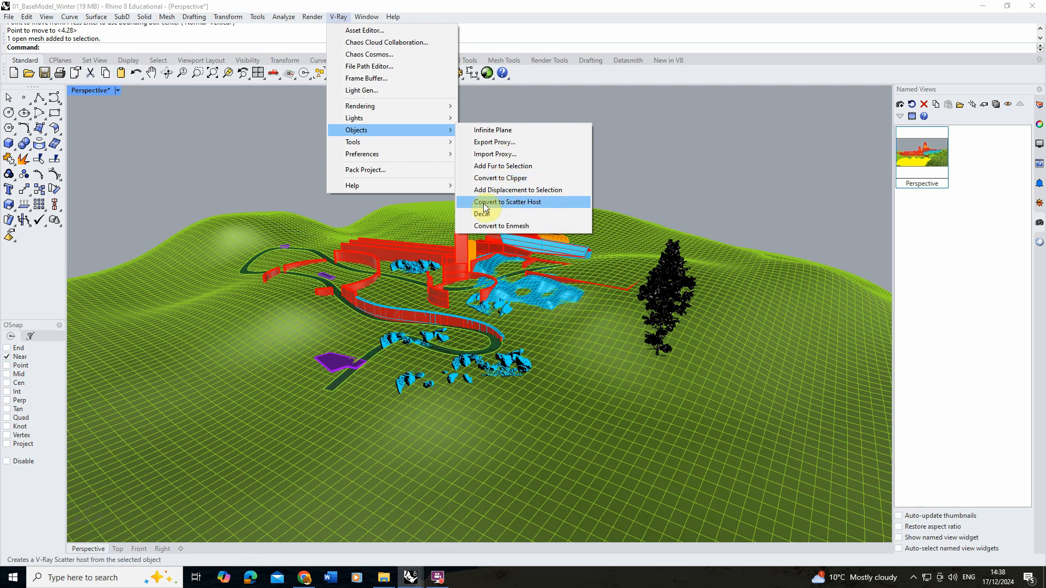
click(518, 203)
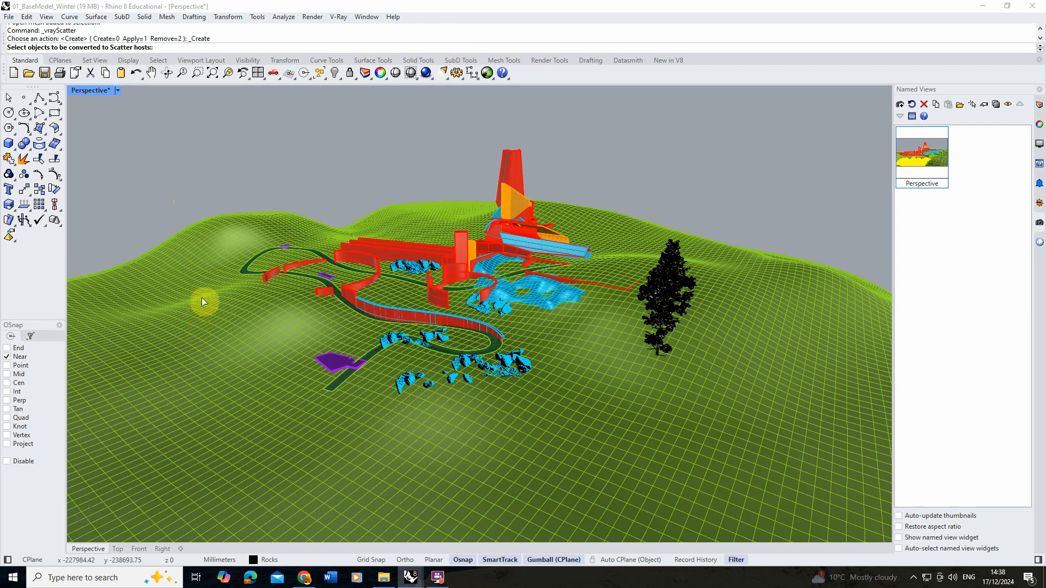
click(248, 337)
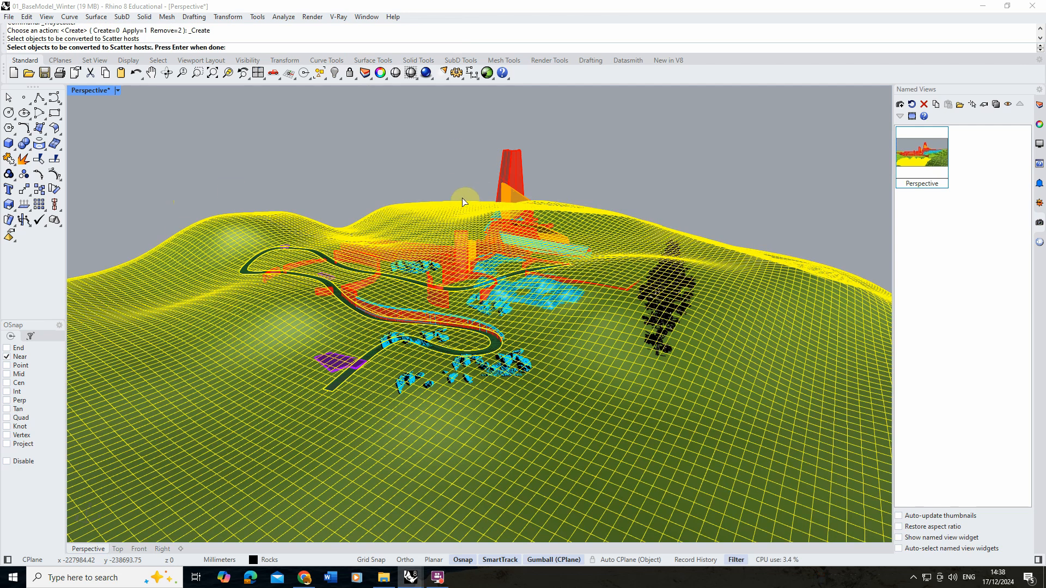
right_click(436, 304)
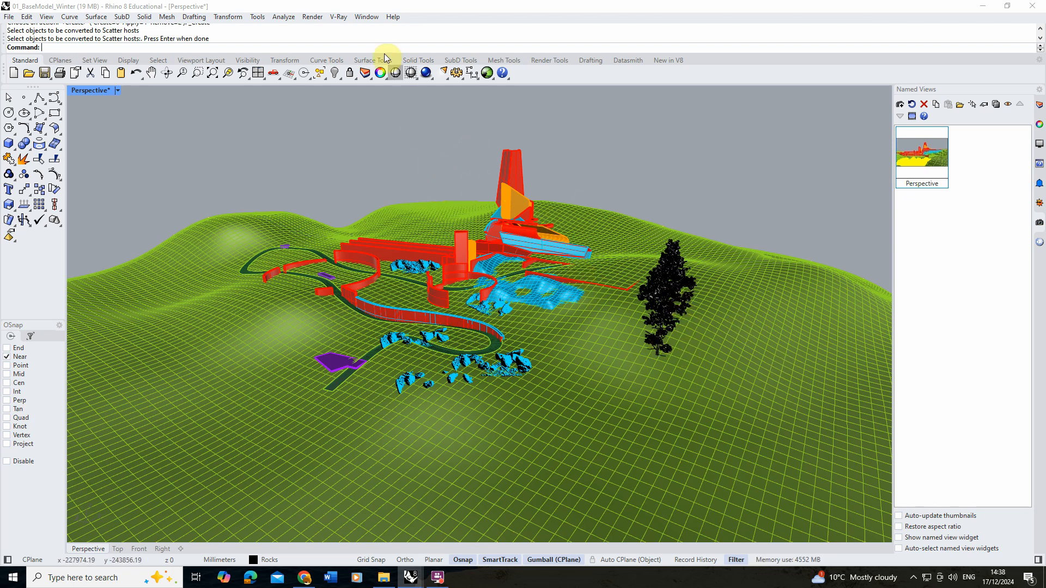
- Open the settings of the new Scatter geometry in the V-Ray Asset Editor
click(338, 16)
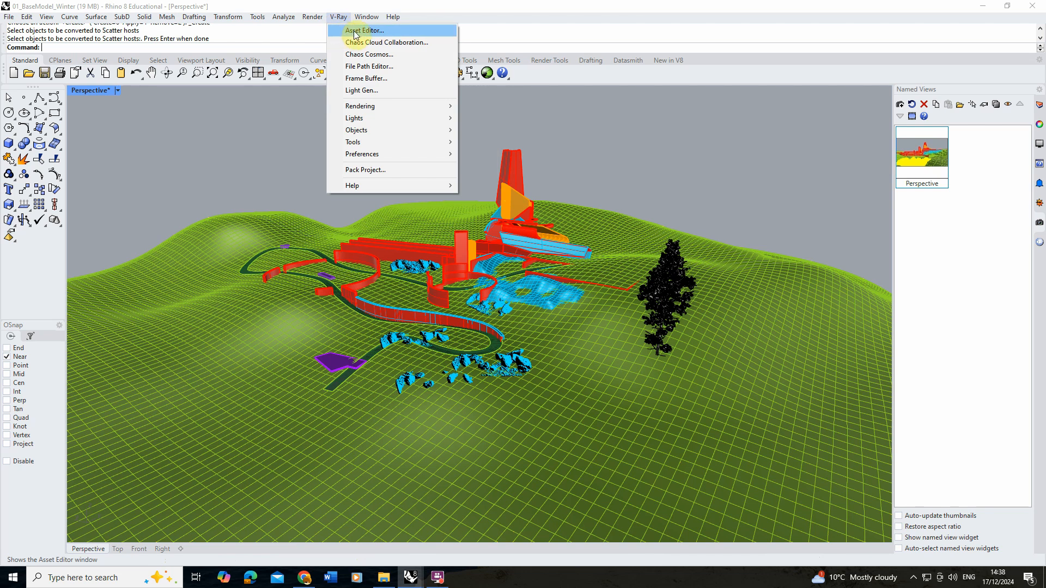
click(360, 31)
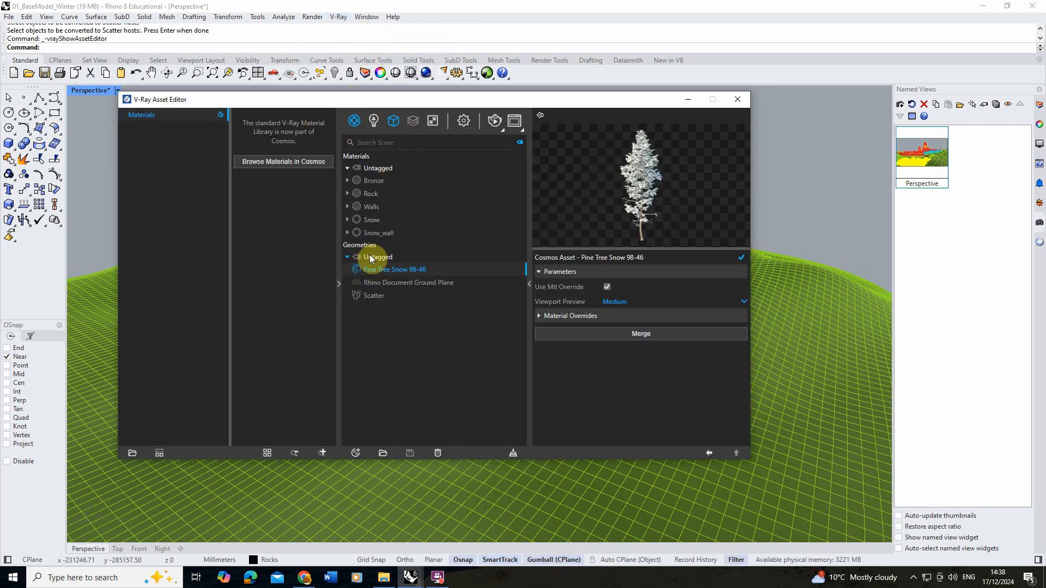
click(376, 296)
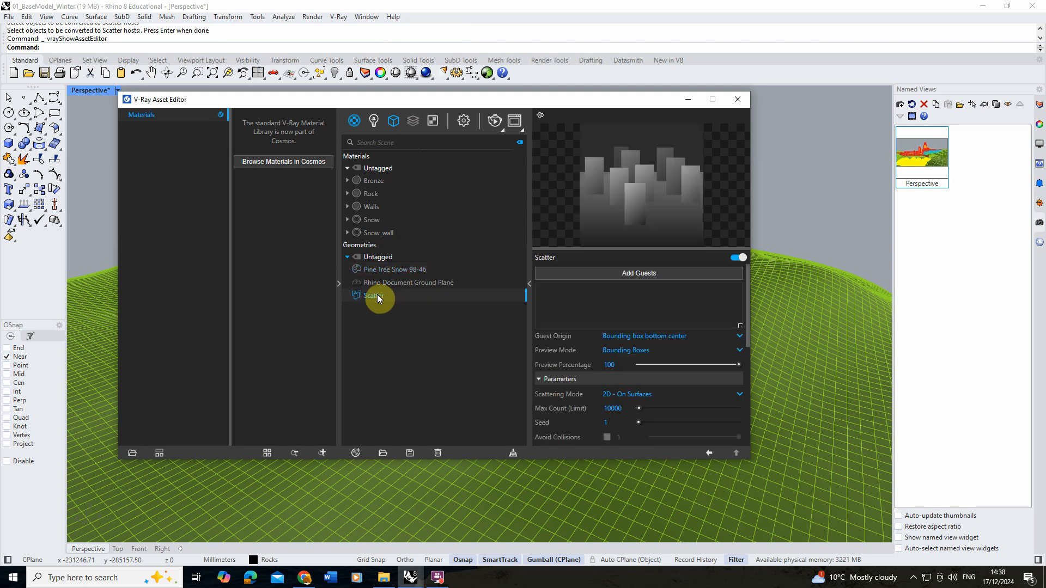
- Add the standalone Pine Tree Snow 98-46 model on the terrain as a guest of the Scatter geometry
drag(518, 99, 415, 85)
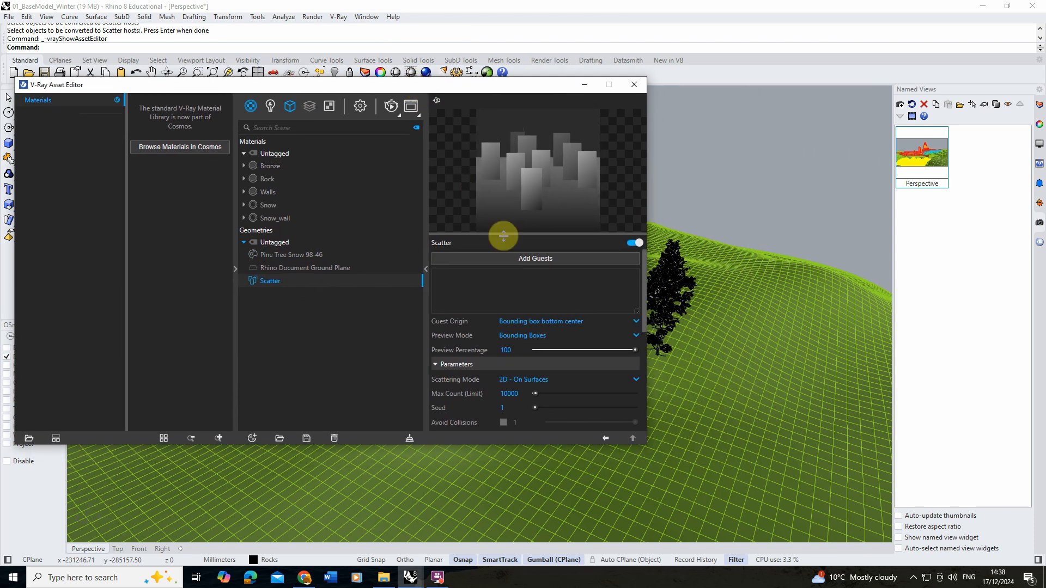
click(530, 258)
click(691, 285)
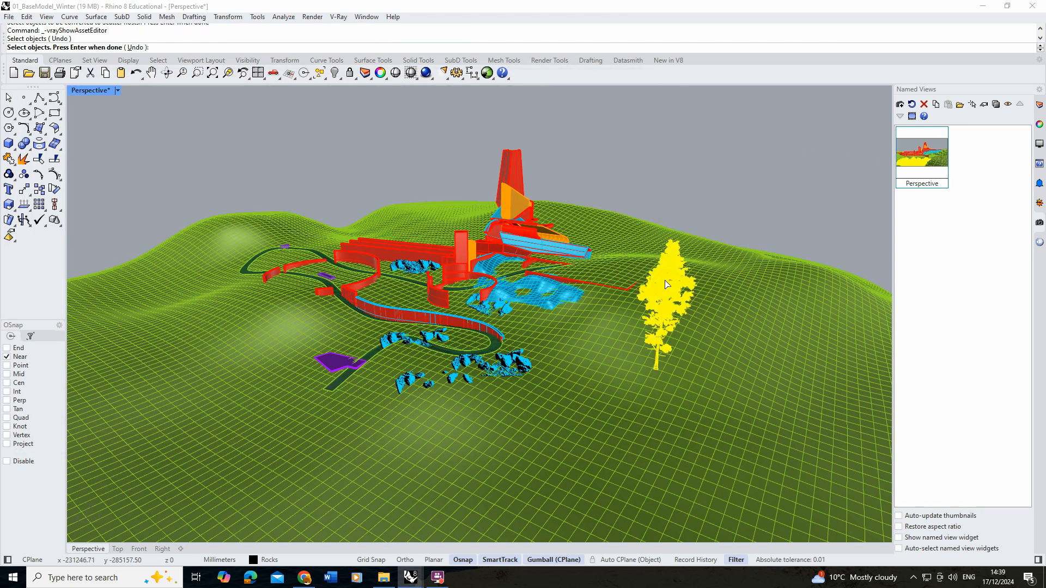
key(Return)
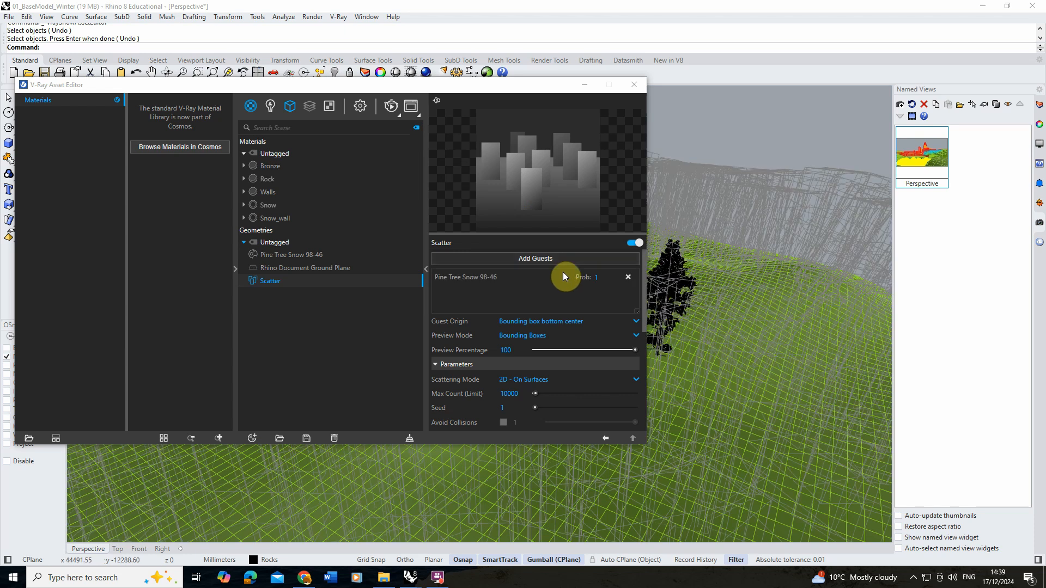
drag(531, 88, 634, 477)
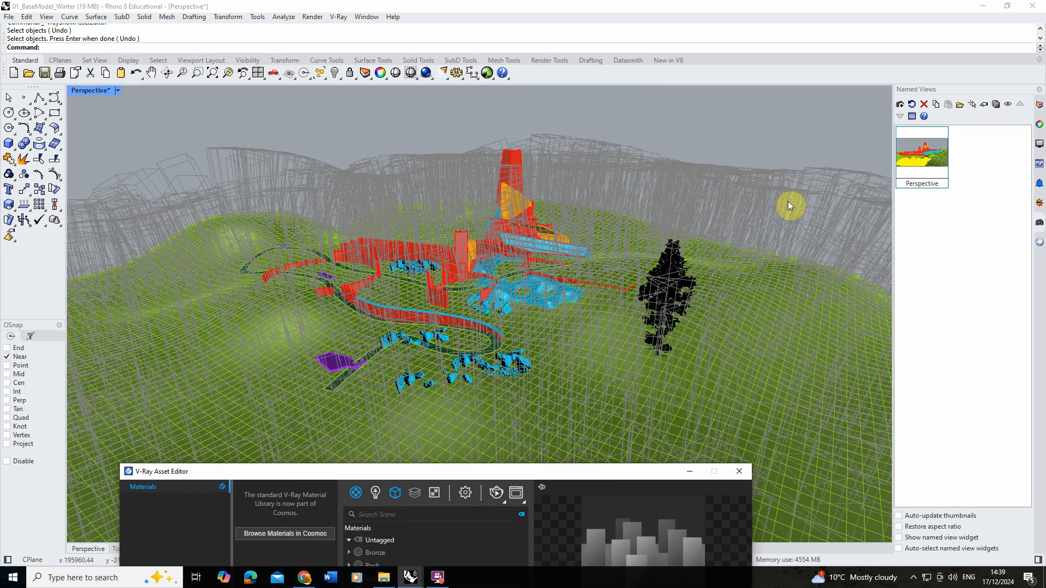
drag(518, 472, 703, 96)
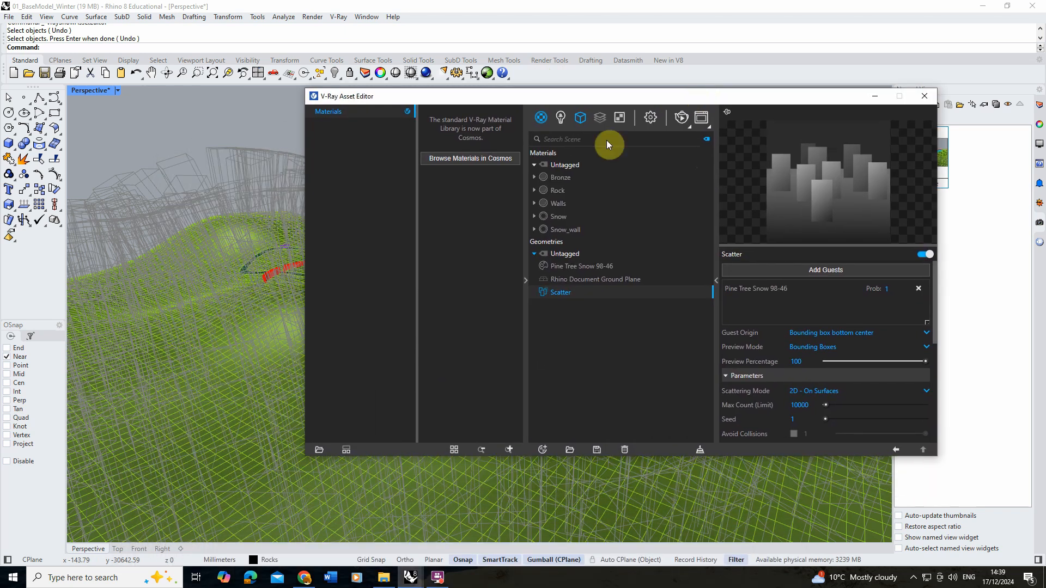
- Set the Scatter's surface scattering instances count to 100
click(527, 249)
drag(638, 102, 633, 103)
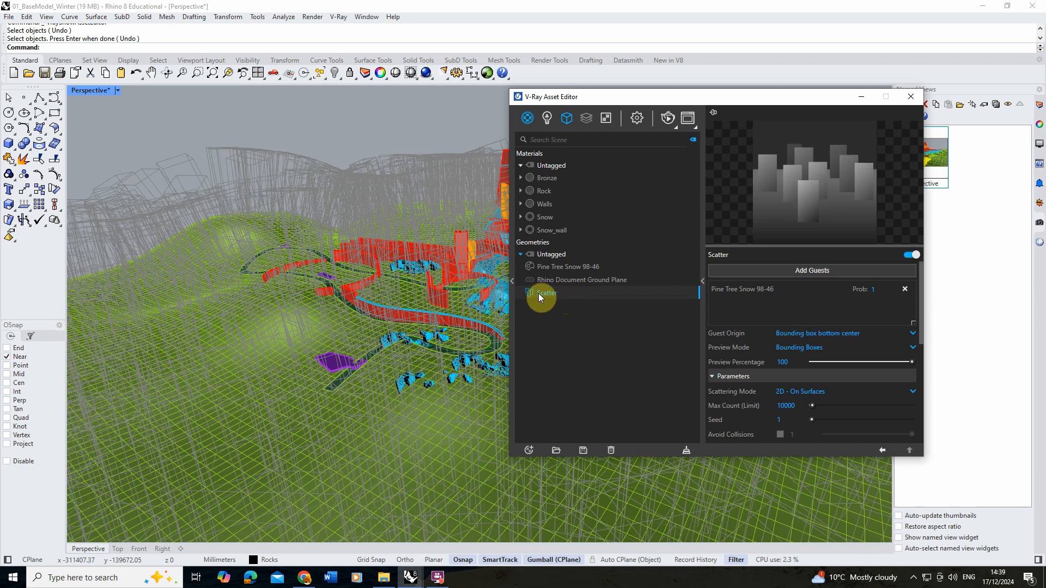
drag(919, 293, 920, 354)
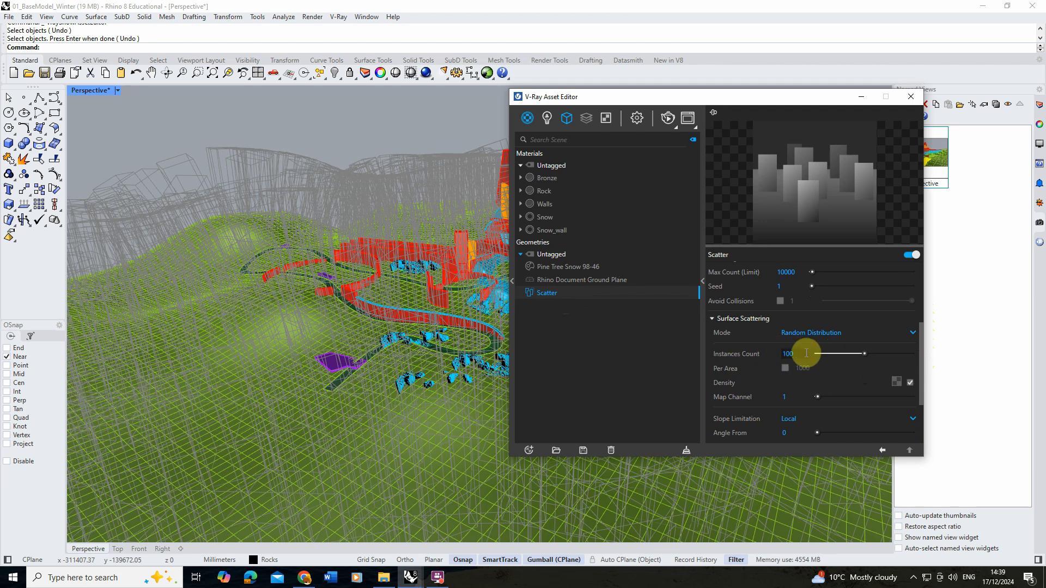
key(Return)
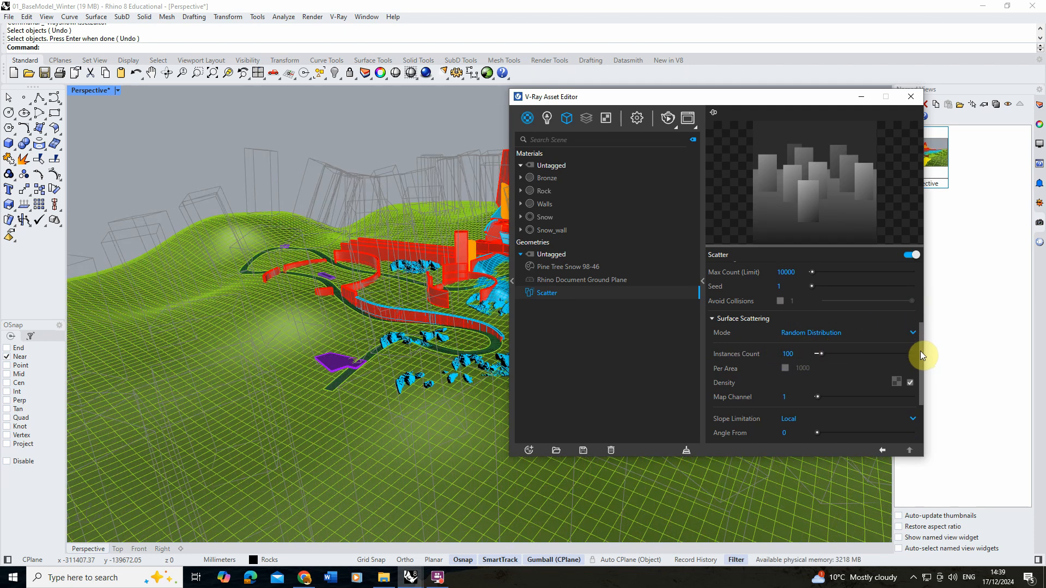
drag(920, 351, 919, 345)
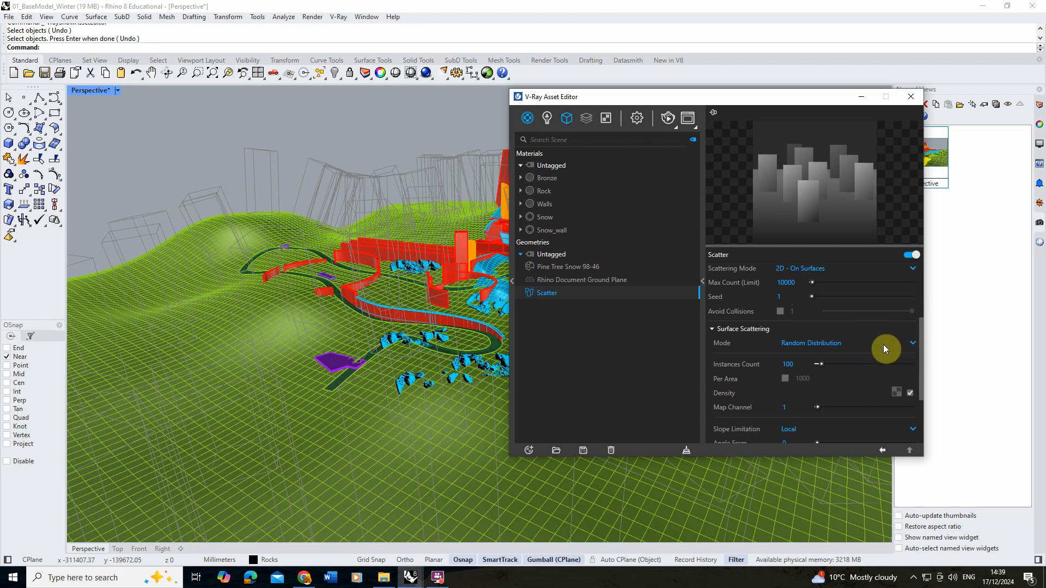
- Set the Normal Alignment in the Scatter's random rotation transforms to 1
drag(918, 329, 922, 374)
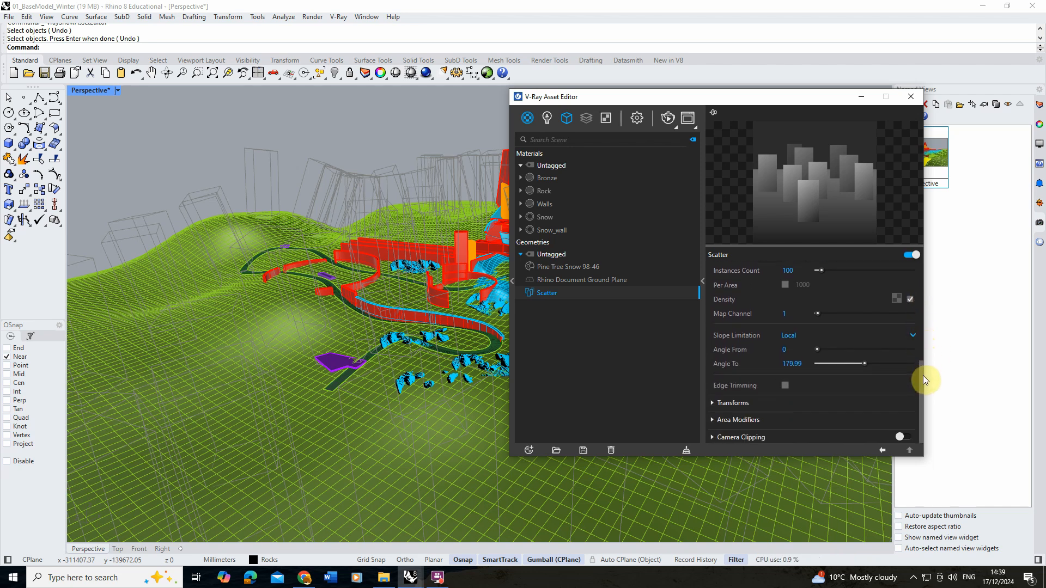
click(712, 402)
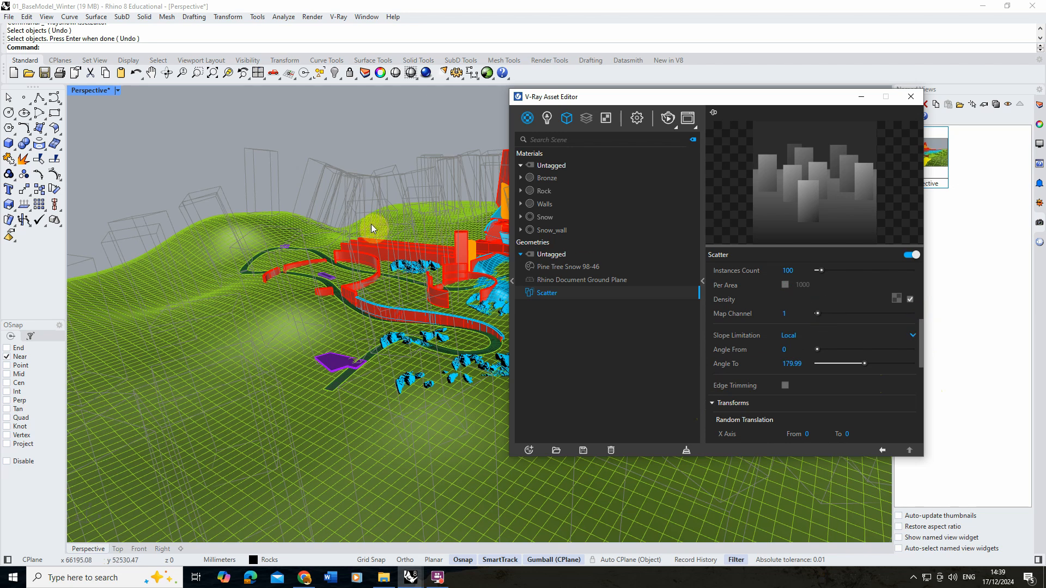
right_drag(274, 199, 262, 182)
scroll(259, 179, up, 7)
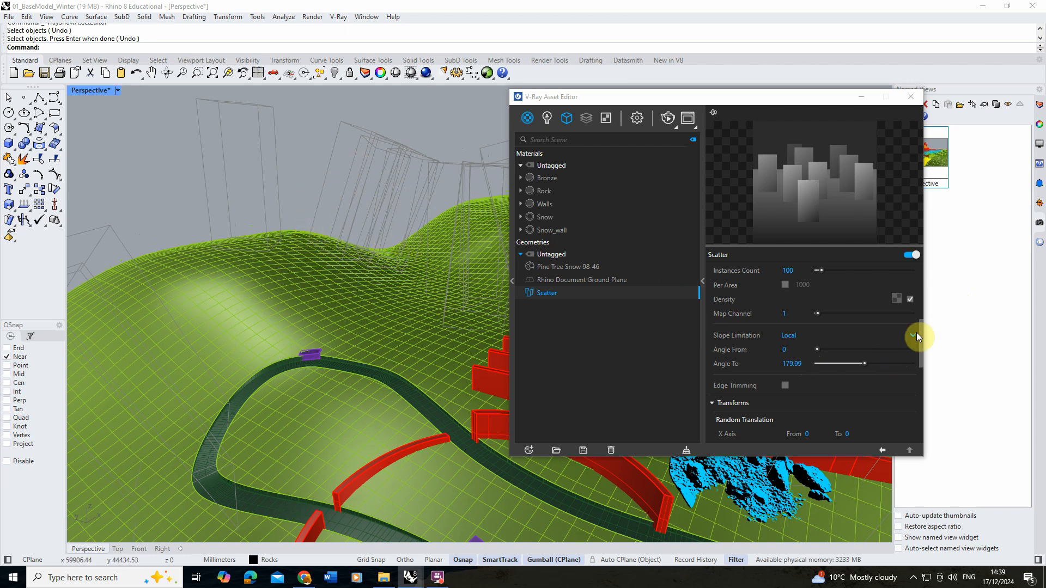
drag(919, 335, 916, 380)
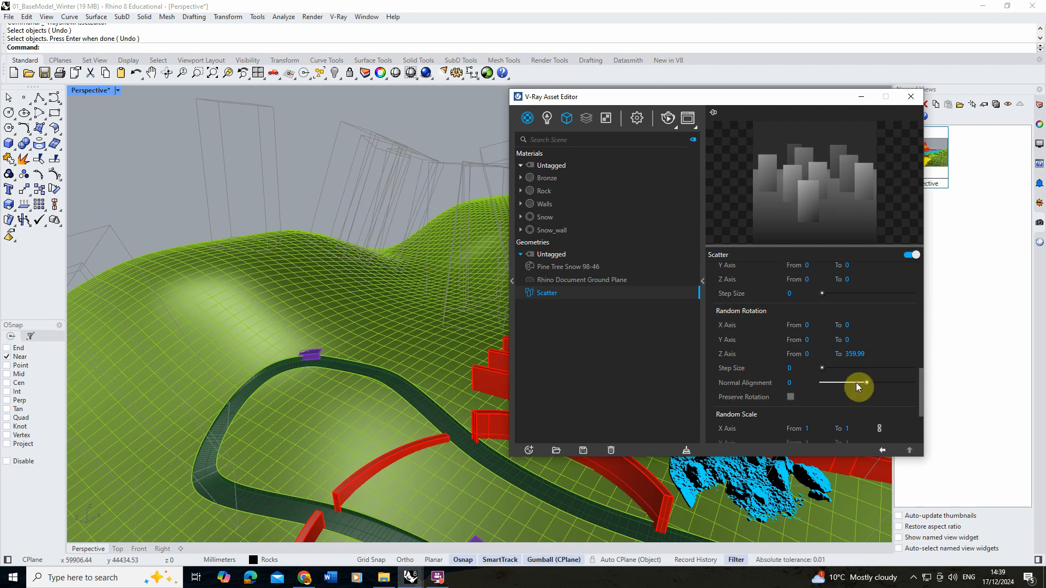
drag(866, 383, 941, 384)
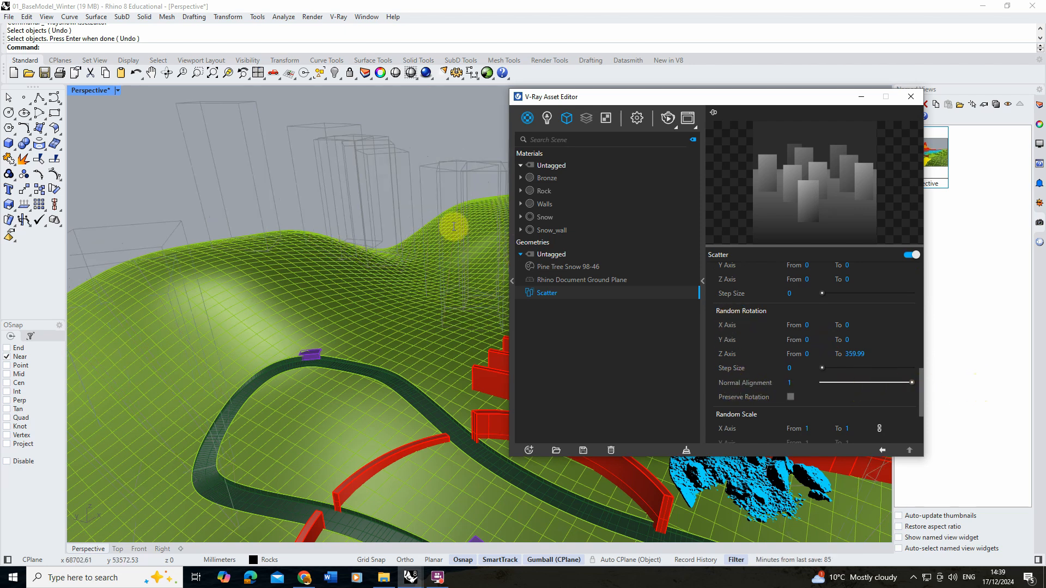
scroll(283, 201, down, 8)
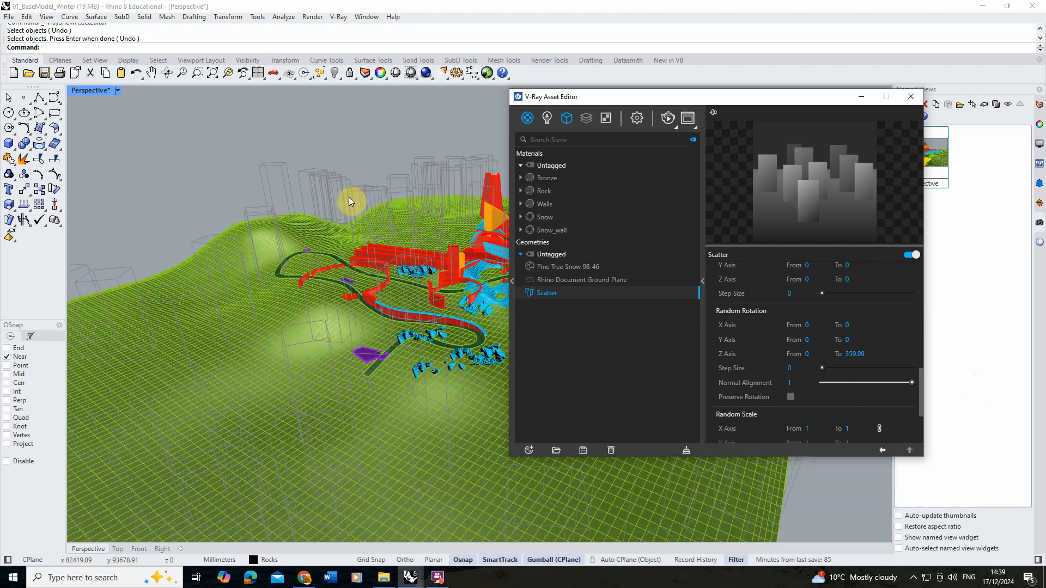
- Set the Scatter's random scale on the X axis to range from 0.5 to 0.8
drag(775, 94, 593, 67)
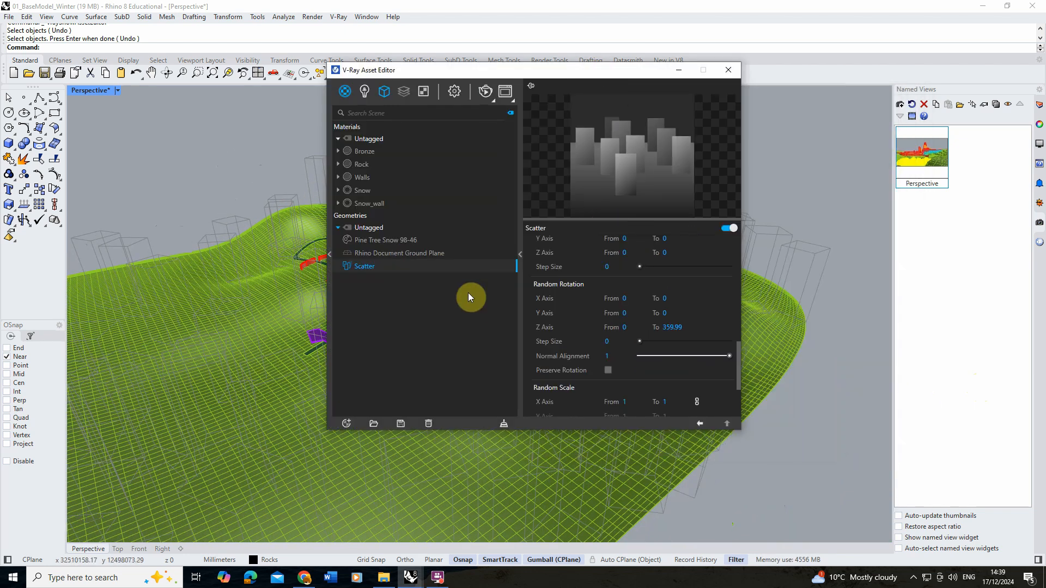
drag(736, 357, 735, 383)
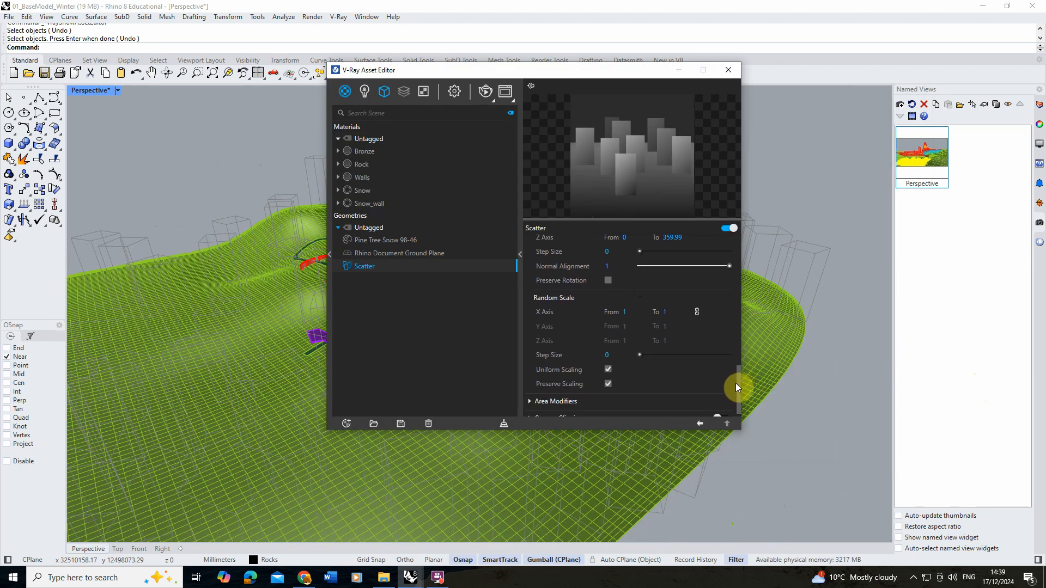
drag(559, 75, 782, 108)
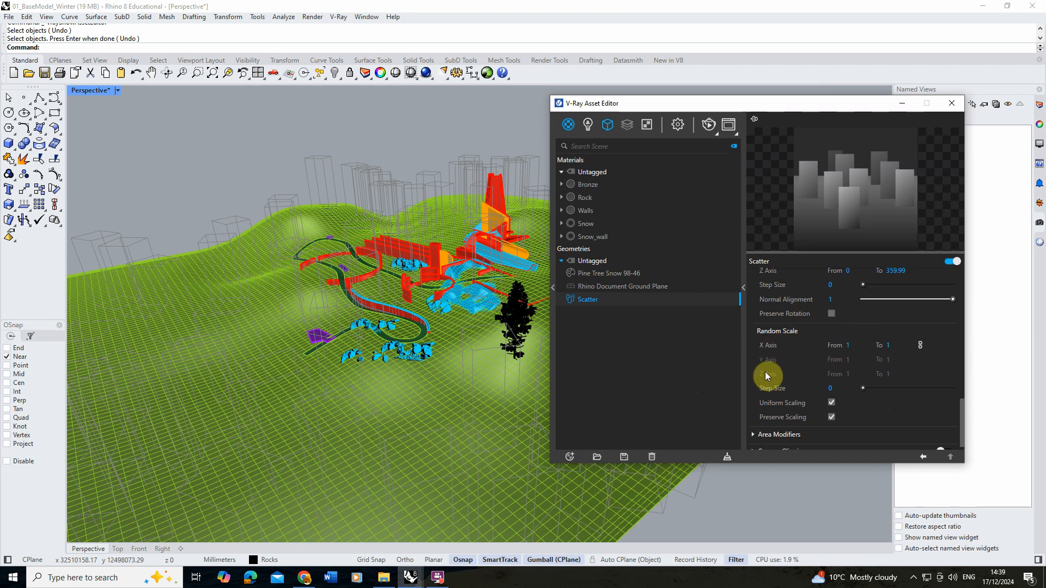
click(849, 346)
text(0.5)
key(Tab)
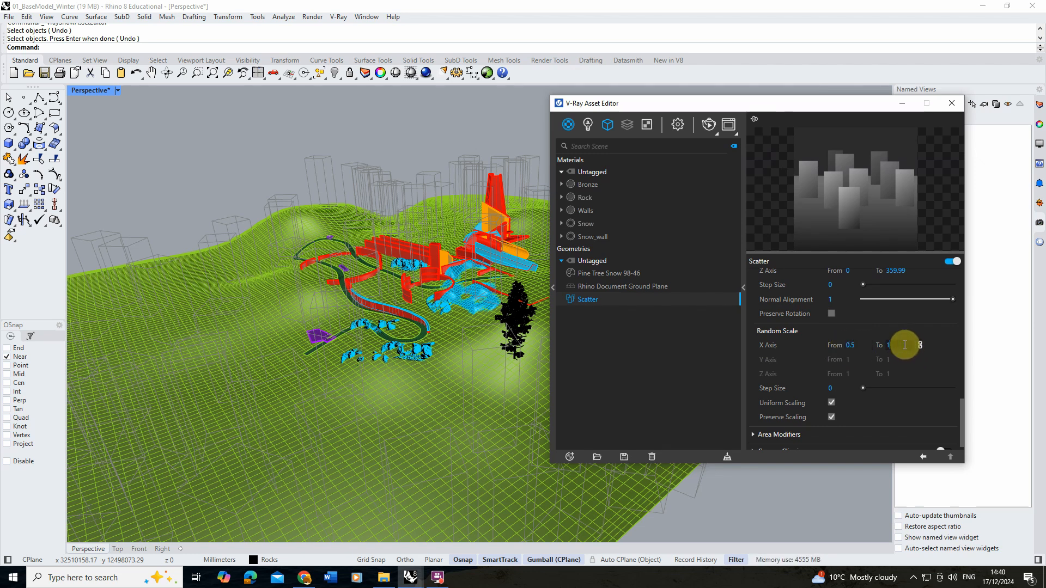
text(0.8)
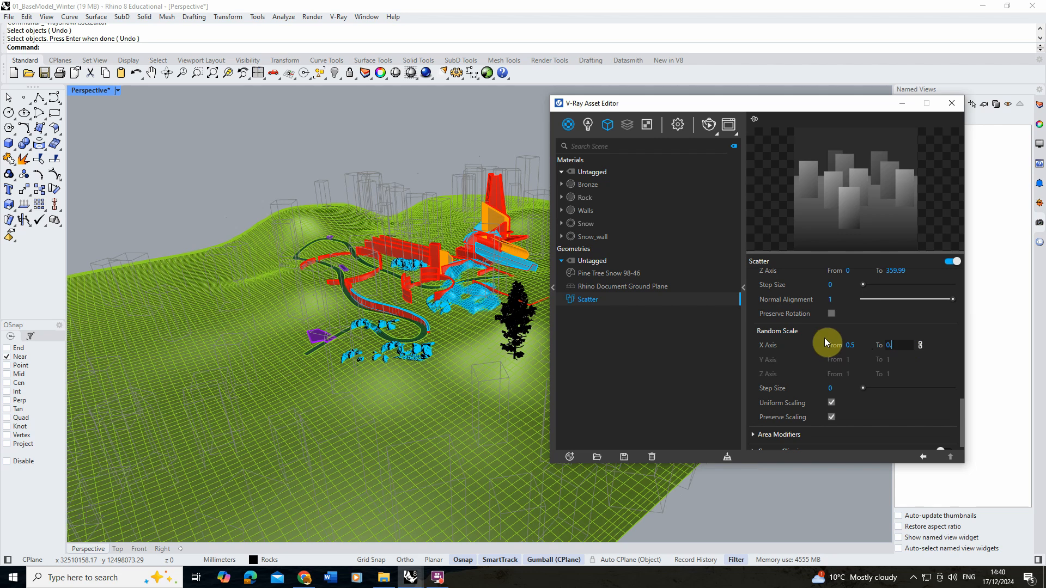
click(850, 345)
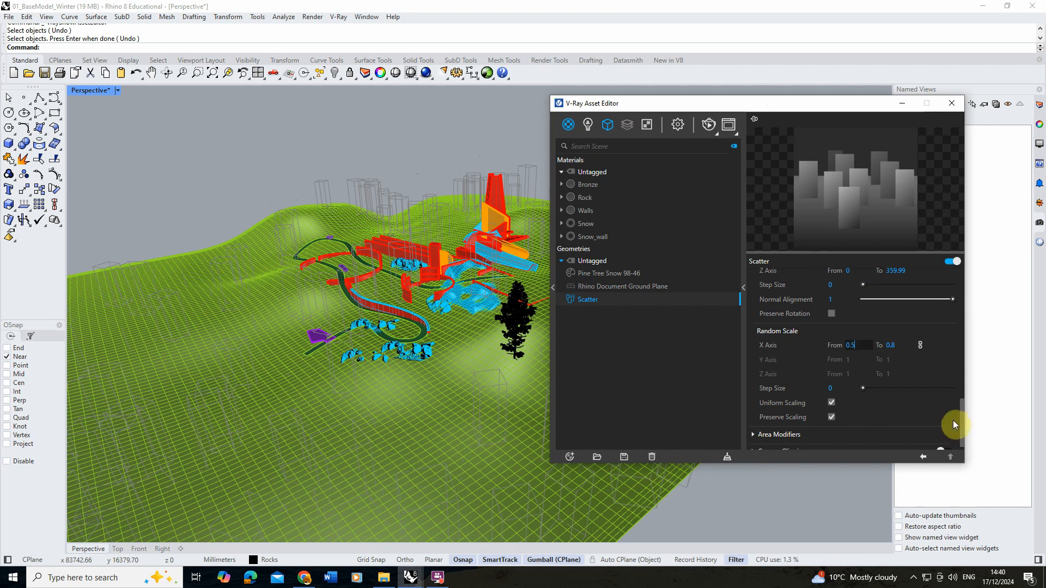
- Restore the saved Perspective view and start an interactive V-Ray render of the scattered trees
drag(812, 107, 703, 74)
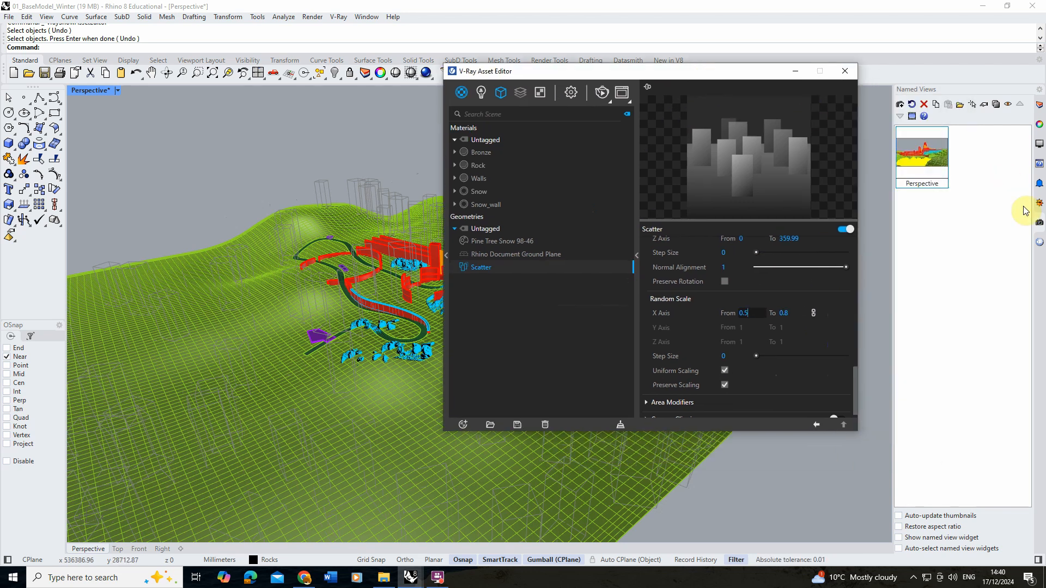
double_click(926, 152)
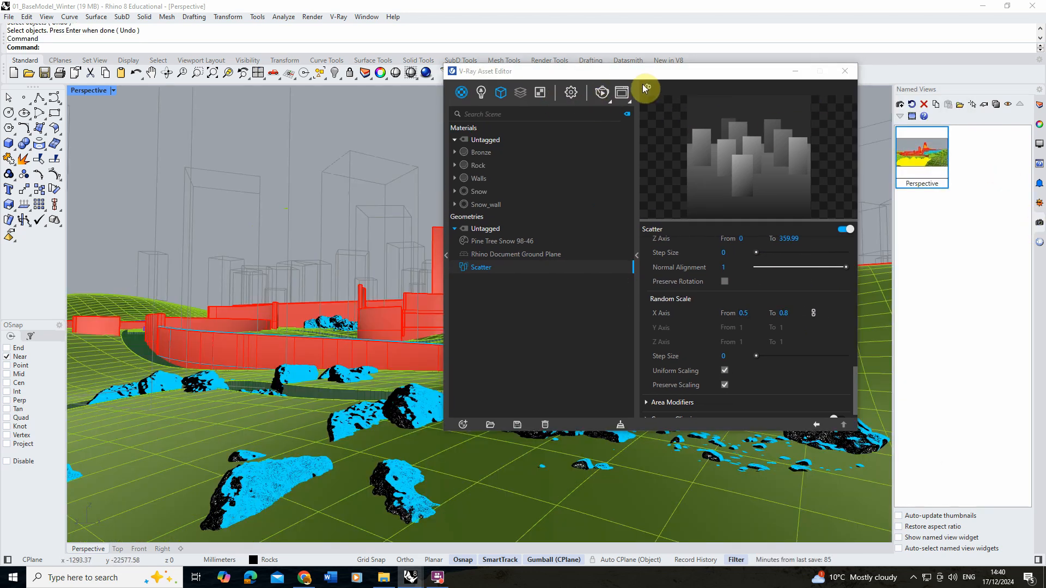
click(621, 93)
click(646, 110)
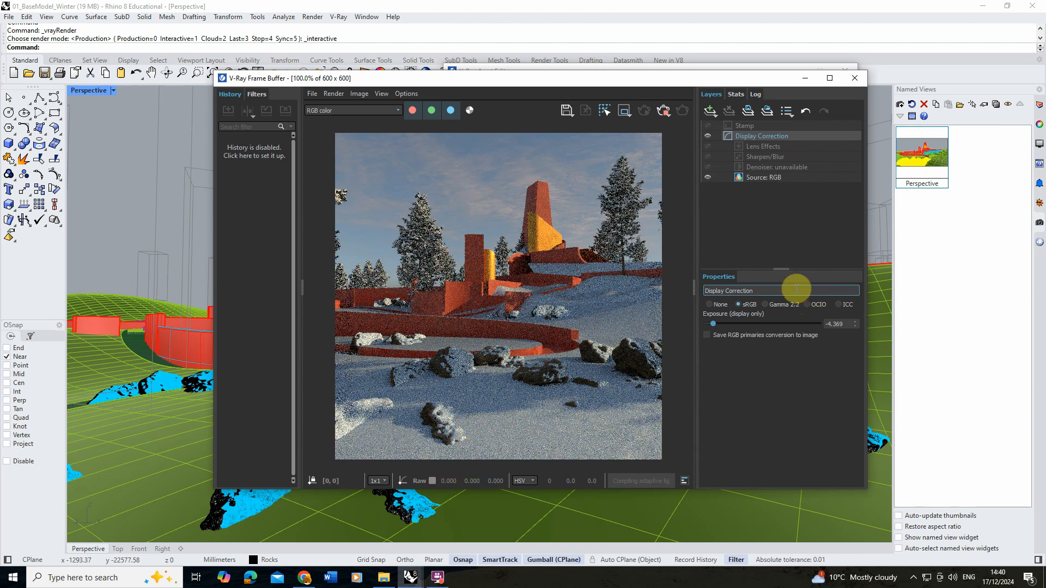
drag(658, 77, 607, 92)
click(639, 83)
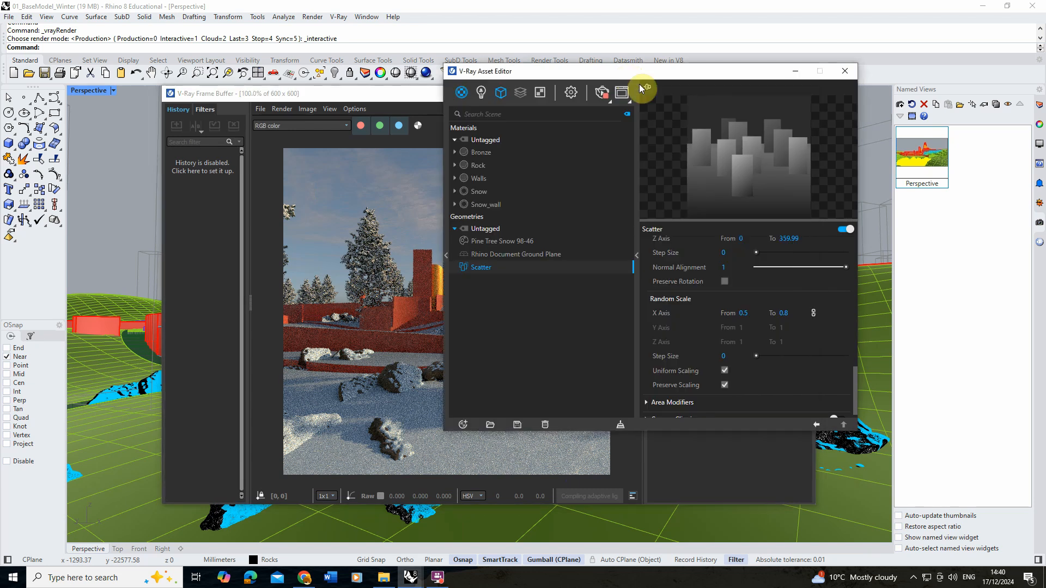
- Try a Scatter instances count of 150 with the render visible beside the settings
drag(855, 378, 853, 346)
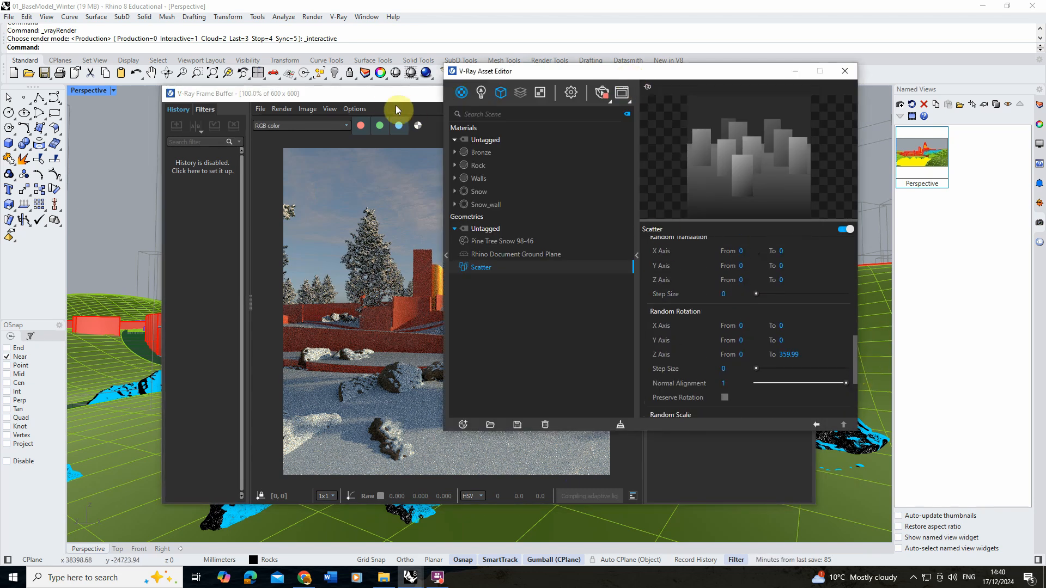
drag(388, 95, 286, 94)
drag(595, 75, 675, 116)
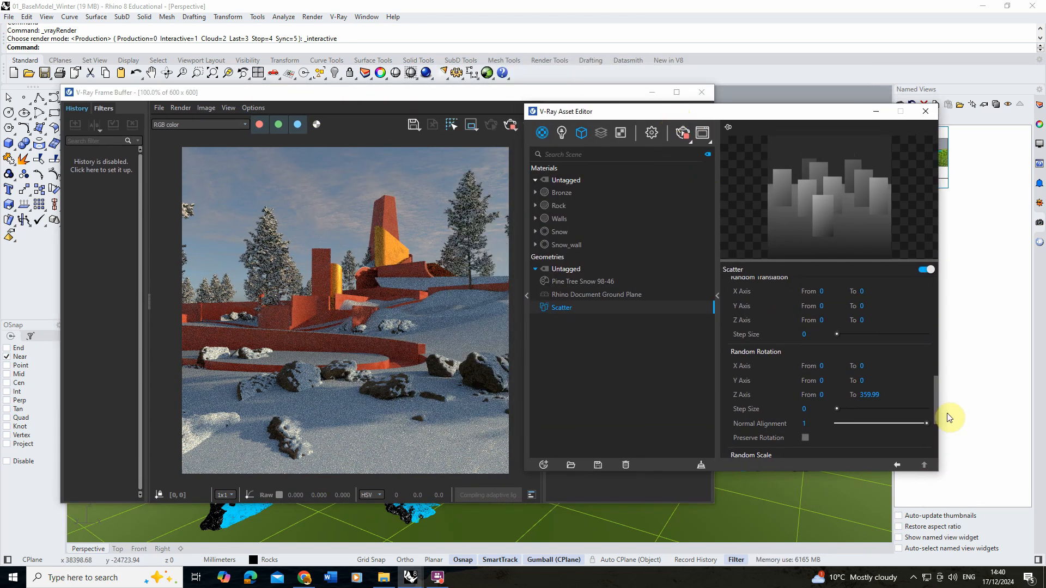
drag(936, 400, 926, 316)
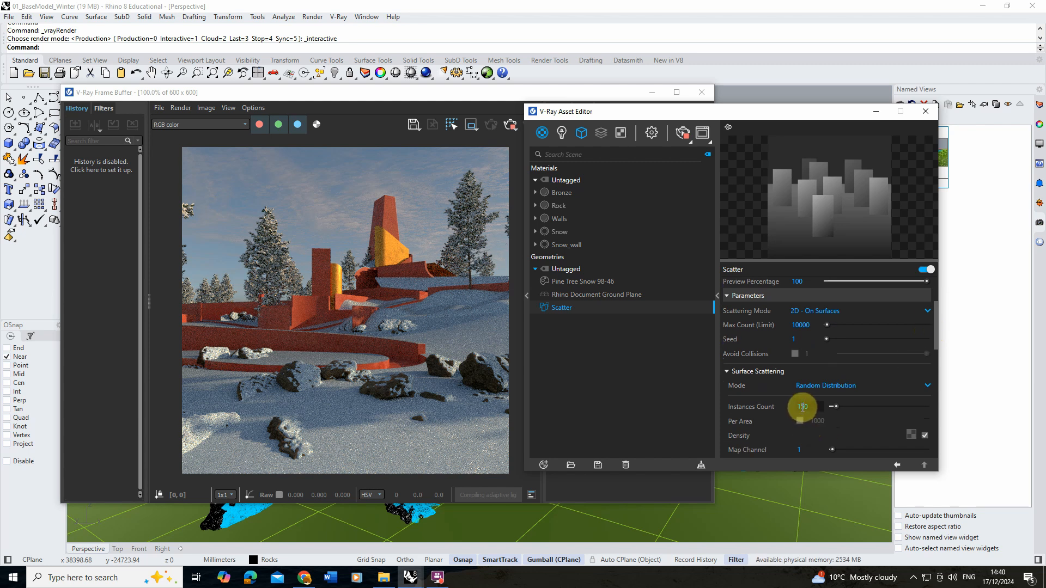
key(Return)
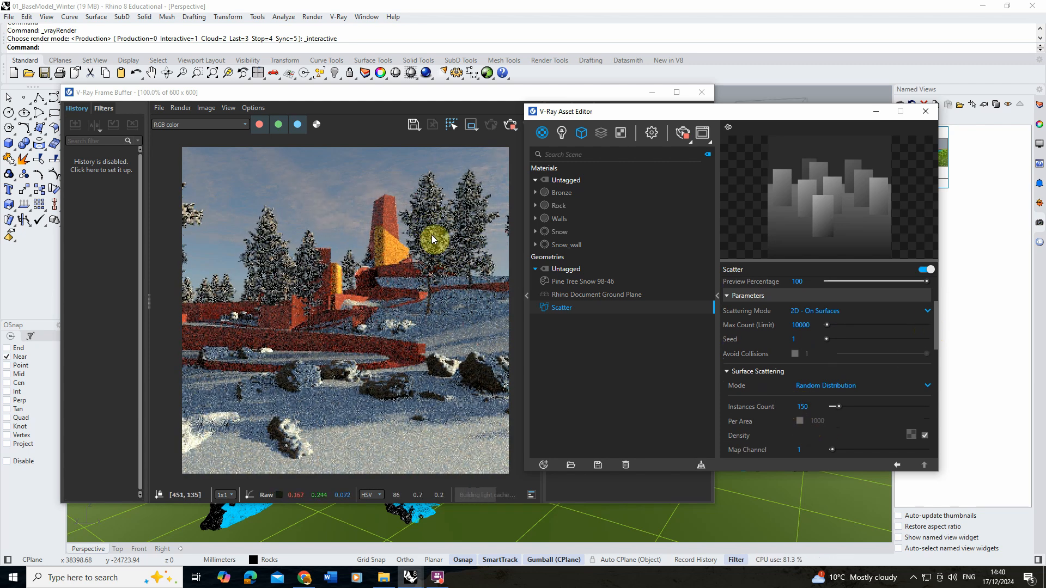
- Set the Scatter's instances count to 110
double_click(804, 406)
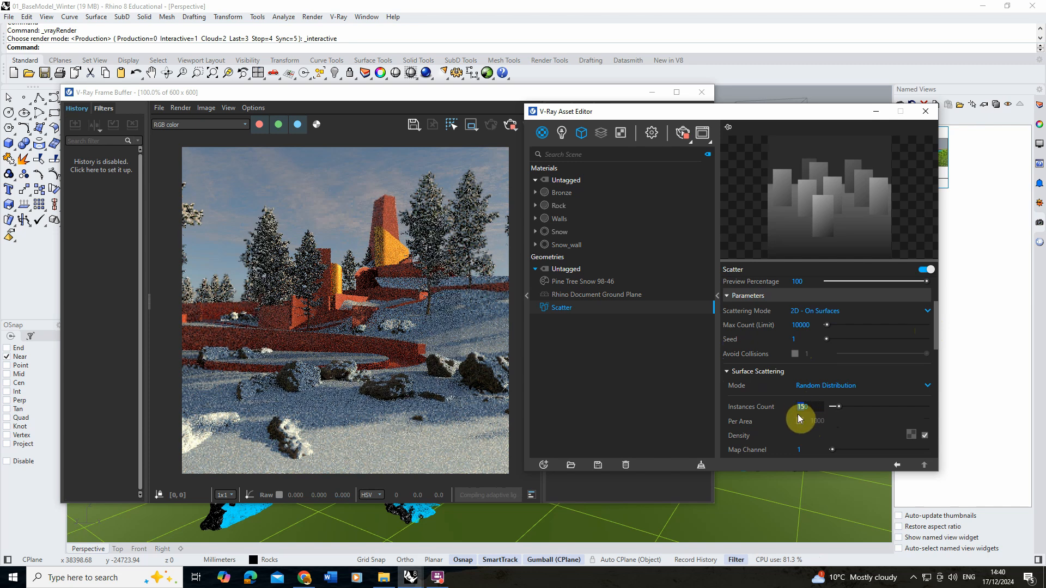
text(110)
key(Return)
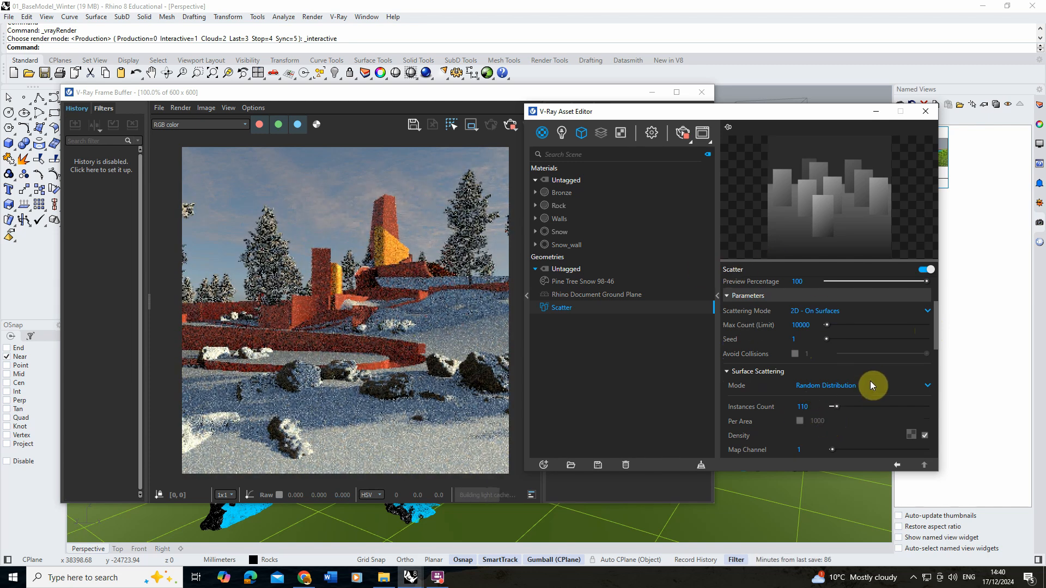
- Try an upper limit of 1 for the Scatter's random scale on the X axis
drag(934, 330, 945, 428)
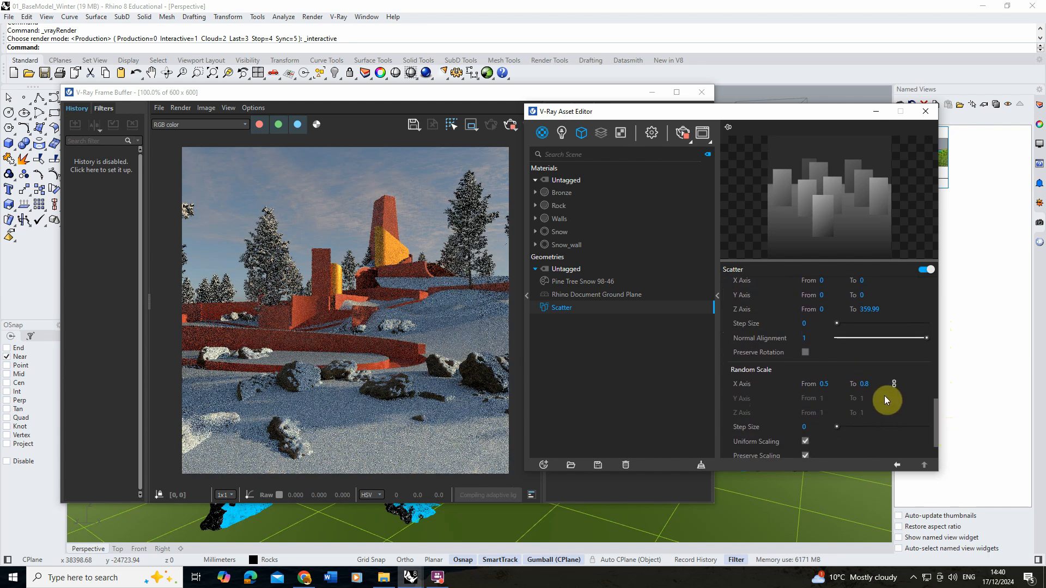
click(867, 384)
text(1)
key(Return)
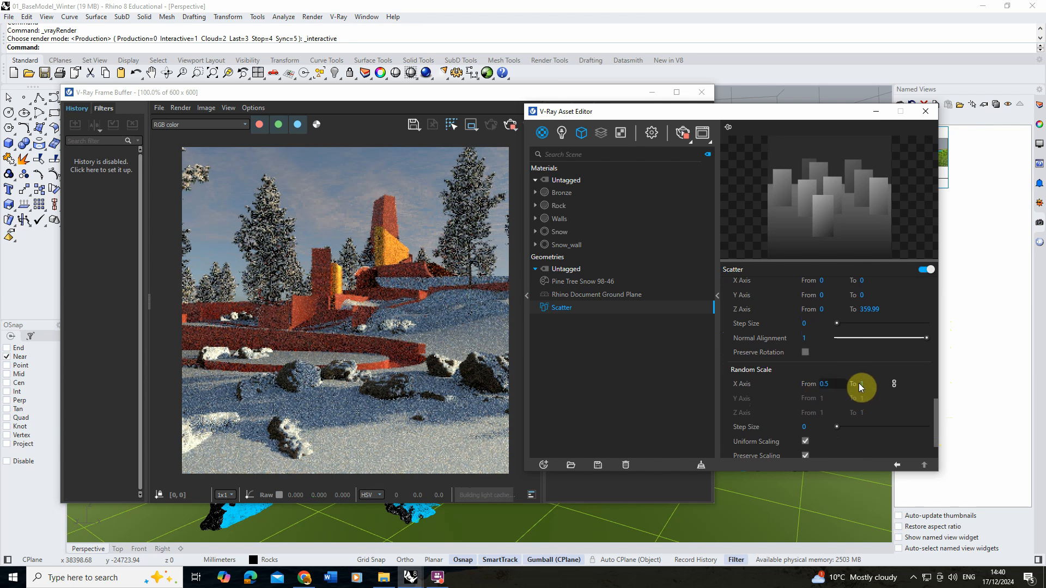
- Set the upper limit of the Scatter's random X-axis scale to 0.9
click(852, 385)
text(0.9)
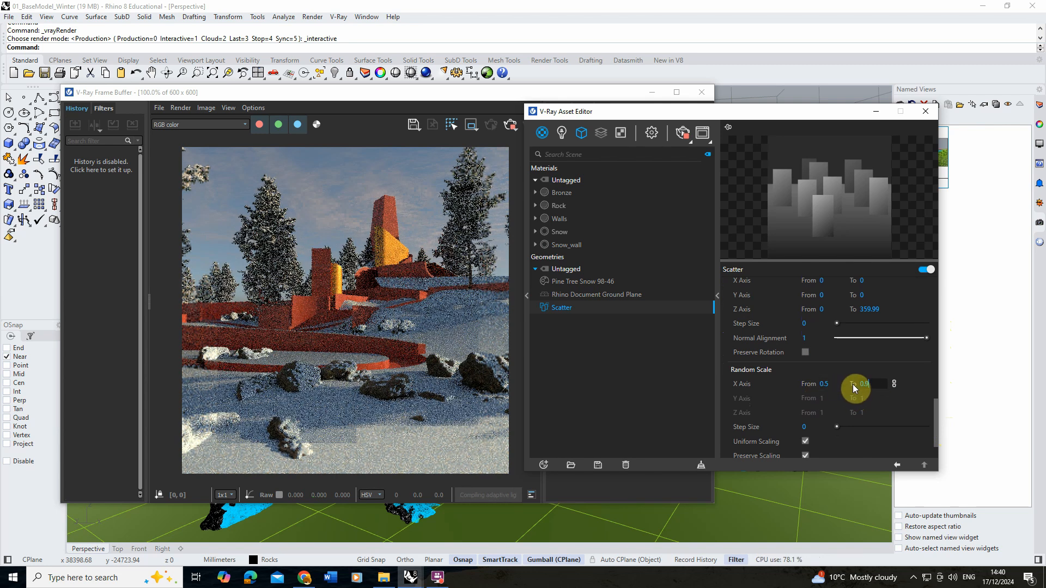
key(Return)
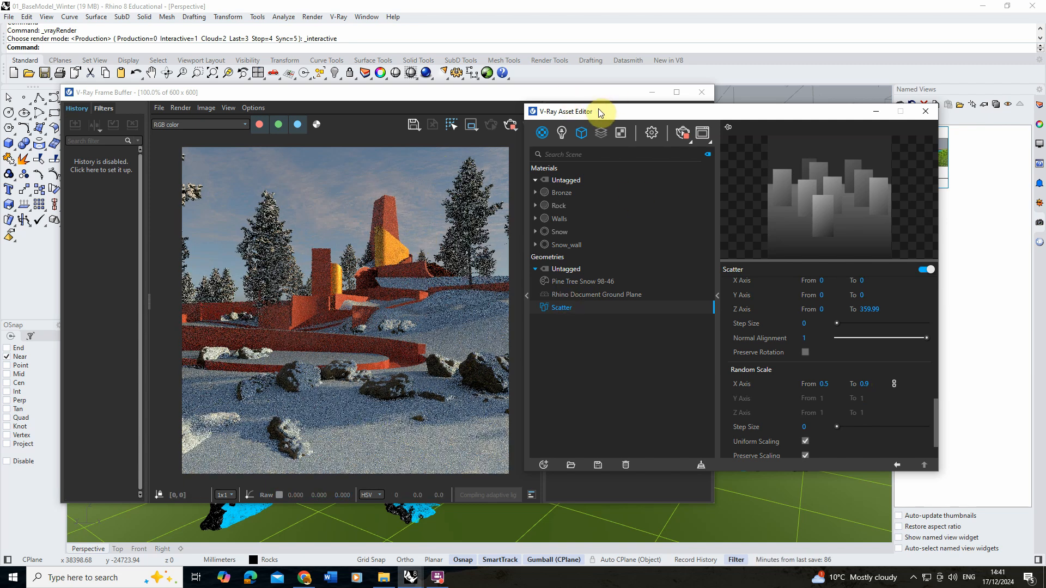
- Arrange the asset editor clear of the rendered image and stop the interactive render
drag(597, 112, 736, 108)
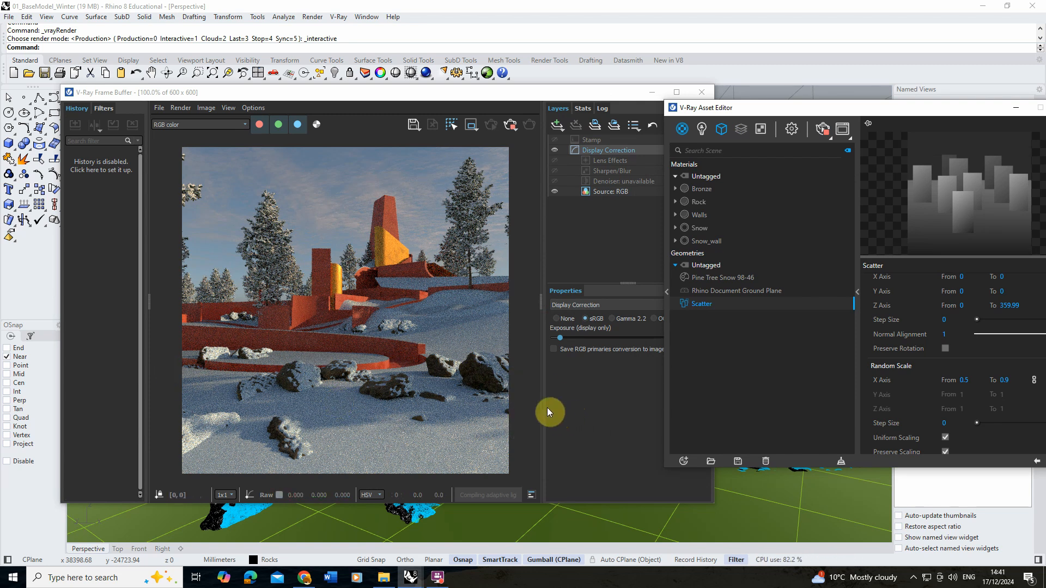
drag(877, 108, 818, 97)
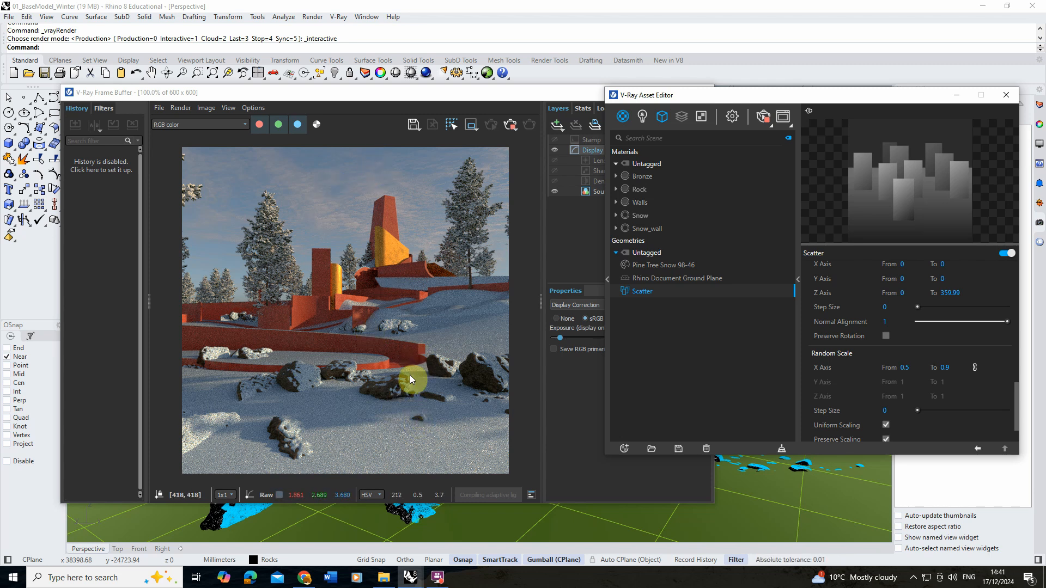
click(438, 96)
drag(438, 96, 439, 94)
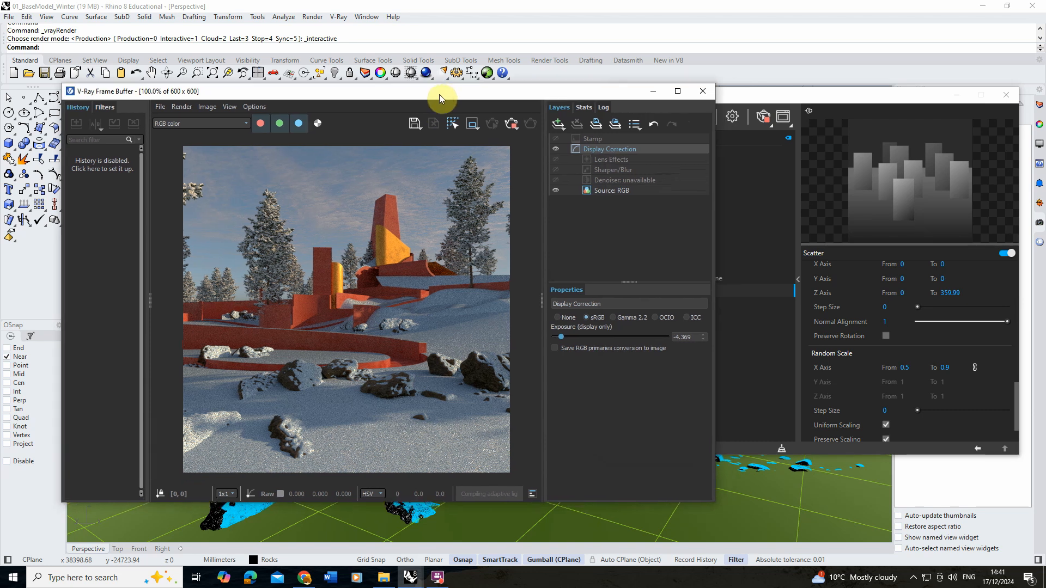
click(511, 122)
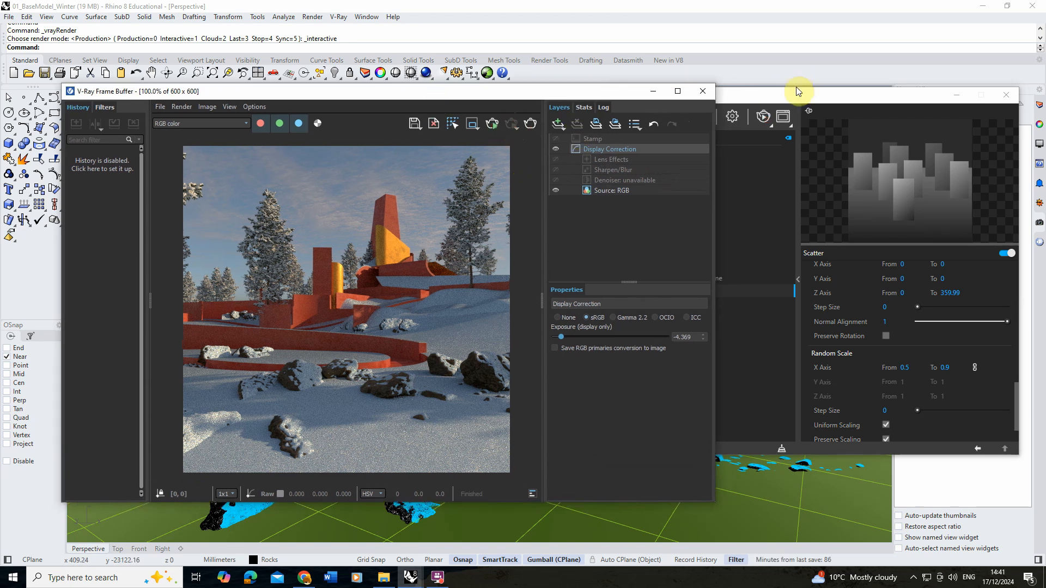
- Set the render output image size to 2500 by 2500 in the render settings
click(745, 111)
click(732, 119)
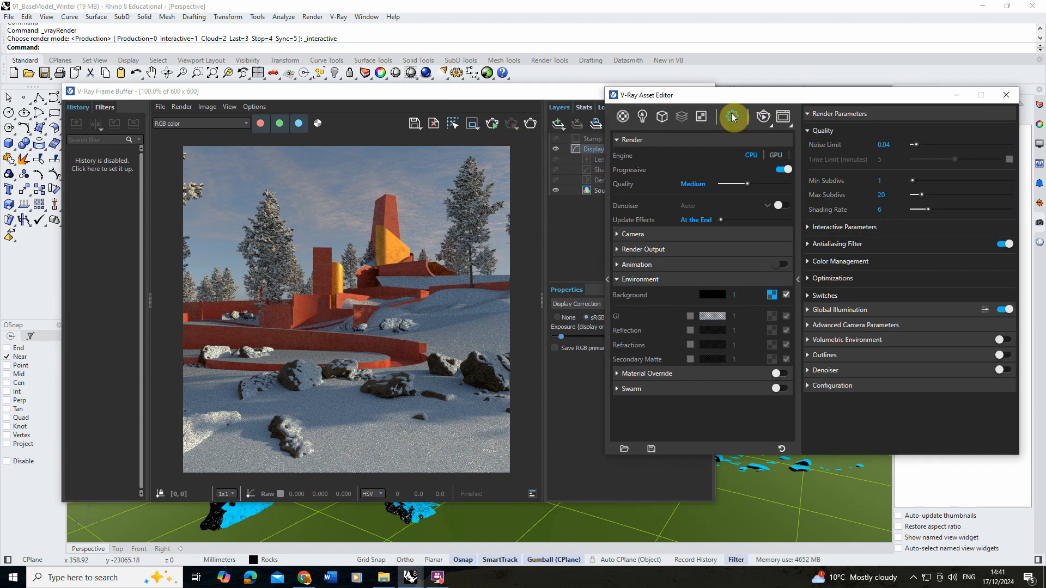
click(669, 277)
click(627, 249)
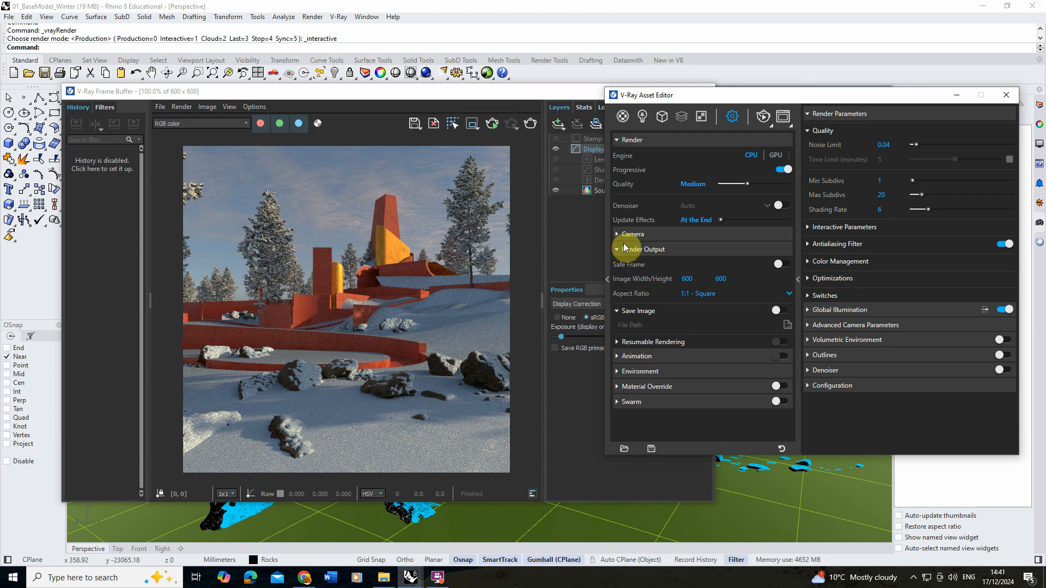
click(685, 279)
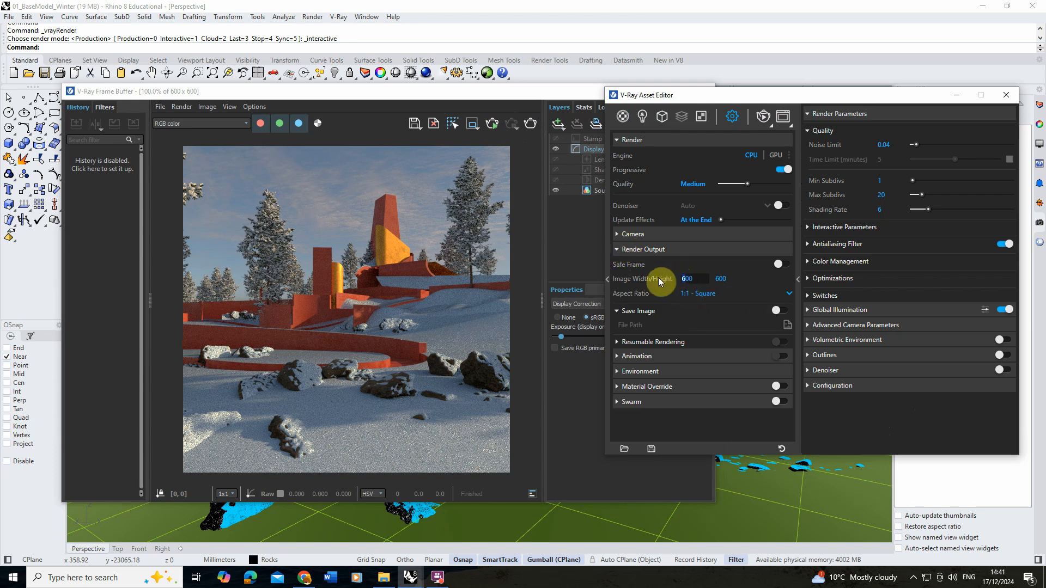
text(20)
click(721, 278)
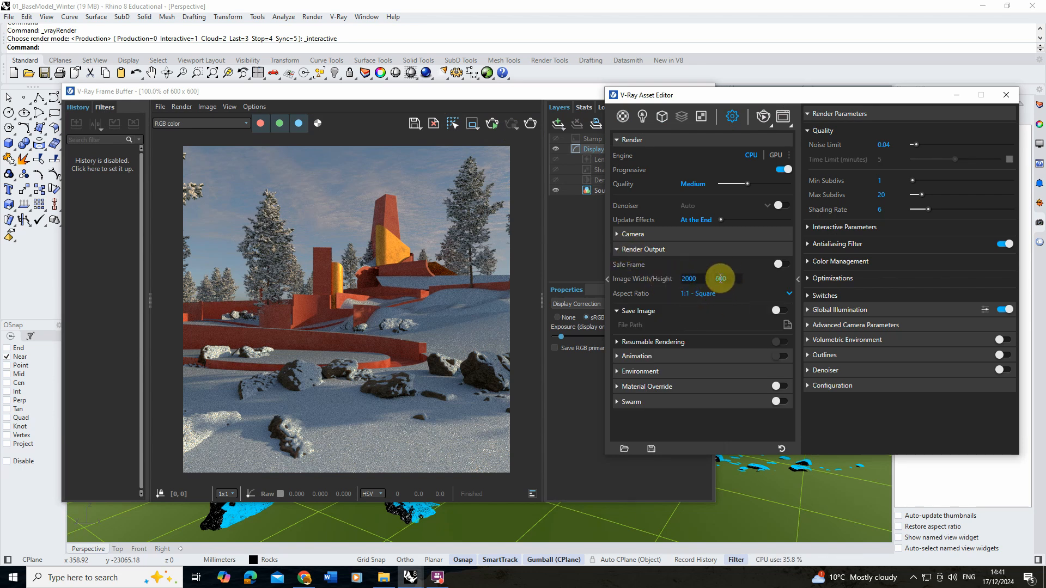
click(686, 280)
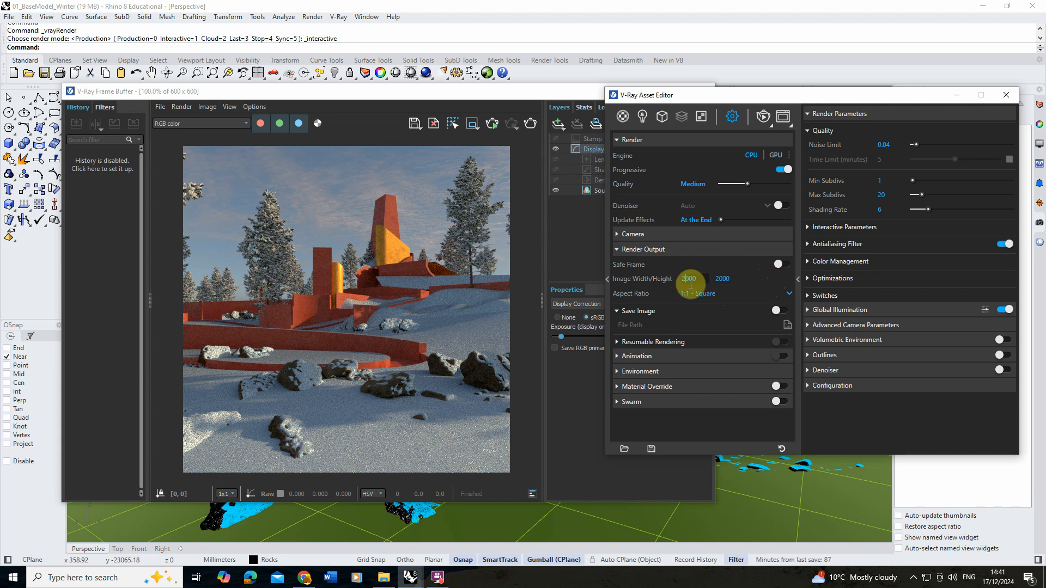
text(5)
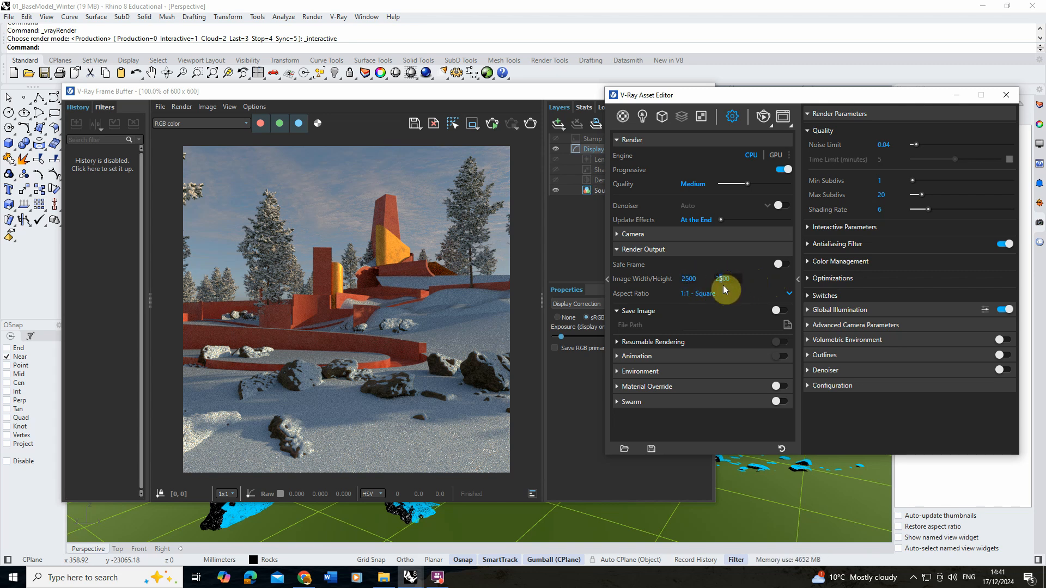
click(766, 285)
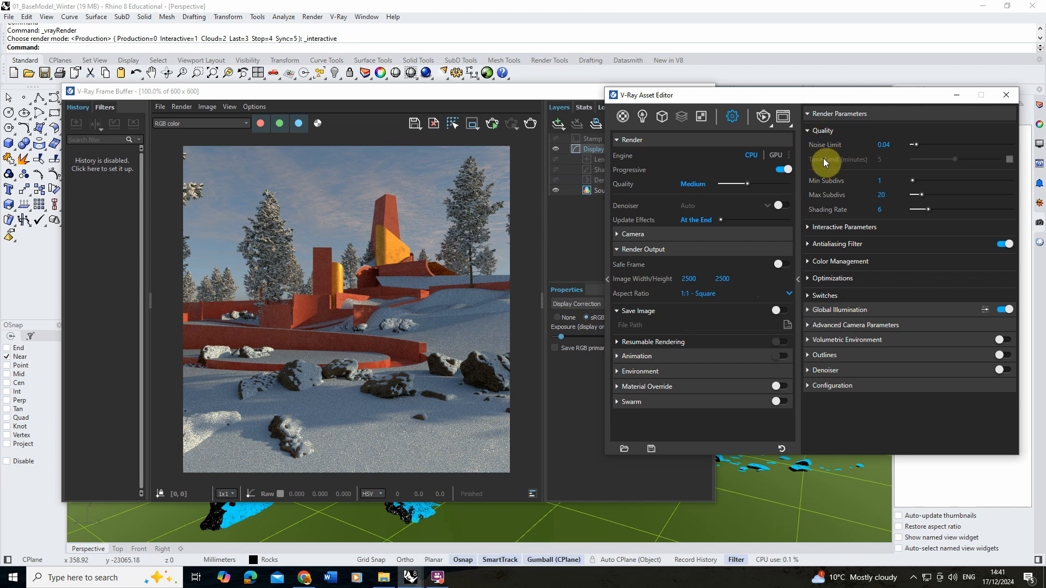
- Raise the render quality to High+ and enable a render time limit of 15 minutes
click(745, 183)
click(619, 250)
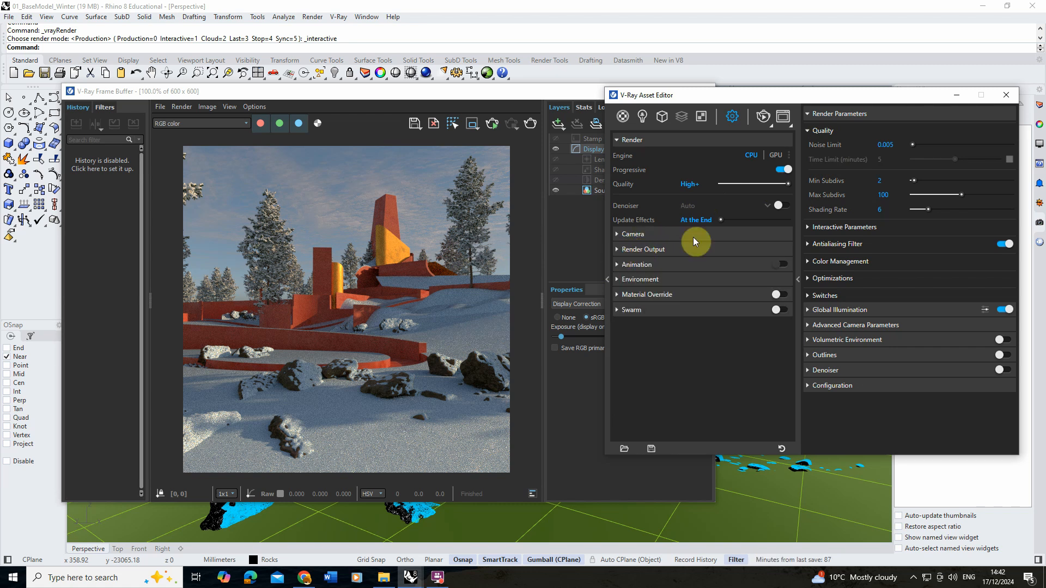
click(1009, 160)
double_click(881, 158)
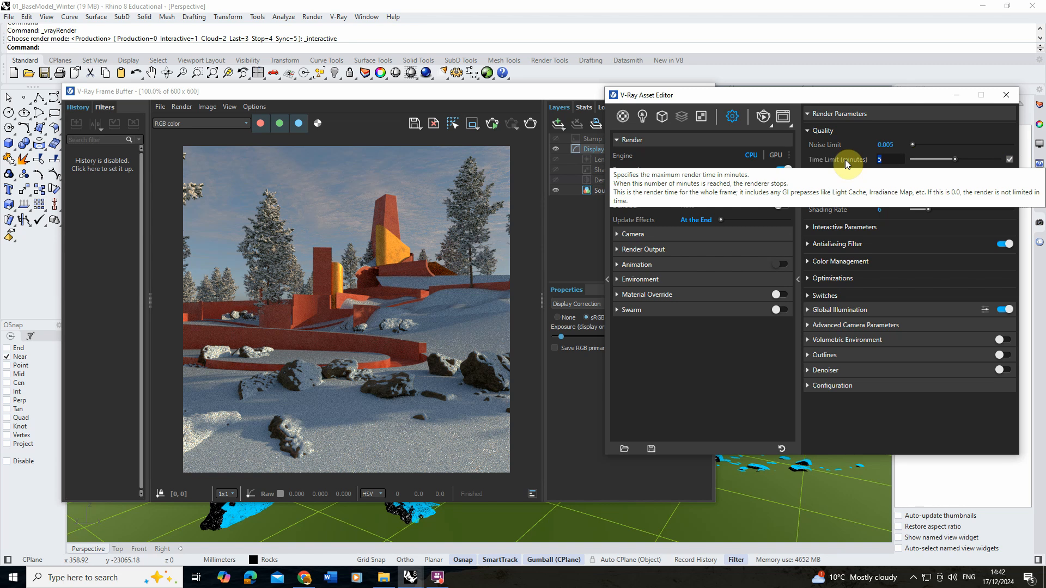
text(15)
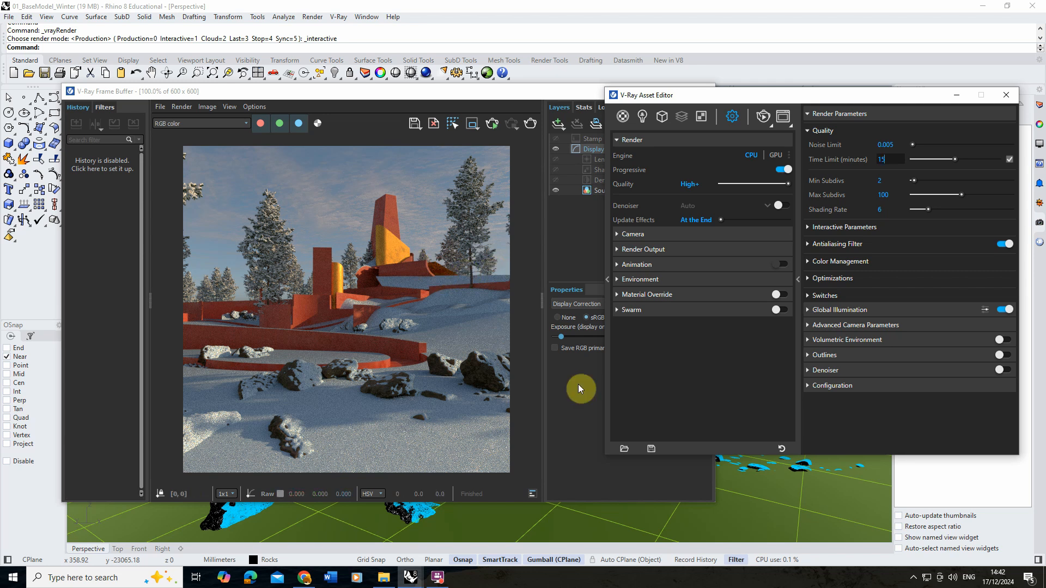
scroll(389, 449, up, 2)
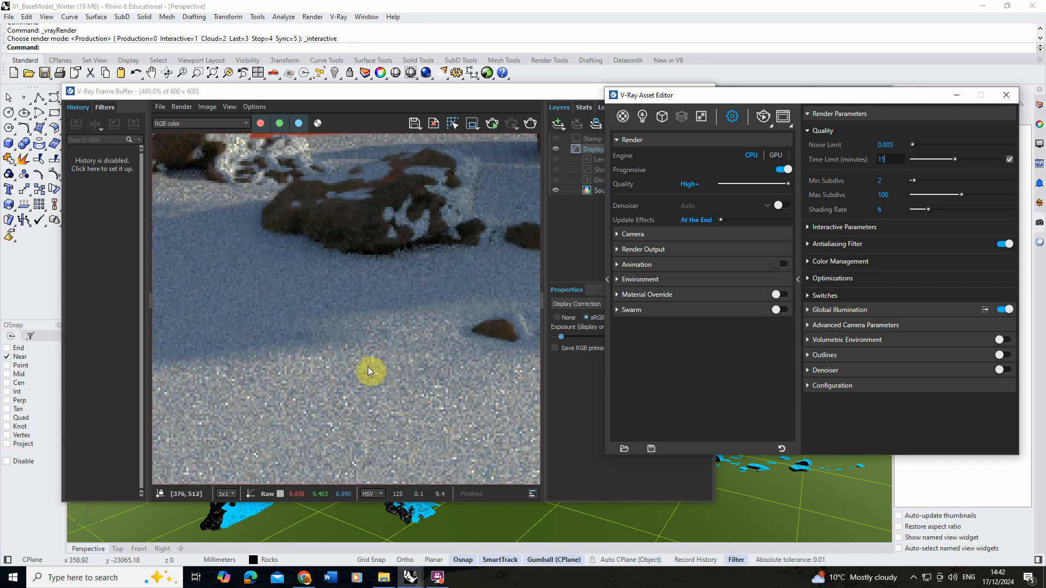
scroll(345, 408, down, 2)
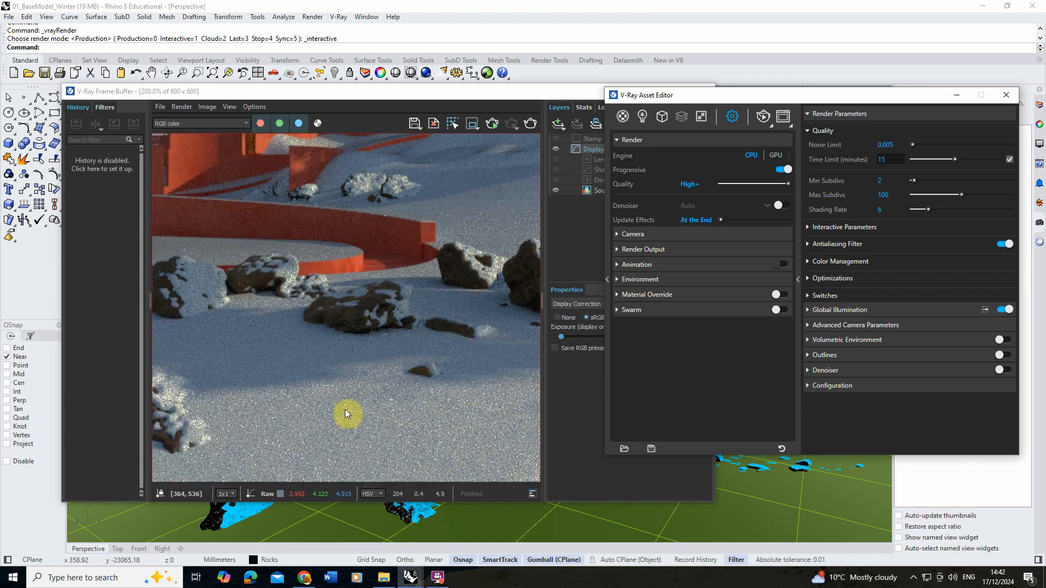
scroll(442, 255, up, 2)
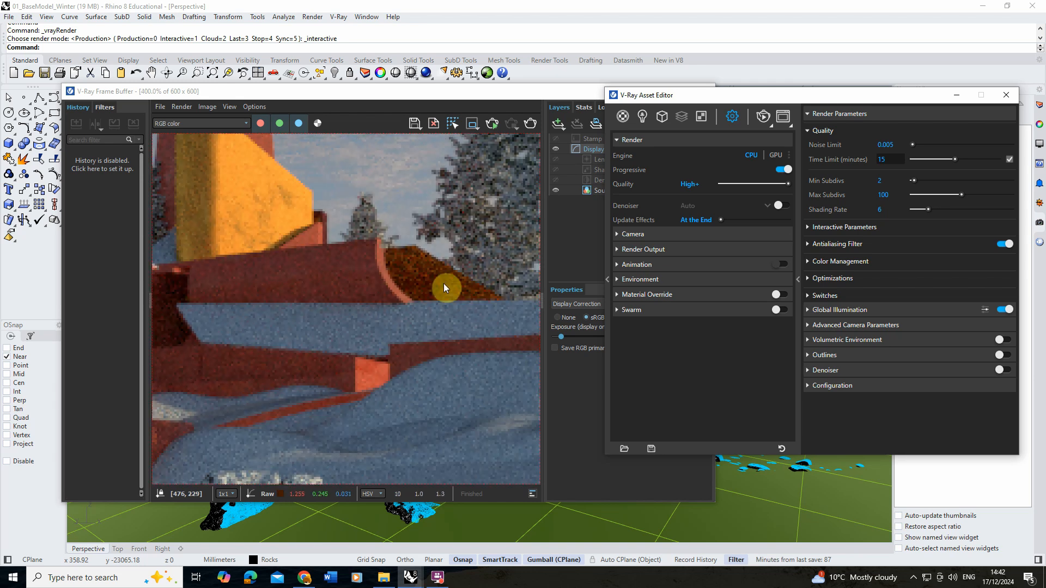
scroll(408, 289, down, 2)
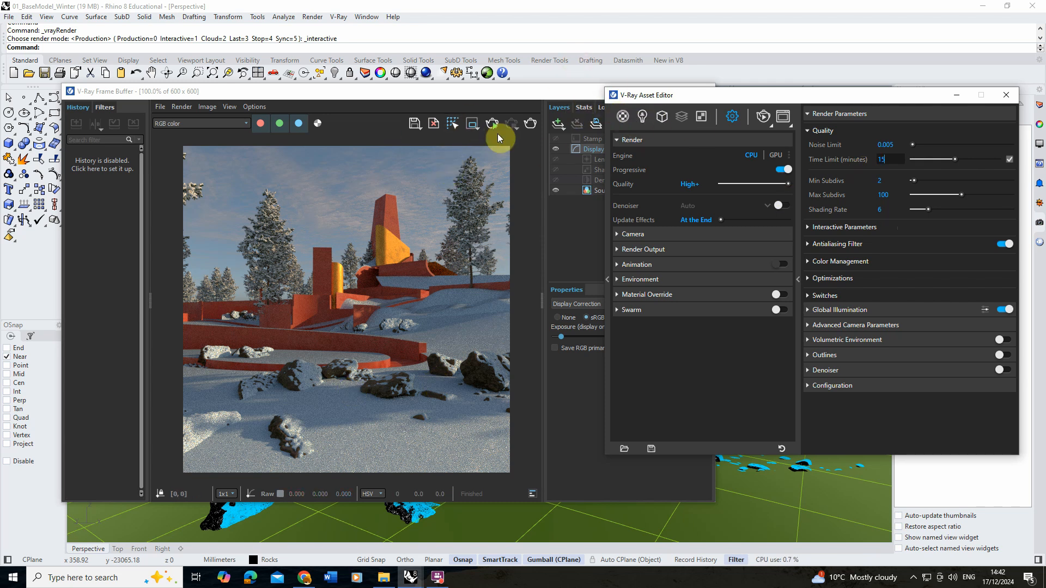
- Add the Material Random Color and Raw Light render elements to the scene
click(680, 117)
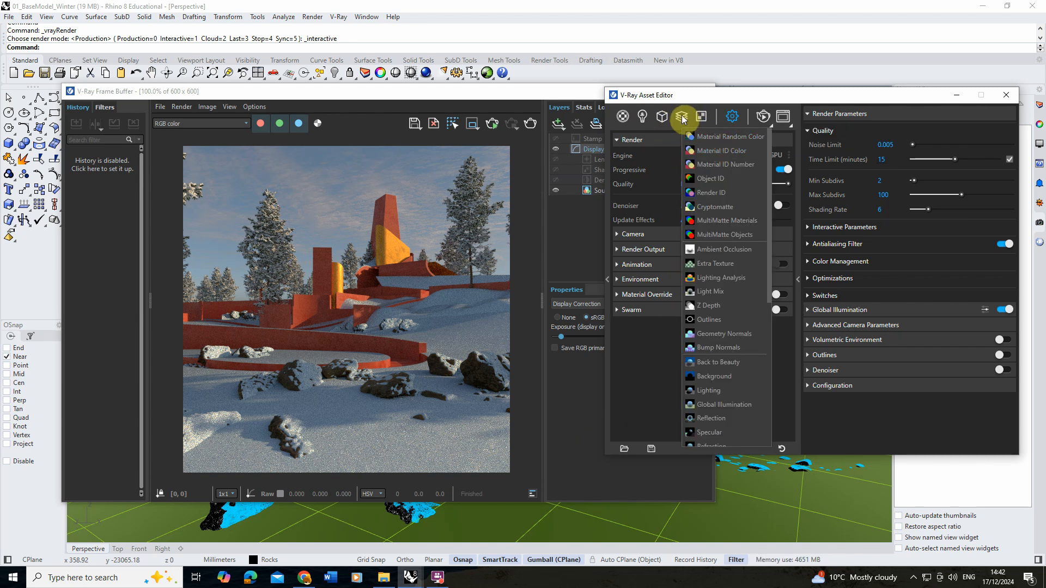
click(727, 138)
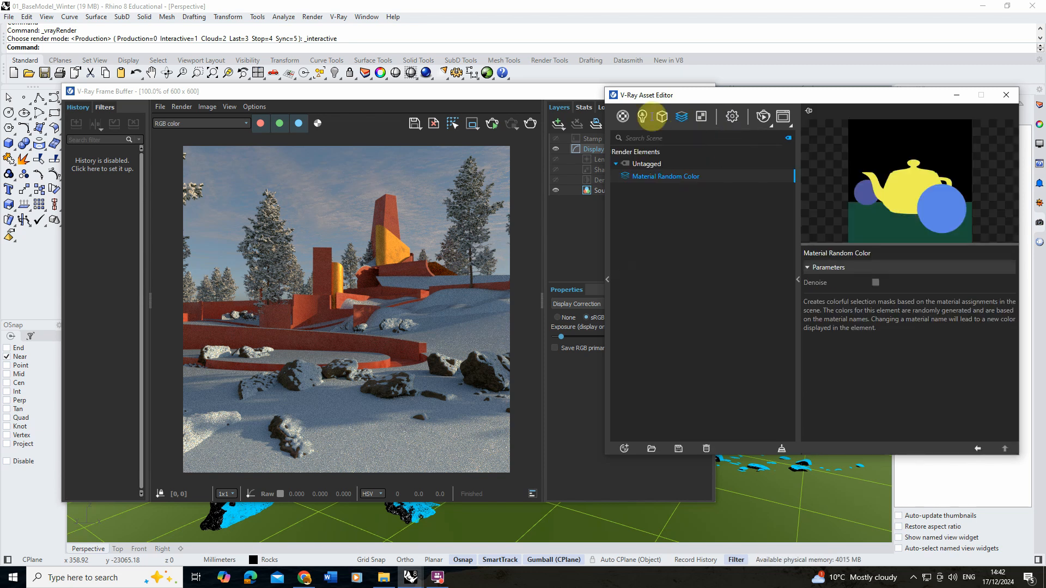
click(626, 447)
mouse_move(648, 380)
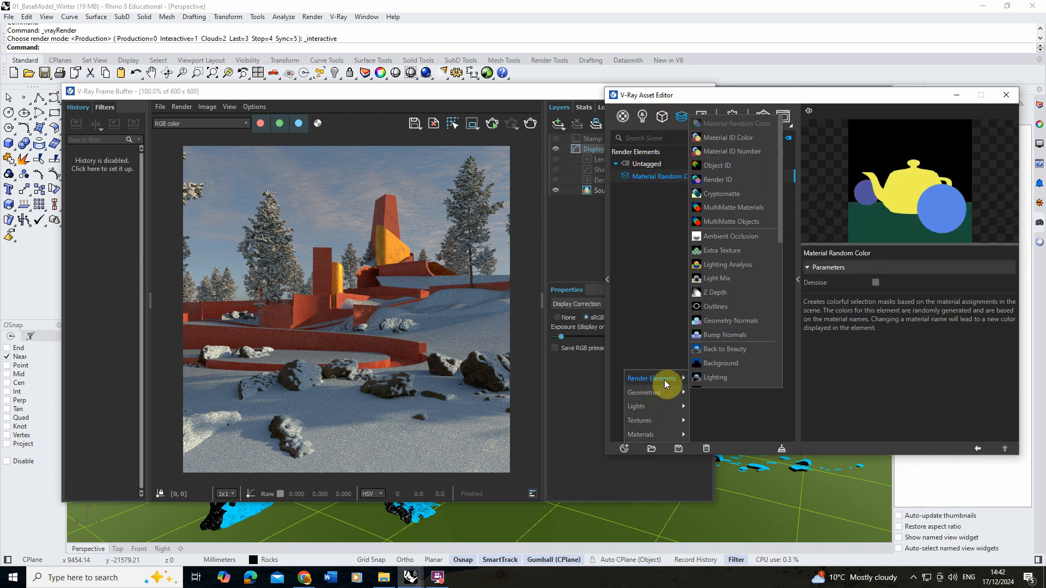
scroll(717, 342, down, 6)
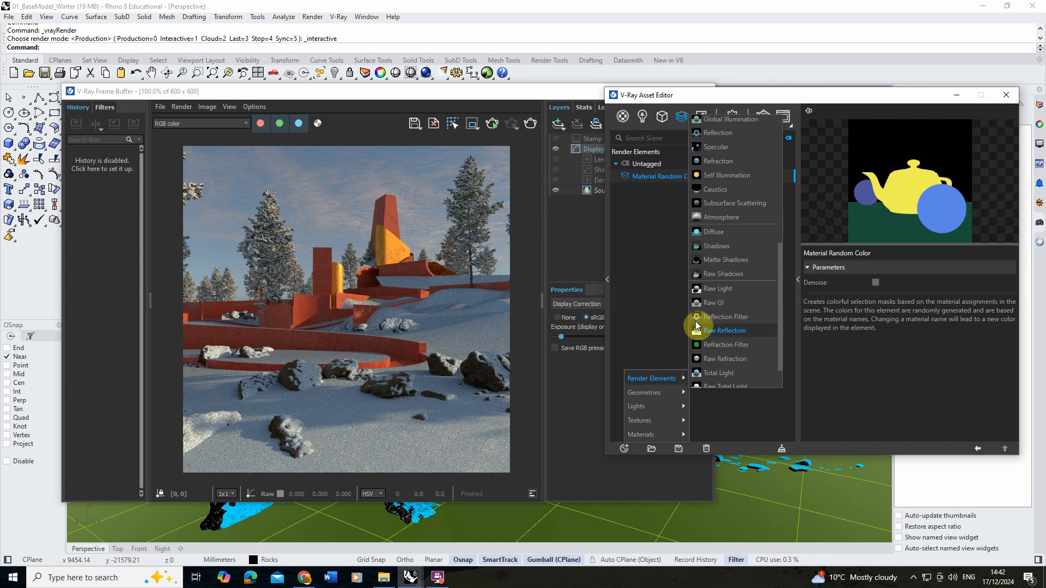
click(731, 294)
- Add the Specular and Z Depth render elements to the scene
click(625, 447)
mouse_move(658, 410)
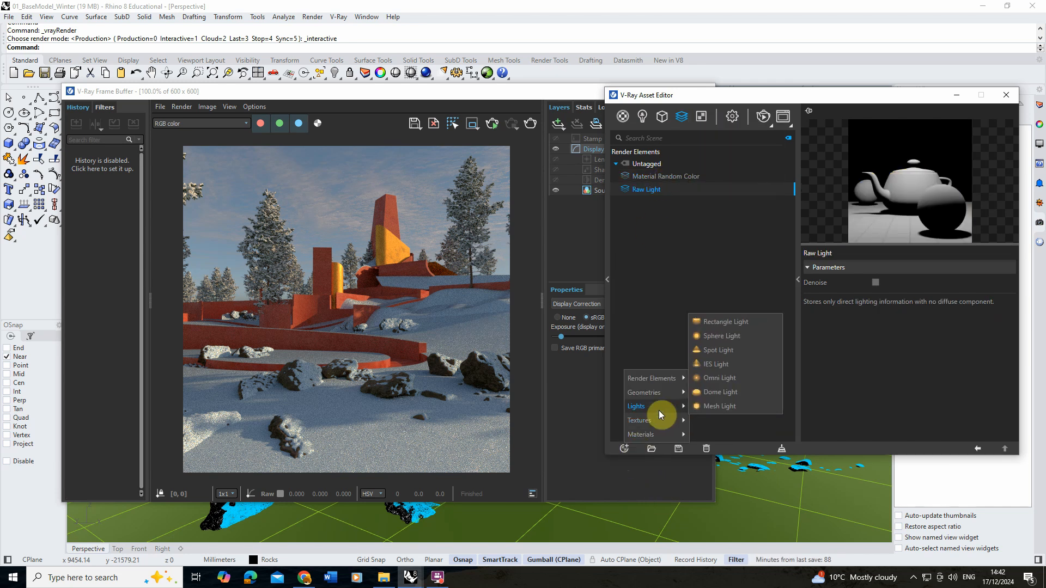
mouse_move(655, 387)
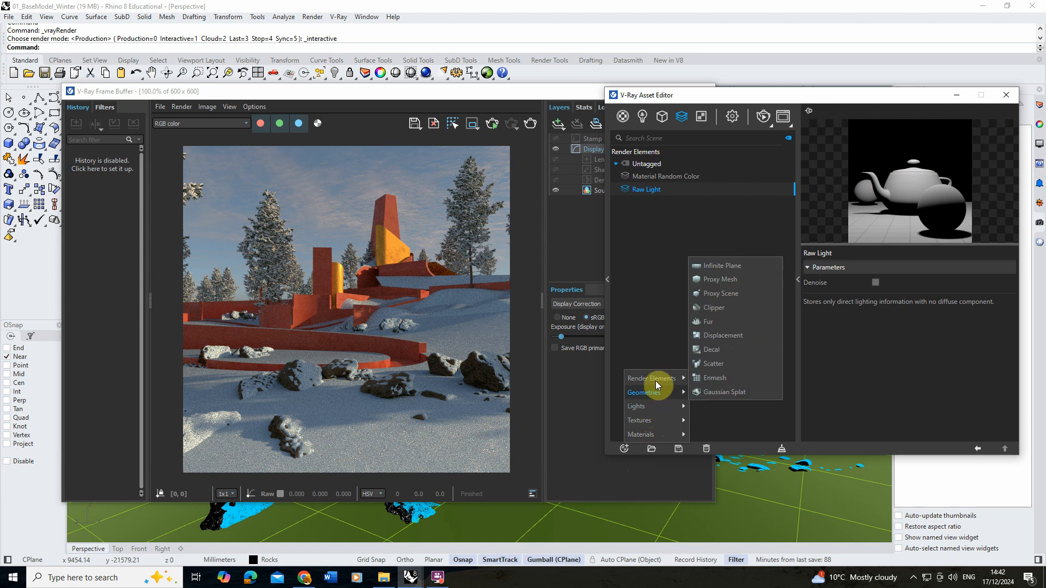
scroll(739, 278, down, 4)
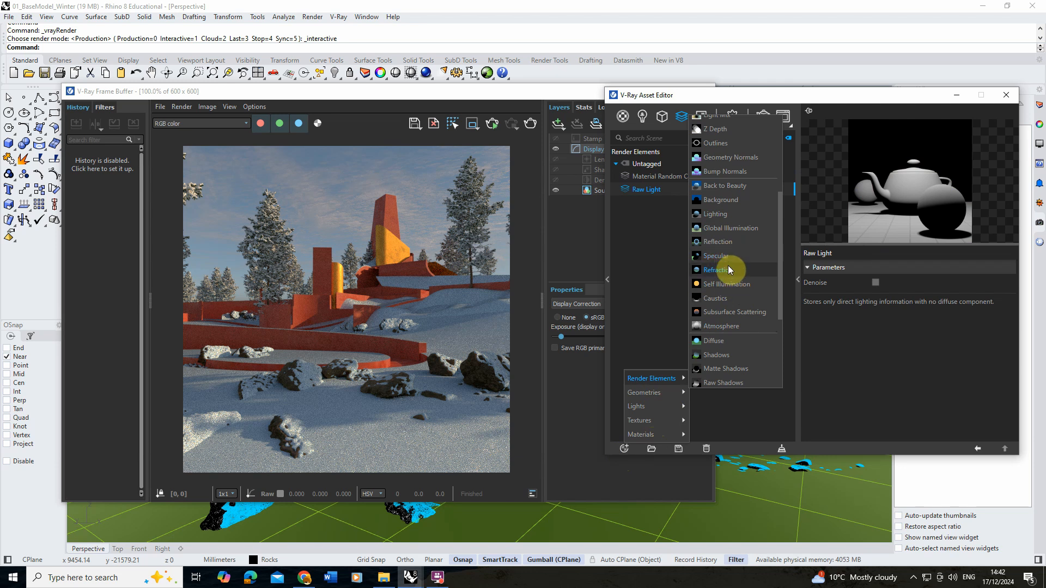
click(724, 256)
click(624, 448)
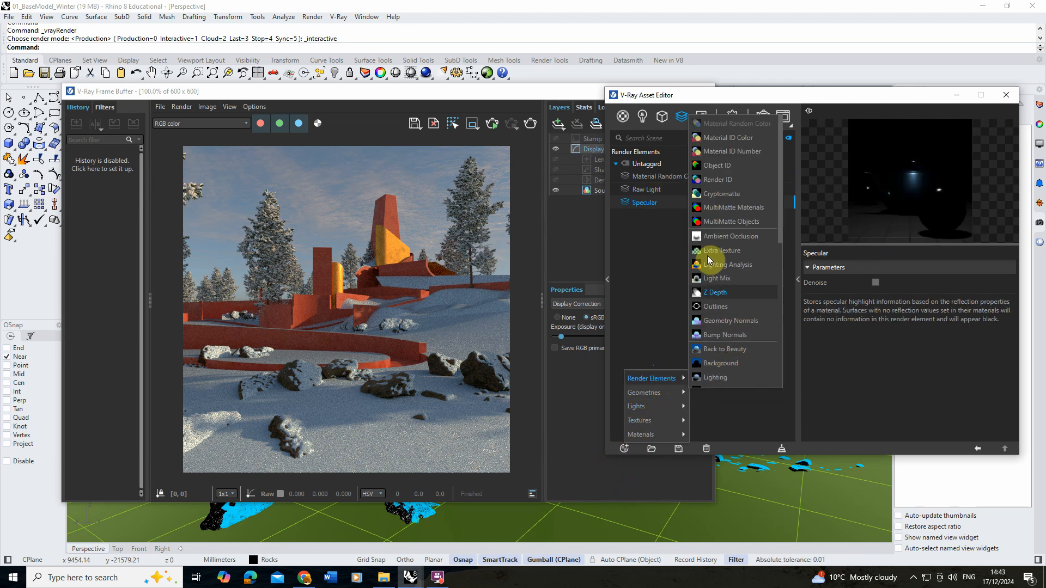
scroll(749, 326, down, 1)
scroll(748, 322, down, 2)
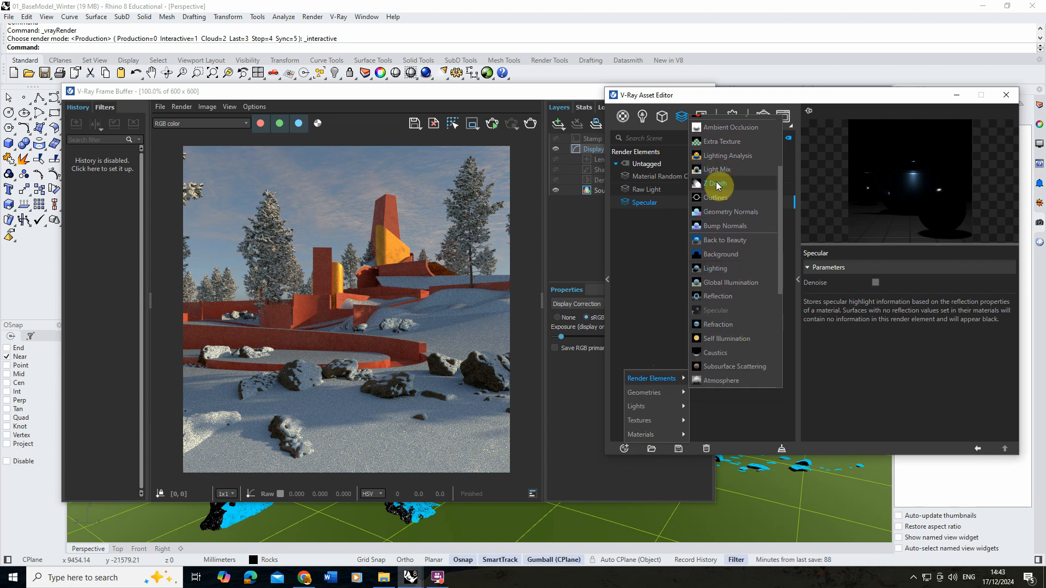
click(722, 183)
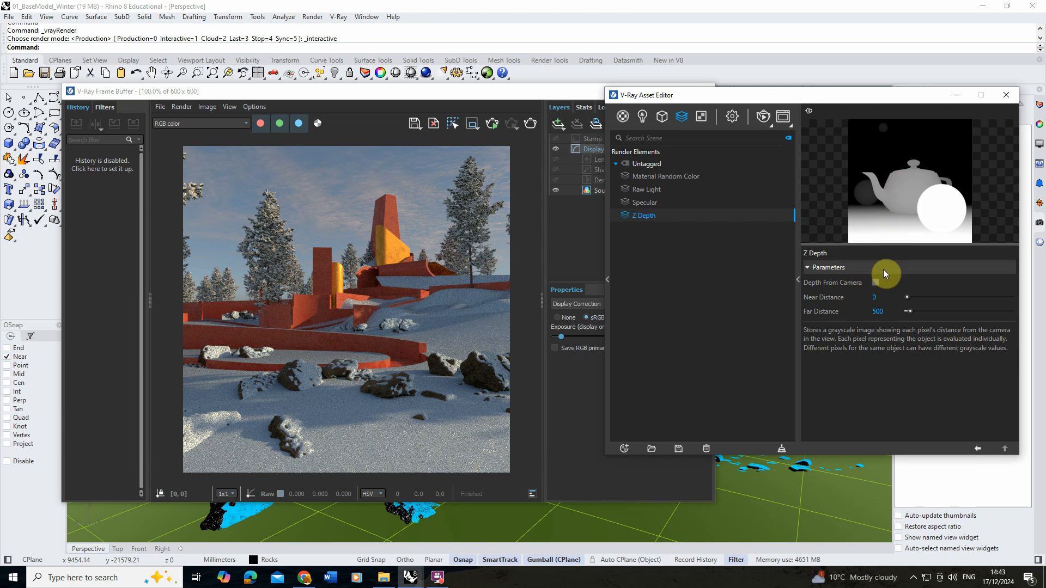
- Set the Z Depth element's far distance to 90000 and bring the frame buffer to the front
click(875, 297)
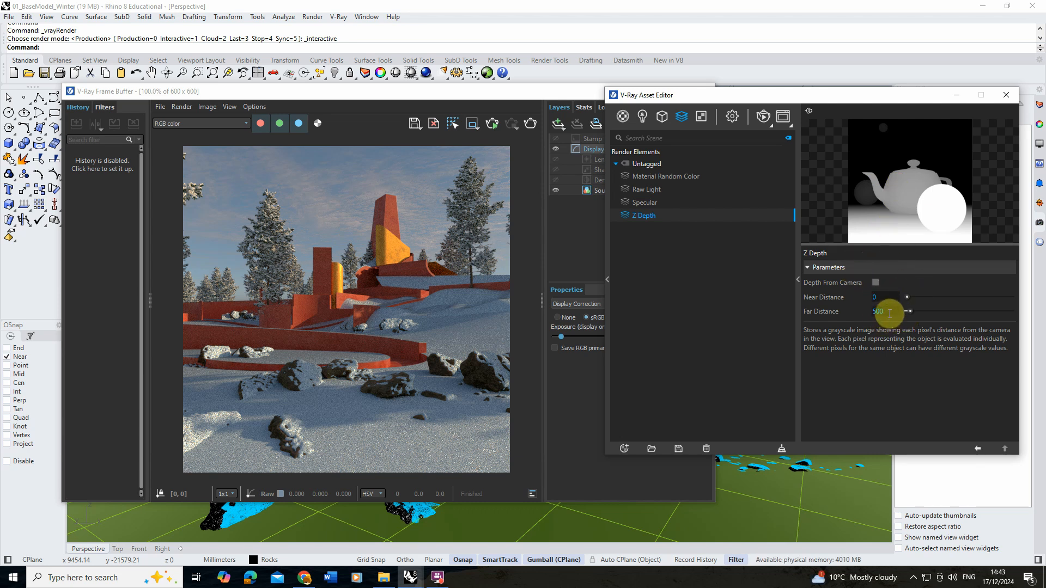
click(875, 311)
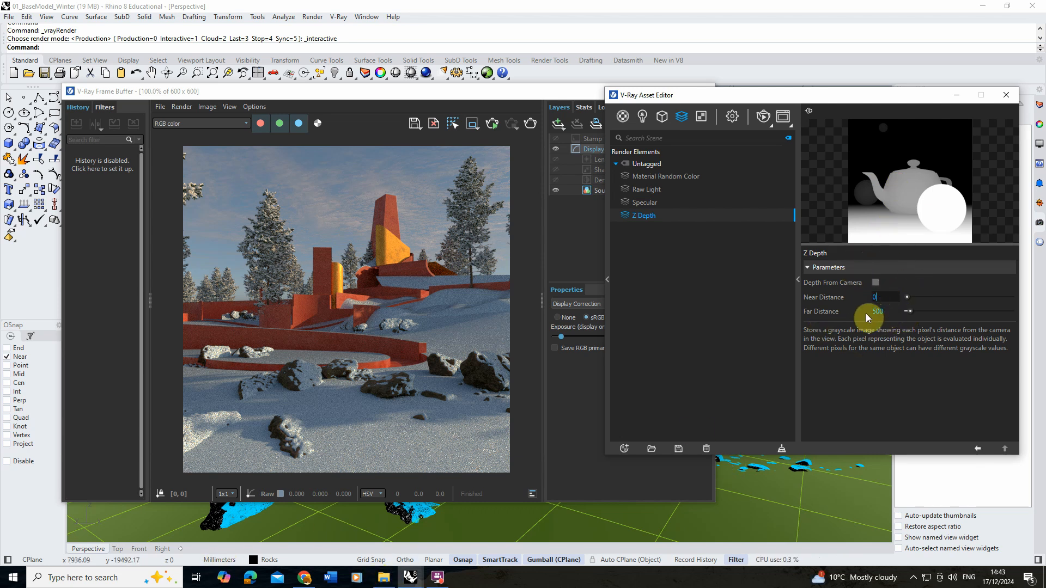
double_click(876, 311)
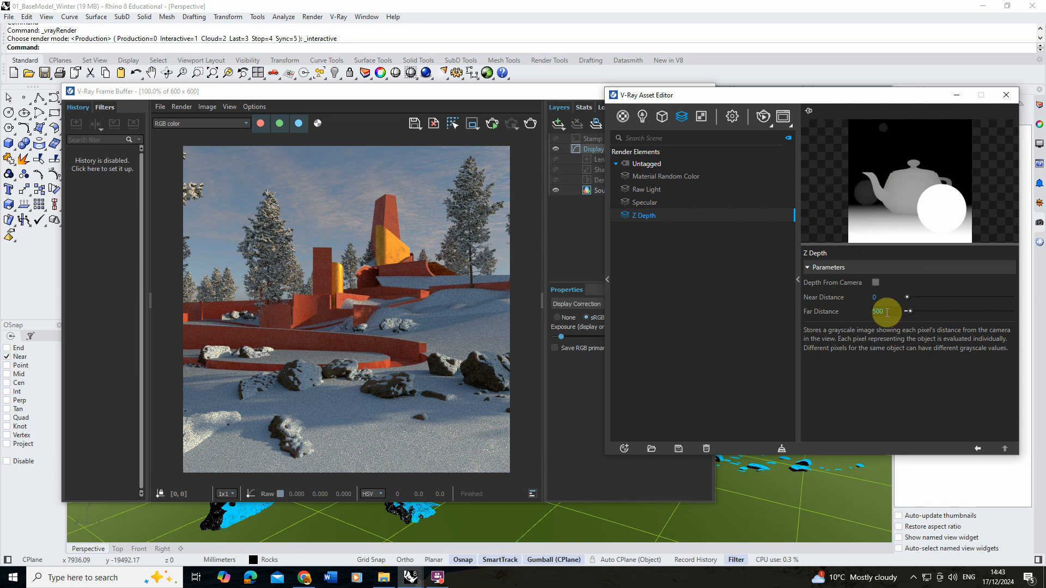
text(50000)
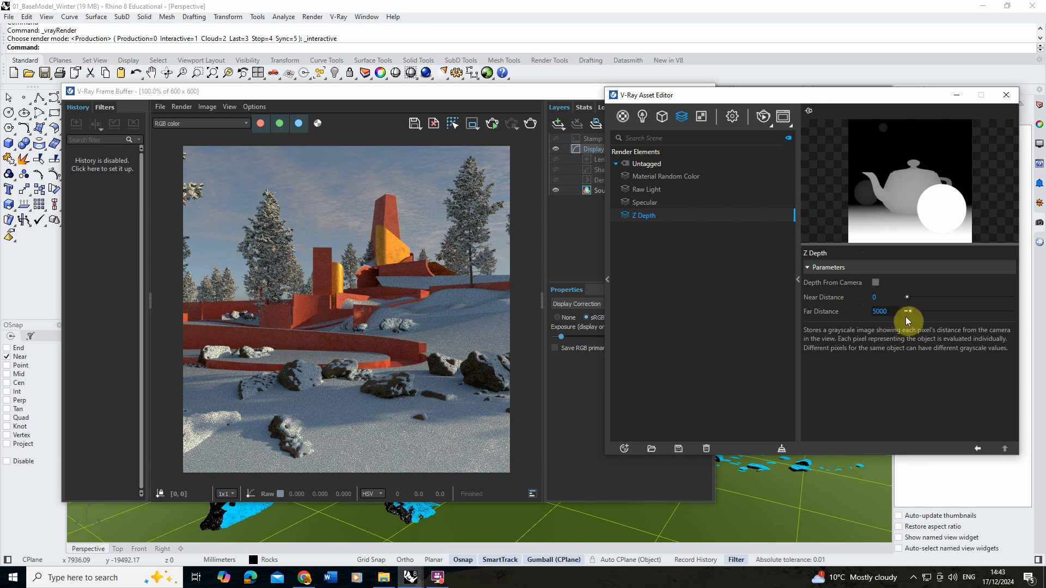
double_click(872, 312)
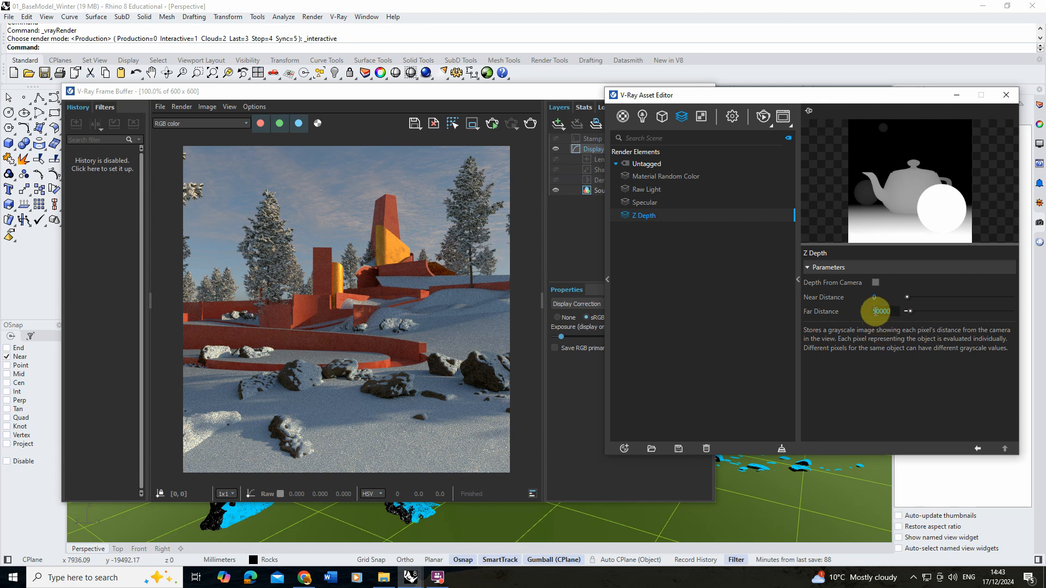
text(9)
key(Return)
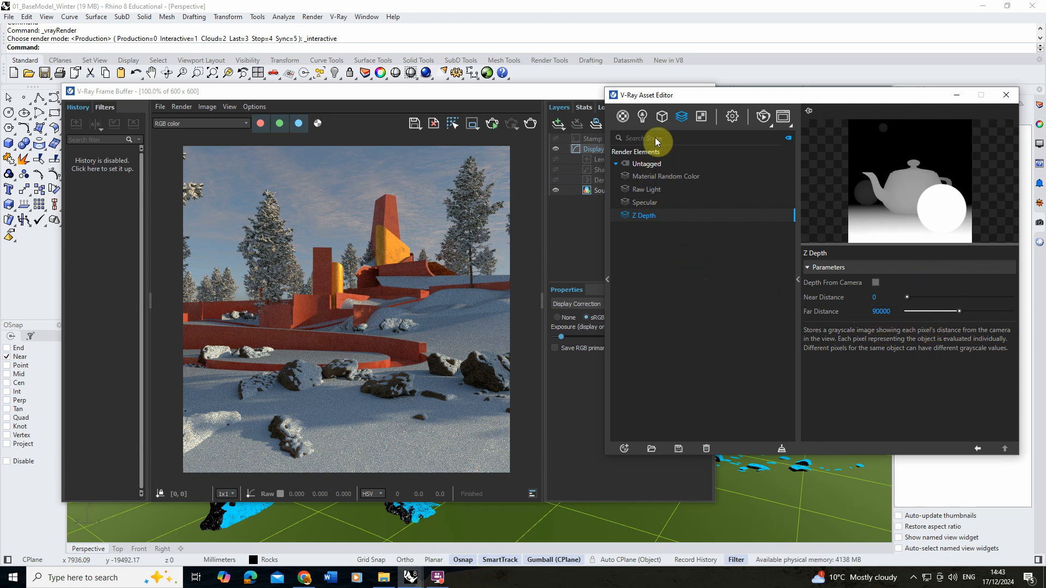
click(483, 94)
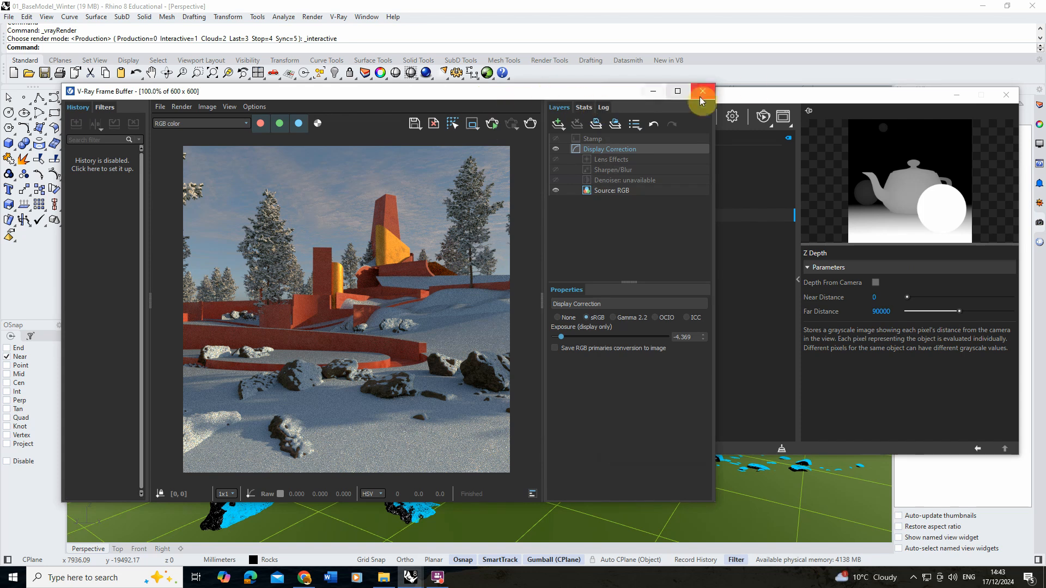
- Start the final 2500 by 2500 production render of the winter scene from the frame buffer
drag(756, 95, 746, 72)
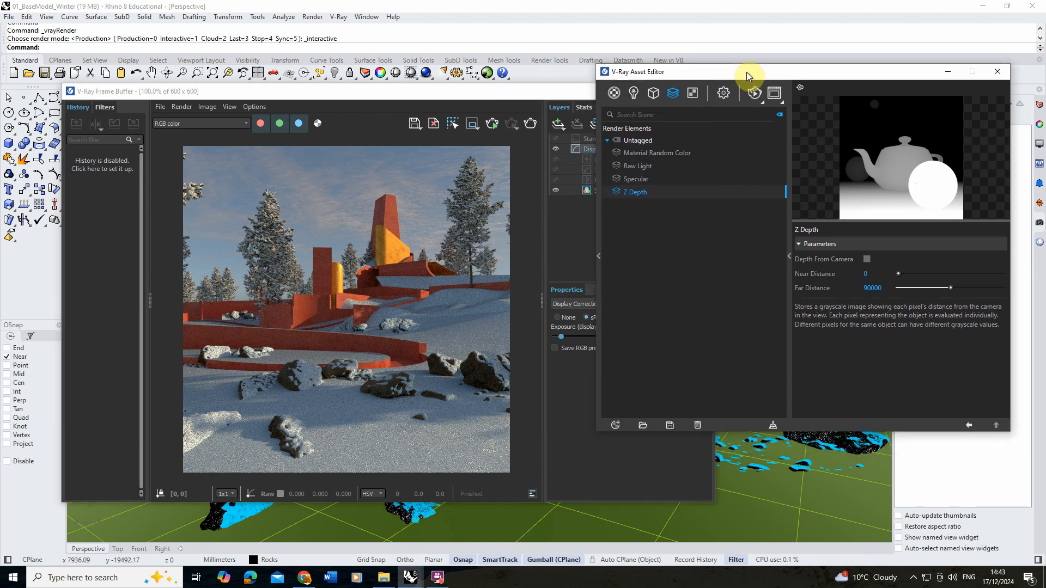
click(532, 126)
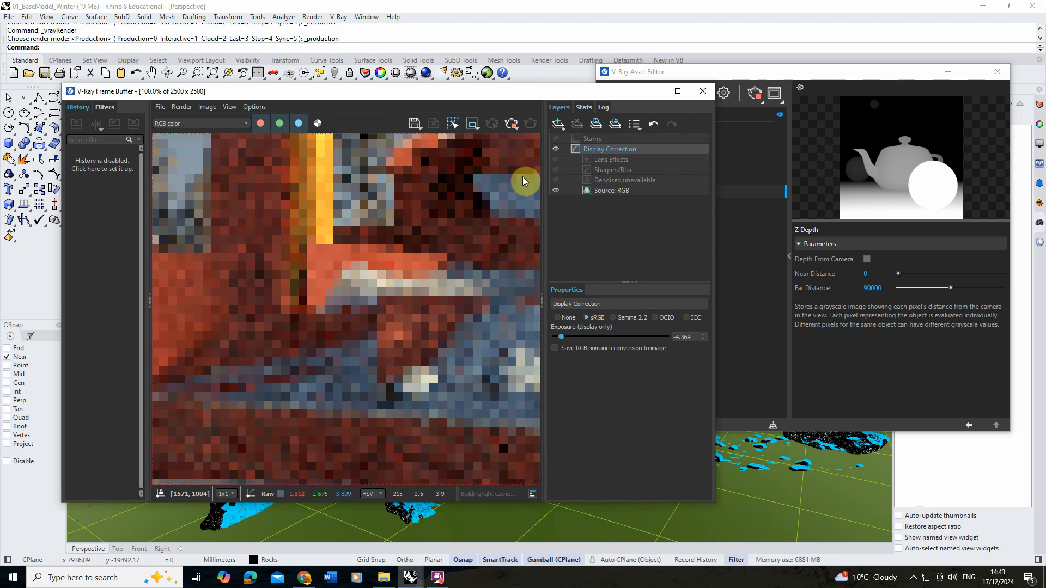
scroll(448, 222, down, 3)
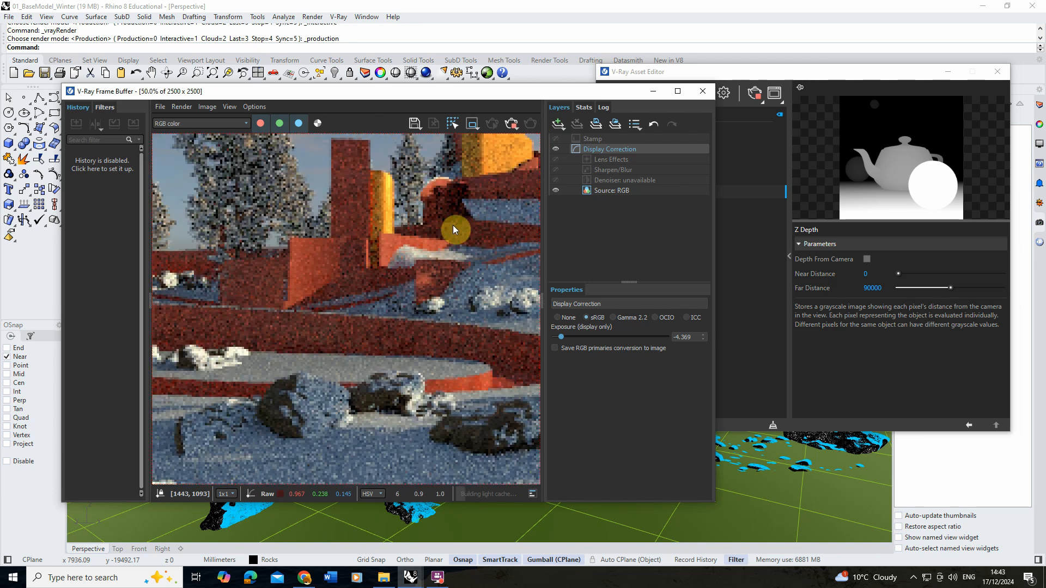
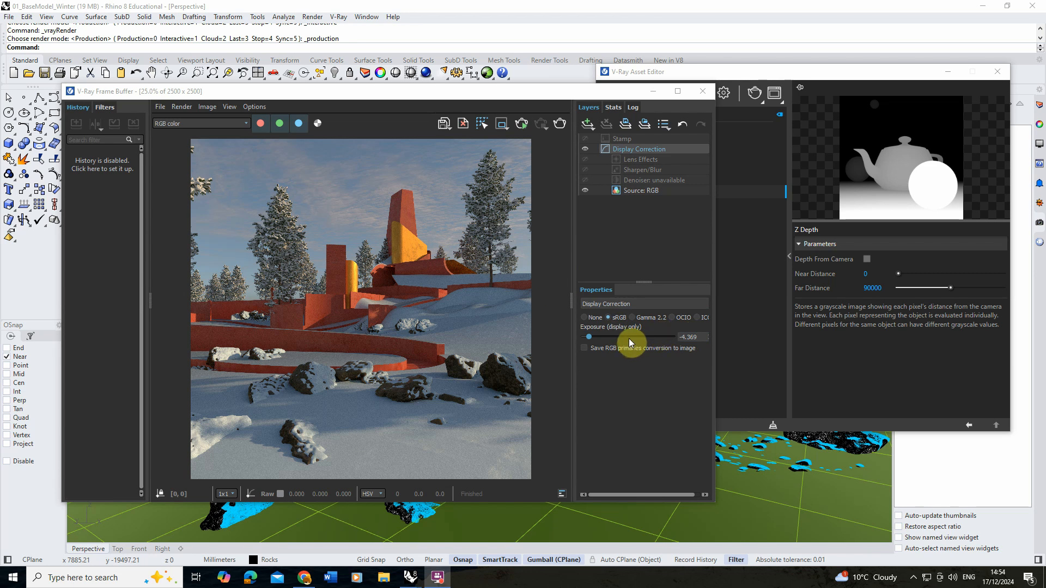
- Raise the Display Correction exposure of the finished render to about 0.153
drag(593, 338, 628, 341)
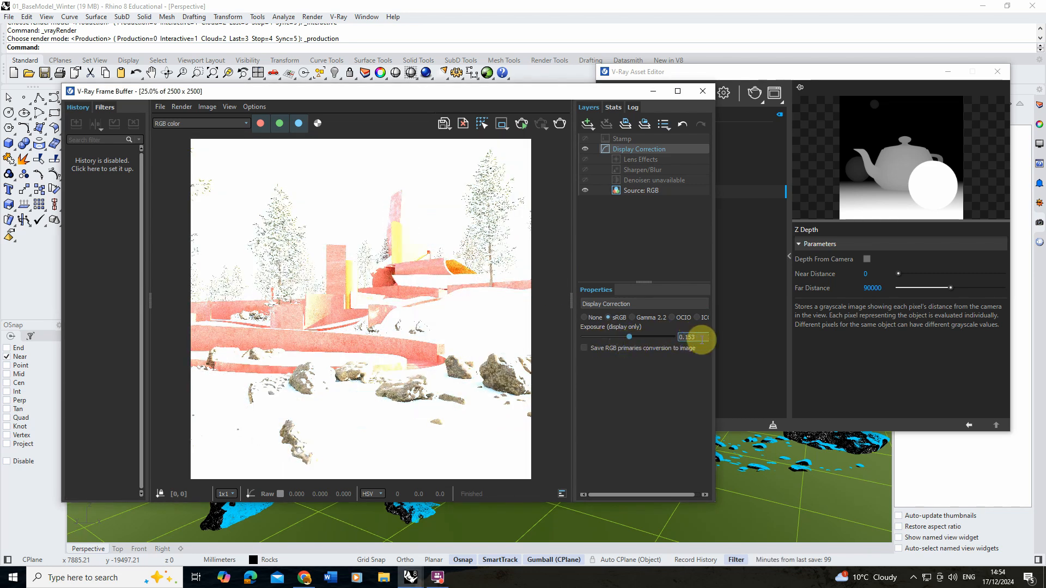
drag(700, 337, 606, 332)
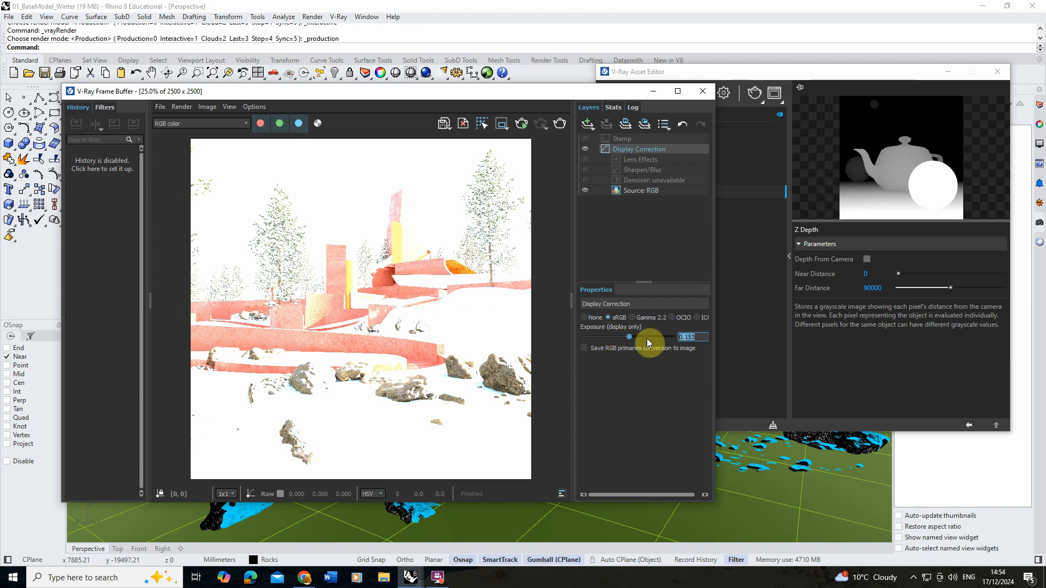
click(636, 240)
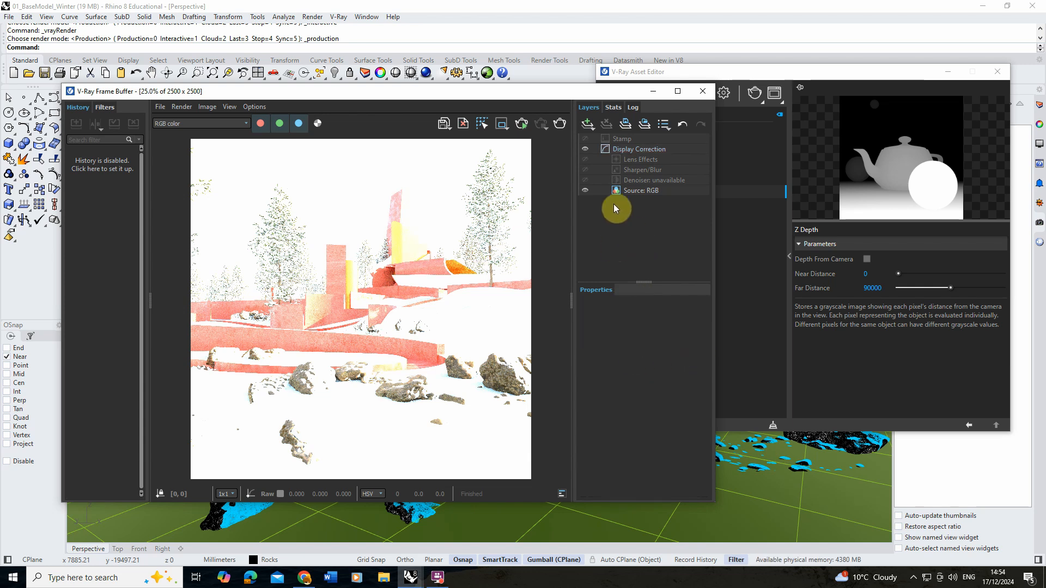
- Add an Exposure correction layer to the render and set its exposure to about -4.342
click(587, 124)
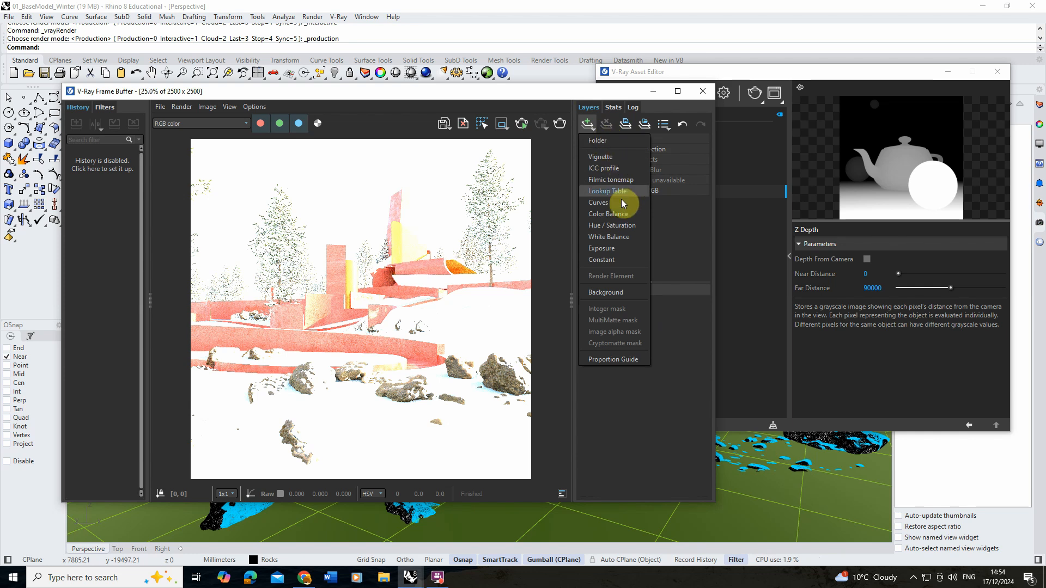
click(612, 247)
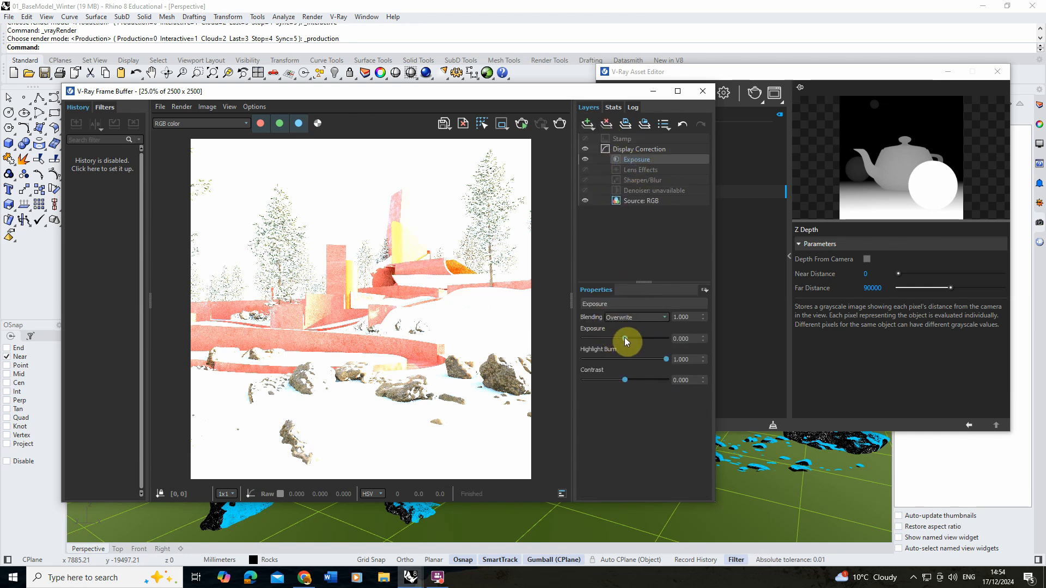
drag(624, 338, 590, 339)
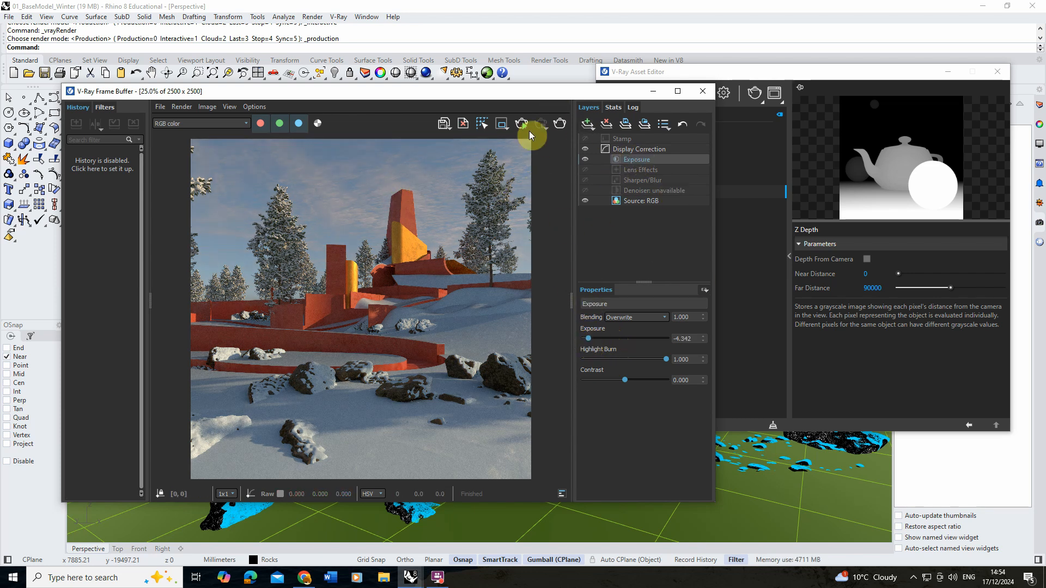
- Save all render channels as JPEG images named Winterscene in the 089_WinterScene folder
click(444, 123)
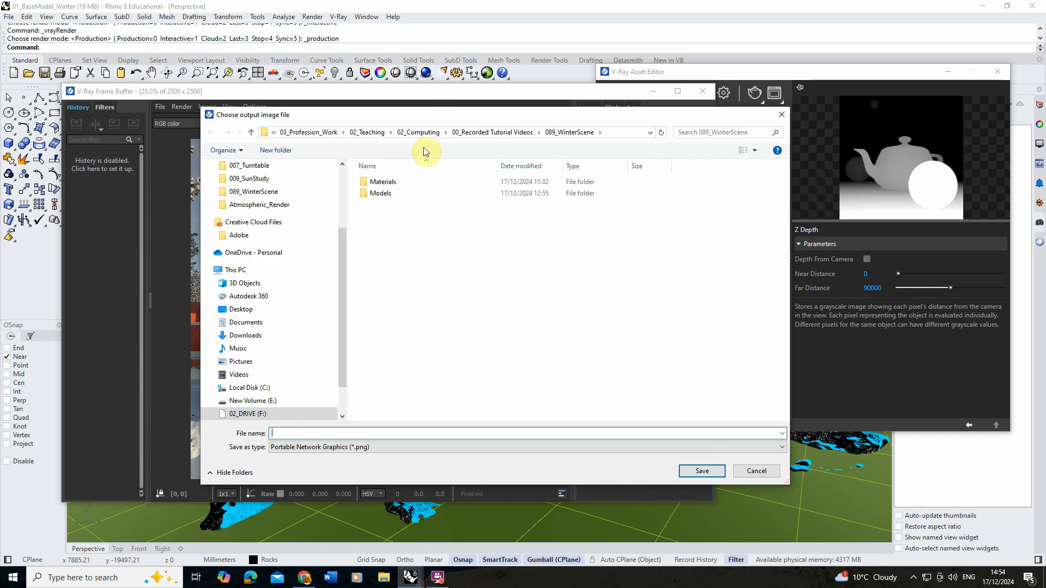
click(331, 447)
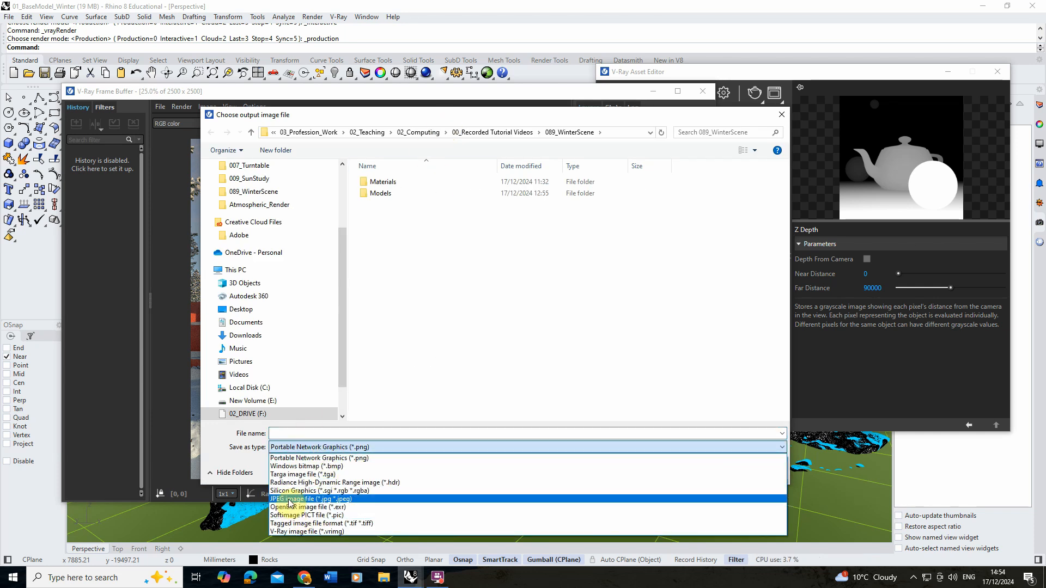
click(299, 499)
click(307, 434)
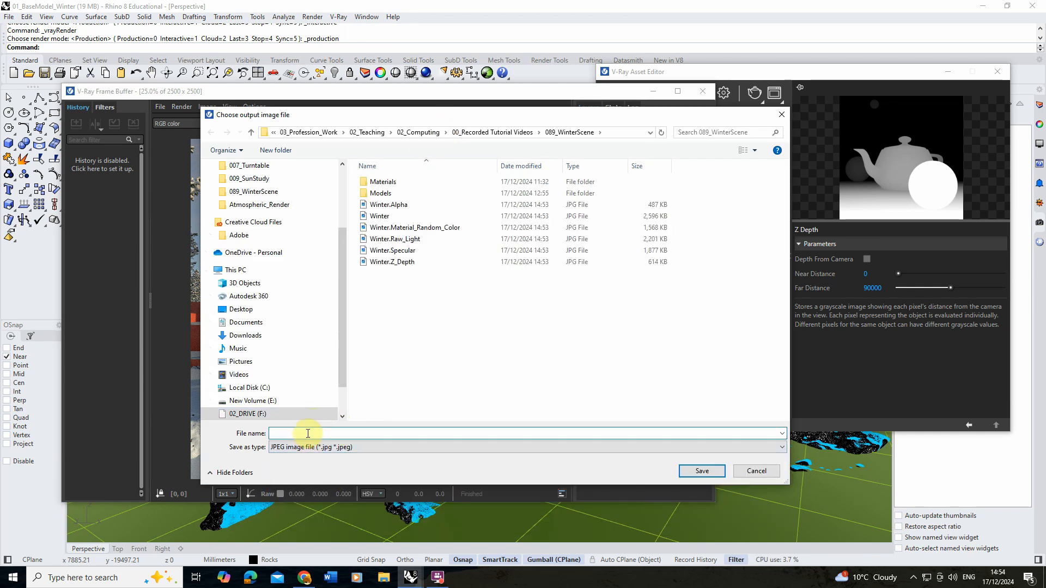
text(Winterscene)
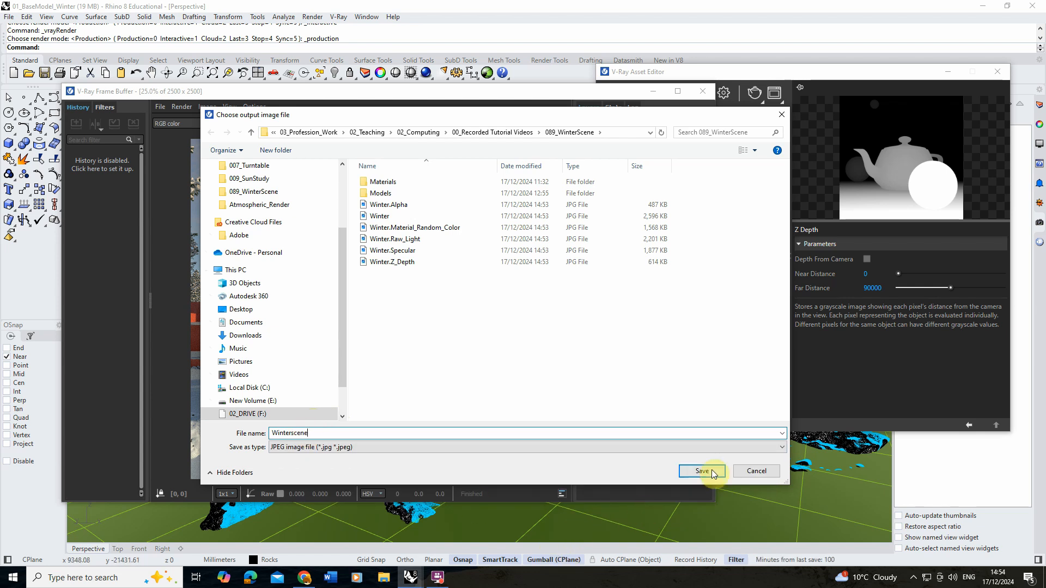
click(712, 471)
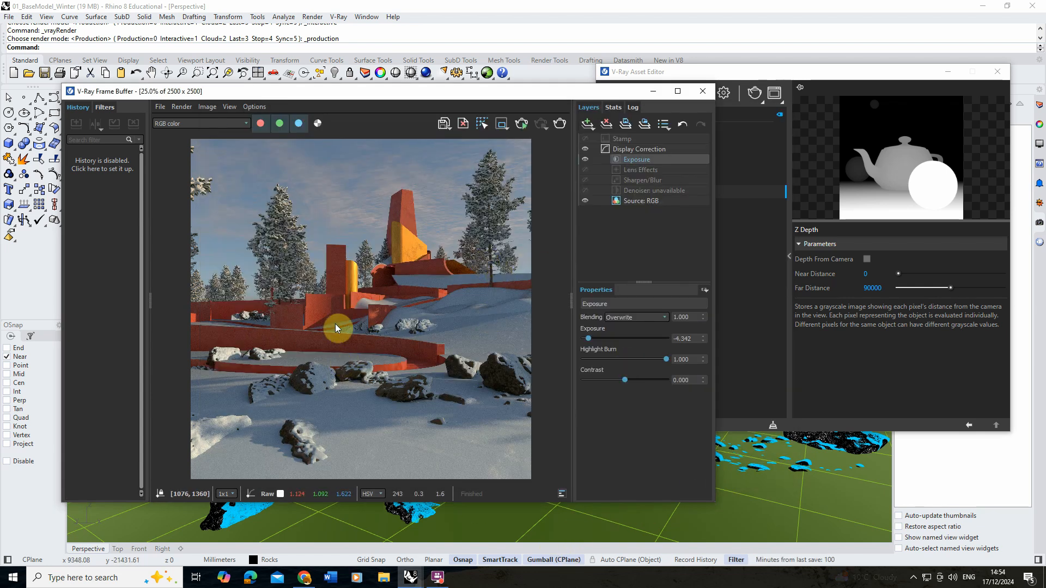
- Review the Material_Random_Color and Z_Depth channels of the render, and return the display to RGB color
click(217, 124)
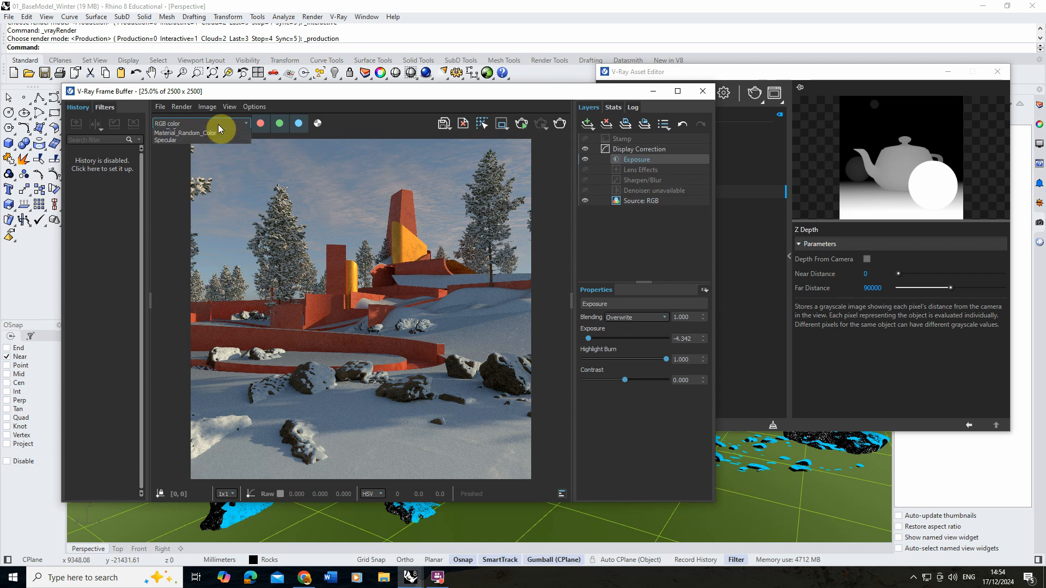
click(168, 154)
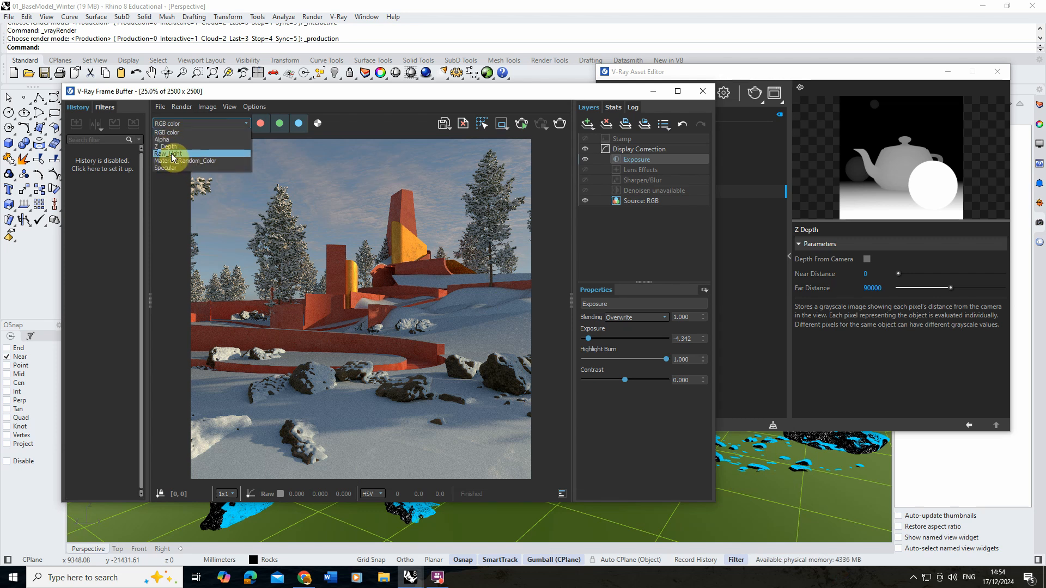
click(204, 125)
click(202, 160)
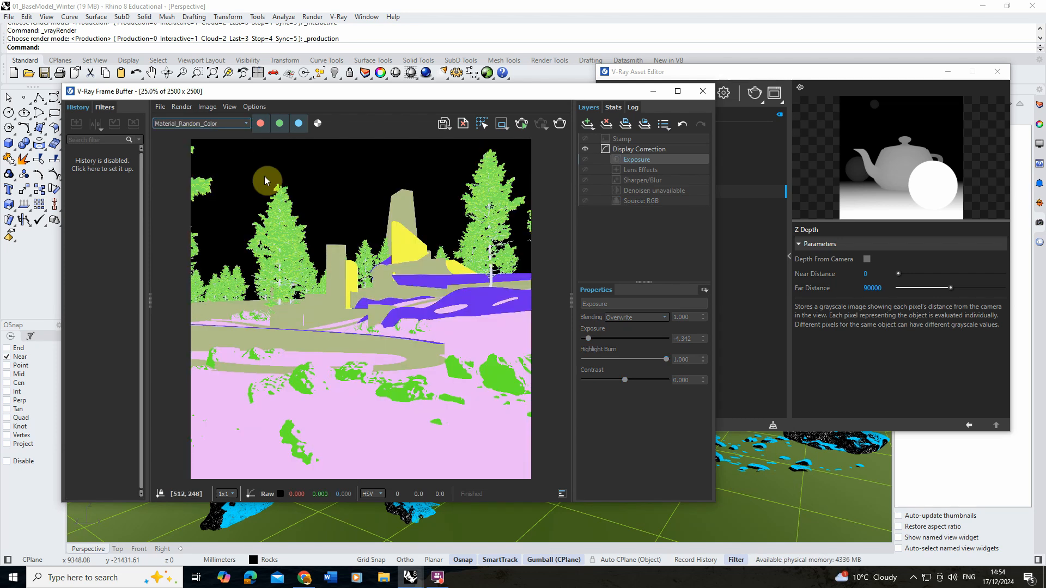
click(198, 124)
click(171, 146)
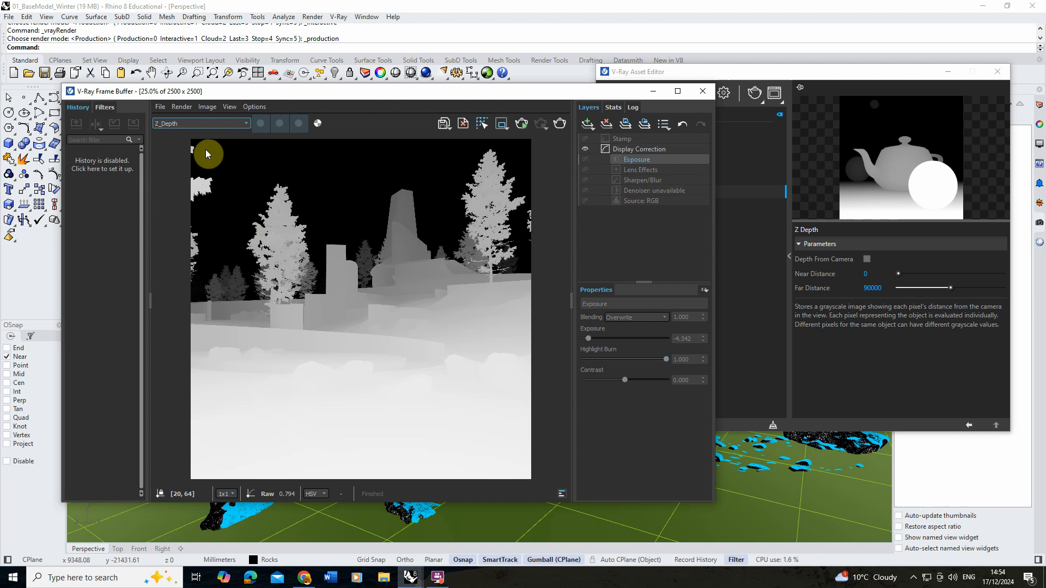
click(226, 127)
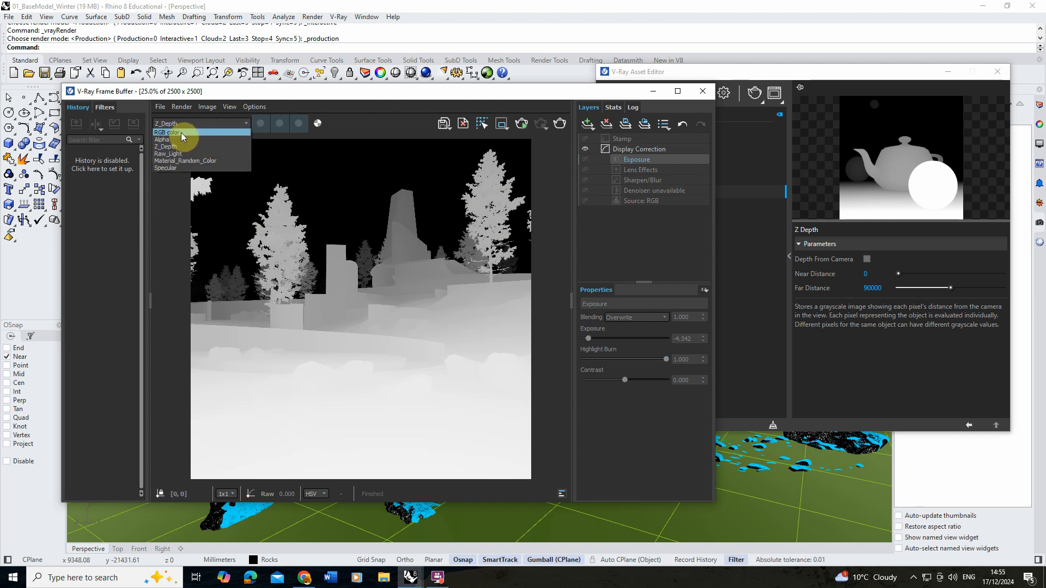
click(183, 133)
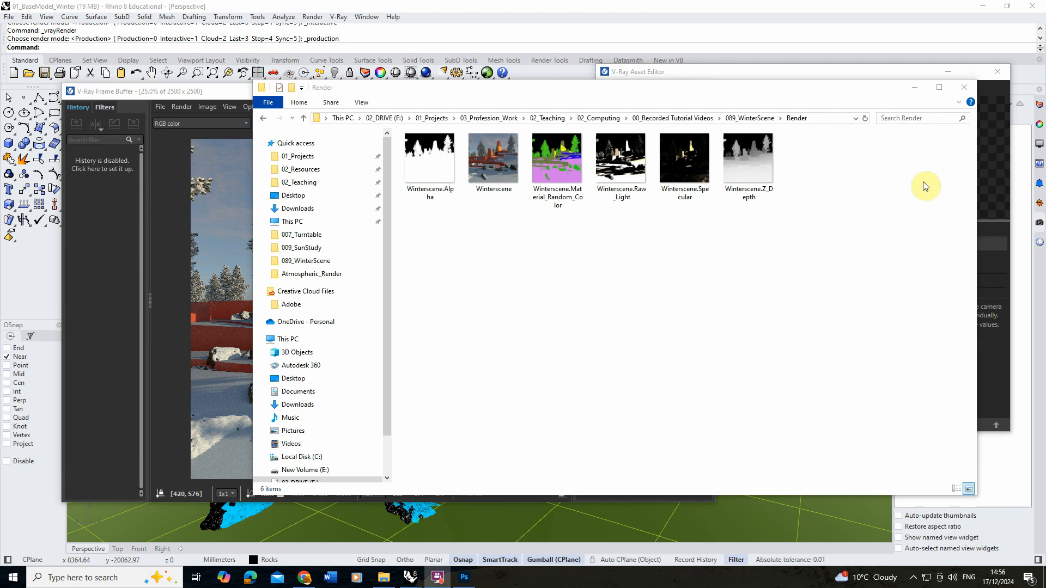
- Change the thumbnail view of the Render folder to inspect the saved Winterscene images
right_click(493, 244)
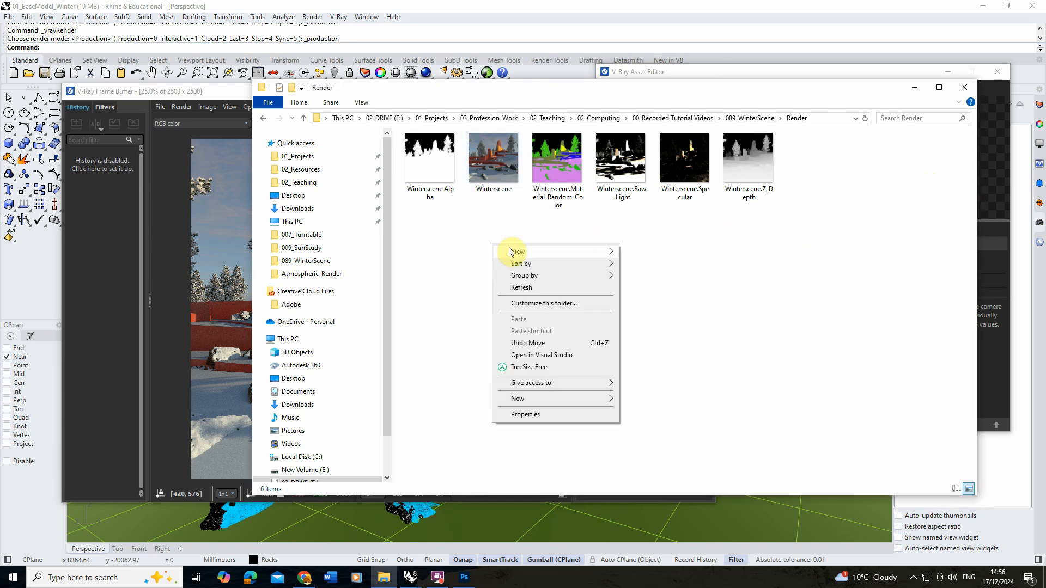
mouse_move(520, 251)
click(639, 251)
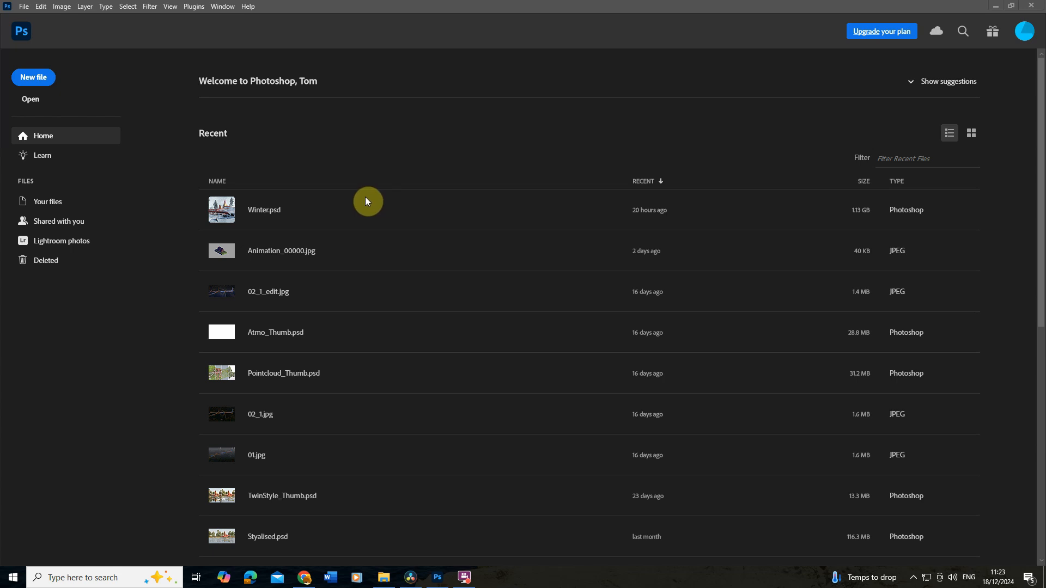
- In Photoshop, load all six Winterscene images from the Render folder into one document as a layer stack
click(24, 6)
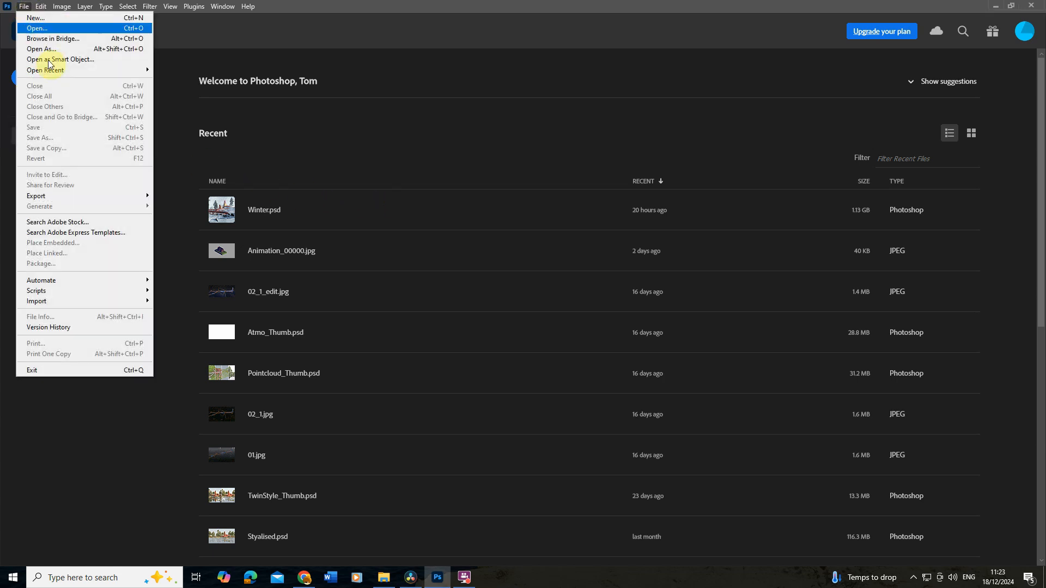
mouse_move(97, 291)
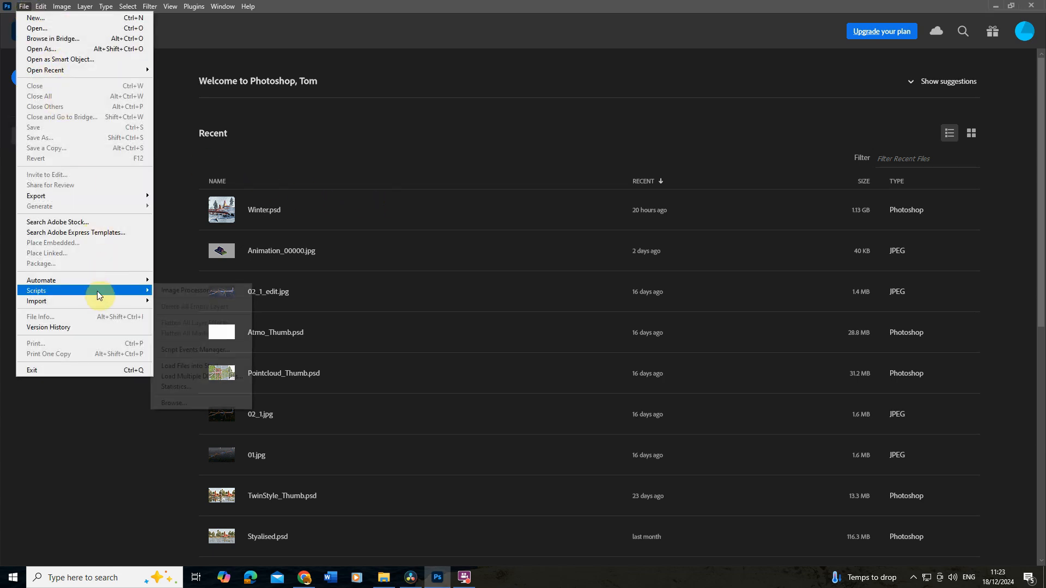
click(199, 368)
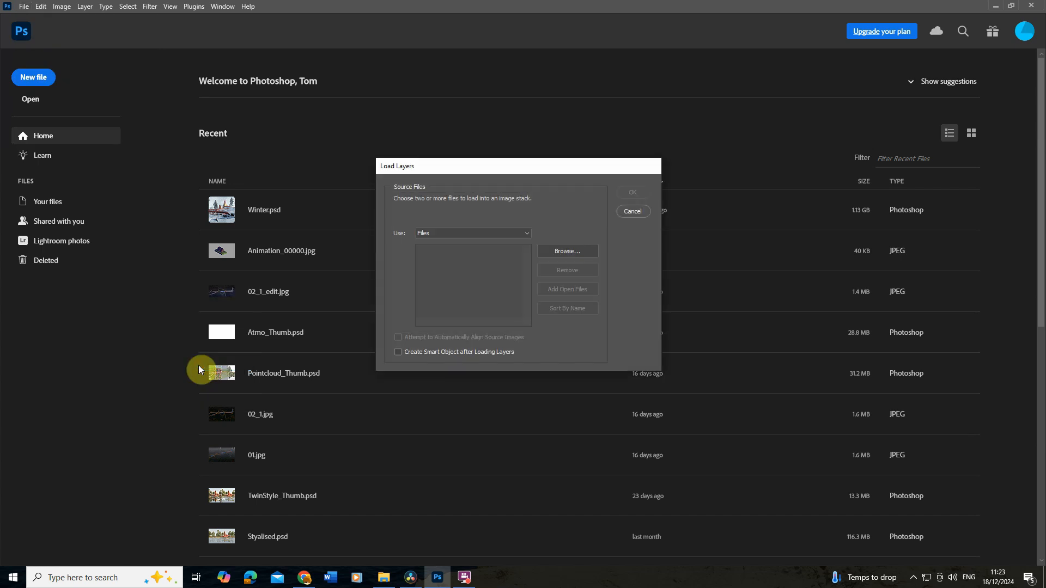
click(563, 253)
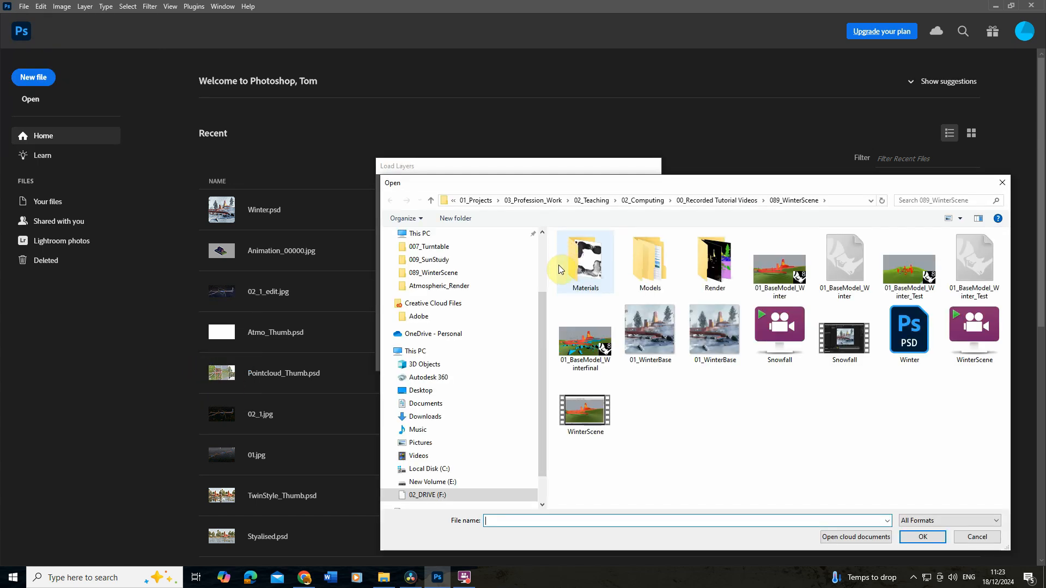
double_click(728, 269)
click(602, 266)
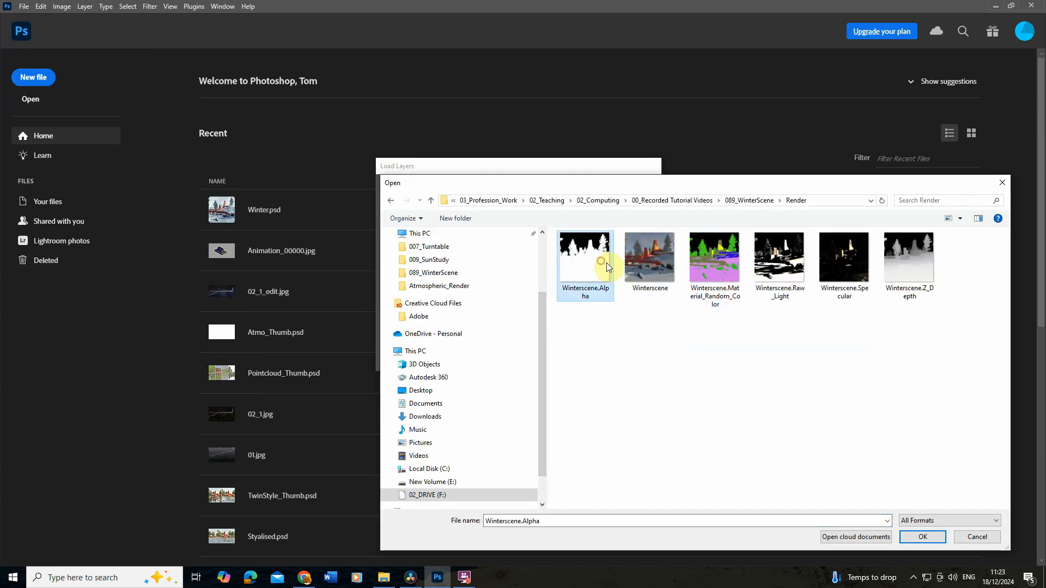
shift+click(920, 261)
click(932, 539)
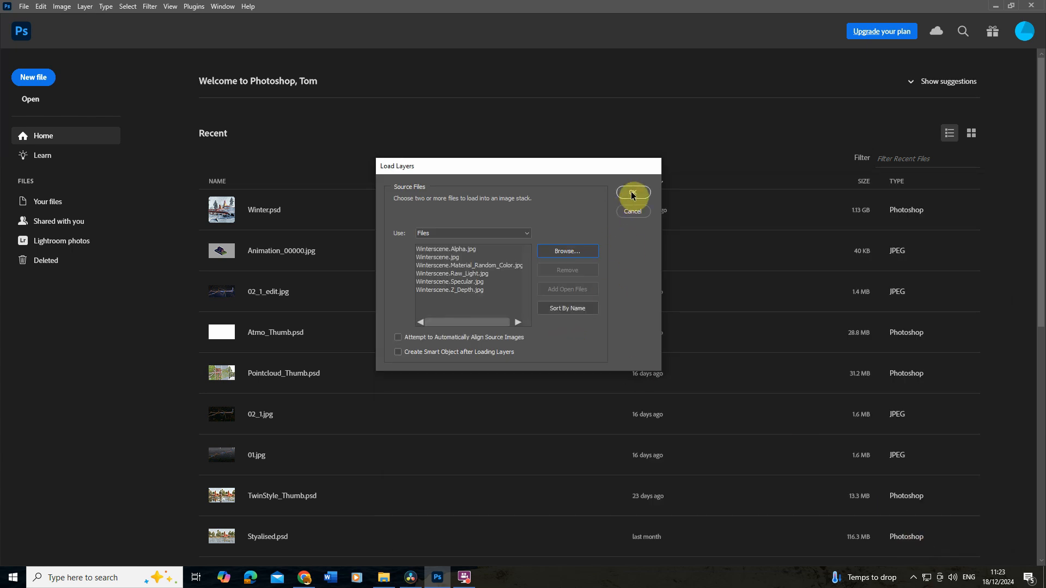
click(633, 194)
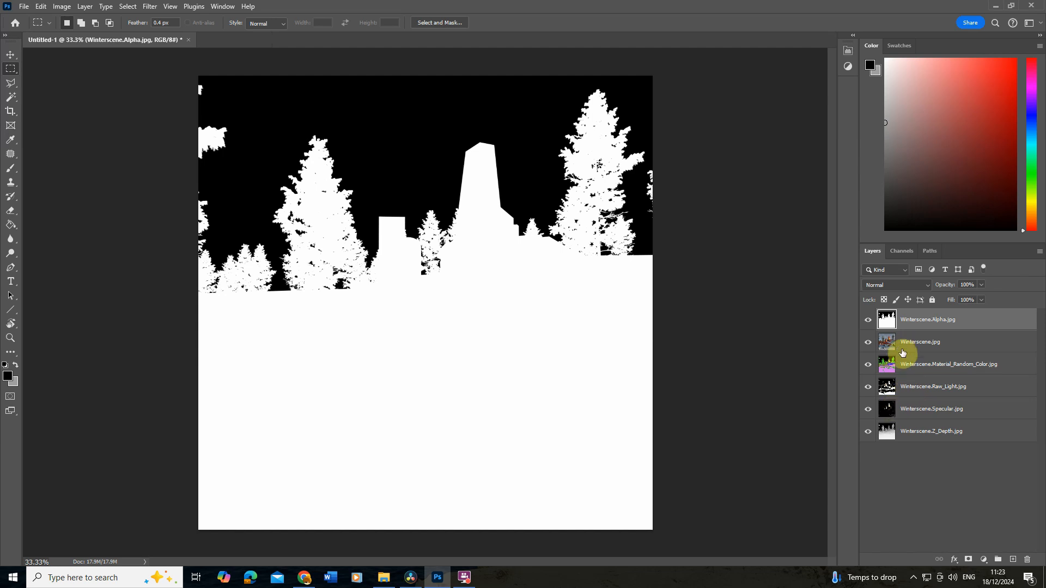
- Move the Winterscene.jpg layer to the top, group the remaining render element layers as Elements, and expand that group
drag(926, 344, 915, 322)
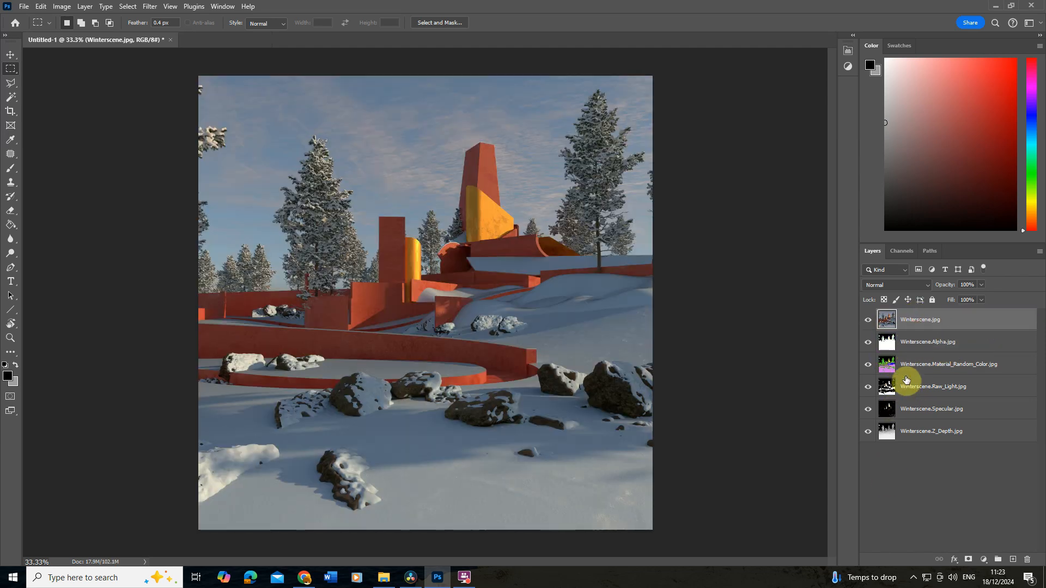
click(927, 345)
shift+click(926, 431)
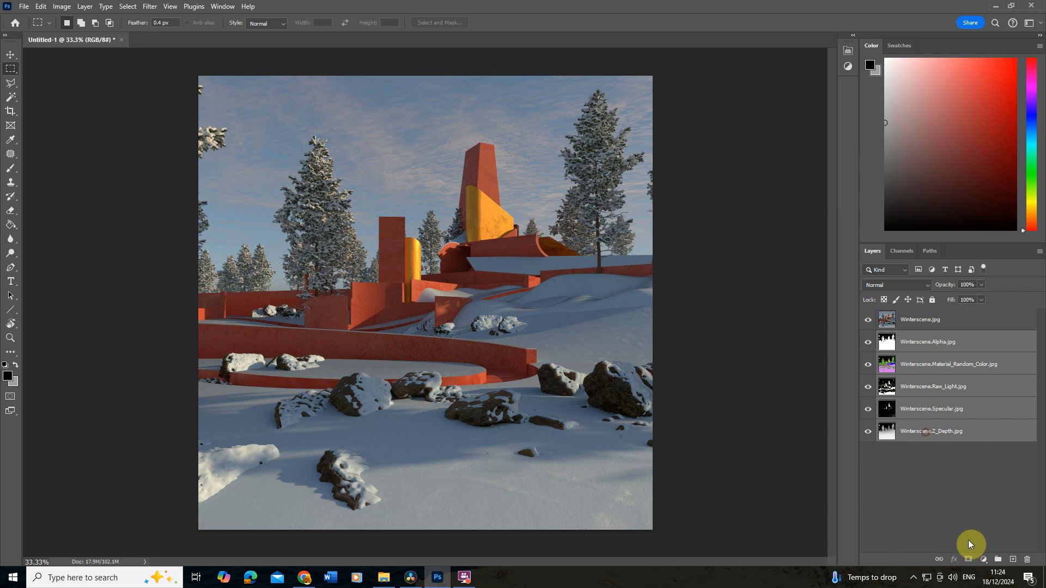
click(997, 559)
double_click(905, 338)
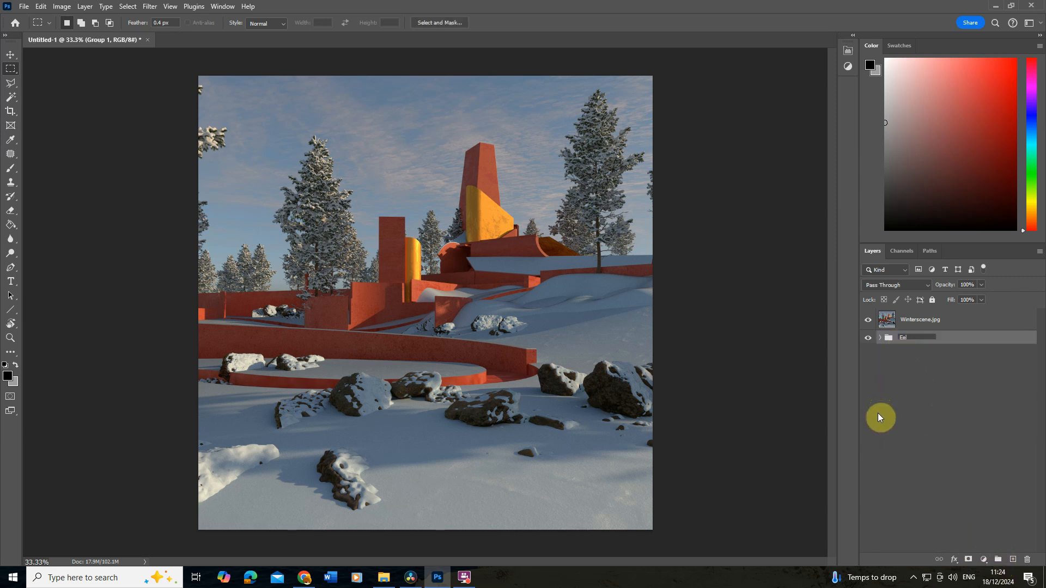
text(Elements)
click(982, 374)
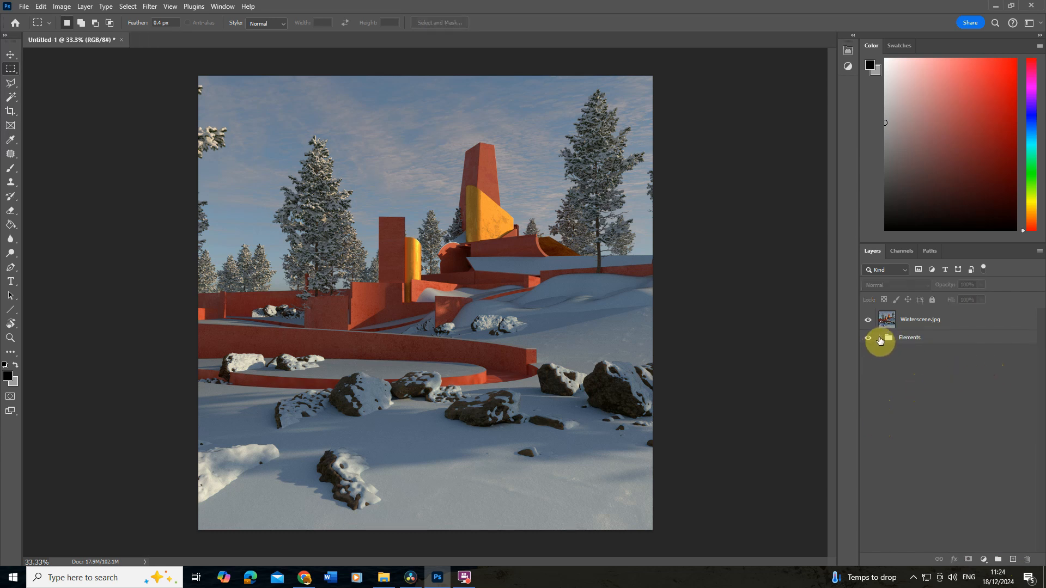
click(879, 337)
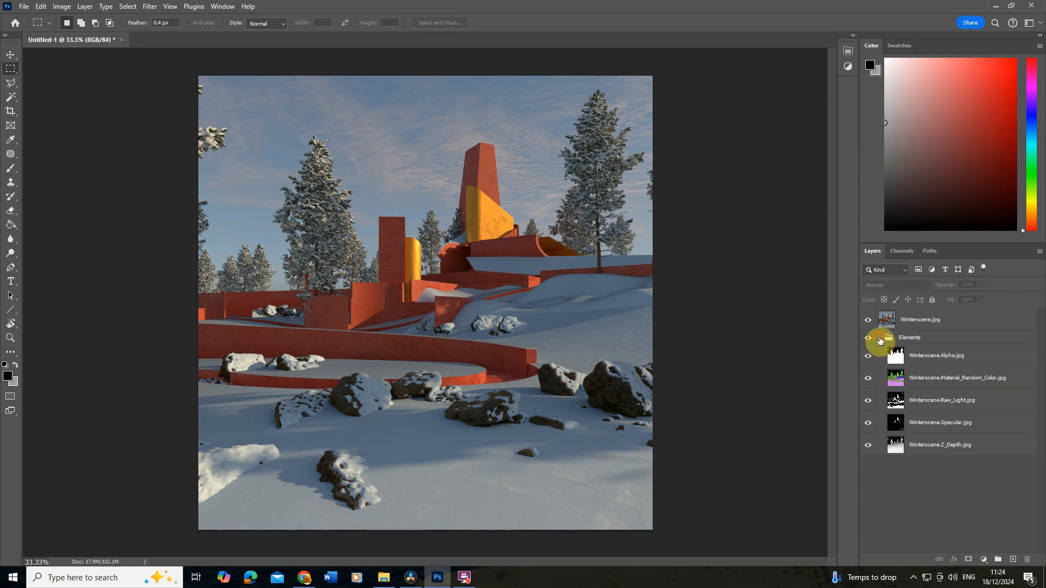
- Duplicate the Winterscene.Raw_Light.jpg layer to the top of the layer stack and set the copy's blend mode to Soft Light
click(879, 338)
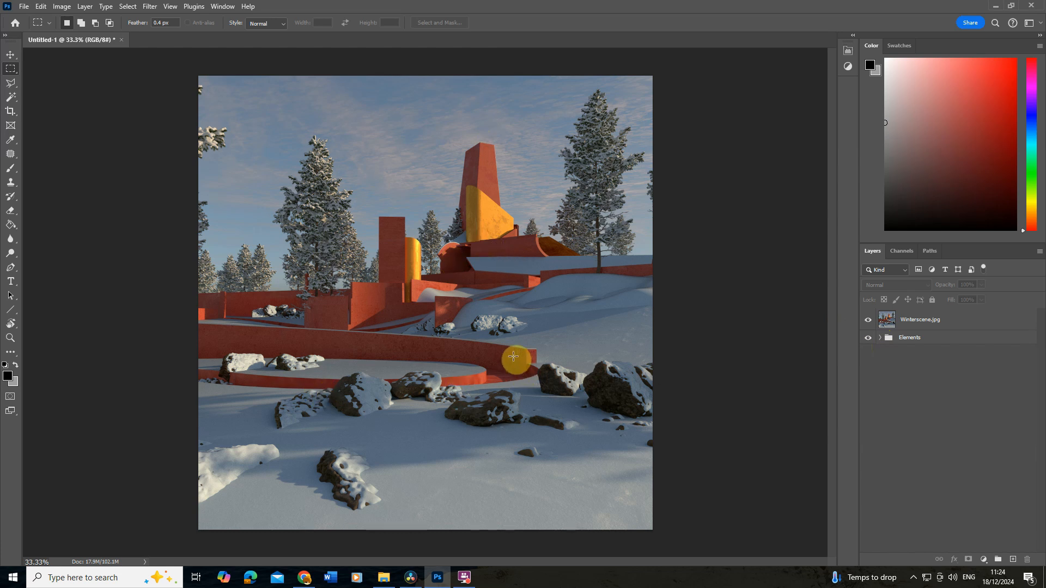
click(881, 339)
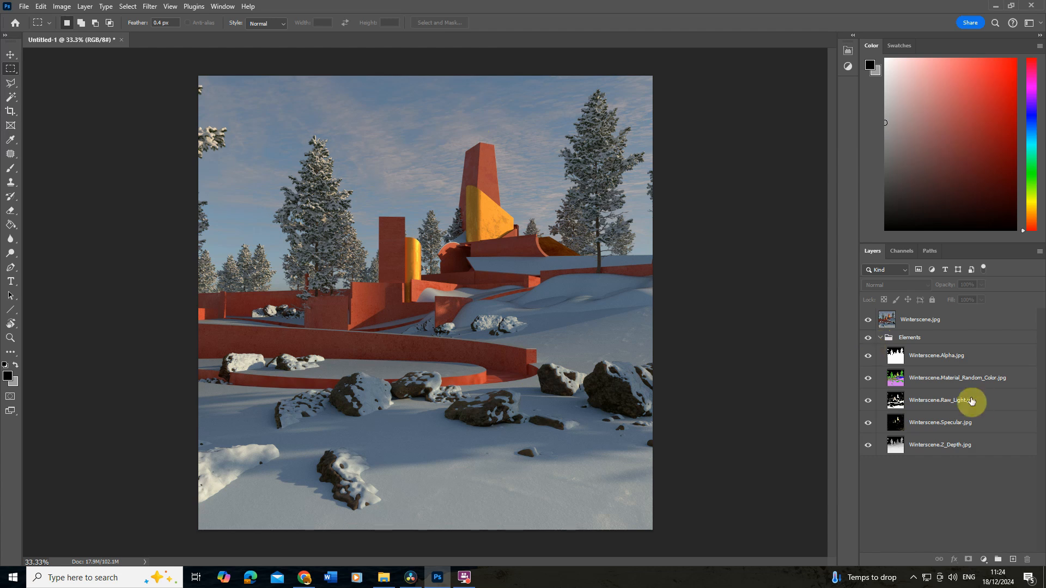
click(922, 409)
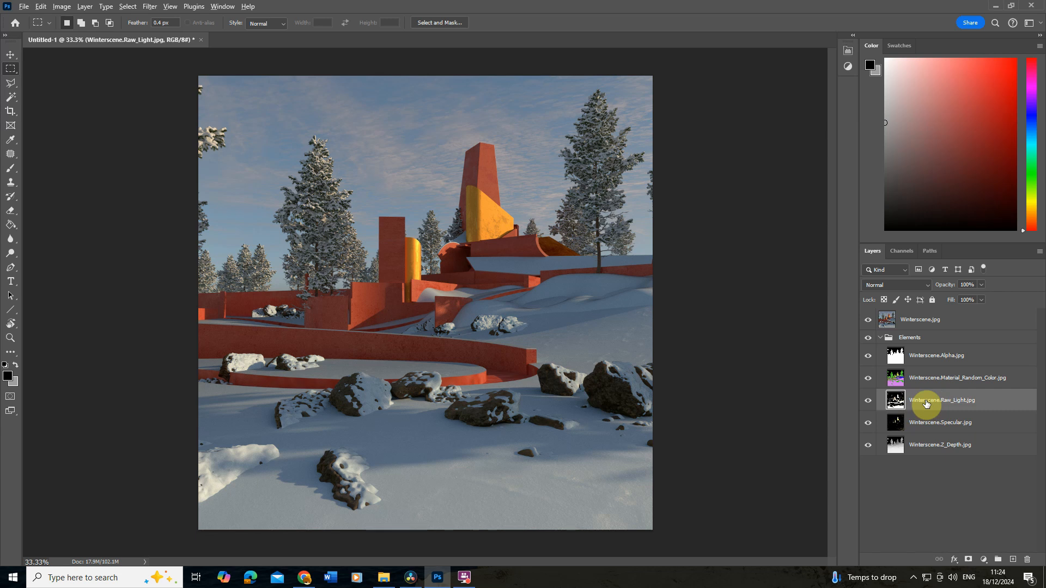
alt+drag(926, 403, 933, 318)
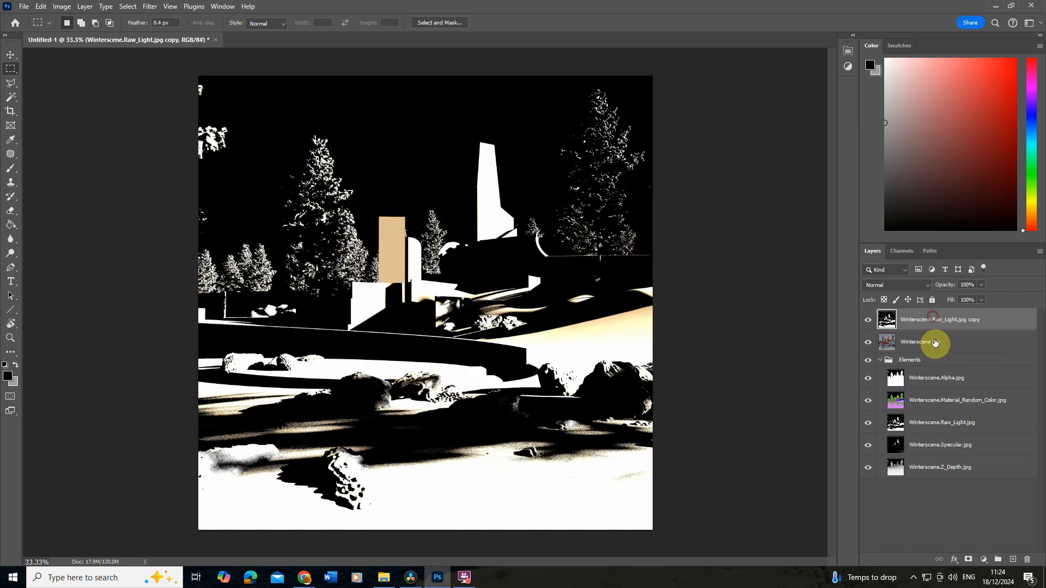
click(883, 282)
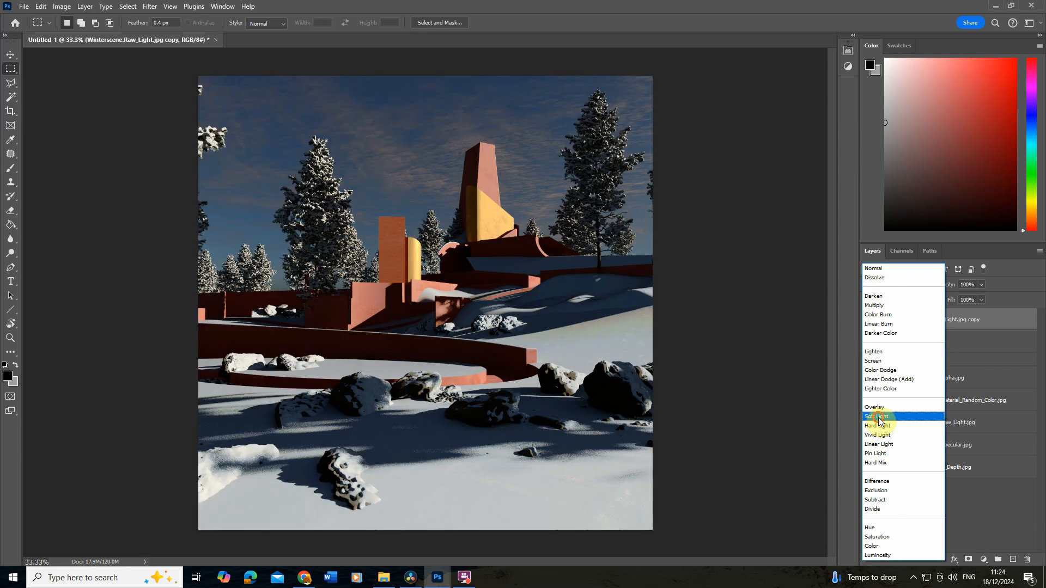
click(877, 417)
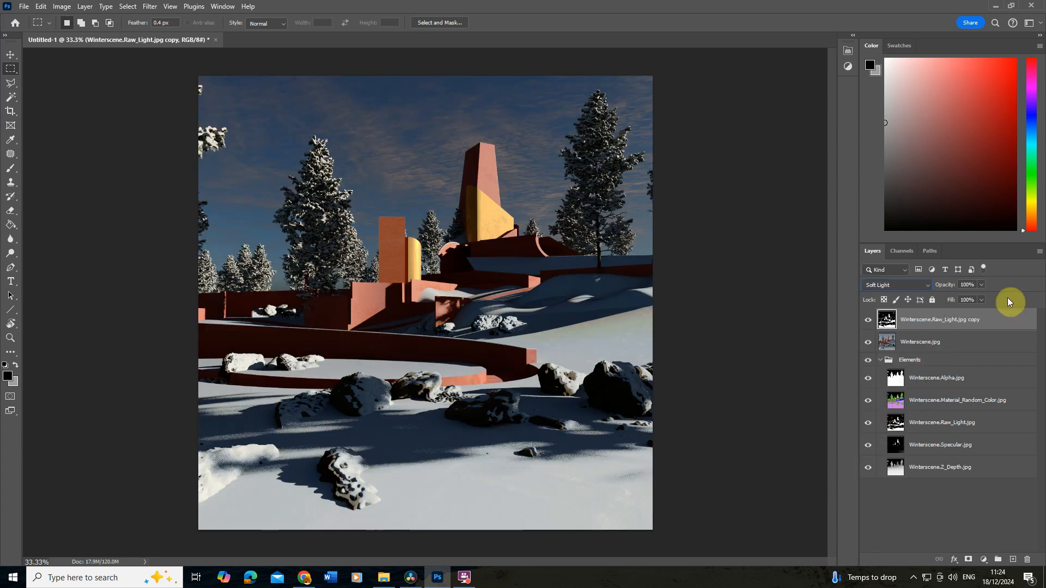
- Lower the Raw_Light copy's fill to about 9% and toggle its visibility to compare the effect
click(931, 312)
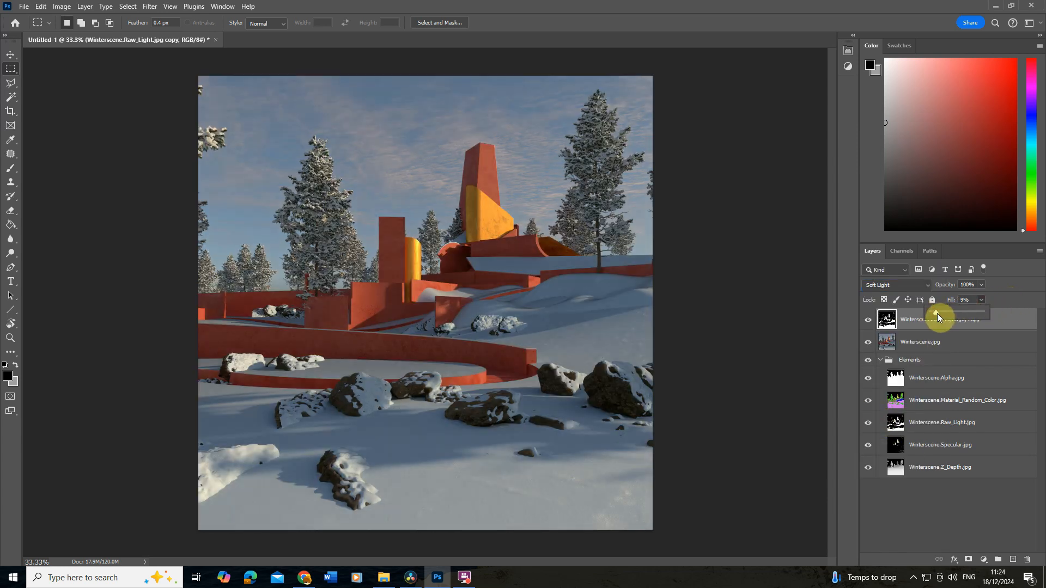
drag(937, 315, 937, 316)
click(869, 321)
click(869, 321)
click(868, 321)
click(867, 321)
- Duplicate the Winterscene.Specular.jpg layer to the top of the stack and set the copy's blend mode to Screen
click(935, 447)
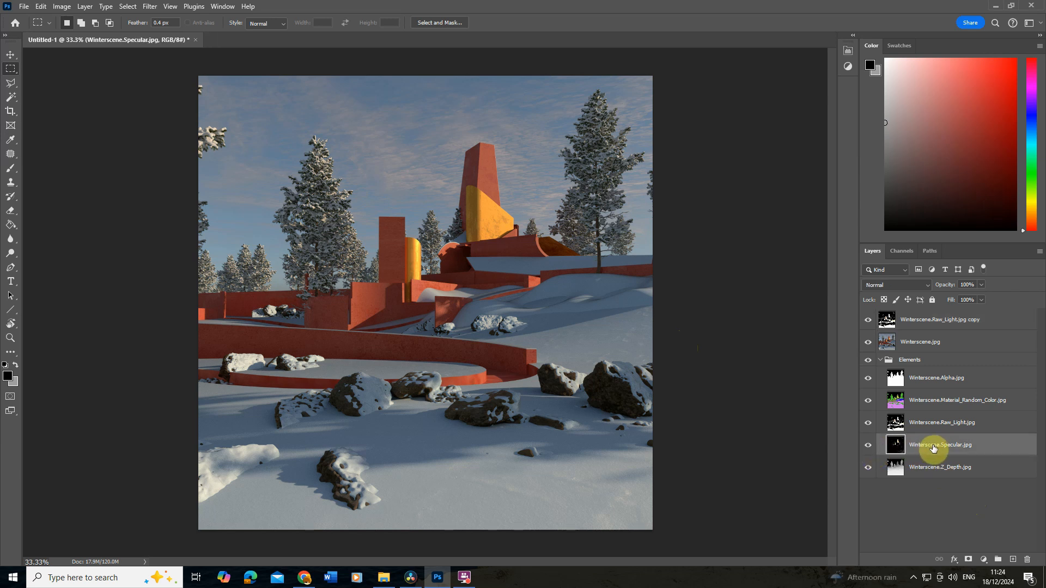
alt+drag(929, 448, 936, 321)
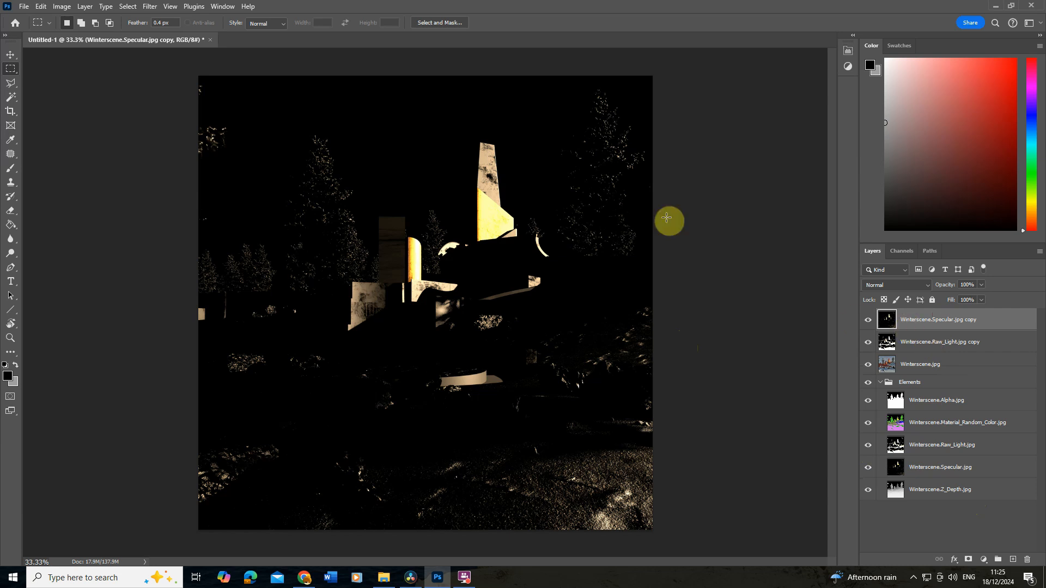
click(897, 285)
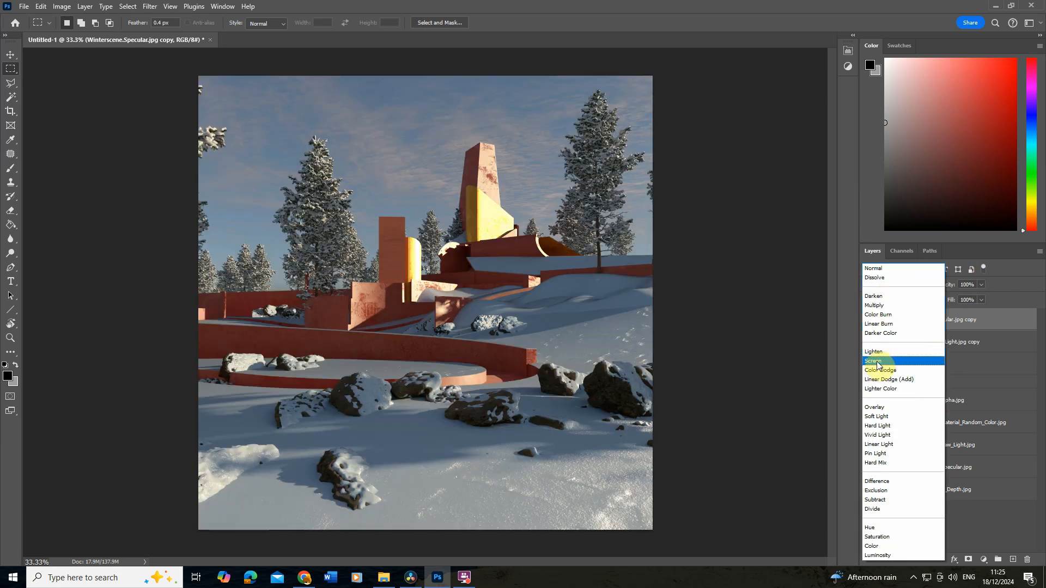
click(877, 362)
- Toggle the Specular copy's visibility to compare its effect, and lower its fill to 8%
click(868, 321)
click(868, 322)
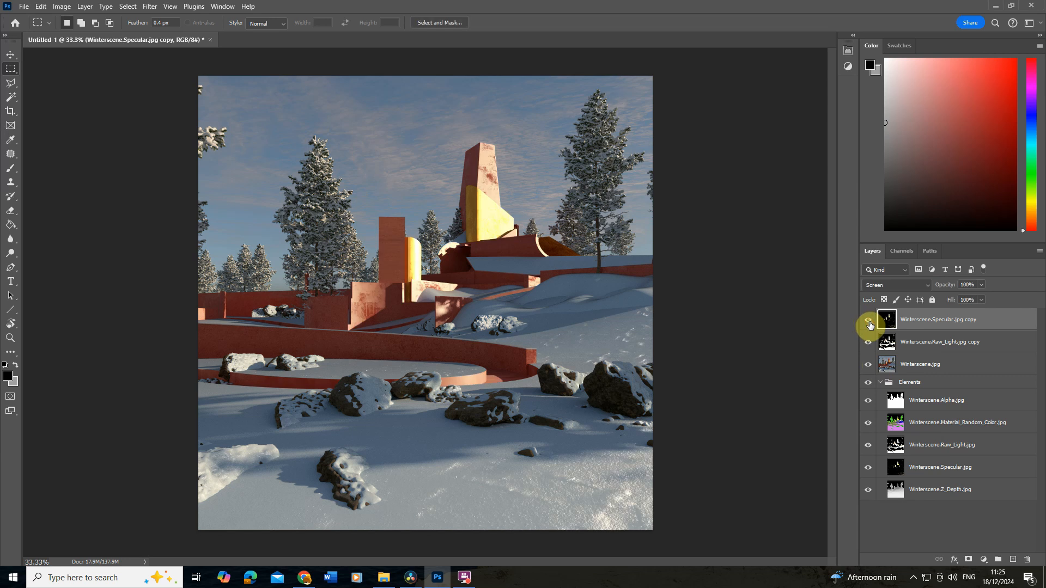
click(968, 300)
mouse_move(936, 312)
mouse_down()
mouse_move(945, 311)
mouse_move(937, 313)
mouse_up()
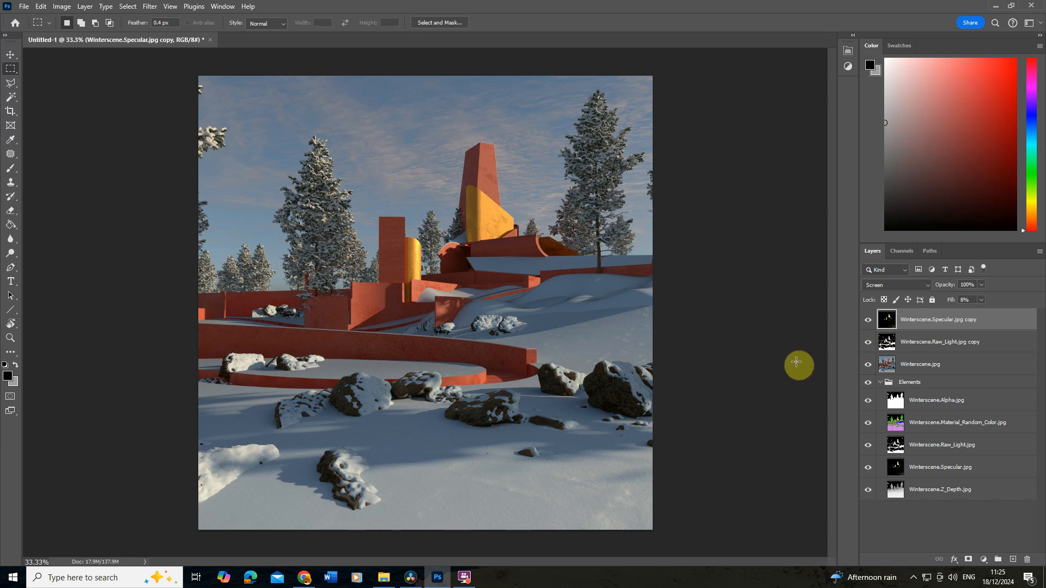
- Duplicate the Winterscene.Z_Depth.jpg layer to the top of the stack and invert the copy's tones
click(926, 493)
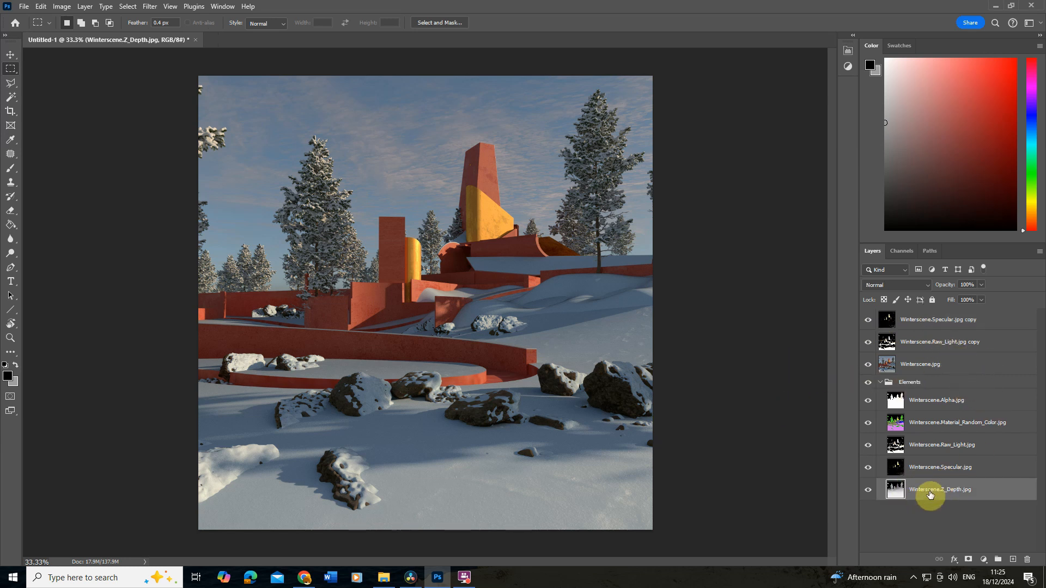
alt+drag(930, 494, 933, 322)
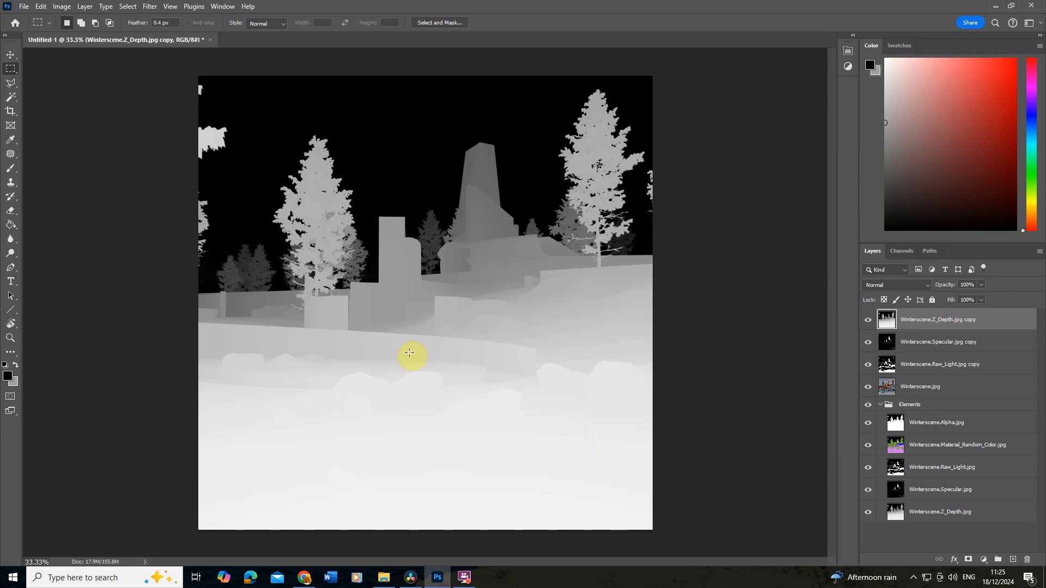
click(61, 6)
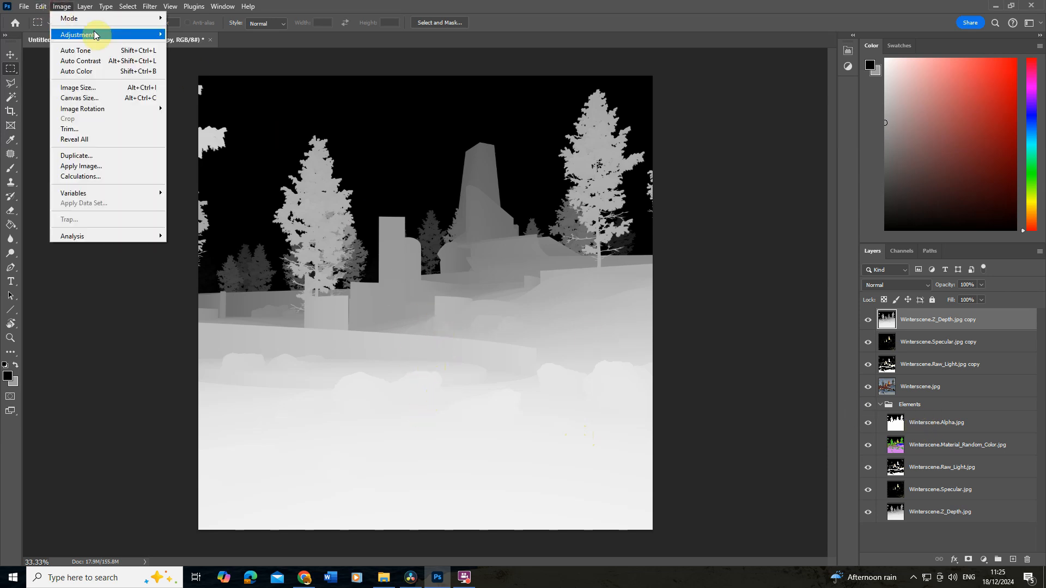
mouse_move(93, 32)
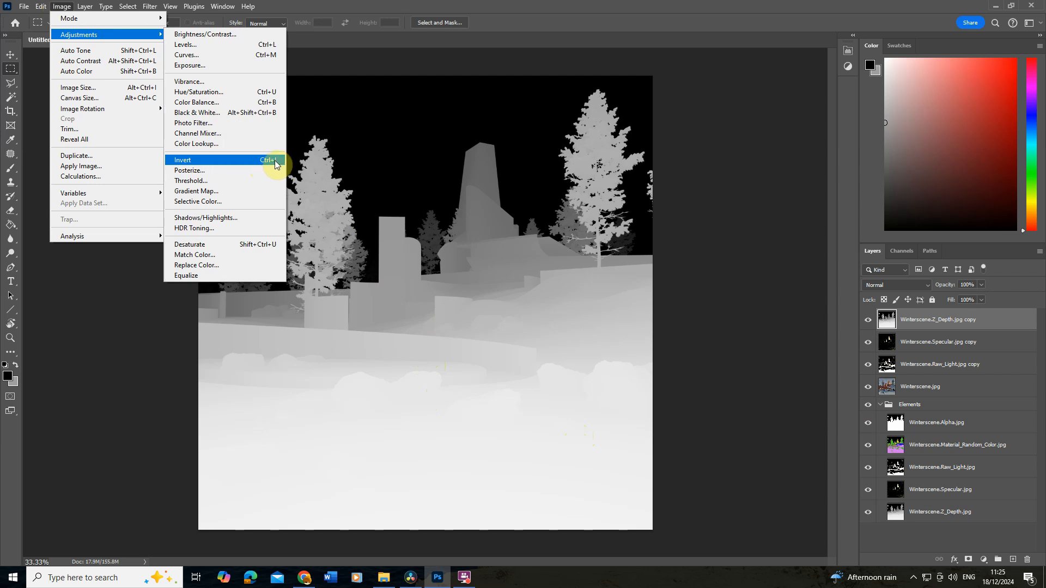
click(253, 160)
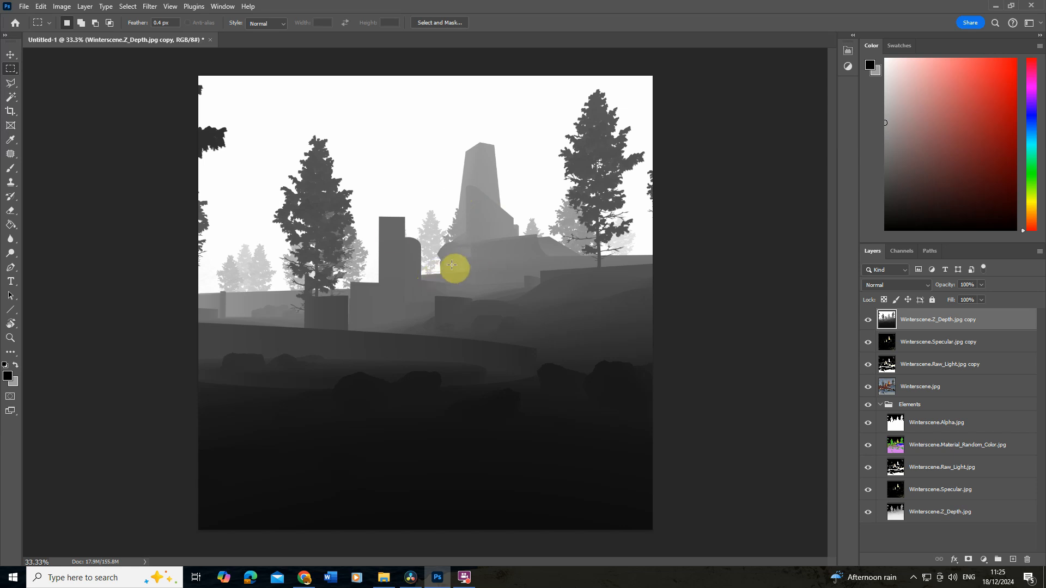
- Set the inverted Z_Depth copy to Screen blending with 49% fill, and toggle its visibility to compare the haze
click(889, 286)
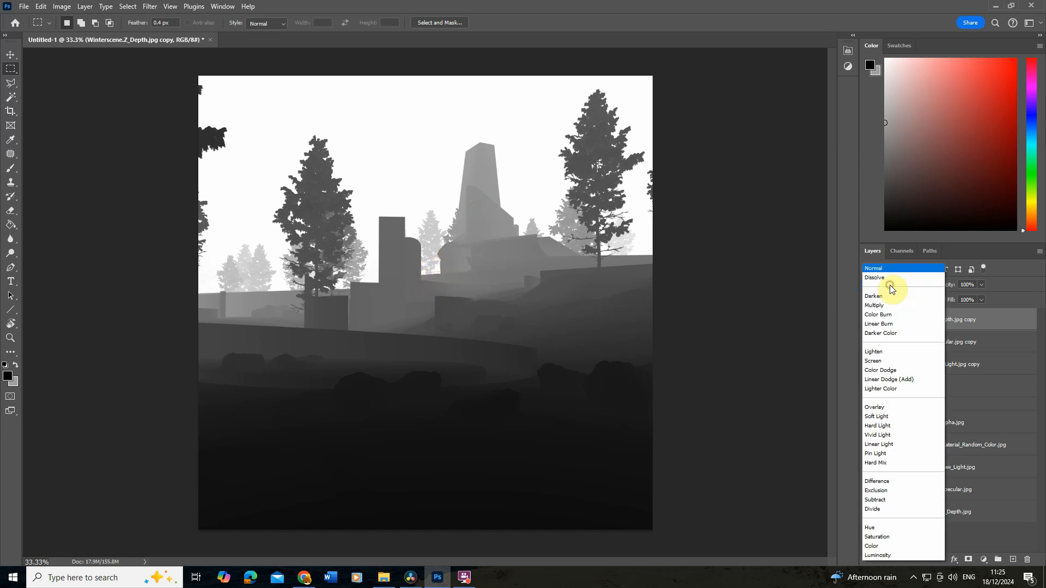
click(873, 360)
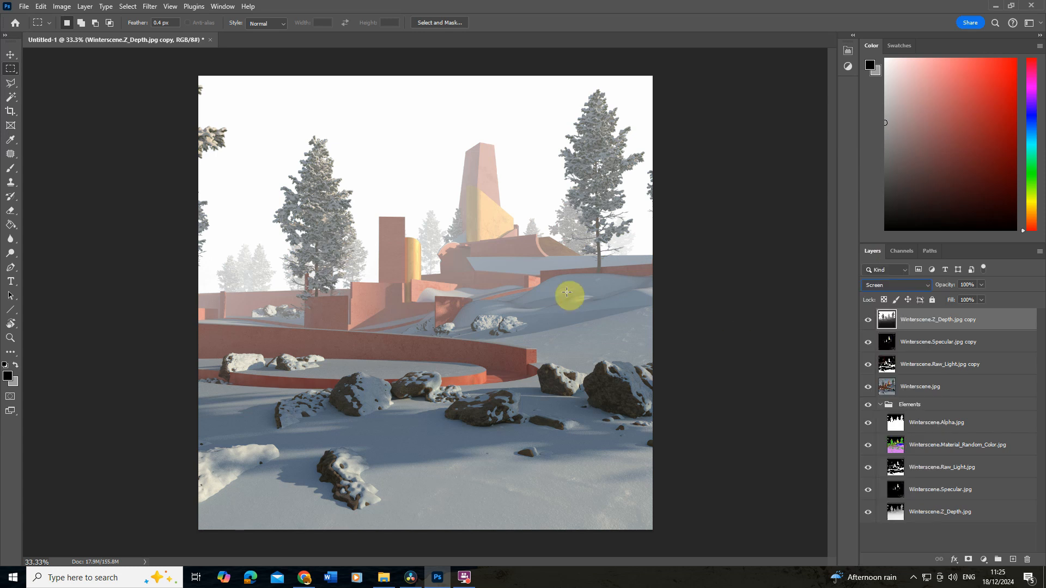
click(980, 300)
drag(966, 310, 957, 312)
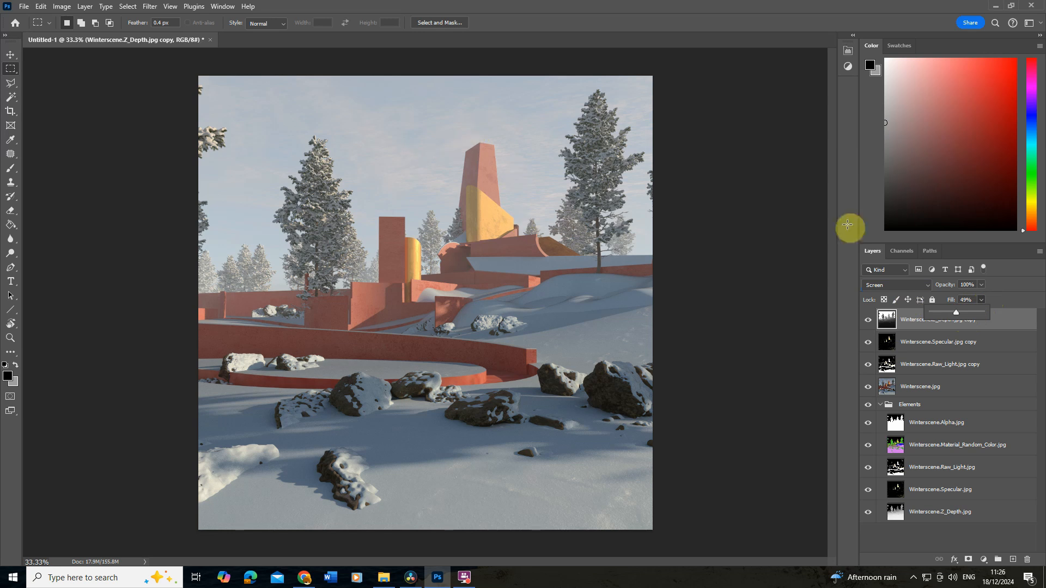
click(870, 325)
click(870, 326)
click(870, 325)
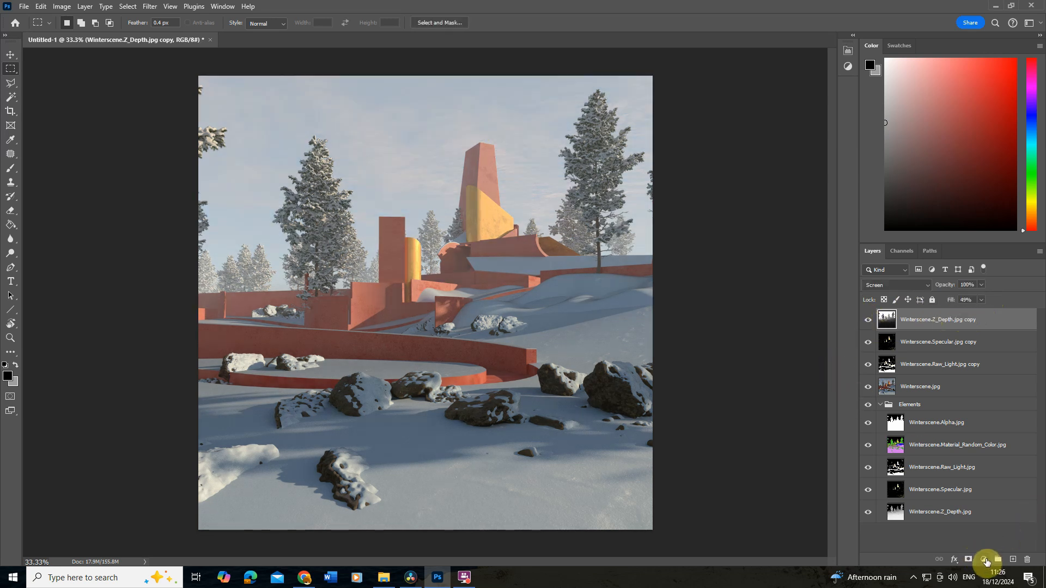
- Add a Color Lookup adjustment layer at the top using the Crisp_Winter.look 3D LUT
click(984, 560)
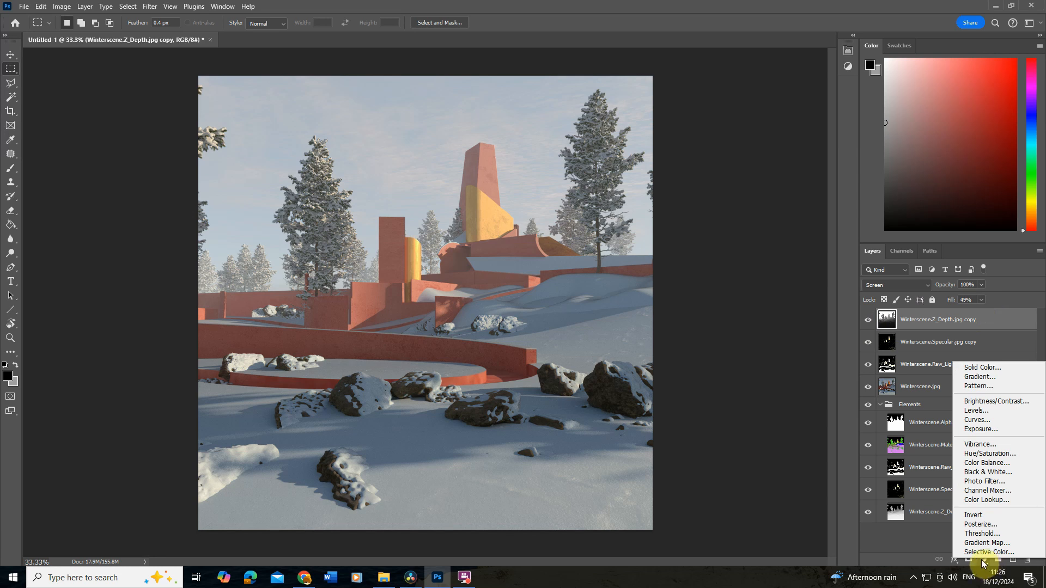
click(982, 501)
click(768, 83)
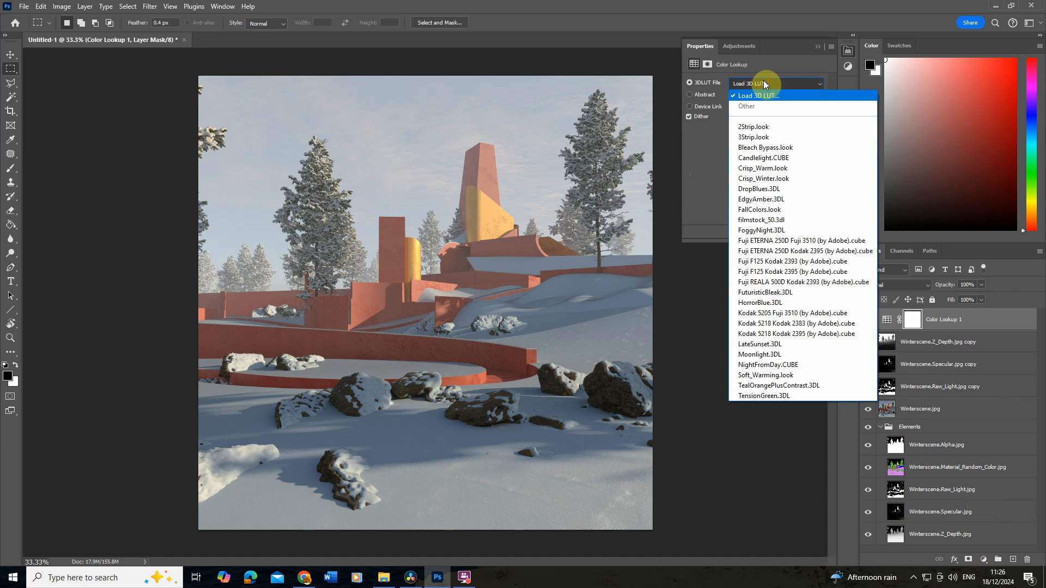
click(764, 180)
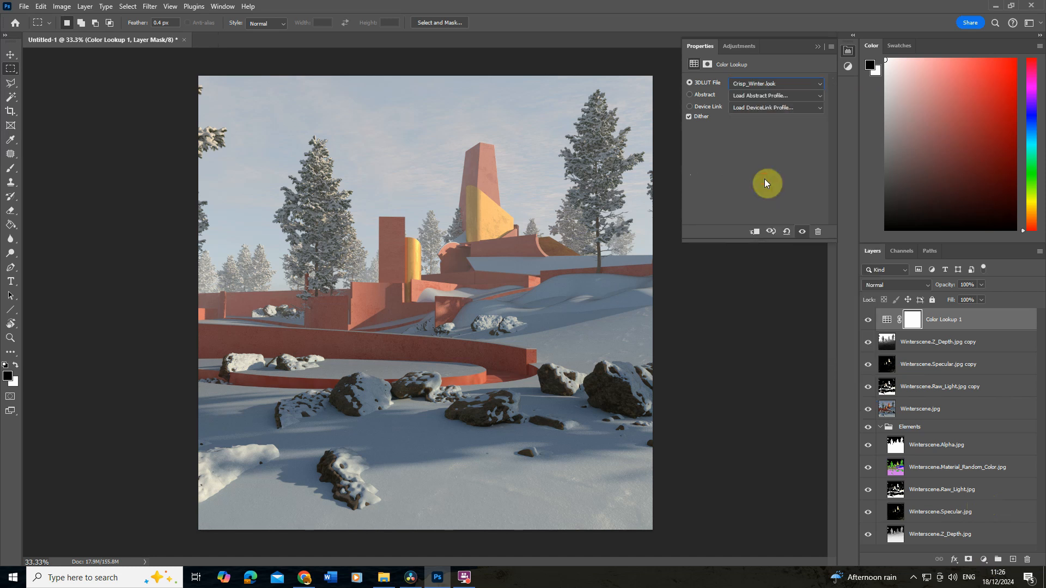
- Lower the Color Lookup layer's fill to 21%, compare the image with and without it, and collapse its properties
click(947, 323)
drag(981, 300, 939, 312)
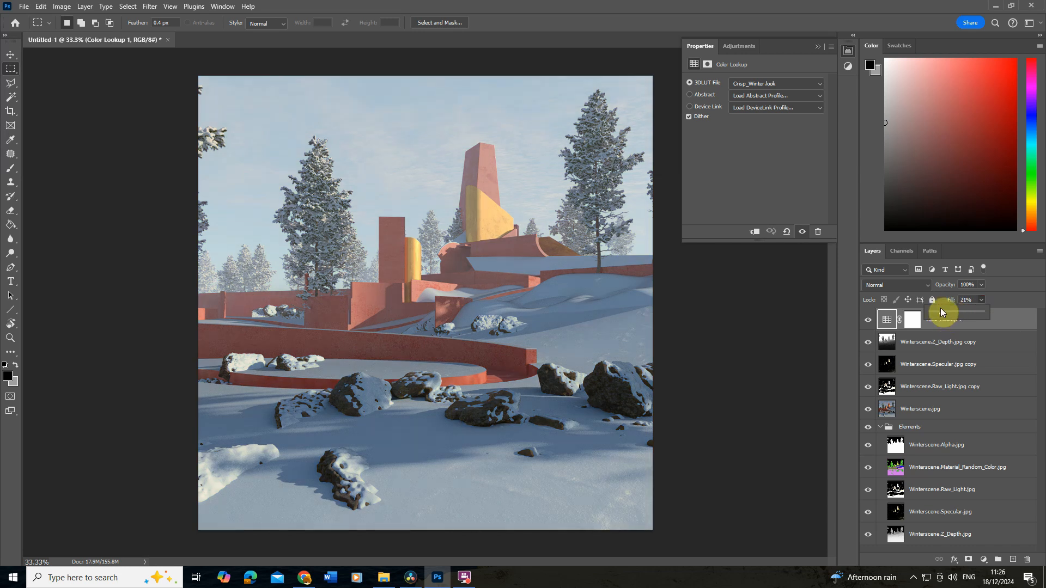
click(869, 319)
click(868, 318)
click(815, 47)
- Select the whole 2500 by 2500 px canvas, copy it merged, and paste the result as a new top layer
alt+scroll(540, 136, down, 1)
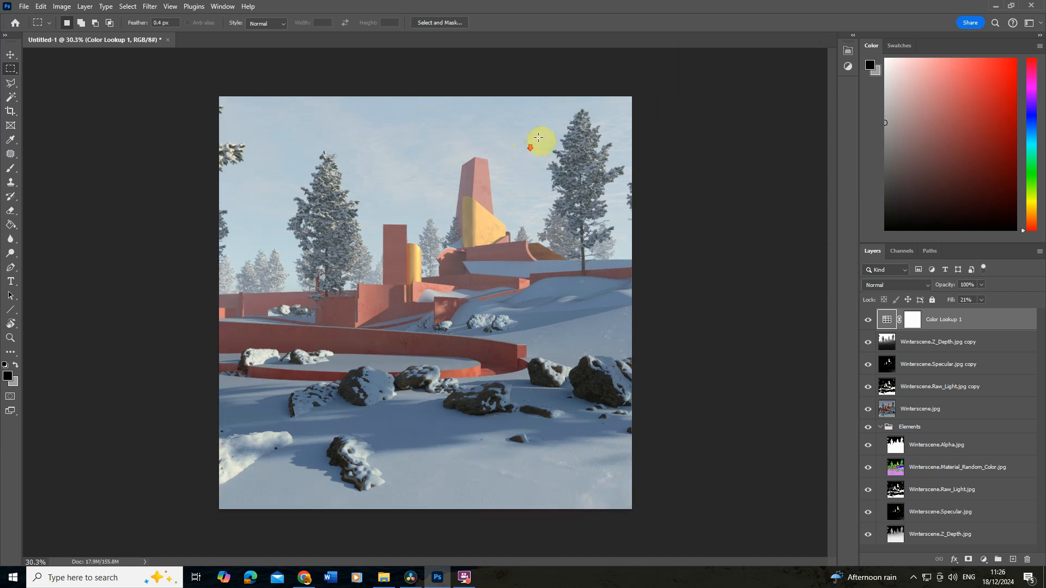
drag(185, 79, 836, 583)
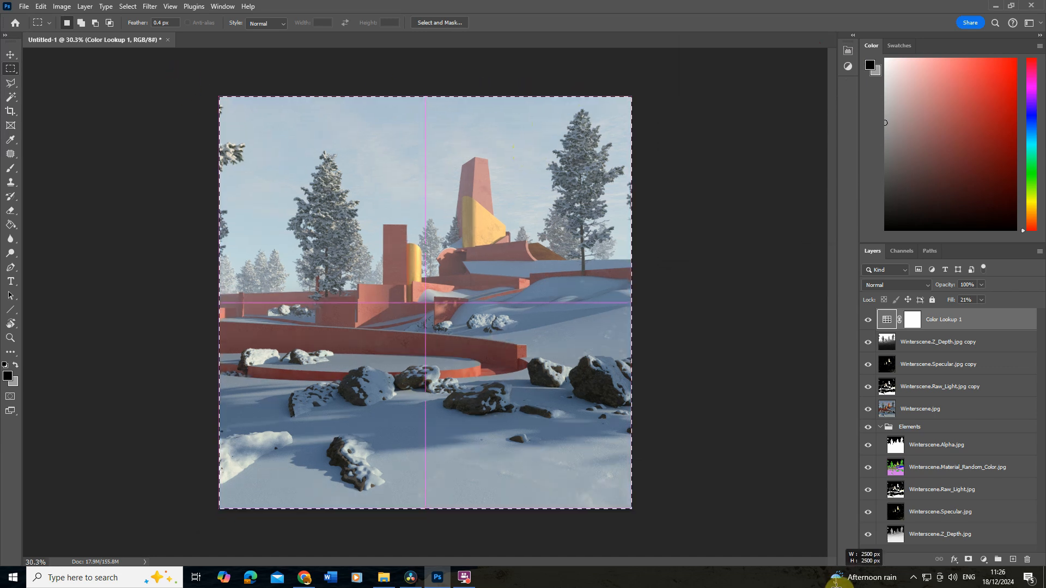
click(38, 6)
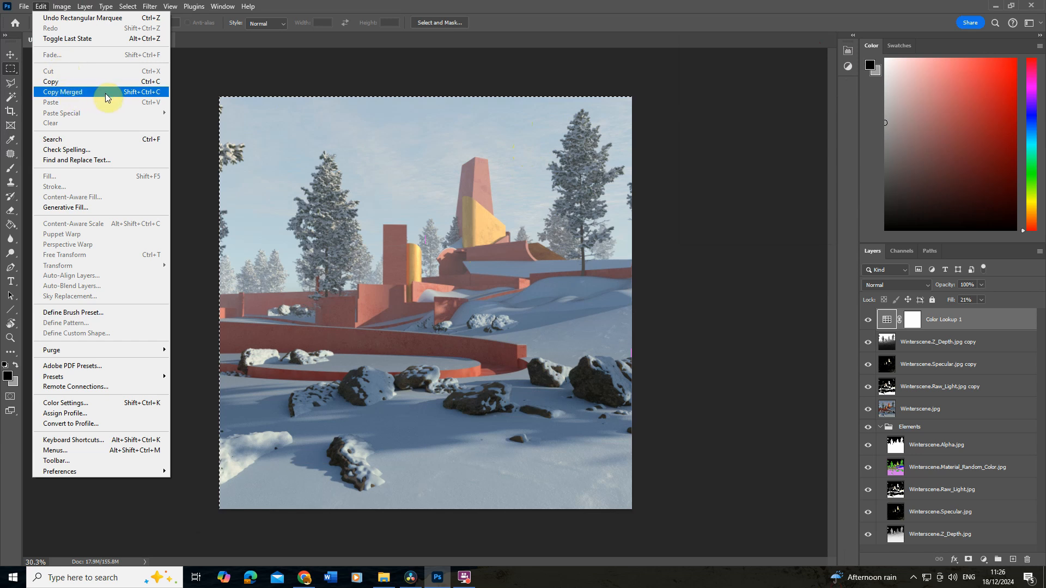
click(80, 94)
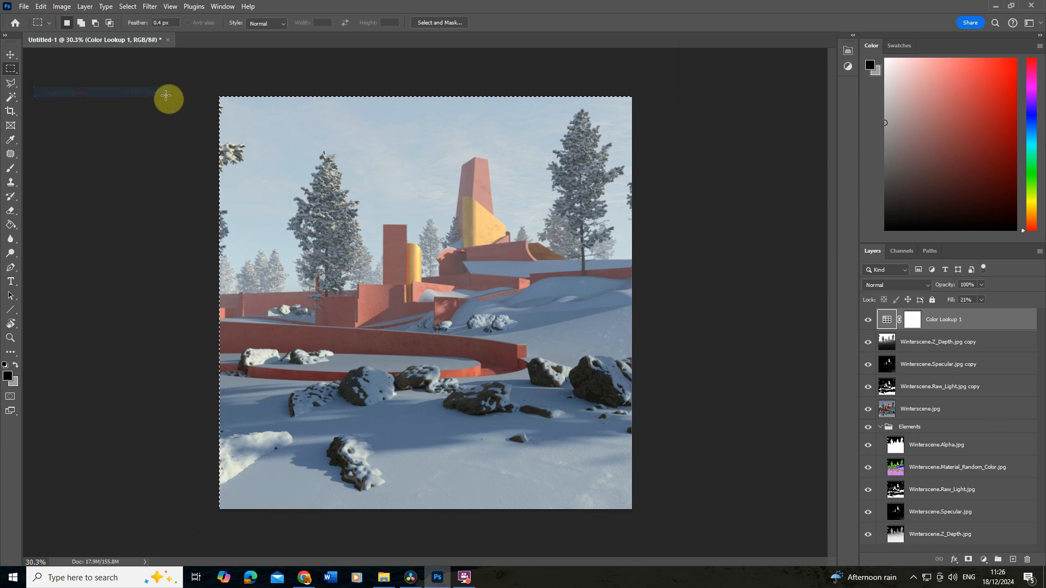
click(39, 6)
click(71, 102)
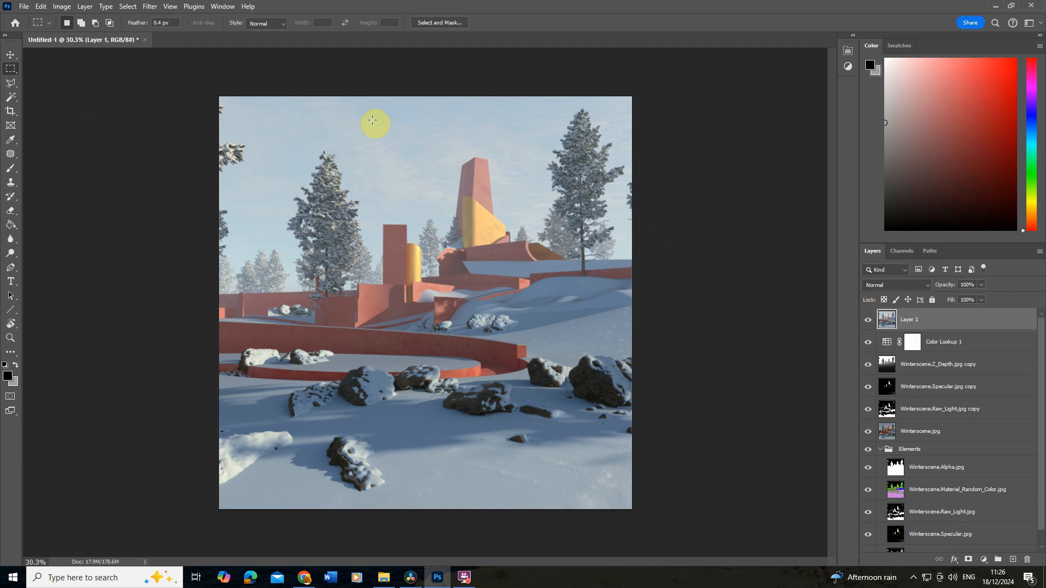
- Open the Camera Raw Filter on the merged layer and set Contrast +6, Highlights +2, Temperature -5, Vibrance +6 and Saturation -9
click(155, 7)
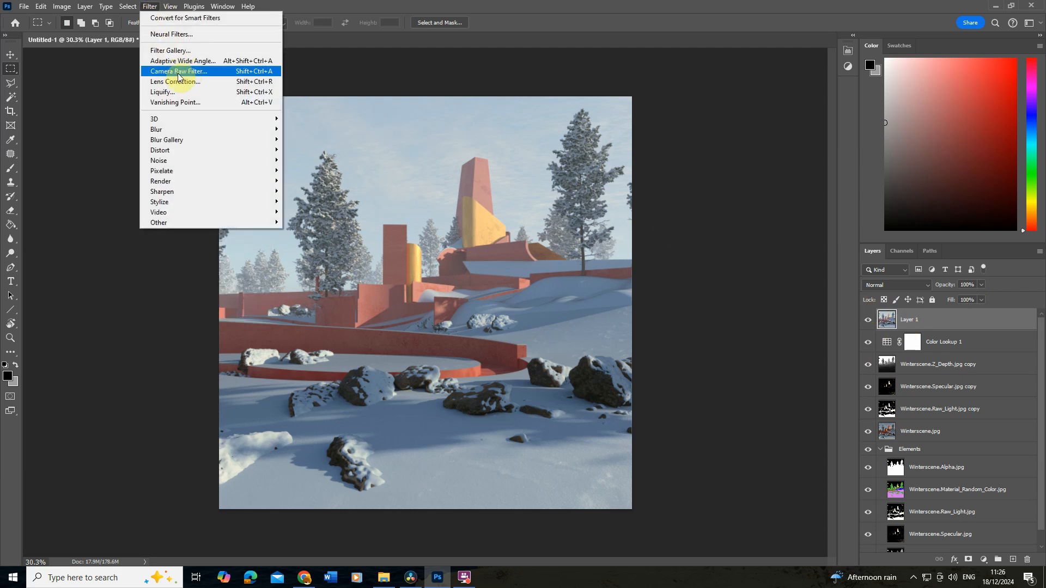
click(187, 74)
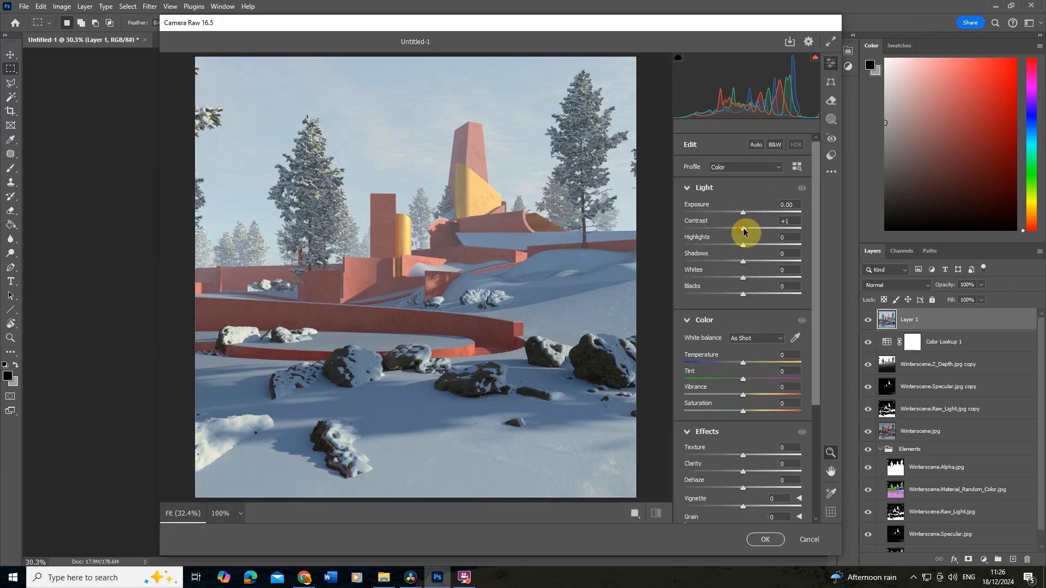
drag(744, 229, 745, 246)
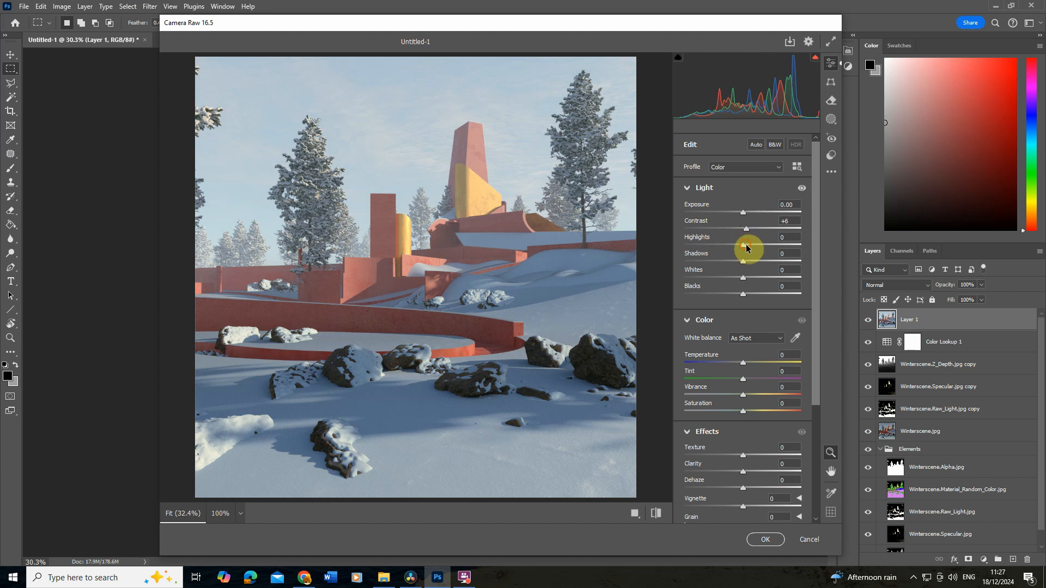
drag(744, 366, 740, 366)
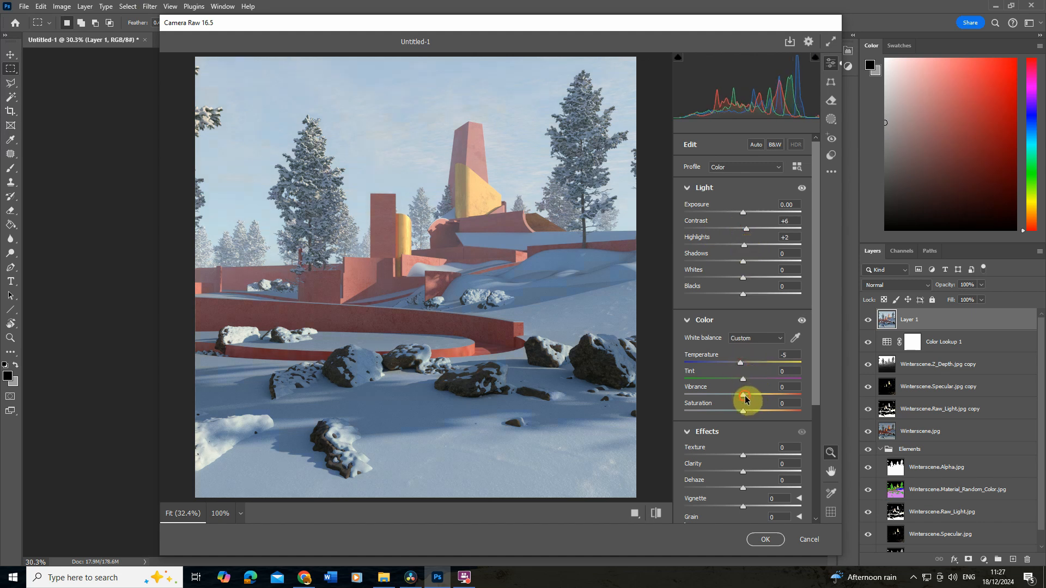
drag(742, 395, 737, 415)
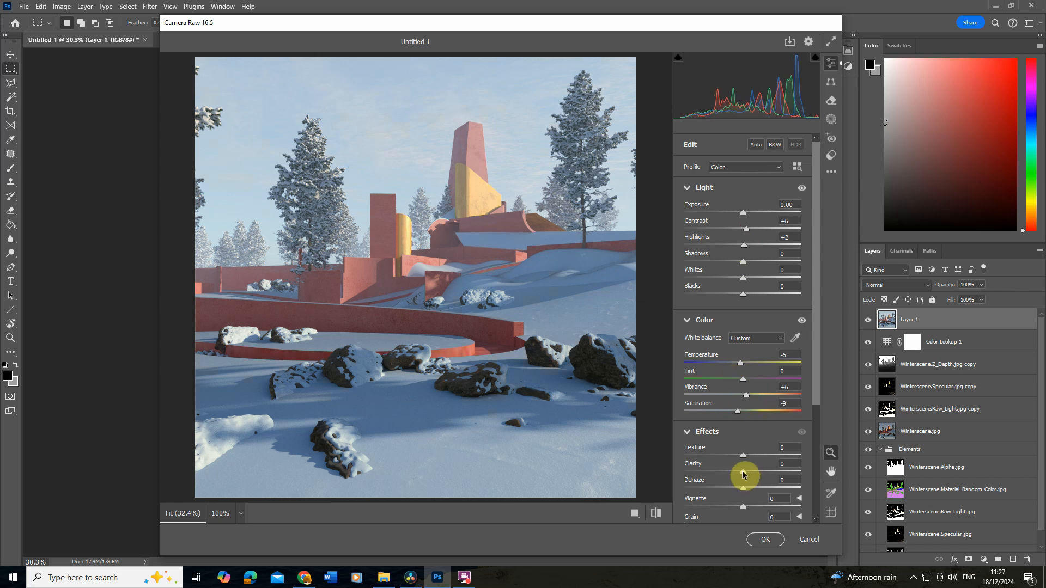
- Set Texture -7, Clarity +24 and Vignette +13 in the Camera Raw effects and apply the filter to the merged layer
mouse_move(743, 474)
mouse_down()
mouse_move(782, 462)
mouse_move(741, 463)
mouse_up()
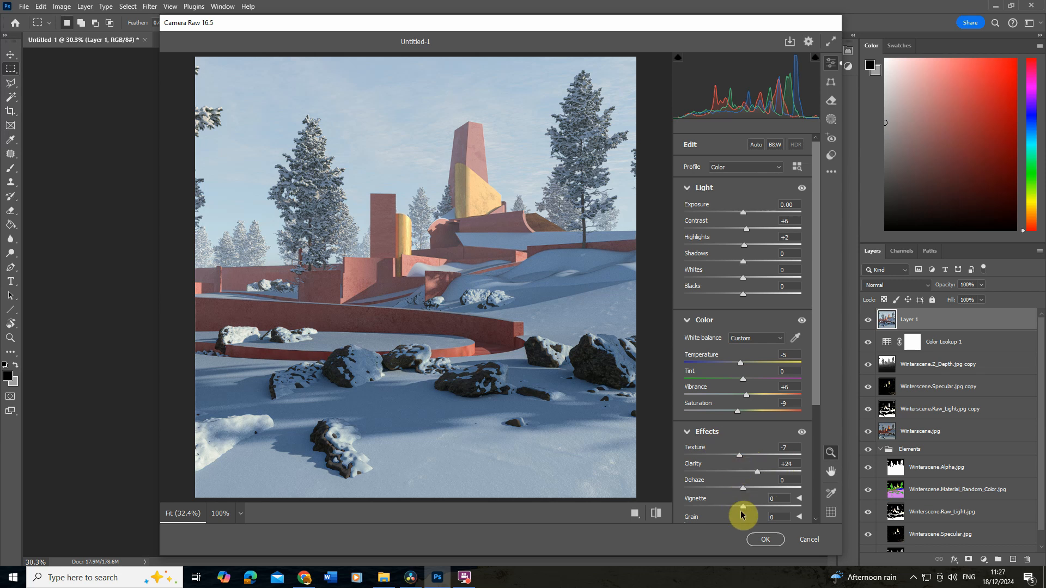
drag(741, 513, 750, 508)
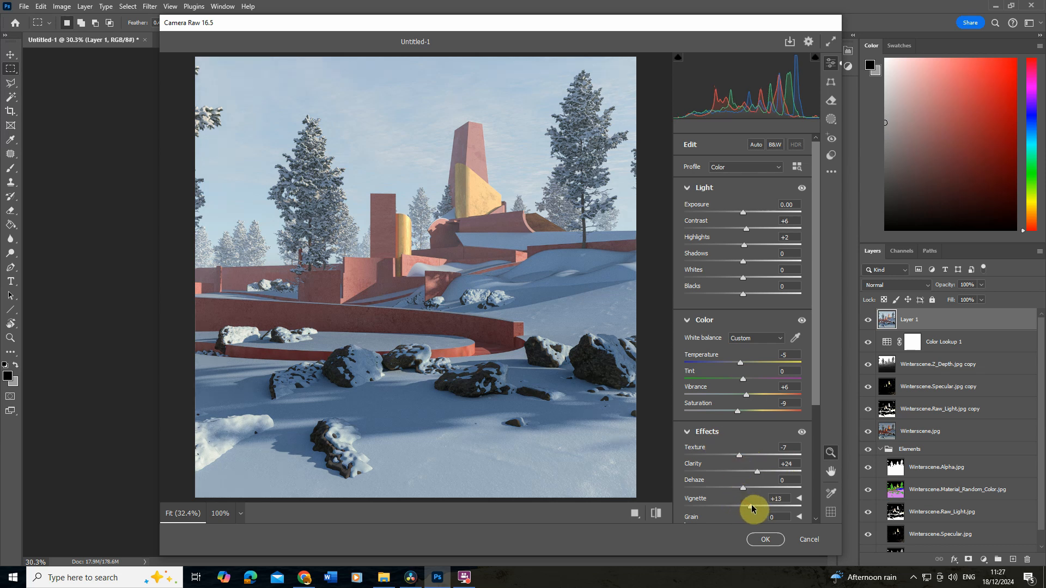
click(766, 540)
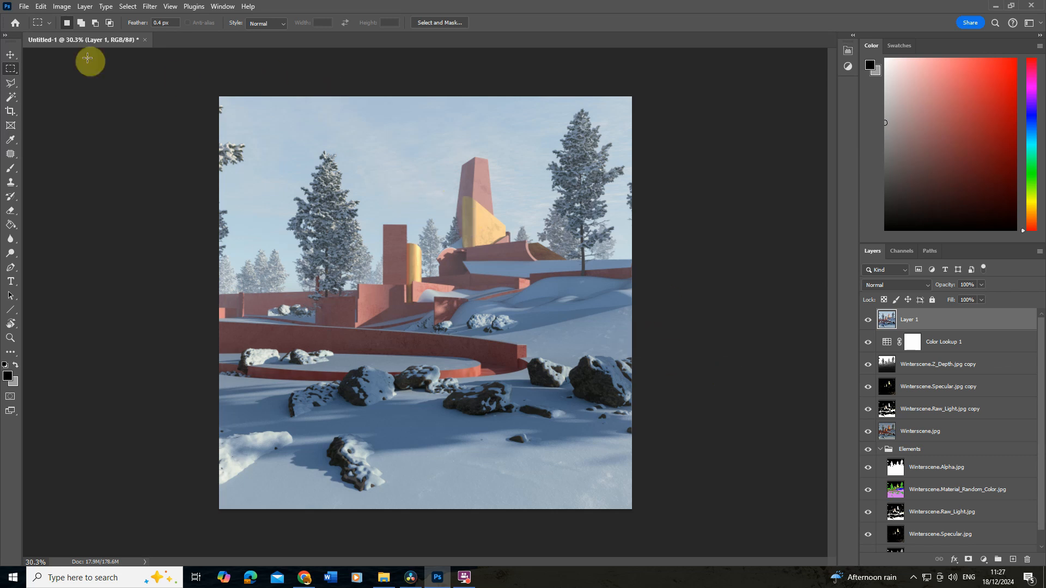
- Add a new layer above the merged layer and fill it with black using the Paint Bucket tool
click(1012, 559)
click(10, 225)
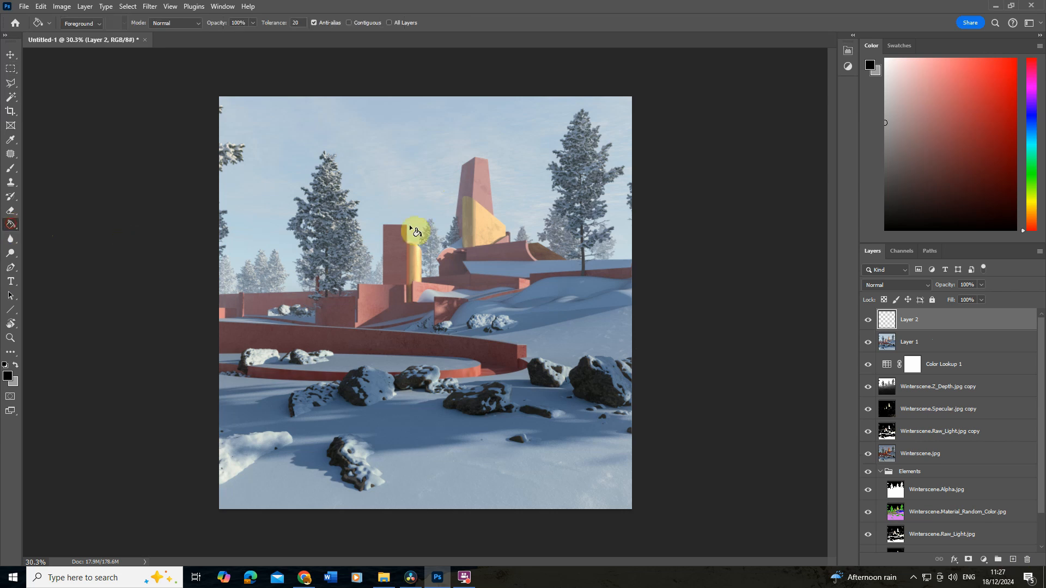
click(474, 203)
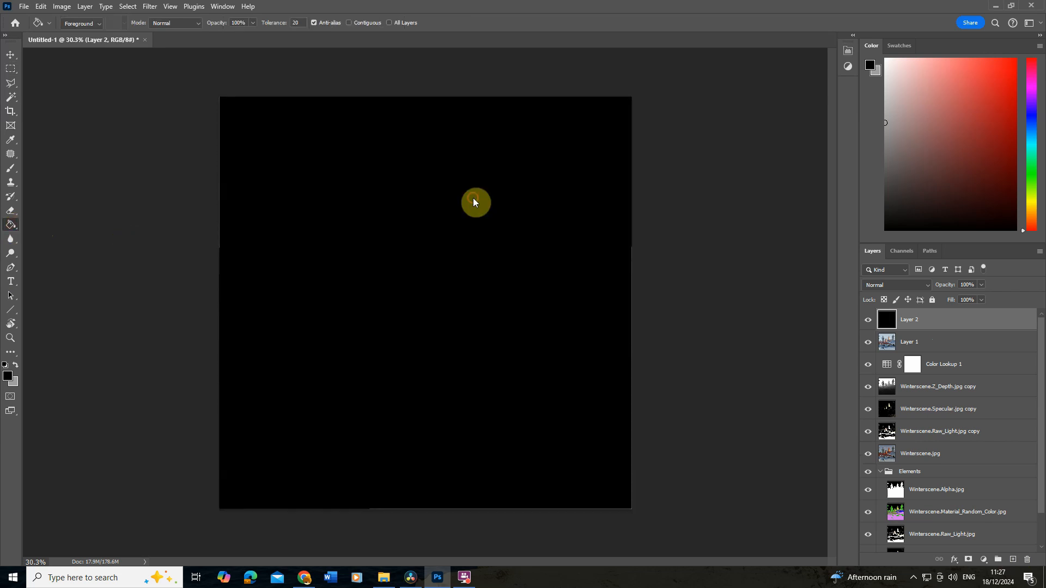
- Apply the Add Noise filter to the black layer with an amount of 48.36%, Gaussian distribution and Monochromatic enabled
click(150, 6)
mouse_move(190, 181)
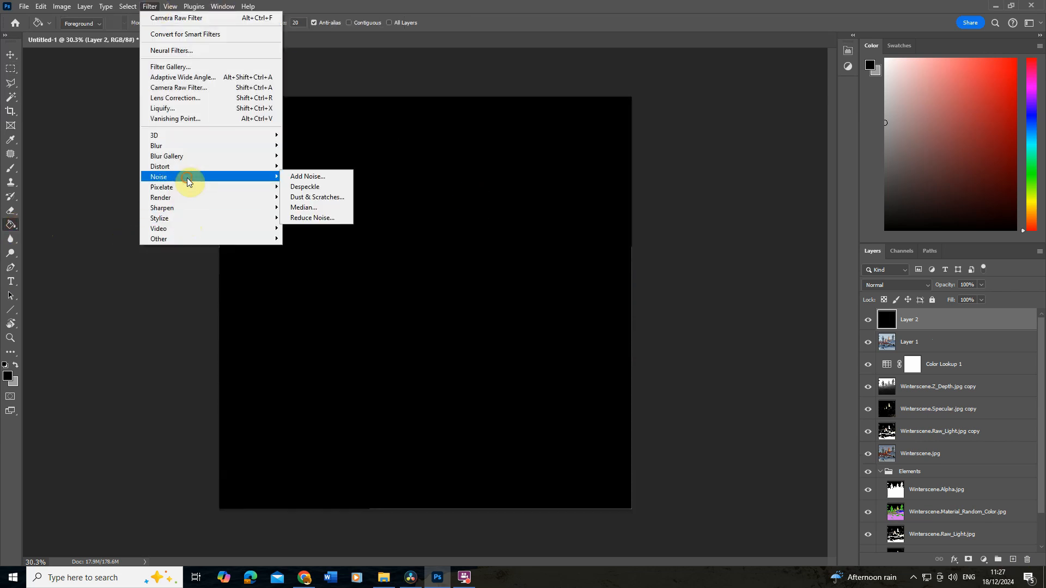
click(316, 177)
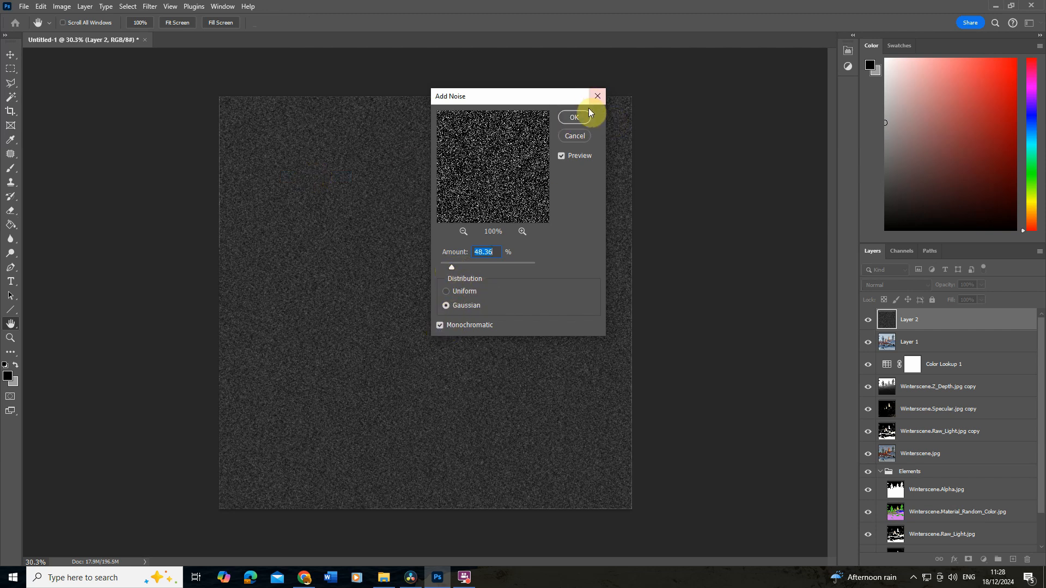
click(575, 118)
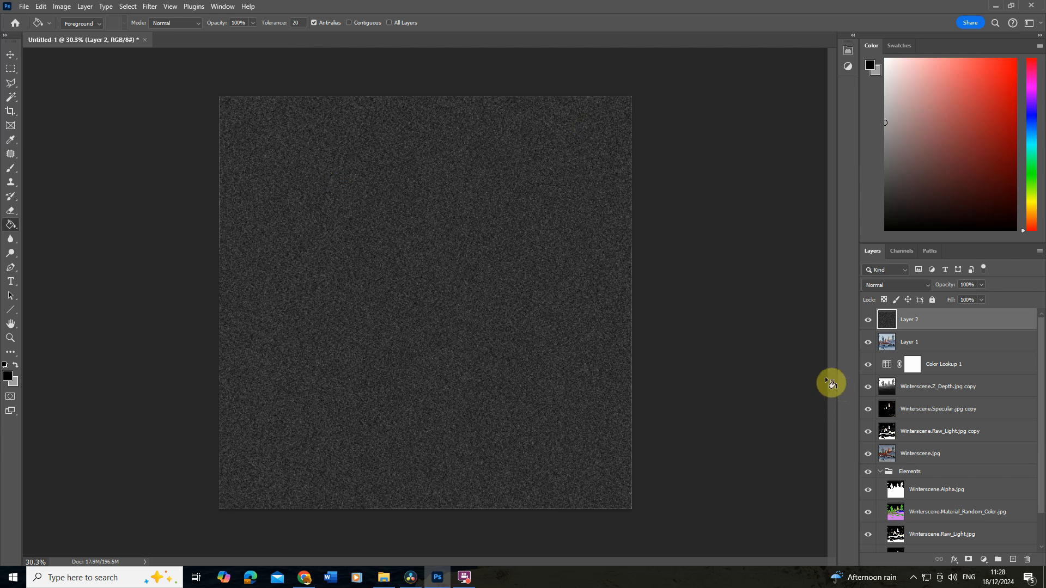
- Scale the noise layer to 500% in width and height with Free Transform and commit the transformation
key(ctrl+t)
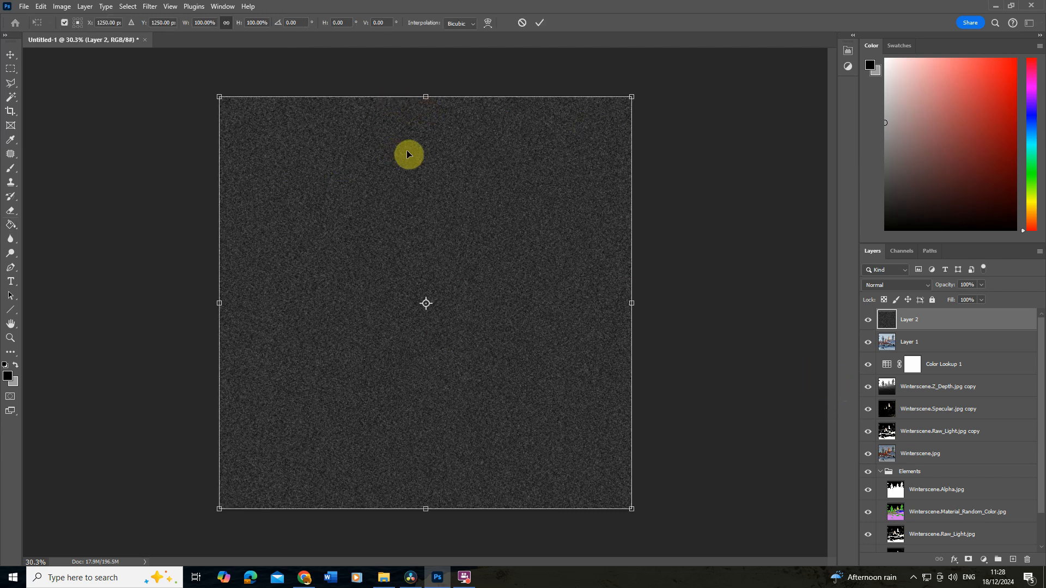
click(251, 23)
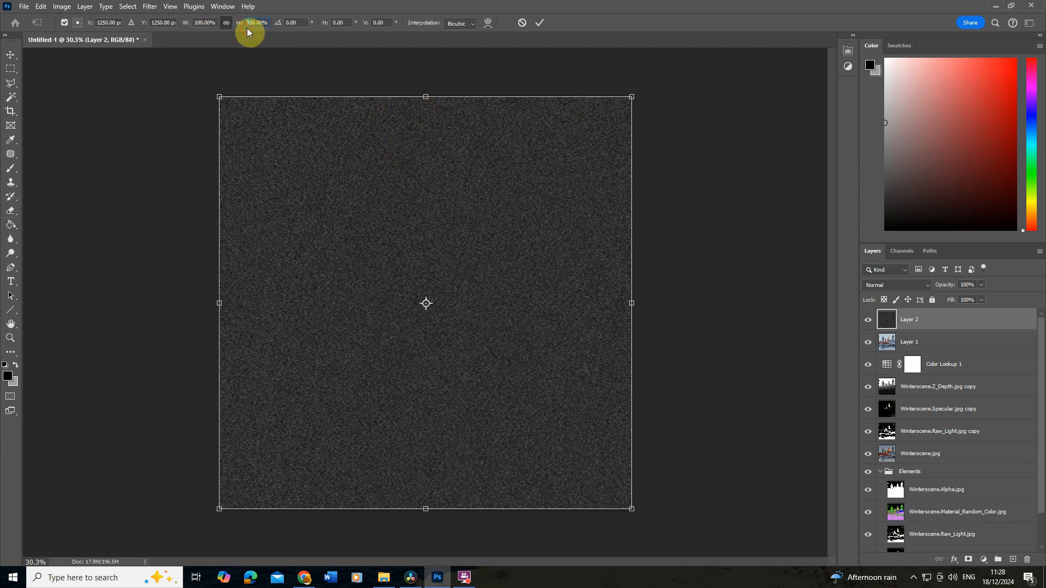
text(500)
key(Return)
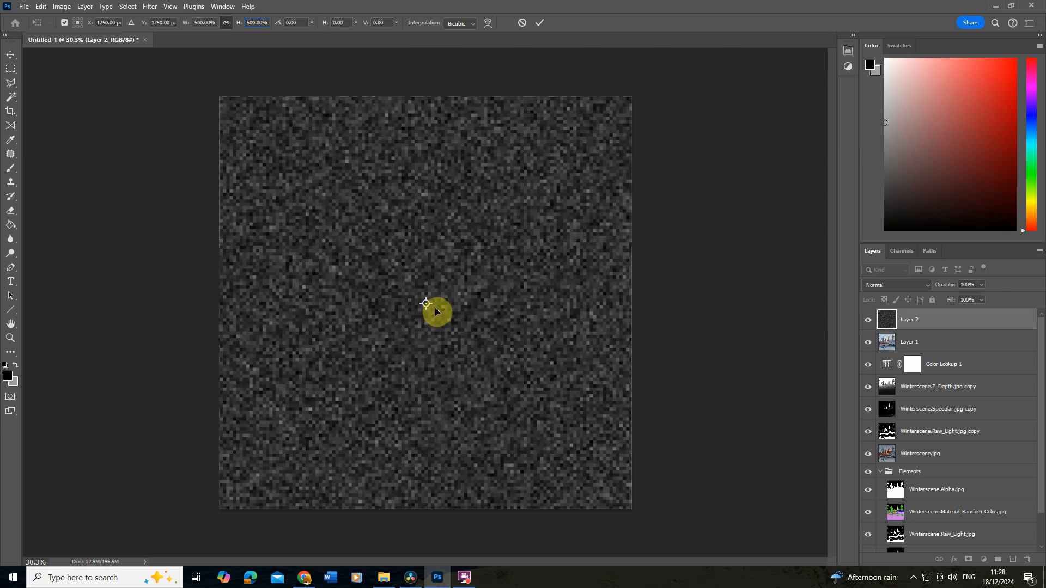
click(541, 25)
key(g)
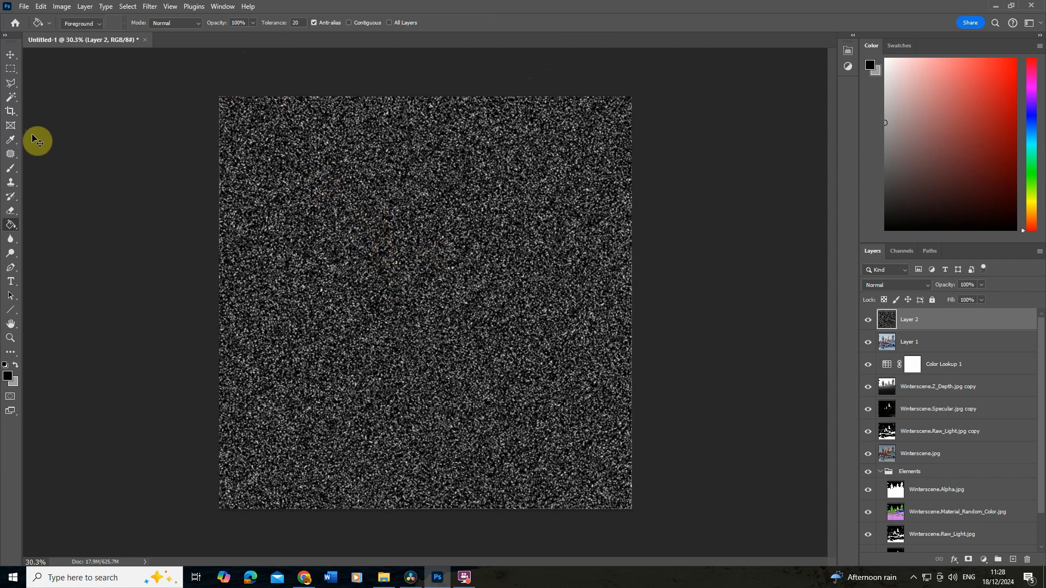
- Enlarge the noise layer further by scaling it to 150% in width and height, and commit the transformation
key(ctrl+t)
drag(266, 22, 251, 24)
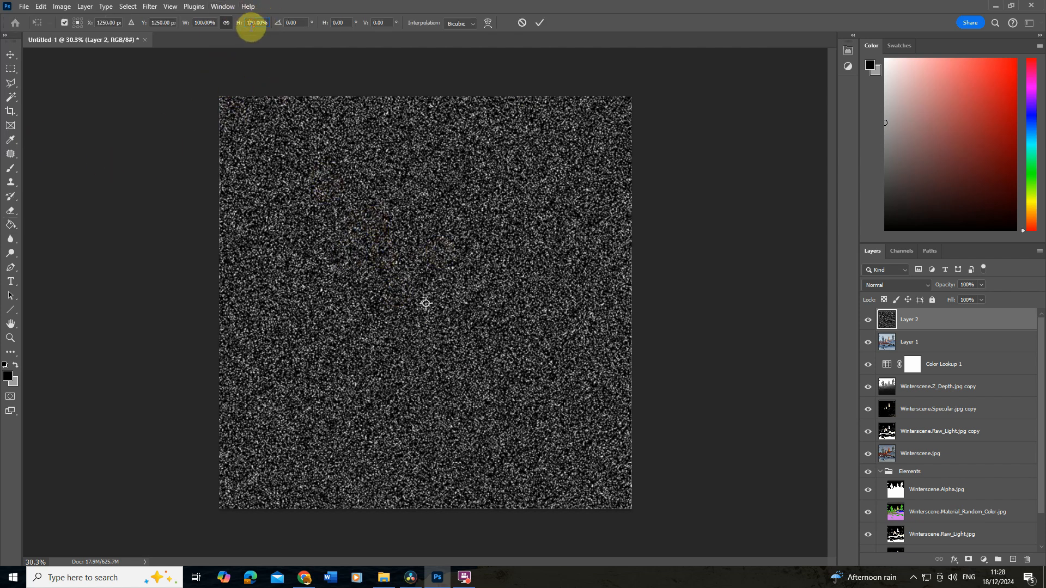
text(150)
key(Return)
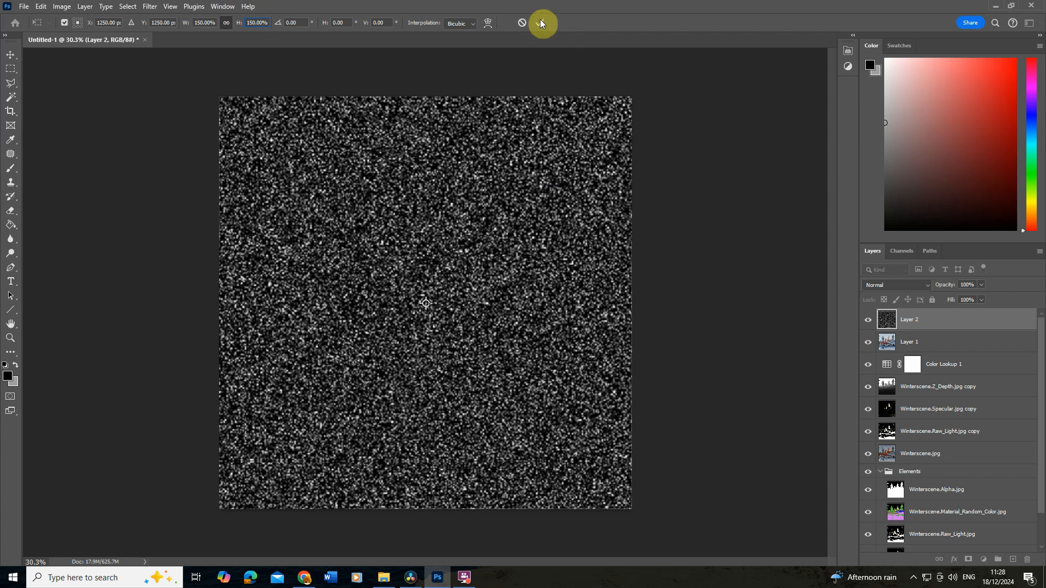
click(539, 23)
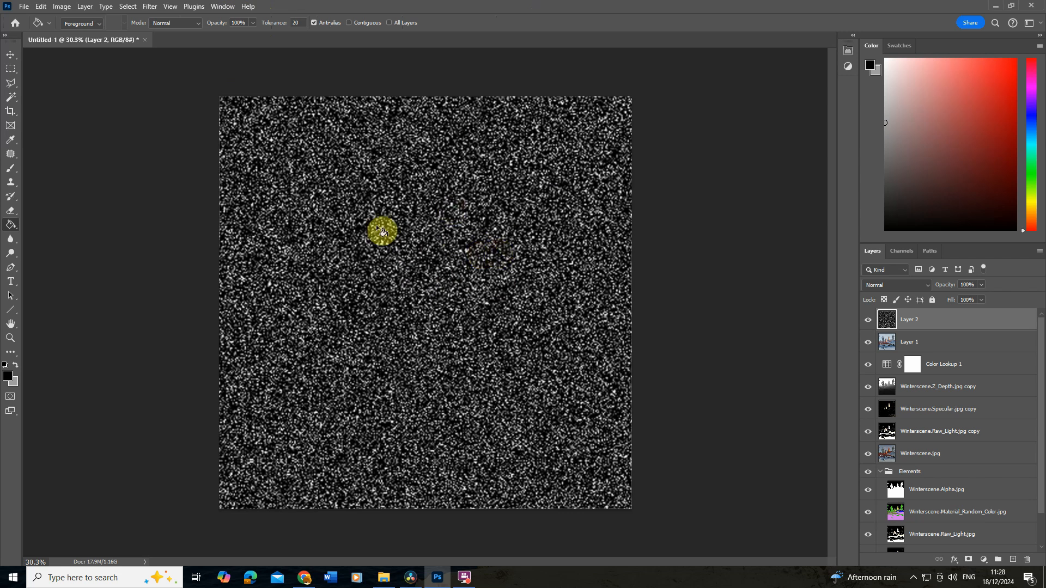
- Set the noise layer's blend mode to Screen and clip a new Levels adjustment layer to it
click(879, 286)
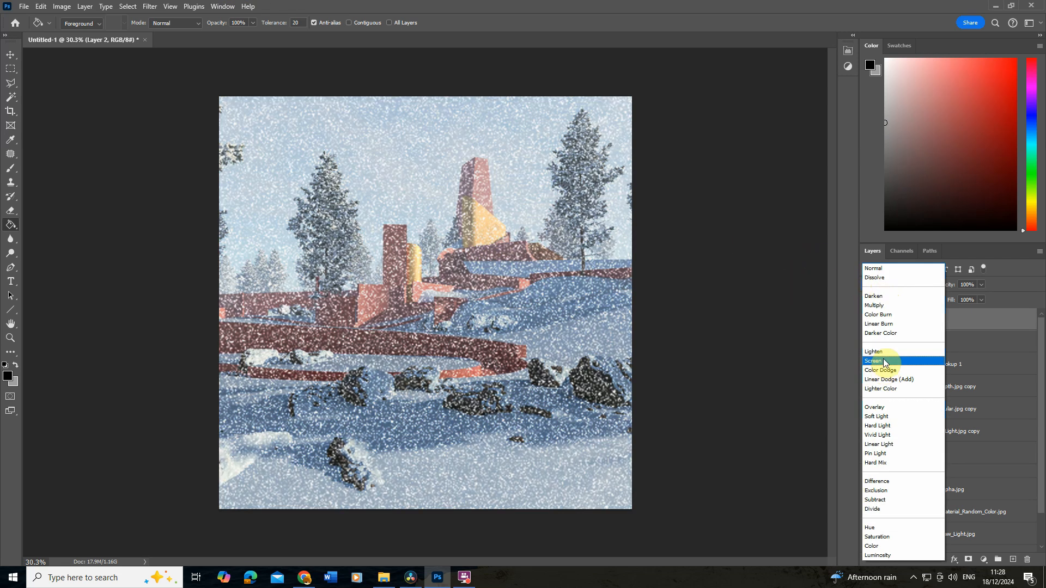
click(874, 360)
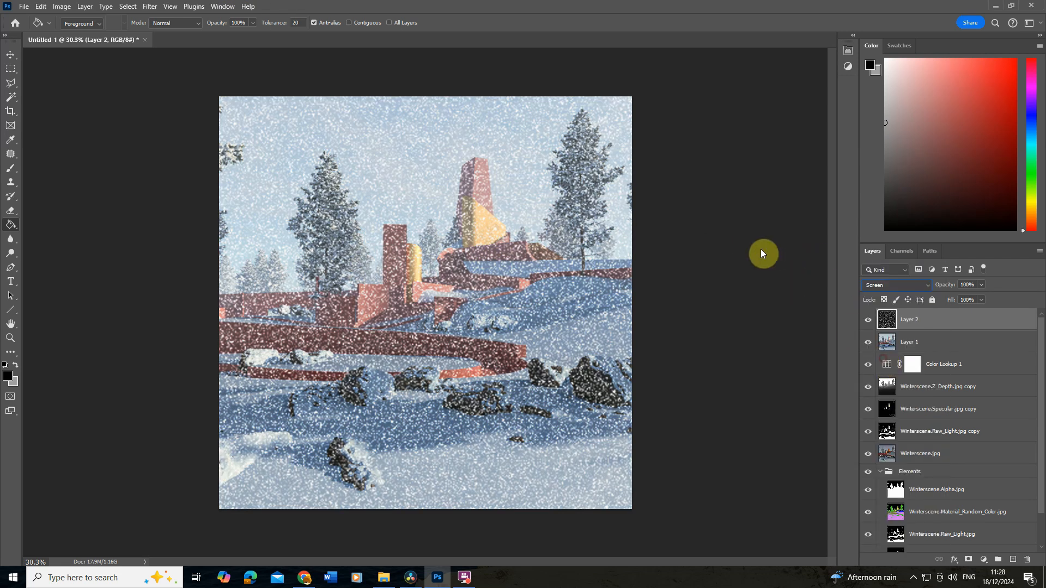
click(983, 560)
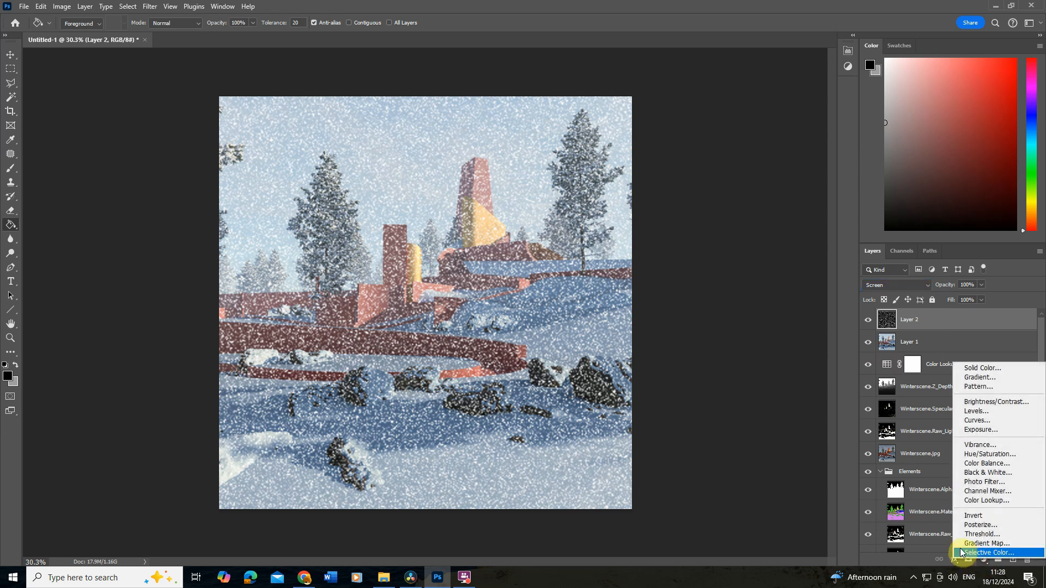
click(989, 412)
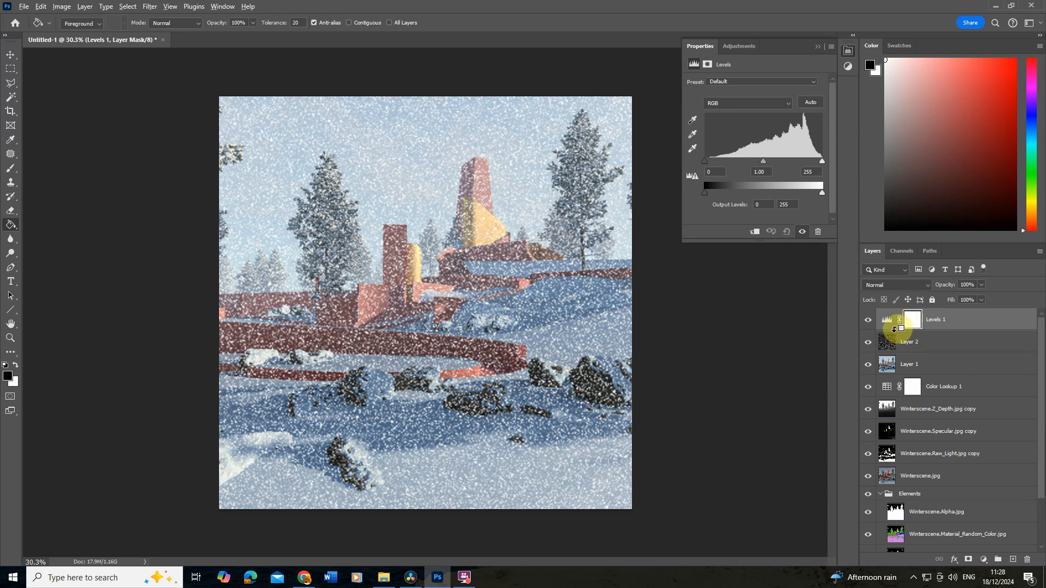
alt+click(893, 329)
- Rename the noise layer as Snow and raise the black input level of its clipped Levels adjustment to 80
click(906, 342)
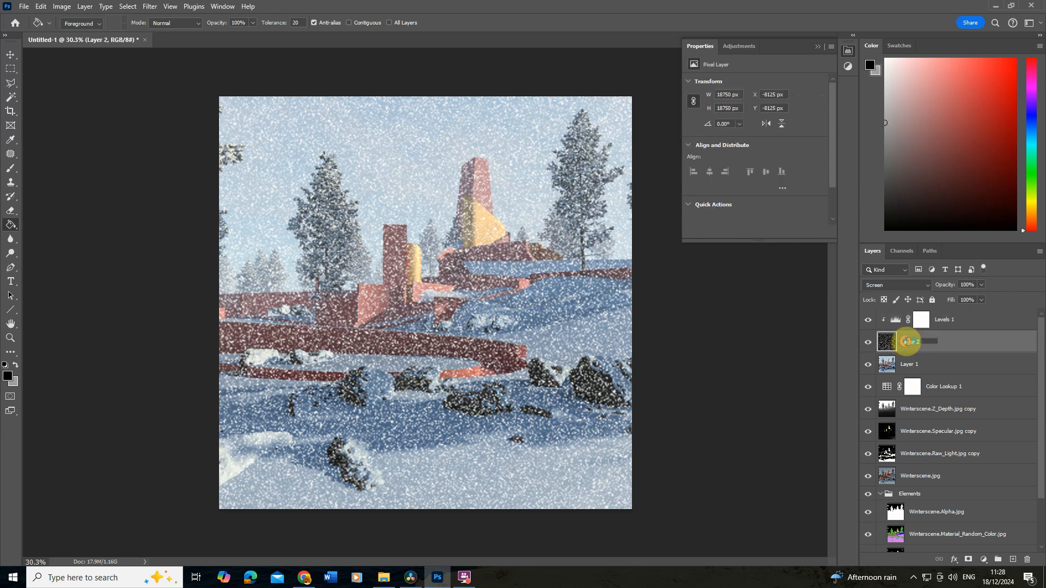
text(Snow)
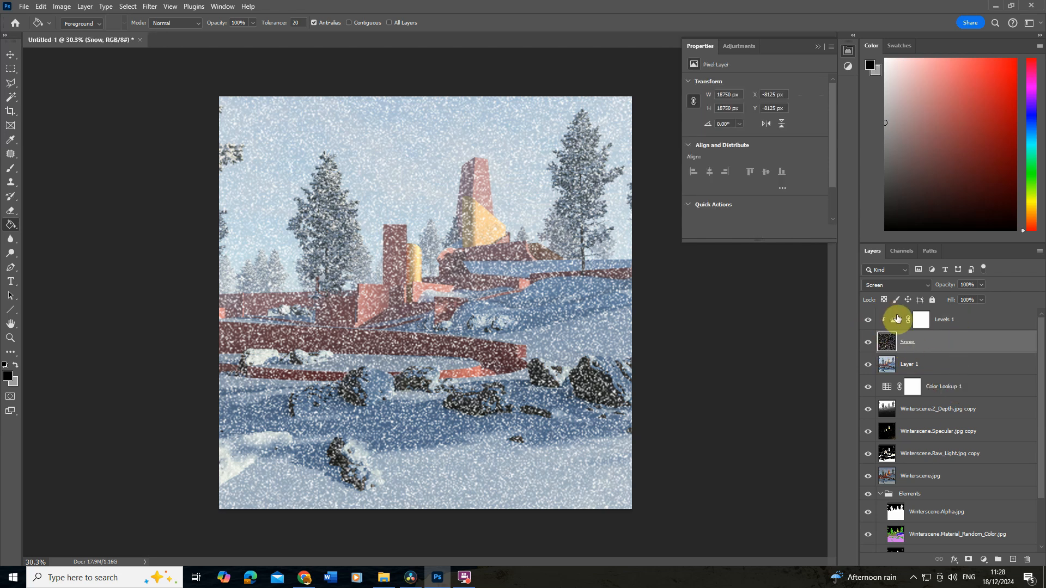
click(897, 318)
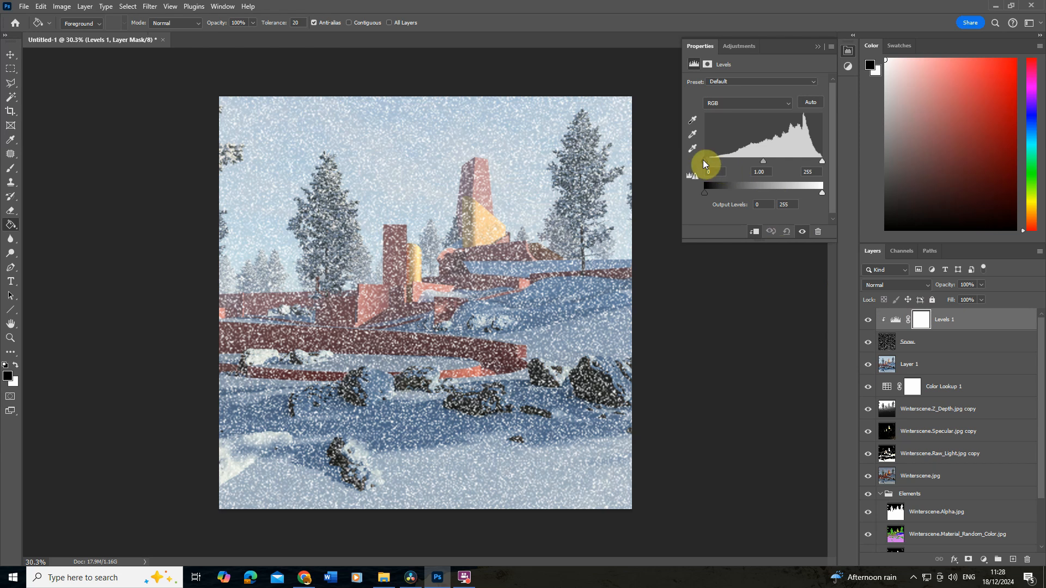
drag(703, 162, 741, 163)
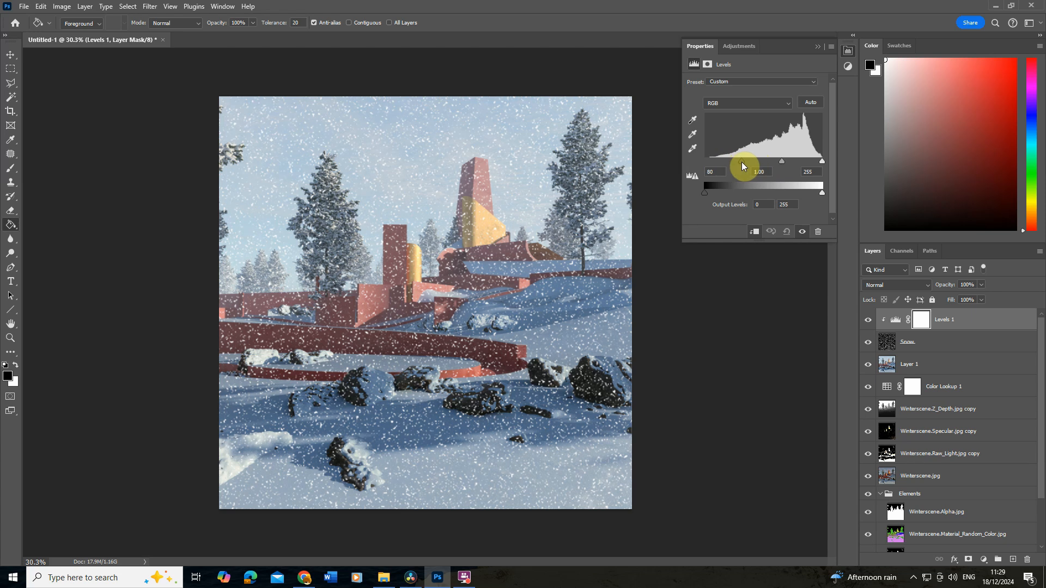
click(816, 47)
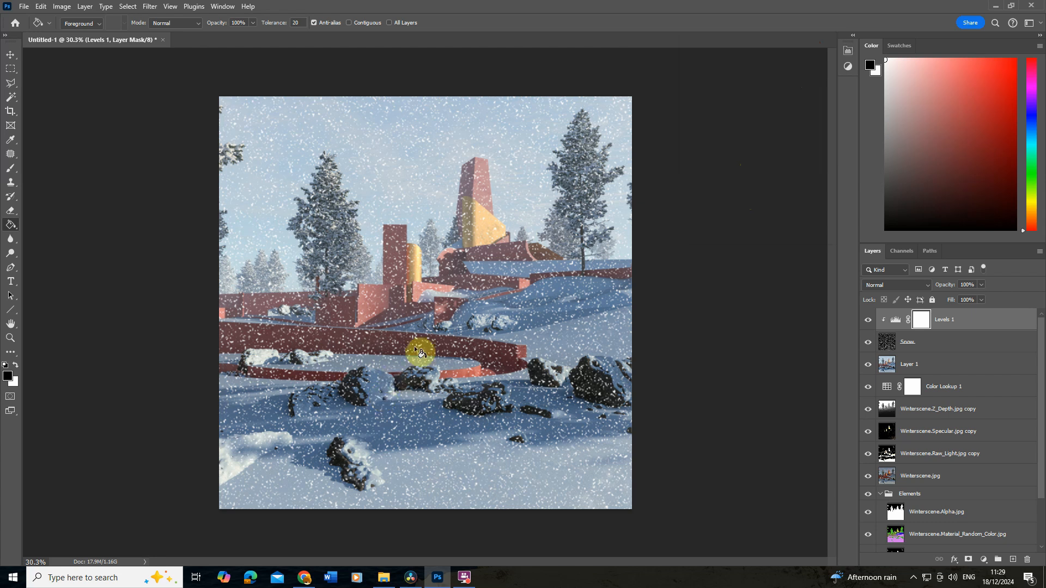
- Lower the Snow layer's fill to 75%, hide that layer, and select the merged Layer 1 below it
click(929, 340)
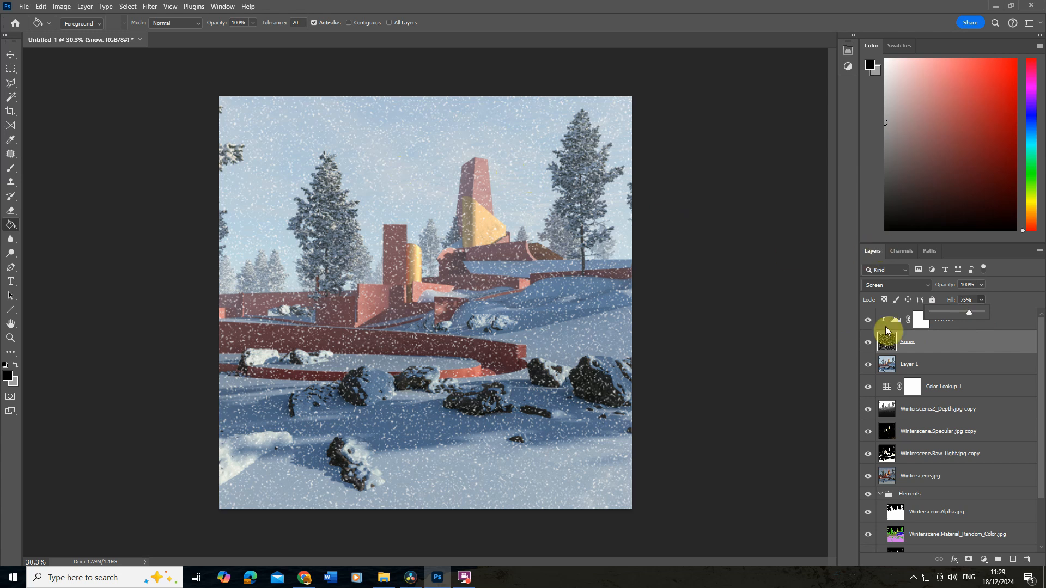
click(867, 342)
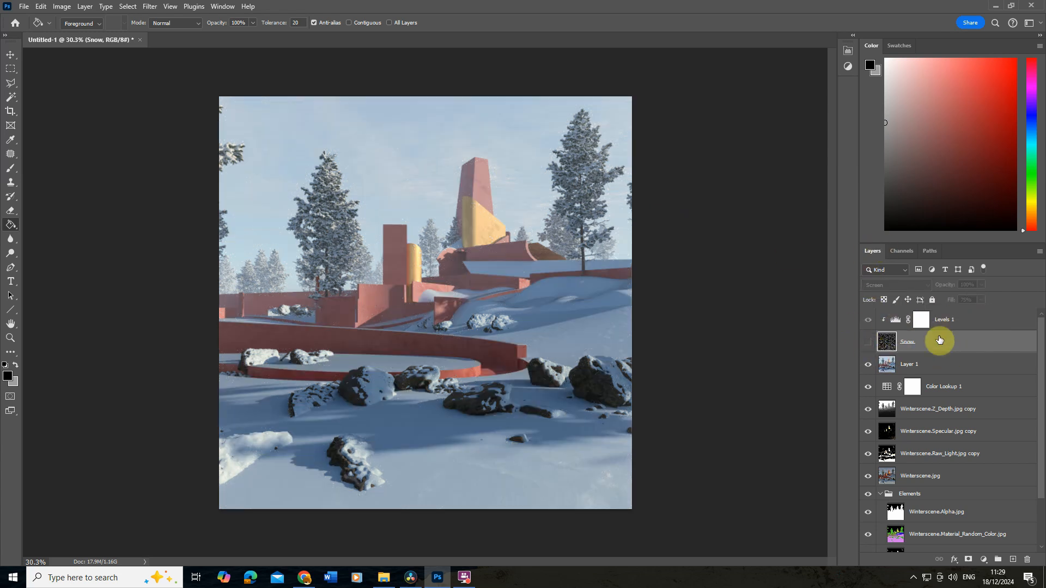
click(914, 365)
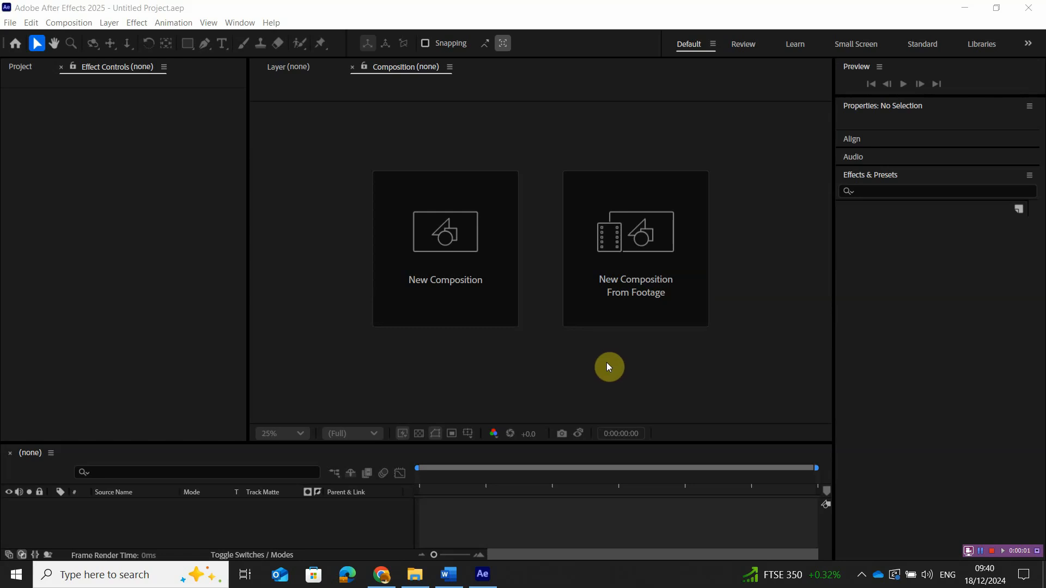
- Switch to After Effects and create a new composition from the 01_WinterBase image in the Downloads > Winter folder
click(610, 315)
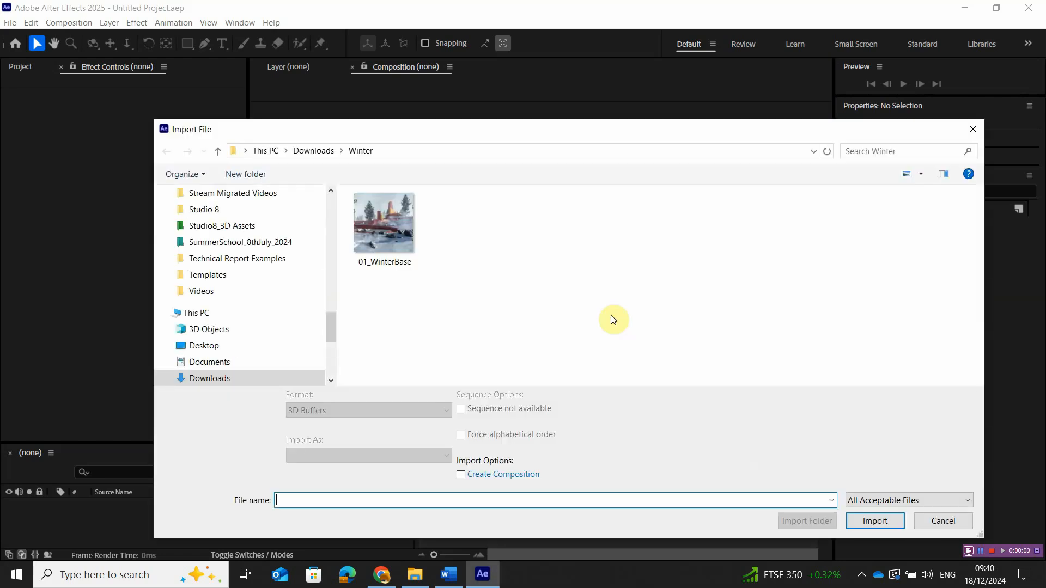
click(391, 234)
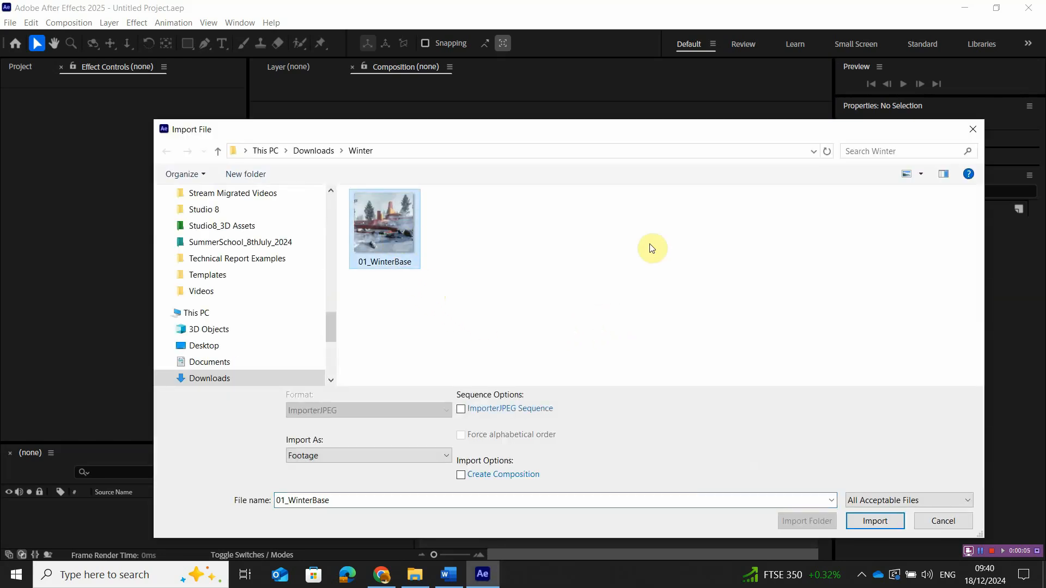
click(866, 522)
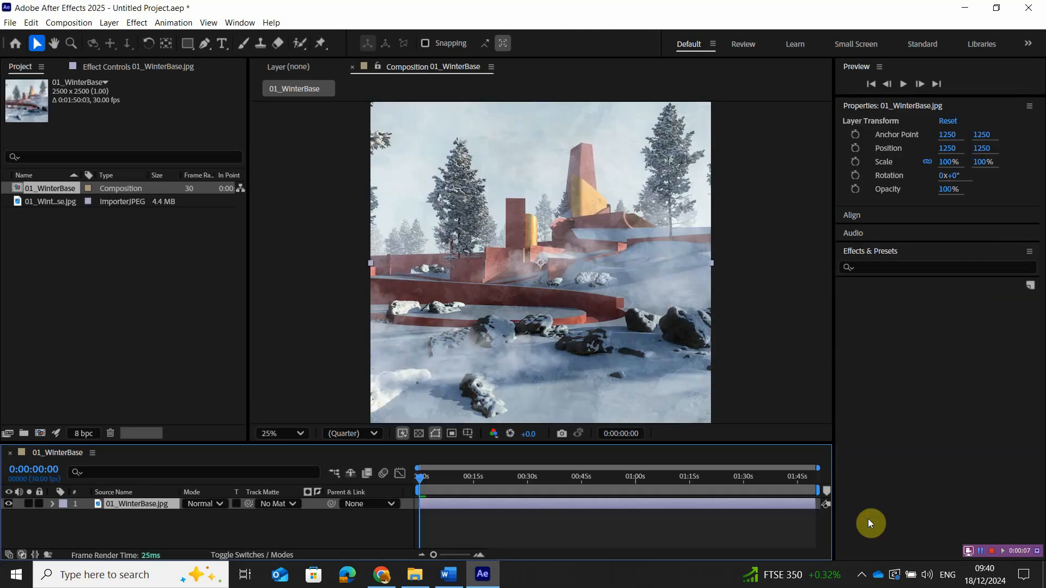
drag(420, 478, 428, 481)
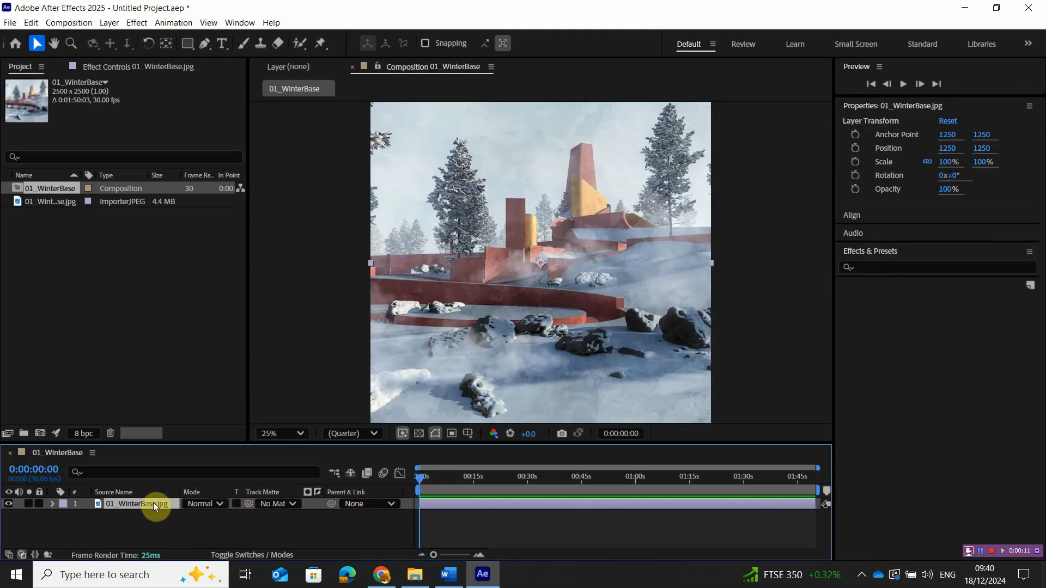
- Apply the CC Snowfall simulation effect to the 01_WinterBase.jpg layer and scrub the start of the timeline to preview it
click(132, 23)
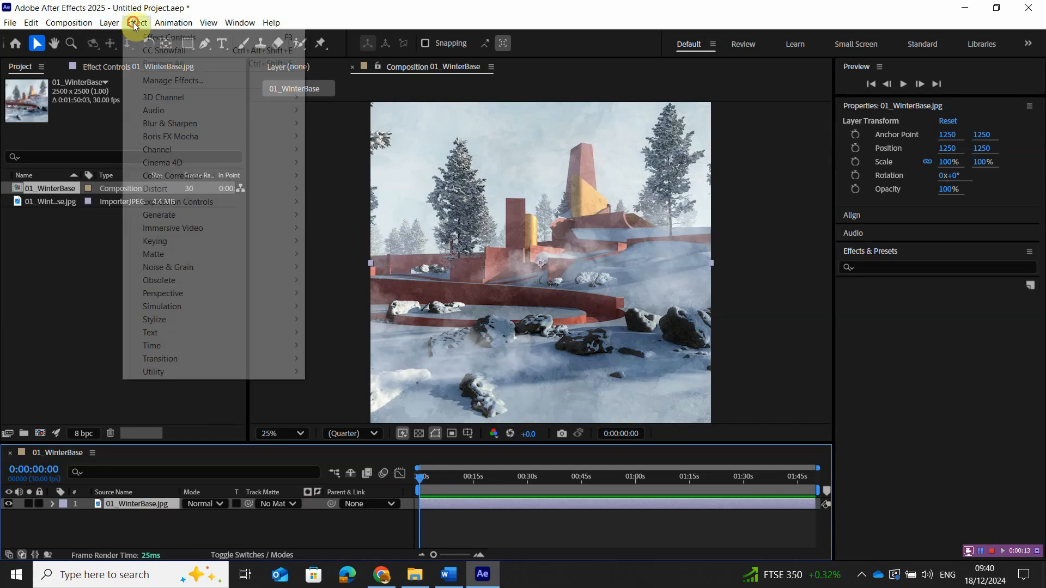
mouse_move(184, 308)
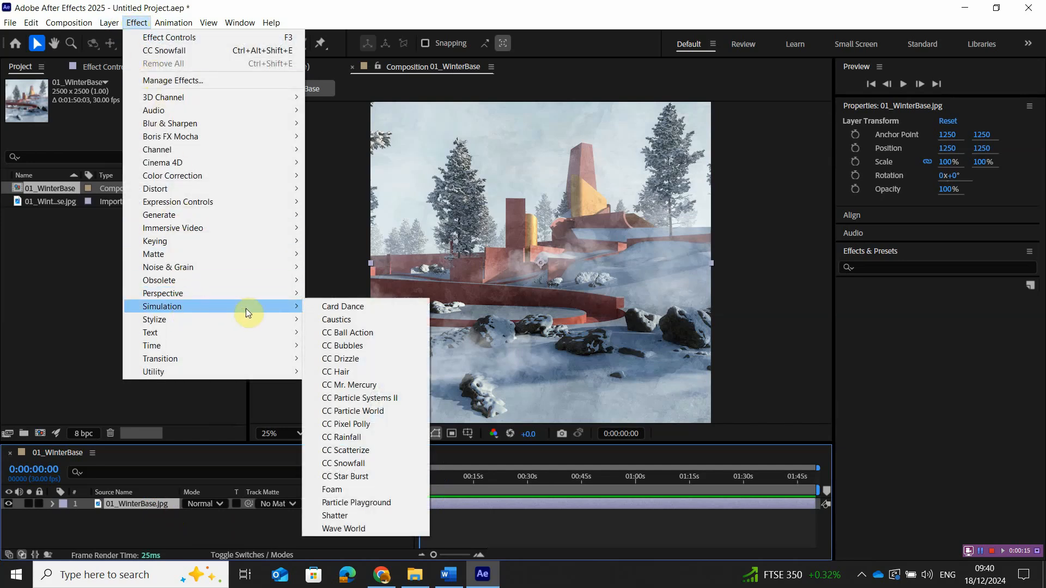
click(362, 465)
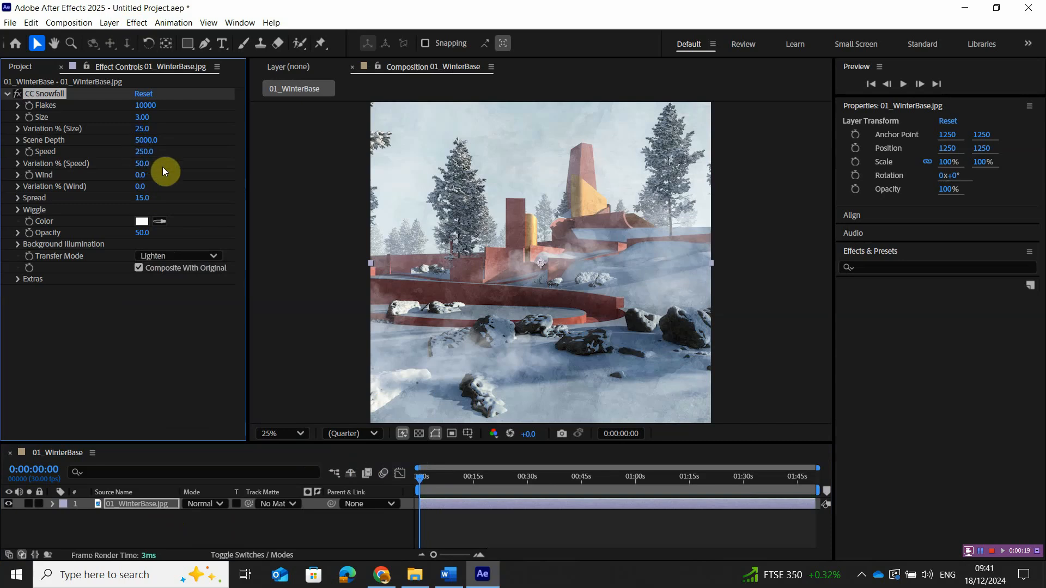
mouse_move(422, 479)
mouse_down()
mouse_move(445, 479)
mouse_move(407, 481)
mouse_up()
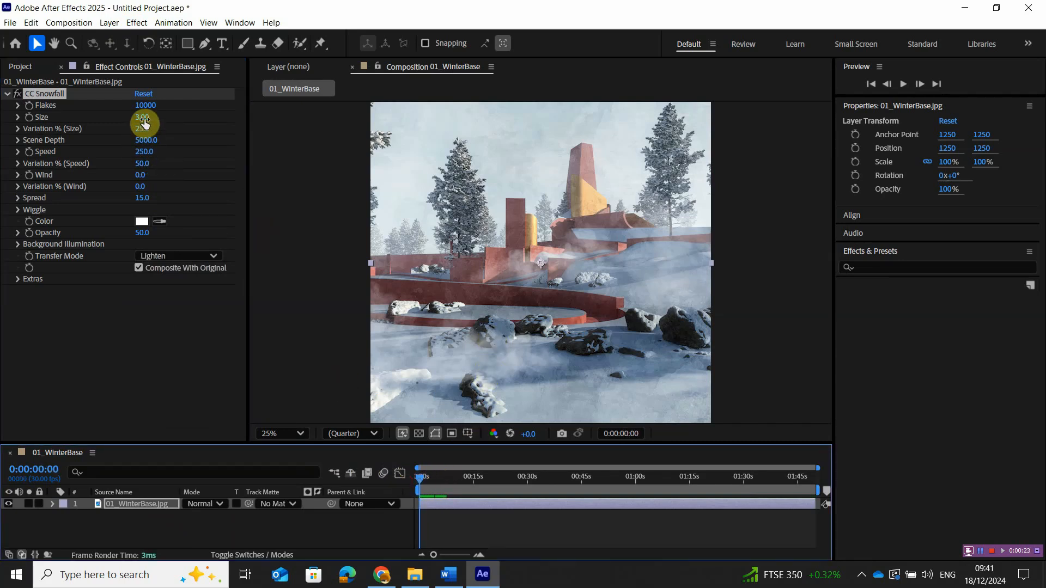
- Set the CC Snowfall flake size to 15 and opacity to 100, and play the timeline from the start to preview the snow
drag(141, 118, 613, 116)
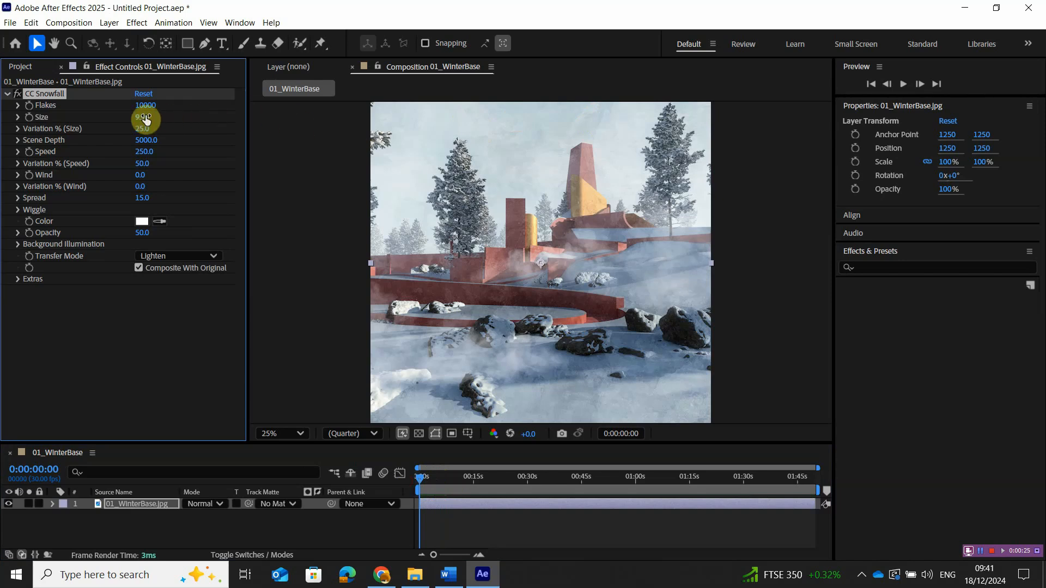
drag(140, 117, 559, 126)
drag(141, 241, 513, 247)
key(space)
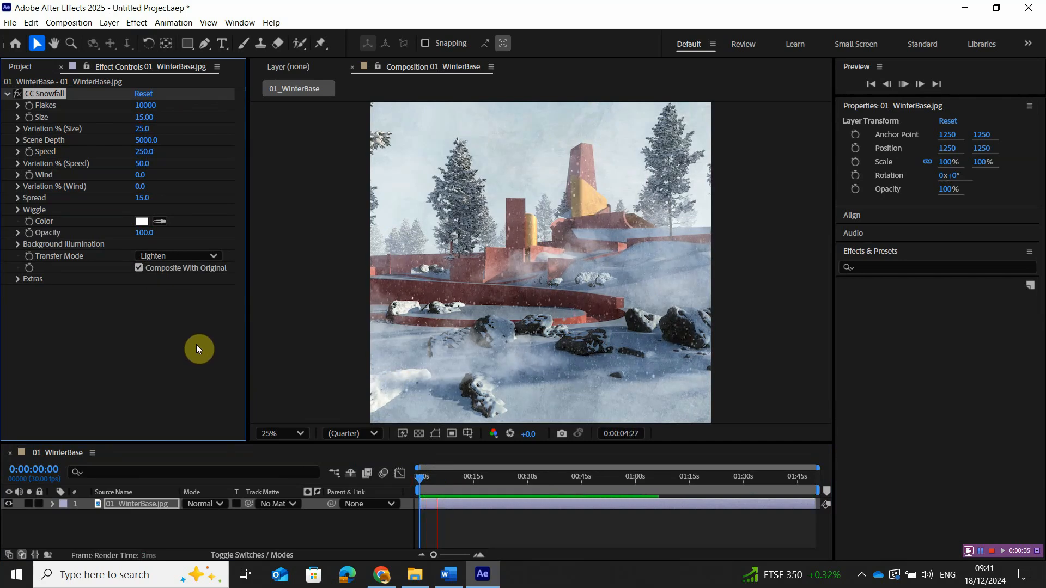
key(space)
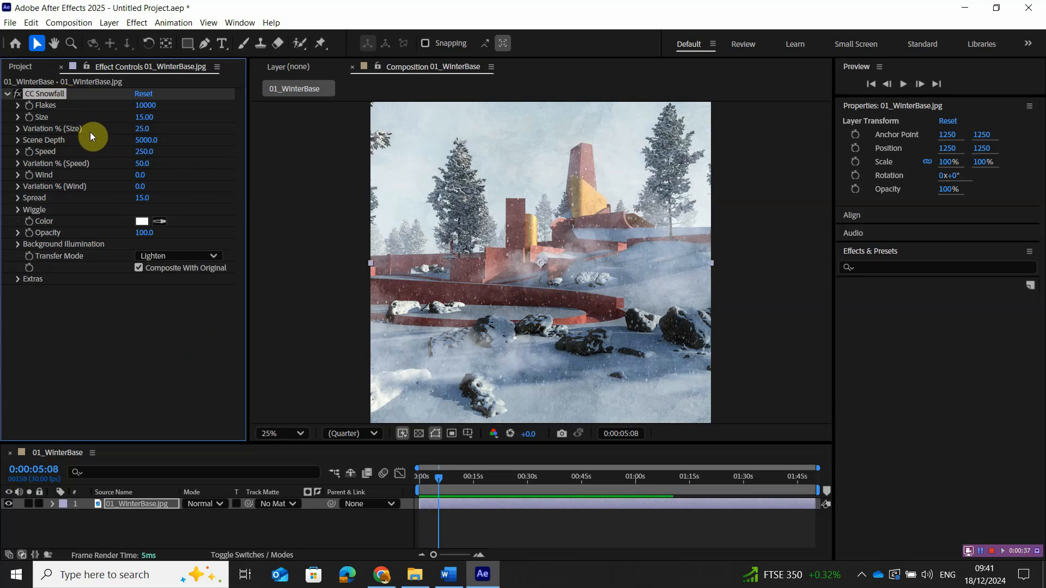
- Set the snowfall's scene depth to 4810, speed to 263, wind to 26 and wind variation to 26%, and preview the result
drag(140, 180, 134, 146)
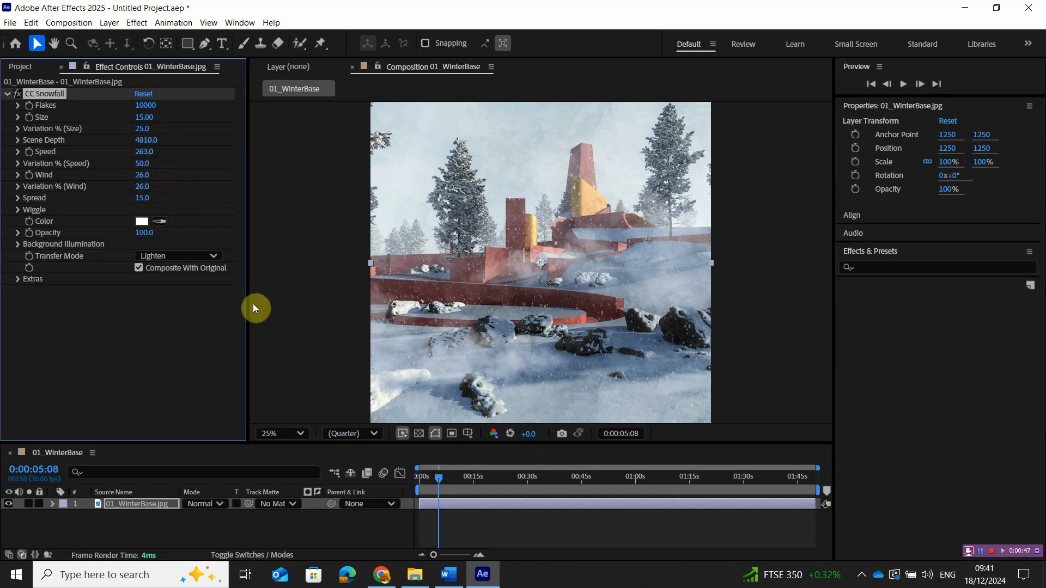
key(space)
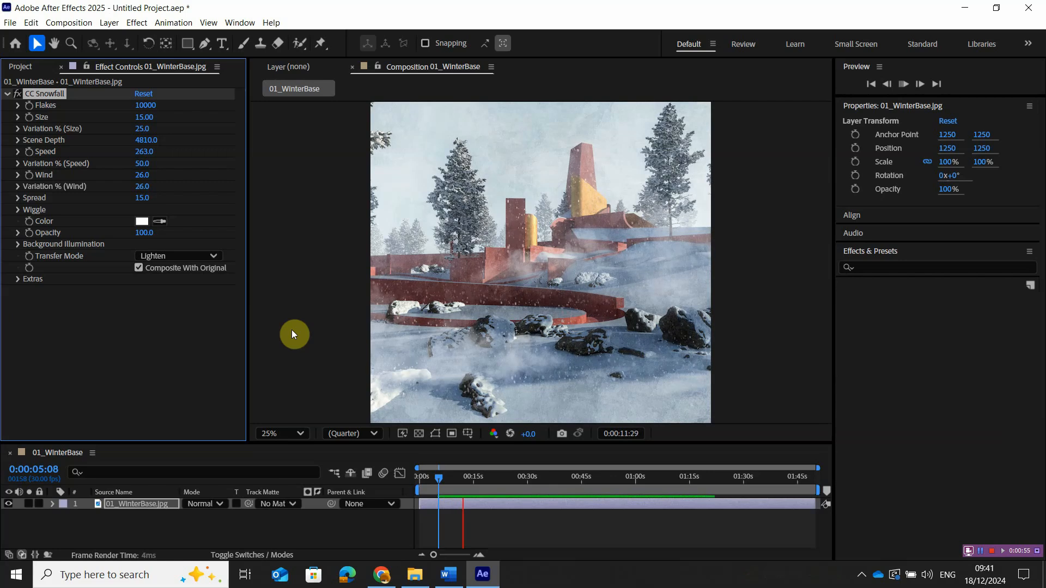
key(space)
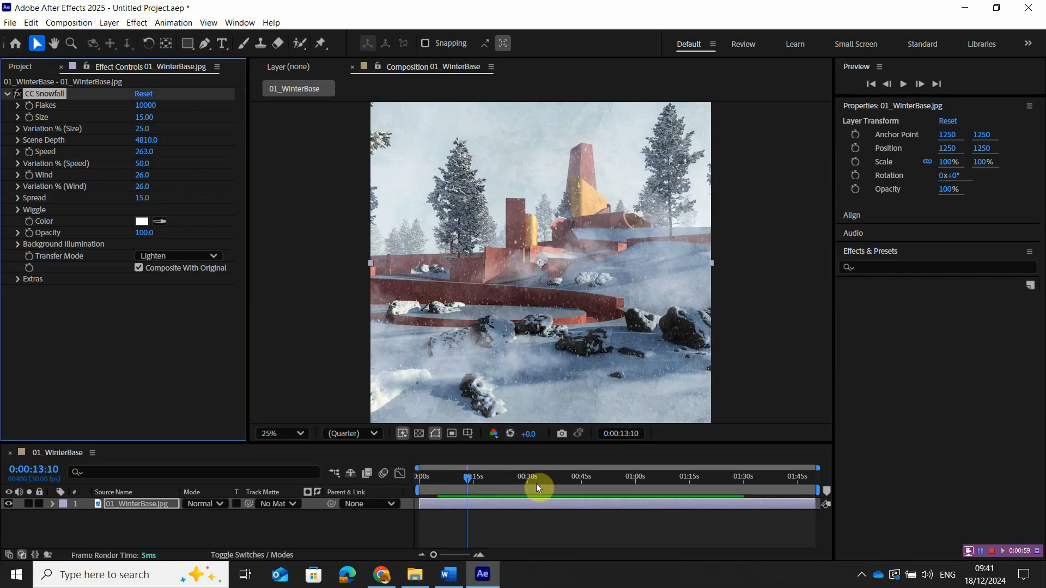
- Shorten the work area to about the first 30 seconds and send the 01_WinterBase composition to the Adobe Media Encoder queue
drag(817, 489, 528, 493)
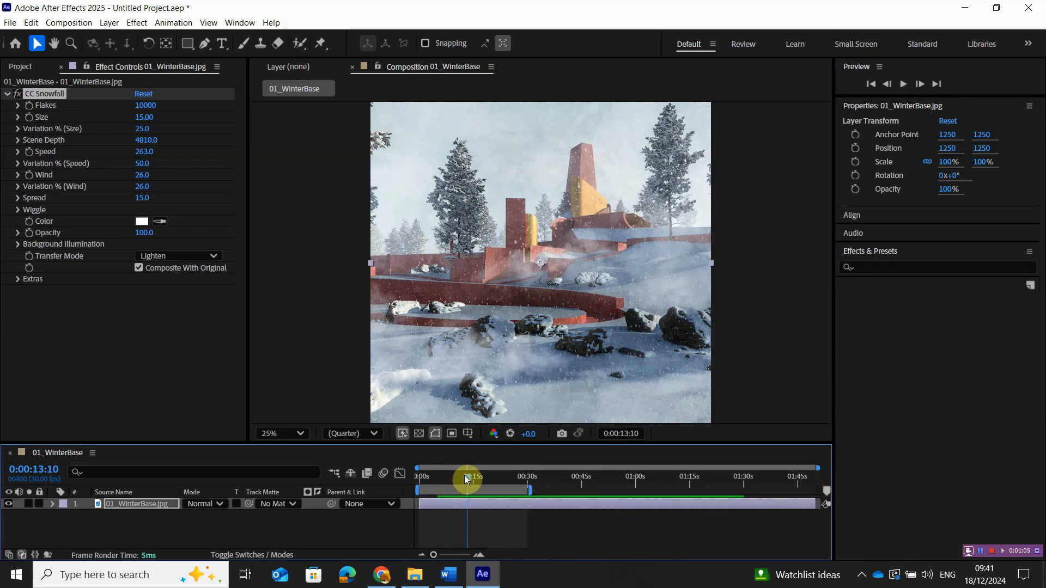
drag(466, 477, 398, 489)
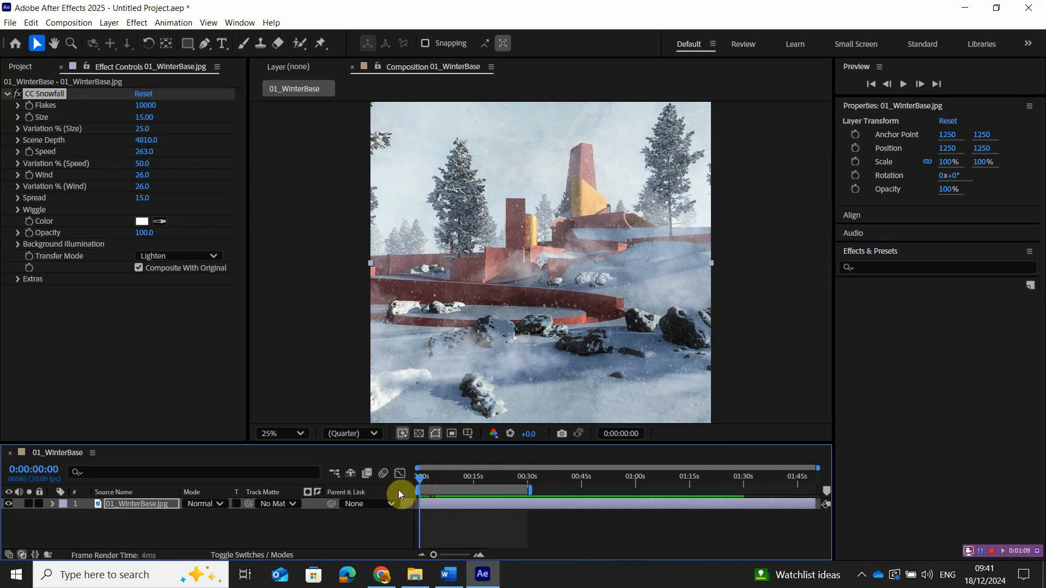
click(73, 24)
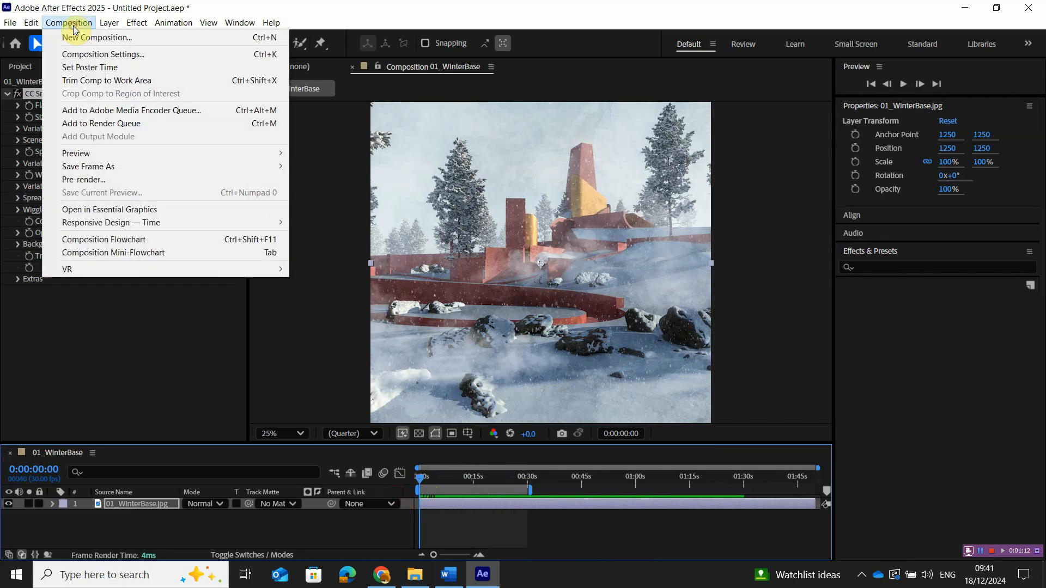
click(148, 109)
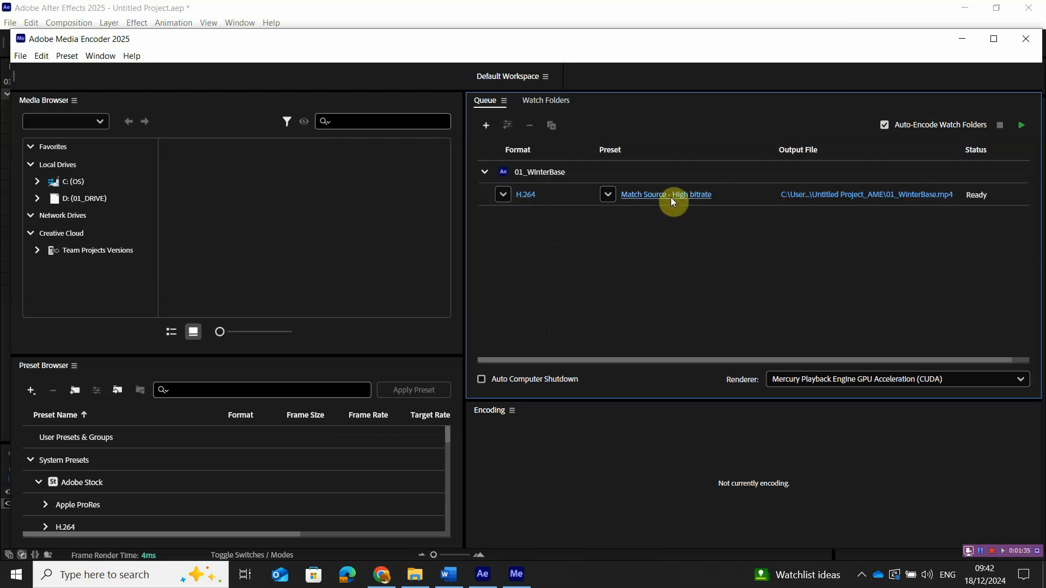
- Set the queued H.264 output to 01_WinterBase.mp4 in the Downloads > Winter folder and start encoding
click(877, 196)
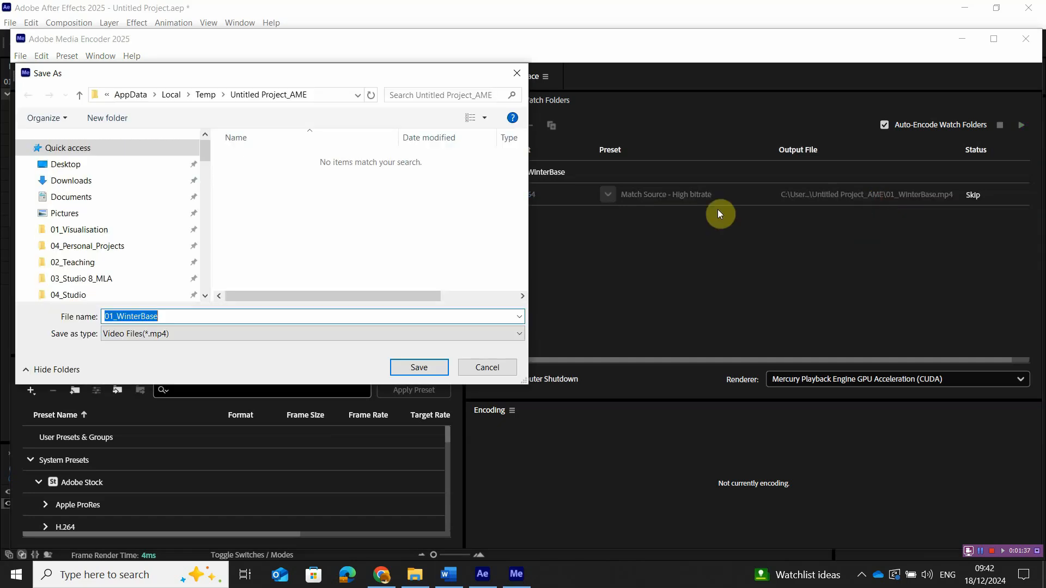
click(88, 181)
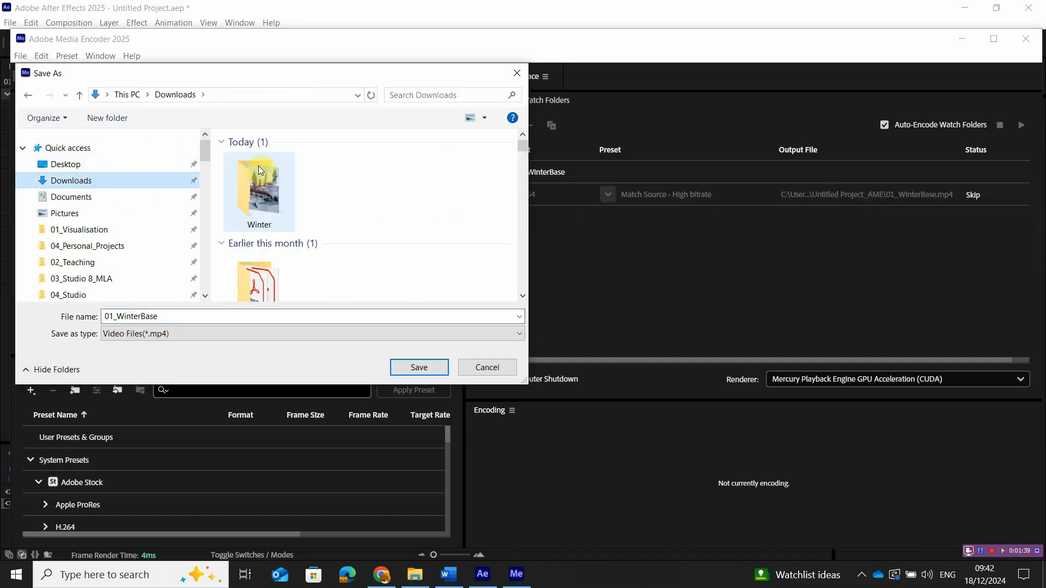
double_click(258, 170)
click(423, 368)
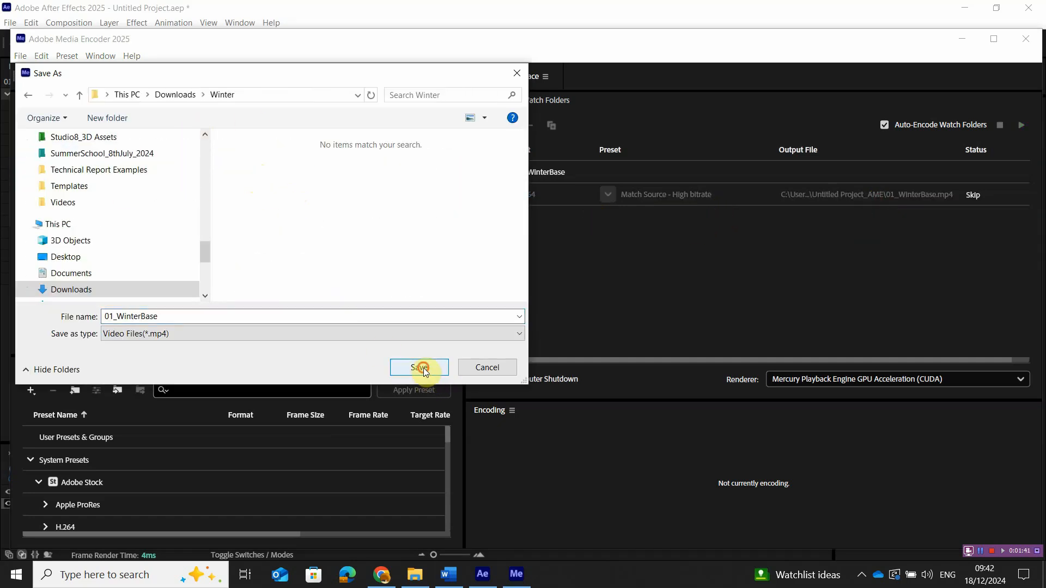
click(1020, 126)
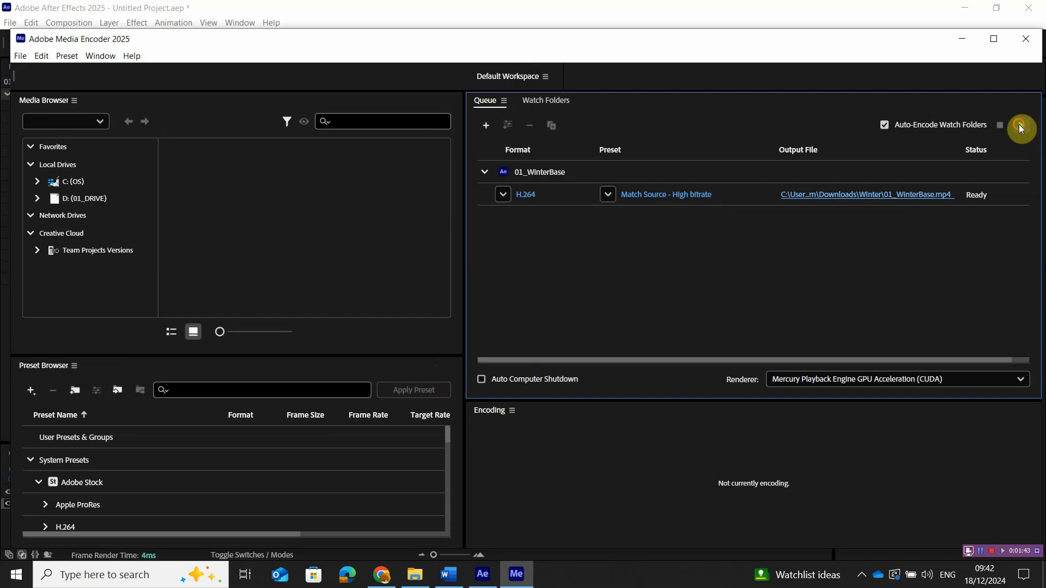